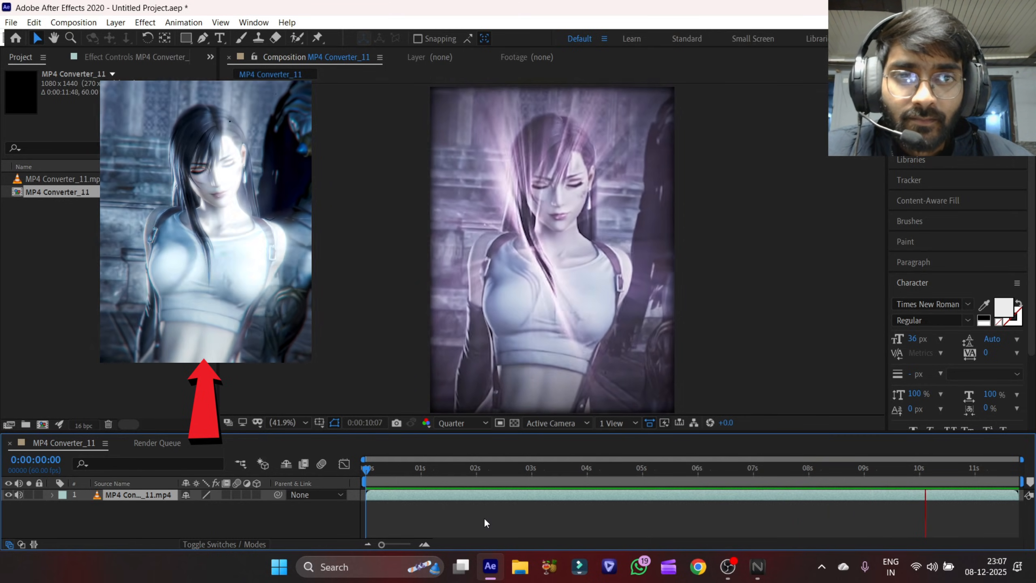
- Enlarge the timeline area and delete the MP4 Converter_11 composition and its footage from the project
key(space)
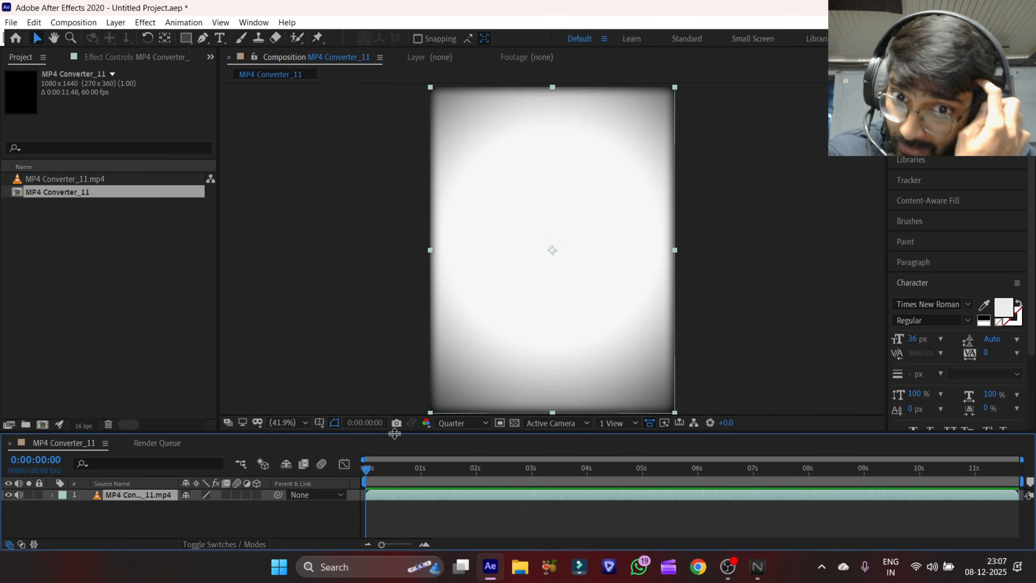
drag(394, 432, 394, 360)
drag(57, 191, 60, 191)
shift+click(68, 175)
key(Delete)
key(Return)
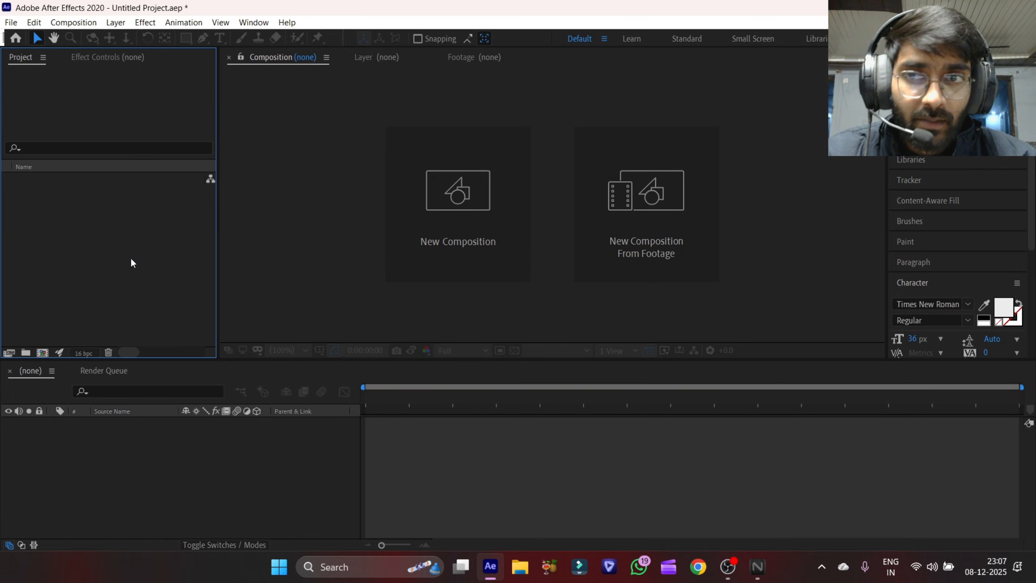
- Import MP4 Converter_11.mp4 and the Tifa Winning Poses video from Downloads > Video, and rename the MP4 Converter_11 footage as audio
double_click(102, 247)
scroll(49, 151, up, 5)
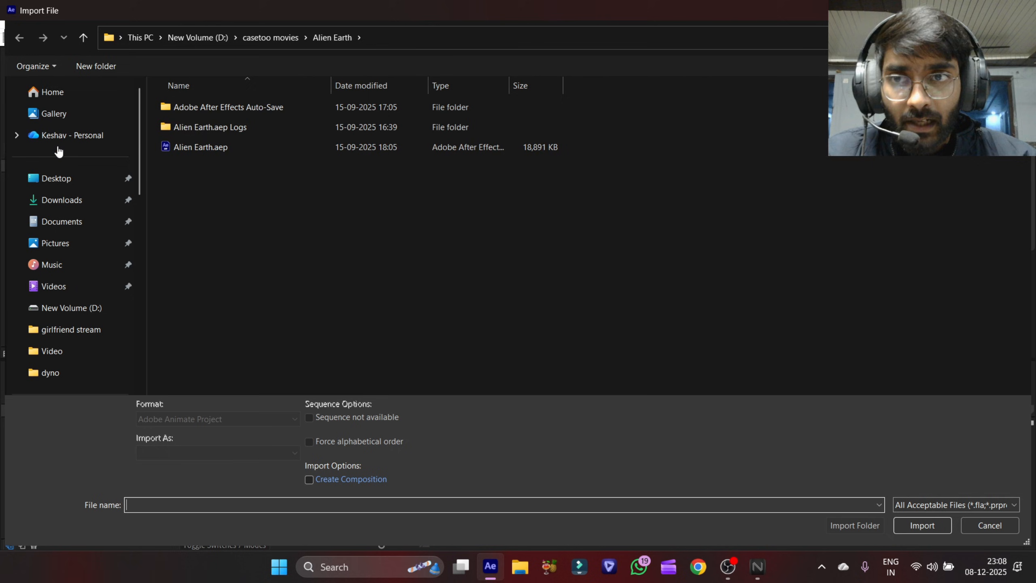
click(61, 186)
click(61, 199)
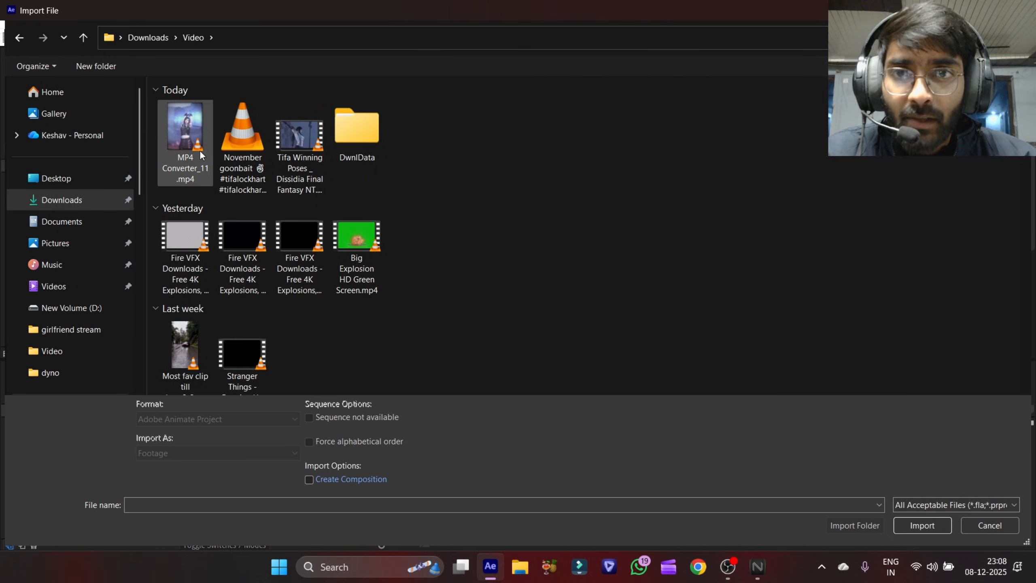
click(185, 131)
ctrl+click(299, 180)
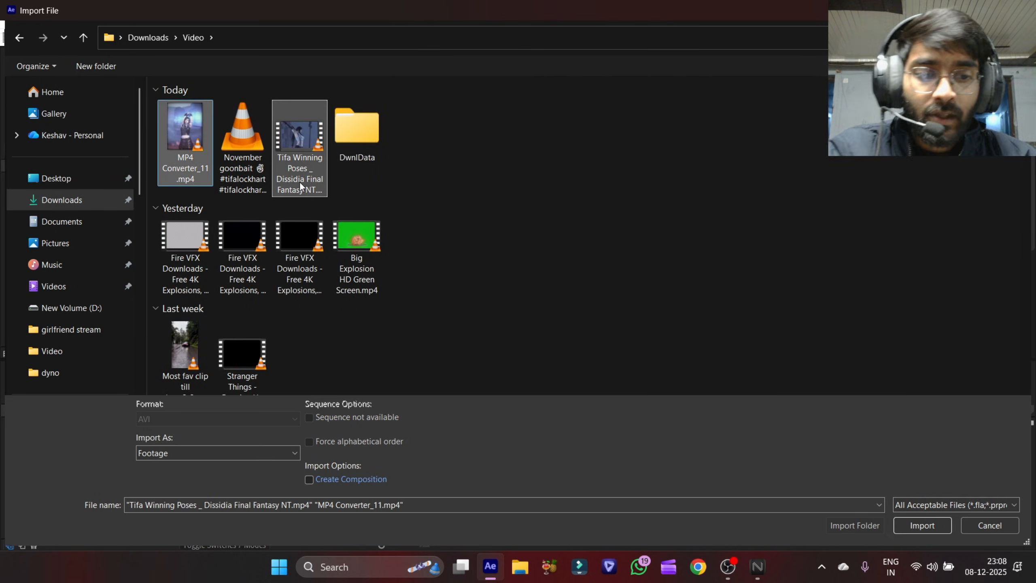
key(Return)
click(98, 223)
click(77, 192)
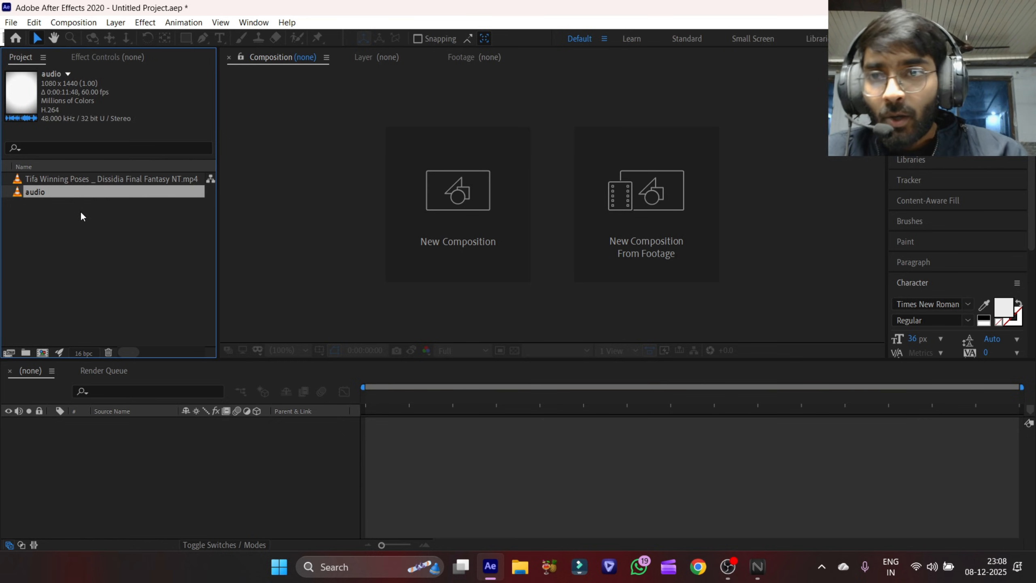
click(81, 179)
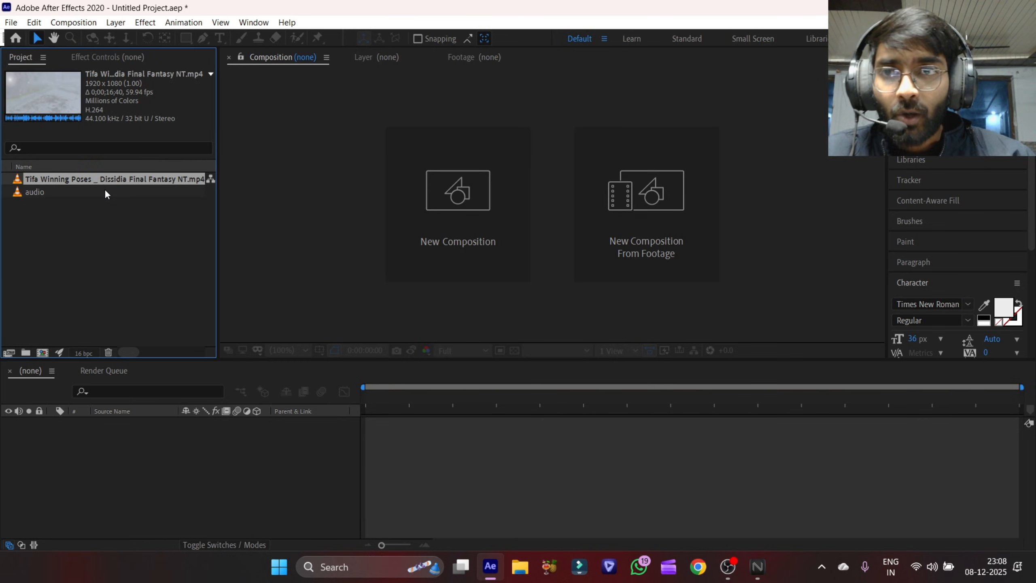
click(89, 188)
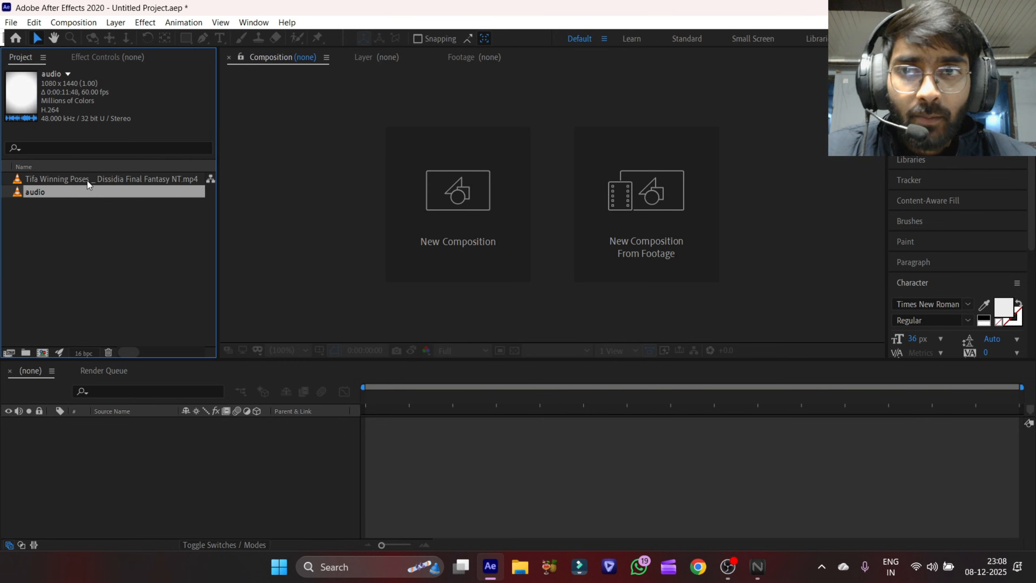
ctrl+click(88, 180)
click(99, 208)
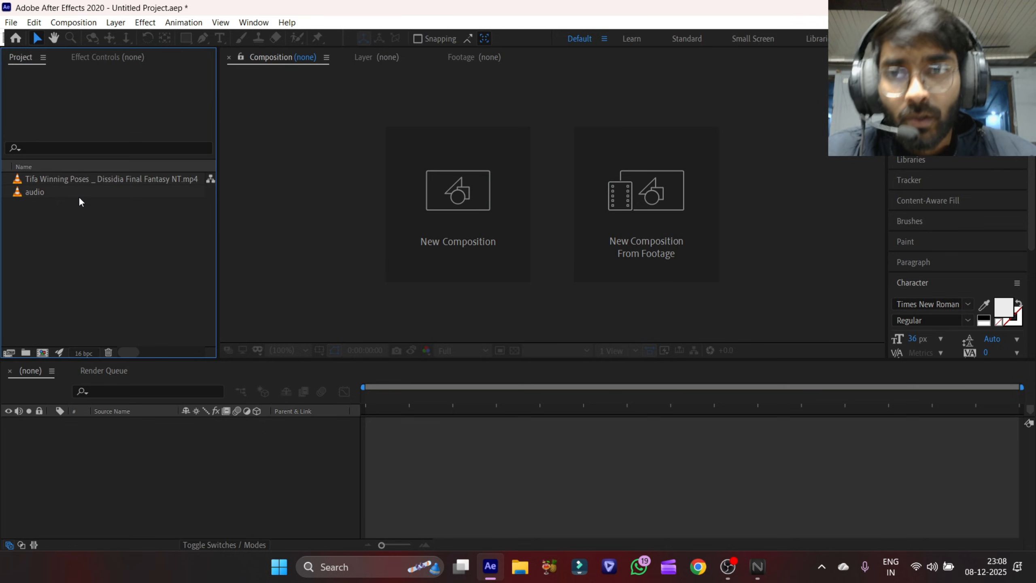
click(80, 194)
ctrl+click(84, 179)
click(82, 207)
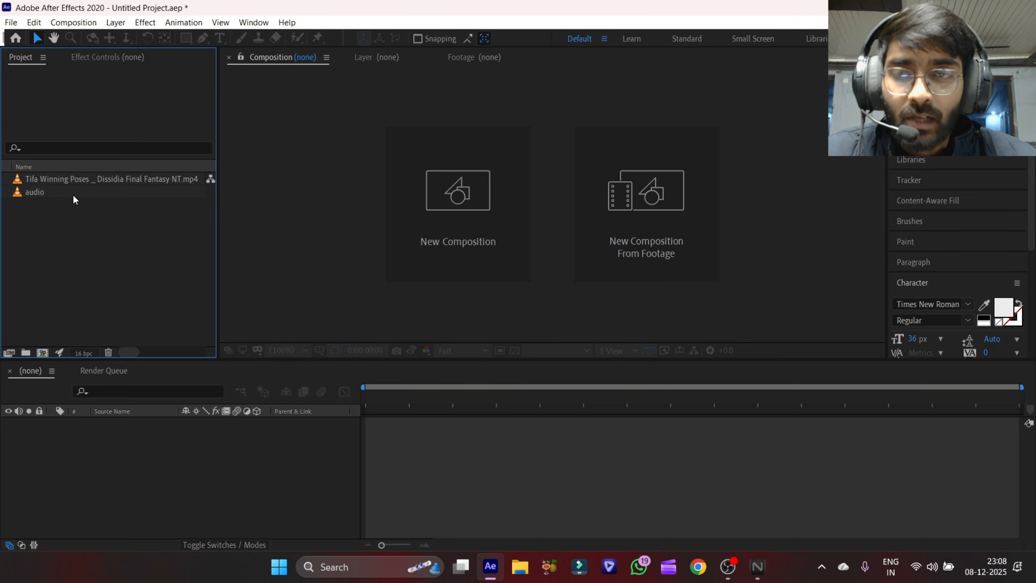
- Create a composition from the audio footage and switch off the layer's video, keeping its sound
click(73, 194)
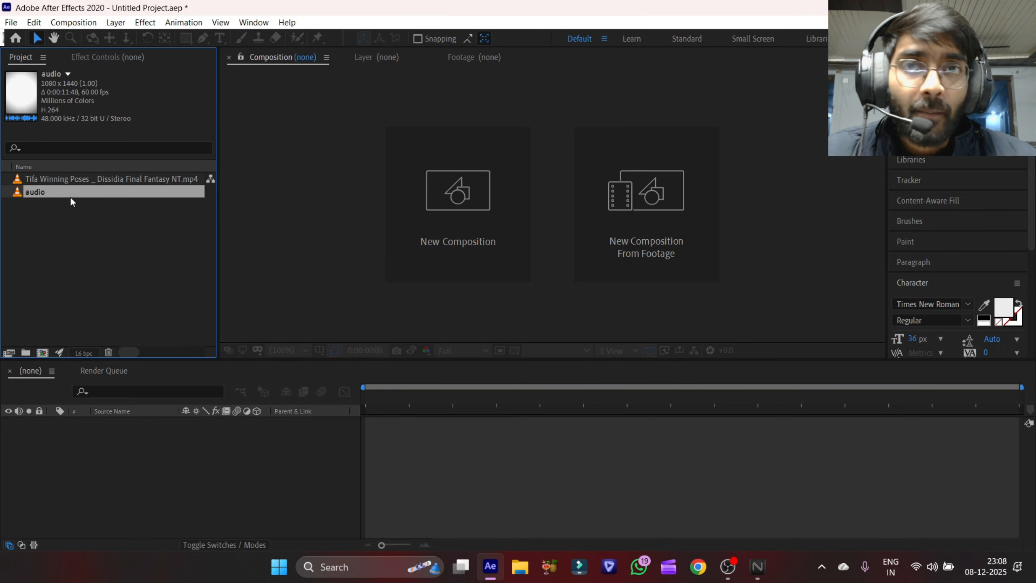
drag(74, 192, 644, 414)
drag(411, 398, 6, 460)
click(7, 422)
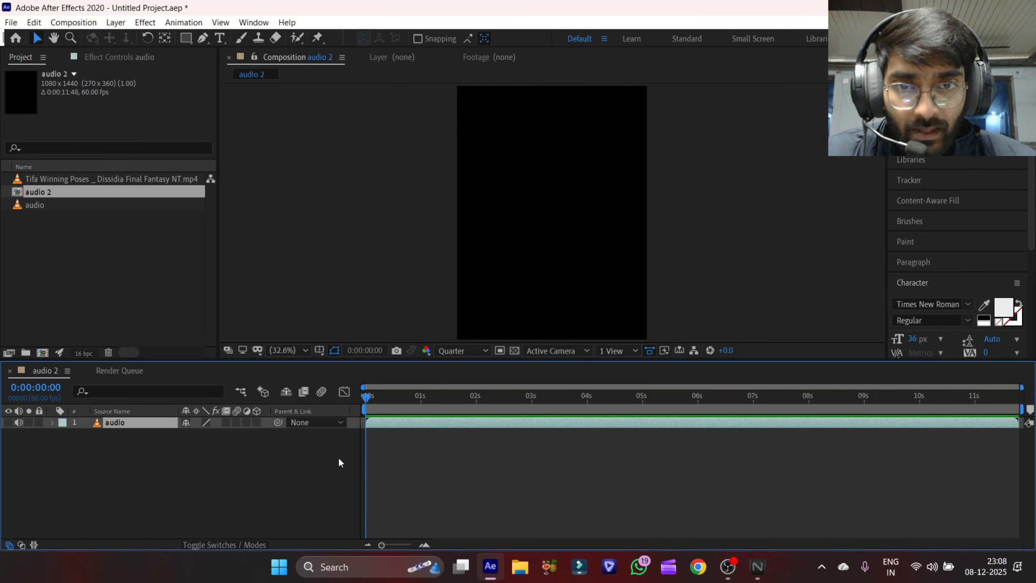
drag(374, 400, 2, 444)
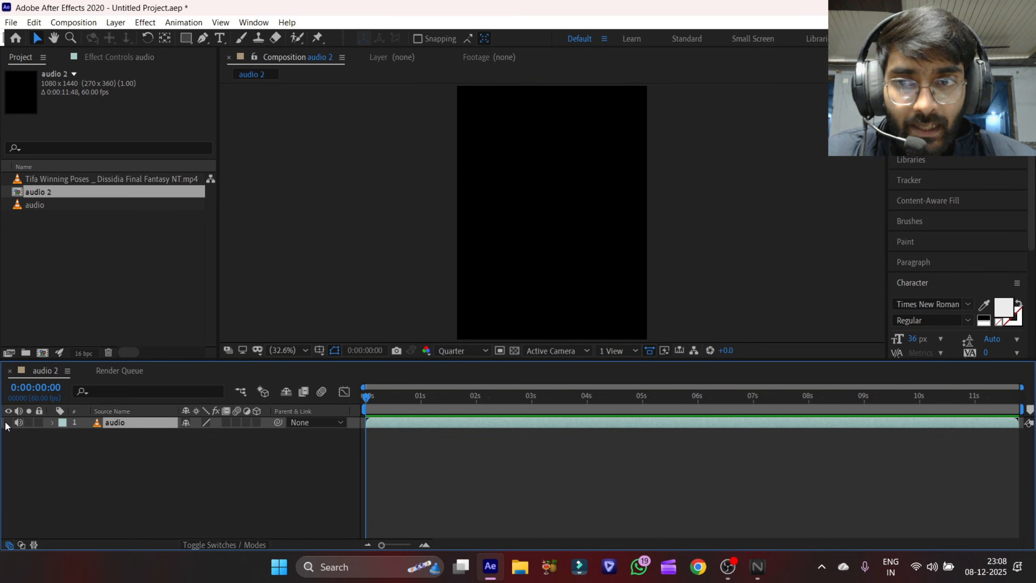
click(7, 423)
click(8, 423)
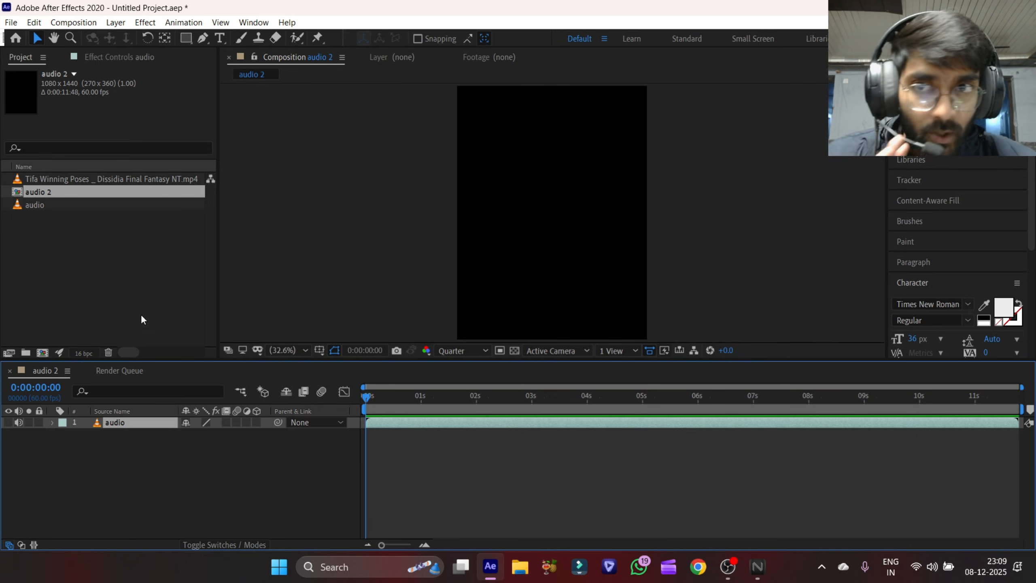
- Rename the Tifa Winning Poses footage as clip
drag(59, 181, 143, 420)
key(Return)
text(clip)
key(Return)
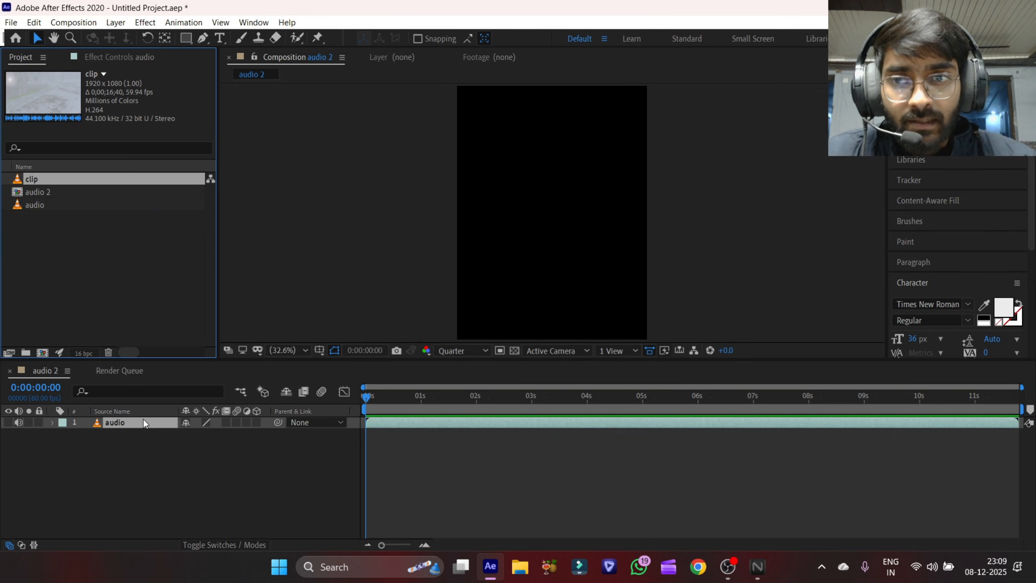
- Add the clip footage above the audio layer and set its scale to 135%
click(617, 455)
key(s)
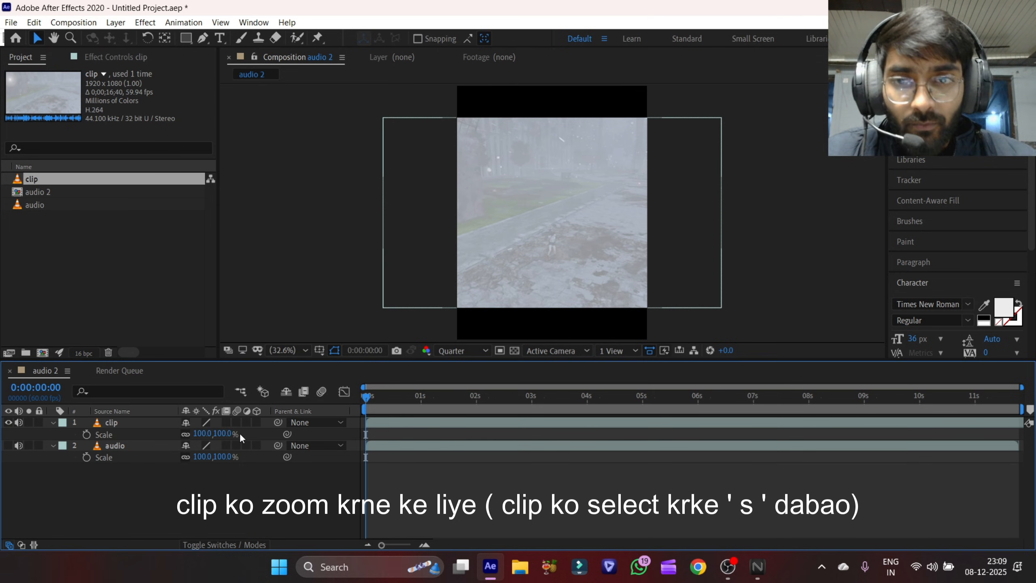
drag(224, 434, 244, 434)
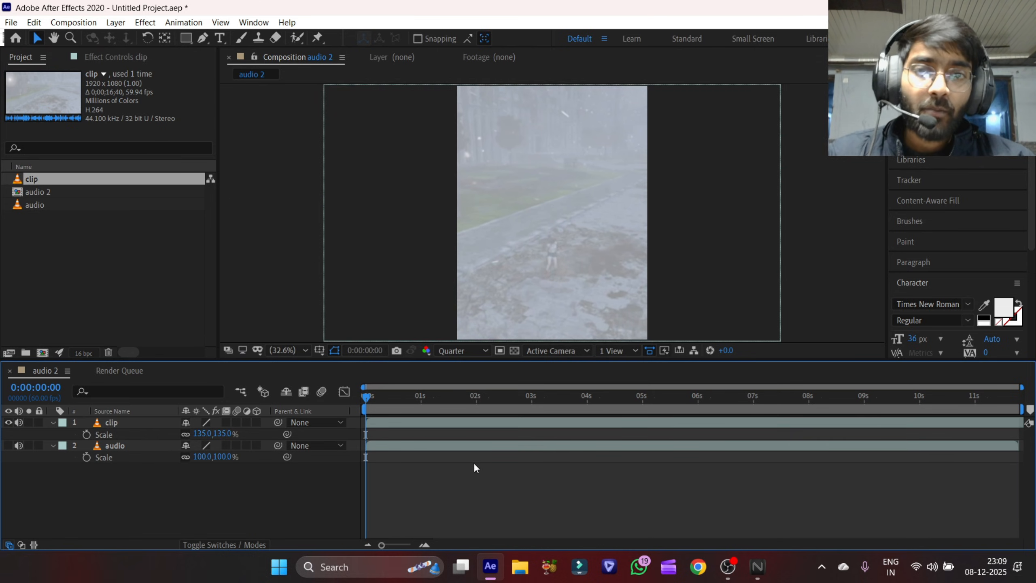
- Slide the clip layer out of the way to about 3.5 s and preview the reference edit with the audio layer's video on
drag(464, 422, 586, 436)
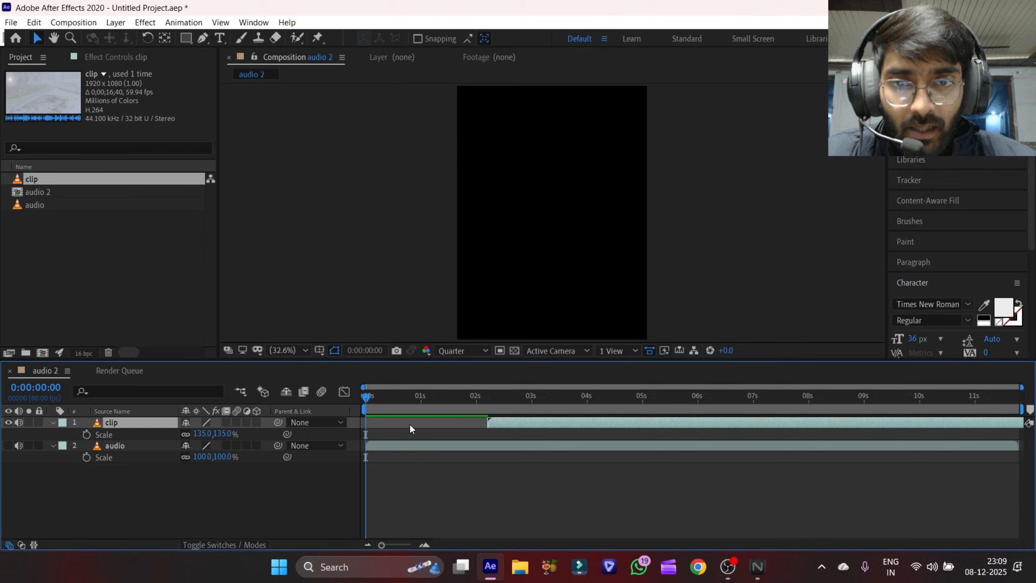
drag(407, 401, 349, 424)
click(8, 446)
key(space)
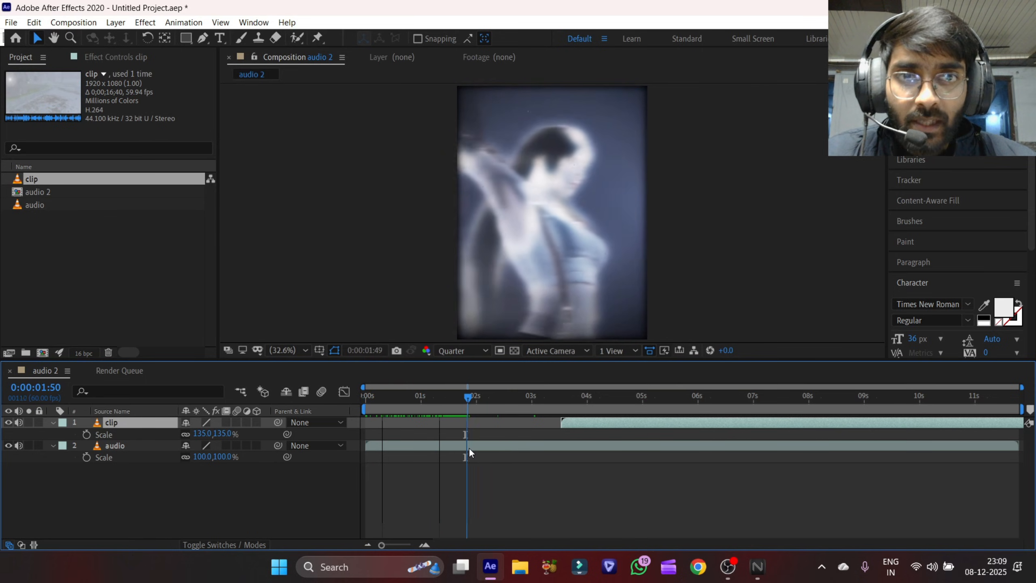
key(space)
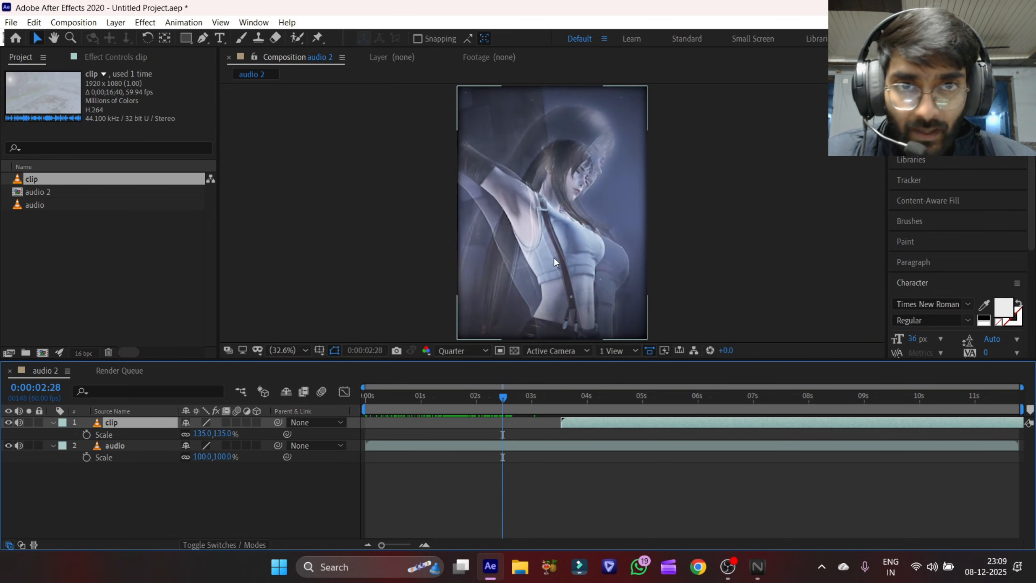
- Slide the clip layer earlier, split it at 0:00:02:28, and move the first segment to the start of the timeline
drag(592, 422, 453, 438)
key(ctrl+shift+d)
click(468, 436)
key(Home)
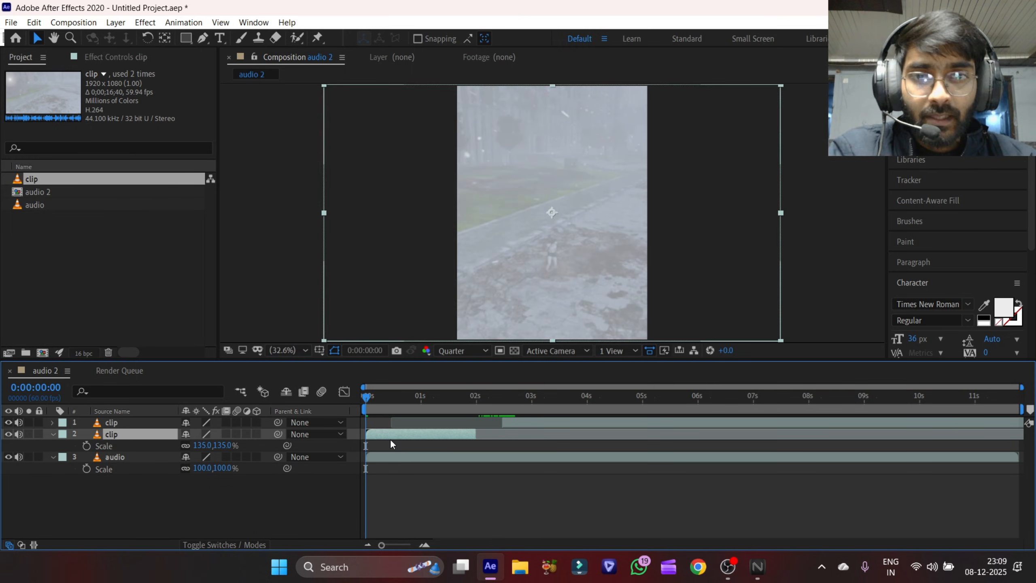
- Split the remaining clip layer into short segments at about 2.6, 3.1, 3.6 and 4.6 s
drag(455, 395, 512, 416)
click(528, 419)
key(ctrl+shift+d)
click(535, 402)
key(ctrl+shift+d)
click(565, 399)
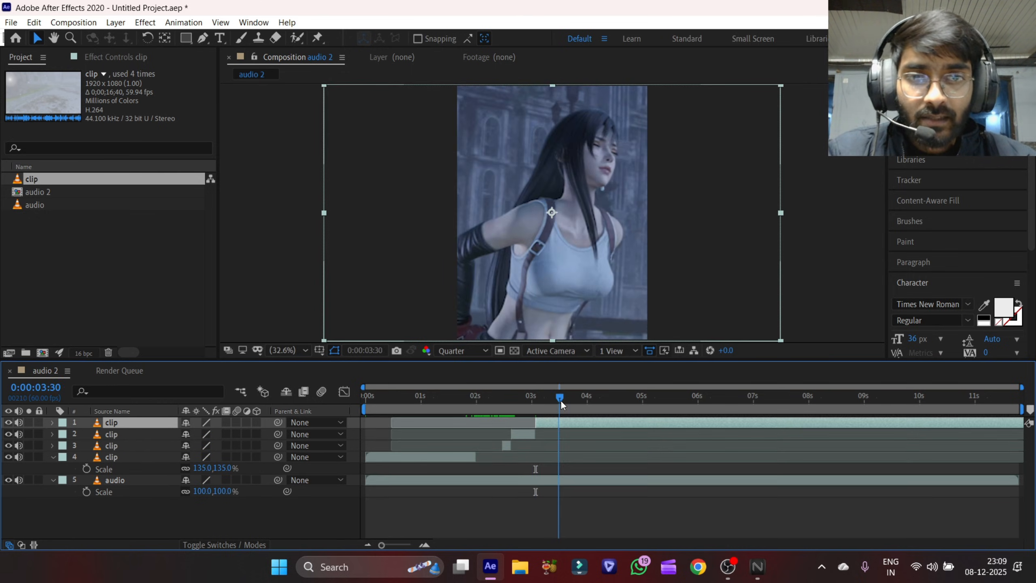
key(ctrl+shift+d)
click(618, 399)
key(ctrl+shift+d)
- Undo the four extra splits of the clip layer
key(ctrl+z)
key(ctrl+z)
key(ctrl+z)
key(ctrl+z)
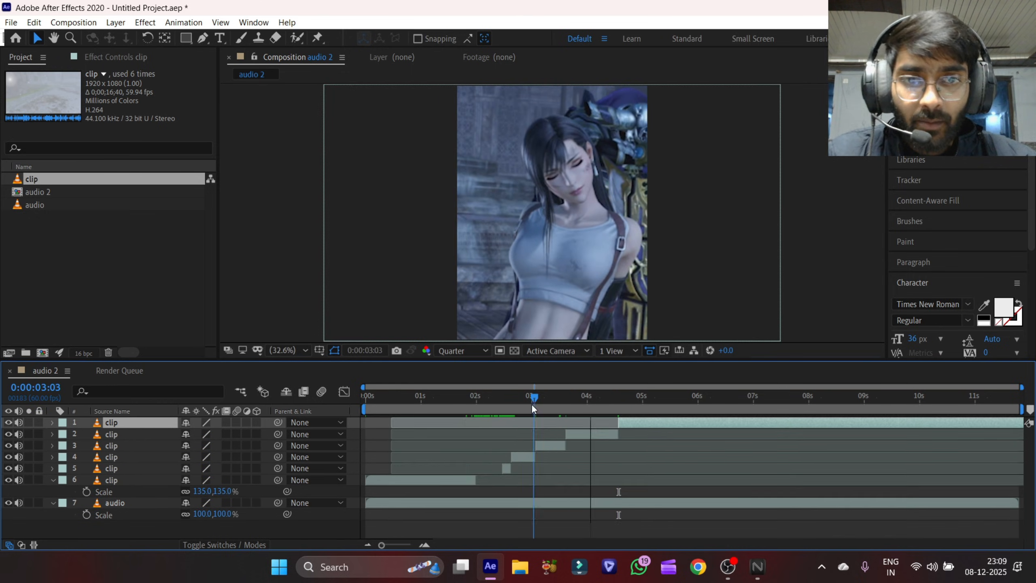
drag(519, 404, 442, 414)
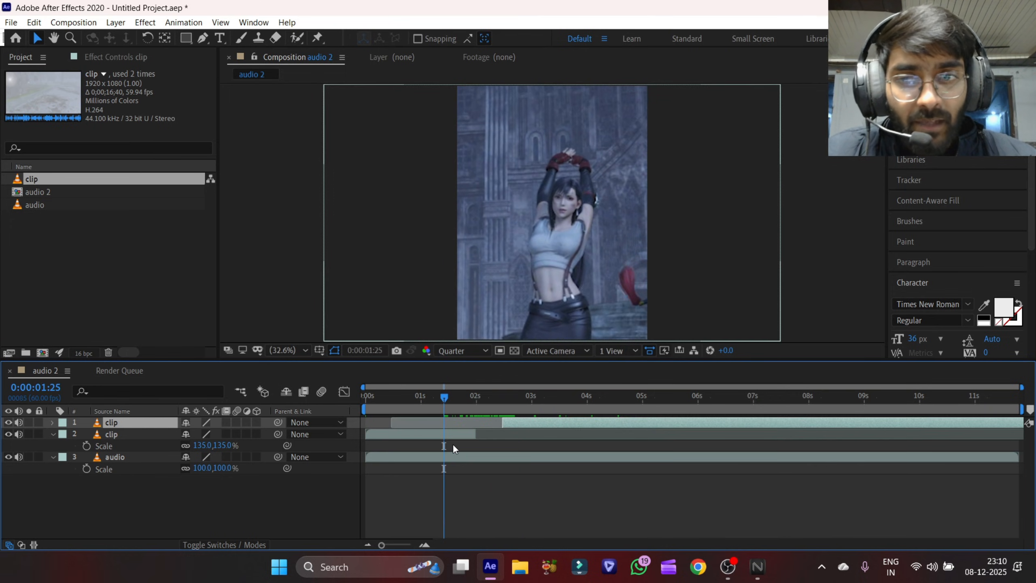
- Hide both clip layers and scrub through the audio layer's reference video to 0:00:01:48
drag(9, 422, 8, 434)
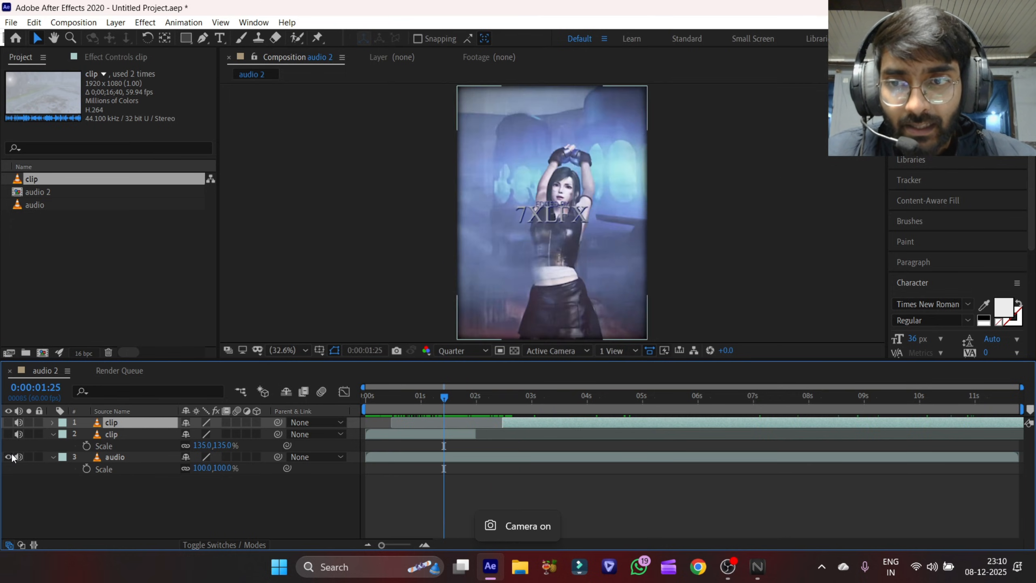
click(8, 456)
key(Home)
click(513, 457)
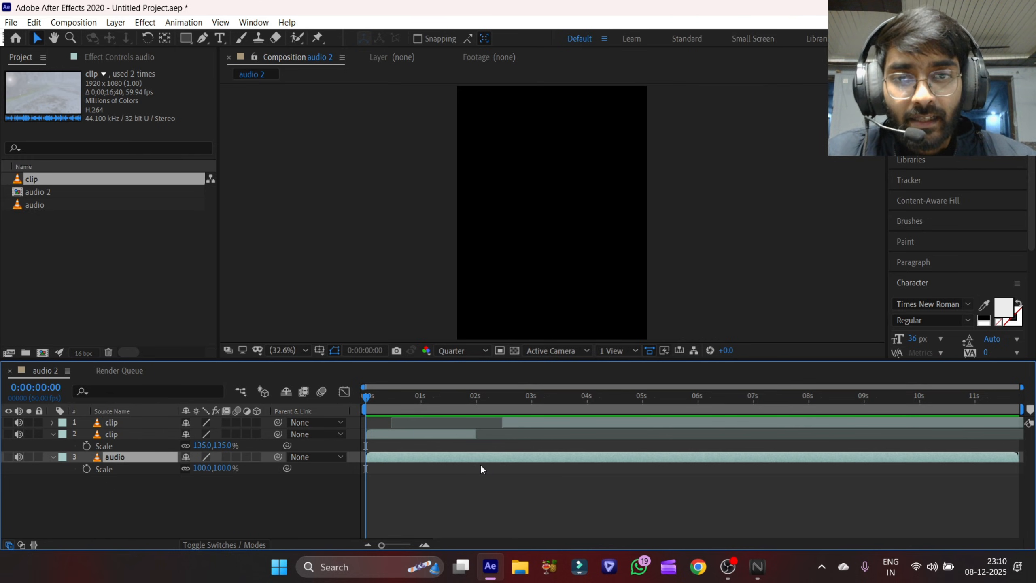
click(8, 456)
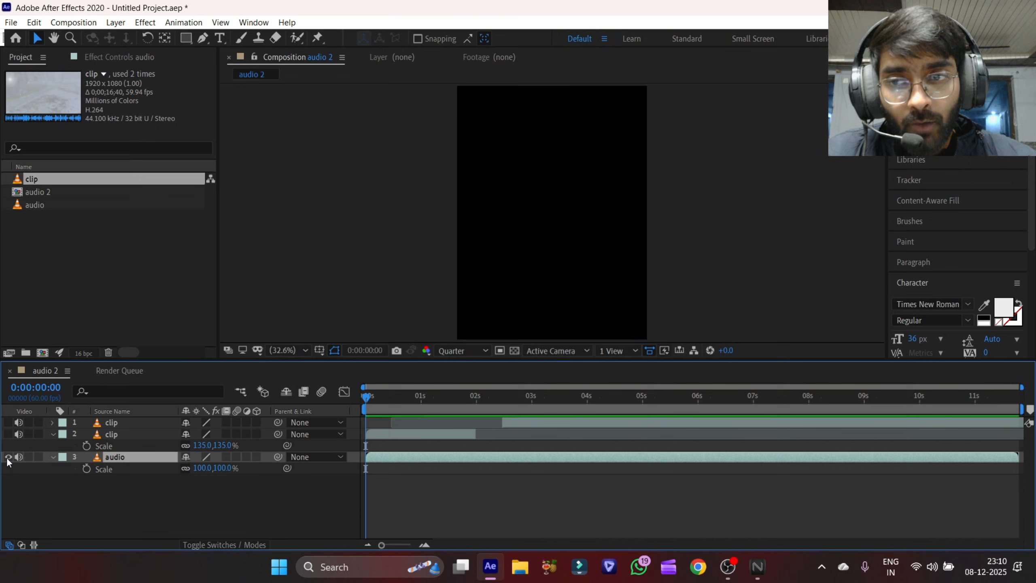
drag(382, 406, 465, 432)
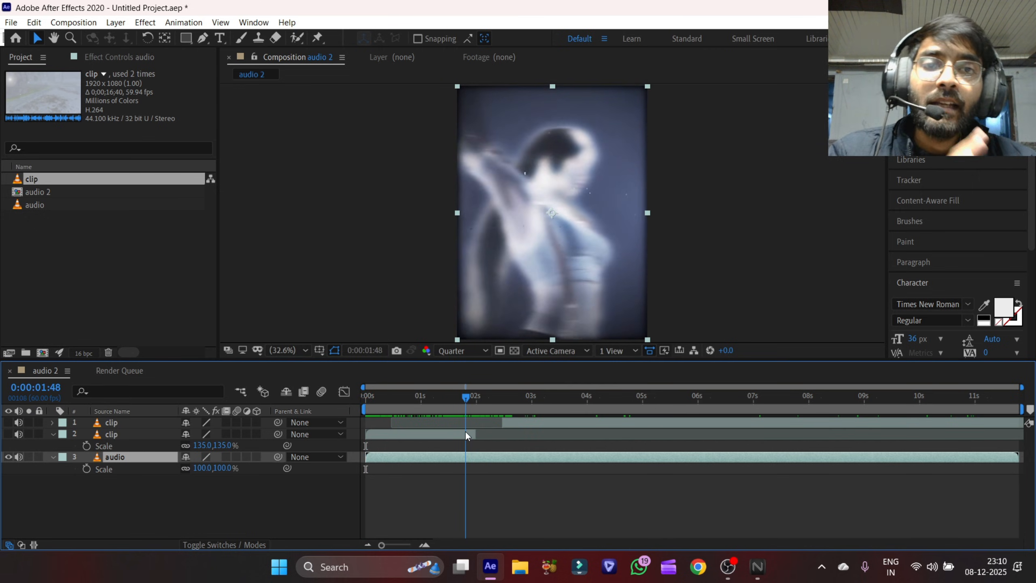
- Hide the audio layer's video and play from the start, adding twelve beat markers to the layer from about 1.9 s to 10.7 s
click(9, 456)
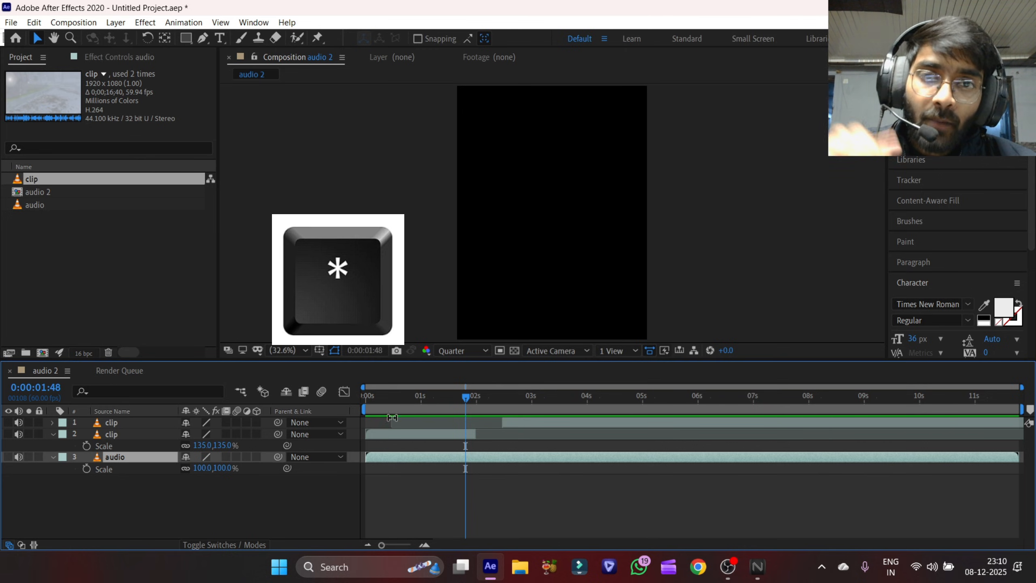
drag(407, 409, 353, 412)
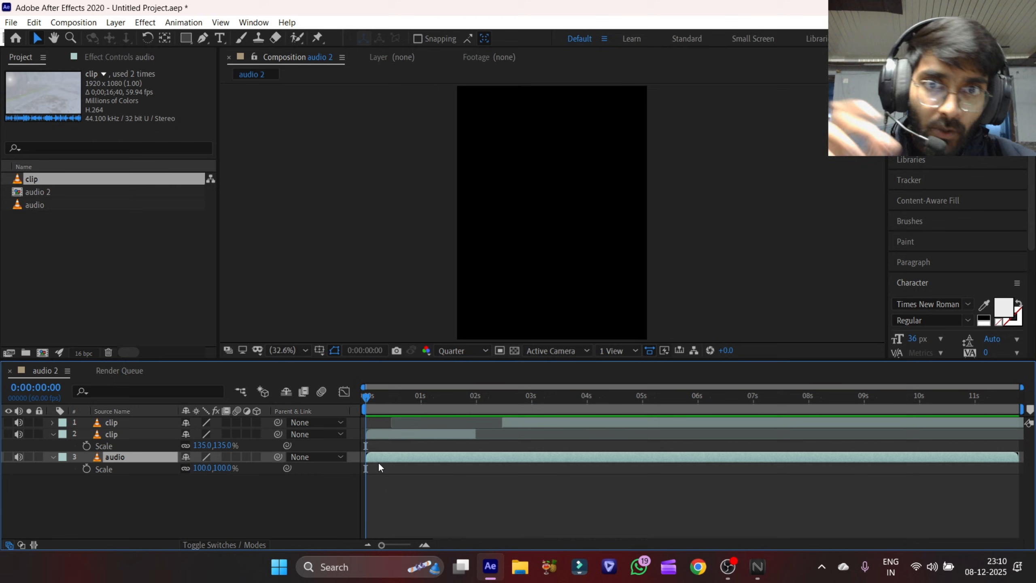
key(space)
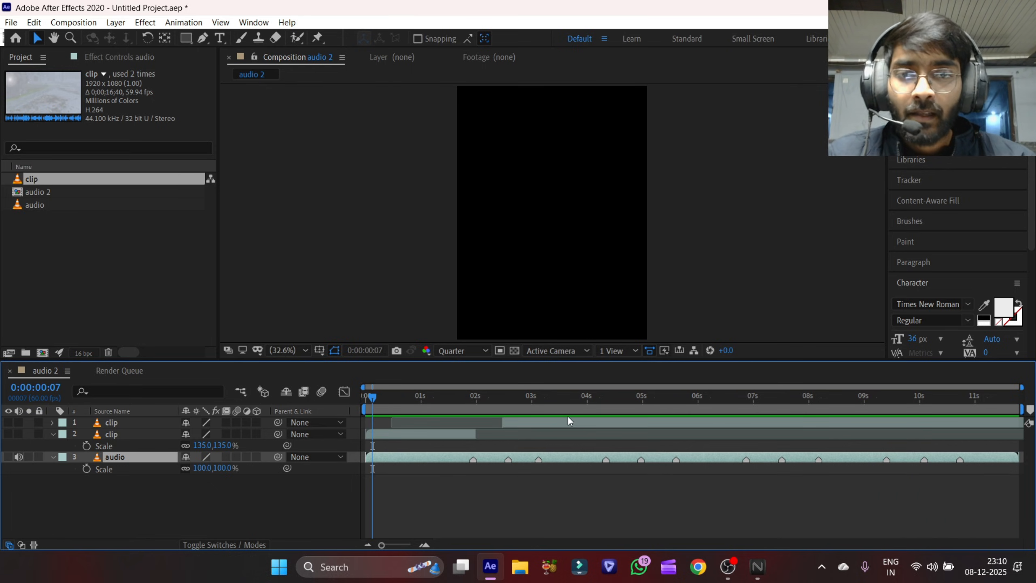
- Show the audio layer's video again and move its first beat marker to about 1.7 s to match the reference cut
drag(480, 398, 475, 452)
click(8, 456)
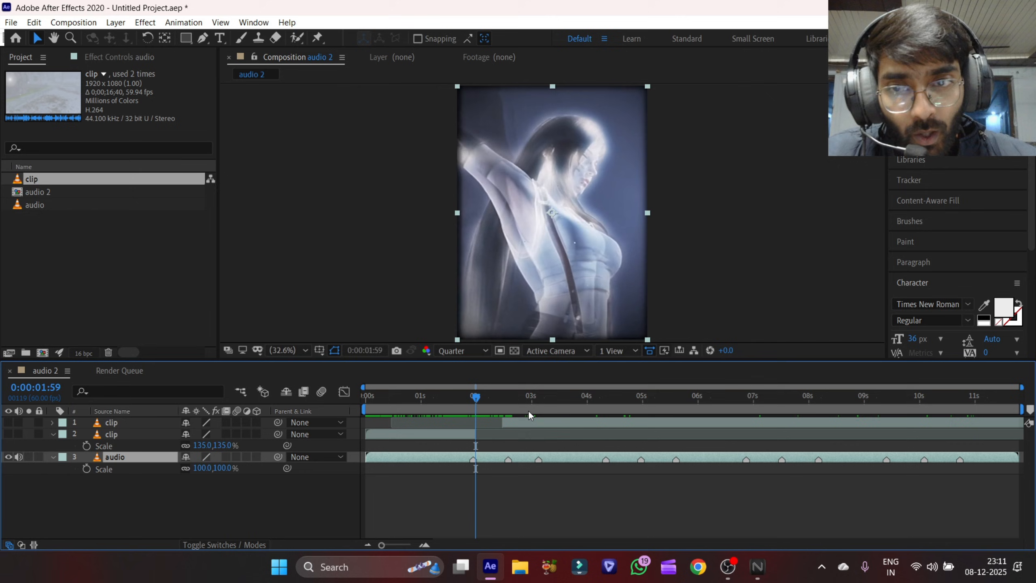
drag(483, 410, 547, 478)
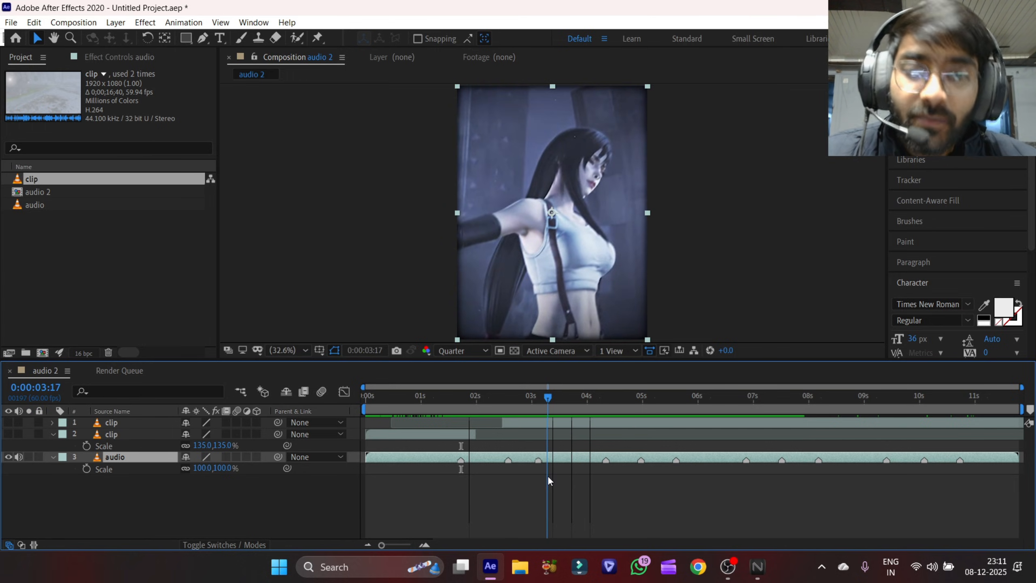
- Rename the audio 2 composition as edit
click(99, 203)
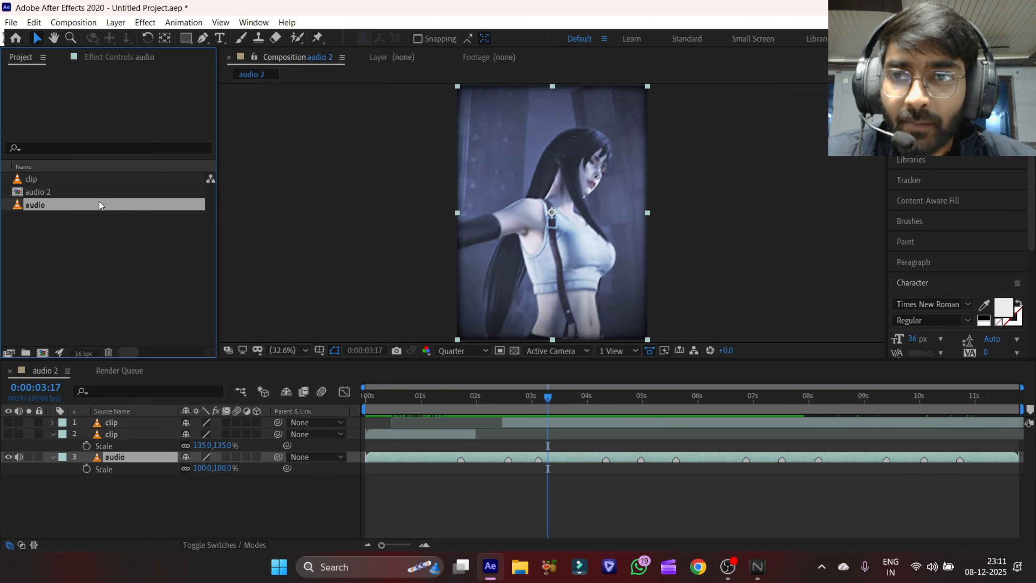
click(95, 193)
key(Return)
text(edi)
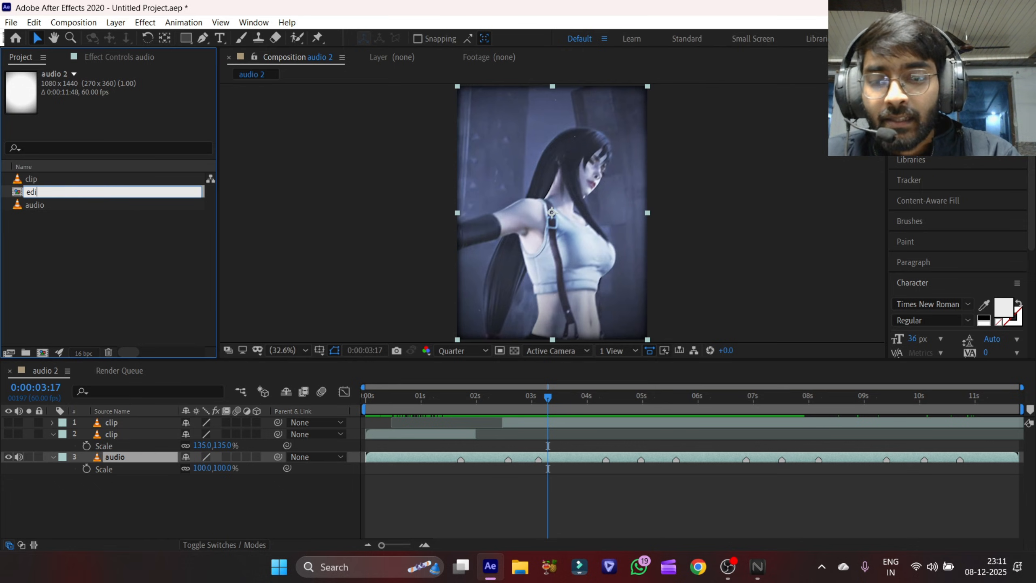
text(t)
key(Return)
click(97, 229)
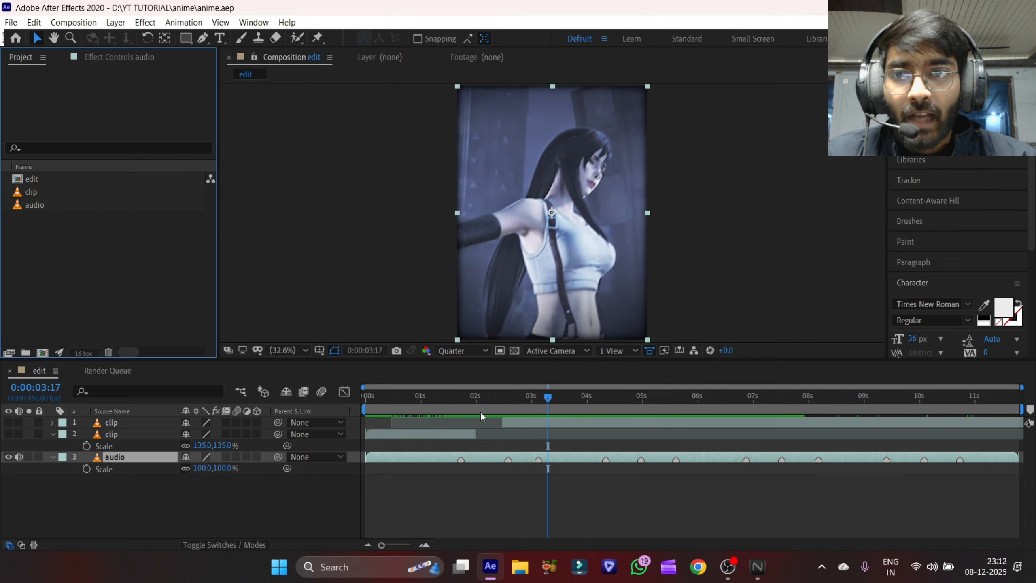
- Play the audio from 0:00:02:17 and redo its beat markers from about 3.1 s to 11.3 s
drag(504, 402, 495, 422)
key(space)
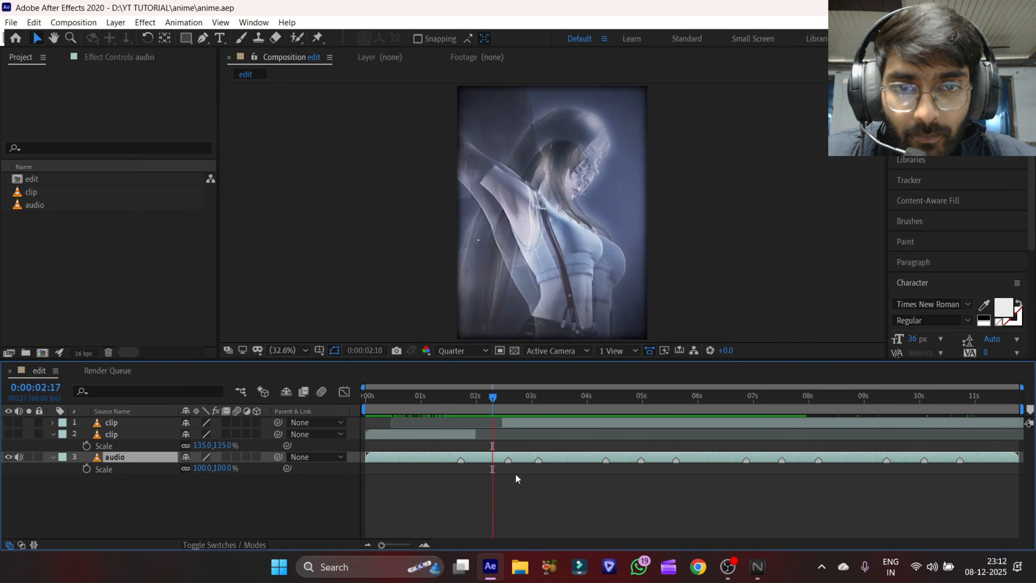
key(space)
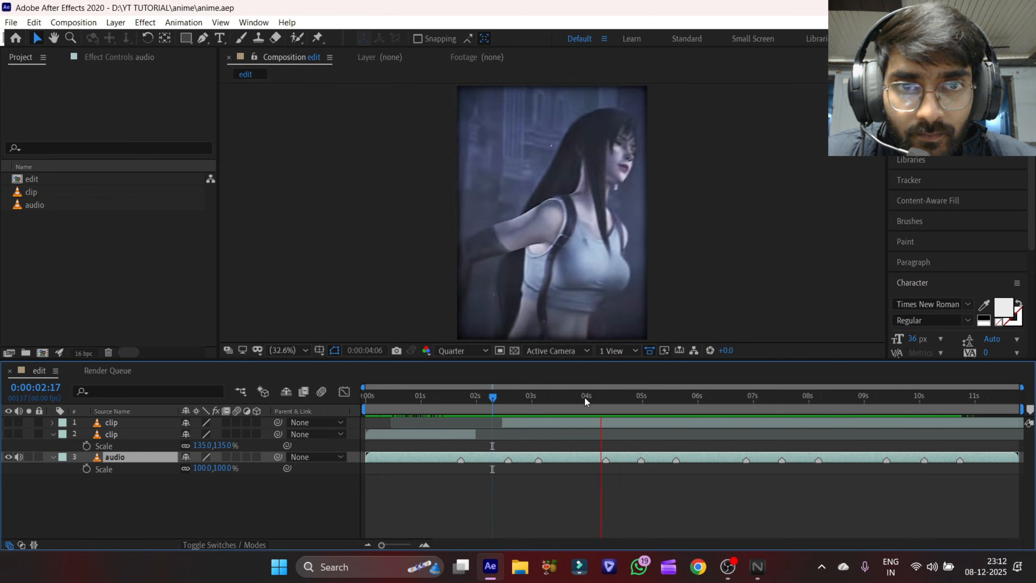
mouse_move(569, 399)
mouse_down()
mouse_move(594, 404)
mouse_move(561, 415)
mouse_move(833, 419)
mouse_move(779, 418)
mouse_move(793, 419)
mouse_up()
key(KP_Multiply)
key(KP_Multiply)
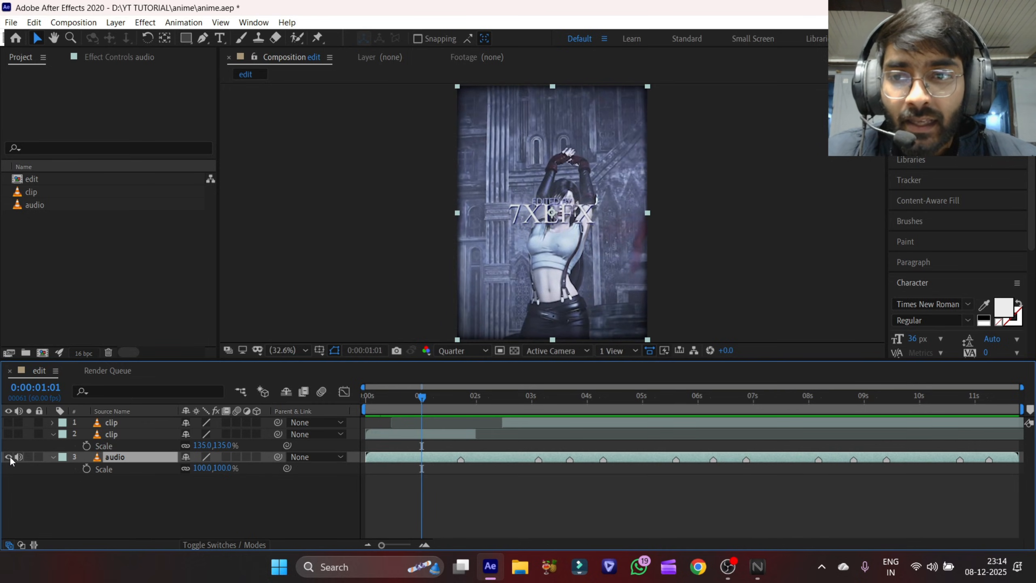
- Hide the audio layer's video, show both clip layers and scrub to the opening pose at 0:00:00:45
click(9, 457)
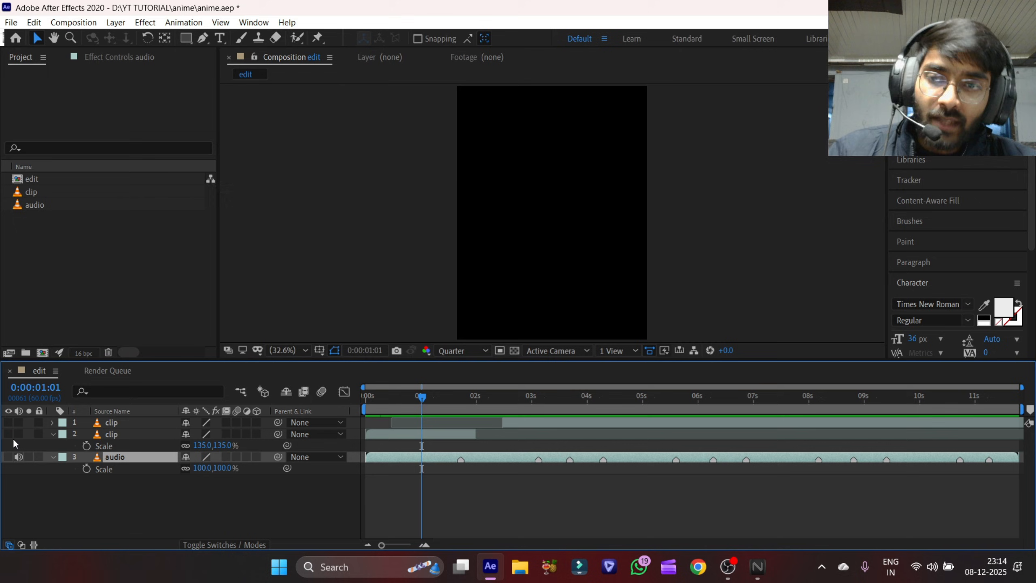
drag(8, 433, 8, 422)
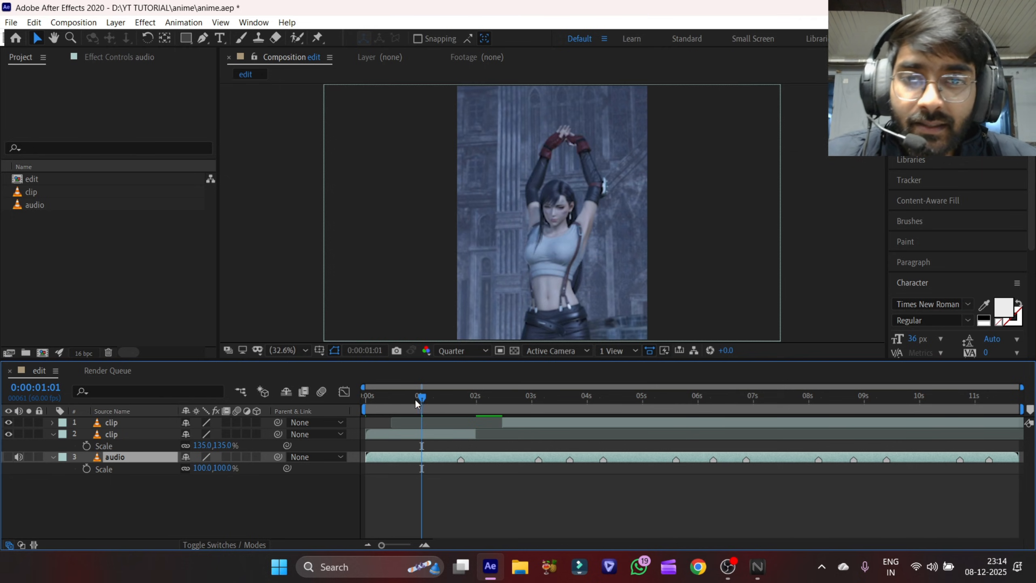
drag(418, 398, 386, 410)
drag(398, 410, 407, 415)
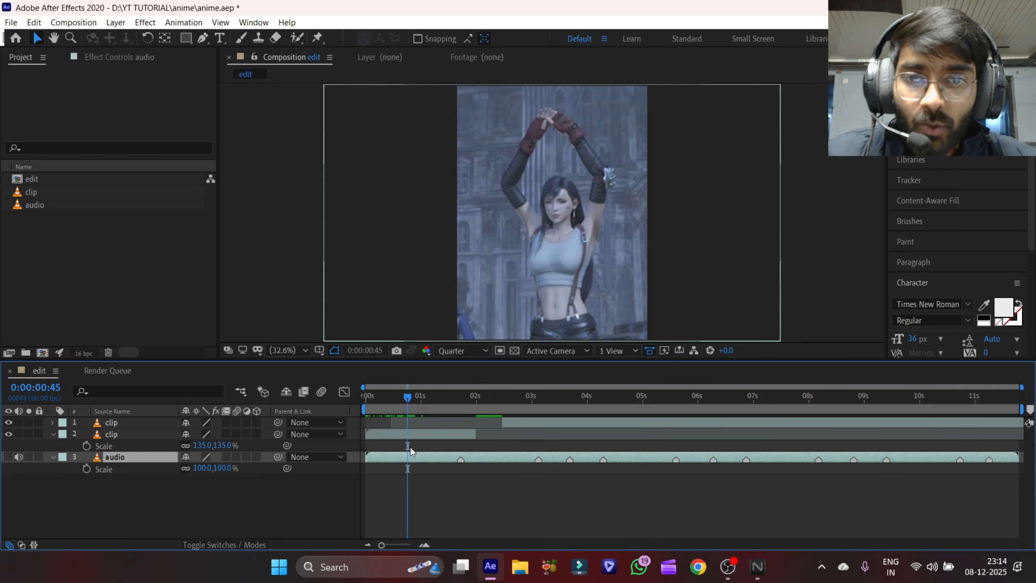
- Split the lower clip layer at 0:00:00:45 and delete the part before the split
key(ctrl+shift+d)
key(ctrl+z)
click(407, 433)
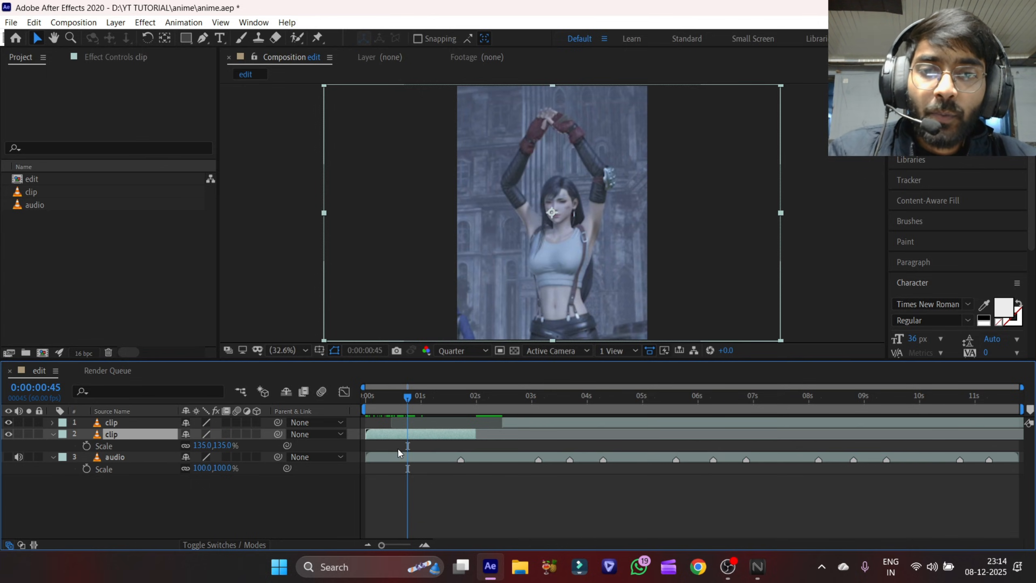
key(ctrl+shift+d)
click(399, 447)
key(Delete)
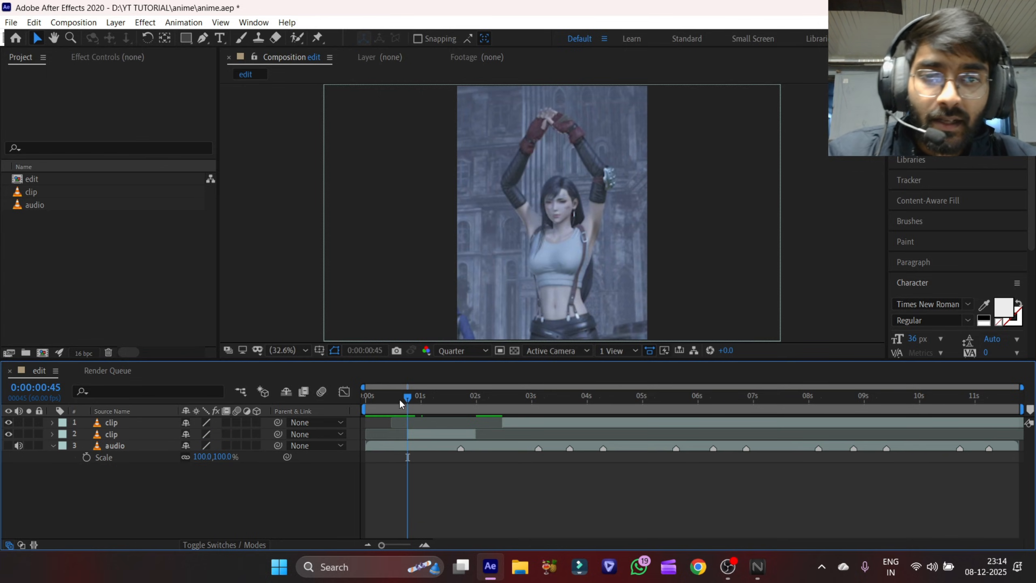
- Move the remaining piece of the lower clip to start at 0:00:00:00
drag(402, 399, 364, 401)
click(419, 443)
click(424, 439)
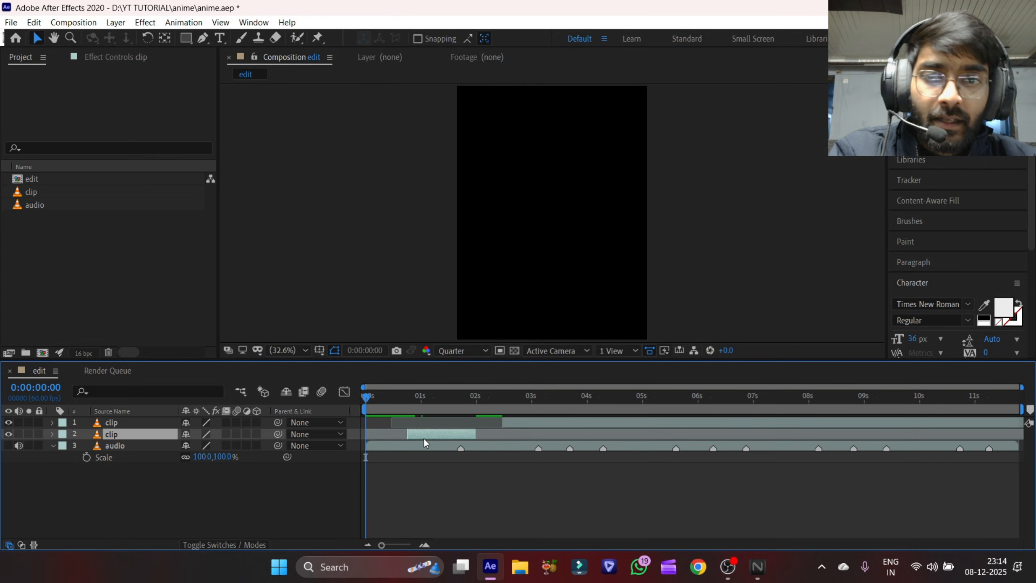
key(bracketleft)
- Move the top clip layer to start near the first beat marker at 0:00:01:42 and preview the footage that follows
drag(436, 401, 474, 453)
click(468, 435)
click(471, 427)
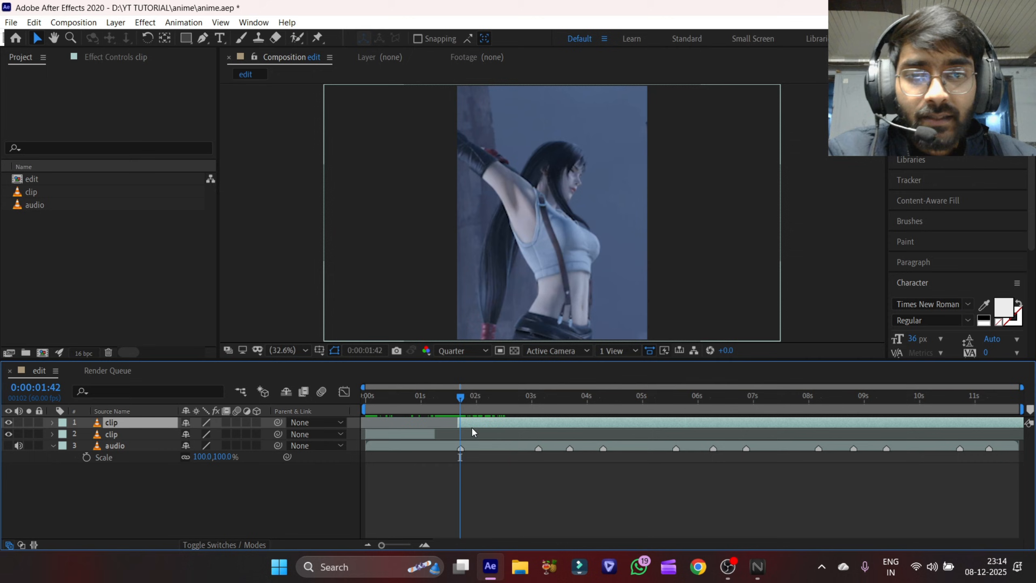
key(space)
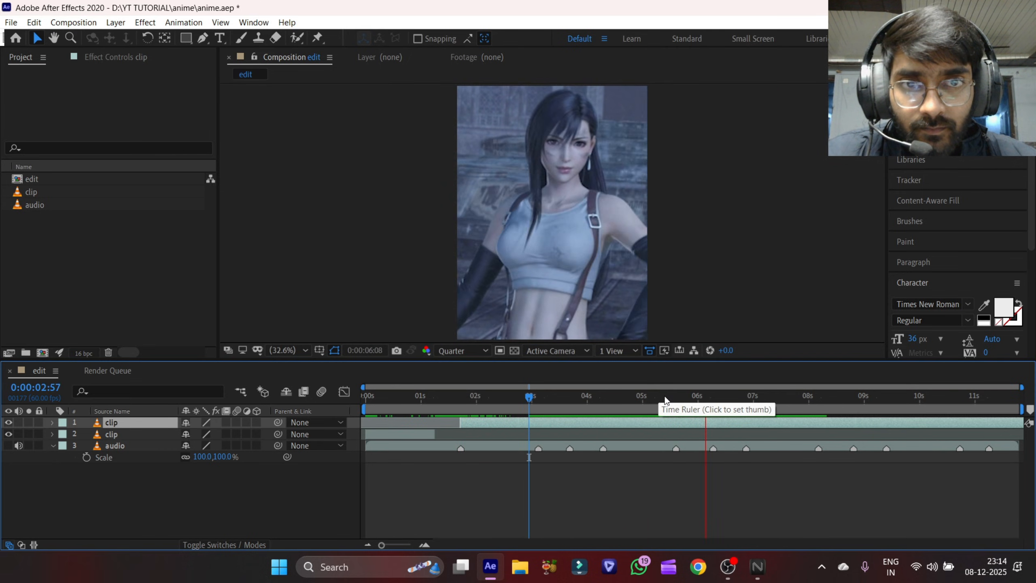
click(690, 399)
- Toggle the top clip's visibility at 0:00:11:03 to compare it with the reference, shifting the clip about 0.2 s later to match the pose
click(11, 423)
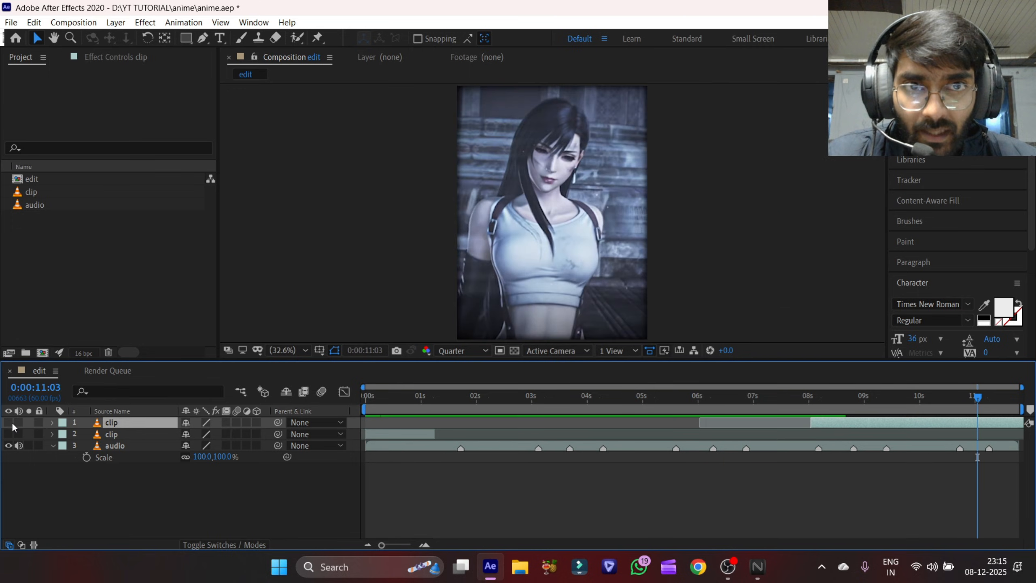
click(11, 423)
click(11, 423)
click(8, 423)
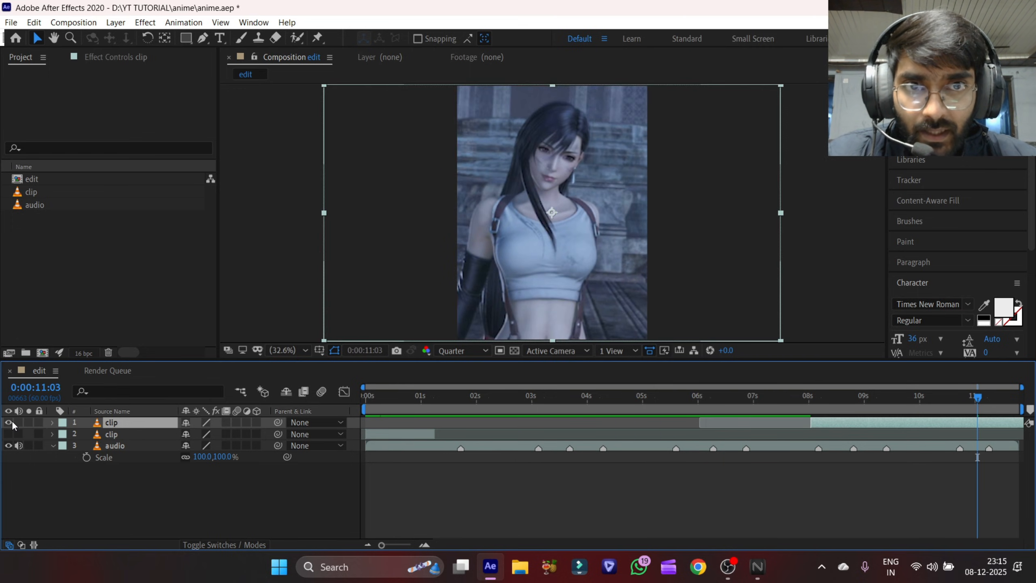
mouse_move(911, 426)
mouse_down()
mouse_move(903, 428)
mouse_move(923, 431)
mouse_up()
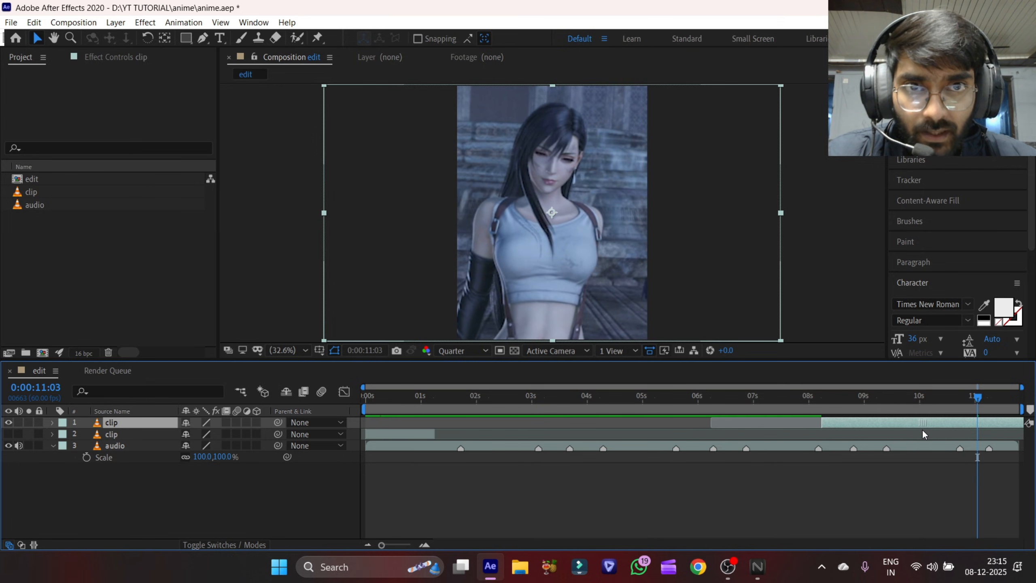
click(8, 423)
click(9, 423)
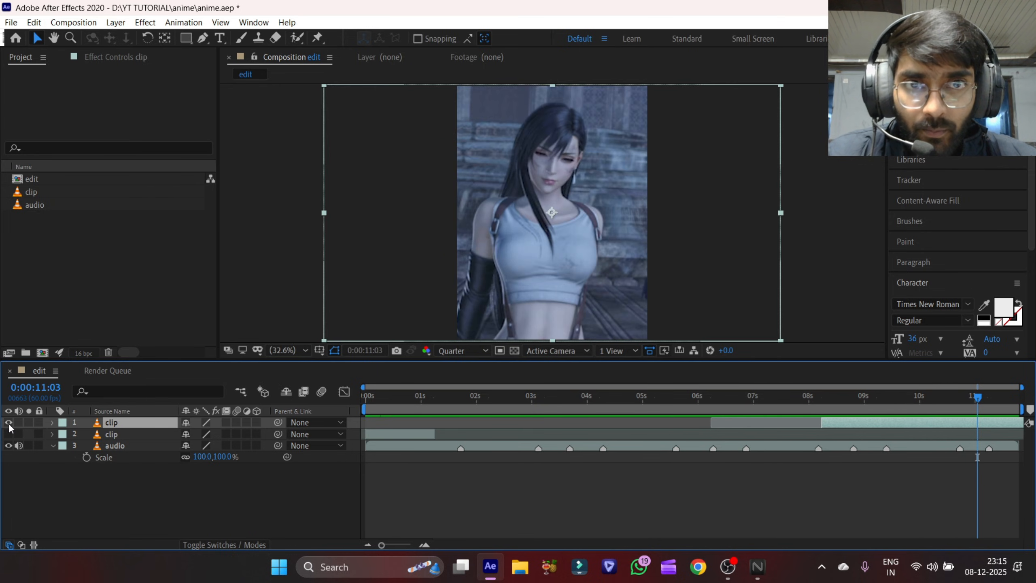
click(8, 424)
click(9, 424)
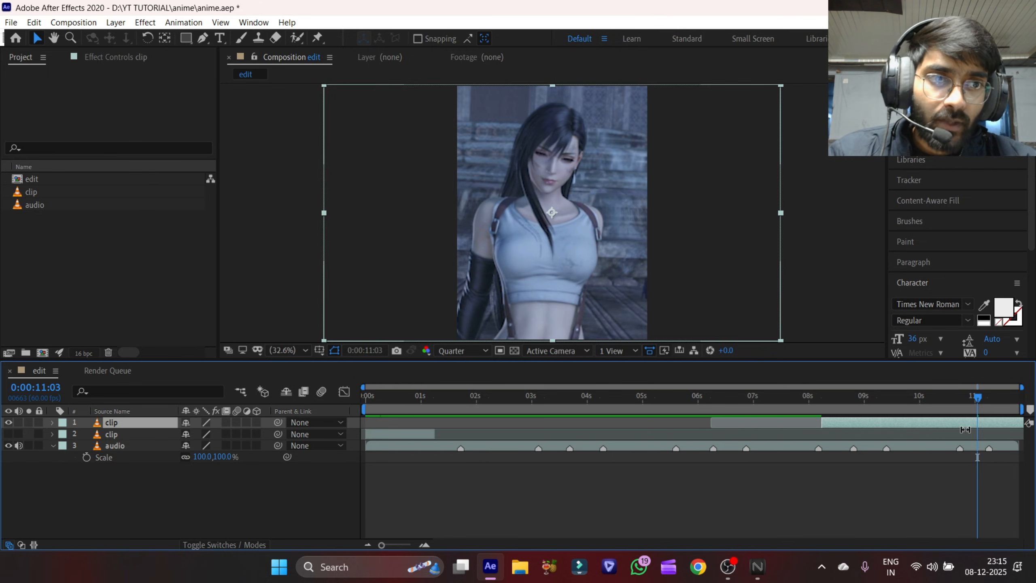
- Split the top clip at 0:00:11:03 and move the earlier piece to start at the first beat marker, 0:00:01:44
key(ctrl+shift+d)
drag(975, 416, 461, 429)
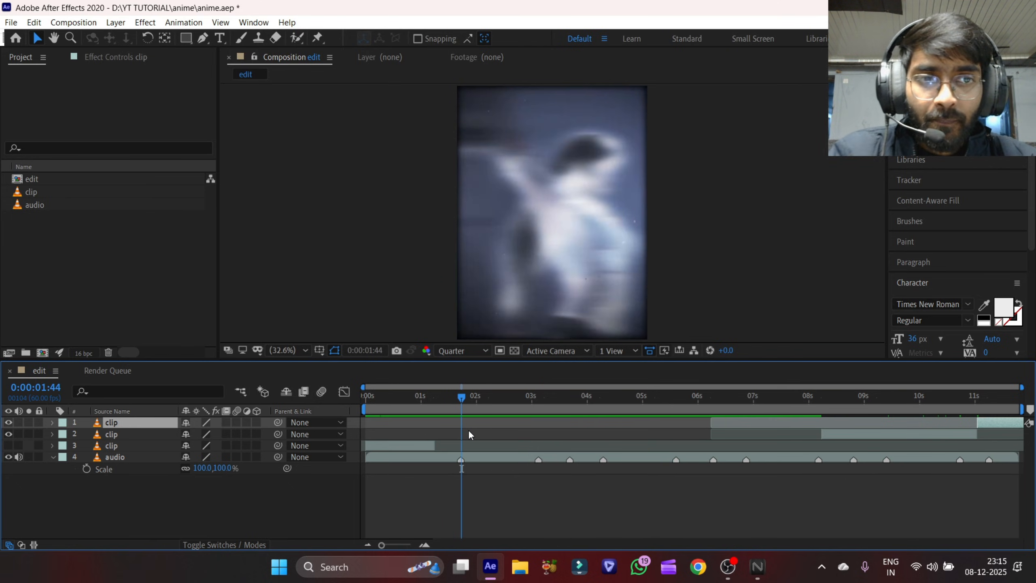
click(806, 433)
key(bracketleft)
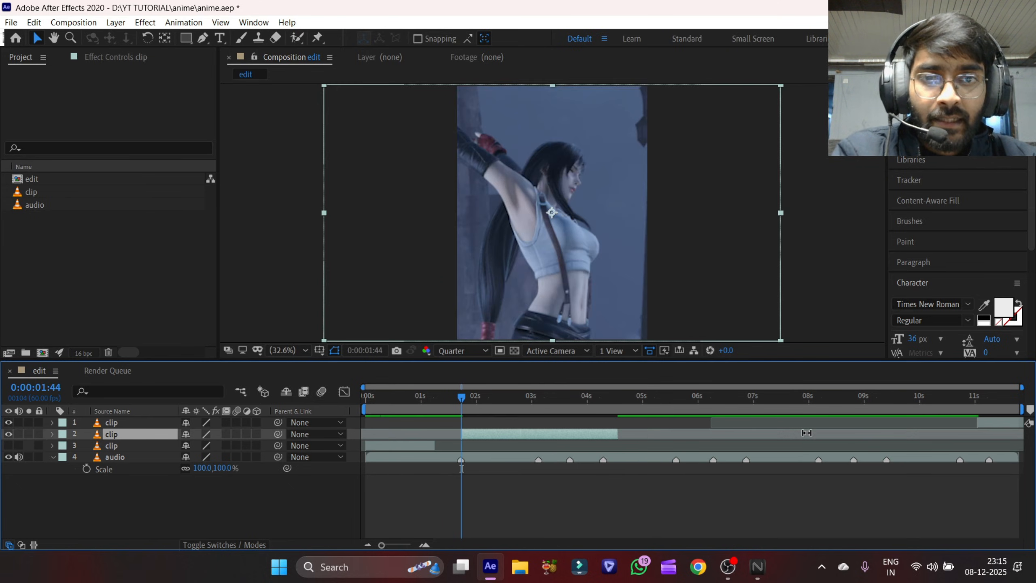
- Nudge the top clip slightly later, split it at 0:00:06:32 and delete the earlier piece
click(727, 398)
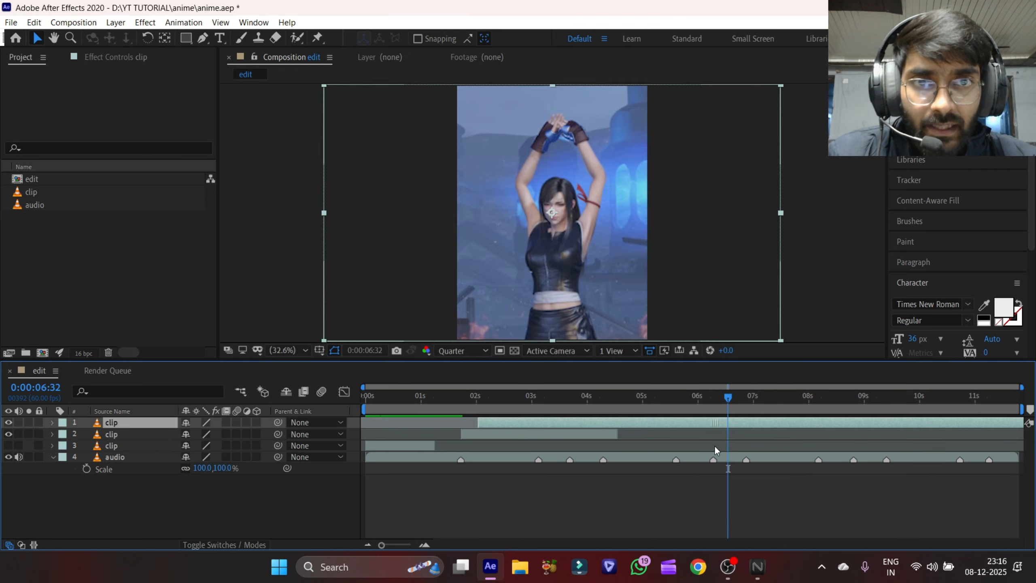
drag(713, 445, 715, 446)
key(ctrl+shift+d)
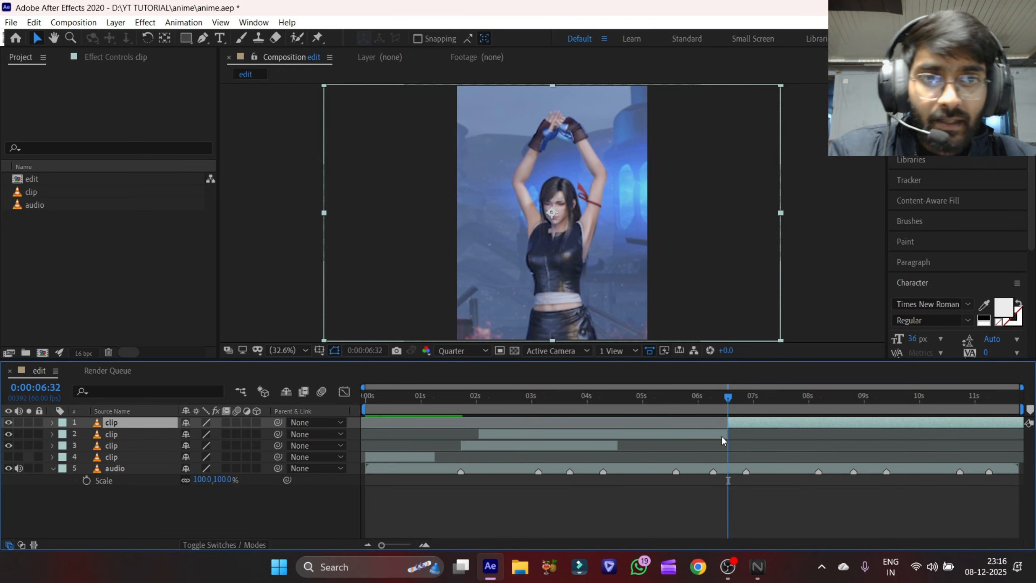
click(722, 434)
key(Delete)
- Split the top clip at 0:00:10:53, delete the piece after the split and save the project
drag(728, 399, 967, 439)
click(976, 424)
key(ctrl+shift+d)
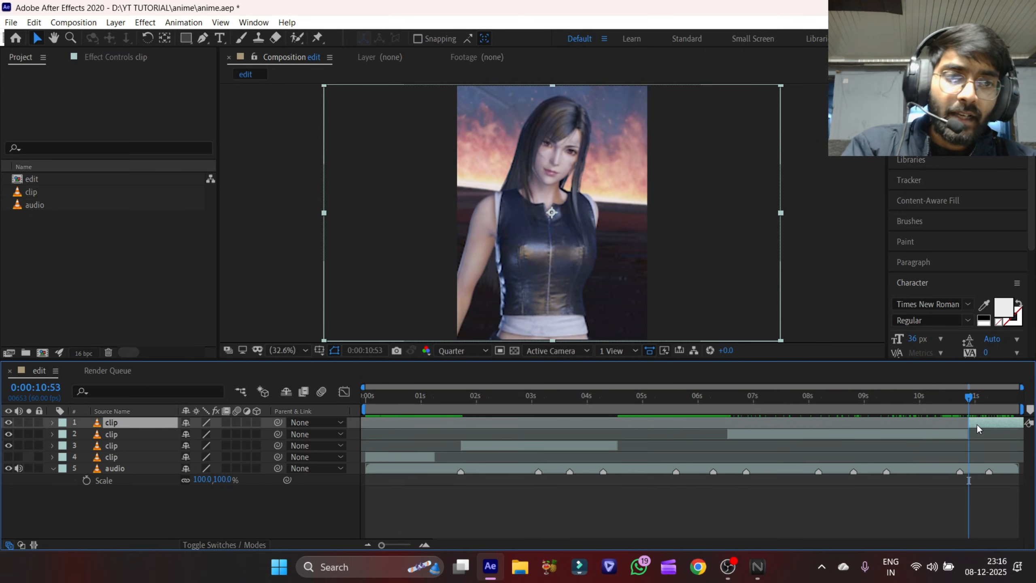
key(Delete)
drag(967, 400, 551, 442)
key(ctrl+s)
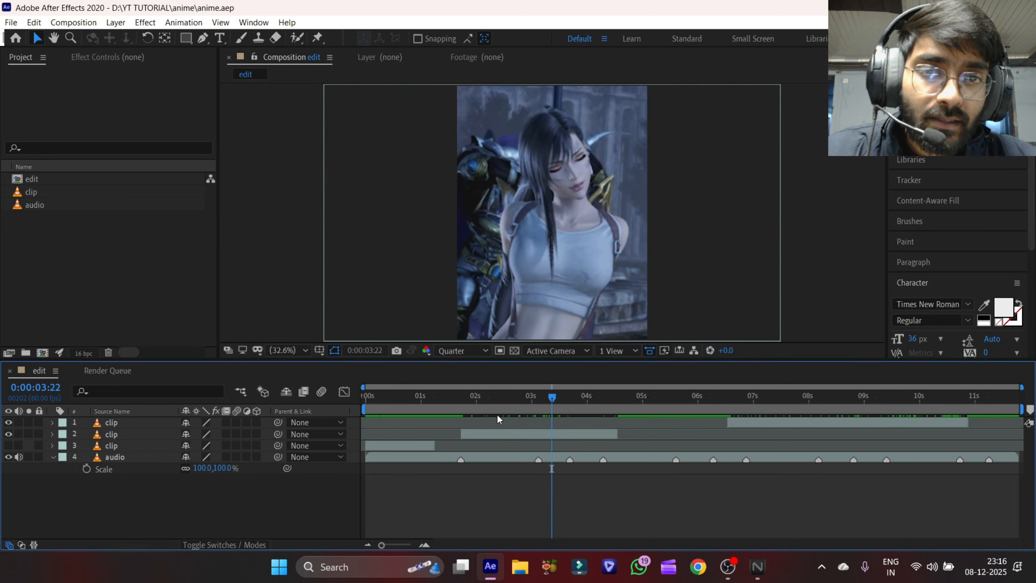
- Move the trimmed top clip piece to the beginning of the timeline to match the reference opening and split it at 0:00:00:50
click(535, 400)
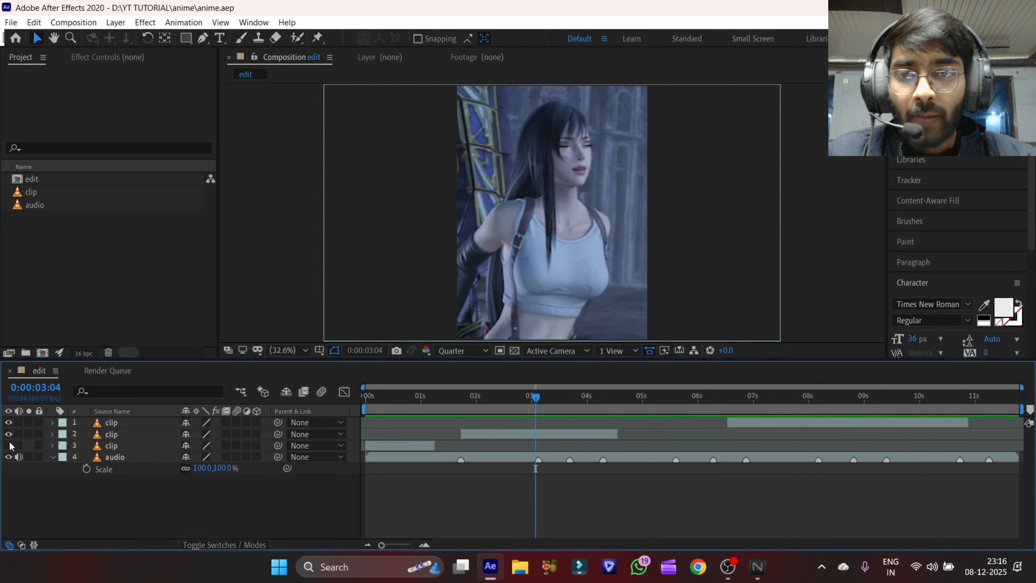
click(387, 445)
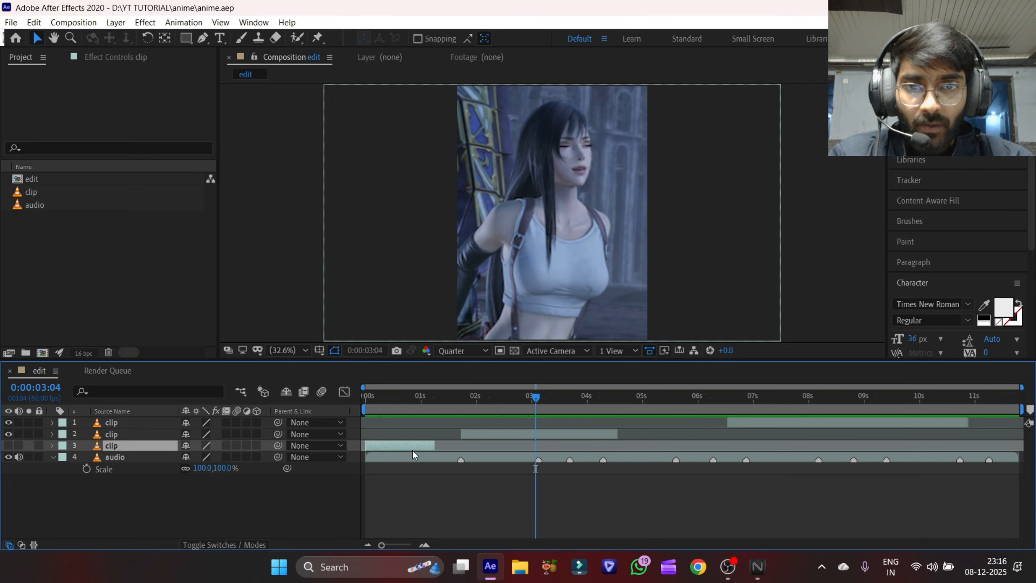
drag(683, 407, 390, 457)
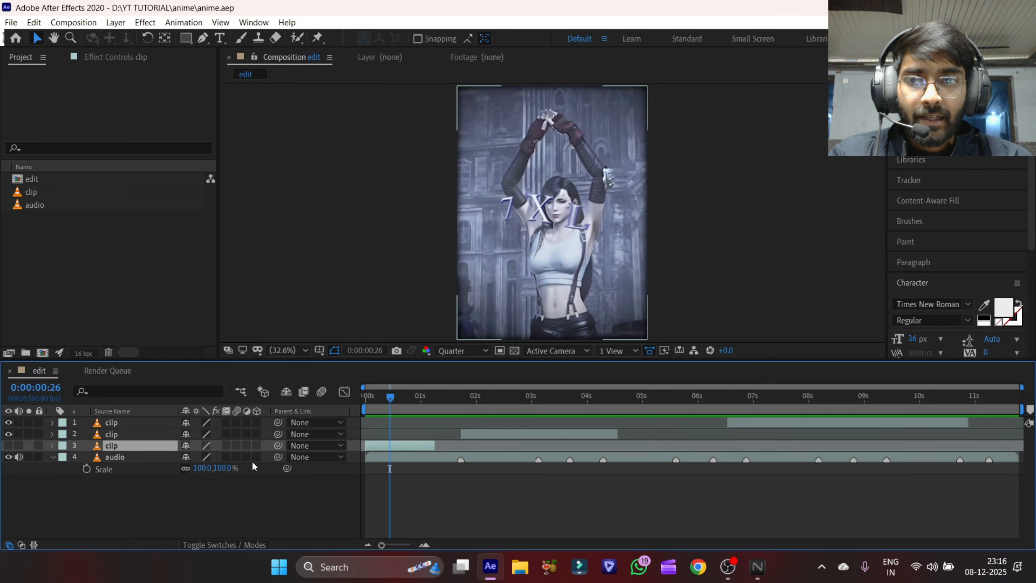
drag(367, 404, 412, 421)
click(8, 446)
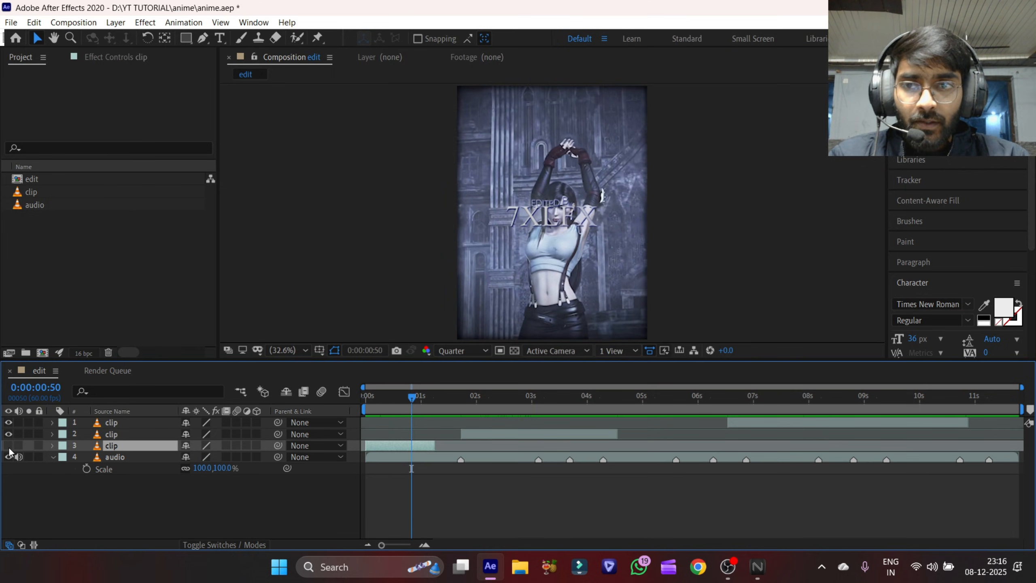
drag(803, 424, 489, 444)
key(ctrl+shift+d)
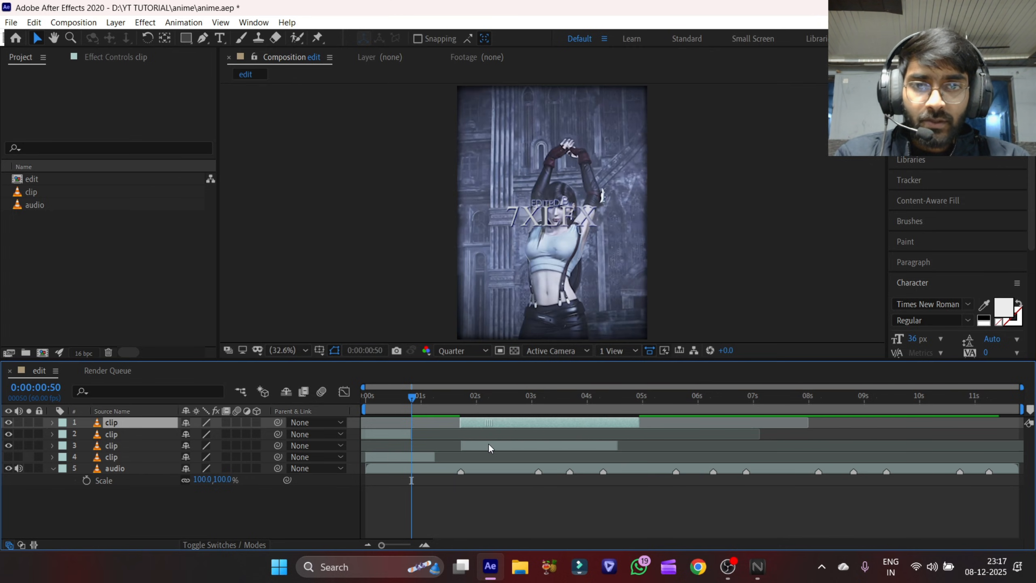
- Line up the later piece of the top clip with the first beat marker at 0:00:01:44 to match the reference pose
click(495, 445)
key(i)
click(505, 432)
click(509, 424)
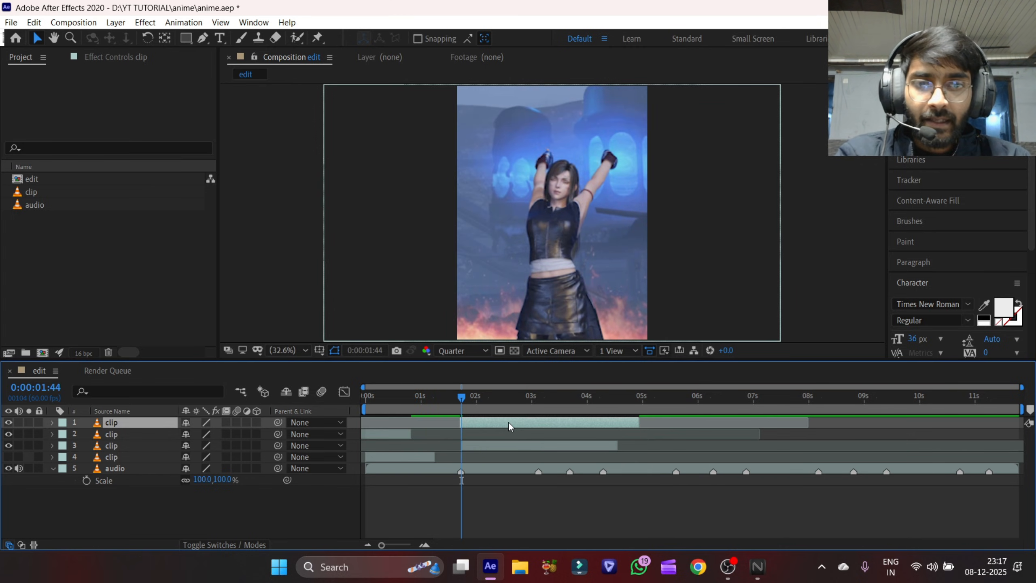
key([)
drag(508, 425, 505, 425)
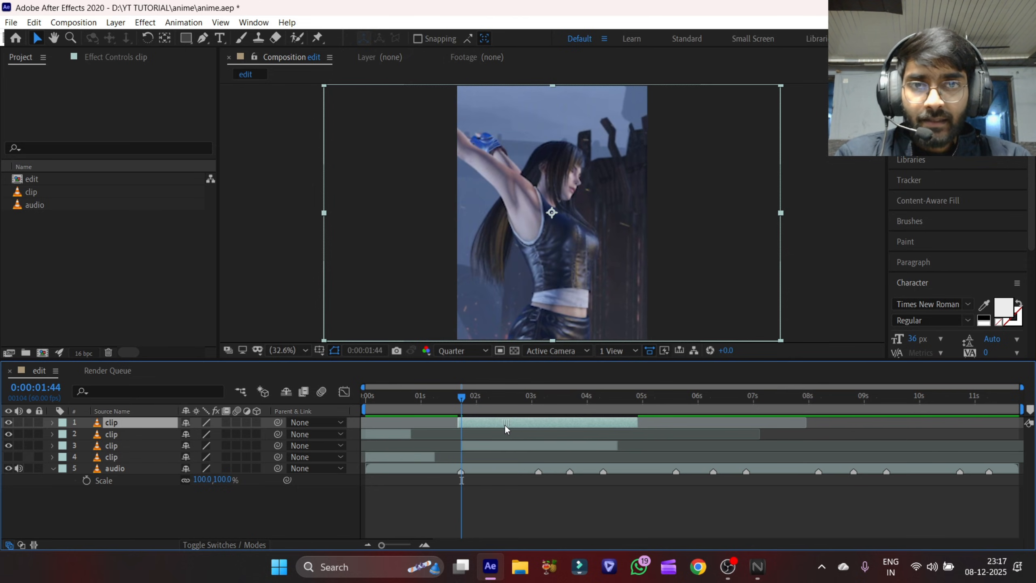
- Cut the top clip piece to span 0:00:01:44 to 0:00:04:33, deleting the excess at both ends
key(ctrl+shift+d)
key(Delete)
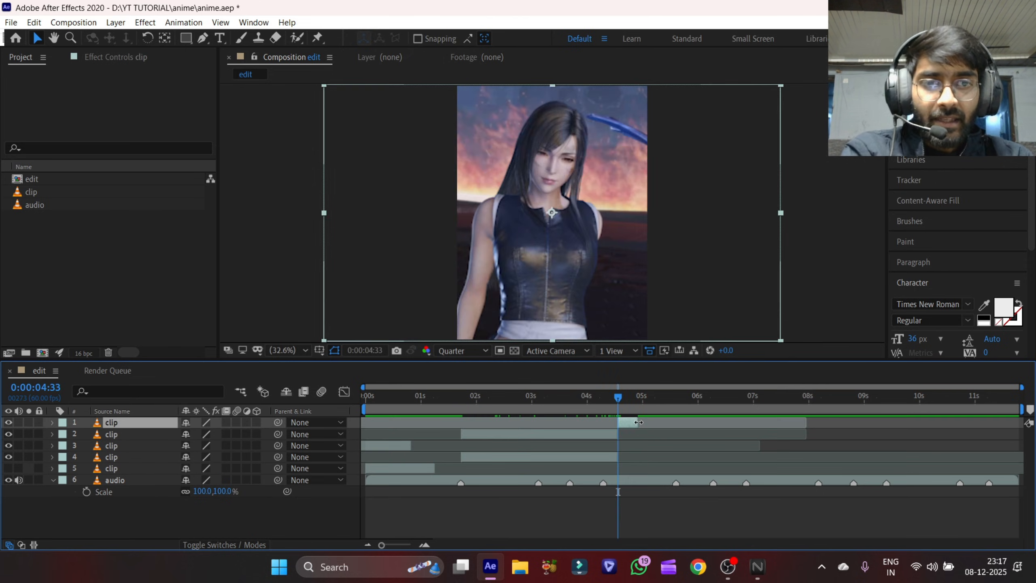
key(Delete)
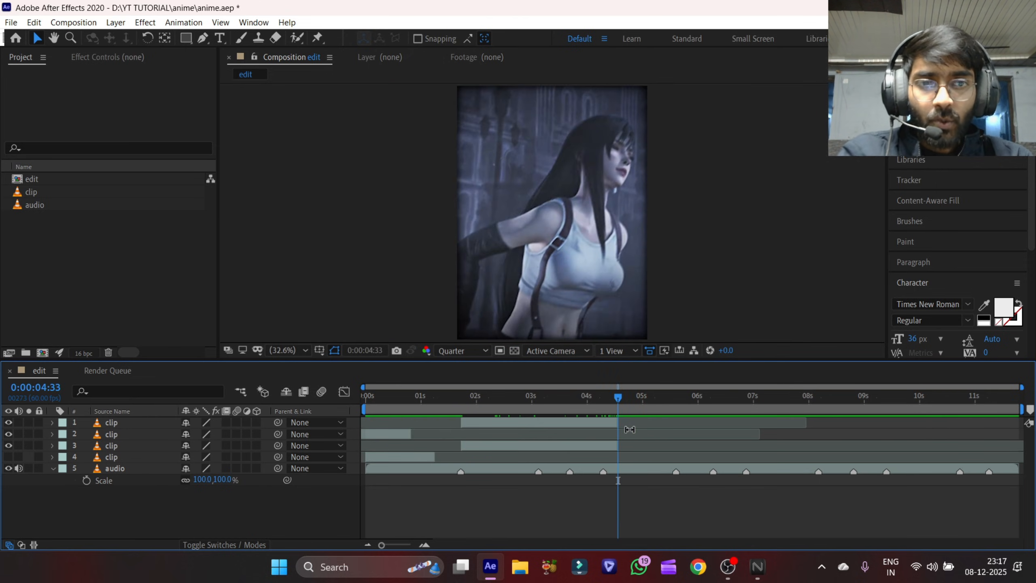
click(585, 423)
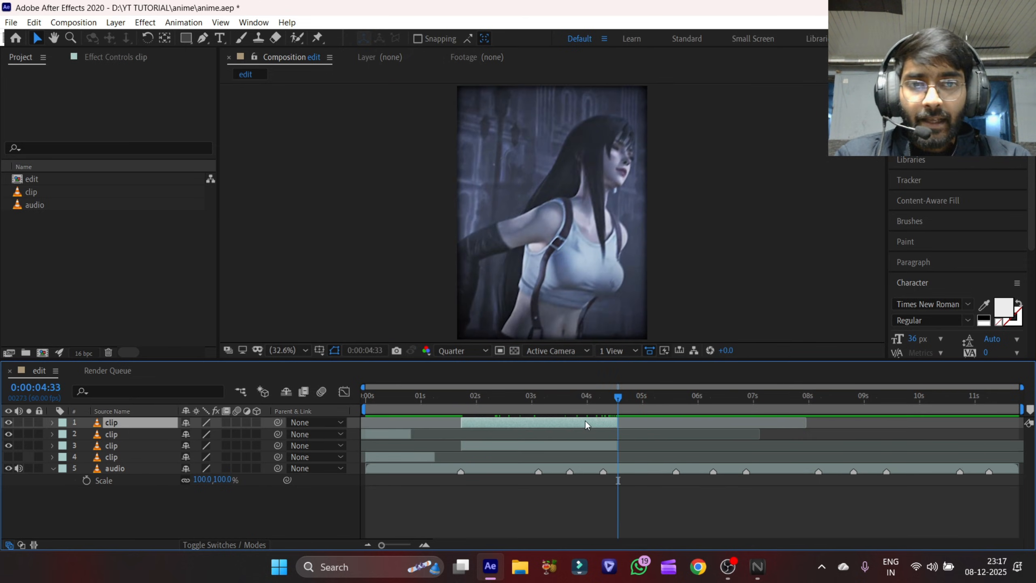
- Move the top clip piece to the fifth audio beat marker and start the second layer's piece at 0:00:00:00
click(526, 443)
click(537, 419)
drag(520, 419, 735, 422)
key(ctrl+Down)
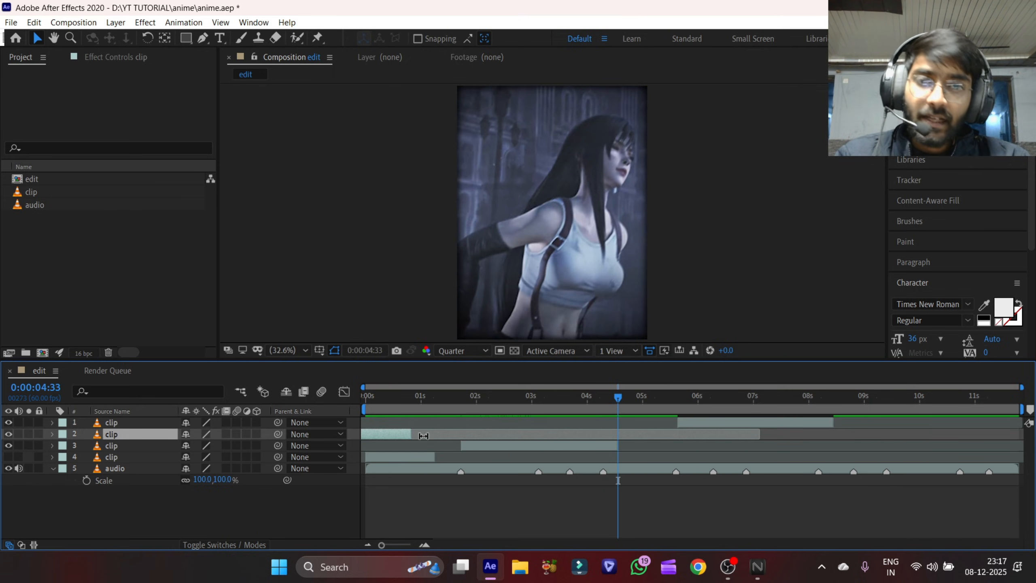
drag(393, 434, 410, 436)
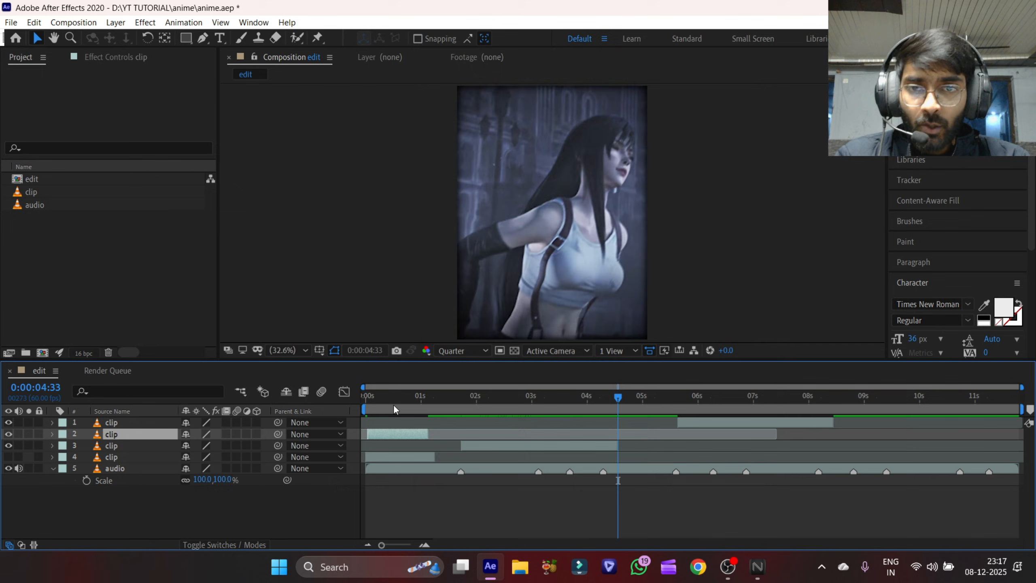
key(Home)
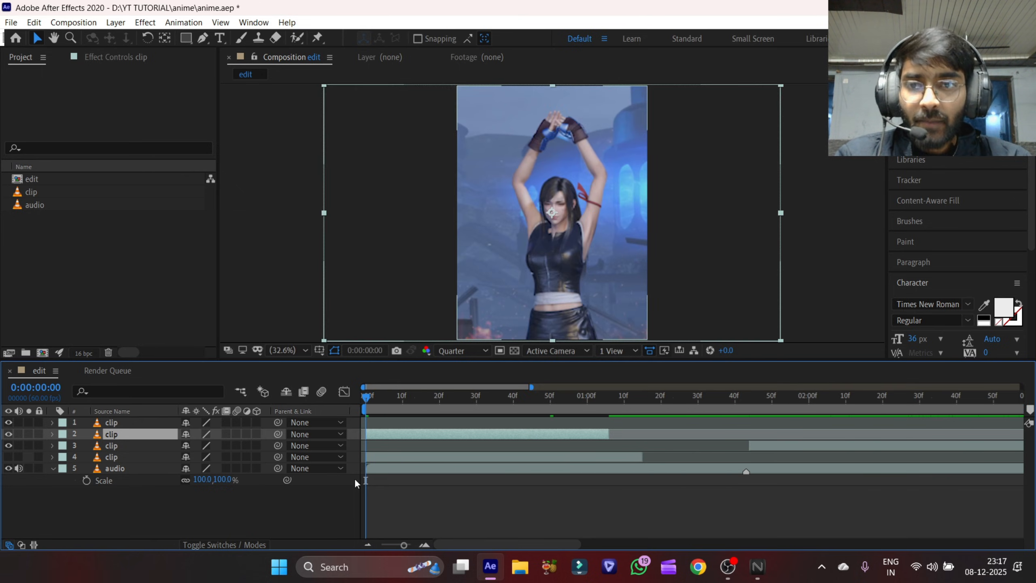
- Hide the clip layers and add three composition markers at the reference's opening cuts, at 0:00:01:04, about 0:00:01:15 and about 0:00:01:25
drag(11, 445, 10, 422)
drag(366, 395, 602, 438)
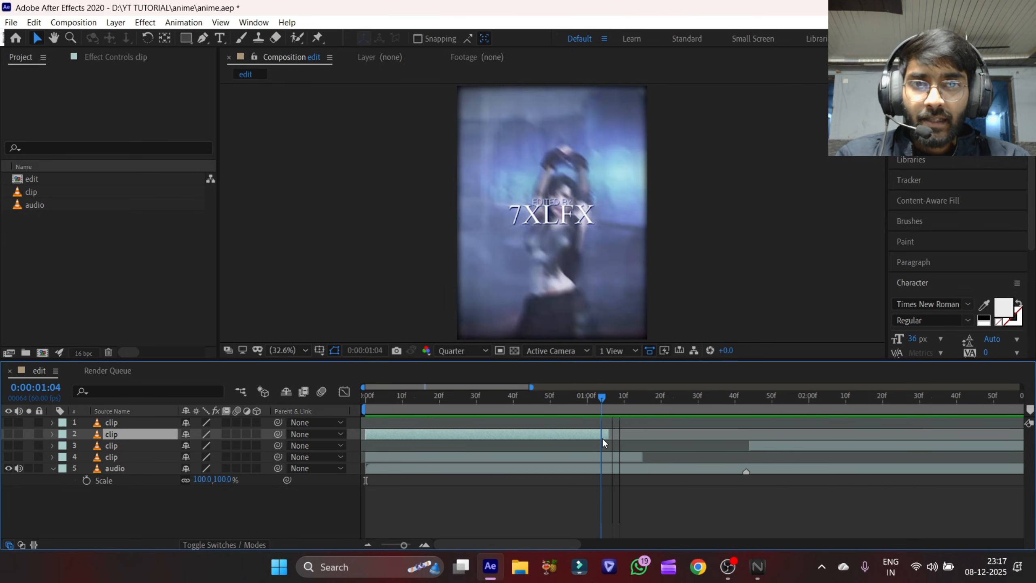
click(977, 504)
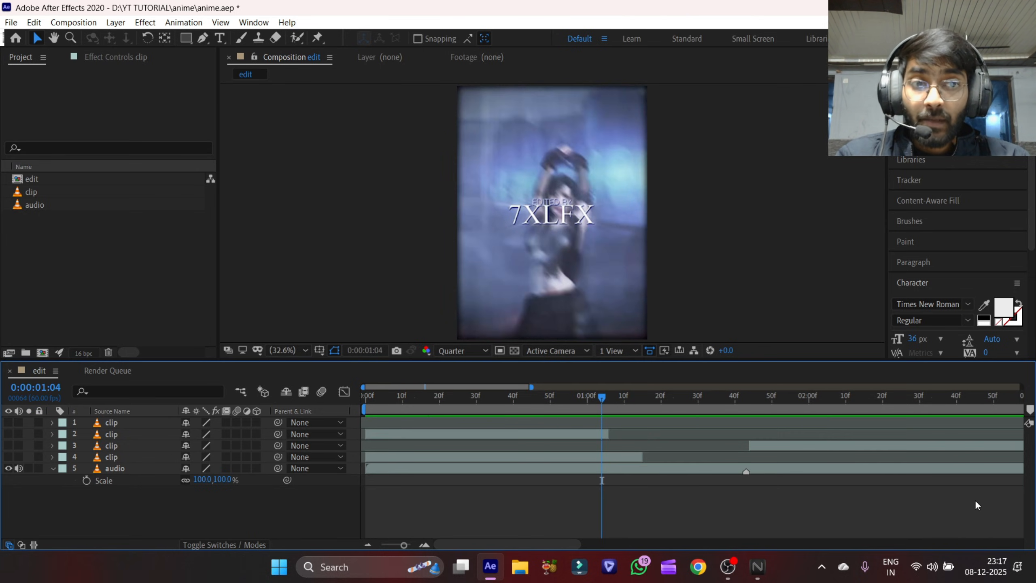
click(1029, 410)
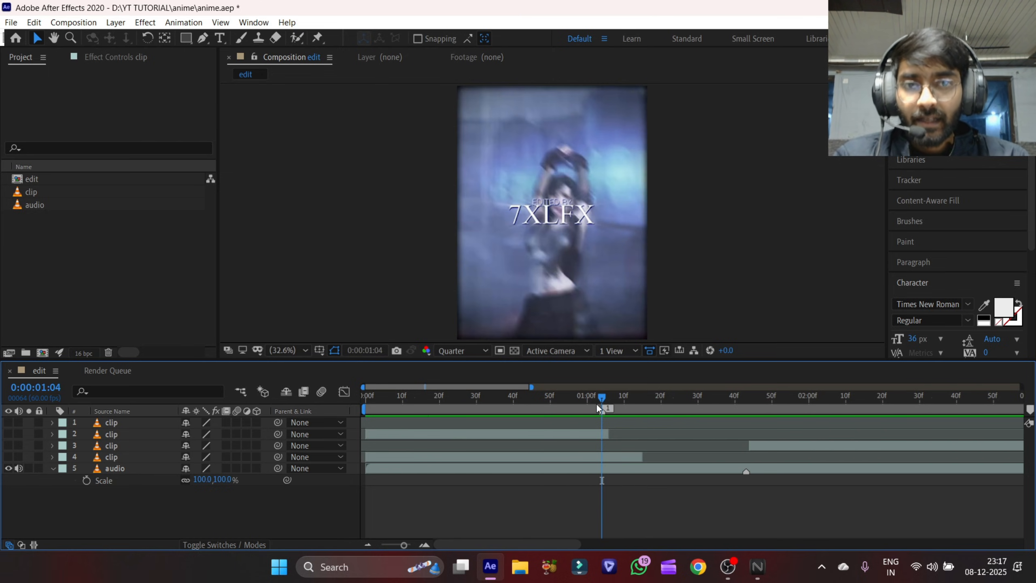
mouse_move(602, 406)
mouse_down()
mouse_move(665, 406)
mouse_move(642, 416)
mouse_move(667, 402)
mouse_move(678, 411)
mouse_up()
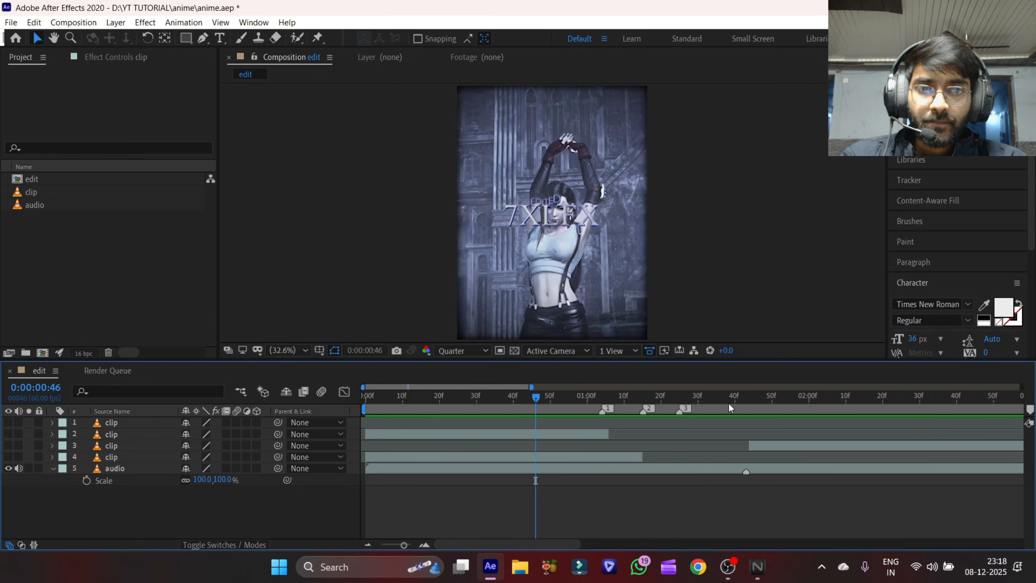
- Start the third layer's clip piece at 0:00:01:43 and show it for comparison with the reference
key(space)
click(717, 394)
drag(718, 398, 747, 408)
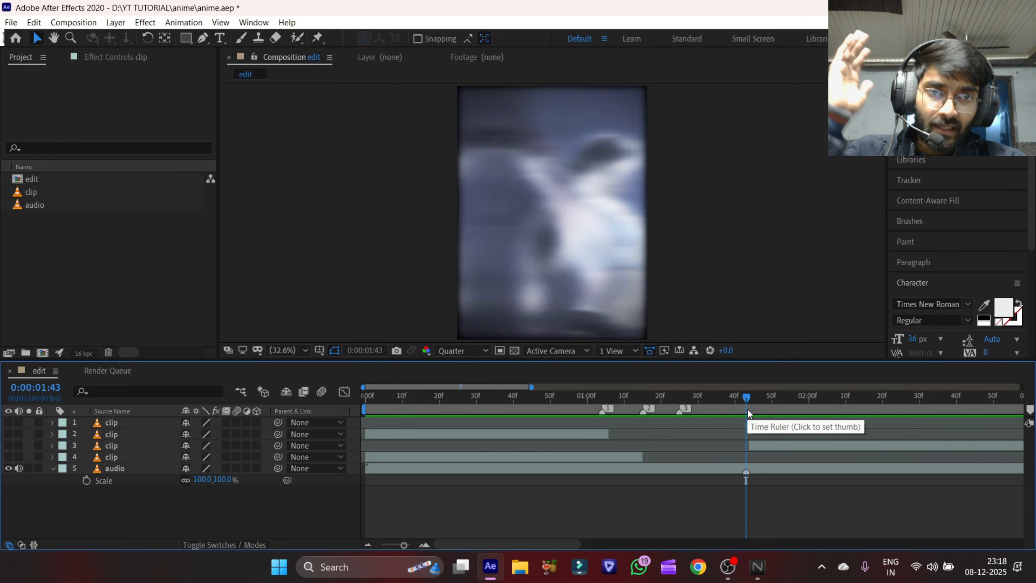
click(771, 444)
drag(743, 404, 908, 407)
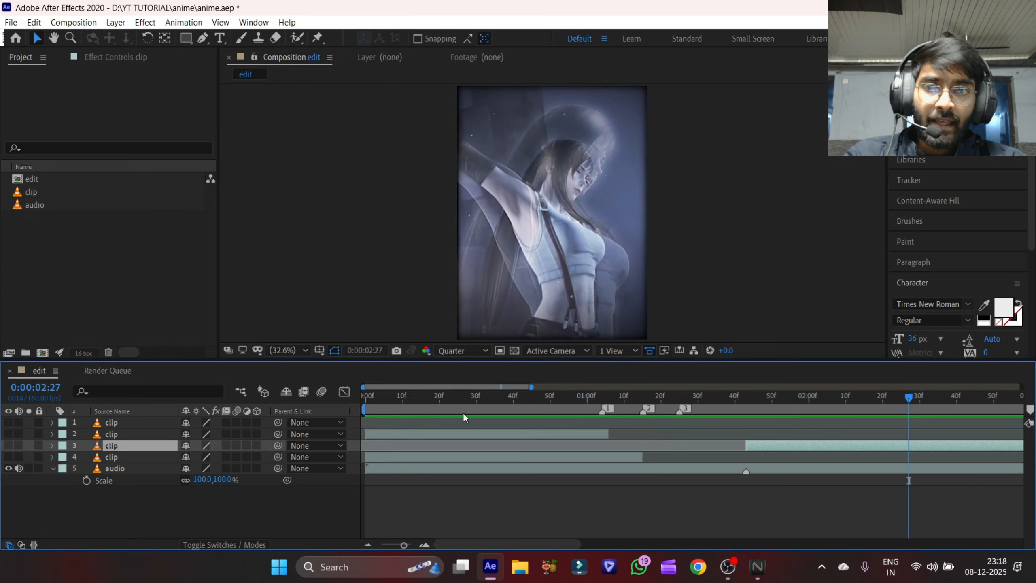
click(8, 445)
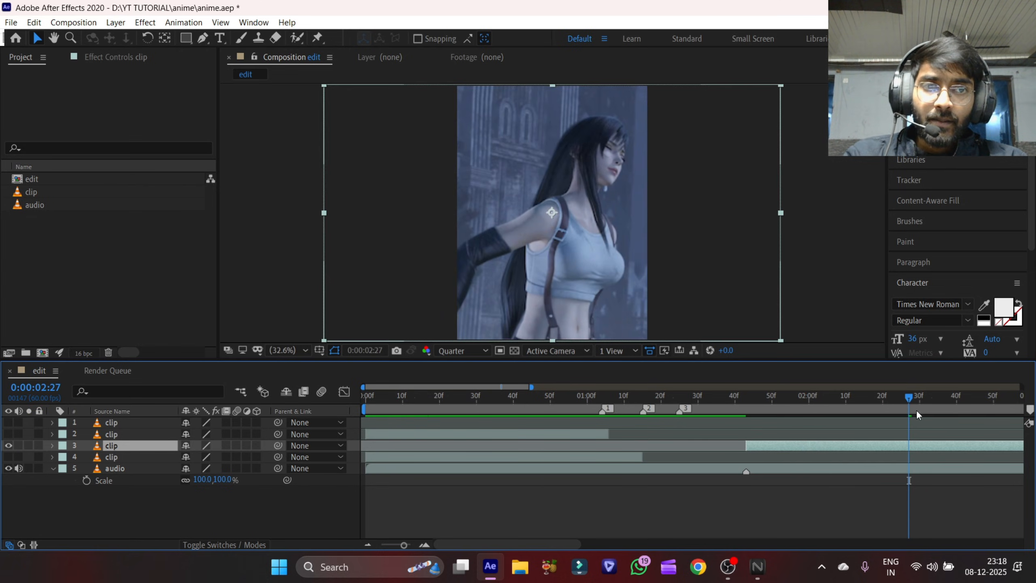
drag(916, 414, 768, 408)
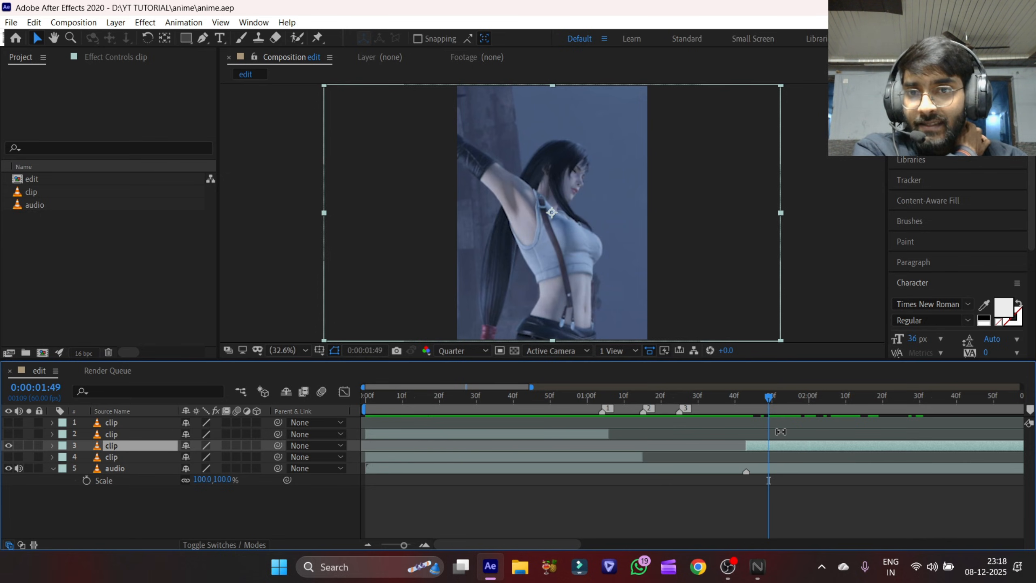
click(791, 496)
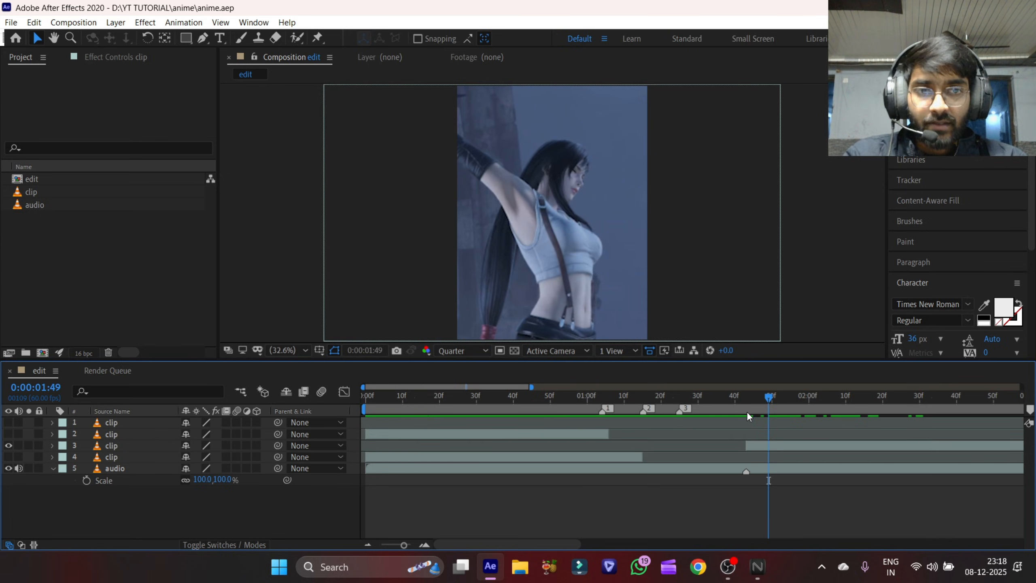
drag(743, 404, 363, 482)
click(489, 433)
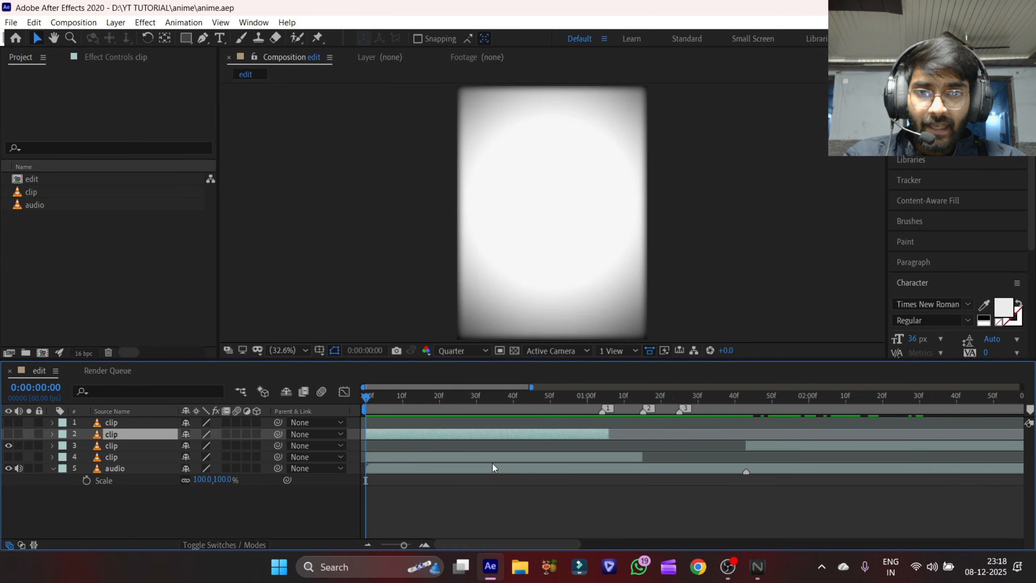
ctrl+click(491, 459)
right_click(484, 436)
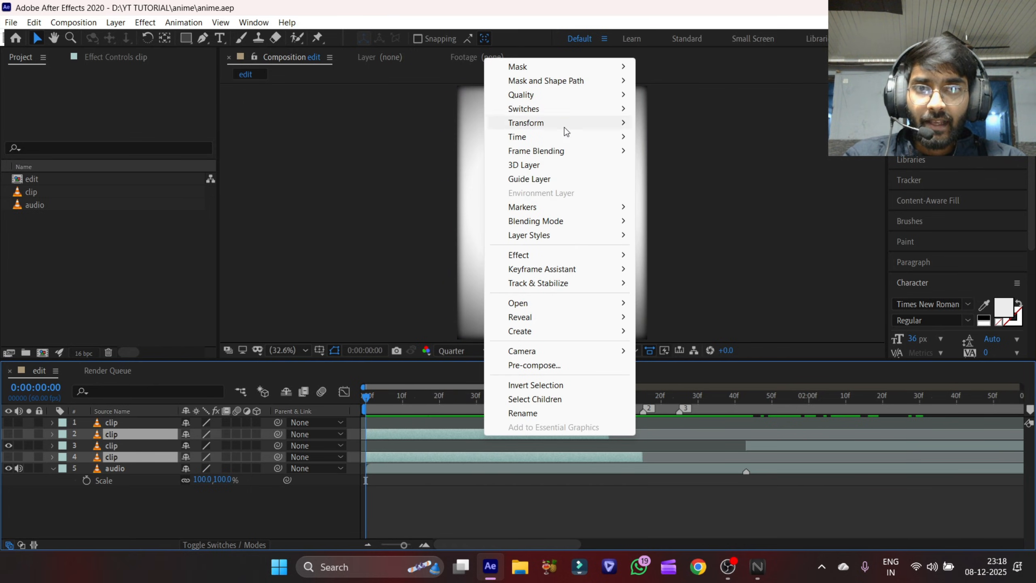
mouse_move(565, 137)
click(738, 495)
- Move the clip piece that starts at 0:00:01:43 to the top of the layer stack
click(759, 445)
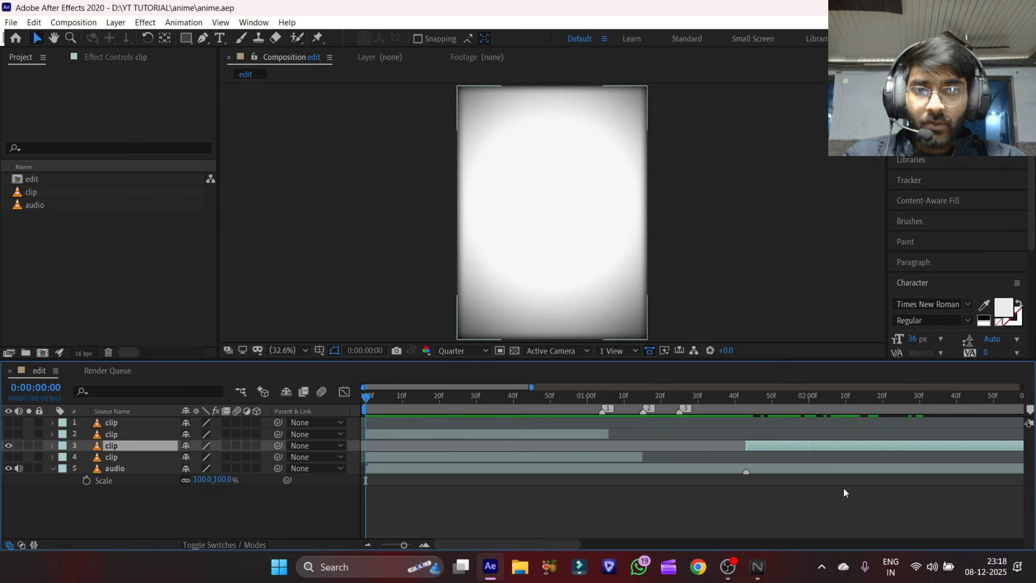
drag(165, 444, 165, 421)
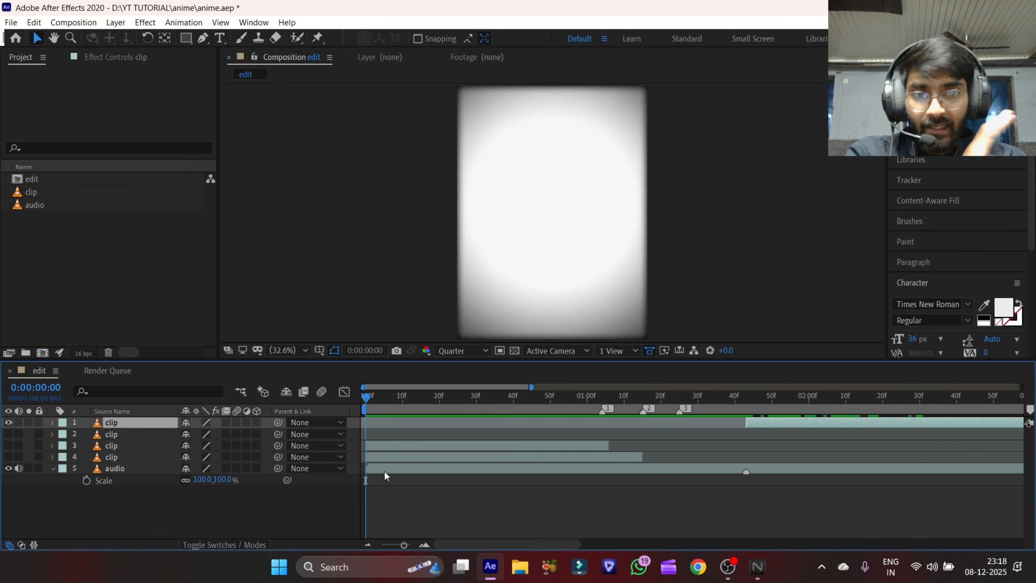
click(572, 446)
click(573, 454)
click(556, 483)
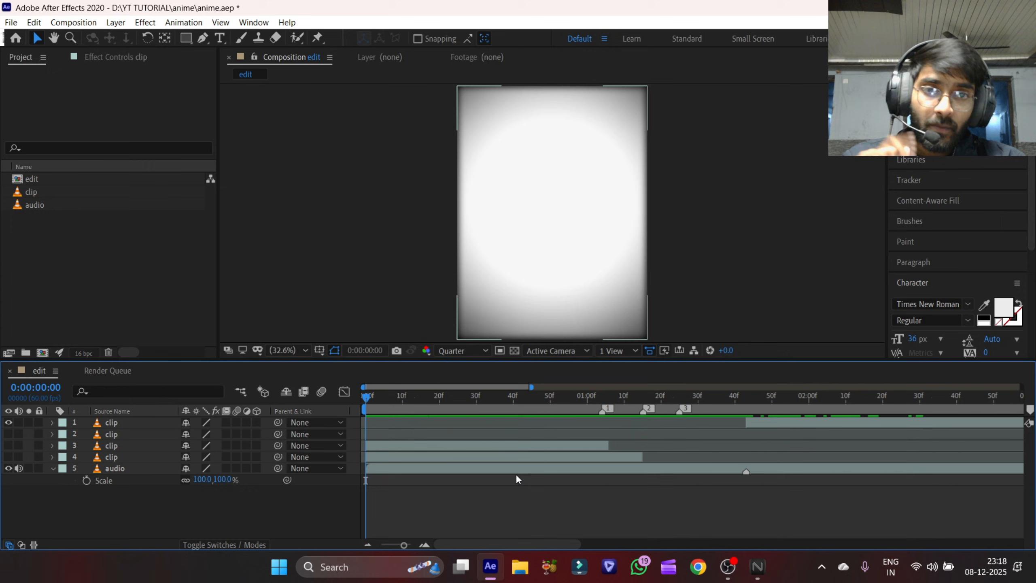
- Time-stretch the two opening clip pieces together to a new duration of 0:00:03:15
drag(570, 396, 616, 445)
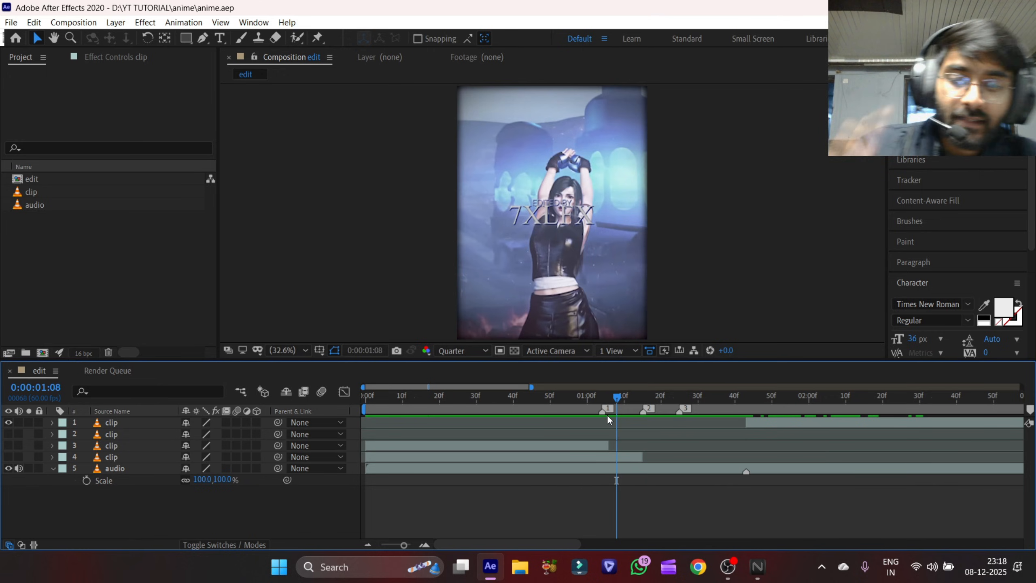
key(alt+Tab)
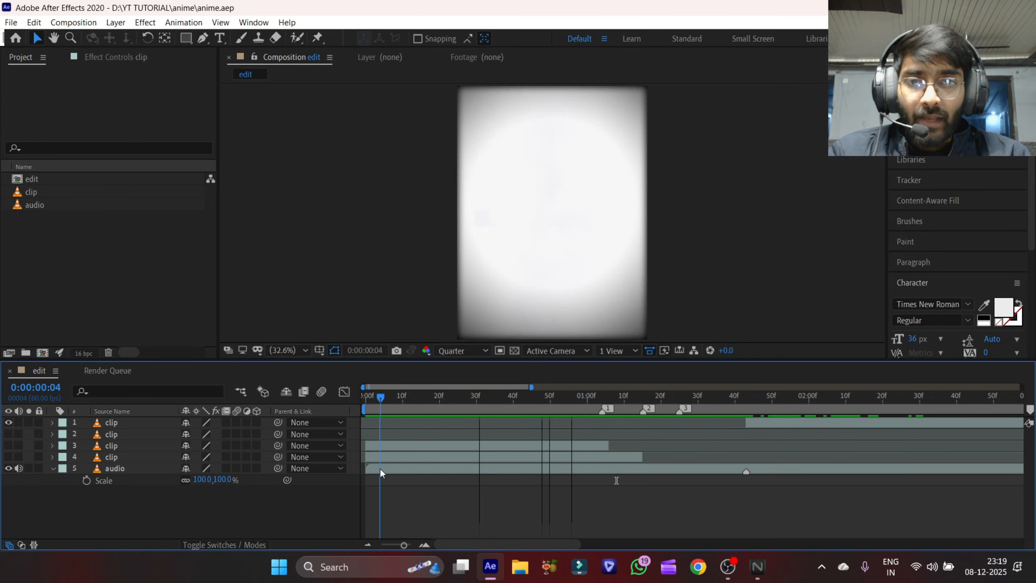
click(422, 445)
ctrl+click(423, 456)
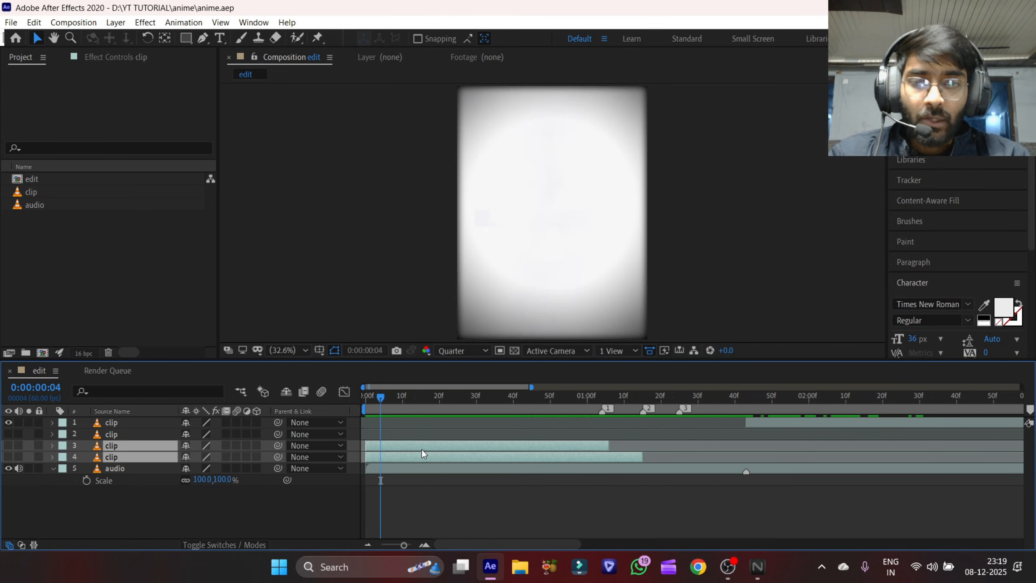
ctrl+click(421, 449)
ctrl+click(427, 448)
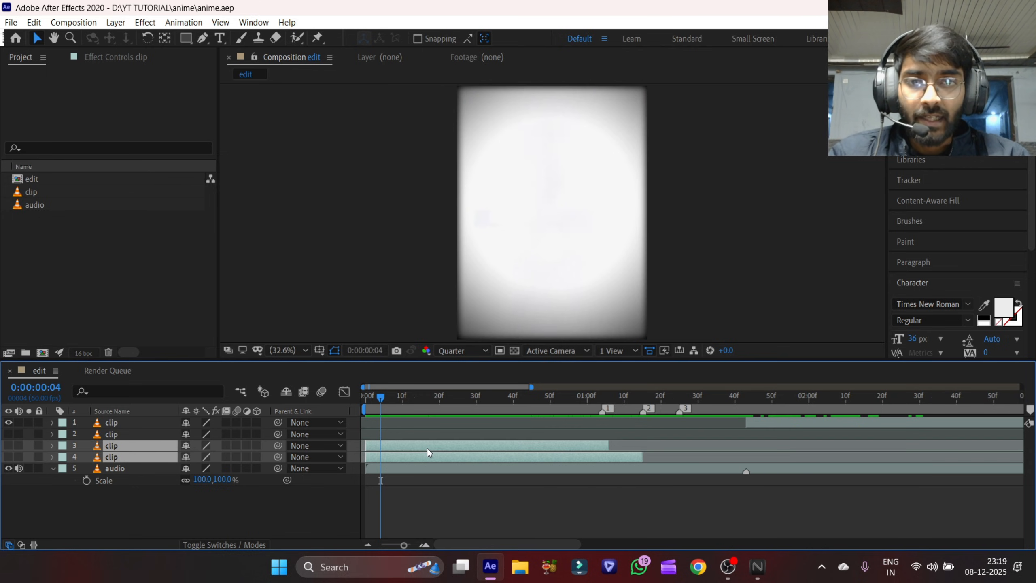
right_click(427, 446)
mouse_move(510, 148)
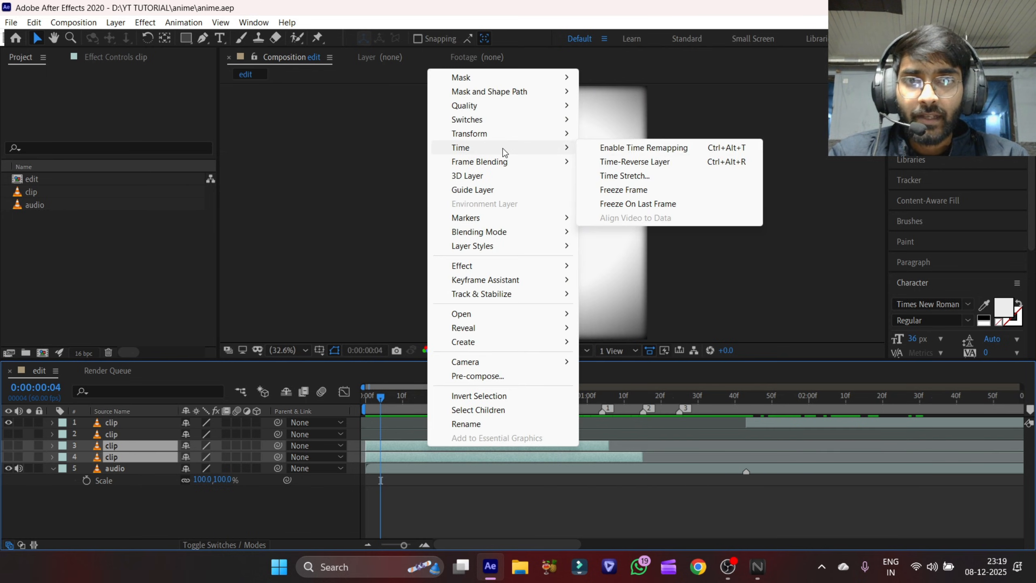
click(624, 176)
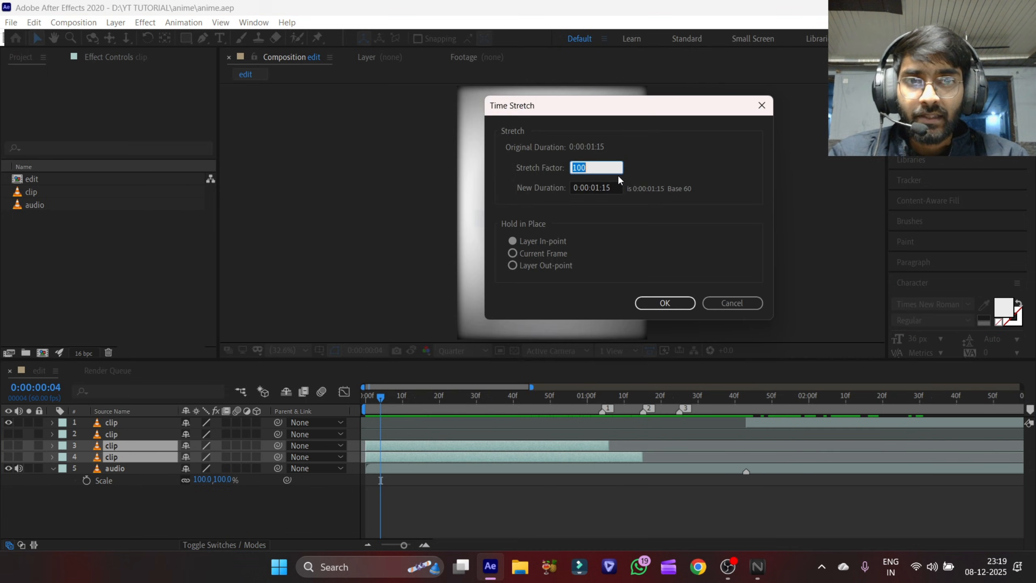
click(599, 189)
key(BackSpace)
text(3)
key(Return)
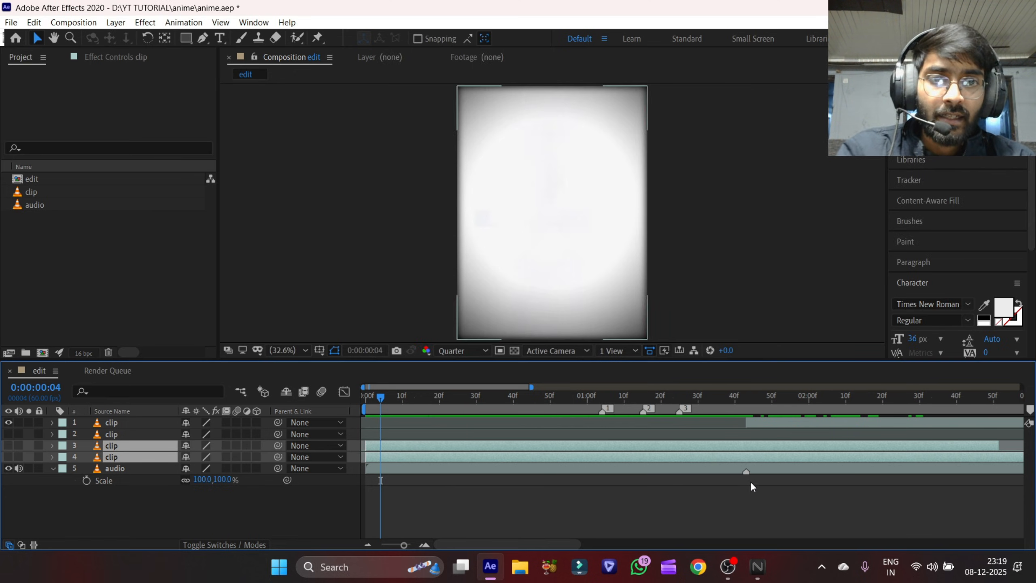
click(753, 486)
- Hide and mute the audio layer, show the two stretched opening pieces and preview them
drag(493, 396, 853, 399)
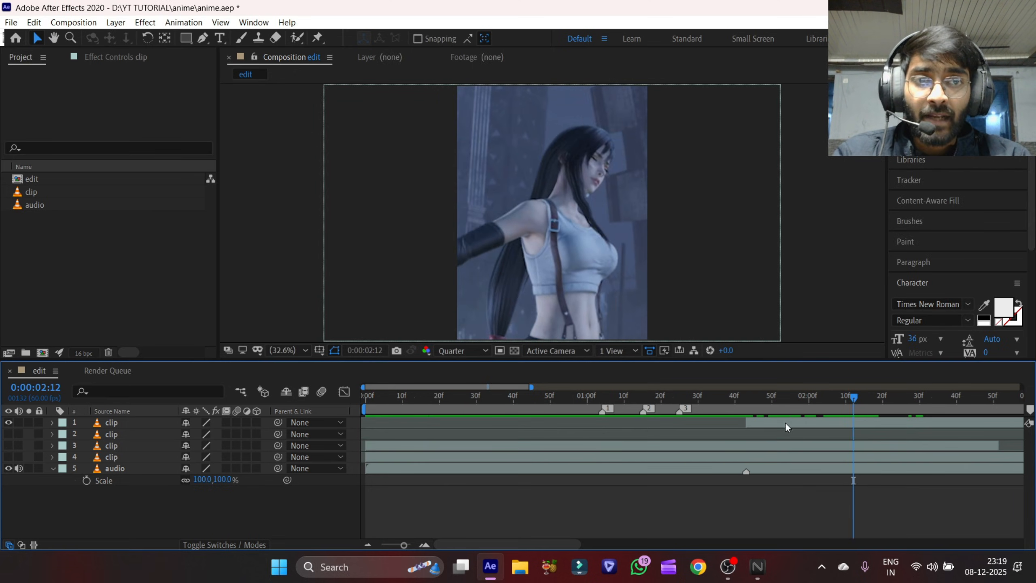
mouse_move(720, 423)
mouse_down()
mouse_move(710, 432)
mouse_move(725, 439)
mouse_up()
click(727, 444)
shift+click(697, 456)
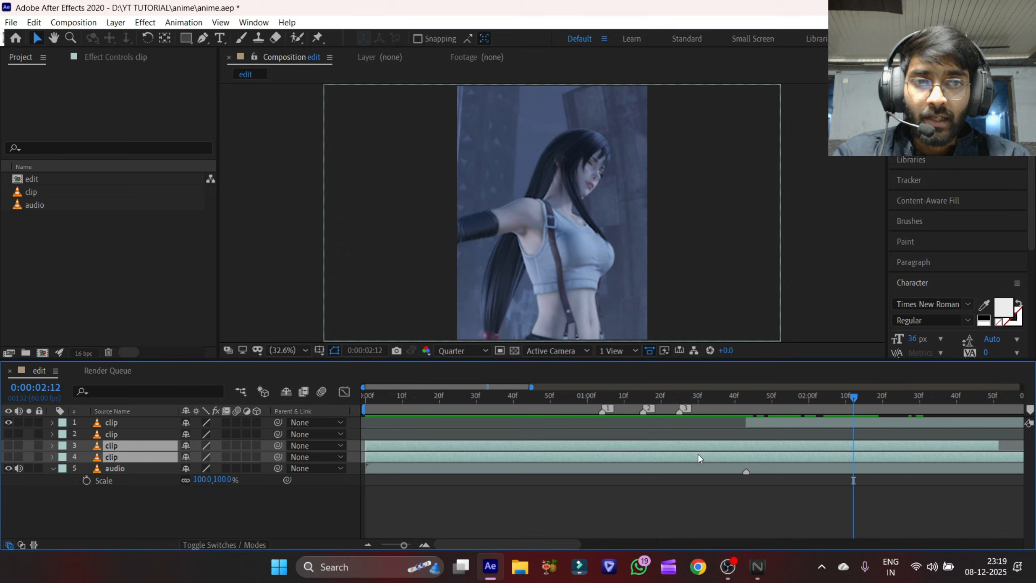
click(515, 400)
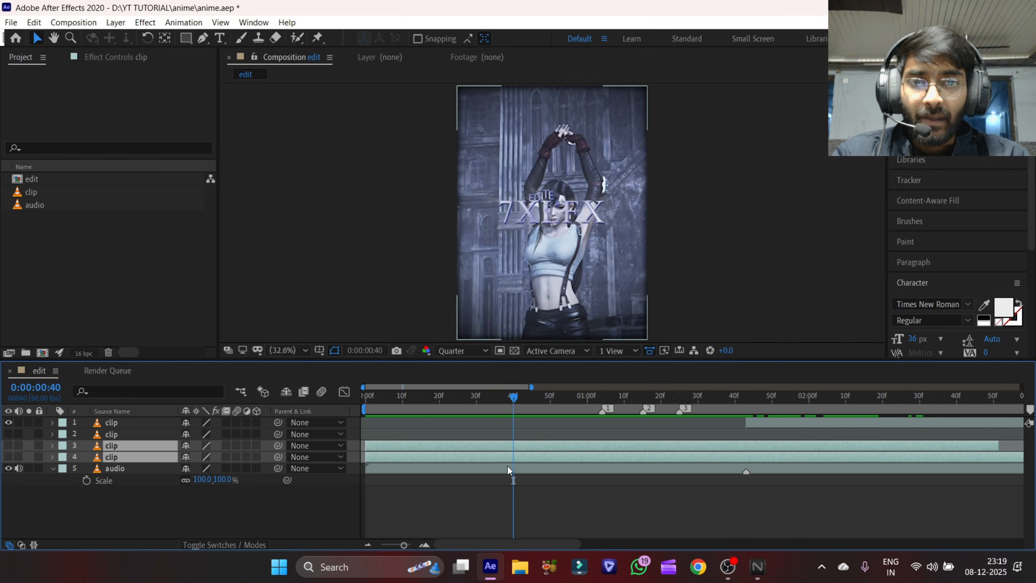
drag(631, 396, 391, 453)
click(9, 468)
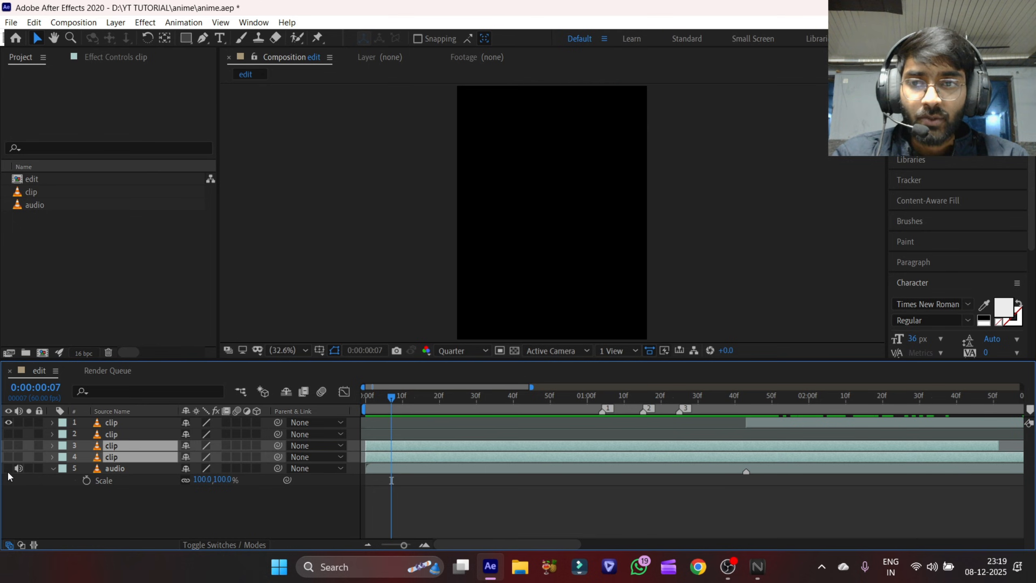
drag(9, 446, 8, 460)
click(412, 514)
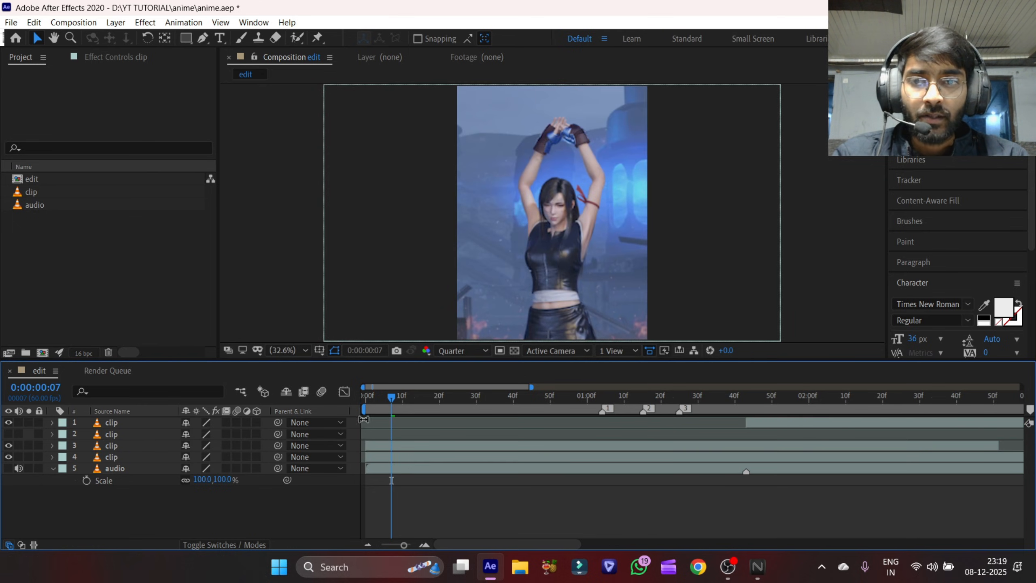
key(space)
key(space)
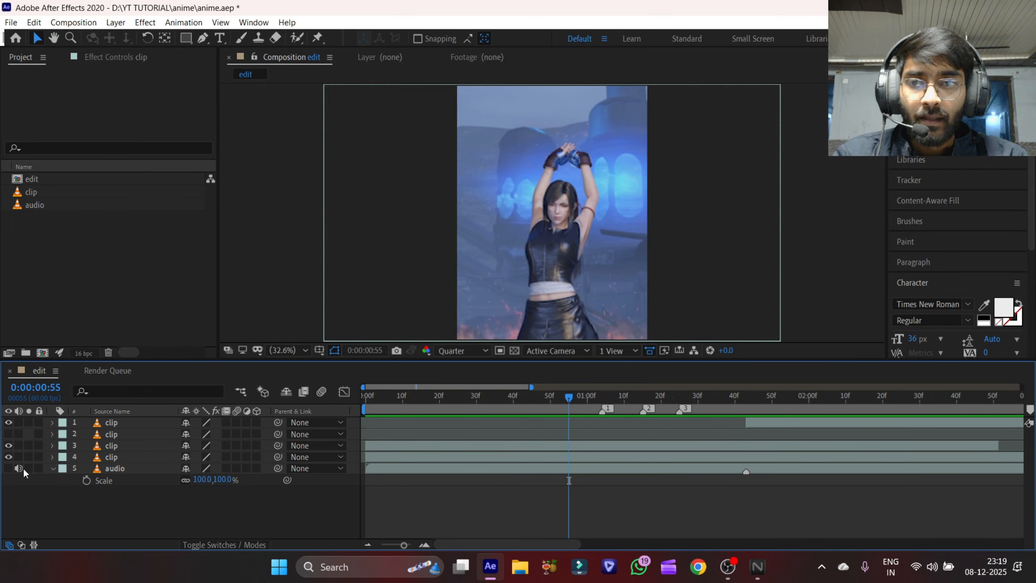
click(18, 469)
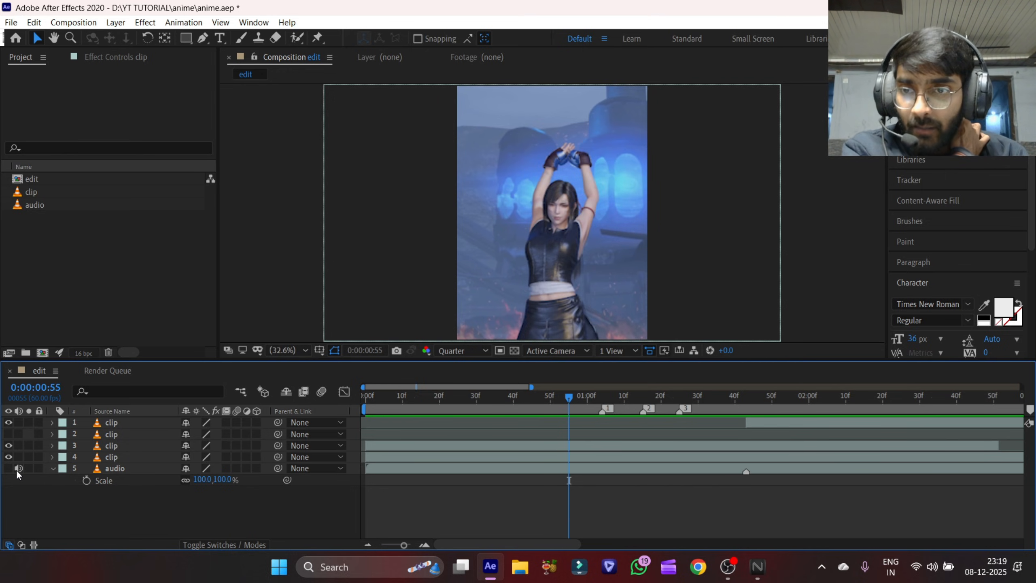
- Split the upper stretched clip piece at marker 1, 0:00:01:04, and delete the part before it
drag(569, 418, 601, 452)
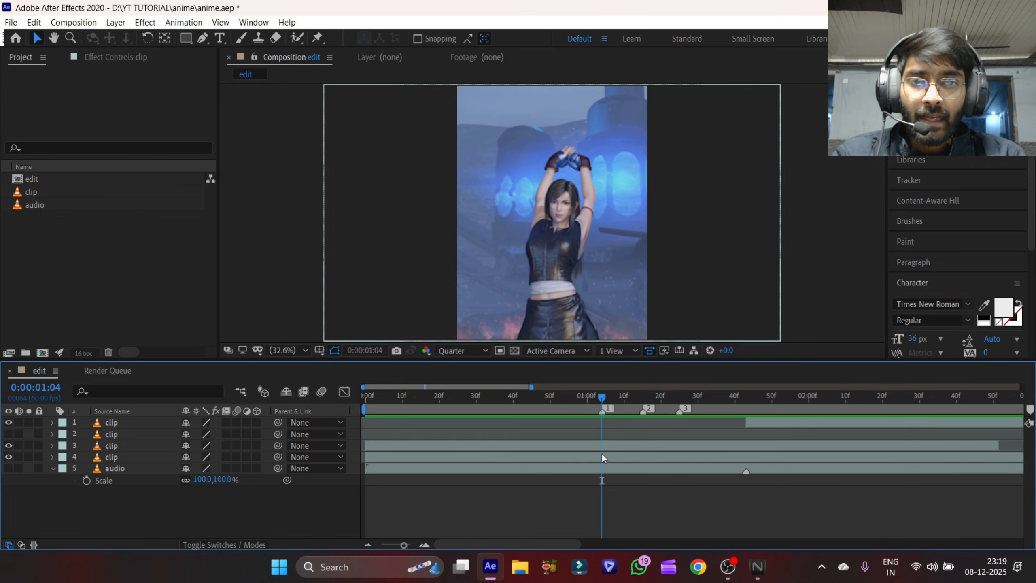
click(609, 445)
key(ctrl+shift+d)
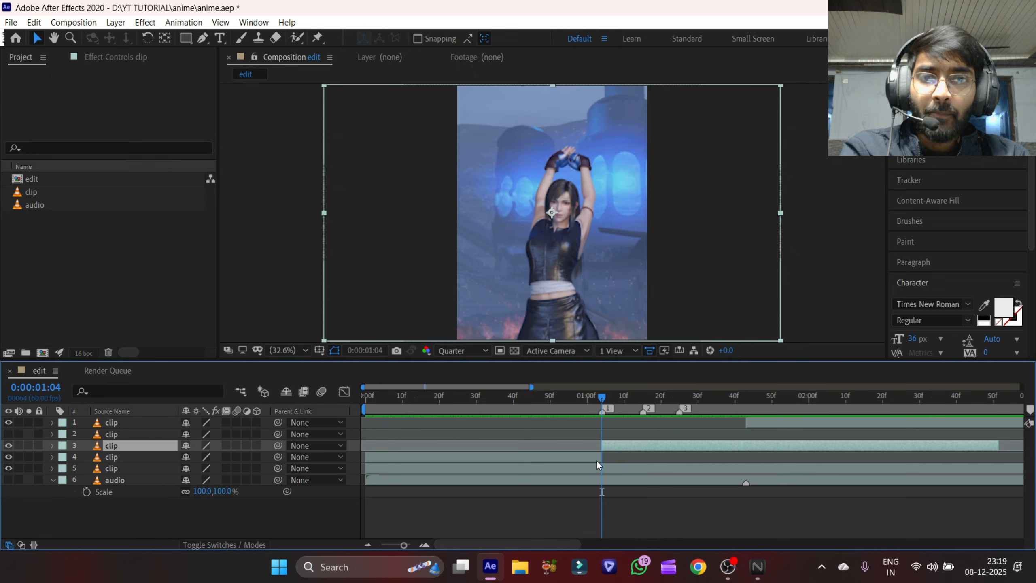
click(595, 459)
key(Delete)
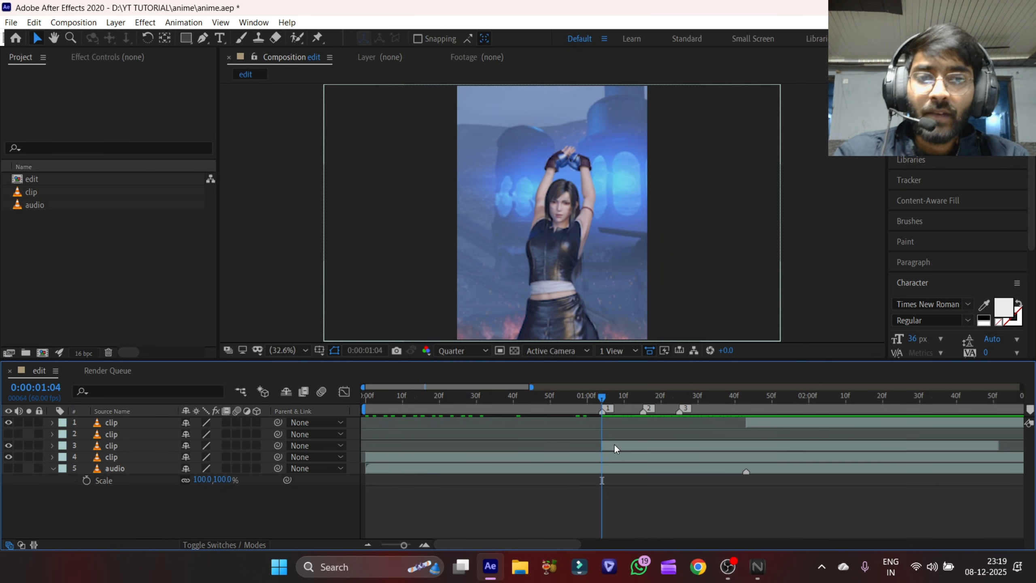
- Cut the upper stretched clip piece at markers 2 and 3, removing the section between them, and check up to 0:00:01:43
mouse_move(615, 407)
mouse_down()
mouse_move(642, 448)
mouse_move(687, 448)
mouse_up()
click(643, 450)
key(ctrl+shift+d)
mouse_move(683, 411)
mouse_down()
mouse_move(562, 412)
mouse_move(608, 404)
mouse_move(682, 428)
mouse_move(549, 444)
mouse_move(721, 465)
mouse_move(621, 468)
mouse_move(749, 474)
mouse_up()
key(space)
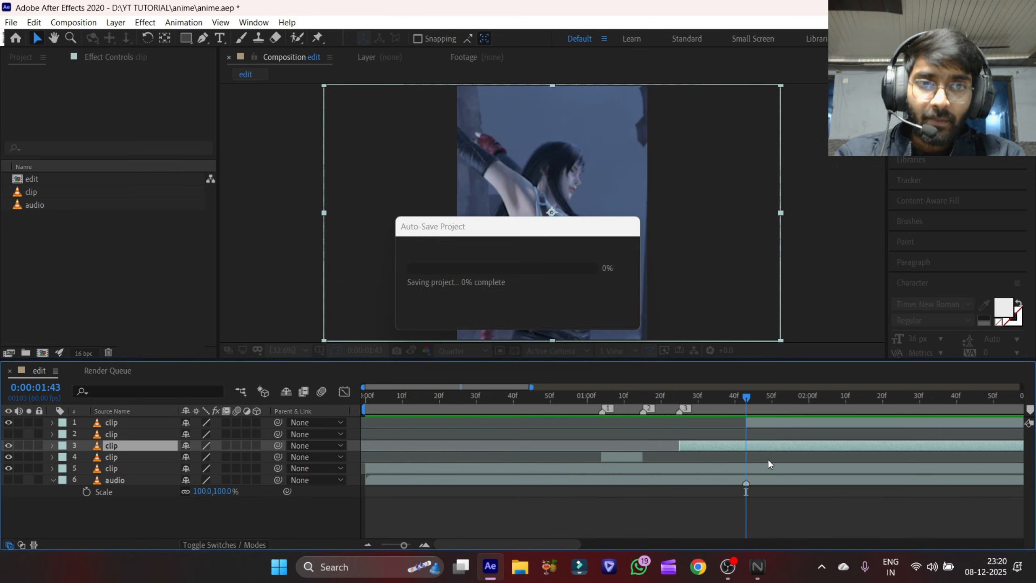
- Split the upper stretched clip piece at 0:00:01:43, delete the part after it, and save the project
key(ctrl+shift+d)
key(Delete)
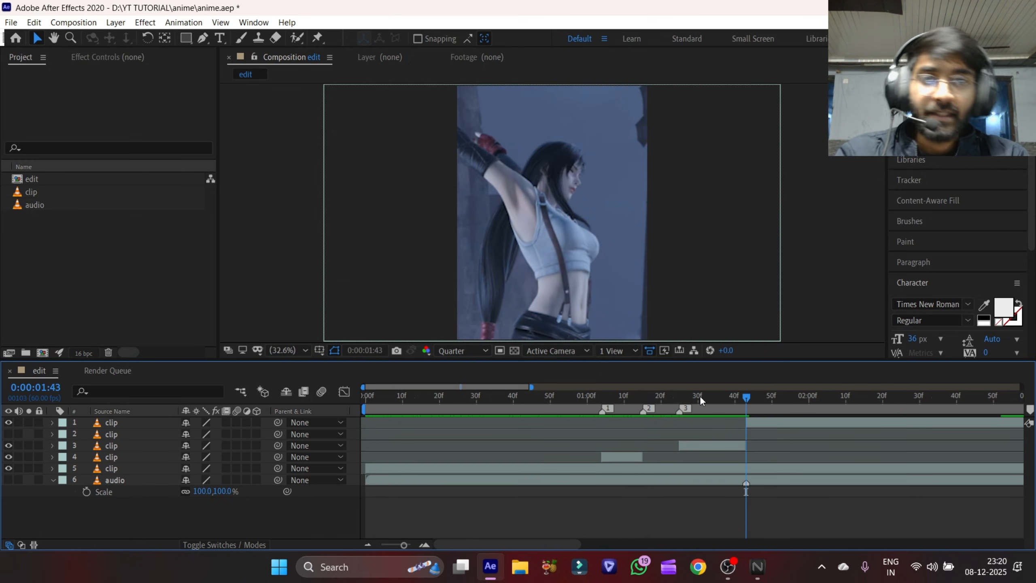
key(Home)
key(ctrl+s)
click(594, 467)
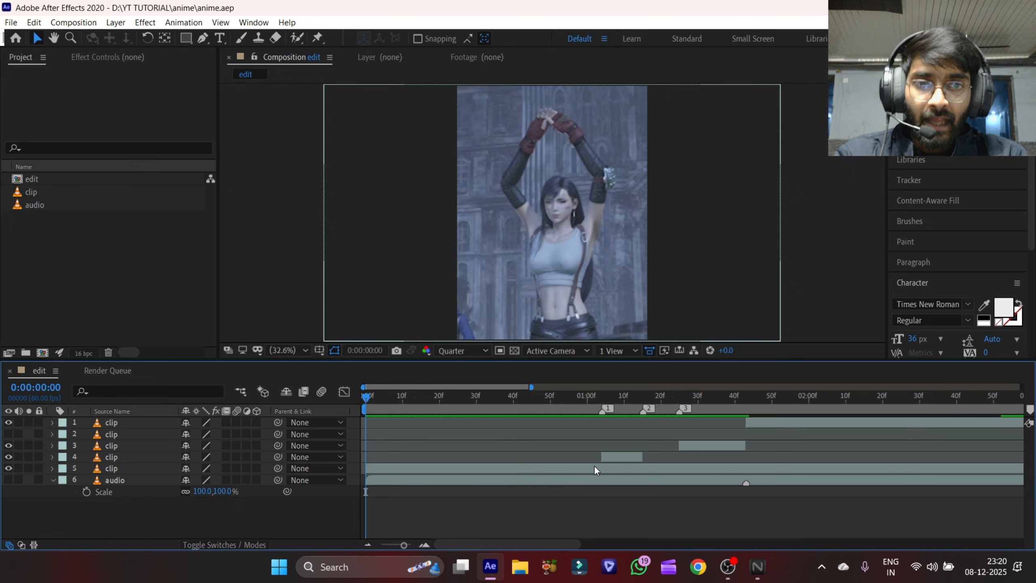
- Add composition markers 4 and 5 at the audio layer's beat markers at 0:00:01:43 and 0:00:03:07
drag(712, 397, 746, 453)
key(ctrl+shift+d)
click(757, 481)
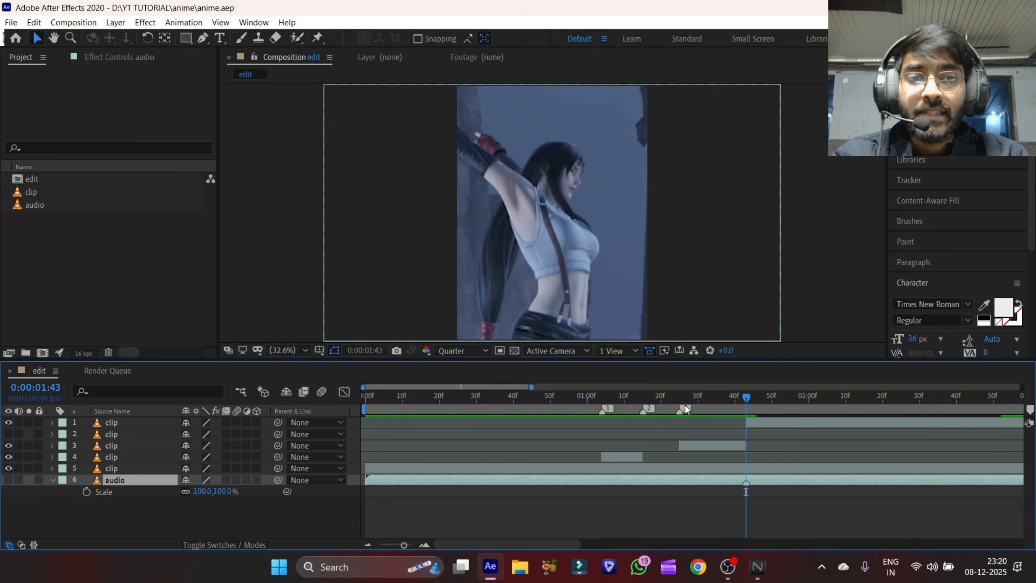
click(668, 396)
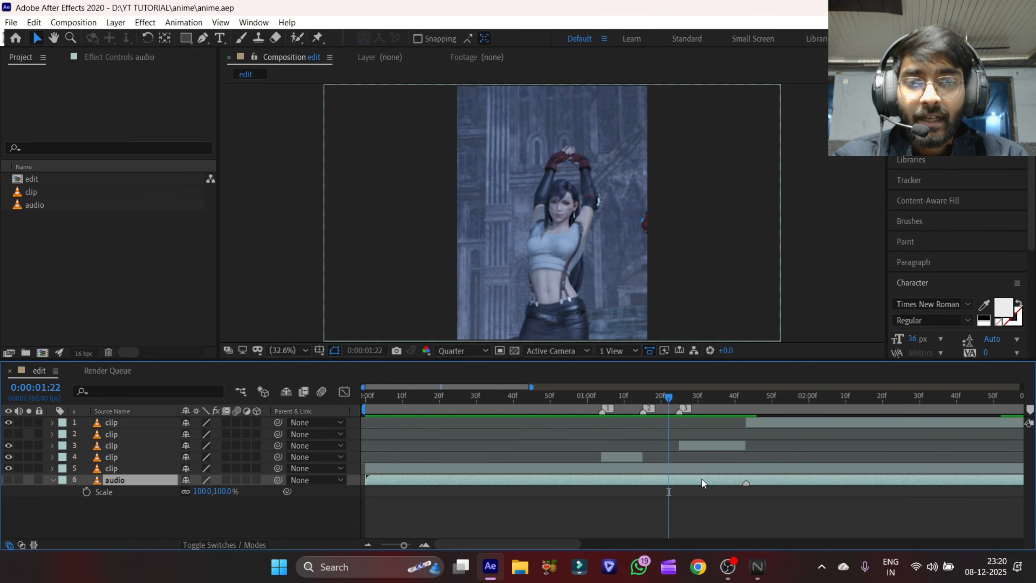
key(j)
key(k)
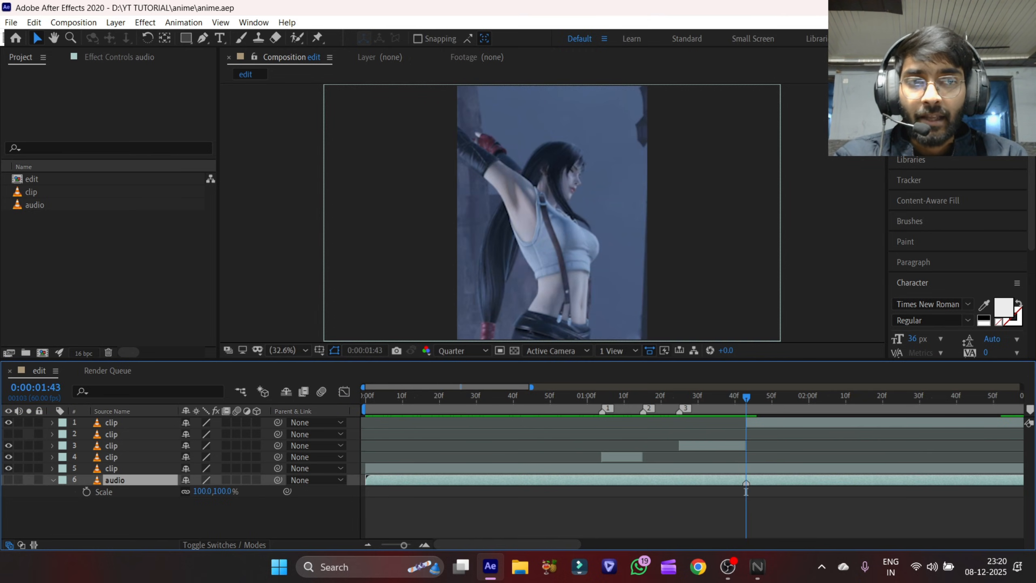
key(shift+4)
key(k)
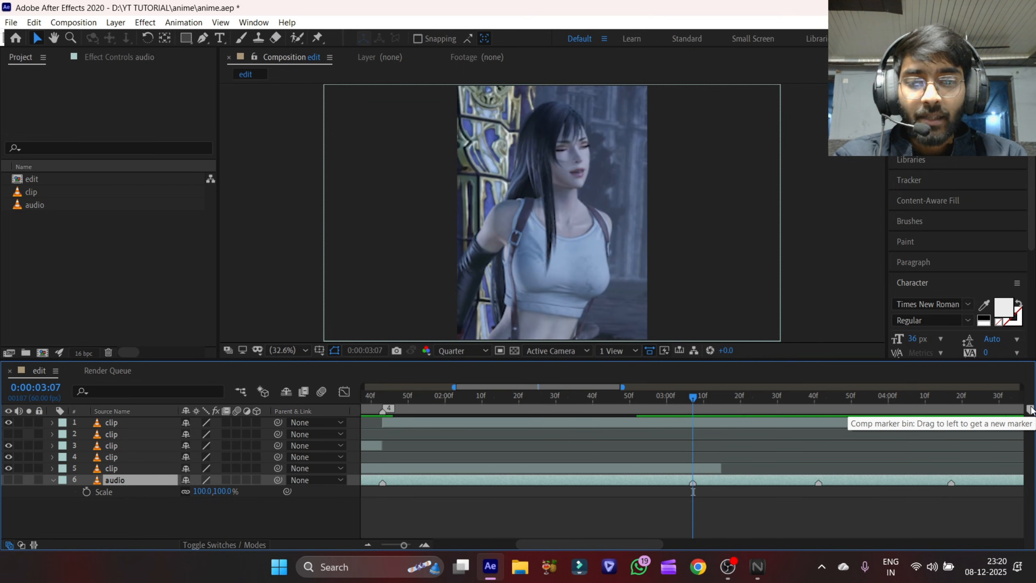
key(shift+5)
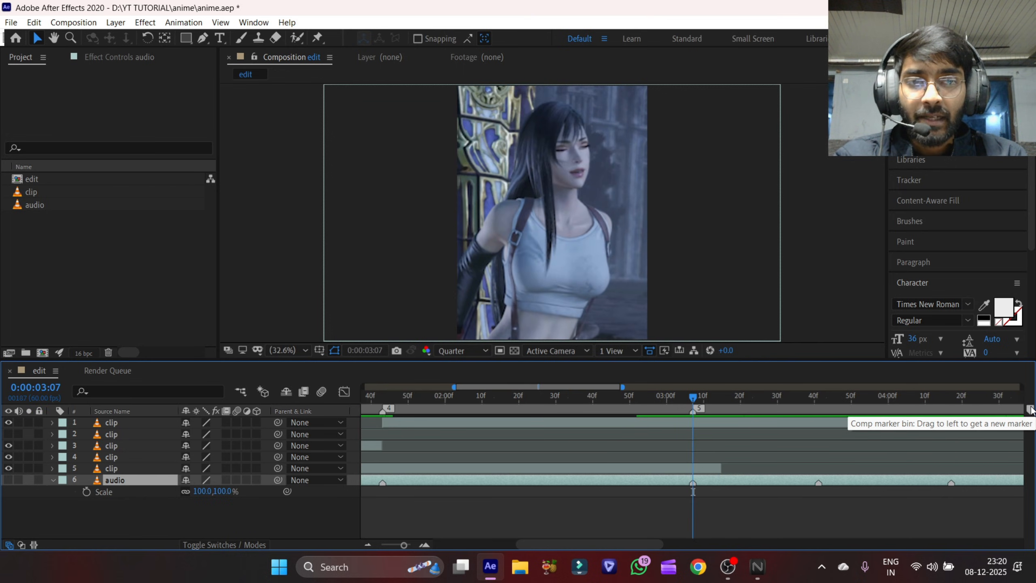
- Add composition markers 6 to 9 at the audio layer's next beat markers, from 0:00:03:41 to 0:00:06:16
key(k)
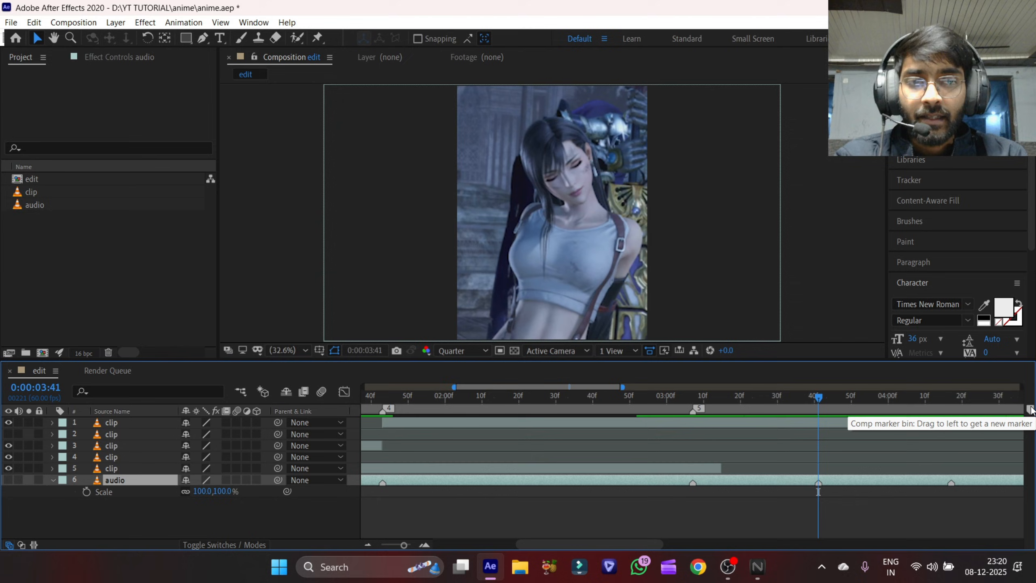
key(shift+6)
key(k)
key(shift+7)
key(k)
key(shift+8)
key(k)
key(shift+9)
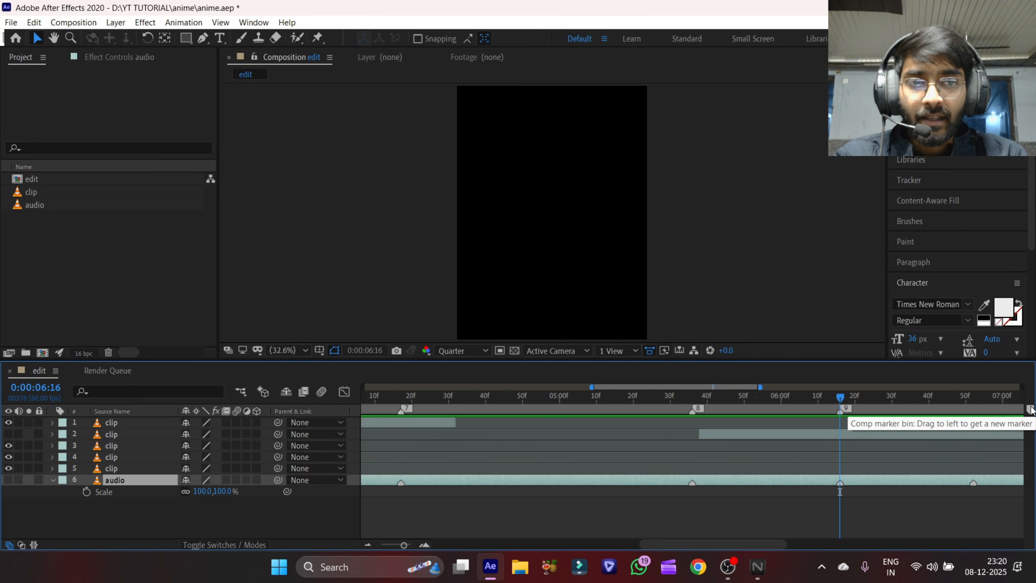
- Add numbered composition markers from 10 onward at the remaining audio beat markers and at 0:00:11:47
key(k)
key(shift+0)
key(k)
key(shift+1)
key(k)
key(shift+2)
key(k)
key(shift+3)
key(k)
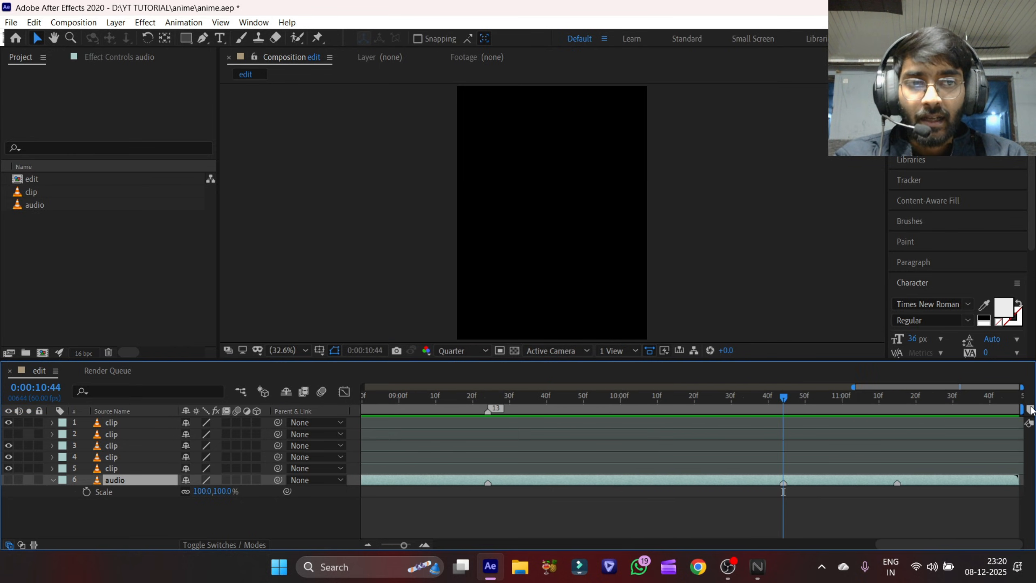
key(shift+4)
key(k)
key(shift+5)
key(k)
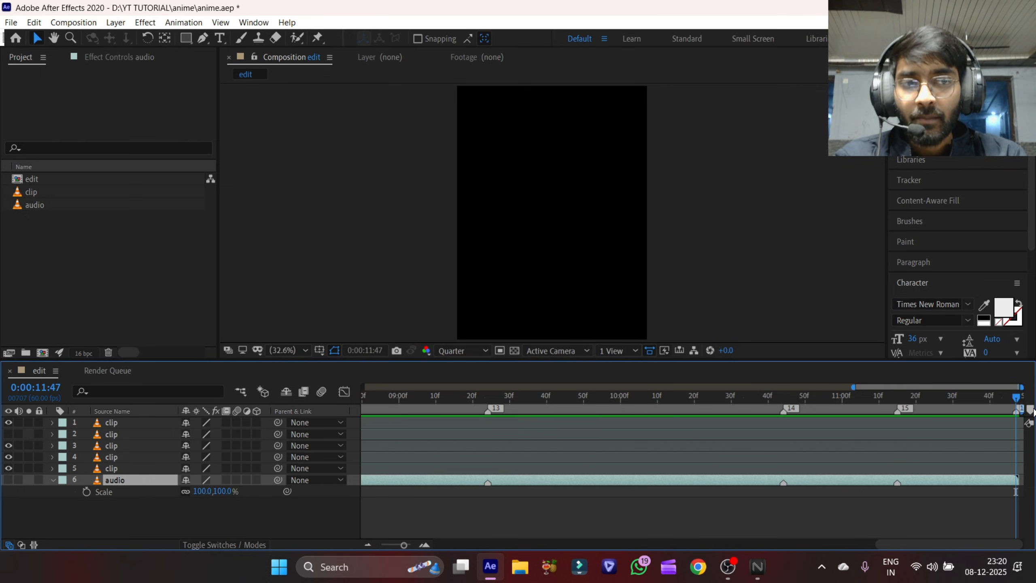
- Step back through the composition markers from 0:00:11:47 to the start of the timeline to review their placement
key(j)
key(k)
key(j)
key(k)
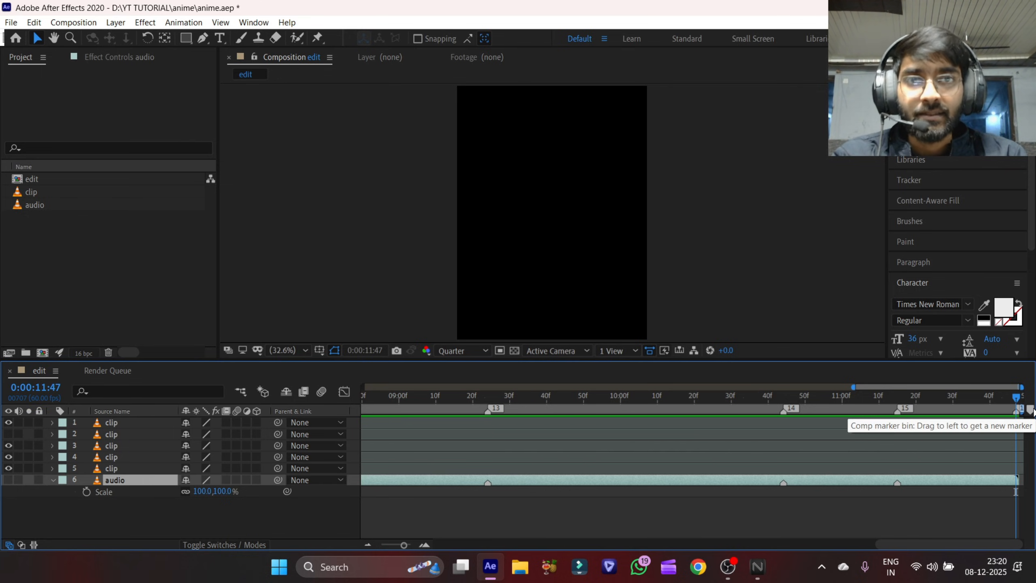
key(j)
key(j)
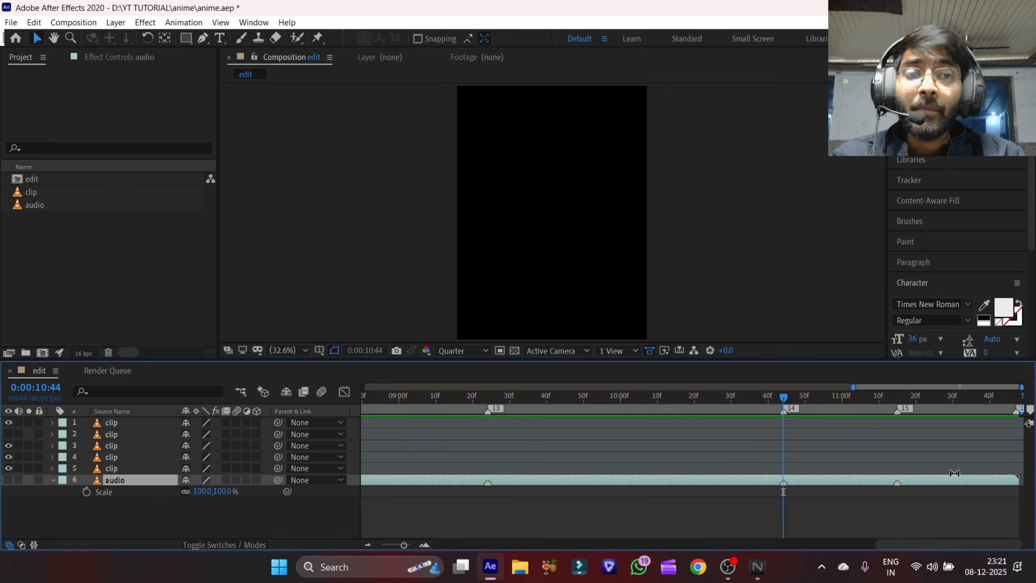
click(768, 523)
click(740, 481)
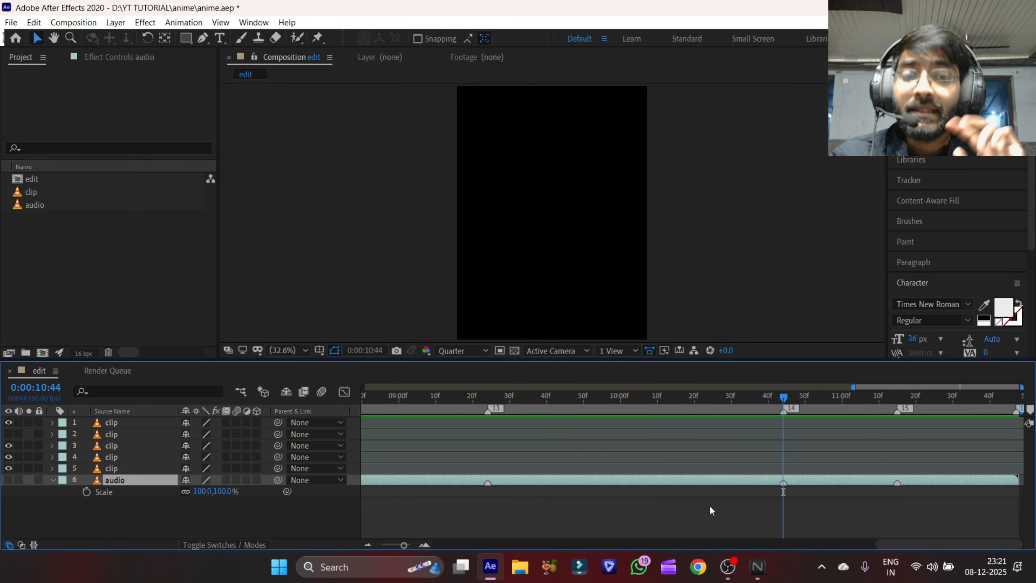
key(j)
key(j)
key(j)
key(j)
key(j)
key(j)
key(j)
key(j)
key(j)
key(j)
key(j)
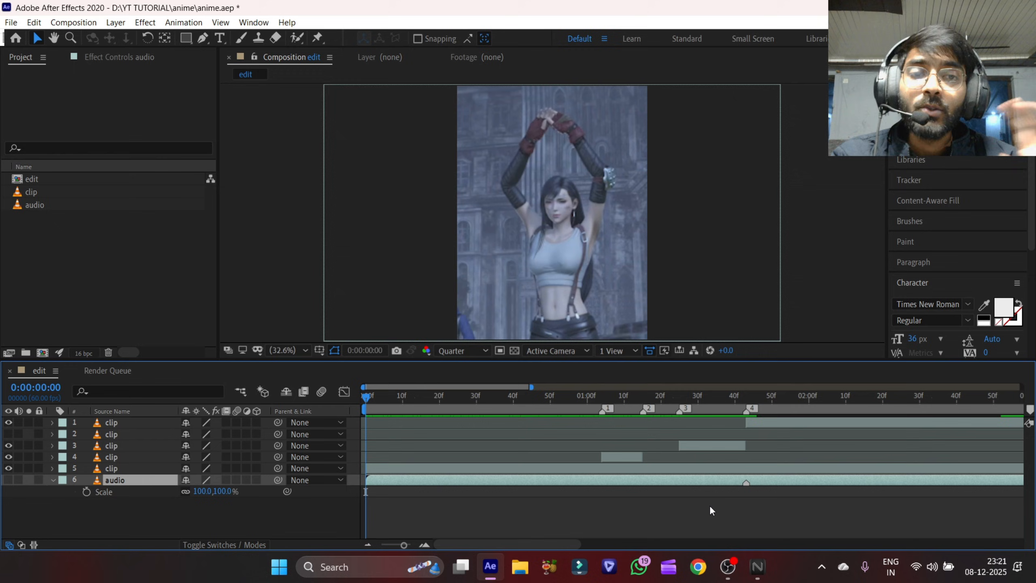
key(k)
key(j)
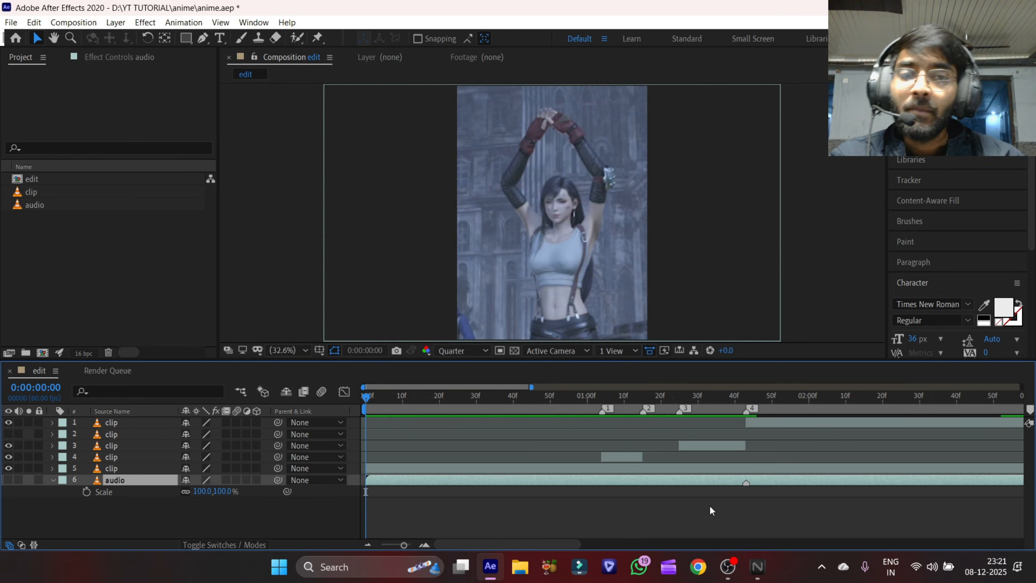
- Delete composition marker 1 and undo the deletion
right_click(610, 411)
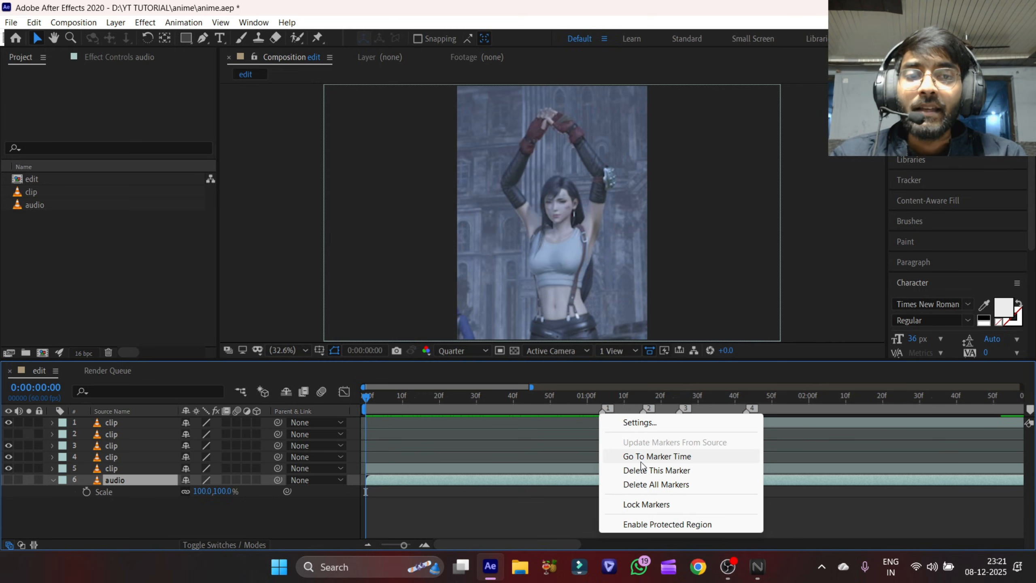
click(649, 473)
key(ctrl+z)
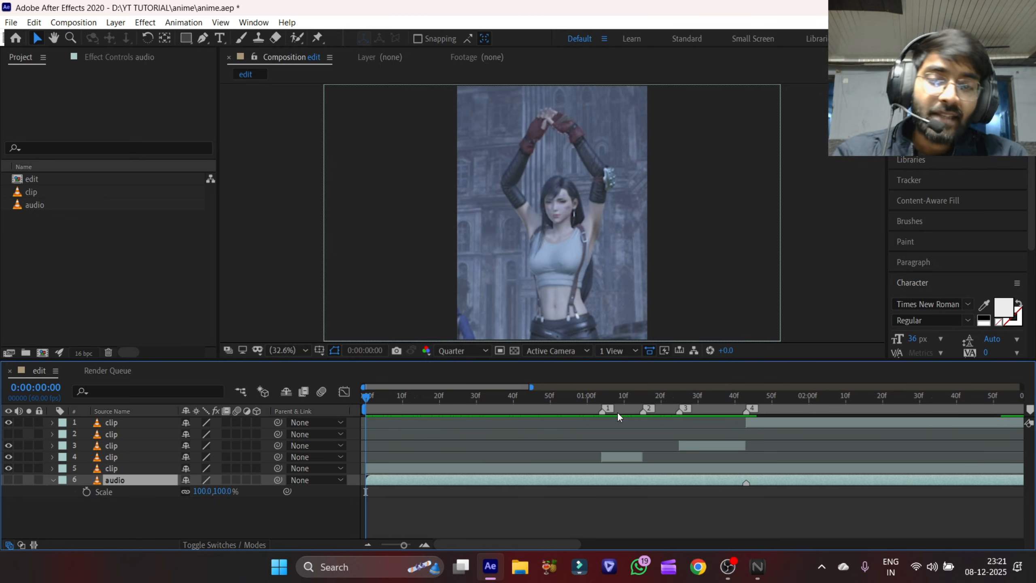
- Save the project and collapse the audio layer's Scale property
click(599, 487)
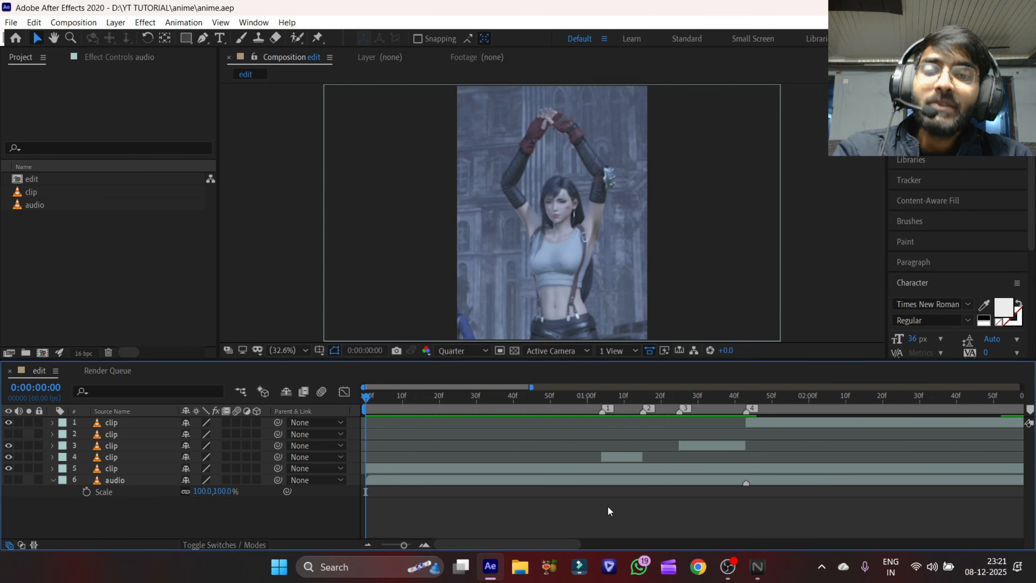
click(594, 479)
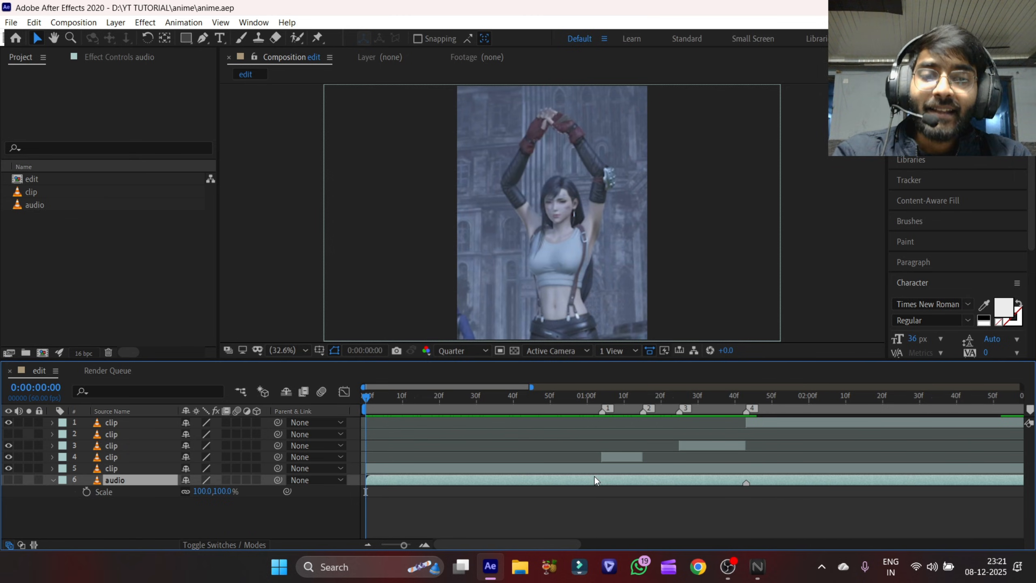
key(l)
key(l)
click(597, 498)
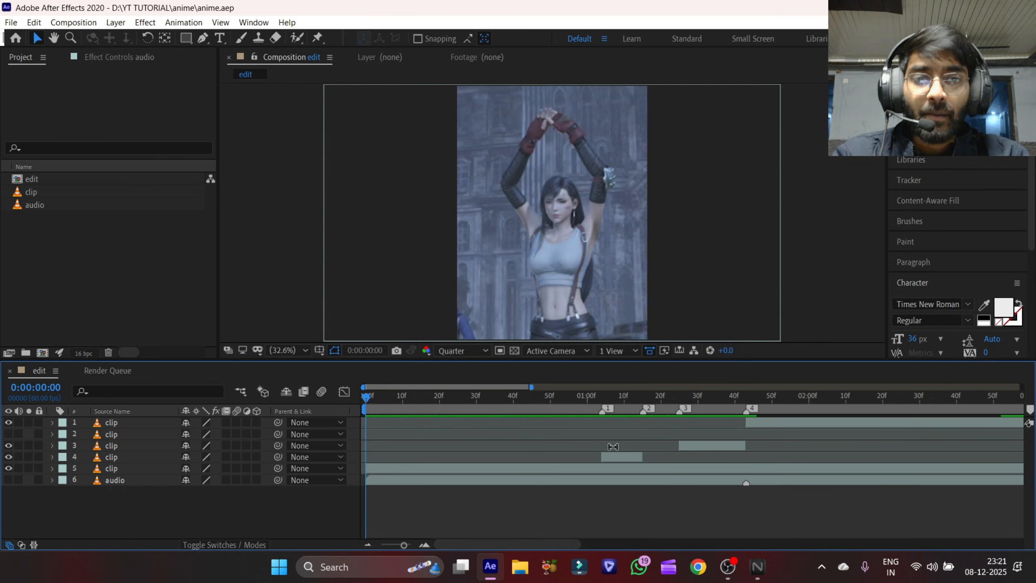
- Add layer markers to the audio layer in line with composition markers 1, 2 and 3
drag(602, 404, 602, 453)
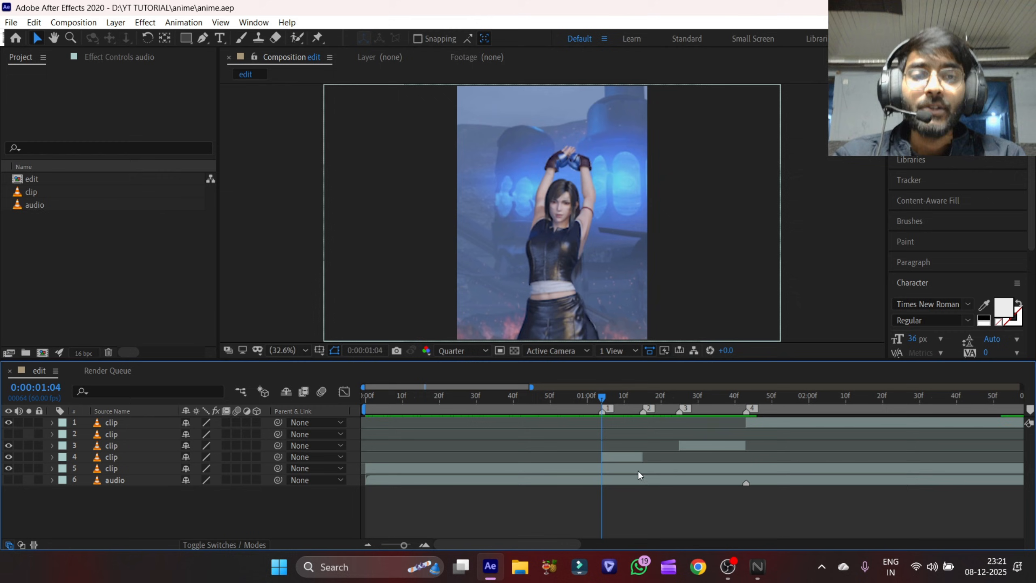
click(631, 478)
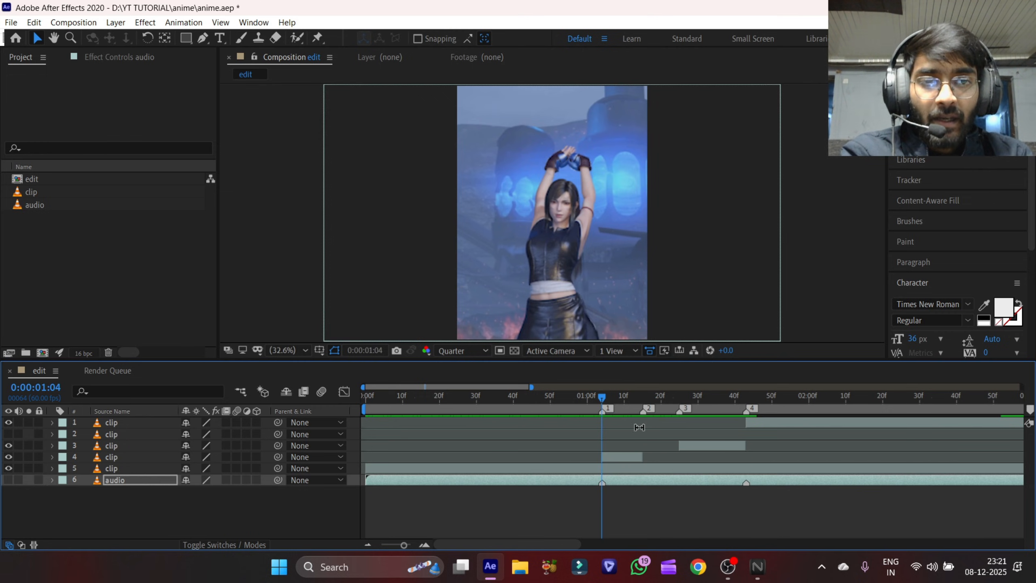
click(642, 396)
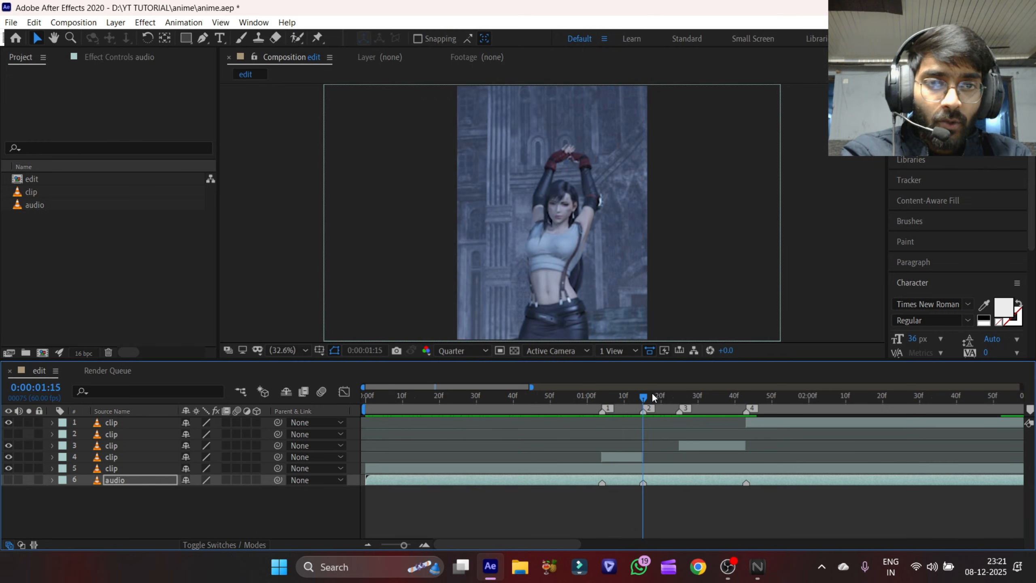
- Split the lower stretched clip piece at marker 4, 0:00:01:43, delete the part after it, and preview from the start
drag(643, 397, 746, 398)
click(761, 469)
key(ctrl+shift+d)
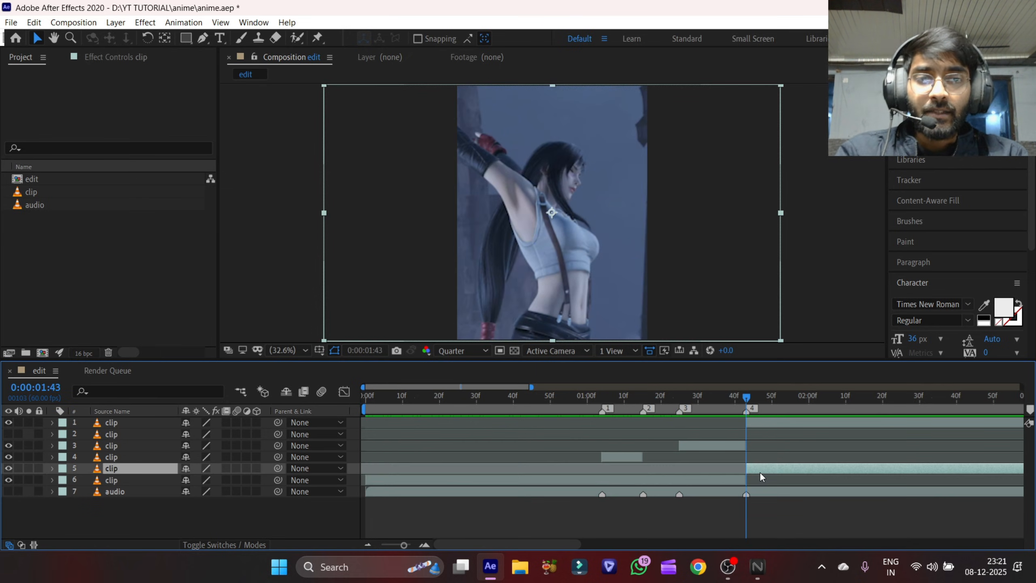
key(Delete)
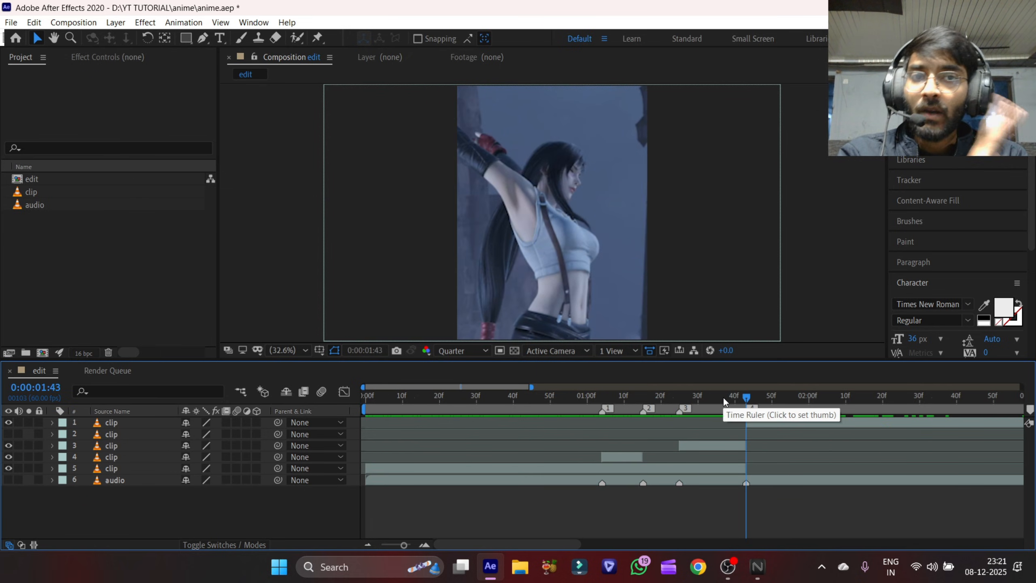
drag(724, 402, 362, 475)
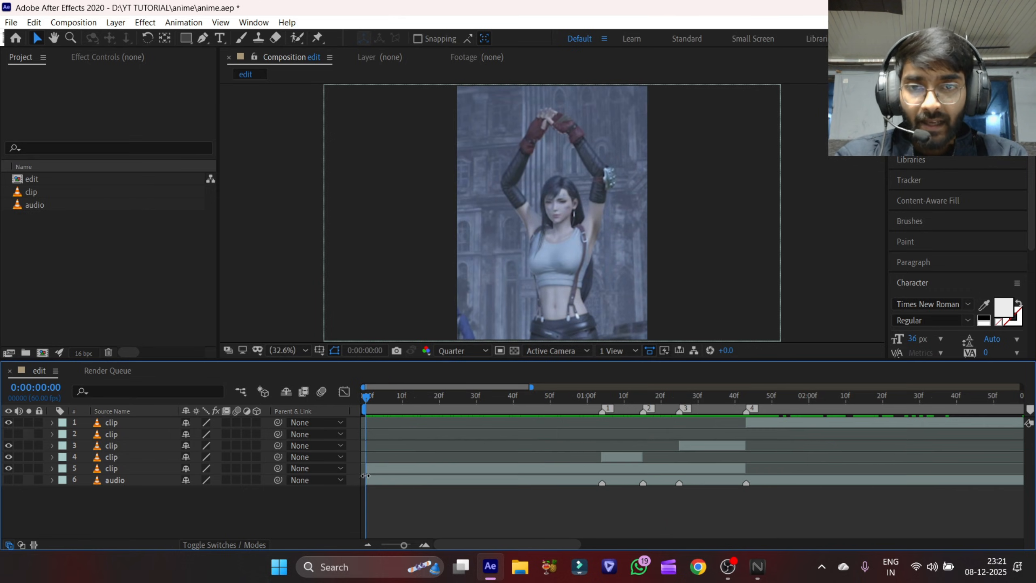
key(space)
- Select the three trimmed clip pieces and enable Pixel Motion frame blending and motion blur on them
click(664, 448)
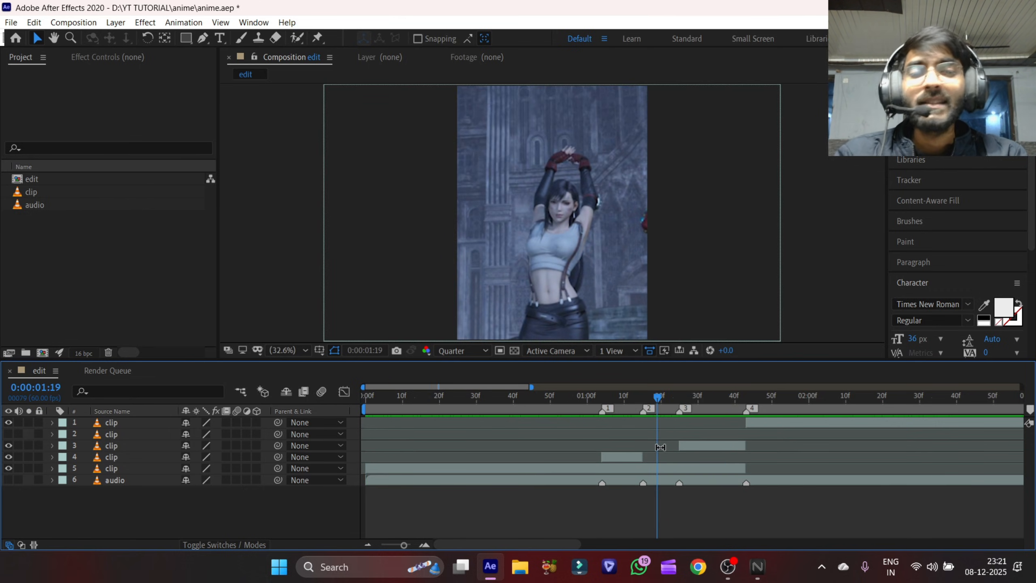
shift+click(655, 466)
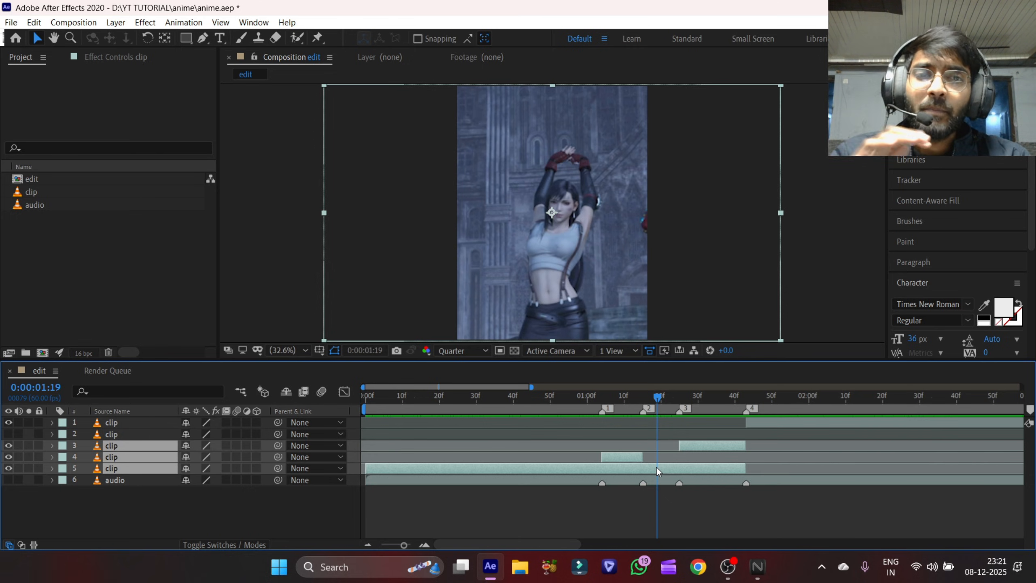
click(225, 446)
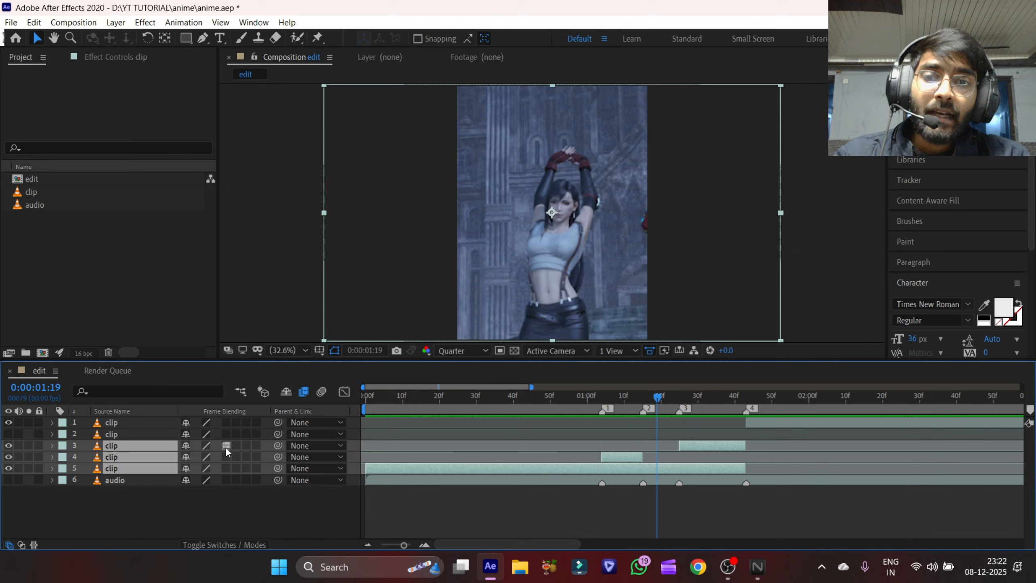
click(226, 468)
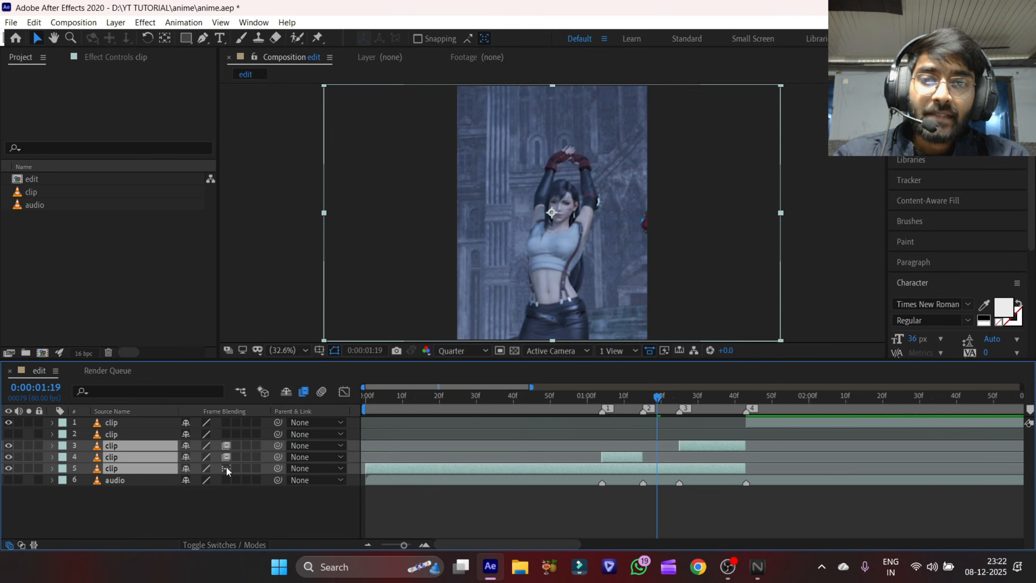
click(235, 446)
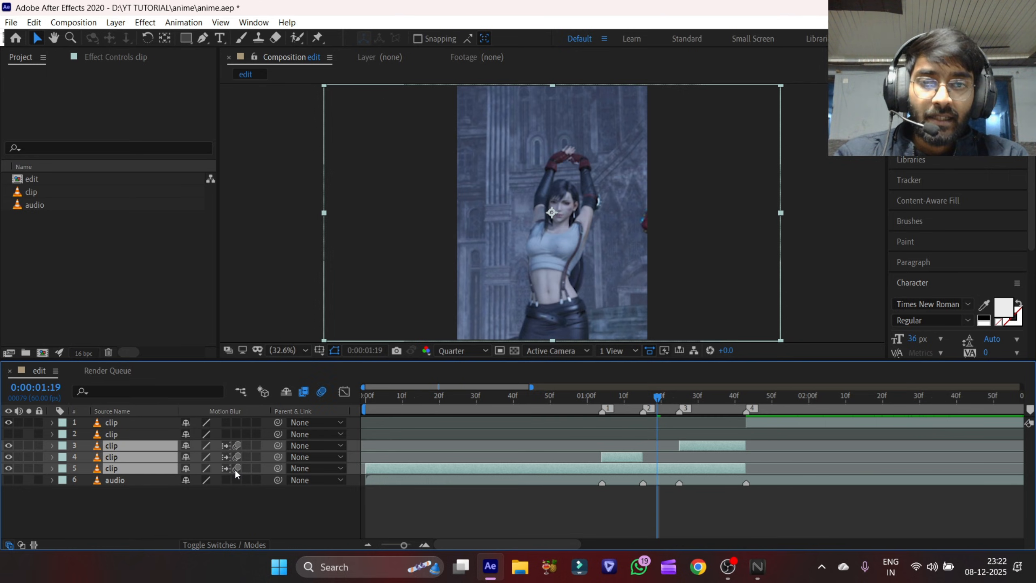
- Turn the three selected clip pieces' frame blending off and set it to Pixel Motion again
click(225, 456)
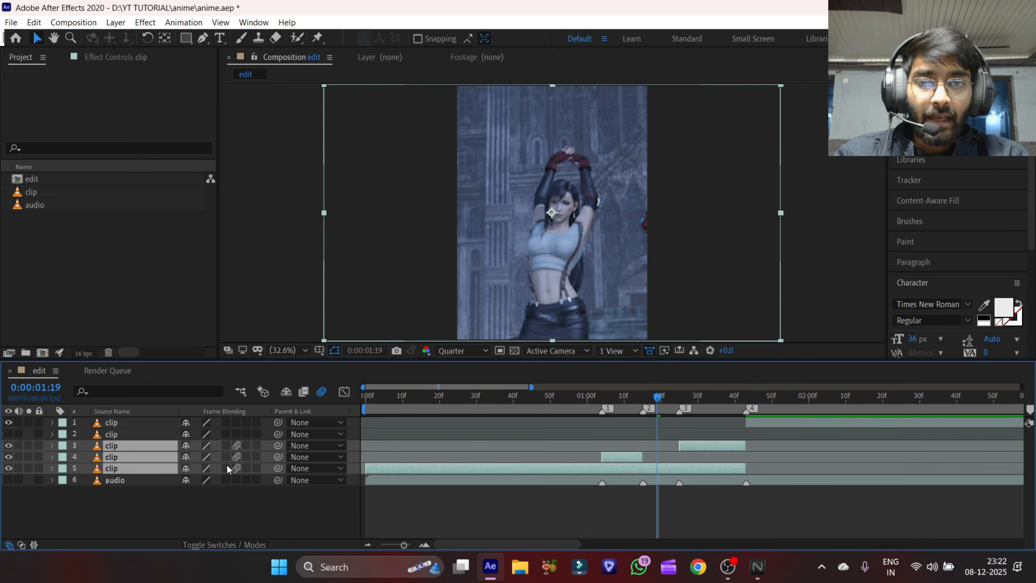
click(226, 468)
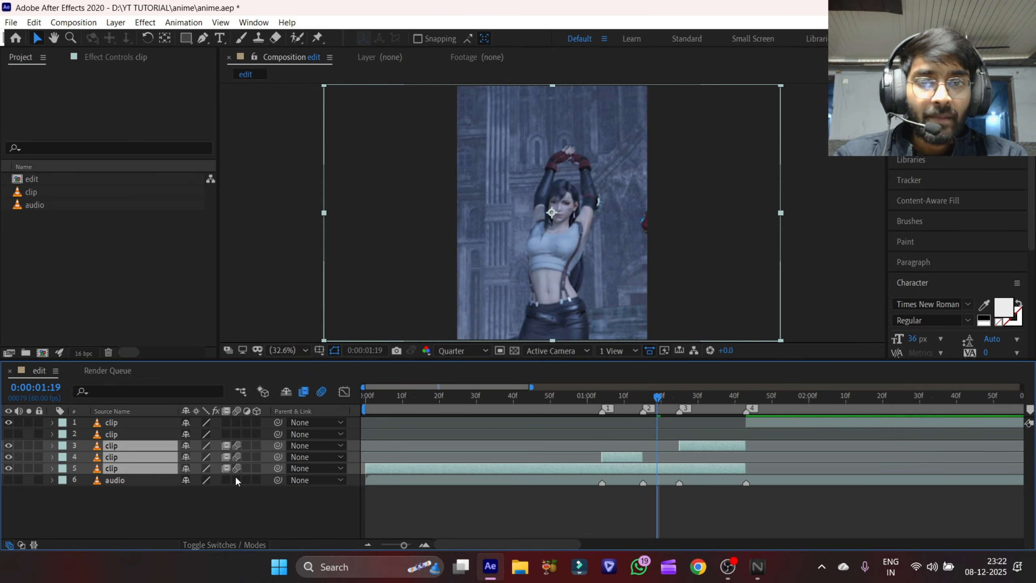
drag(226, 449, 226, 466)
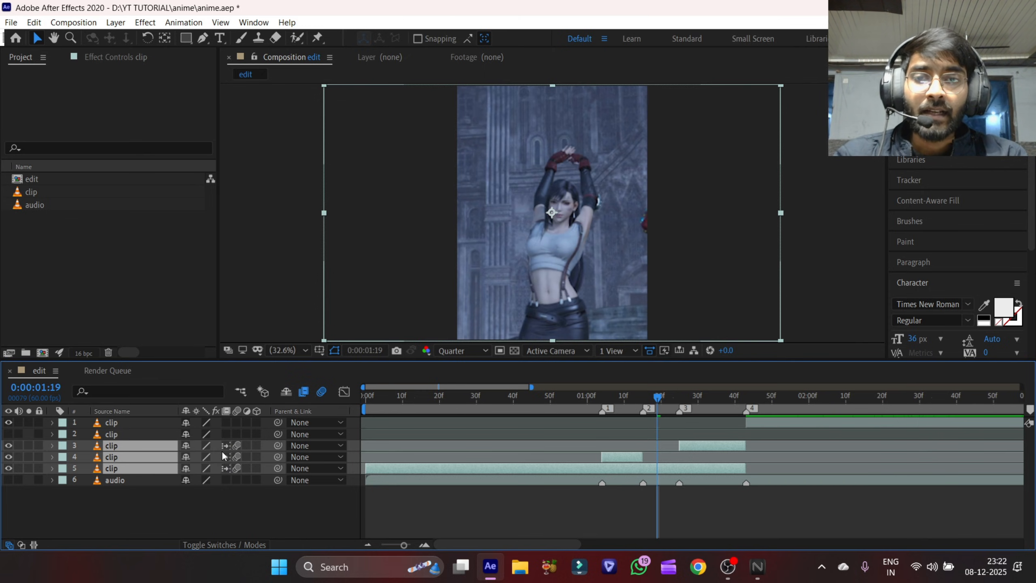
- Cycle the frame blending of the three selected clip pieces back round to Pixel Motion, deselect them and save the project
click(225, 445)
click(225, 446)
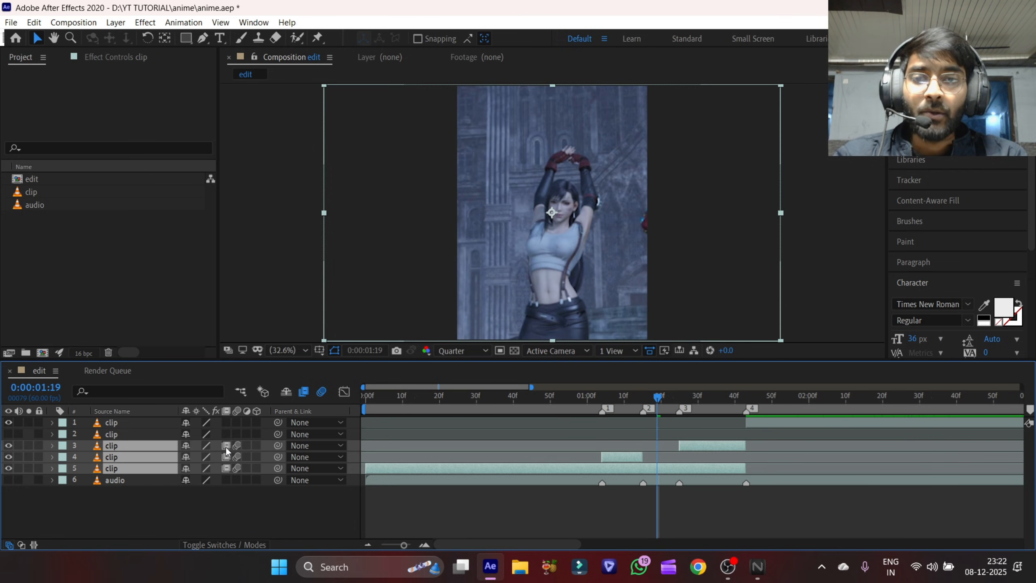
click(221, 413)
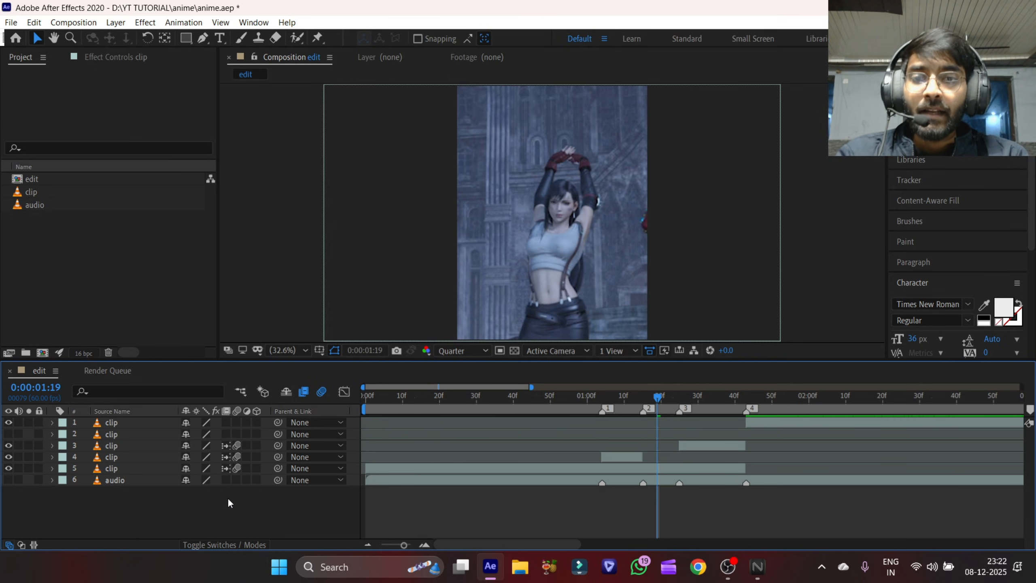
key(ctrl+s)
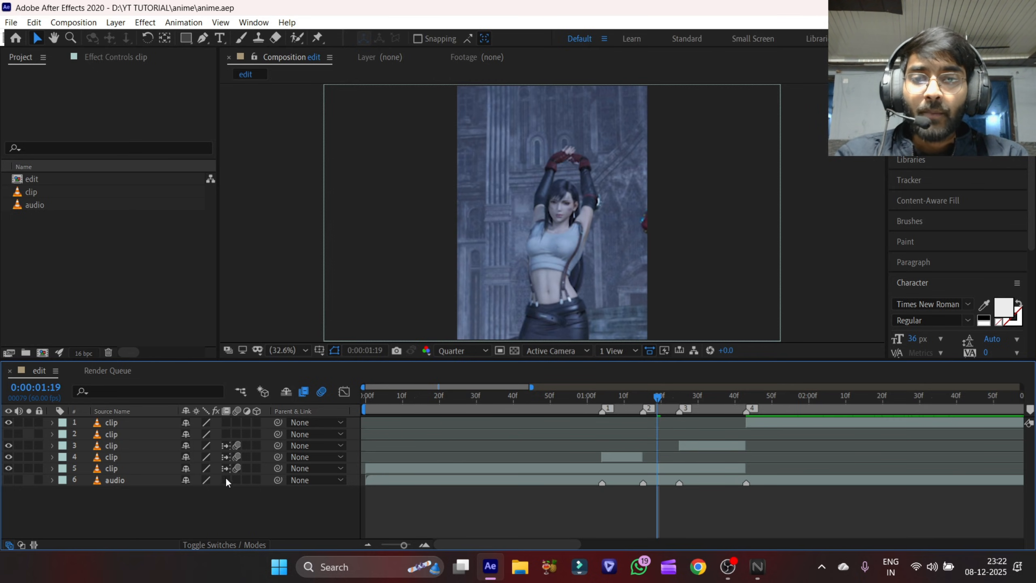
click(226, 446)
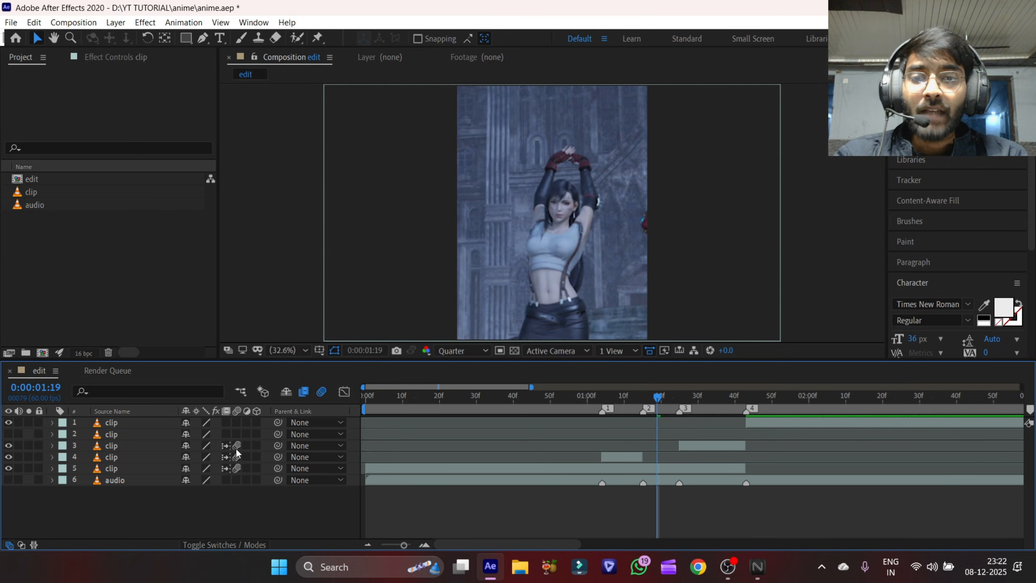
key(ctrl+s)
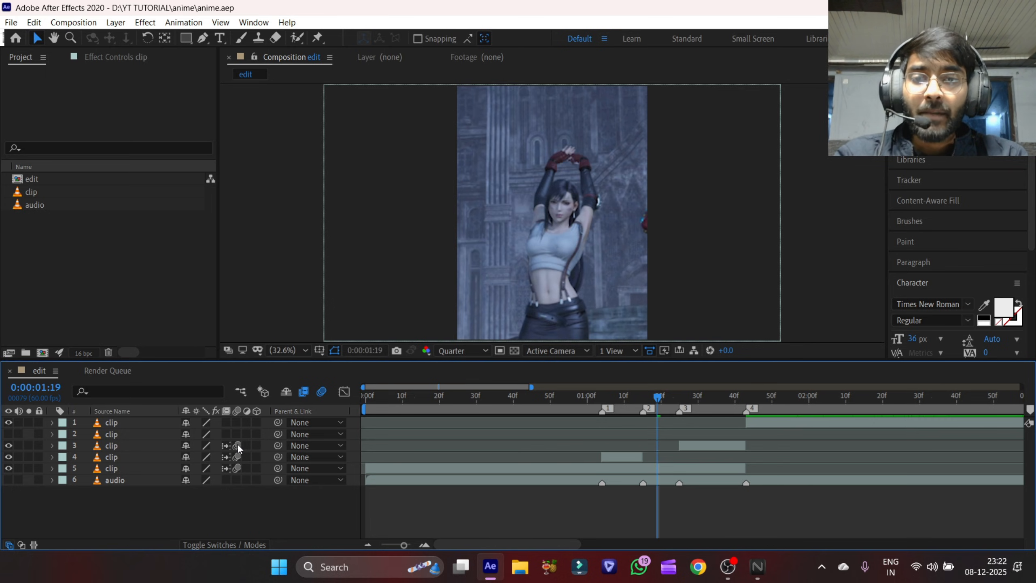
- Check the motion blur switches on the three clip pieces and preview the composition from the start
drag(237, 444, 238, 468)
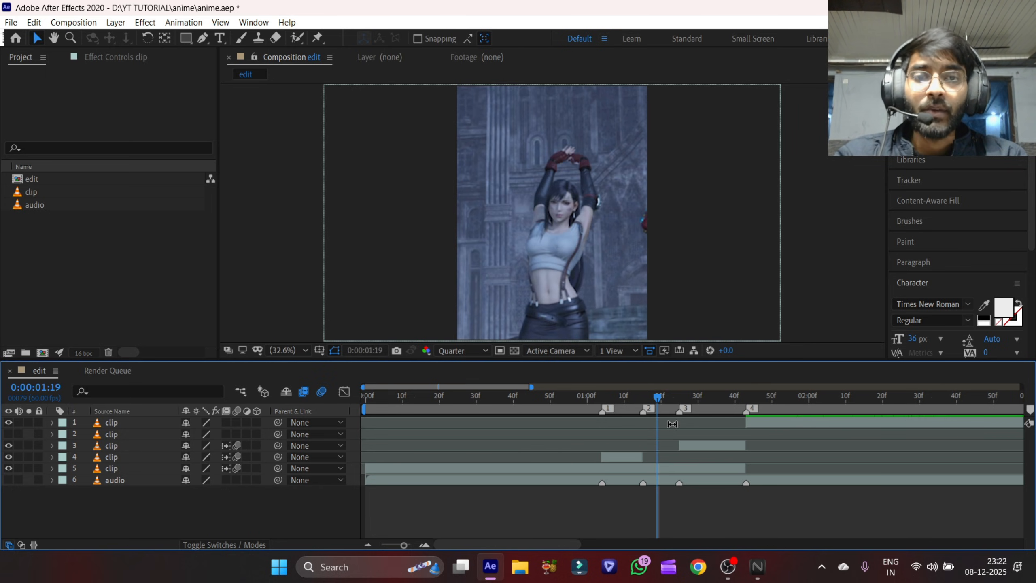
drag(591, 395, 352, 448)
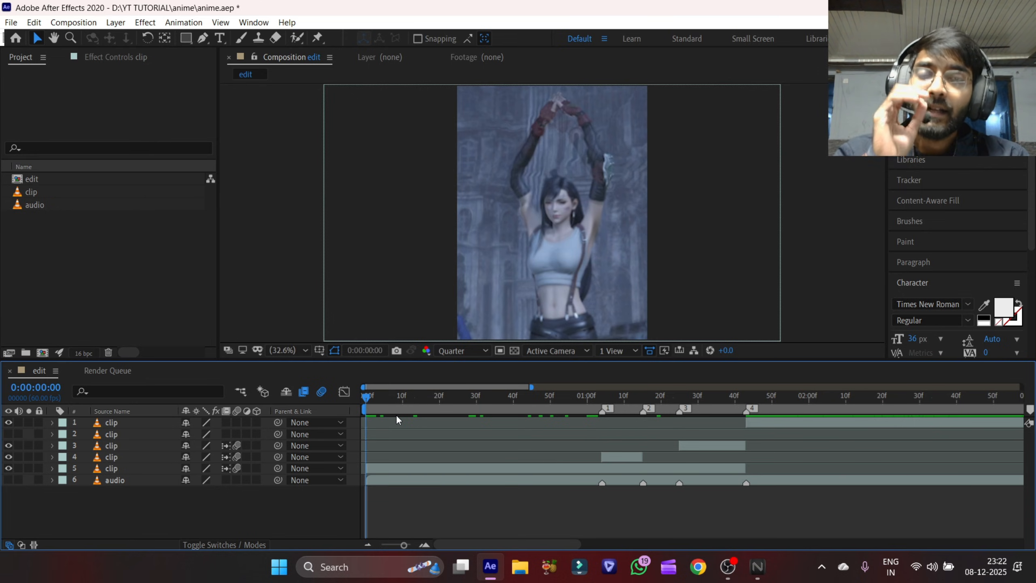
key(space)
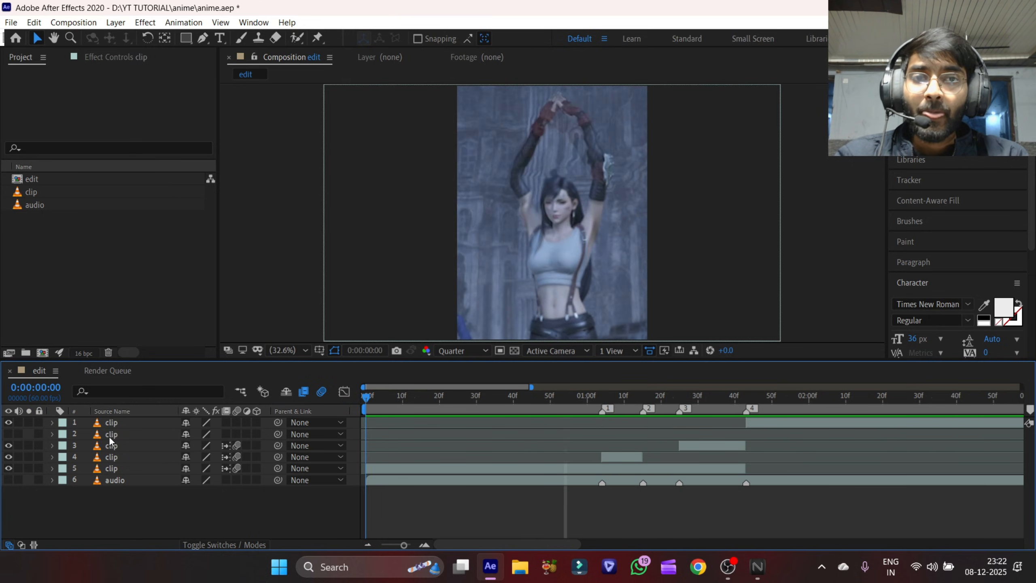
- Select the three trimmed clip pieces and pre-compose them into a single composition
click(551, 469)
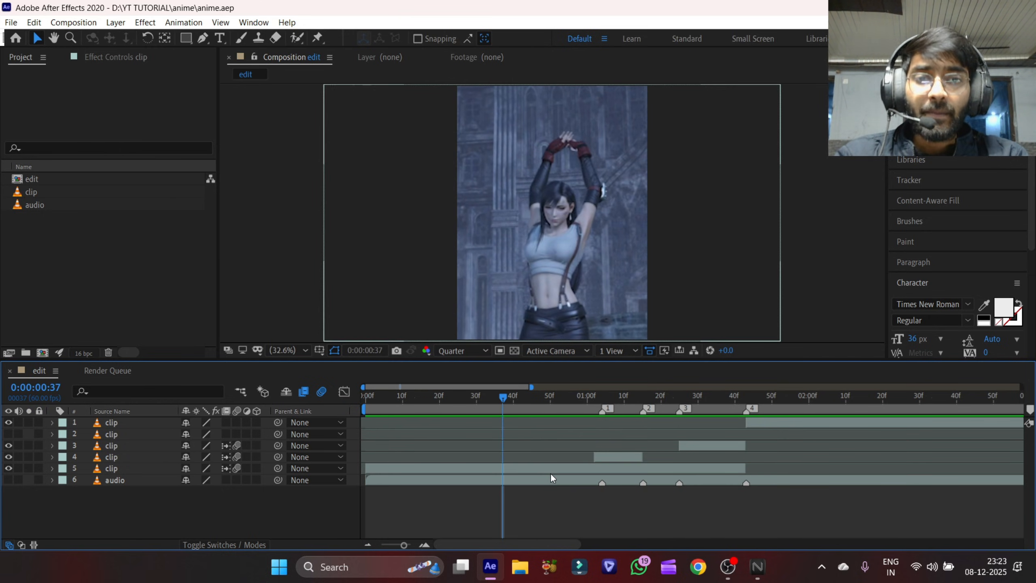
shift+click(681, 448)
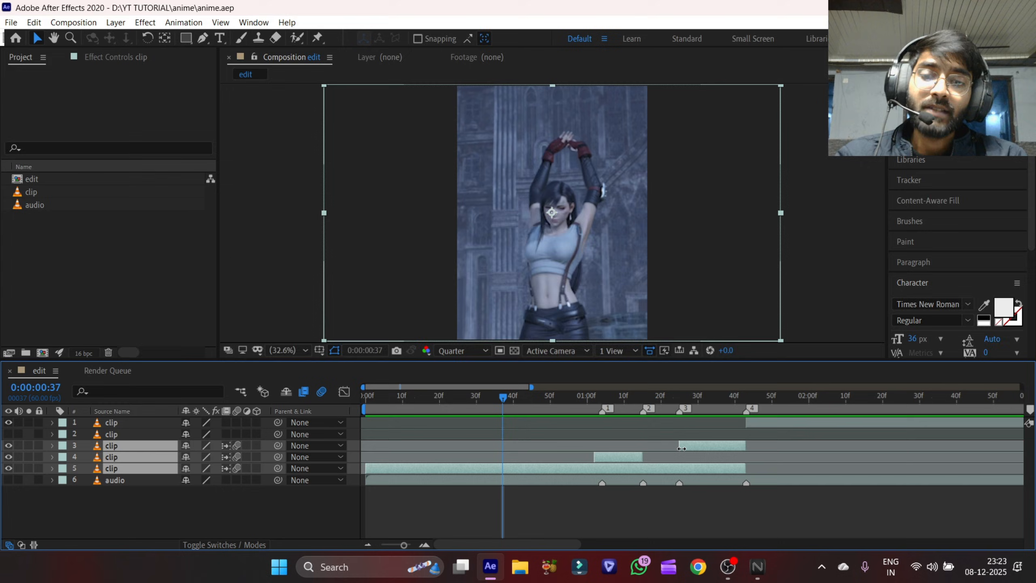
key(ctrl+shift+c)
key(Return)
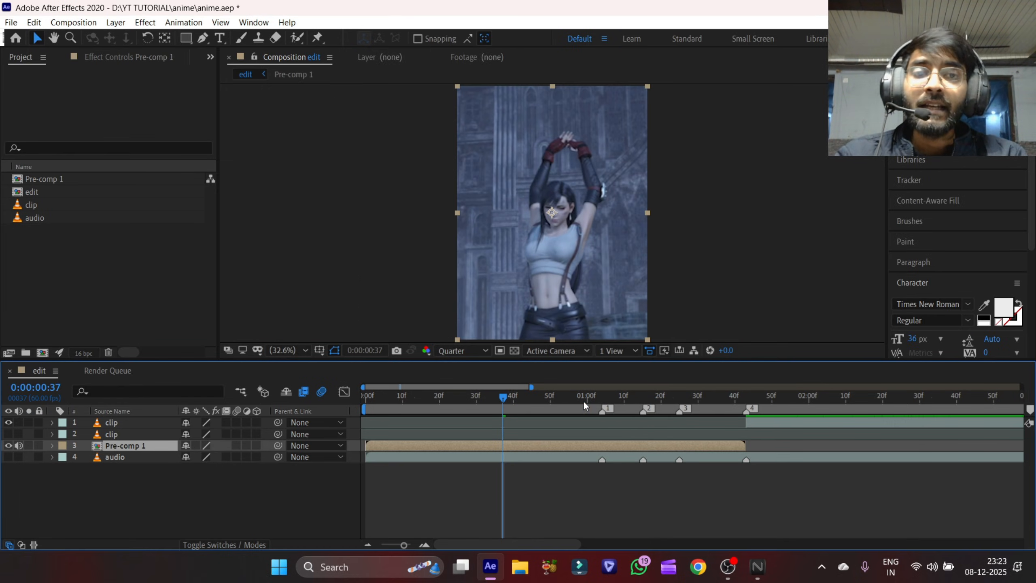
- Inside the new pre-comp, trim the start of the middle clip piece to marker 1, and return to the edit composition
click(598, 409)
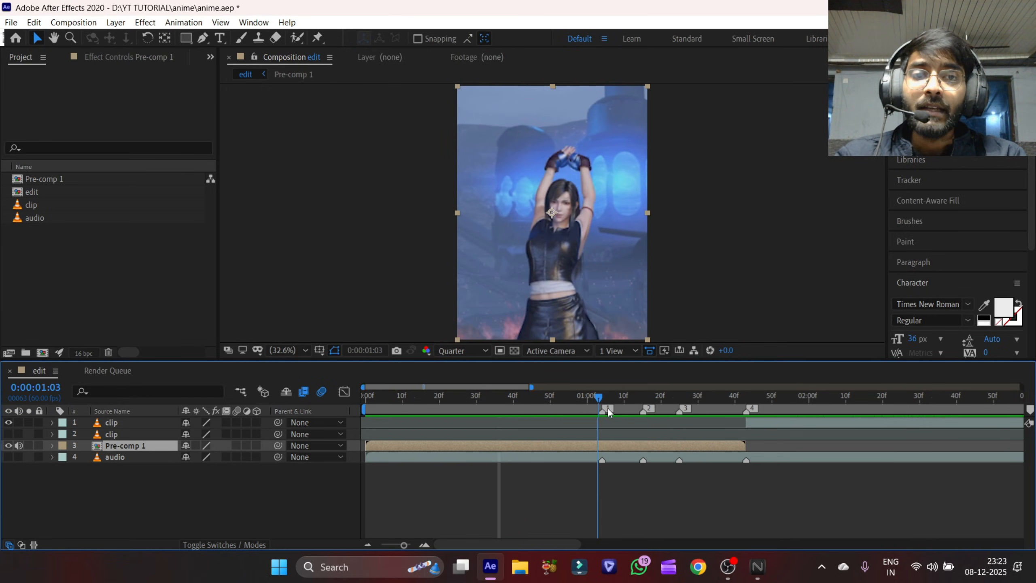
key(Page_Up)
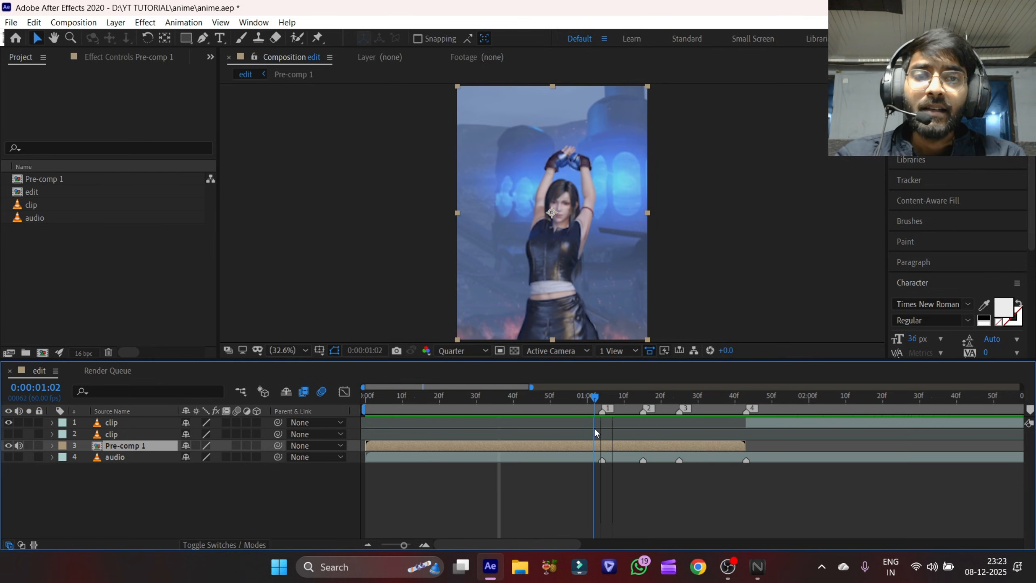
double_click(610, 444)
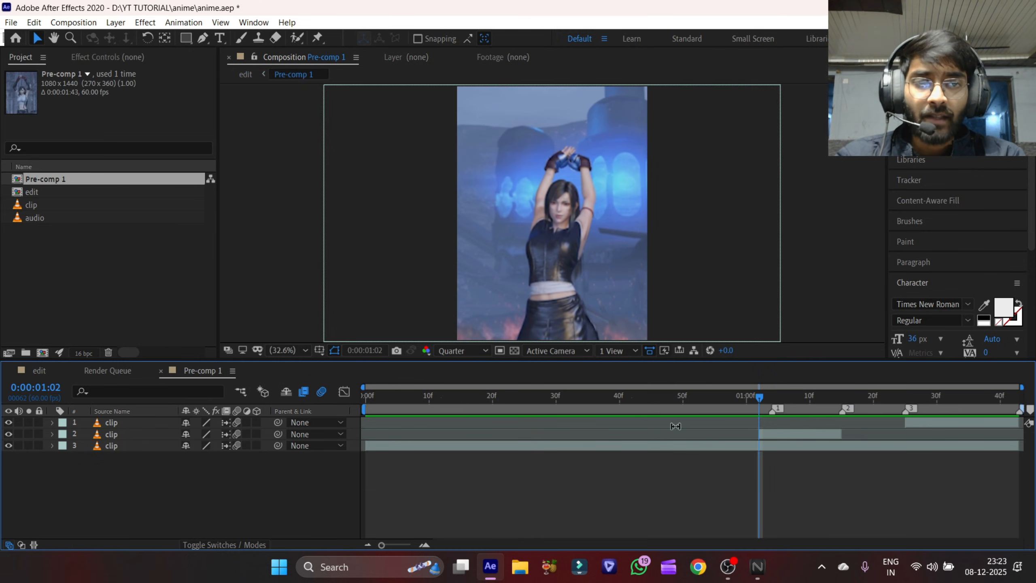
click(796, 435)
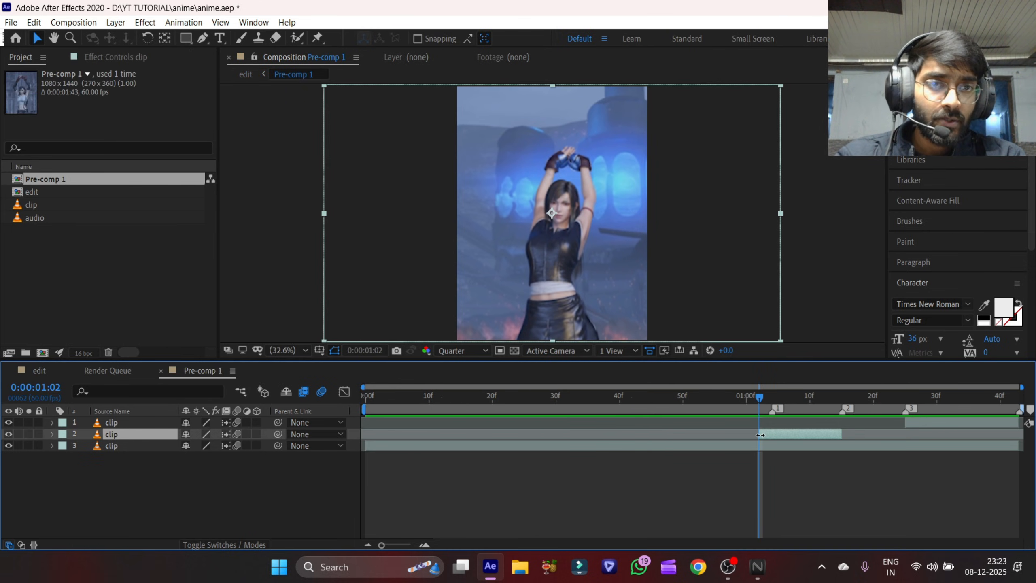
drag(760, 435, 768, 472)
click(39, 370)
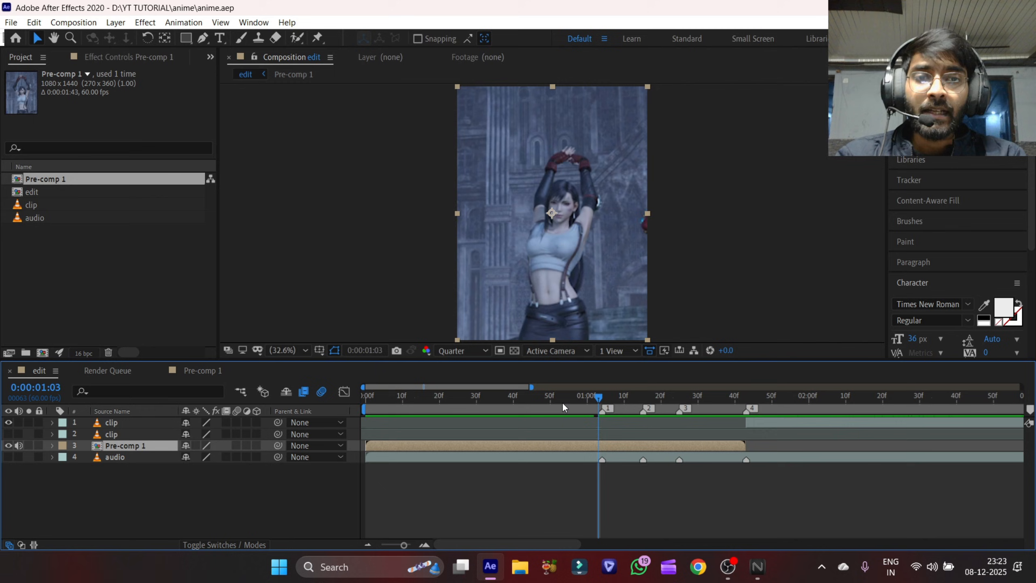
- Apply Twixtor Pro to the pre-comp layer, turn off In FPS is Out FPS and set the input frame rate to 15
drag(562, 400, 583, 402)
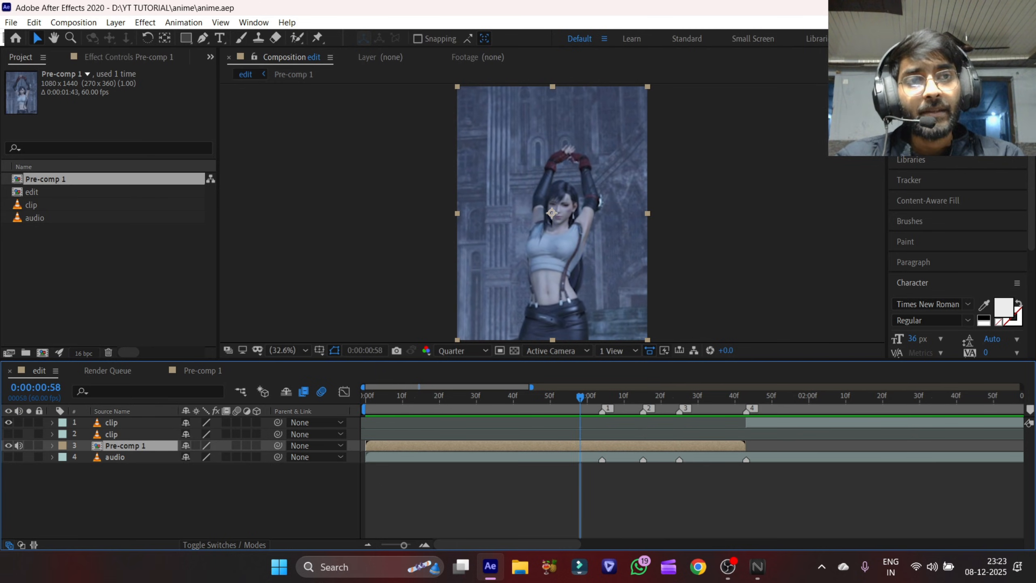
click(923, 119)
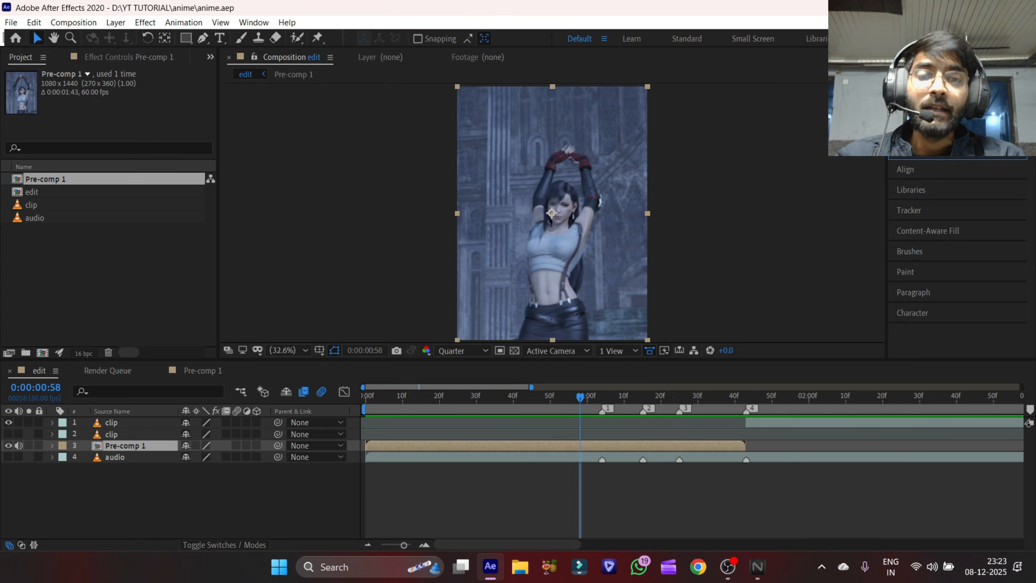
double_click(960, 299)
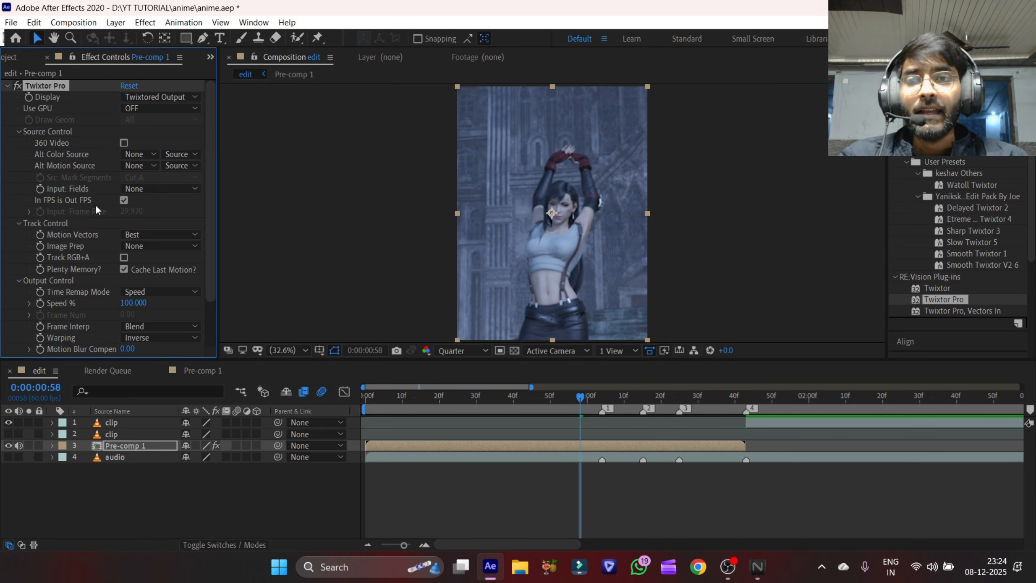
click(123, 200)
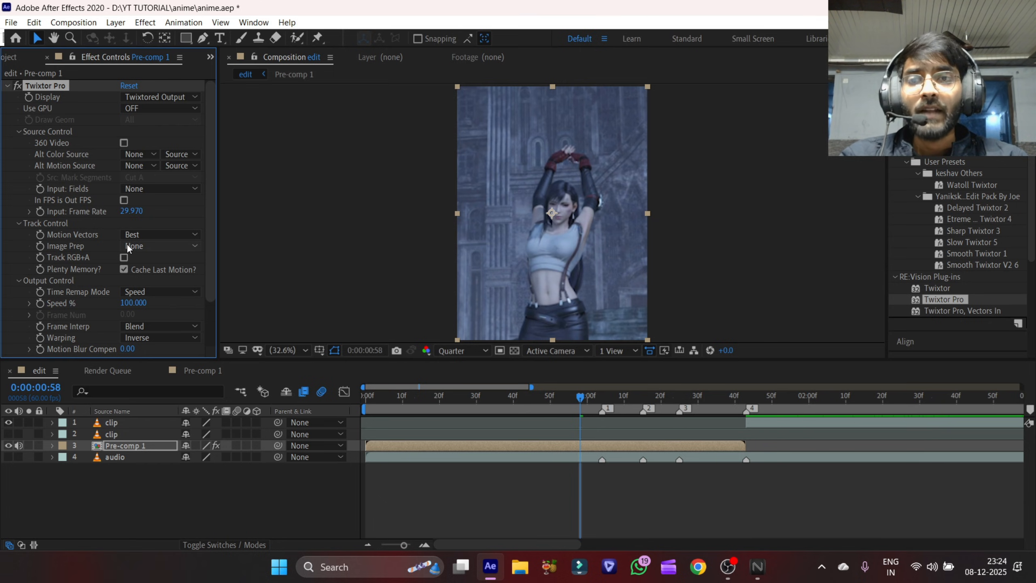
click(133, 211)
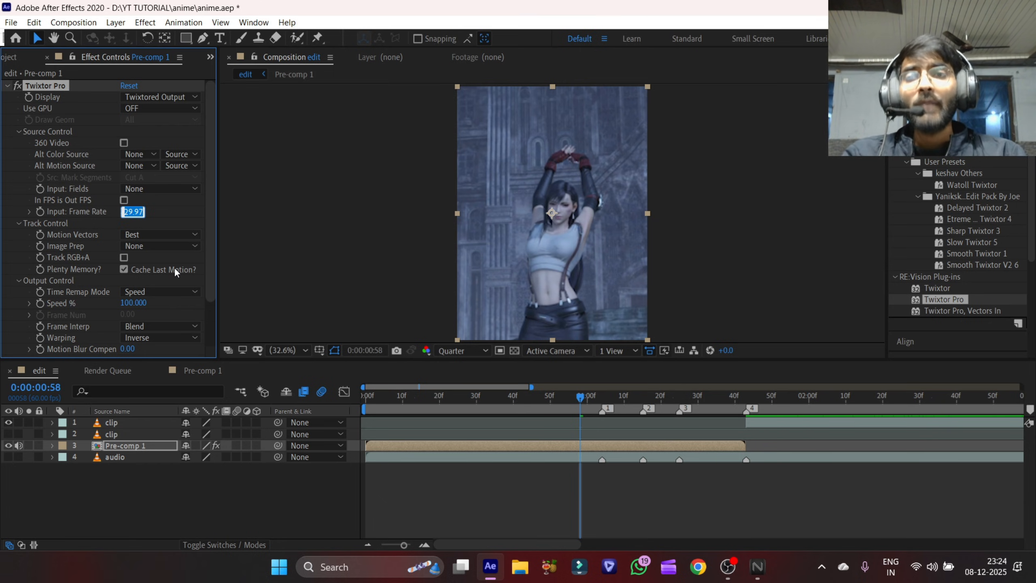
text(15)
key(Return)
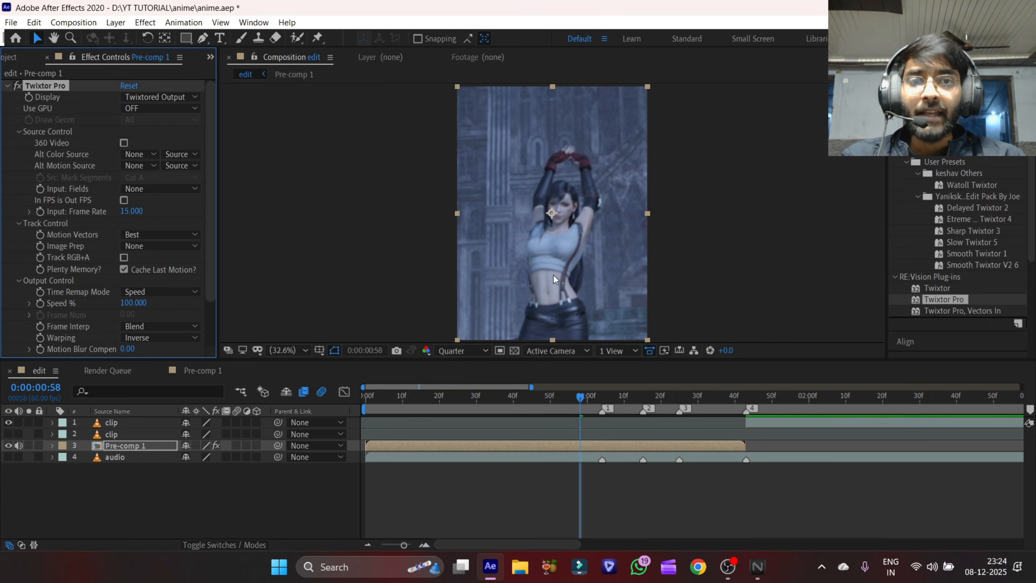
- Preview the Twixtor result from the start and inspect the frames around marker 1
drag(565, 398, 352, 413)
key(space)
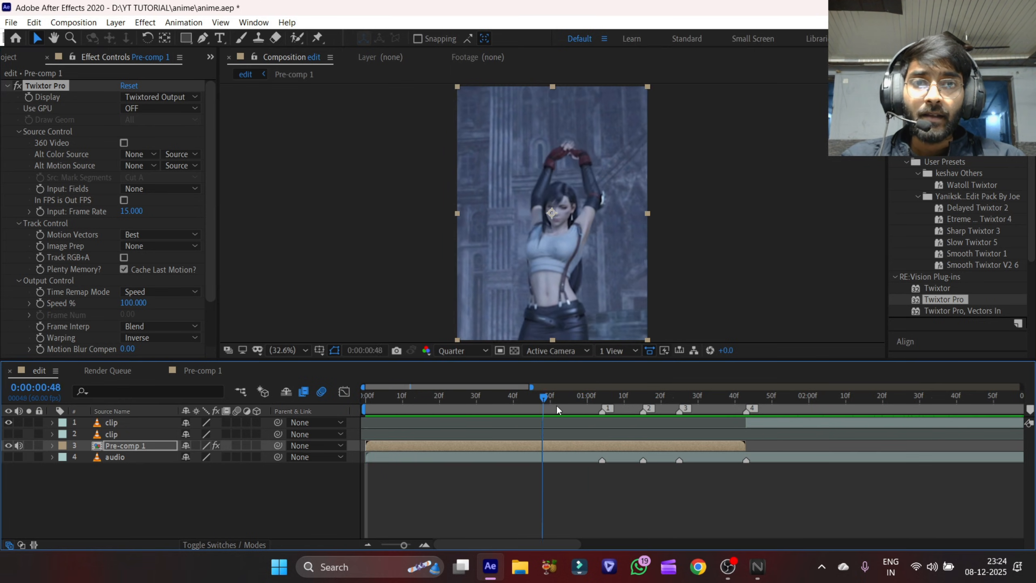
drag(622, 408, 599, 408)
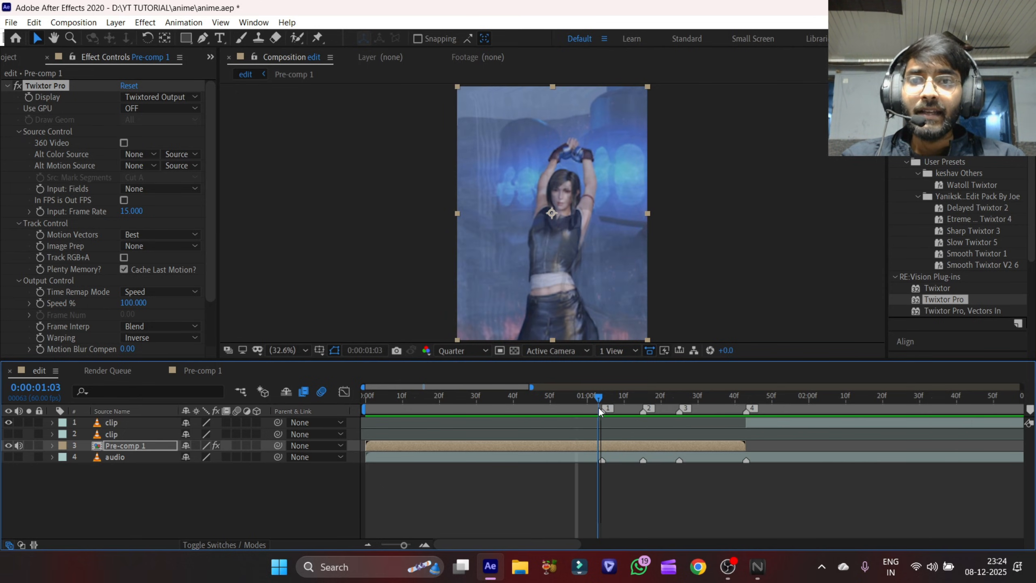
- Set Twixtor Pro's Frame Interp to Motion Weighted Blend, Warping to Inverse w/ Smart Blend and Image Prep to Contrast/Edge Enhance
click(160, 328)
click(178, 369)
click(160, 337)
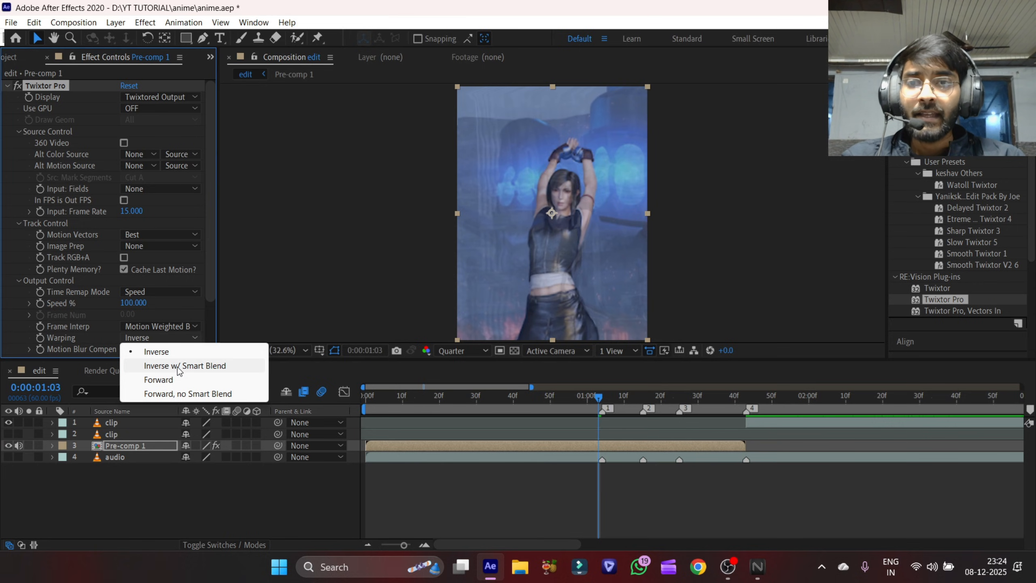
click(179, 365)
click(151, 246)
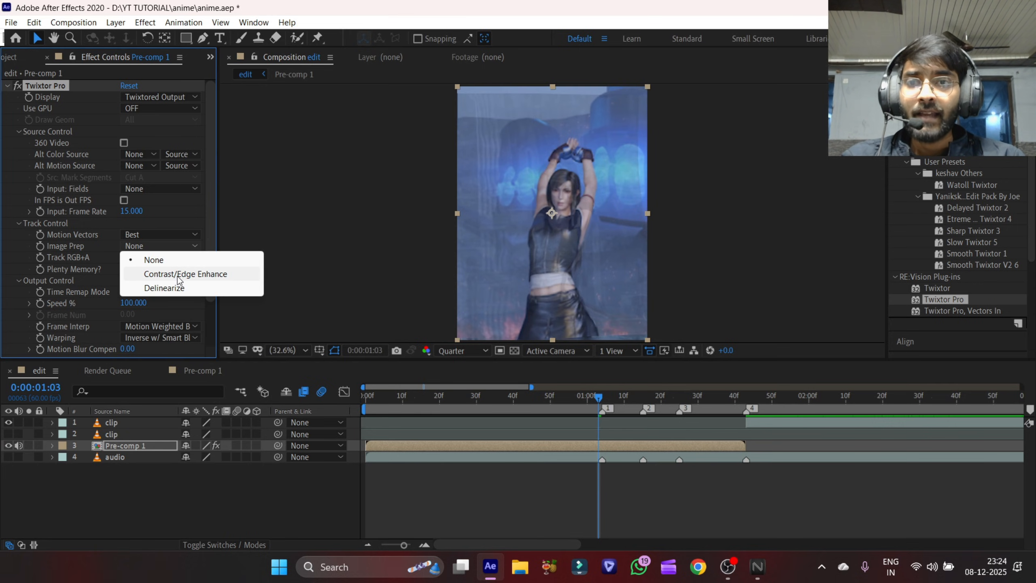
click(179, 279)
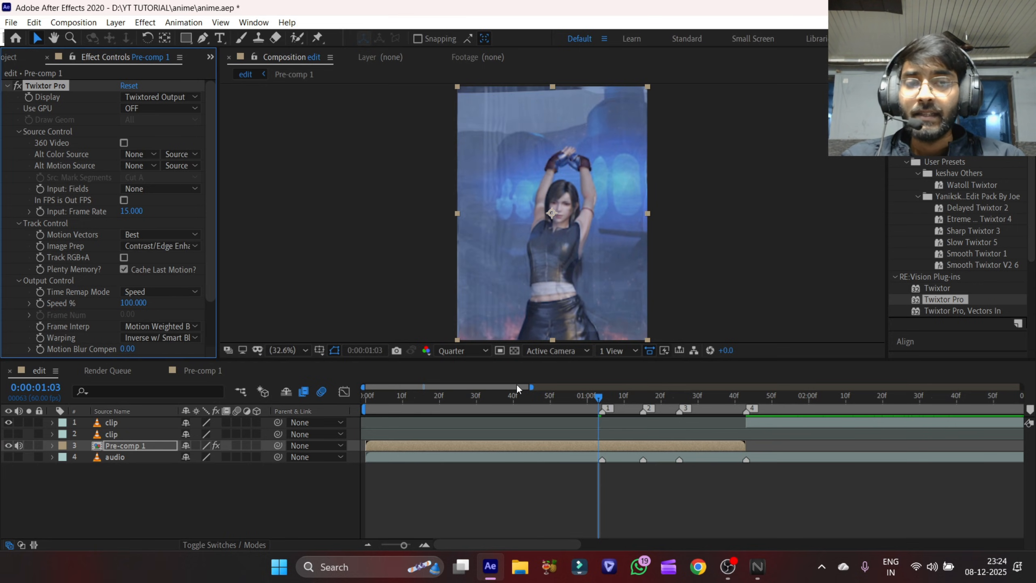
- Preview from 0:00:00:32 and scrub across the frames before marker 1 to check the new Twixtor settings
click(482, 403)
key(space)
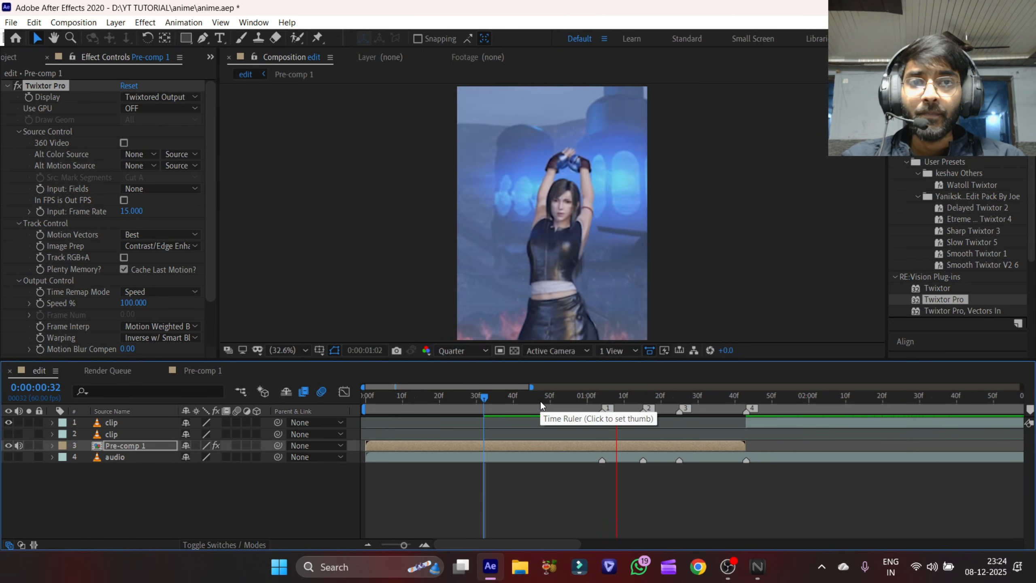
drag(540, 402, 594, 422)
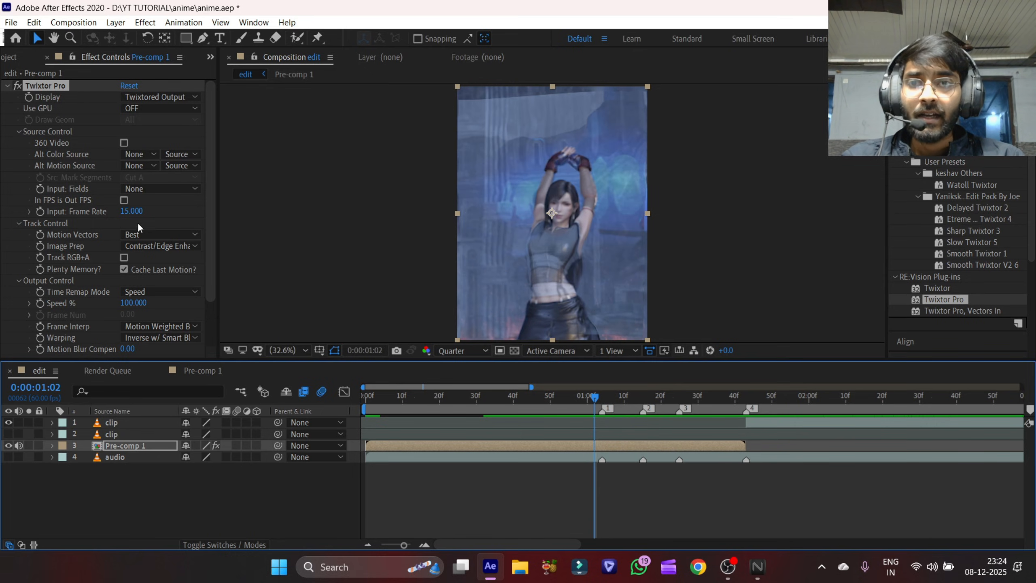
- Set Twixtor Pro's input frame rate to 21 and Input: Fields to Upper Field First, and turn on GPU use and Track RGB+A
drag(131, 211, 140, 211)
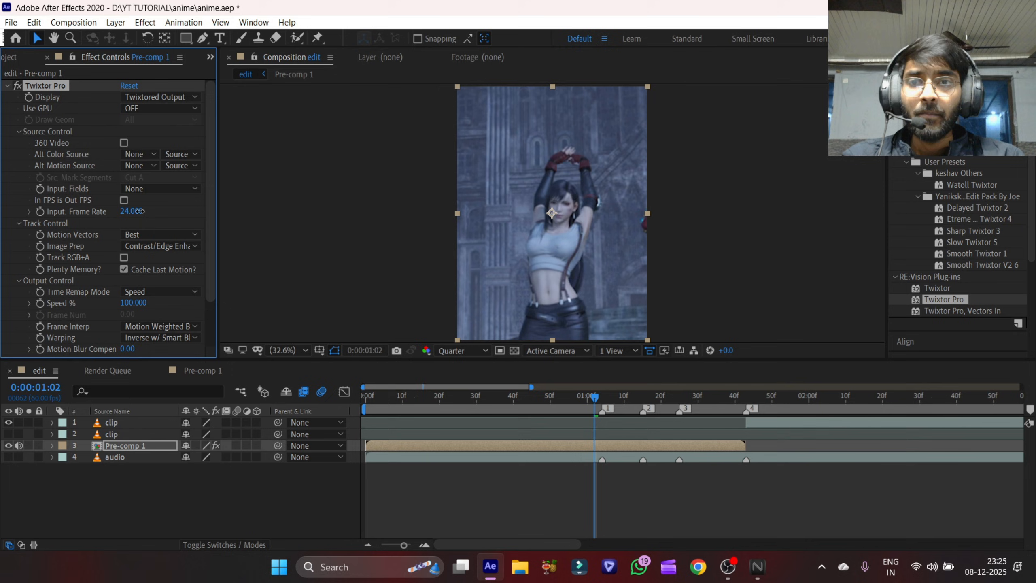
drag(569, 397, 682, 423)
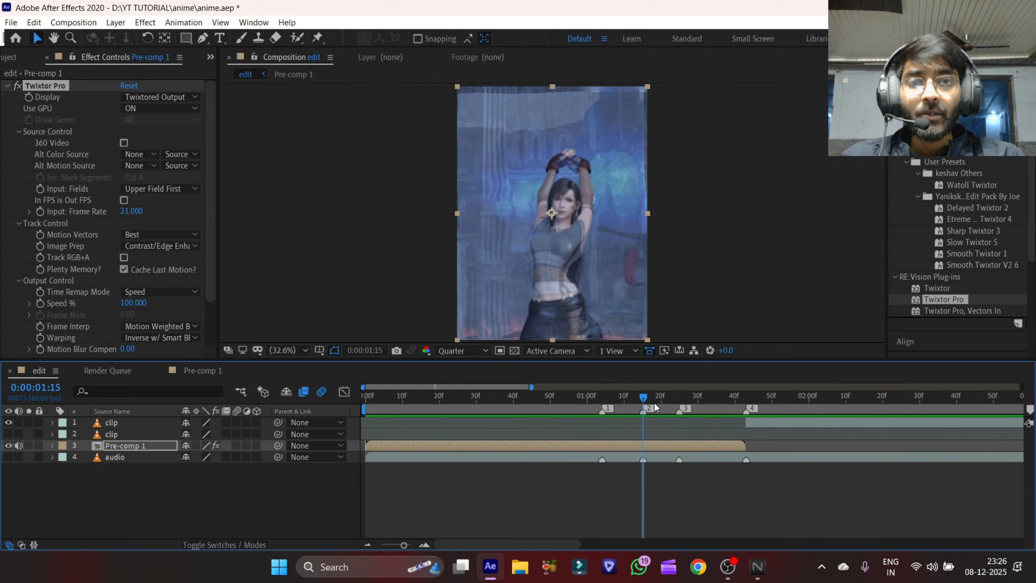
drag(653, 402, 535, 398)
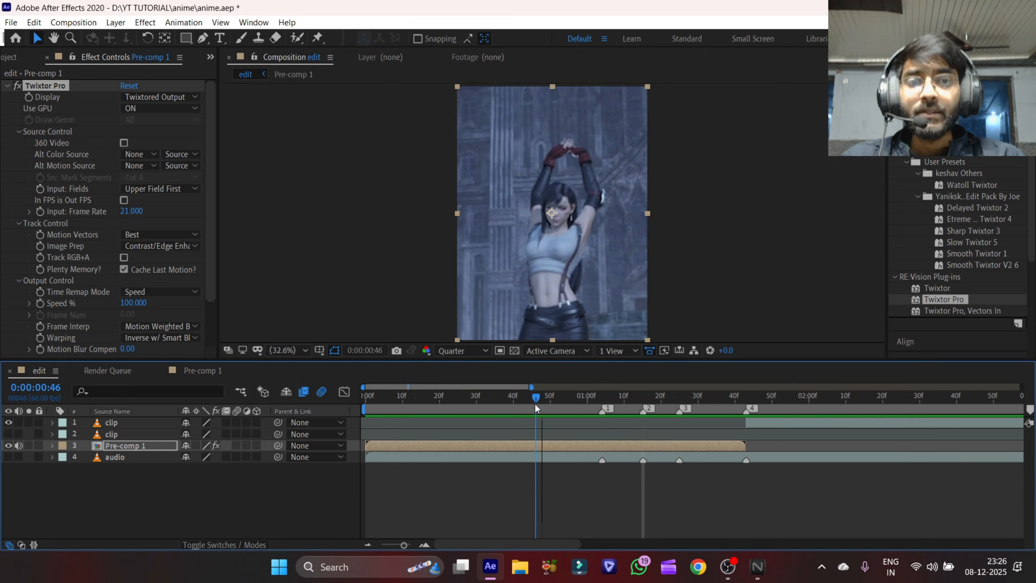
click(168, 189)
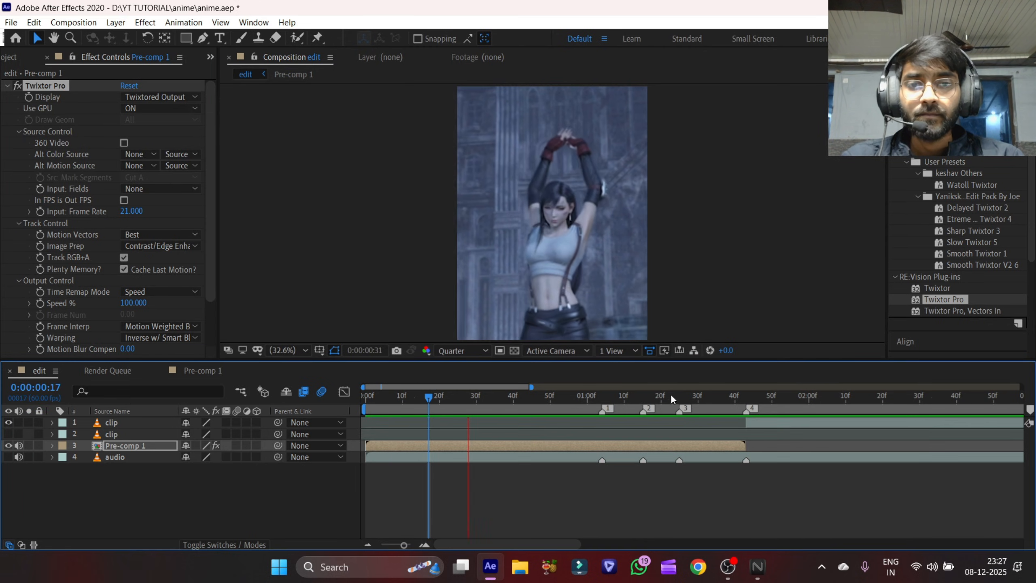
- Play the edit with its audio through the first cuts and scrub back towards the beginning
click(579, 420)
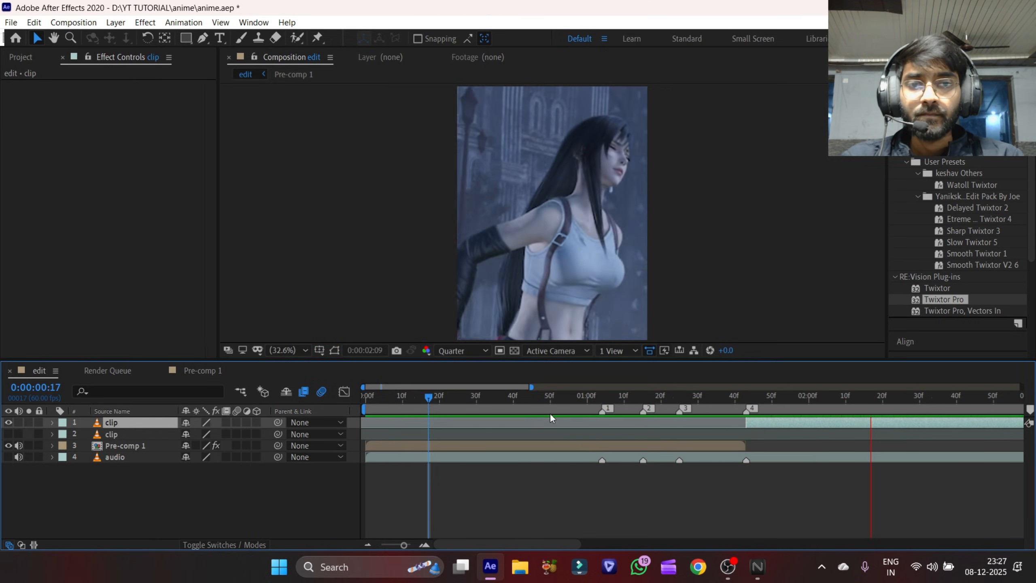
drag(552, 399, 479, 402)
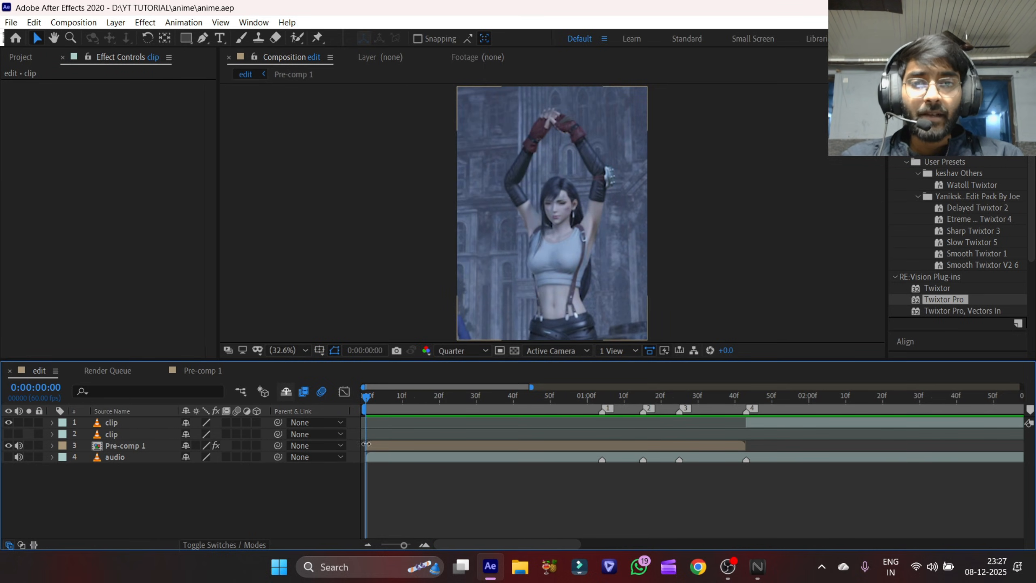
- Set Twixtor Pro's input frame rate on Pre-comp 1 to 23 and the composition preview resolution to Full
click(366, 444)
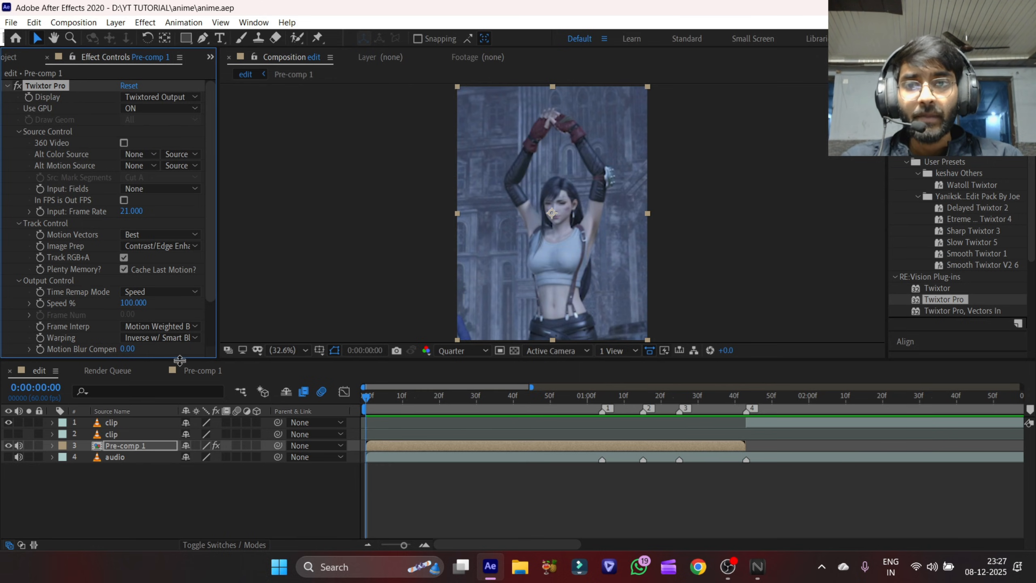
drag(179, 359, 179, 408)
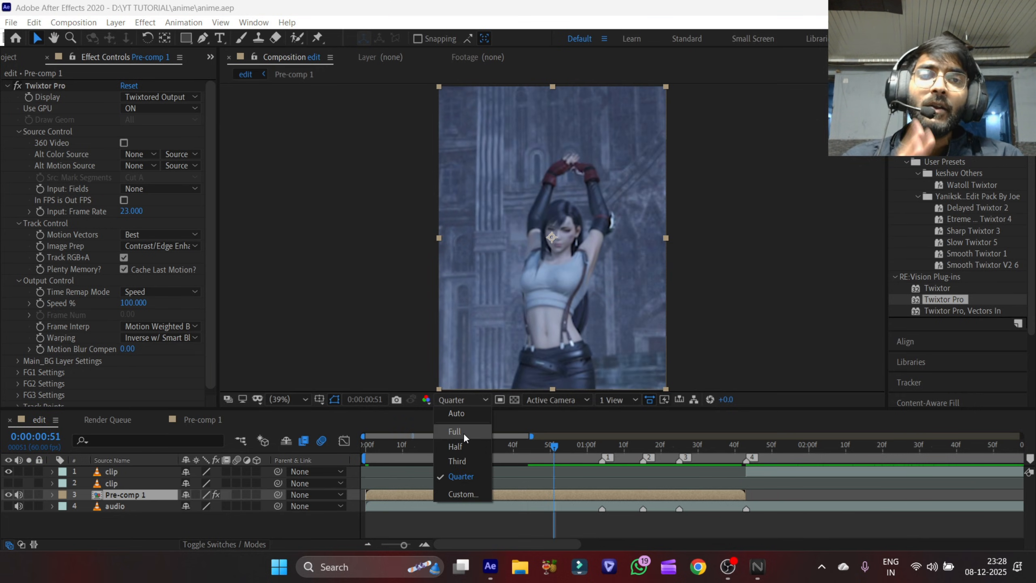
click(463, 433)
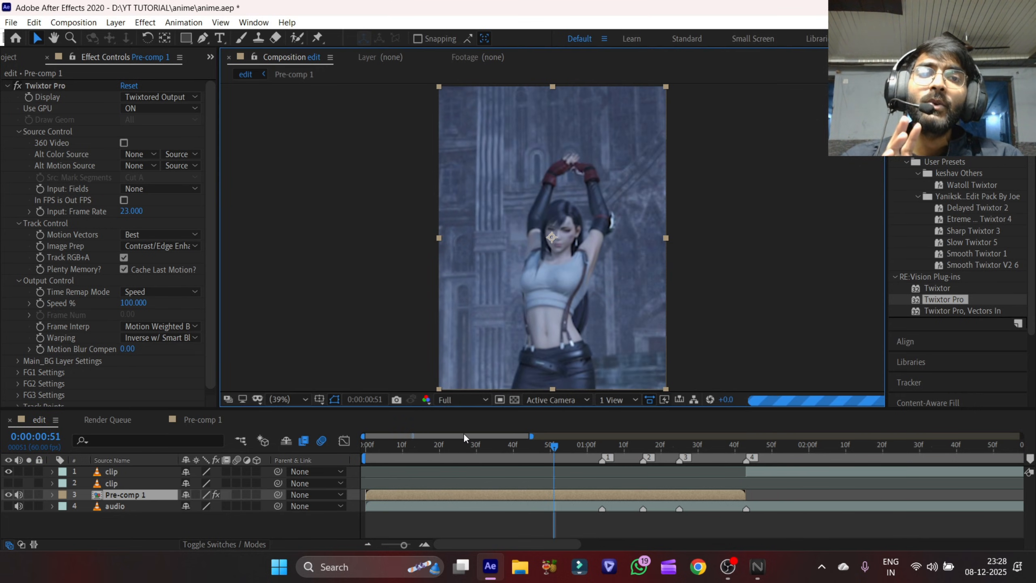
- Return the playhead to the start of the edit, keeping the Full preview resolution, and save the project
drag(491, 448, 303, 466)
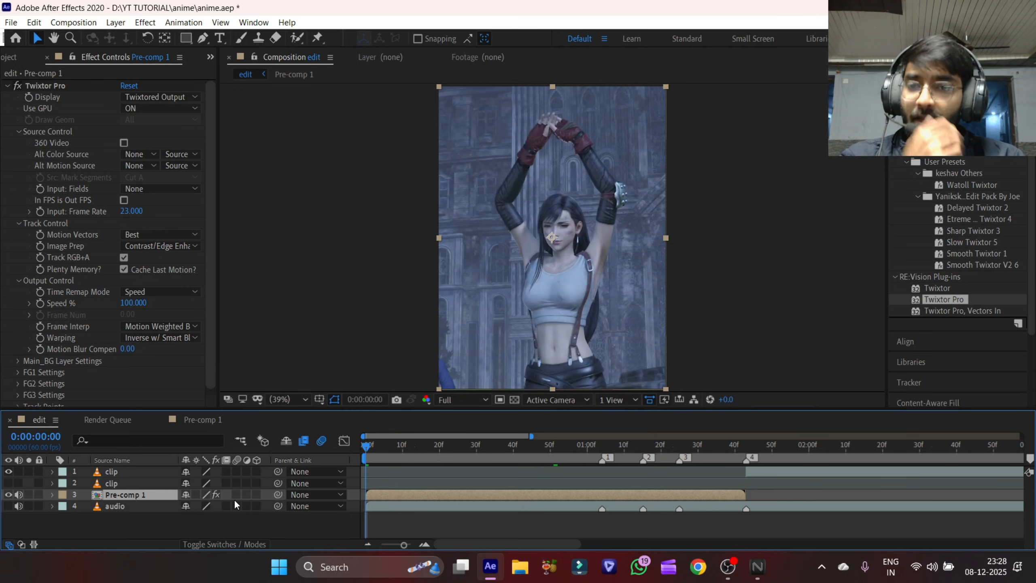
click(467, 399)
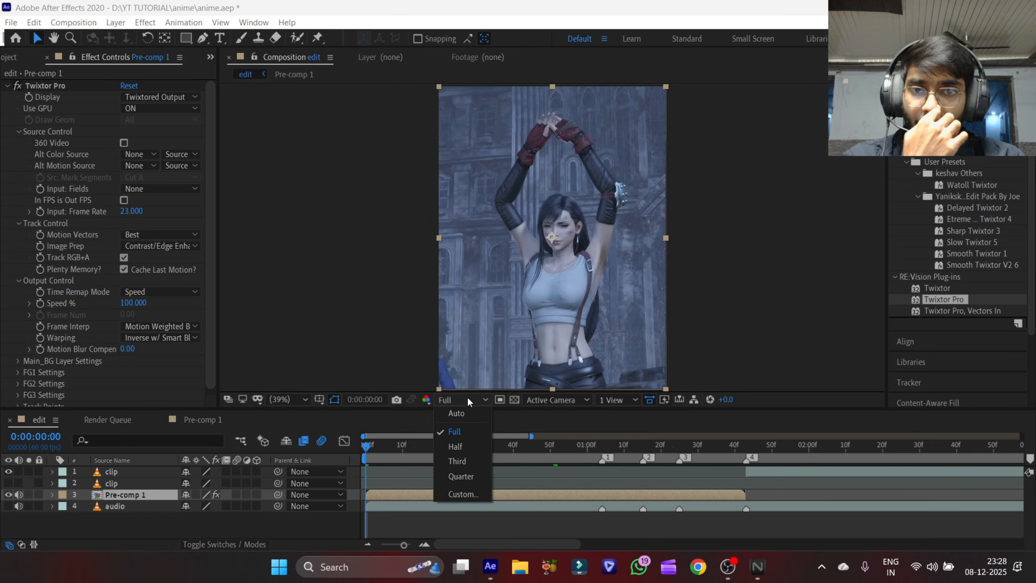
click(458, 439)
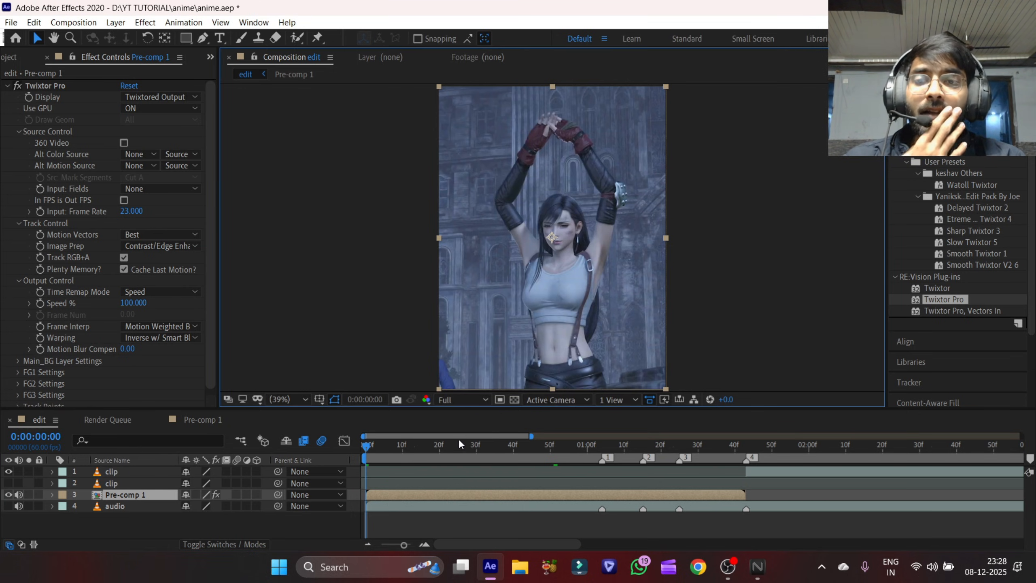
drag(458, 445, 318, 472)
key(ctrl+s)
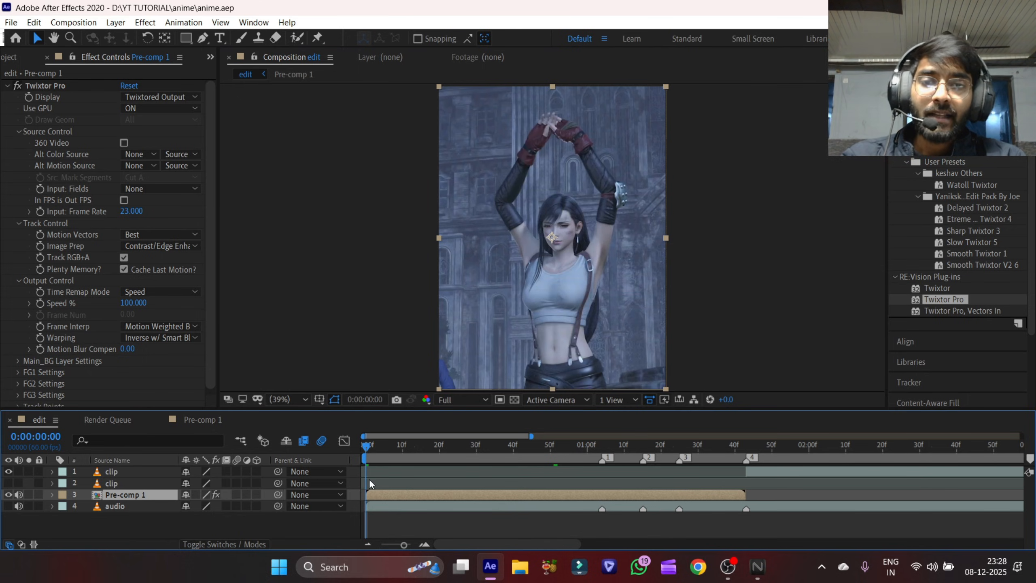
- End the work area at marker 4 and play back the smoothed opening section
drag(741, 444, 359, 466)
key(n)
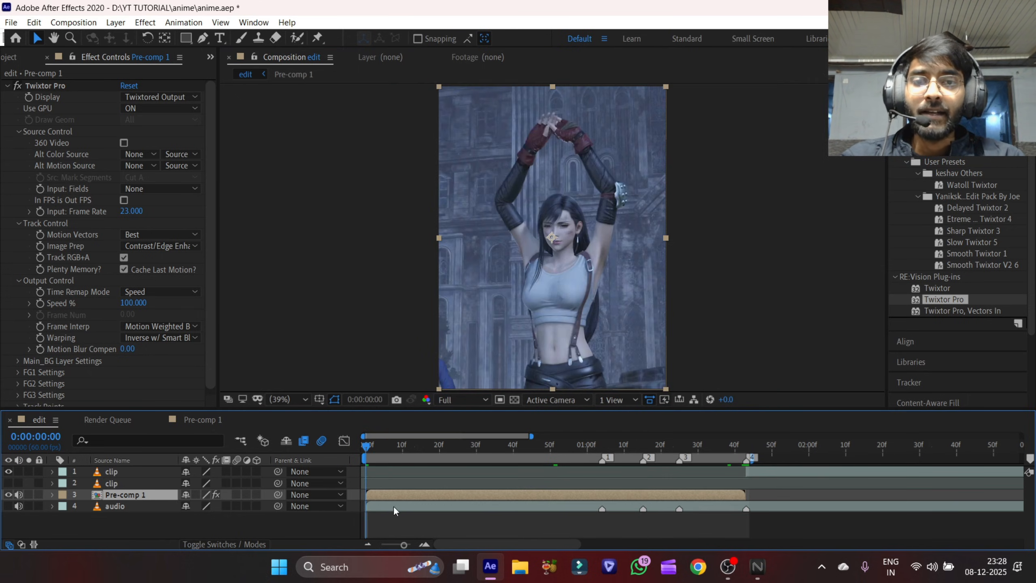
key(space)
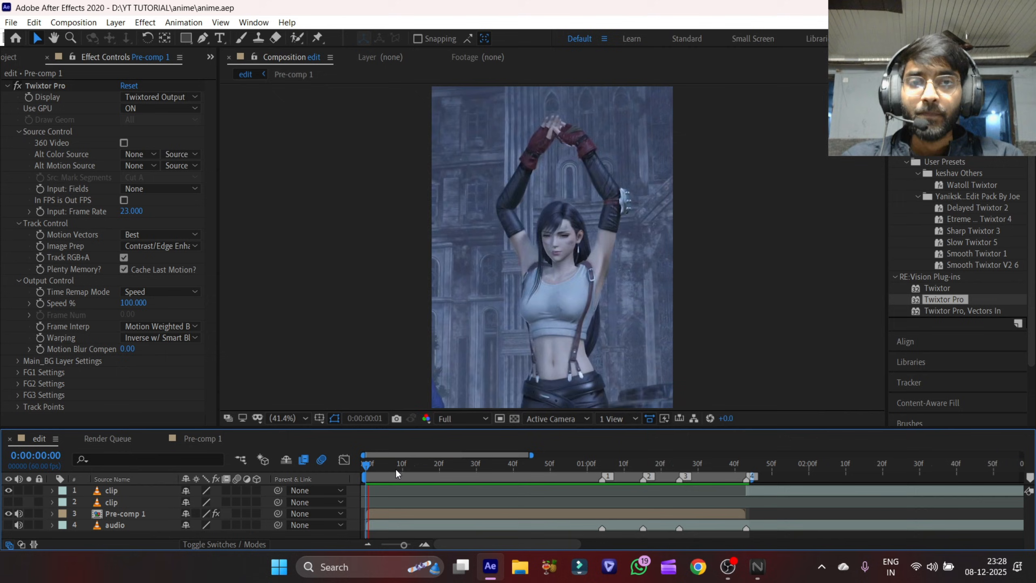
key(space)
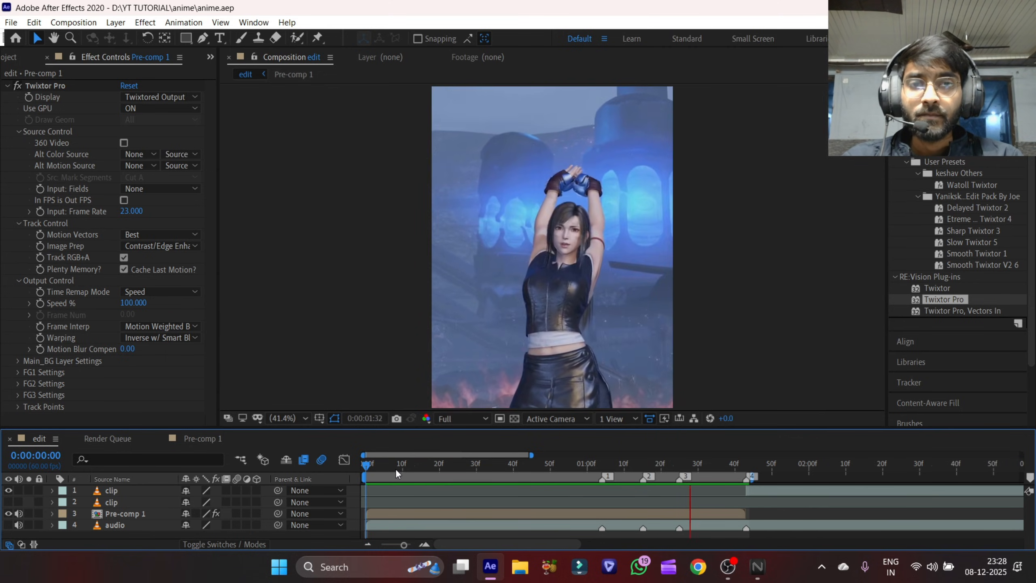
- Hide Pre-comp 1 and show the audio layer's video to view the reference, bring Pre-comp 1 back and save the project
click(8, 514)
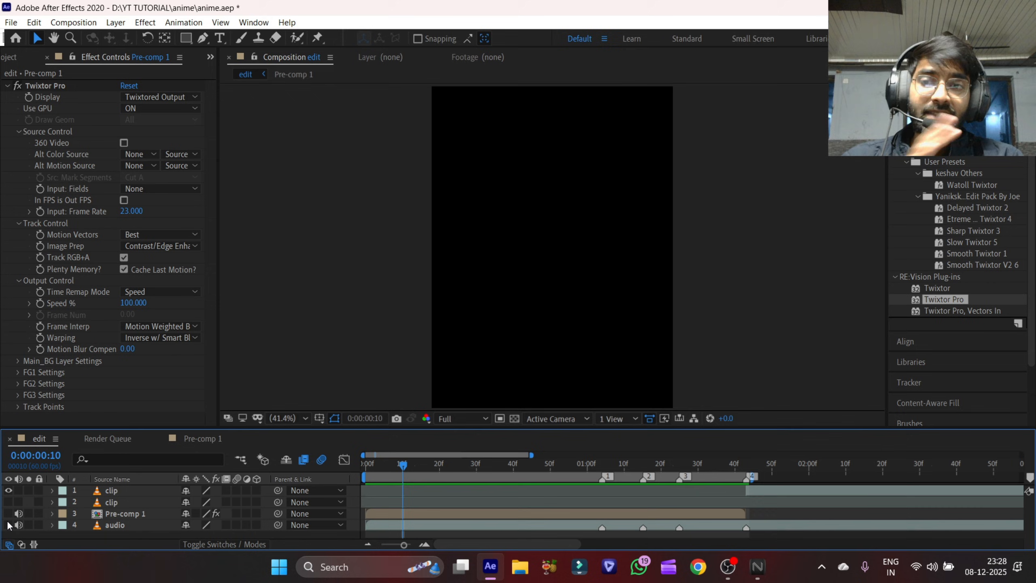
click(8, 525)
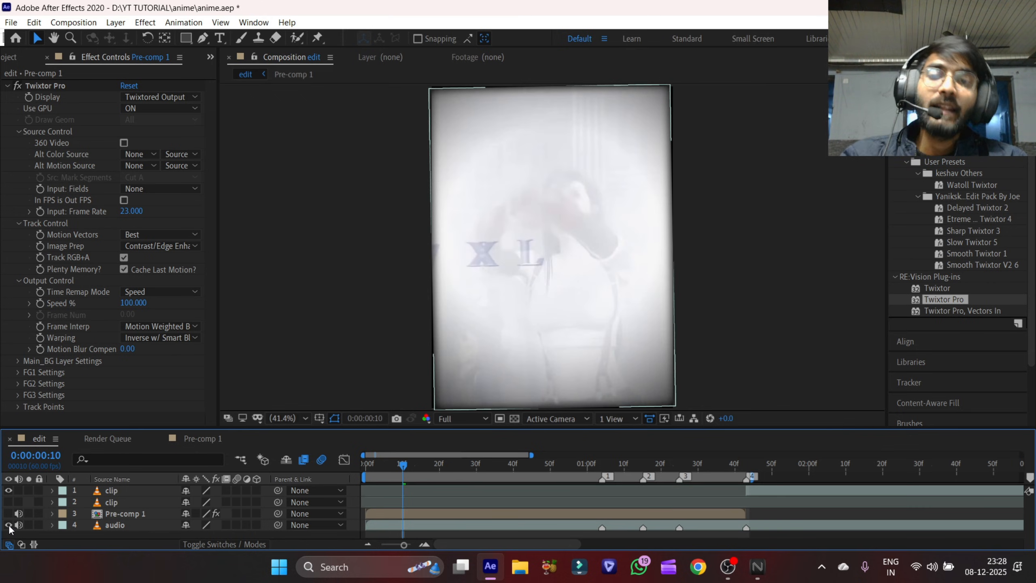
key(space)
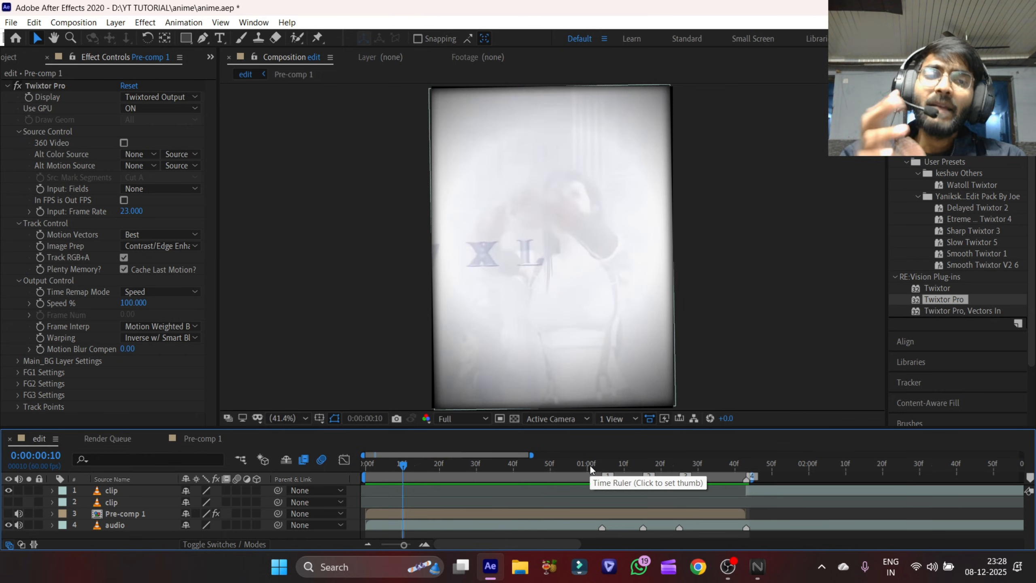
click(8, 513)
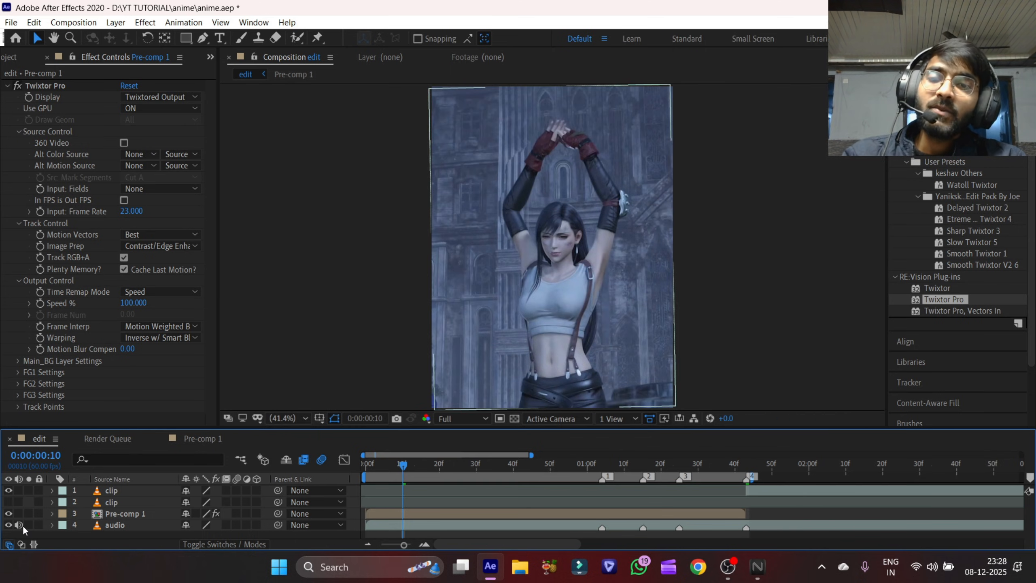
key(ctrl+s)
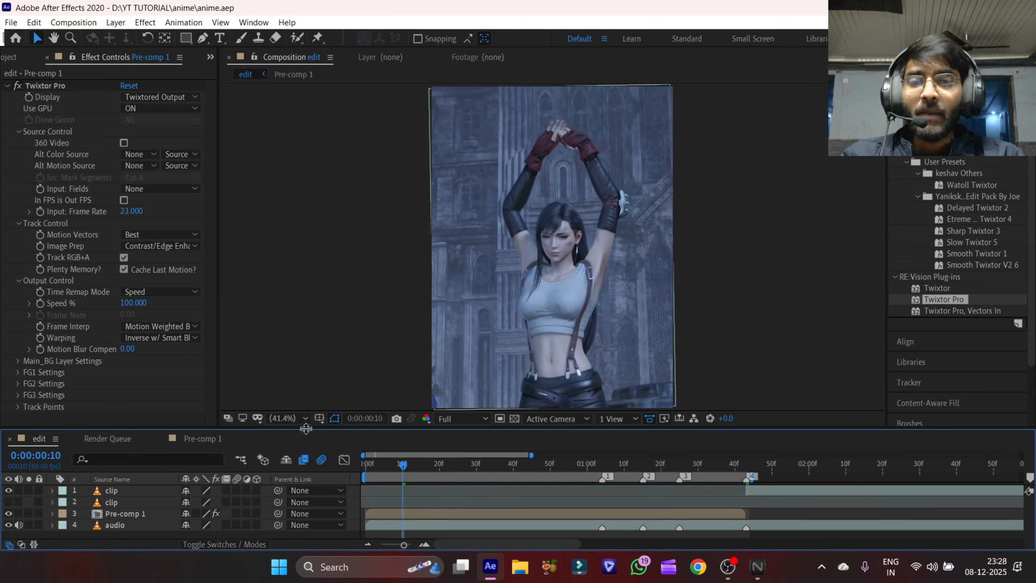
- Play and scrub the frames just after marker 4, and hide Pre-comp 1
drag(307, 429, 315, 367)
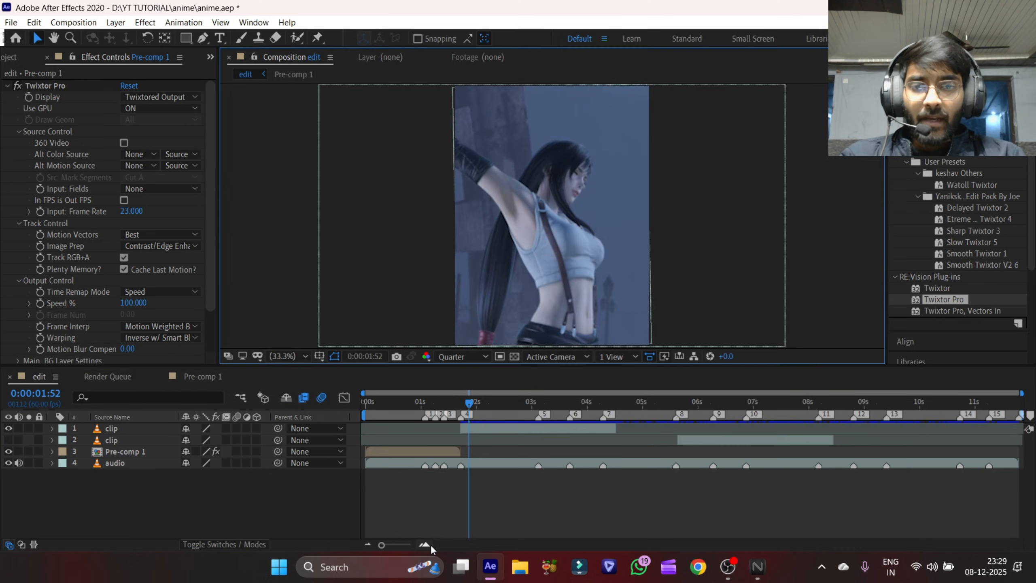
click(425, 543)
click(426, 544)
click(425, 544)
key(space)
key(space)
mouse_move(421, 403)
mouse_down()
mouse_move(402, 416)
mouse_move(477, 404)
mouse_up()
click(8, 451)
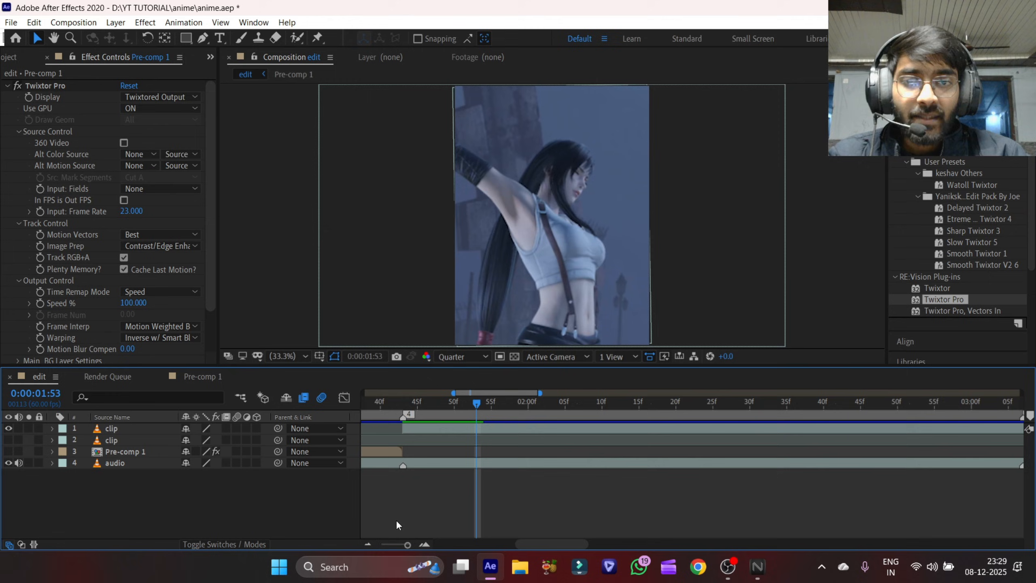
- Time-stretch both remaining clip layers to a new duration of 0:00:05:49, holding the layer in-point
drag(406, 544, 381, 545)
click(515, 426)
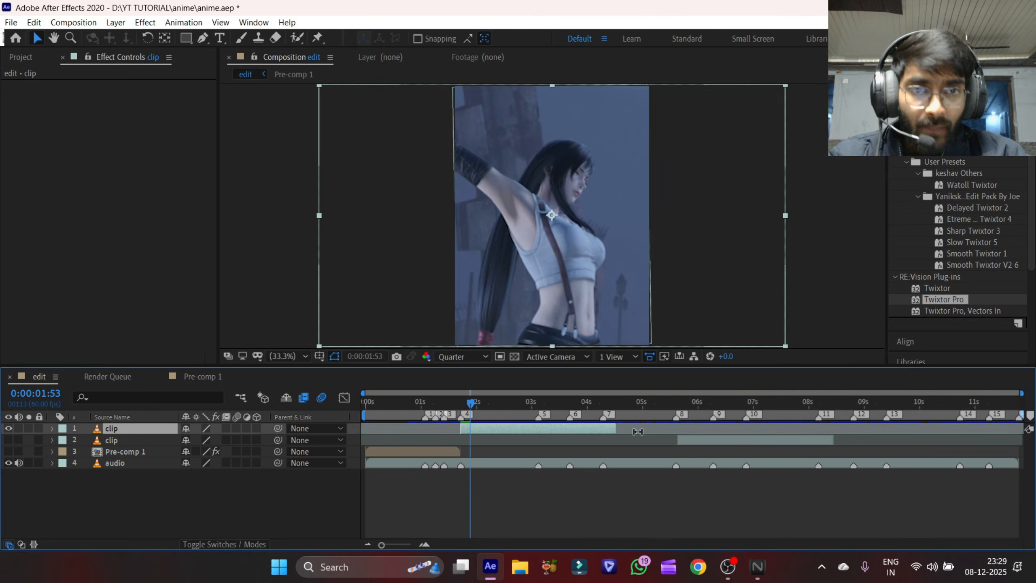
shift+click(675, 438)
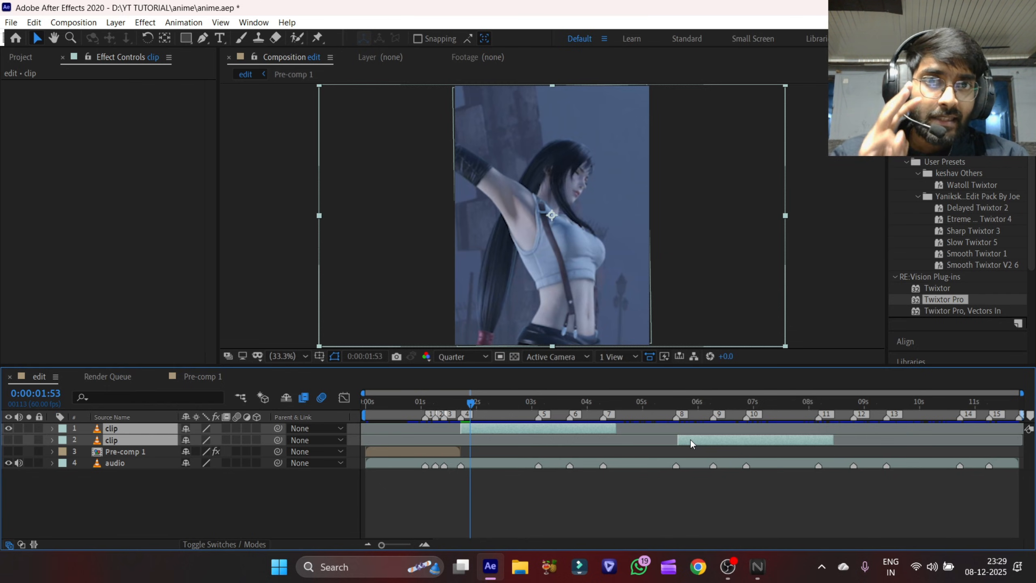
right_click(566, 431)
mouse_move(637, 131)
click(729, 157)
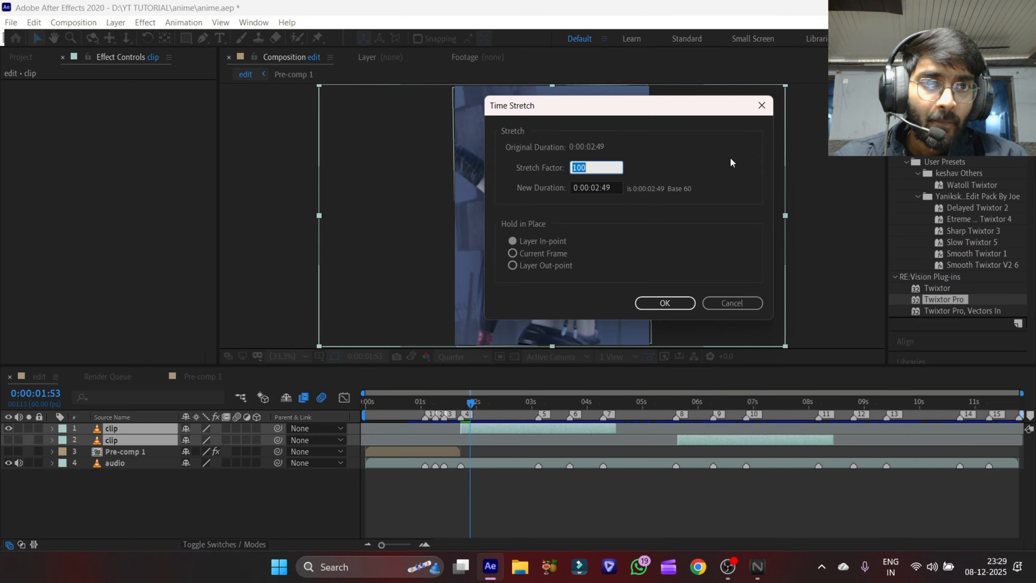
click(596, 188)
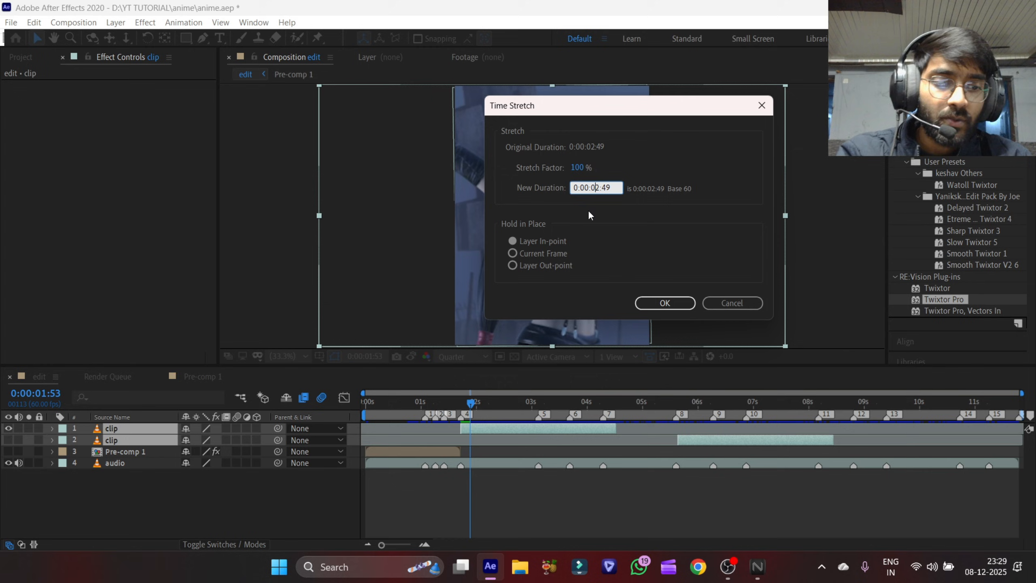
key(Delete)
text(5)
key(Return)
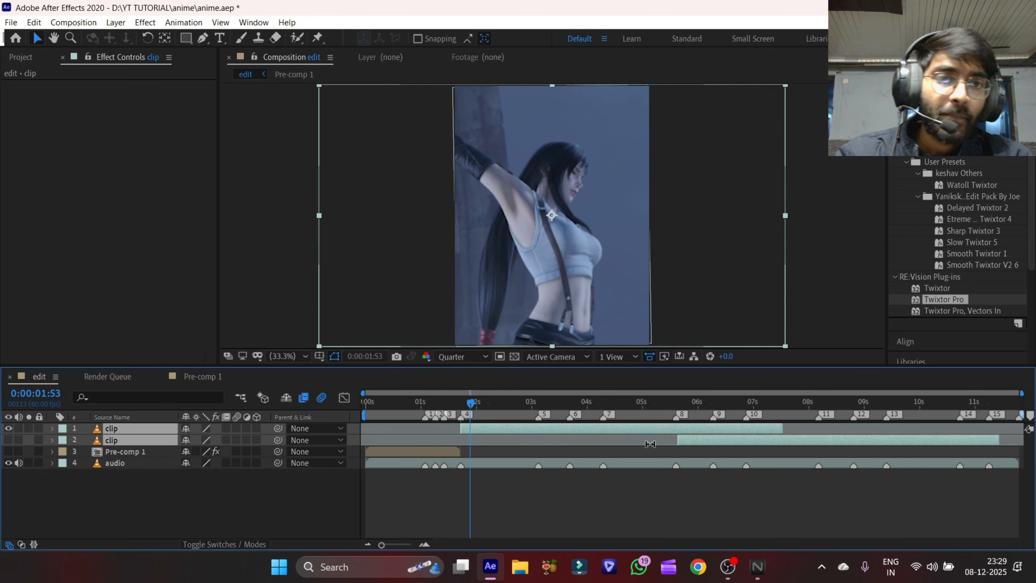
click(643, 482)
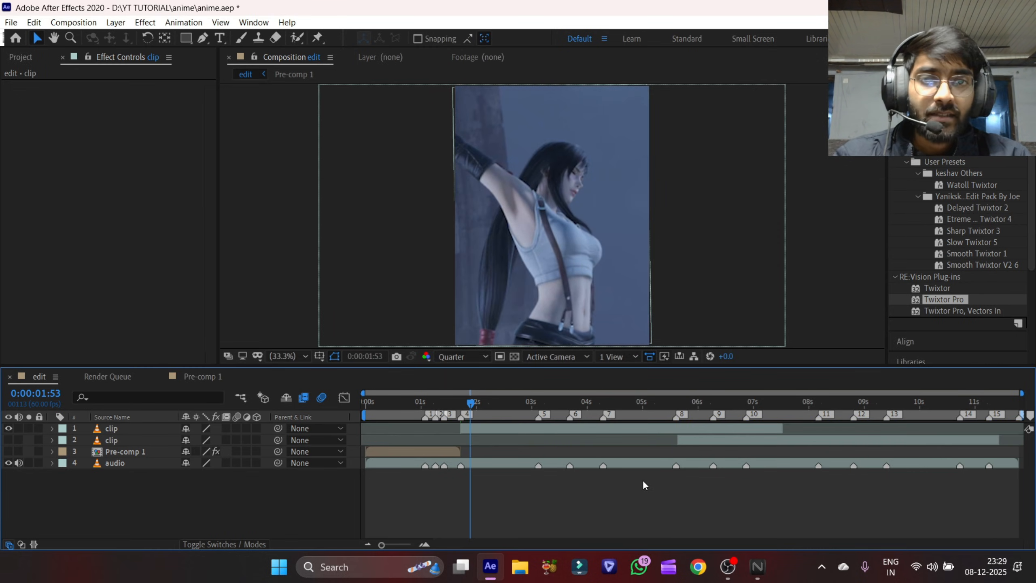
- Try a time stretch of 0:00:05:20 on both clip layers
click(517, 429)
ctrl+click(732, 439)
right_click(713, 433)
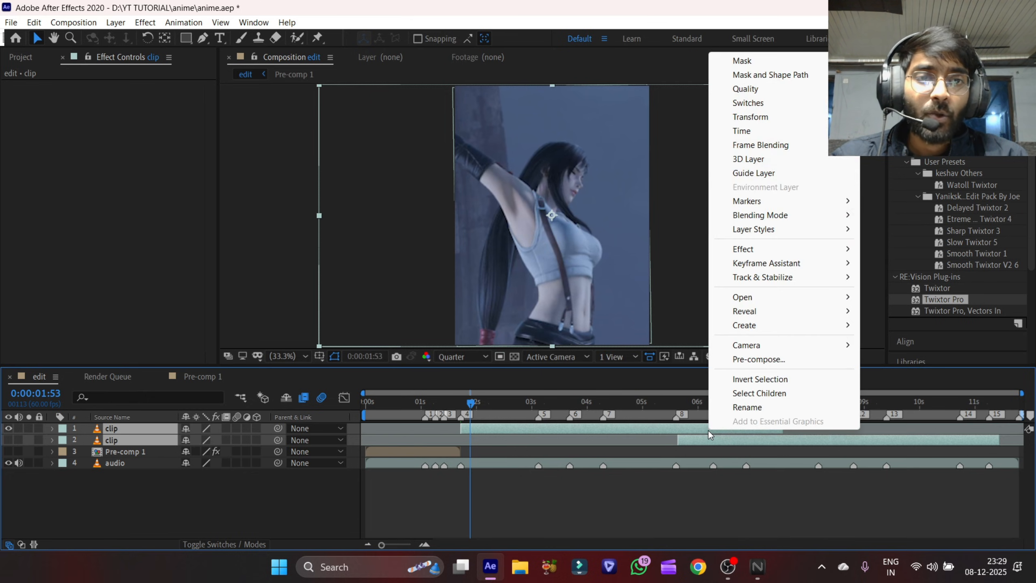
mouse_move(763, 134)
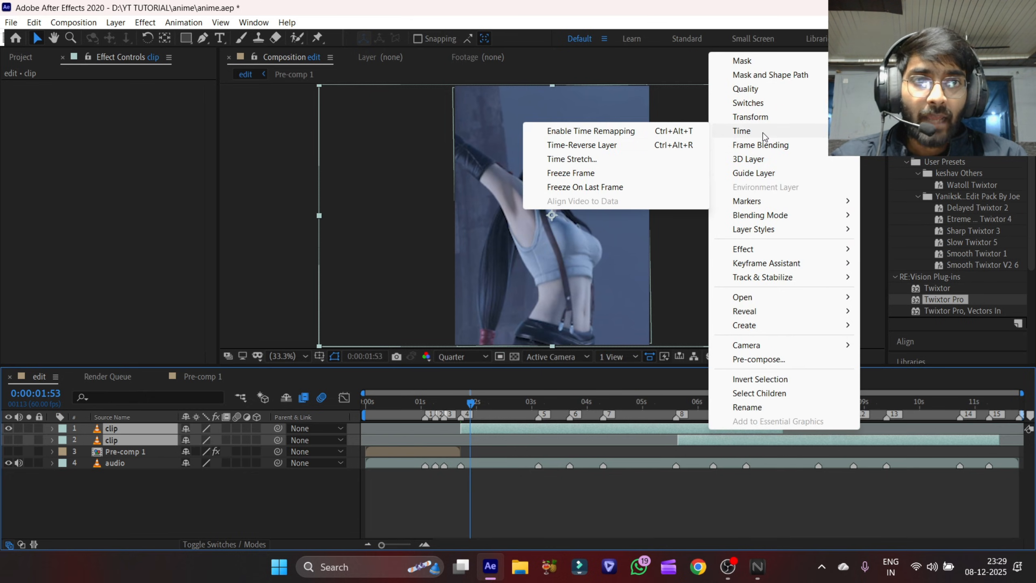
click(669, 160)
click(598, 188)
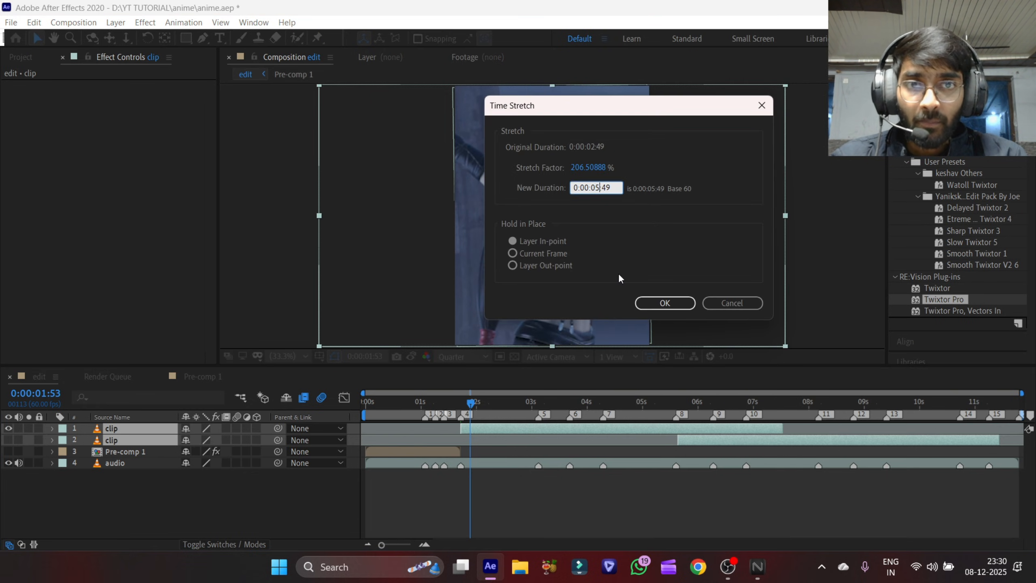
key(BackSpace)
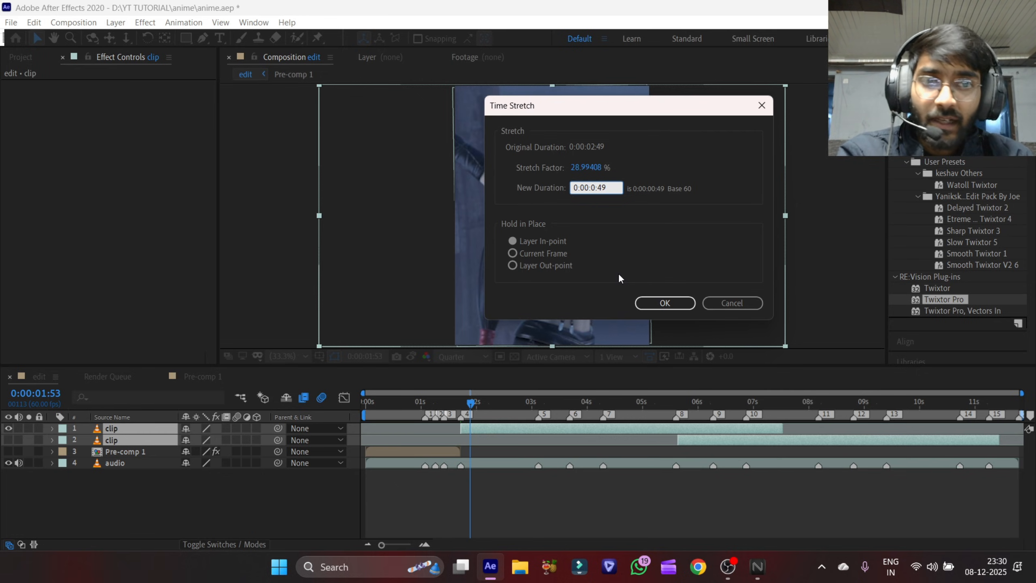
text(4)
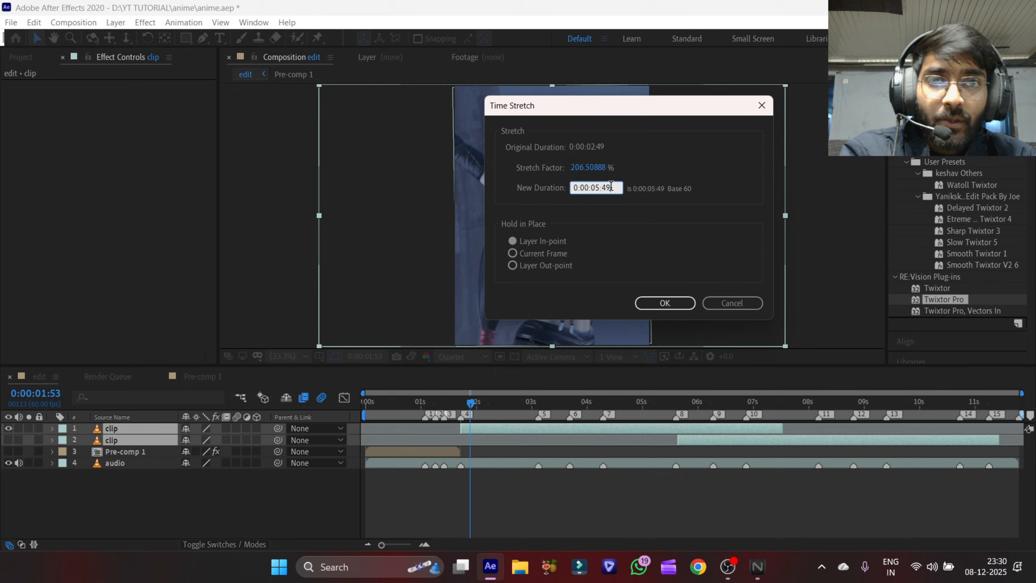
key(Delete)
key(Delete)
text(20)
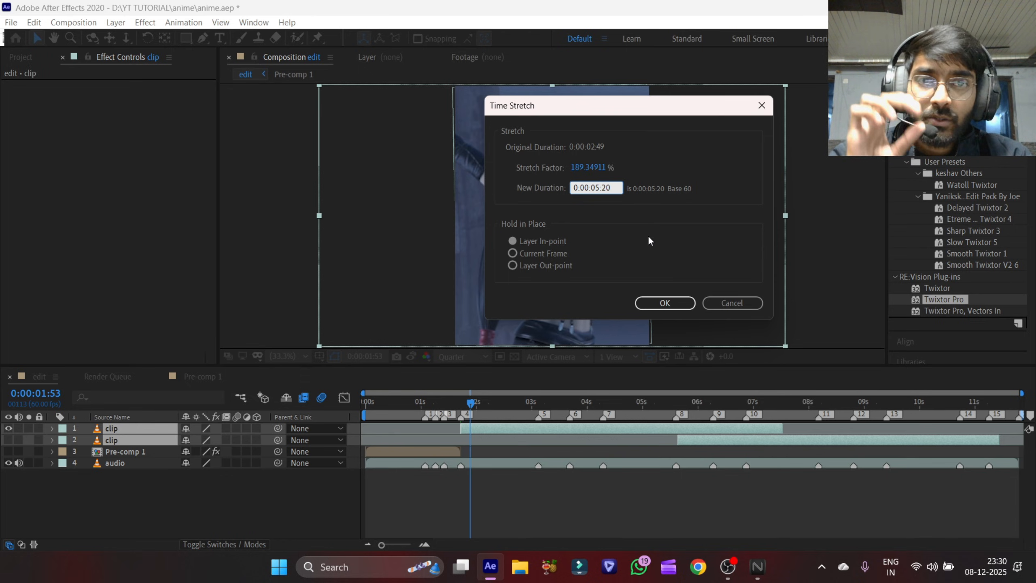
click(669, 303)
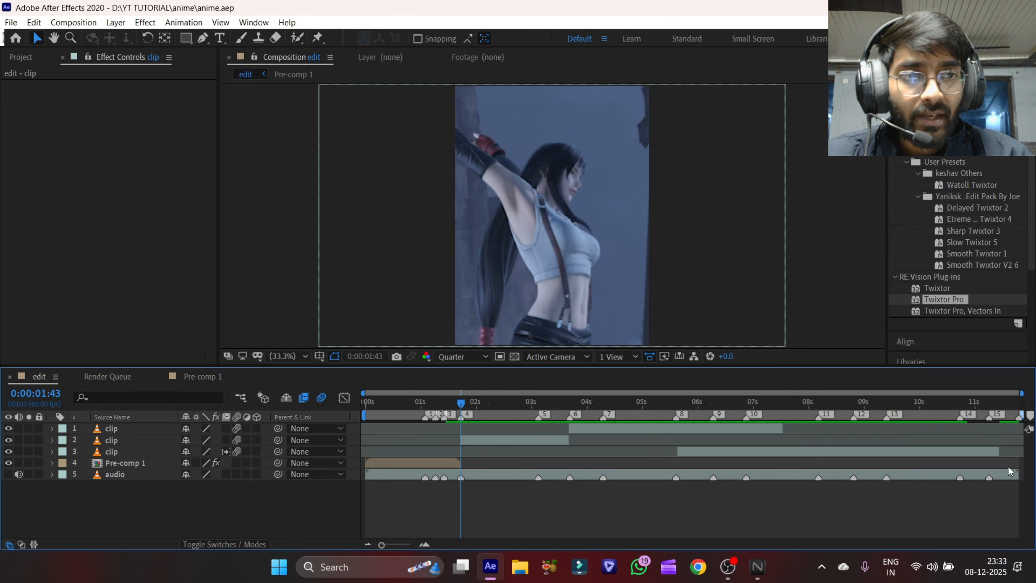
- Undo the last edits back to before the first clip was split at marker 6
key(ctrl+z)
key(ctrl+z)
key(ctrl+z)
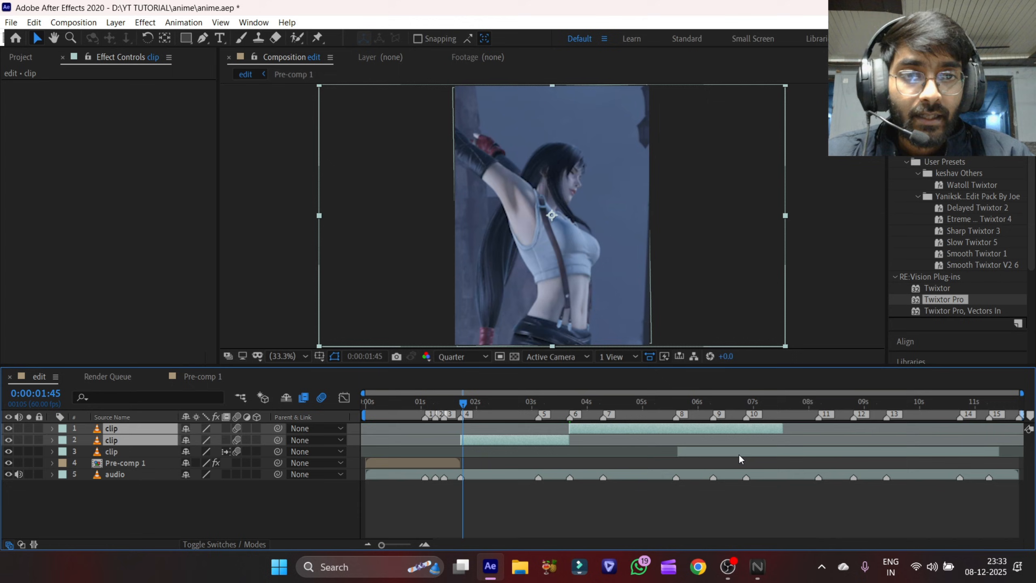
key(ctrl+z)
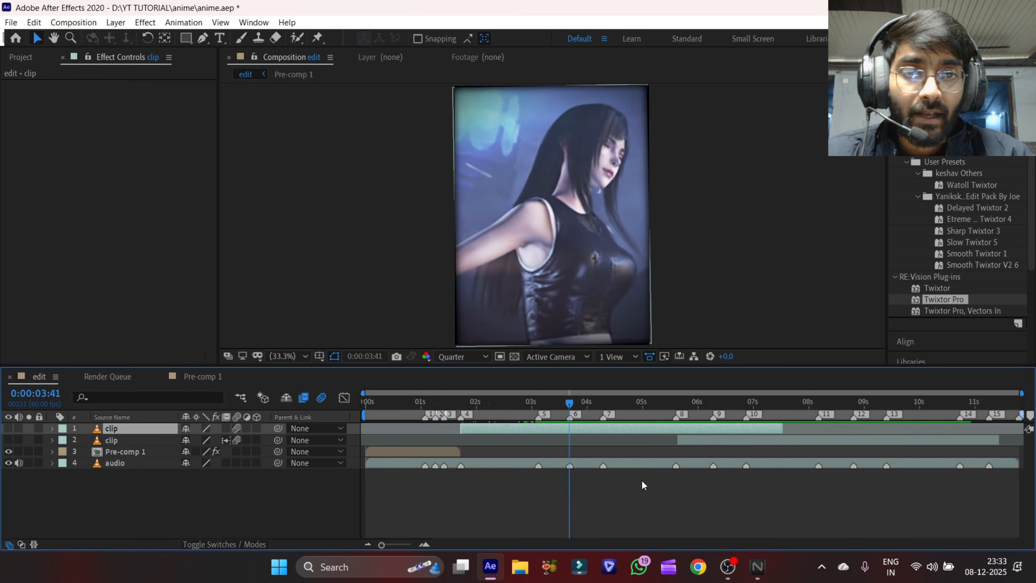
- Select the stretched clip that starts at marker 4 and scrub to the end of the edit at 0:00:11:47
shift+click(694, 440)
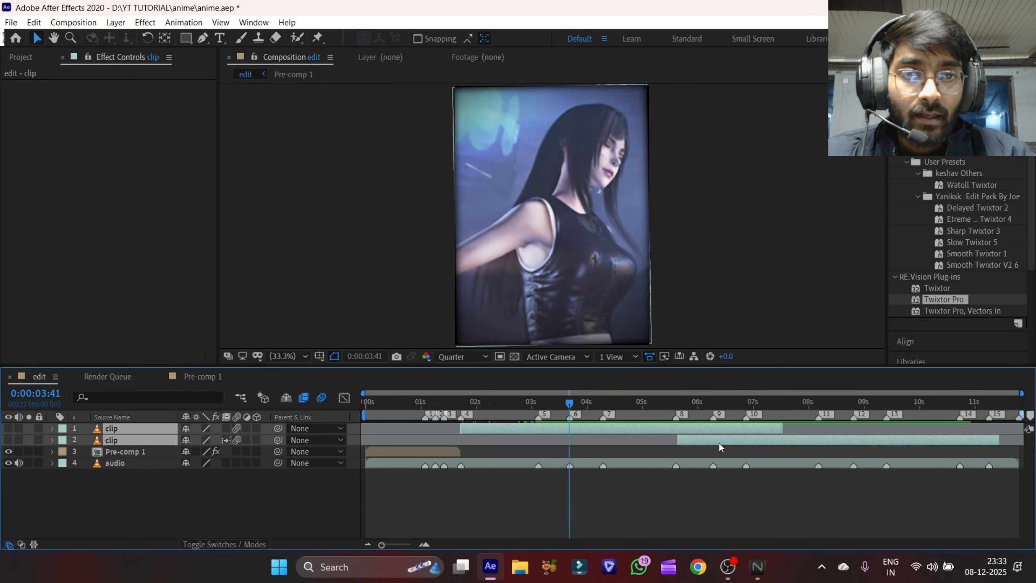
click(731, 446)
click(784, 429)
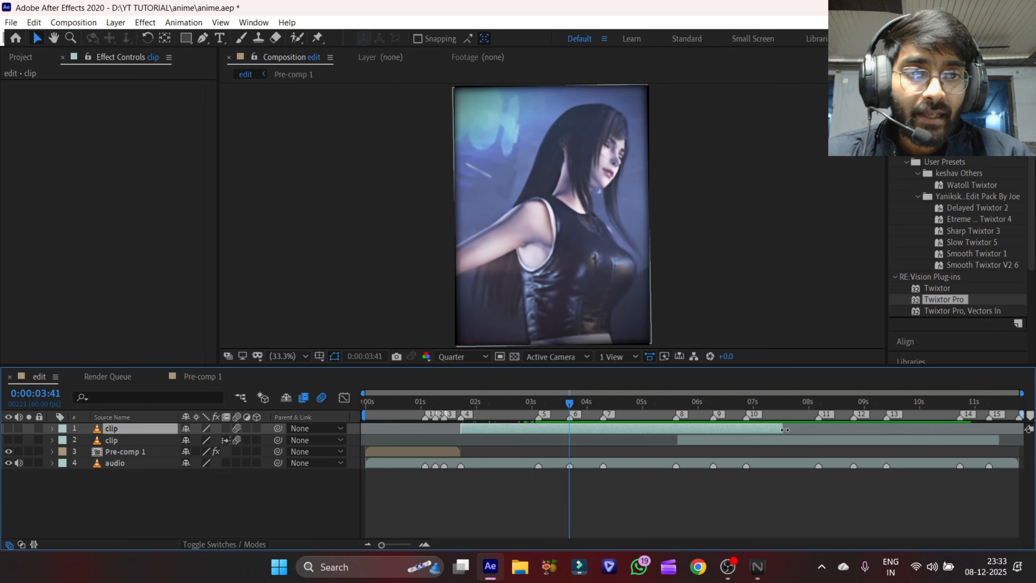
drag(779, 406, 1019, 409)
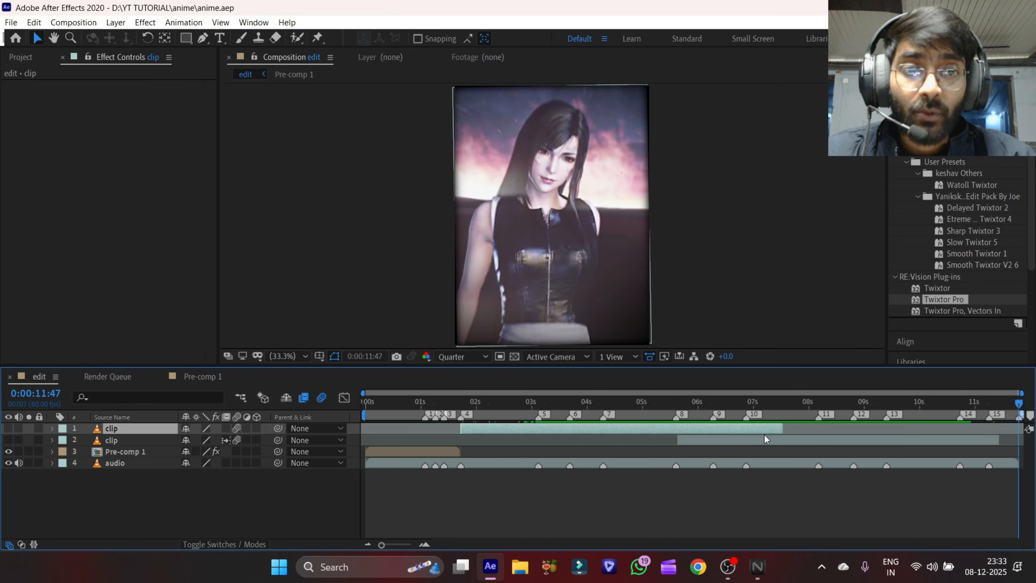
- Align the second clip's start with marker 4 and time-stretch both clip layers, setting the new duration's seconds to 12 while holding the layer in-point
drag(758, 439, 540, 439)
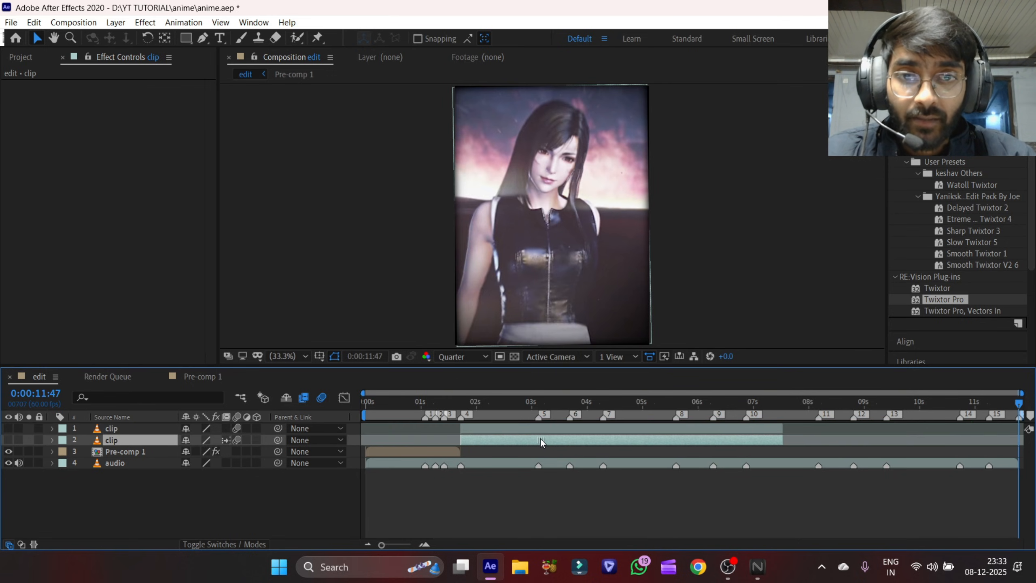
key(i)
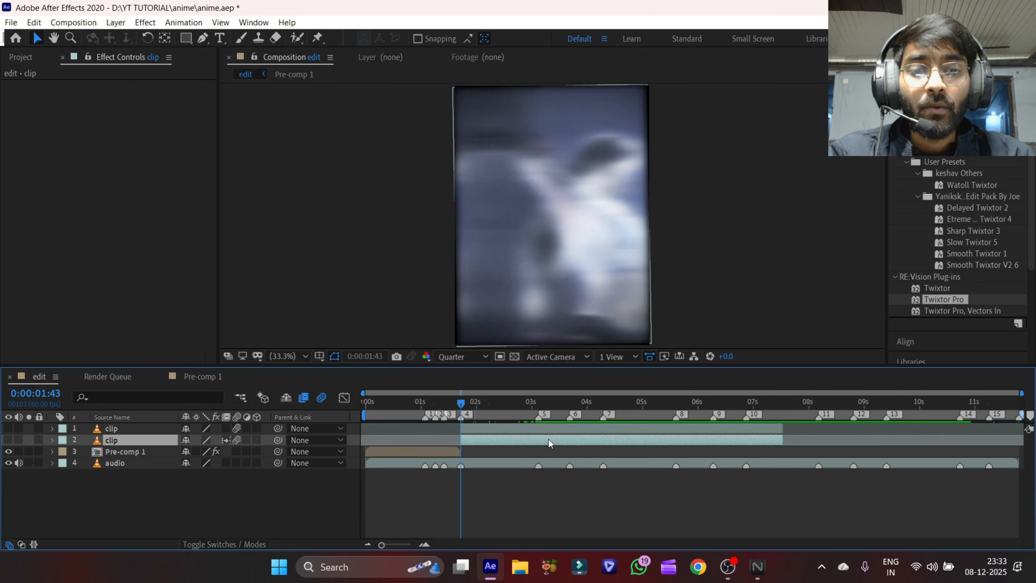
click(550, 428)
shift+click(556, 441)
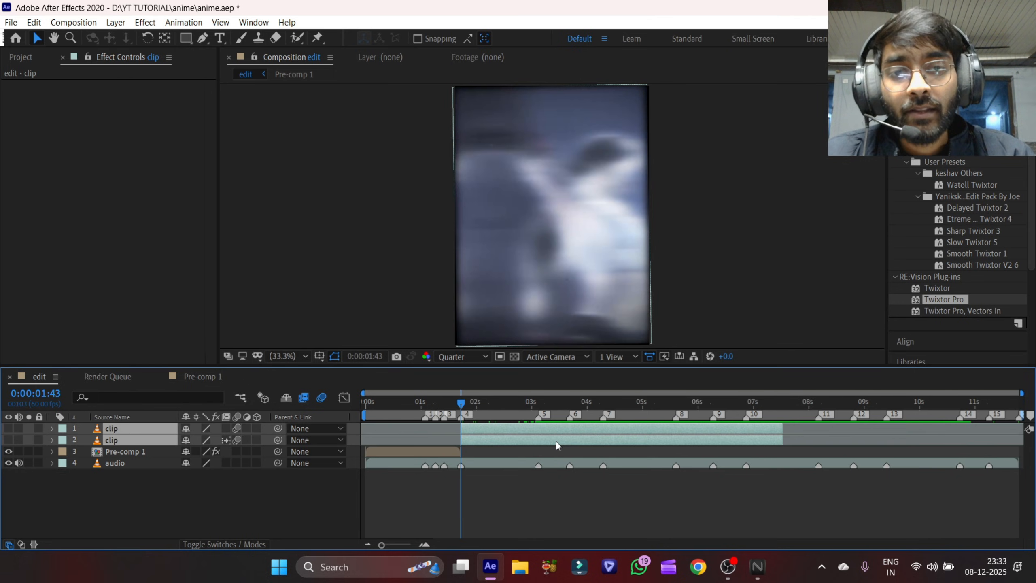
right_click(556, 435)
mouse_move(591, 135)
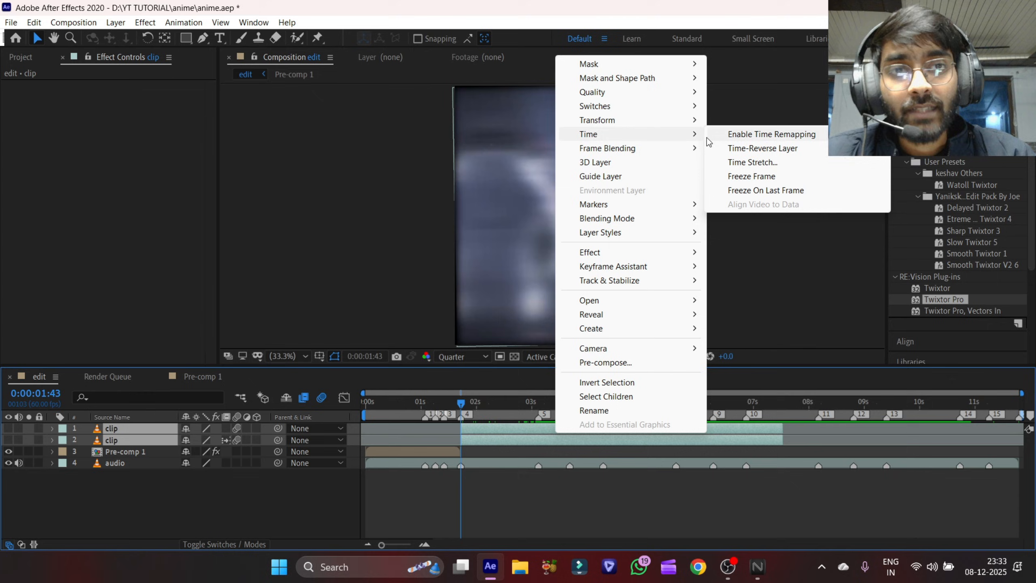
click(746, 163)
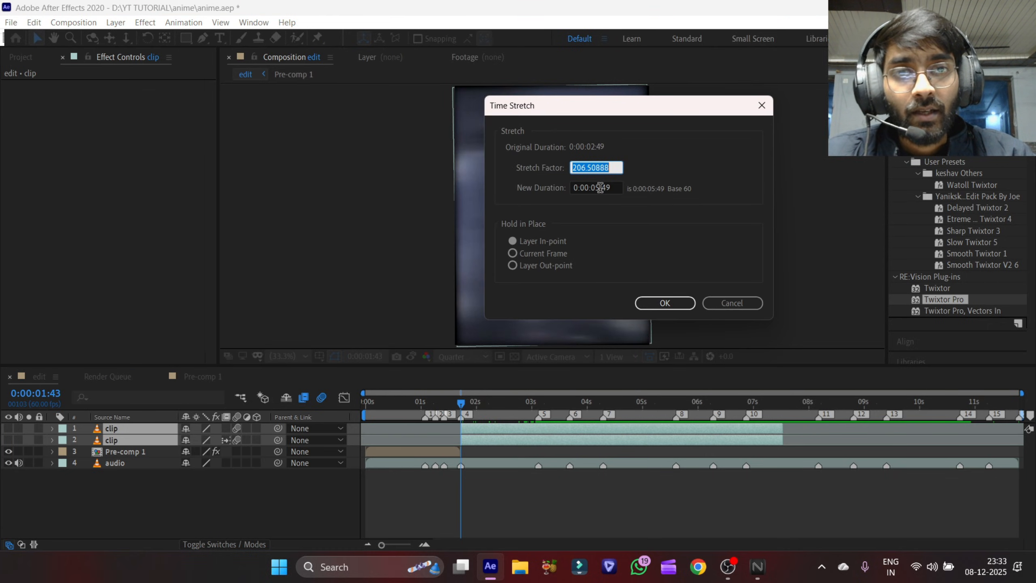
double_click(601, 188)
key(BackSpace)
key(BackSpace)
text(12)
key(Return)
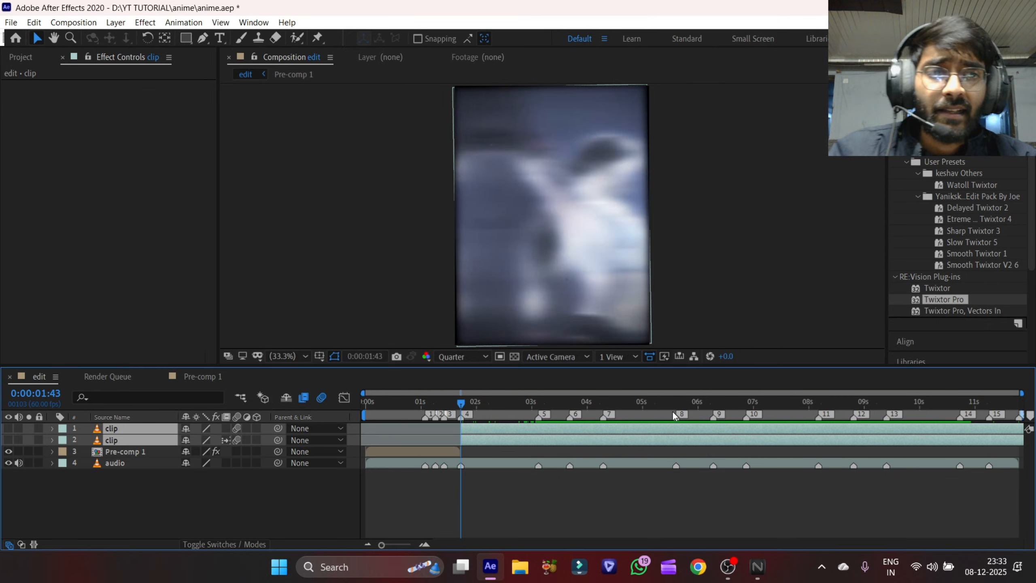
- Toggle the top clip layer's visibility around marker 5 to compare its frame with the reference edit
click(199, 446)
drag(8, 429, 8, 439)
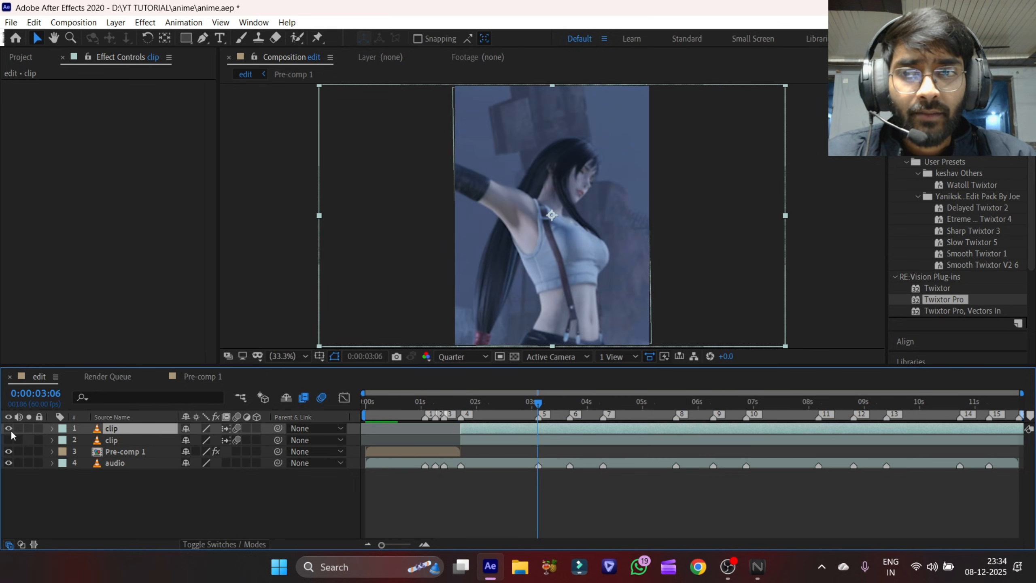
click(9, 429)
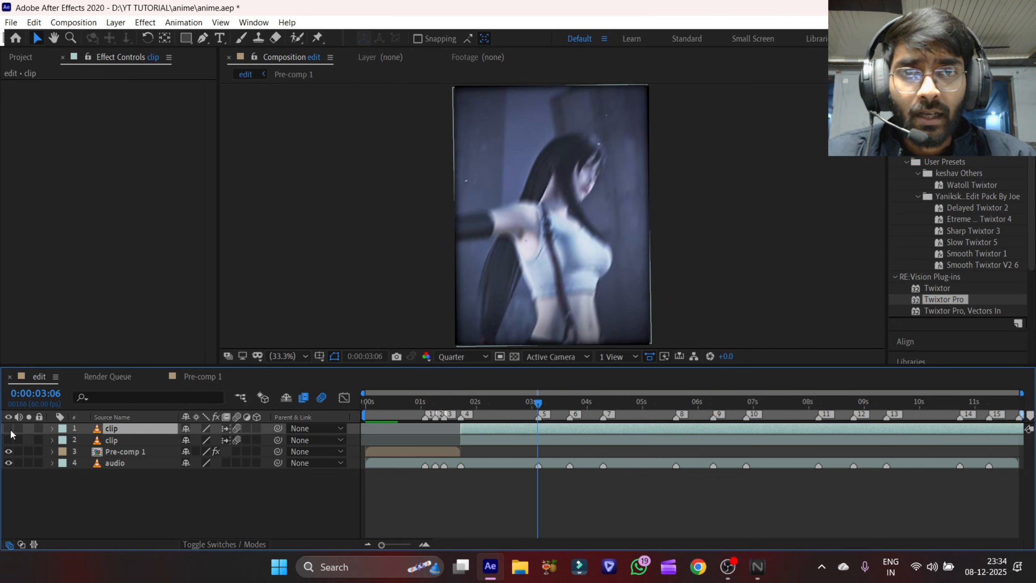
click(10, 430)
click(9, 430)
key(space)
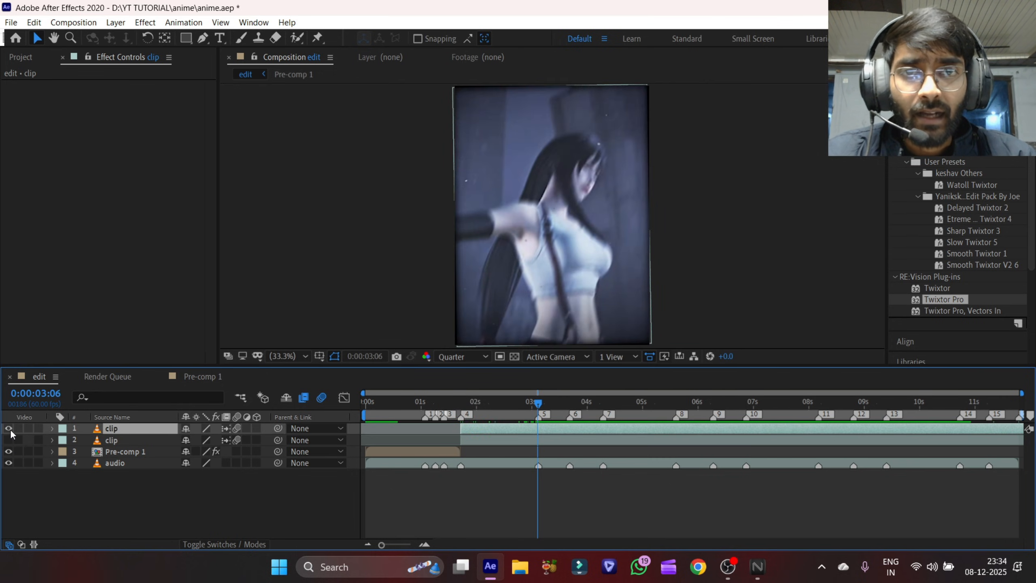
- Split the top clip layer at markers 6 and 7 and delete the segment between them
click(424, 545)
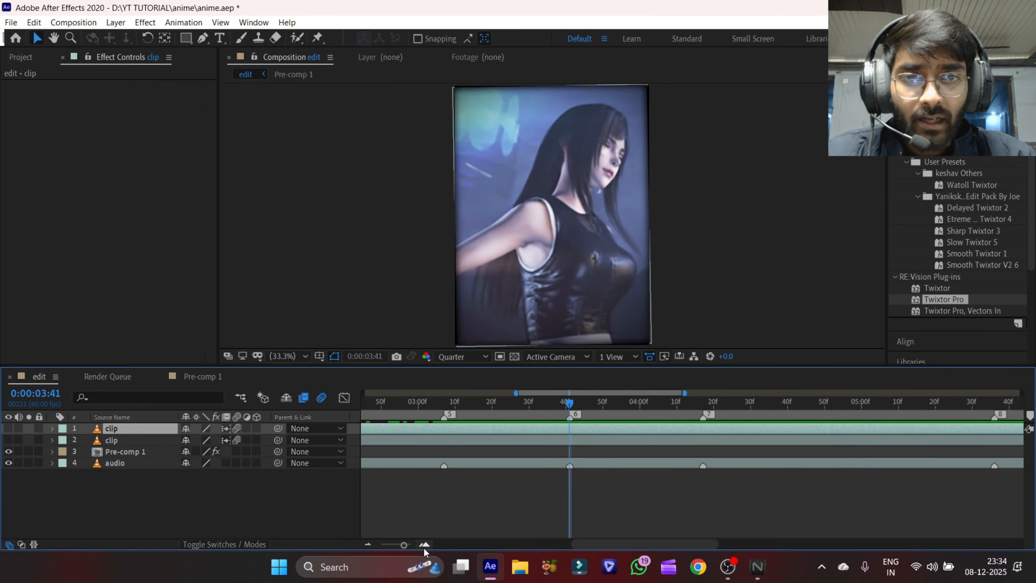
key(ctrl+shift+d)
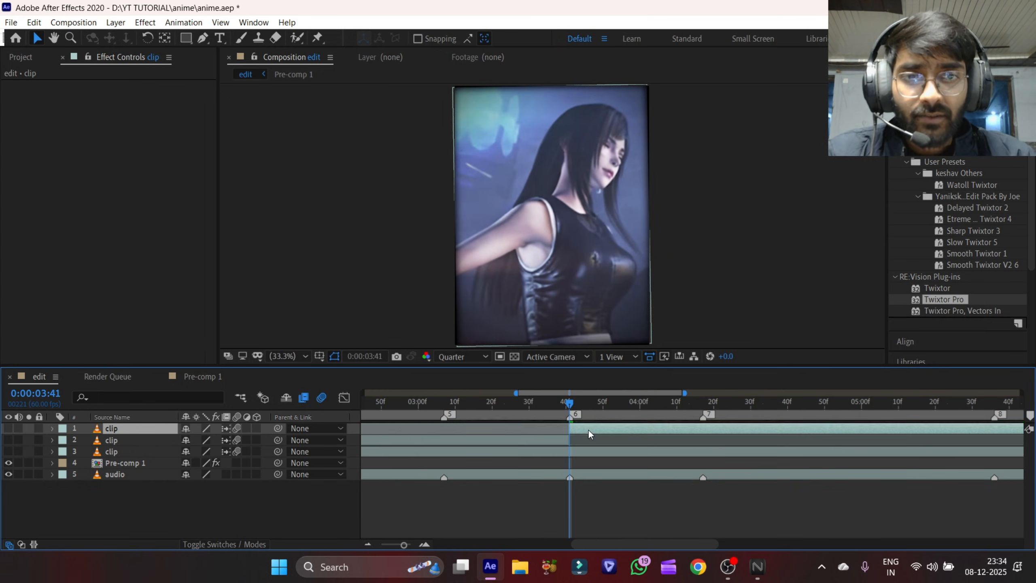
drag(661, 403, 703, 440)
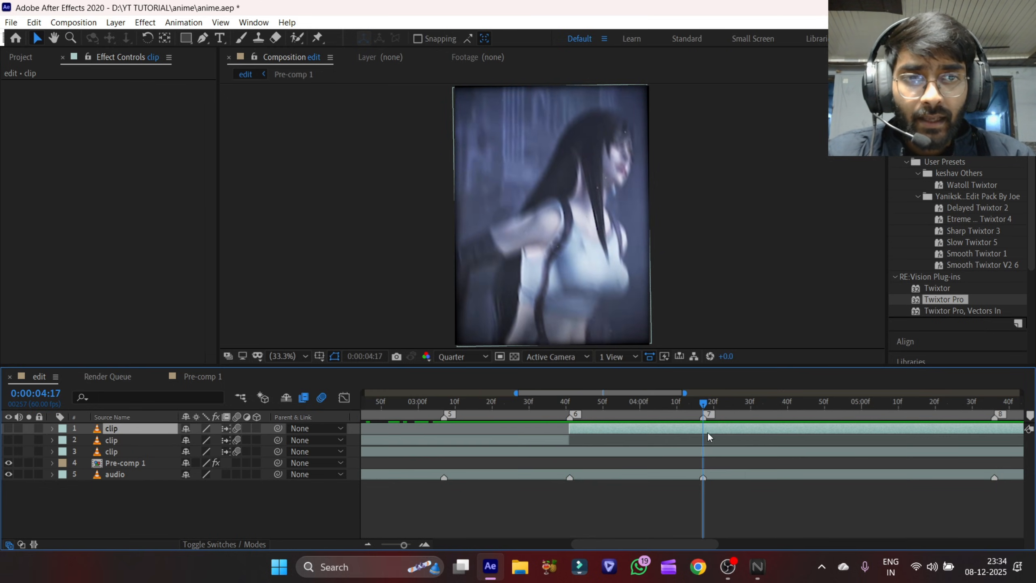
key(ctrl+shift+d)
click(684, 439)
key(Delete)
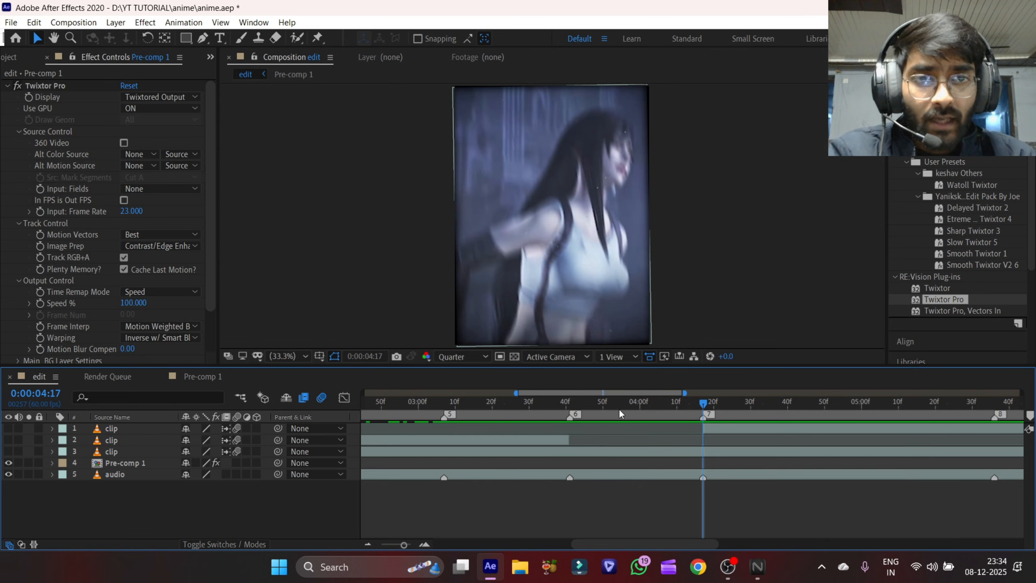
- Make all three clip layers visible and check the lower clip in the gap between markers 6 and 7
mouse_move(618, 408)
mouse_down()
mouse_move(572, 416)
mouse_move(614, 407)
mouse_up()
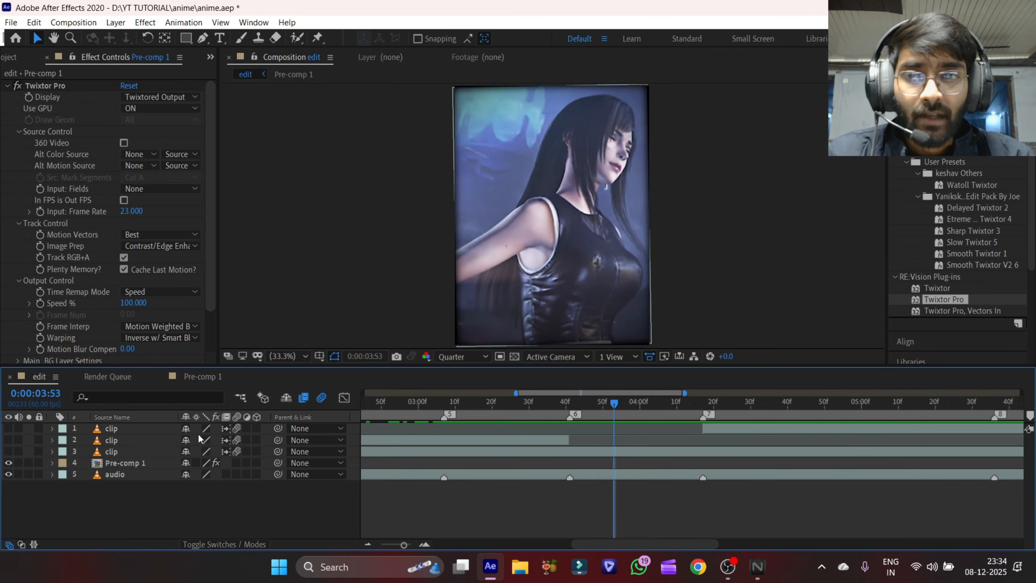
click(8, 451)
drag(8, 439, 8, 428)
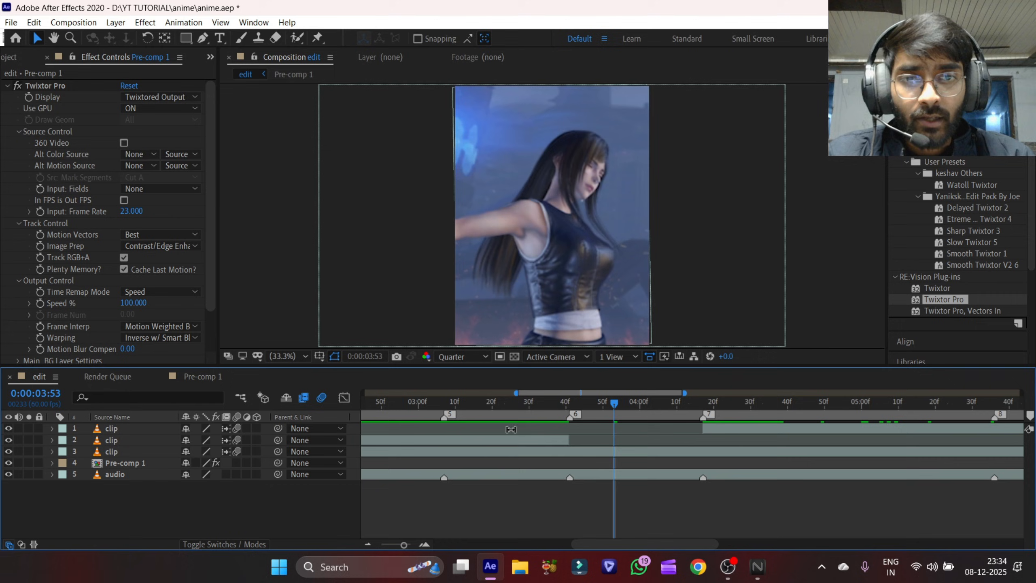
drag(615, 415, 643, 416)
click(8, 451)
click(8, 451)
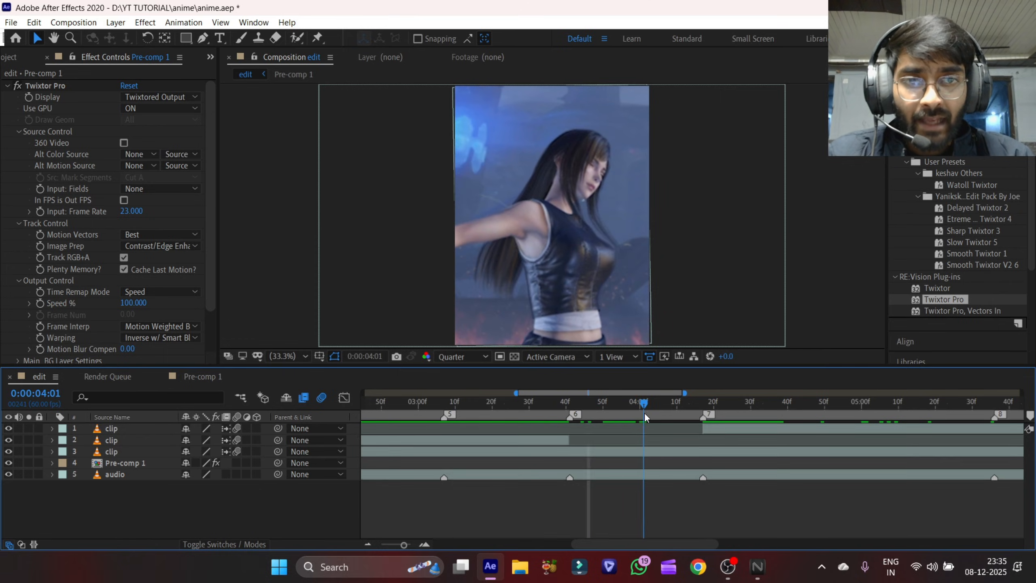
- Give the lower, unsplit clip layer a purple label color
click(644, 451)
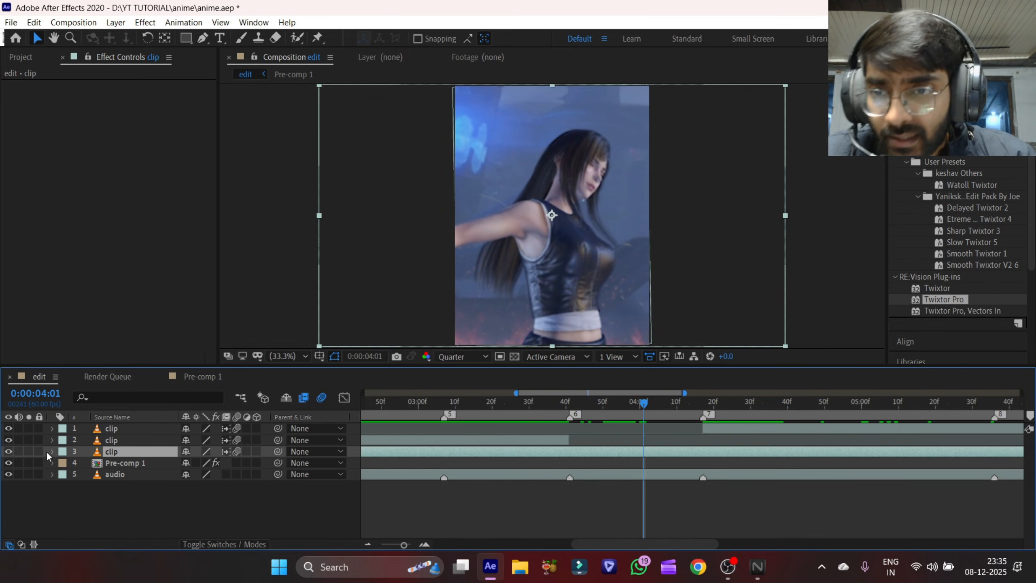
click(58, 453)
click(94, 363)
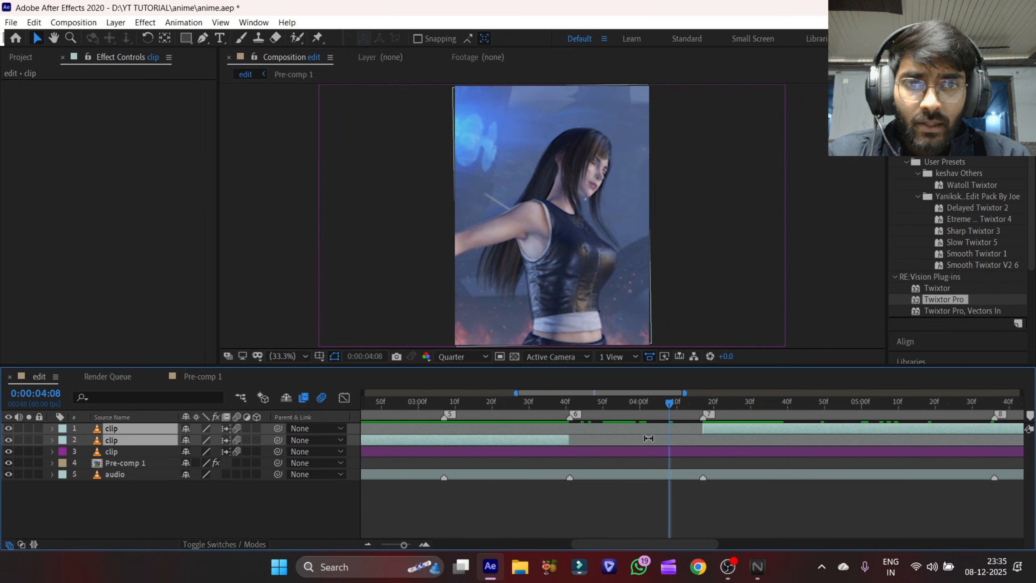
- Try a teal label color on the two remaining segments of the split clip
click(528, 403)
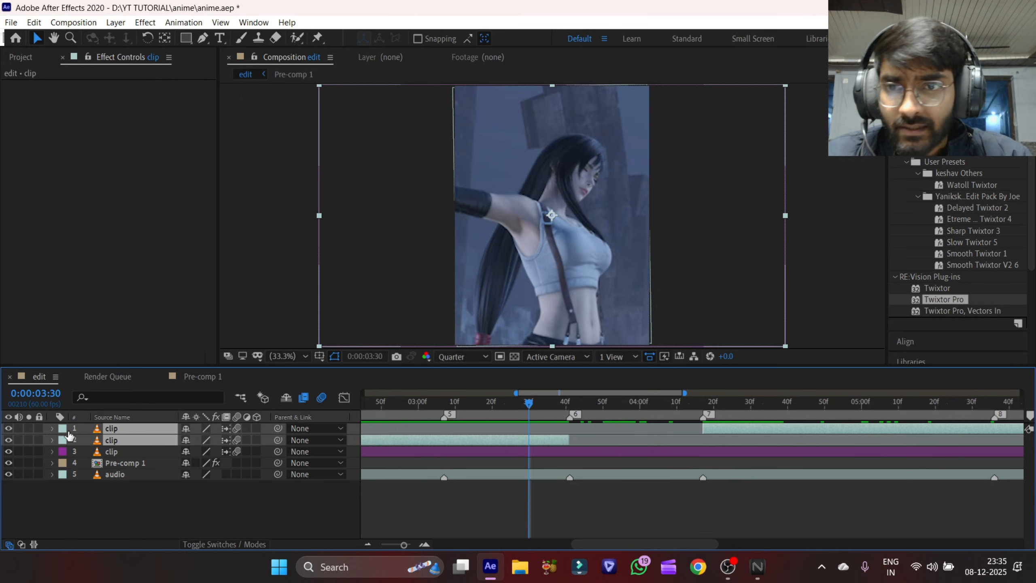
click(65, 429)
click(107, 252)
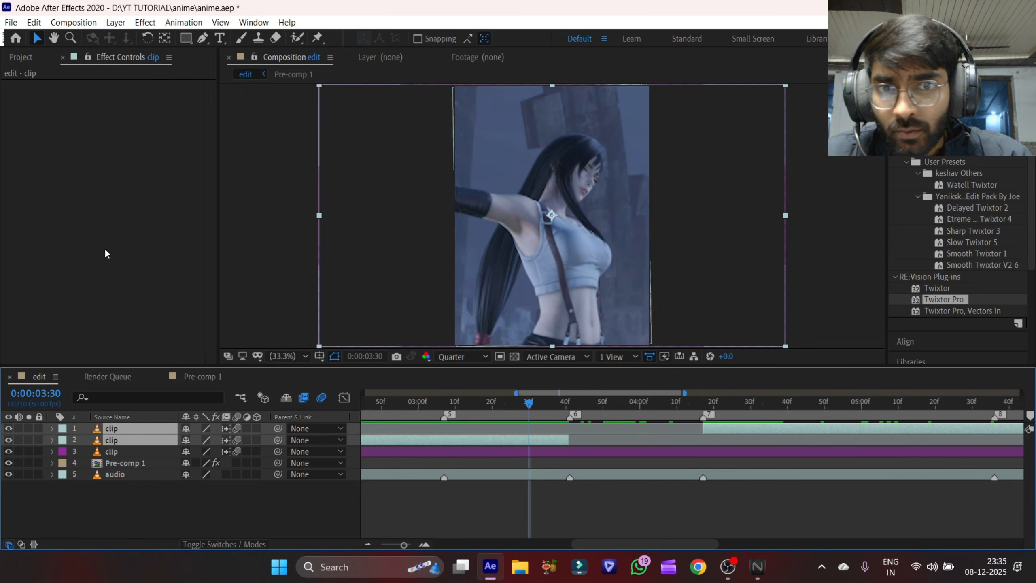
click(577, 427)
shift+click(583, 439)
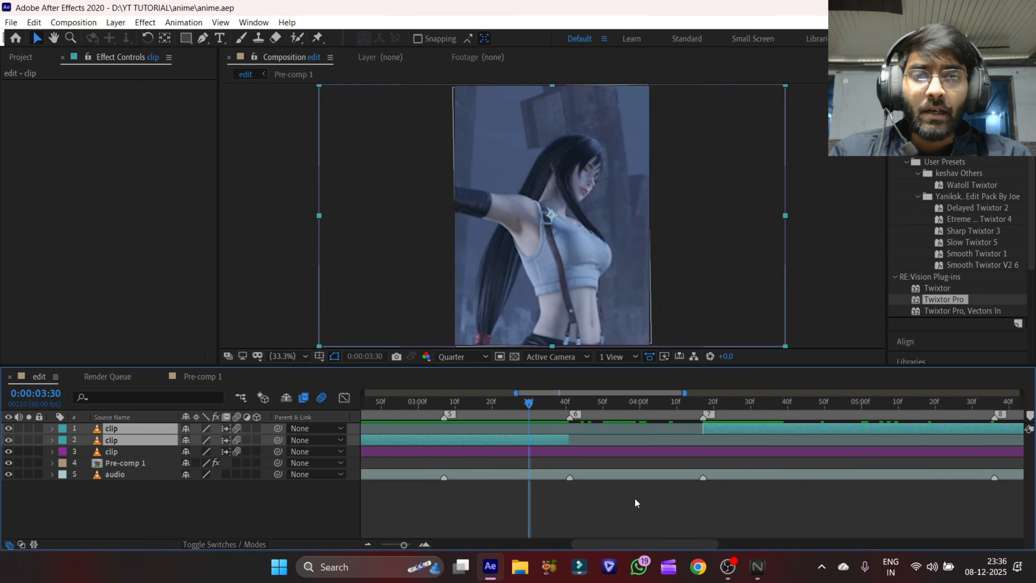
- Undo the last label color change on the two split clip segments
click(635, 498)
scroll(617, 542, left, 4)
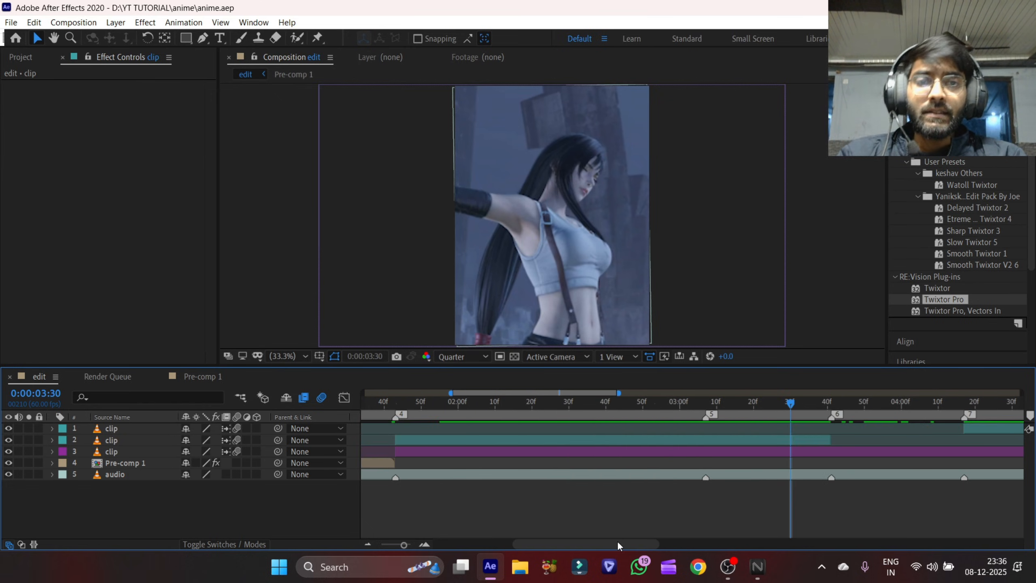
scroll(616, 543, right, 3)
key(ctrl+z)
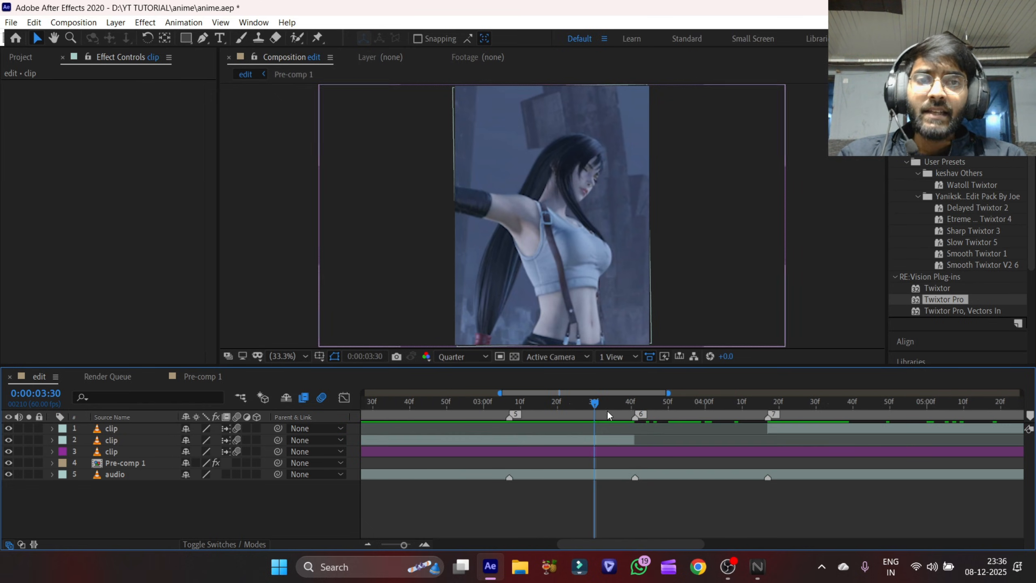
- Scrub between markers 6 and 7 and toggle the purple clip's visibility at 0:00:03:59 to compare it with the reference
click(598, 406)
click(613, 429)
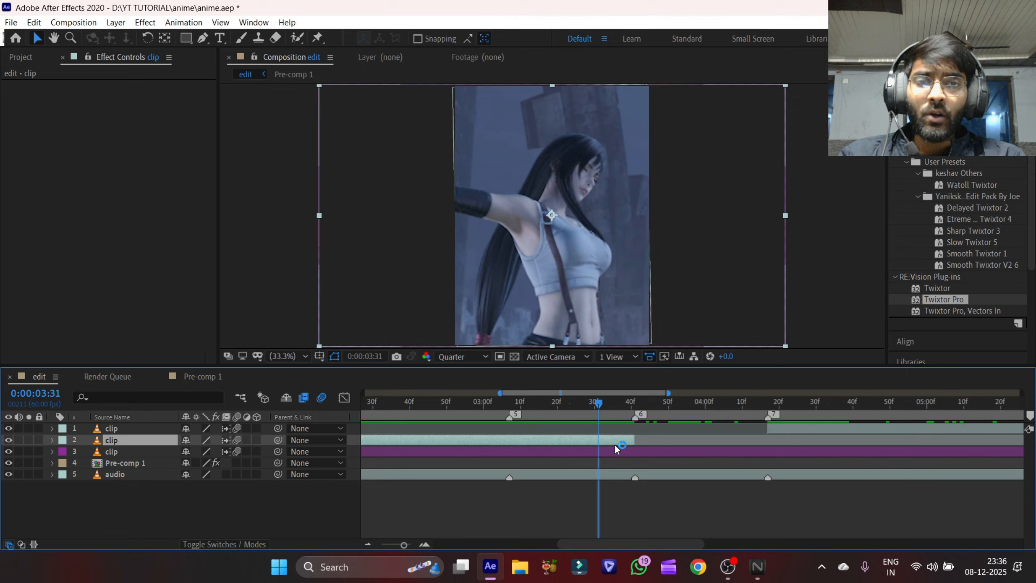
click(727, 449)
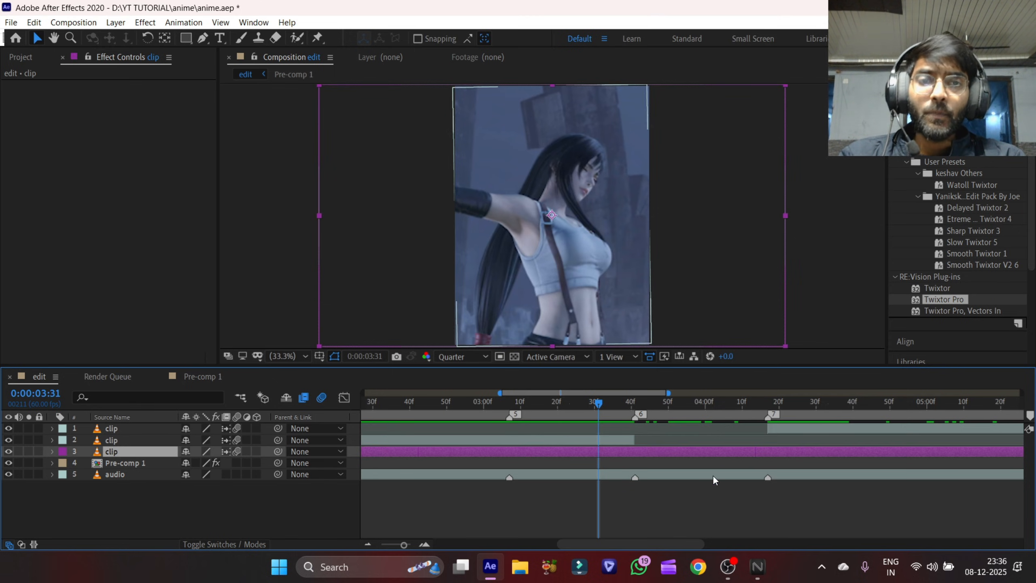
key(space)
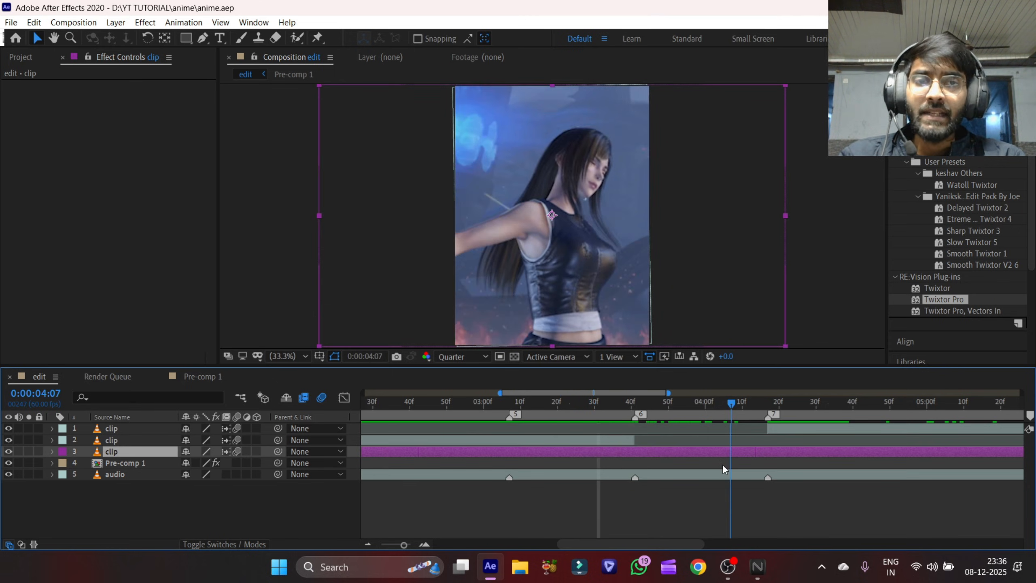
drag(713, 488, 702, 494)
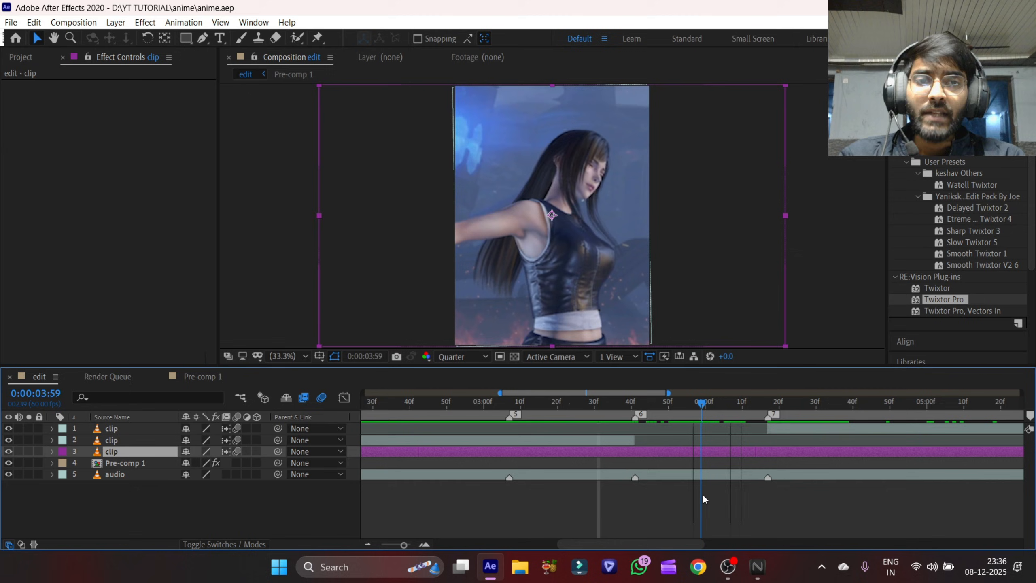
click(697, 468)
click(685, 449)
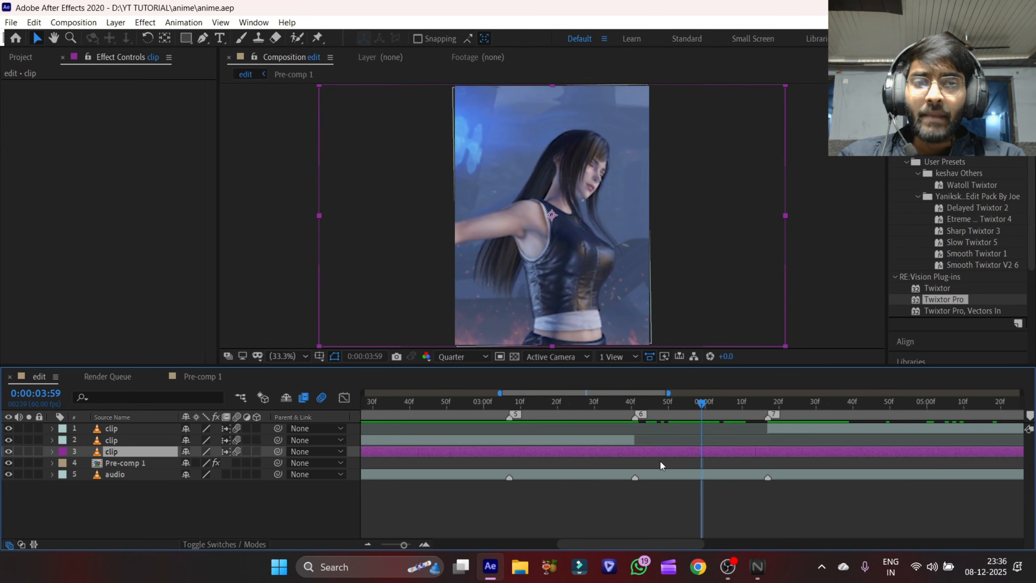
click(9, 451)
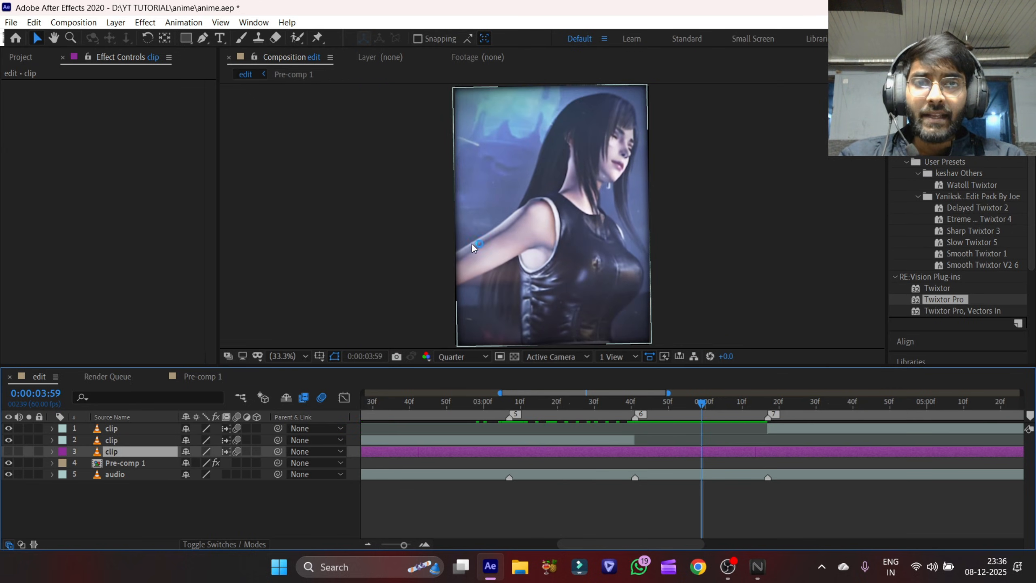
click(9, 451)
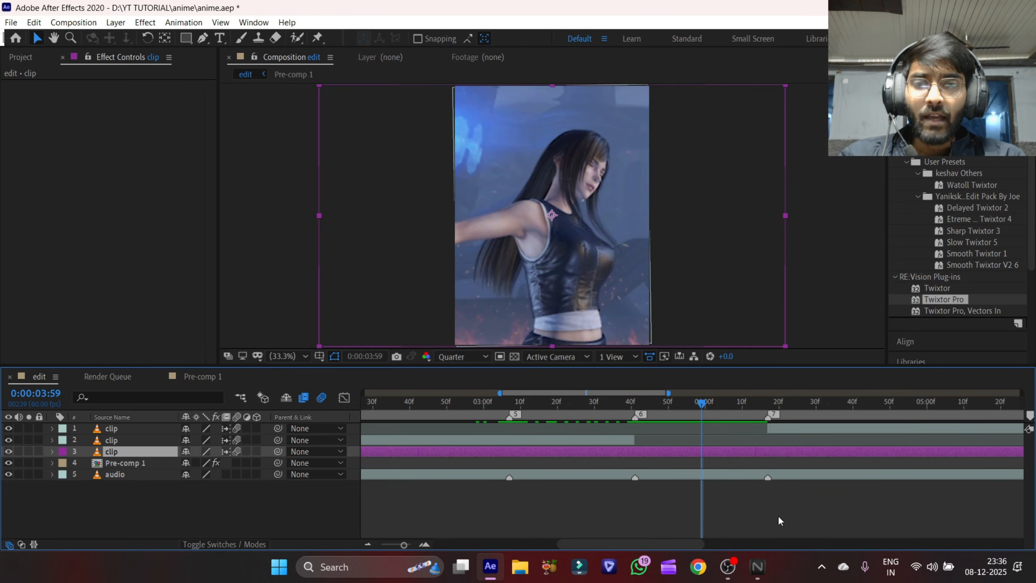
- Hide the clip segment after marker 7 and the purple clip at 0:00:04:36 to compare them with the reference
scroll(827, 542, right, 3)
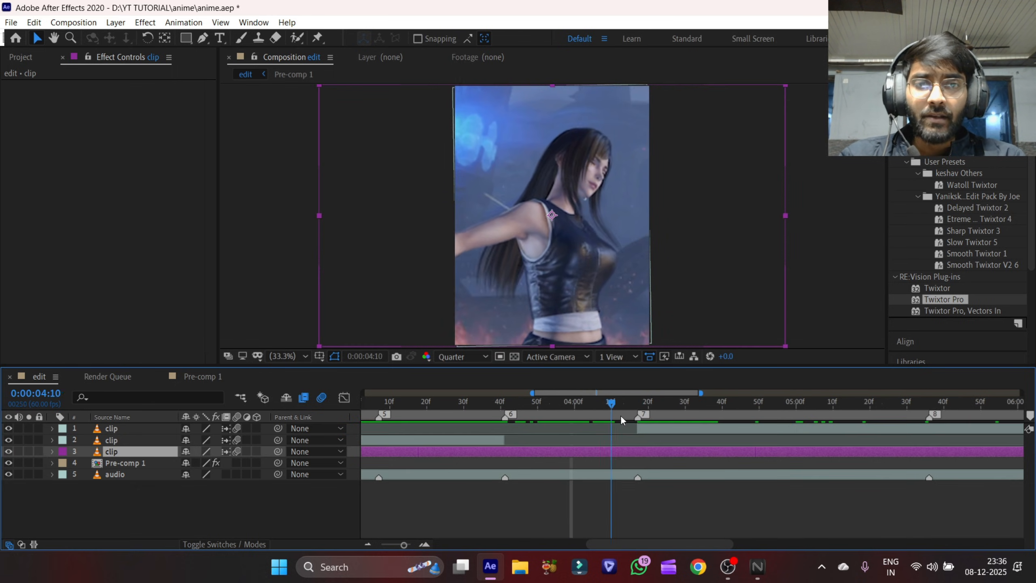
drag(620, 415, 707, 446)
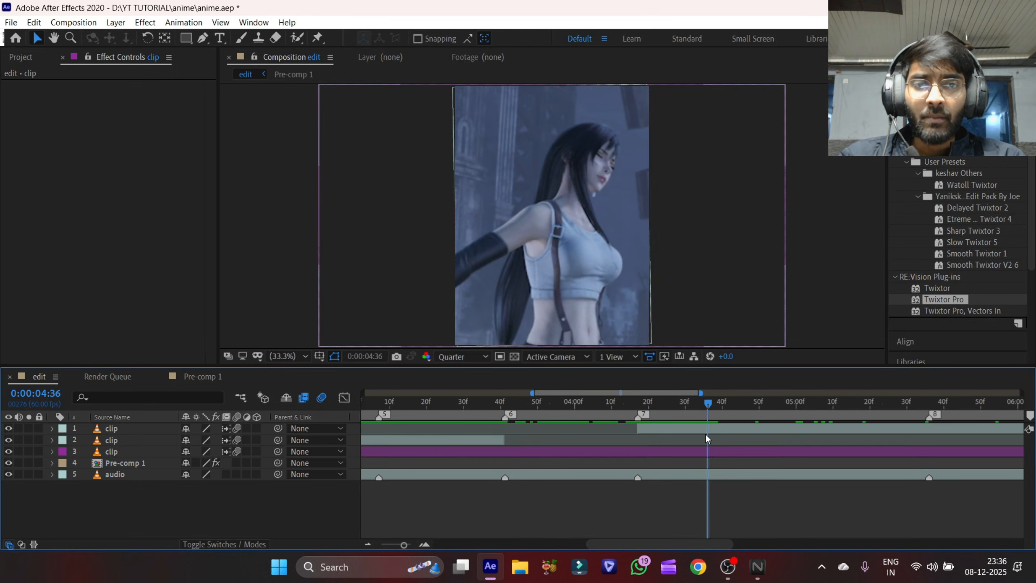
click(710, 429)
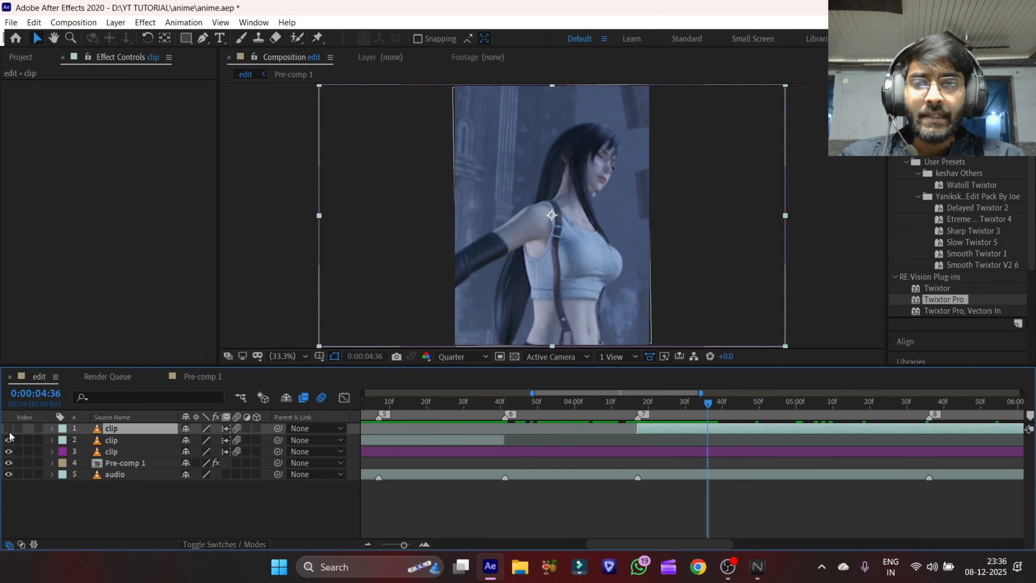
click(8, 439)
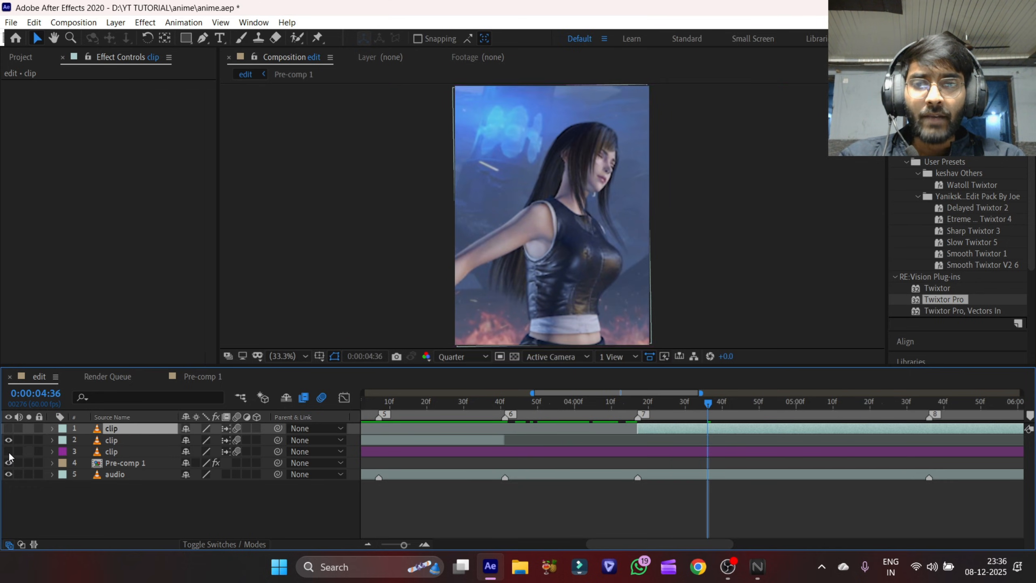
click(8, 451)
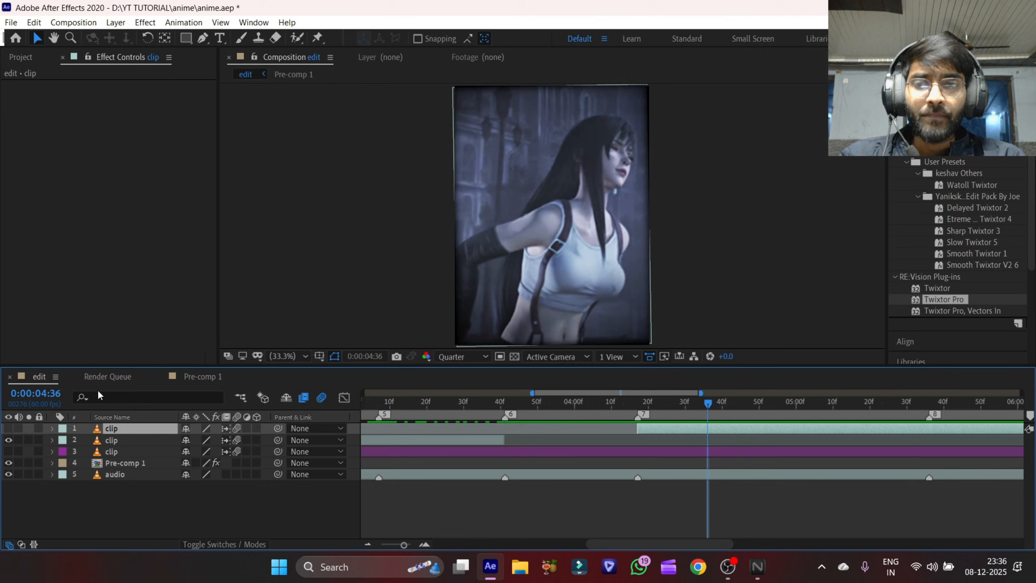
- Show the teal clip segment after marker 7, then split the purple clip at marker 6 and delete its earlier part
click(8, 428)
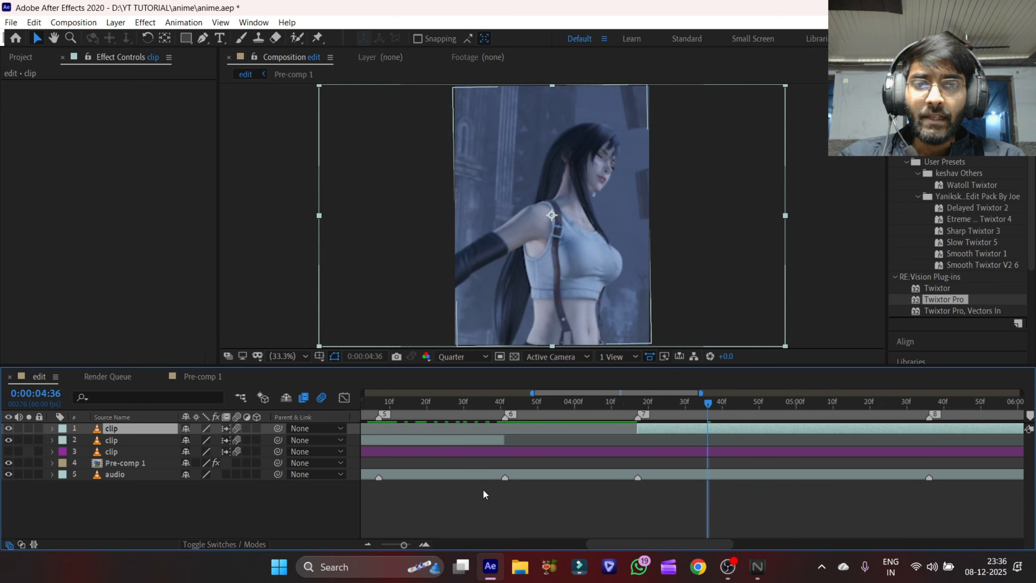
drag(526, 408, 506, 411)
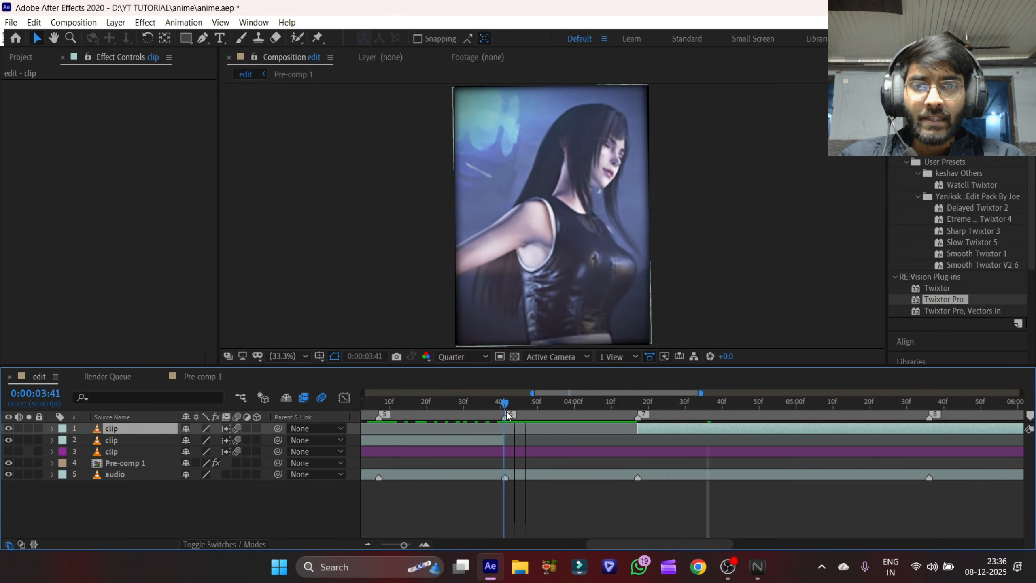
click(514, 448)
key(ctrl+shift+d)
click(507, 465)
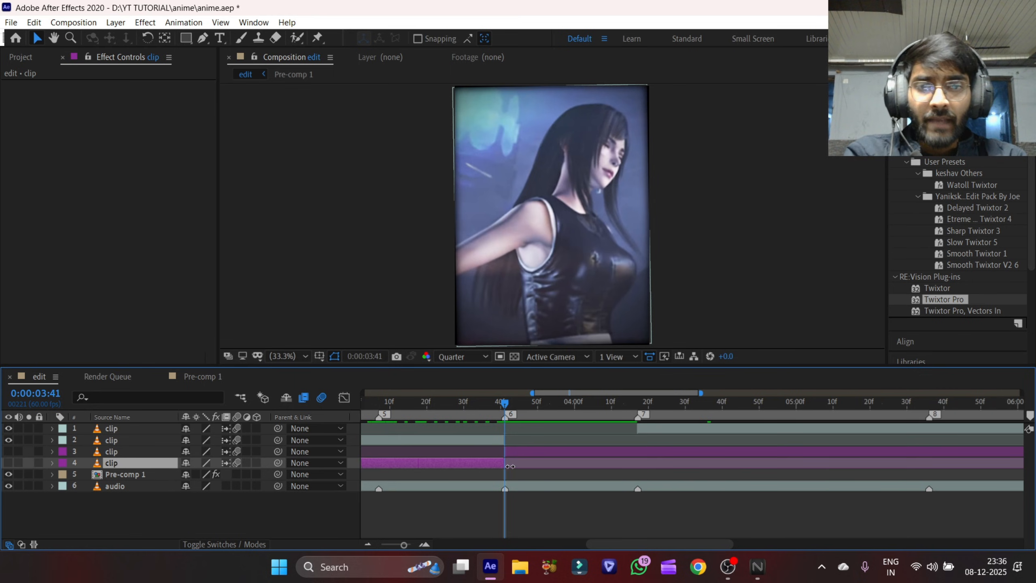
key(Delete)
- Split the purple clip at marker 7 (0:00:04:17)
drag(505, 408, 636, 453)
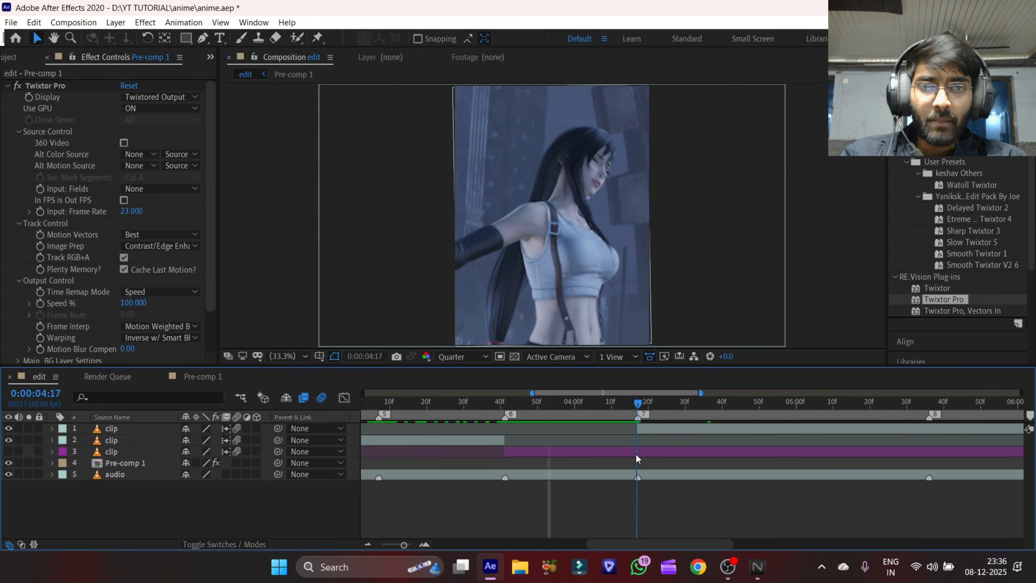
click(648, 450)
key(ctrl+shift+d)
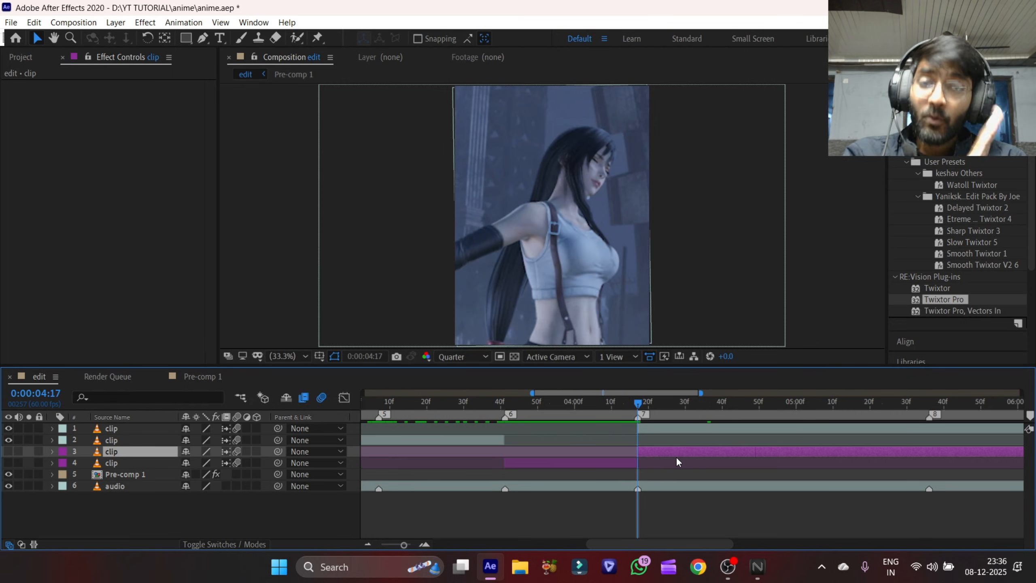
- Hide both teal clip segments to check the reference around marker 8, and save the project
click(383, 545)
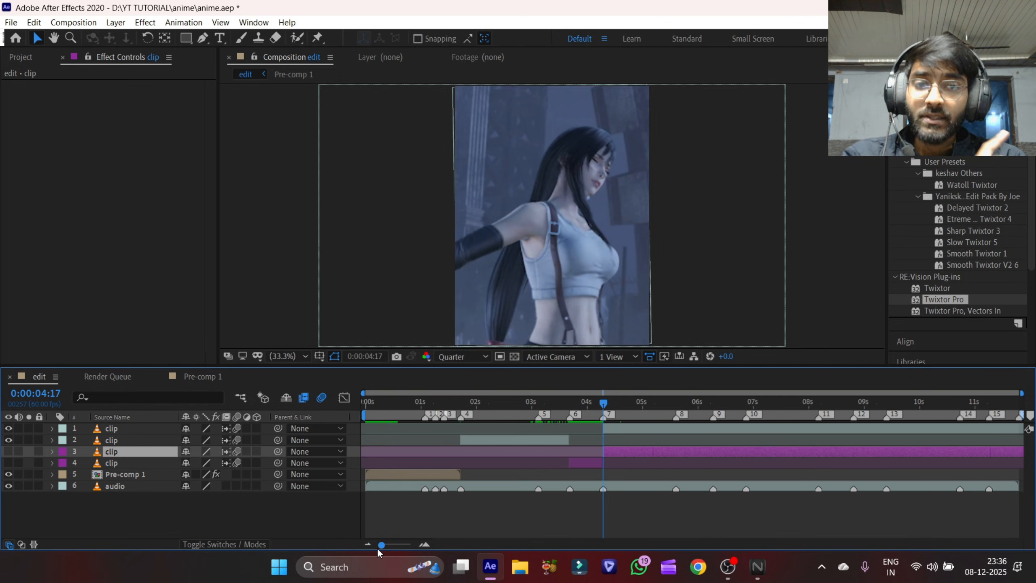
click(658, 405)
drag(672, 414, 688, 414)
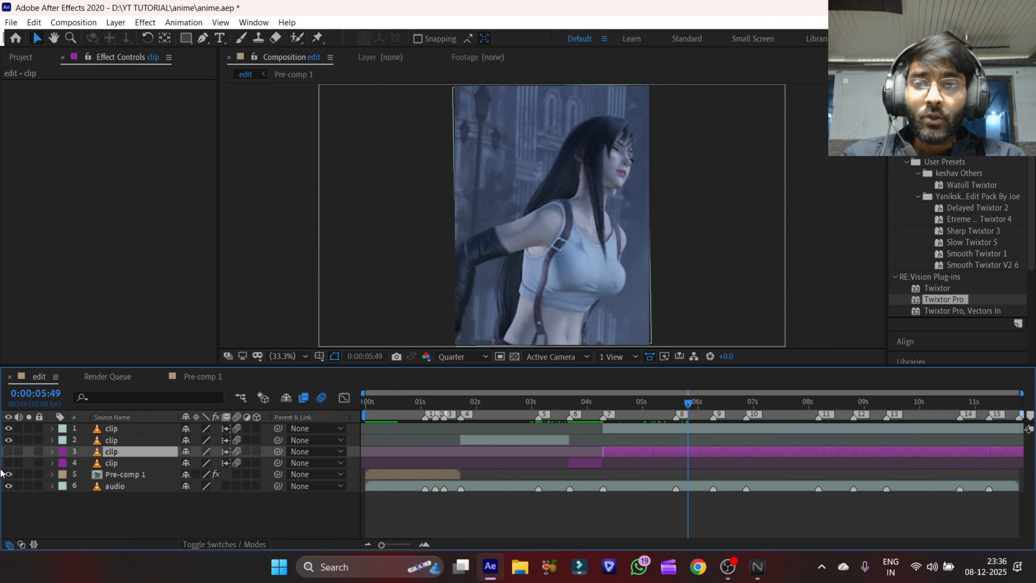
drag(8, 428, 8, 440)
key(ctrl+s)
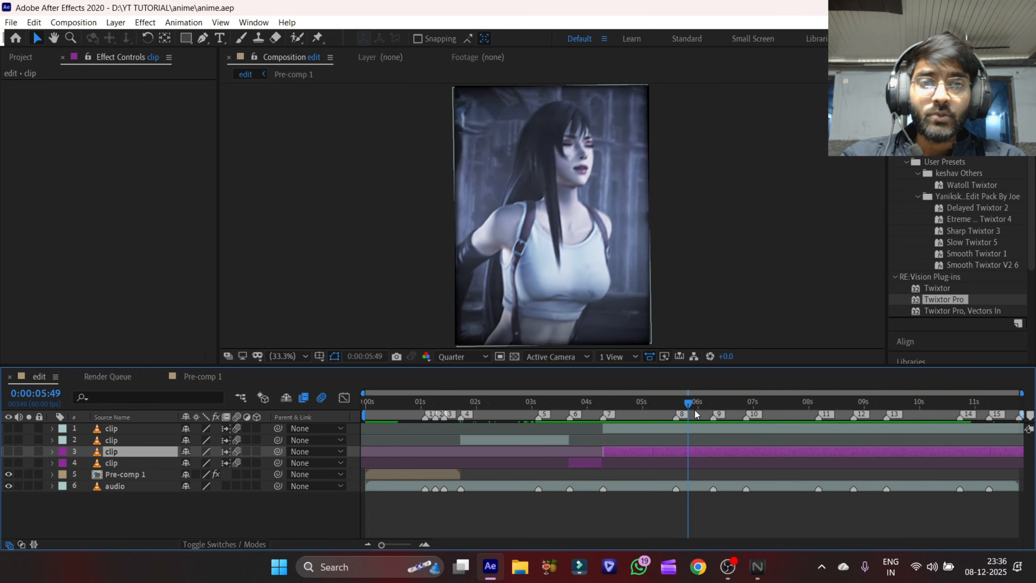
- Split the teal clip at marker 9 (0:00:06:16), where the reference switches to the other footage
drag(677, 402, 713, 419)
click(727, 431)
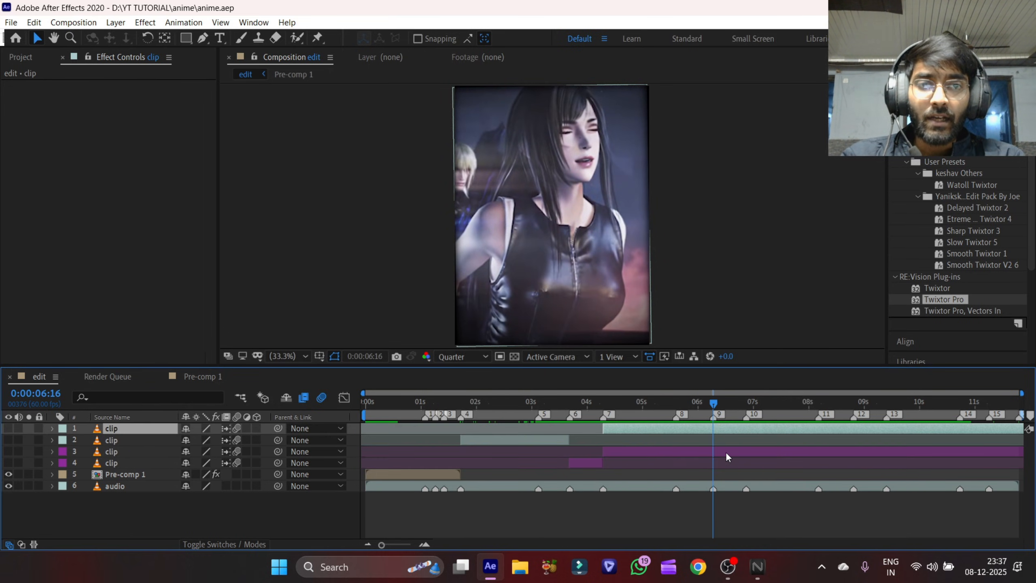
click(724, 446)
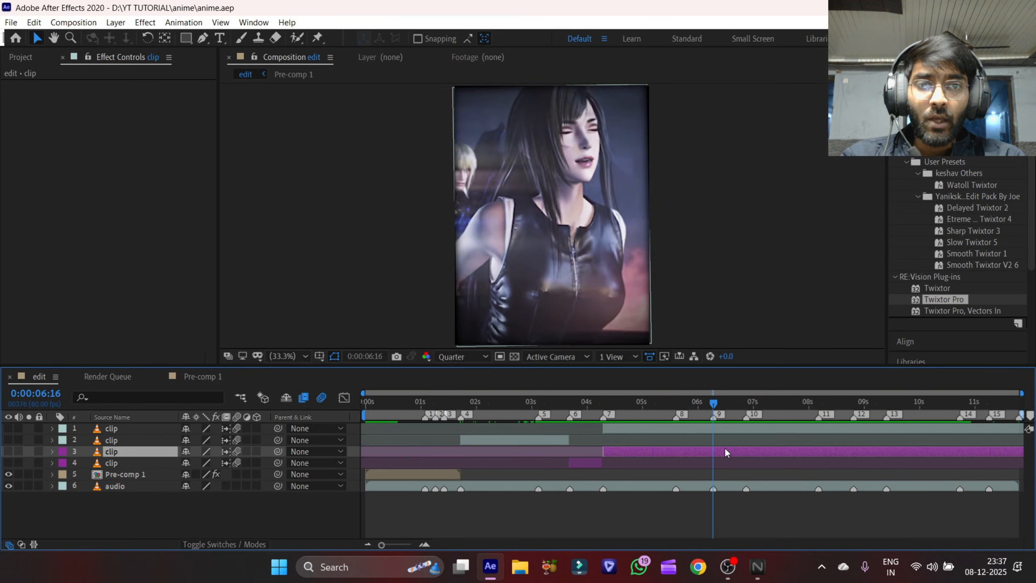
click(726, 430)
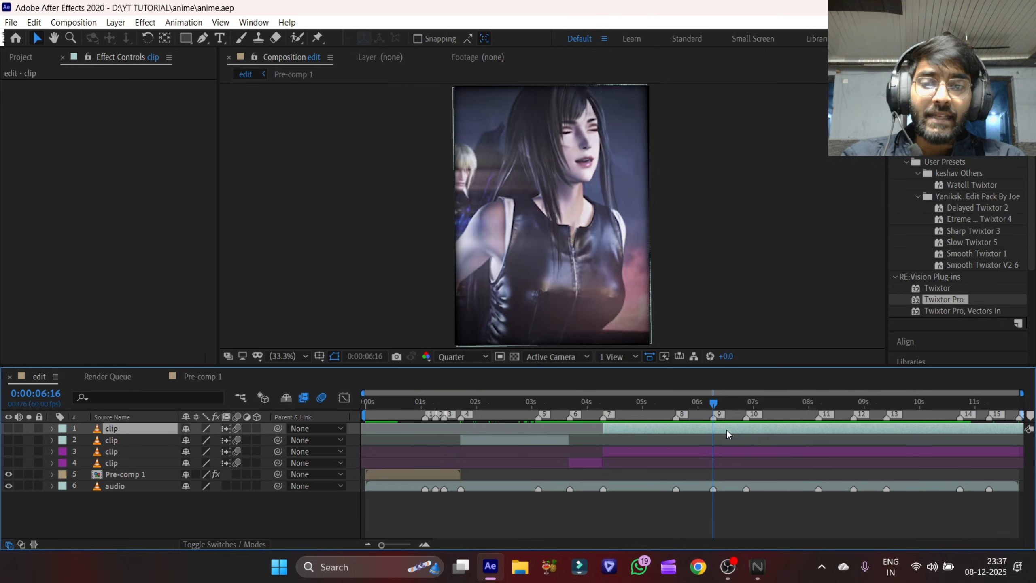
key(ctrl+shift+d)
- Split the teal clip at marker 10 (0:00:06:52) and delete its segment between markers 9 and 10
click(746, 404)
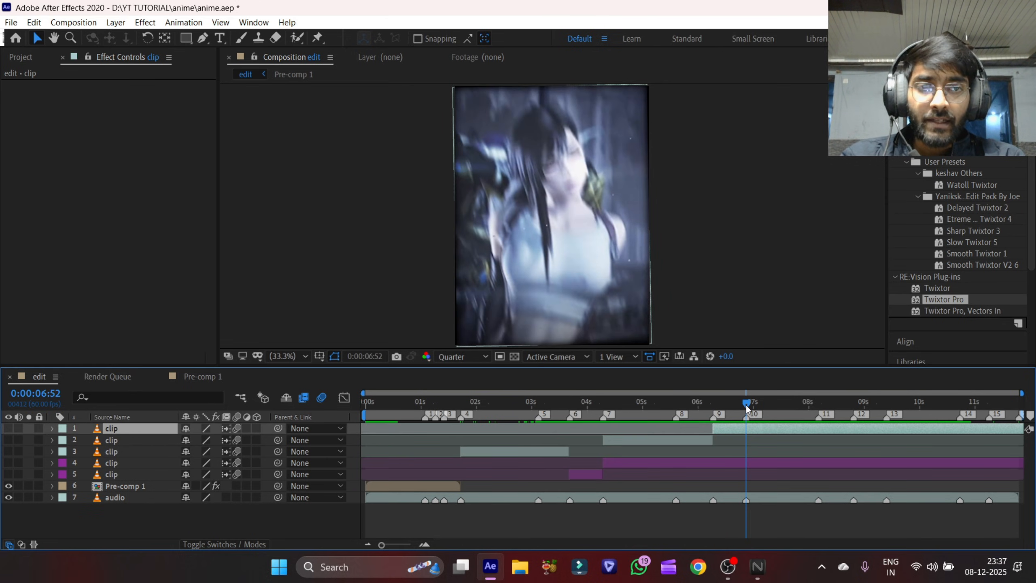
key(ctrl+shift+d)
click(745, 439)
key(Delete)
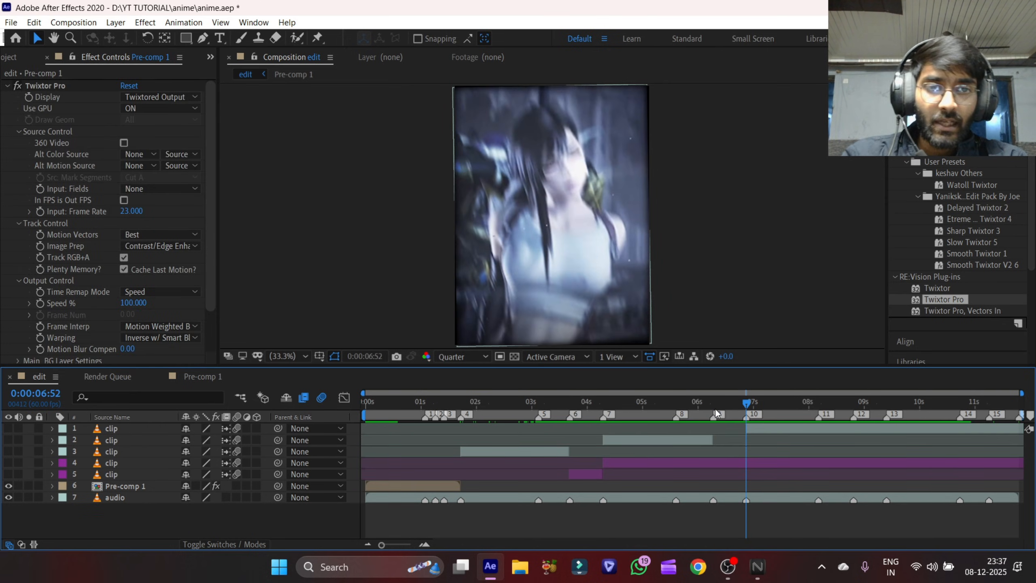
- Split the purple clip exactly at marker 9 (0:00:06:16) and delete its segment between markers 7 and 9
drag(715, 408, 710, 408)
click(424, 544)
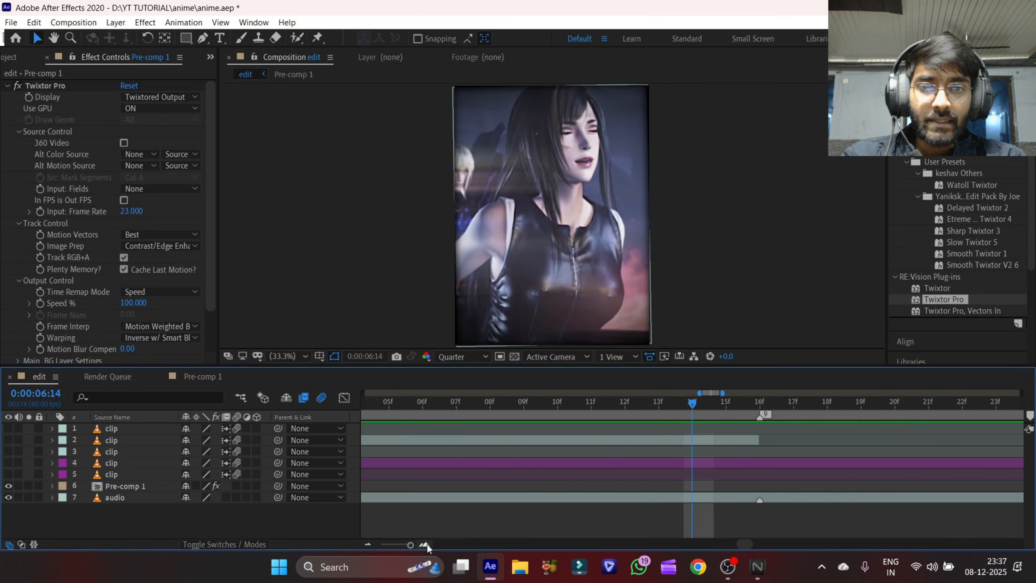
click(741, 408)
click(755, 460)
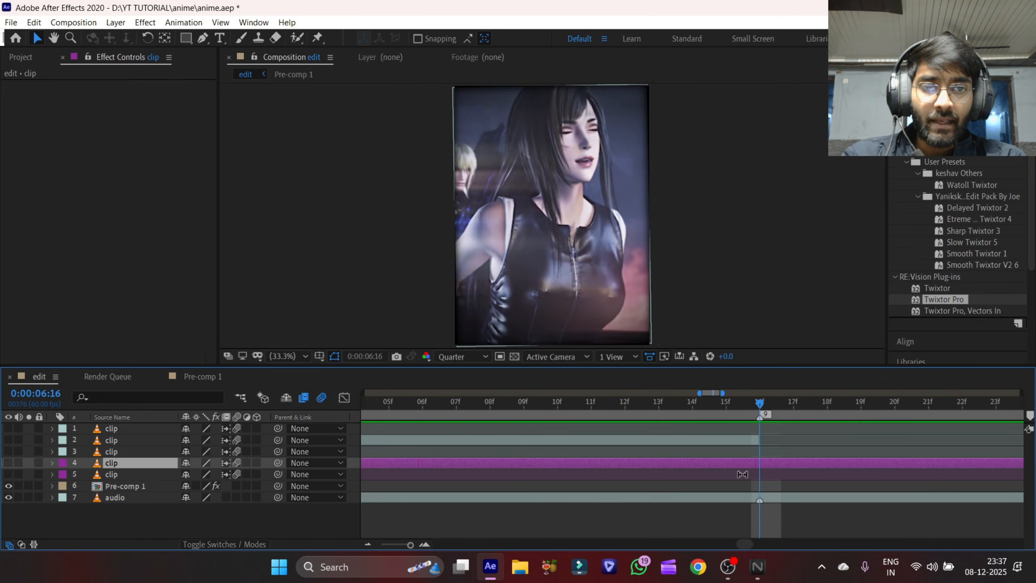
key(ctrl+shift+d)
click(742, 475)
drag(410, 544, 381, 545)
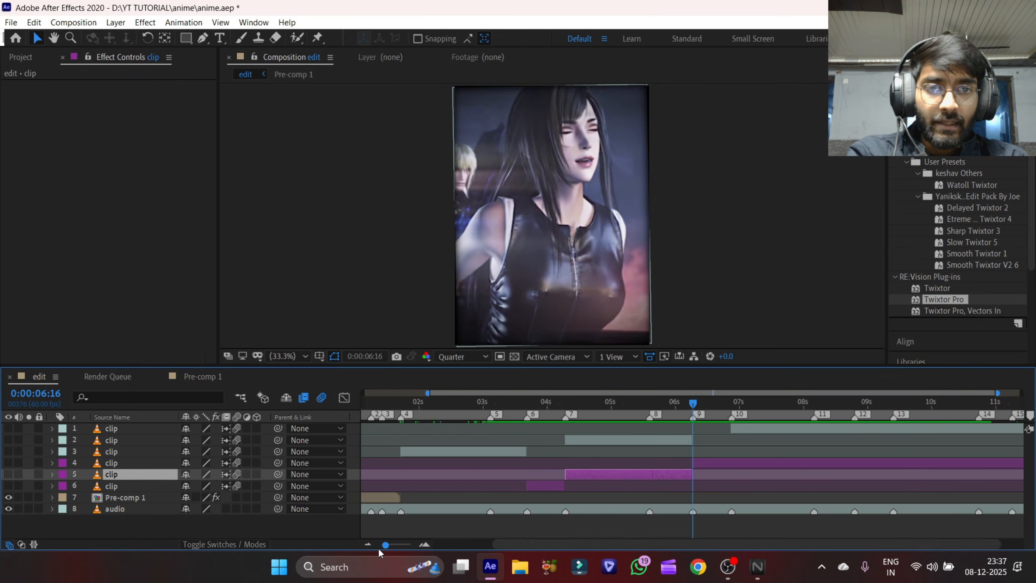
key(Delete)
- Split the purple clip at marker 10 (0:00:06:52)
mouse_move(717, 411)
mouse_down()
mouse_move(735, 402)
mouse_move(747, 409)
mouse_up()
click(762, 429)
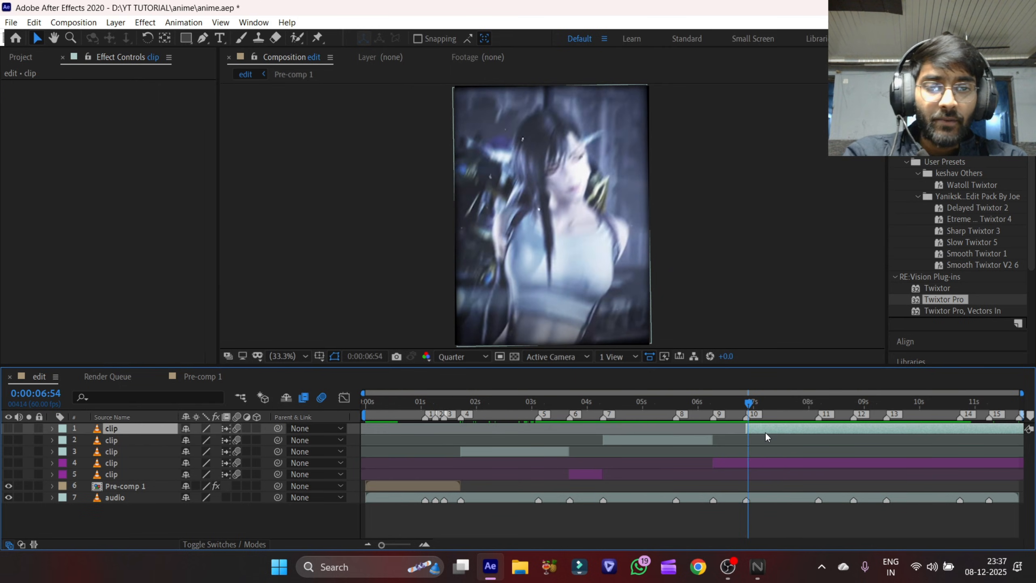
key(Page_Up)
key(Page_Up)
click(765, 459)
key(ctrl+shift+d)
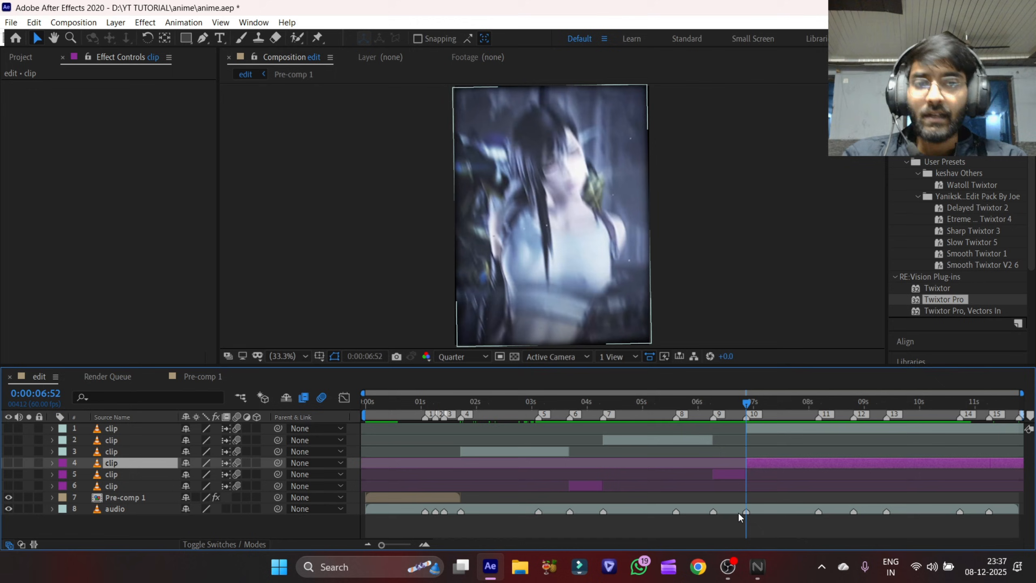
- Split the purple clip at markers 12 and 13 to isolate the section between them
drag(741, 410, 854, 450)
key(Page_Up)
key(Page_Up)
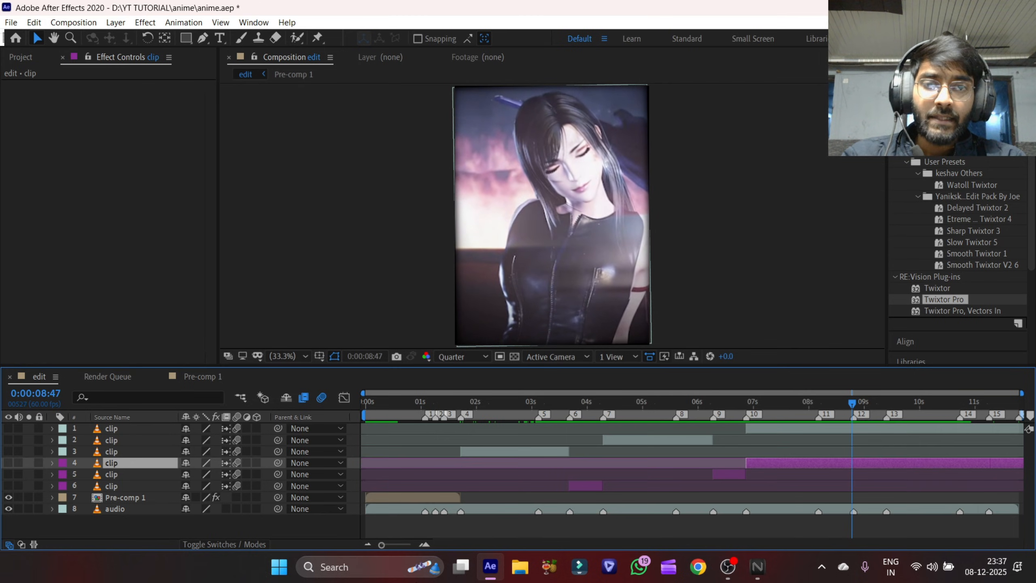
click(420, 545)
click(419, 544)
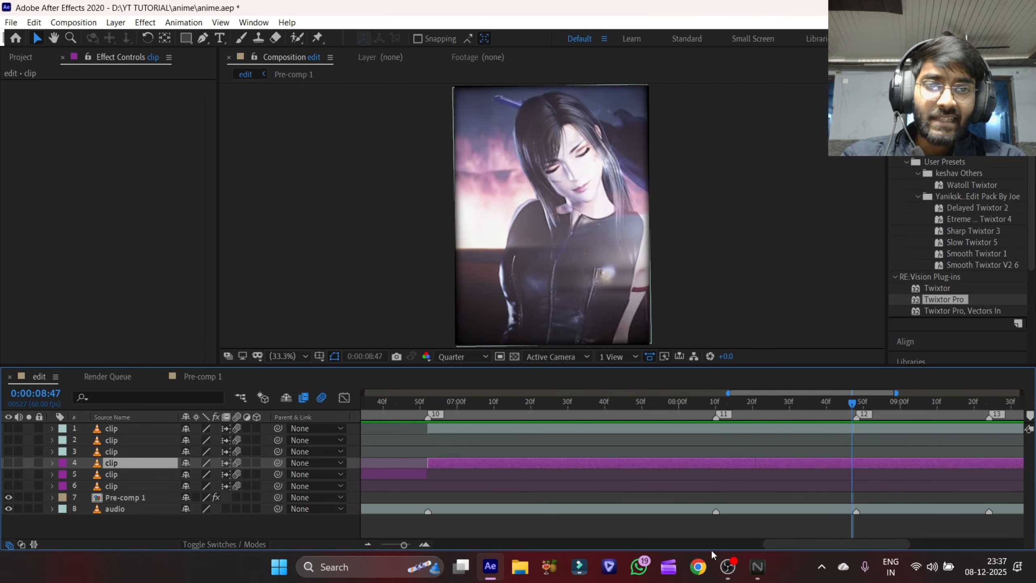
scroll(699, 544, right, 5)
click(527, 398)
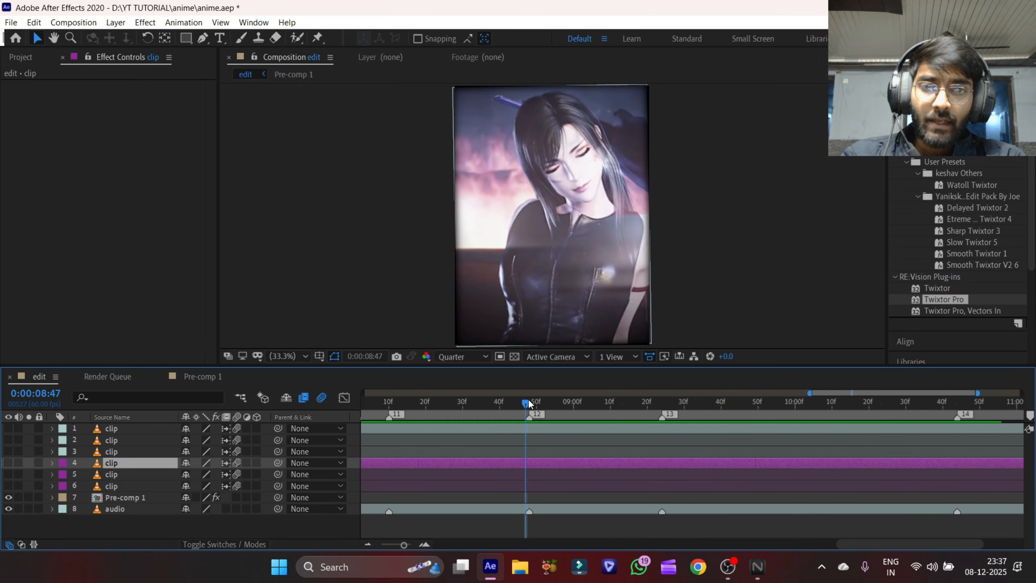
key(ctrl+shift+d)
drag(574, 424, 663, 448)
key(ctrl+shift+d)
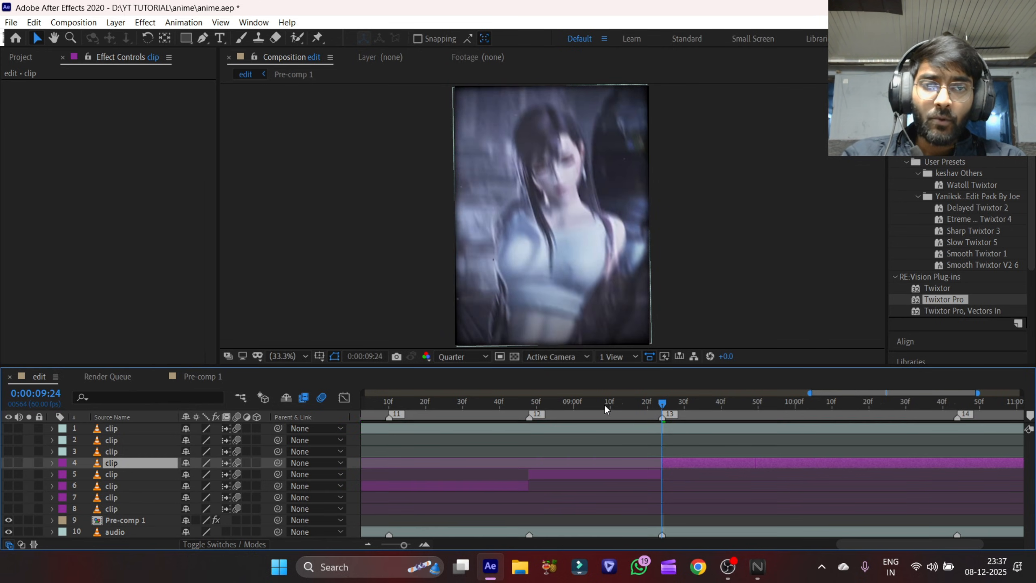
- Delete the purple clip segment that ends at marker 12 (0:00:08:48)
drag(604, 403, 529, 429)
click(522, 485)
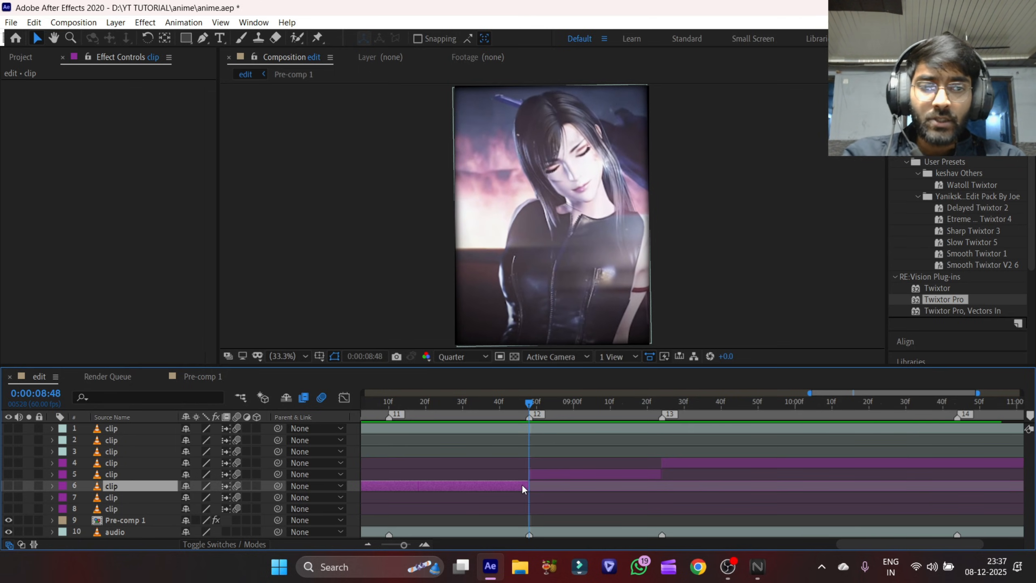
key(Delete)
- Split the teal clip at markers 12 and 13 and delete the segment between them
click(582, 423)
key(ctrl+shift+d)
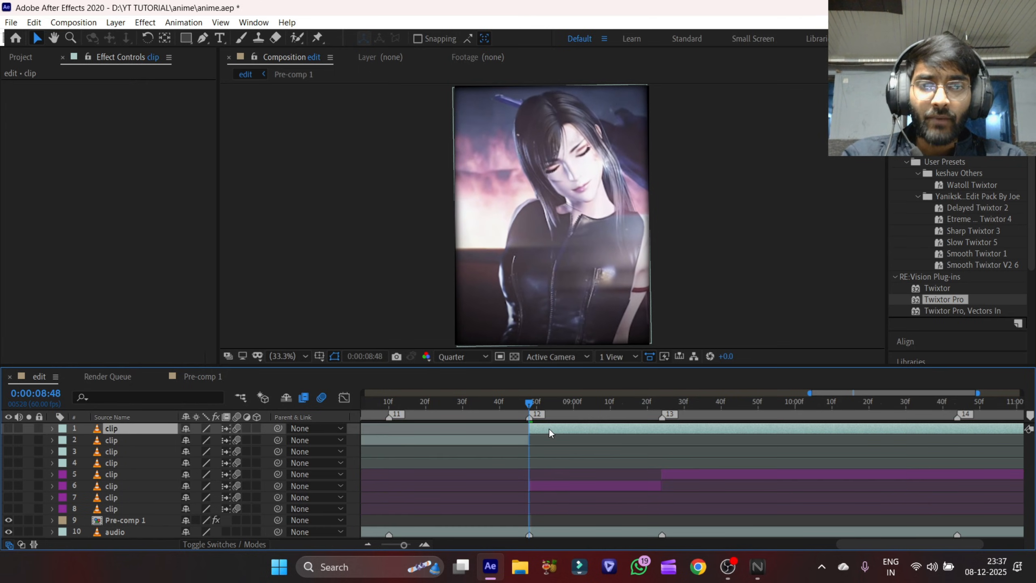
drag(652, 397, 662, 421)
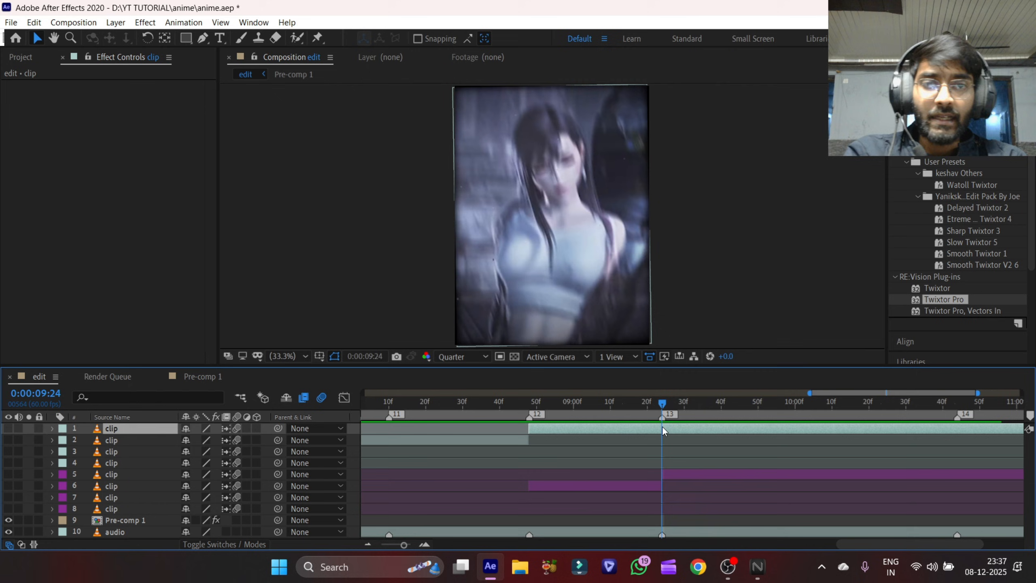
key(ctrl+shift+d)
click(611, 442)
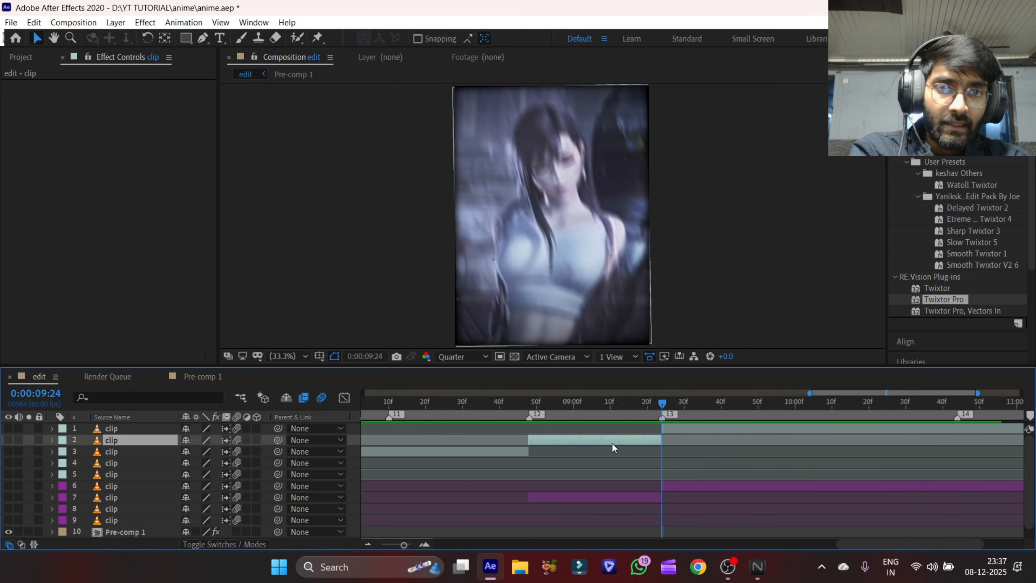
key(Delete)
- Split the last teal clip segment at marker 15 (0:00:11:15) and delete the remainder after it
drag(557, 410, 897, 510)
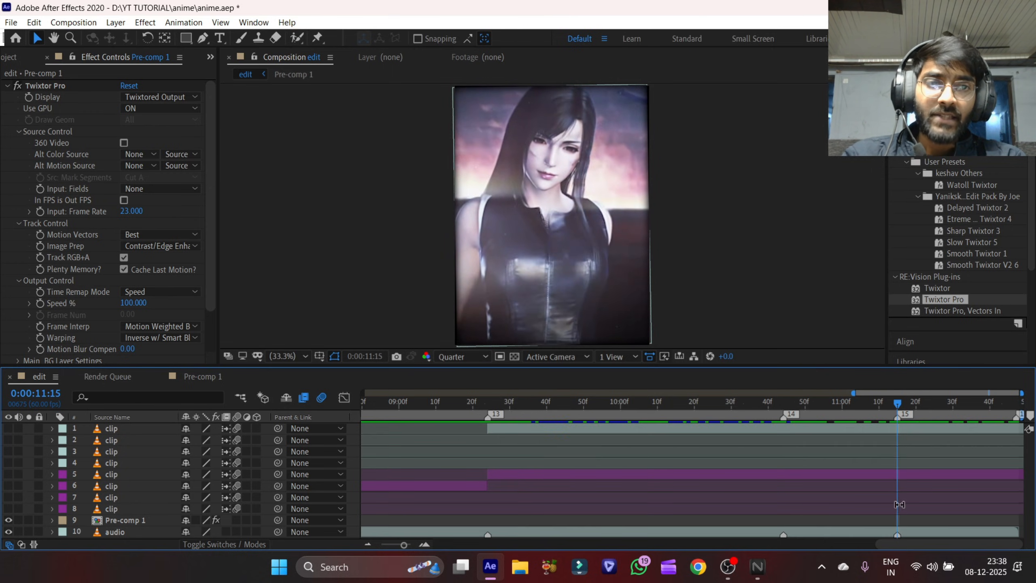
click(916, 424)
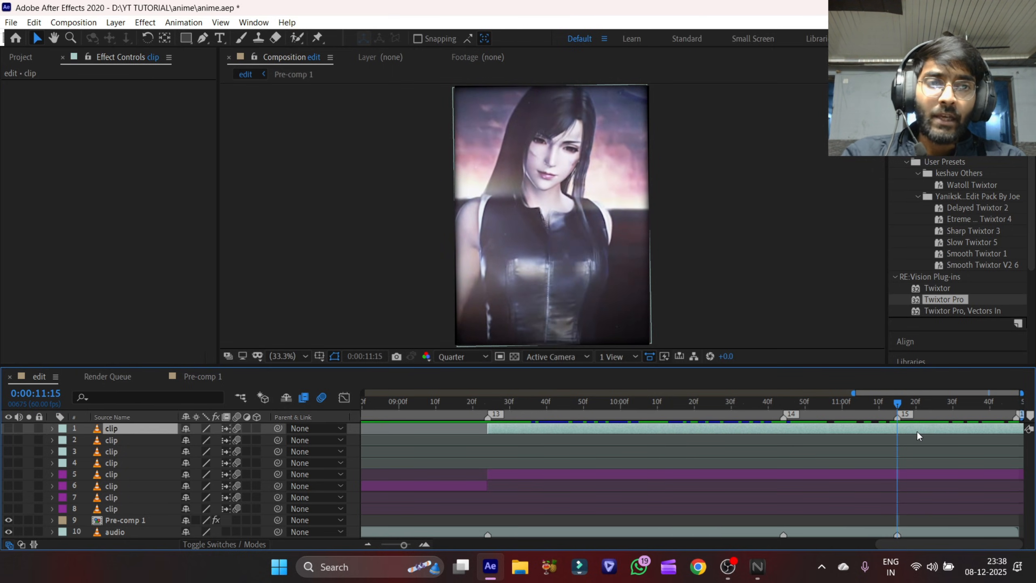
key(ctrl+shift+d)
key(Delete)
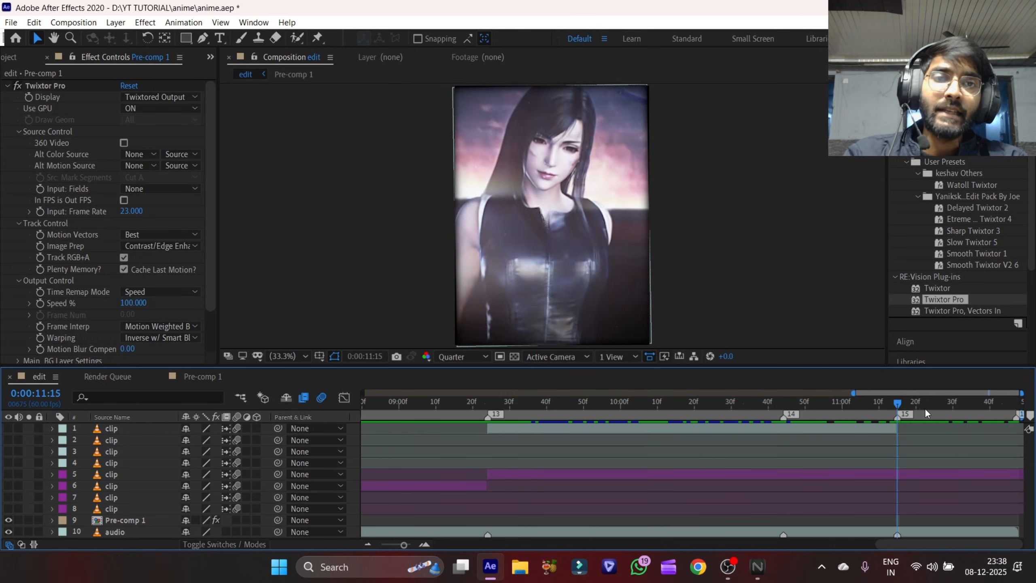
- Split the last purple clip segment at the final marker (0:00:11:47), delete the remainder, and save the project
drag(915, 420, 1017, 418)
click(1008, 476)
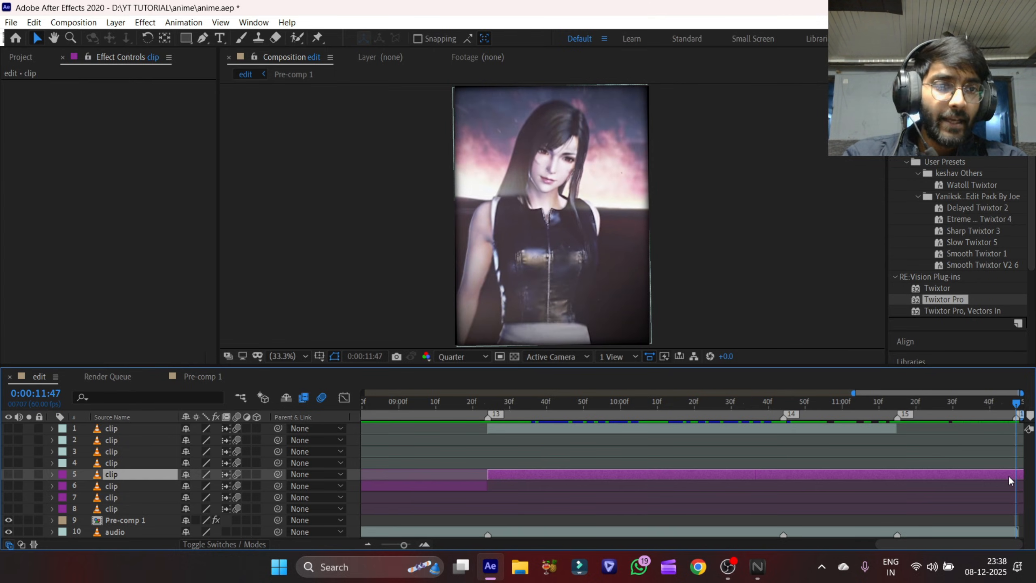
key(ctrl+shift+d)
key(Delete)
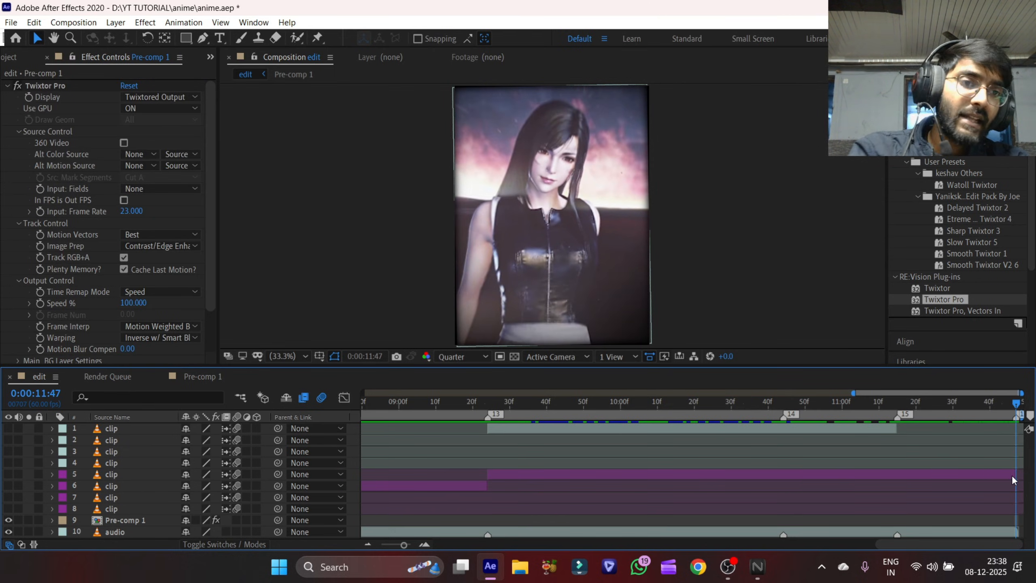
click(1014, 476)
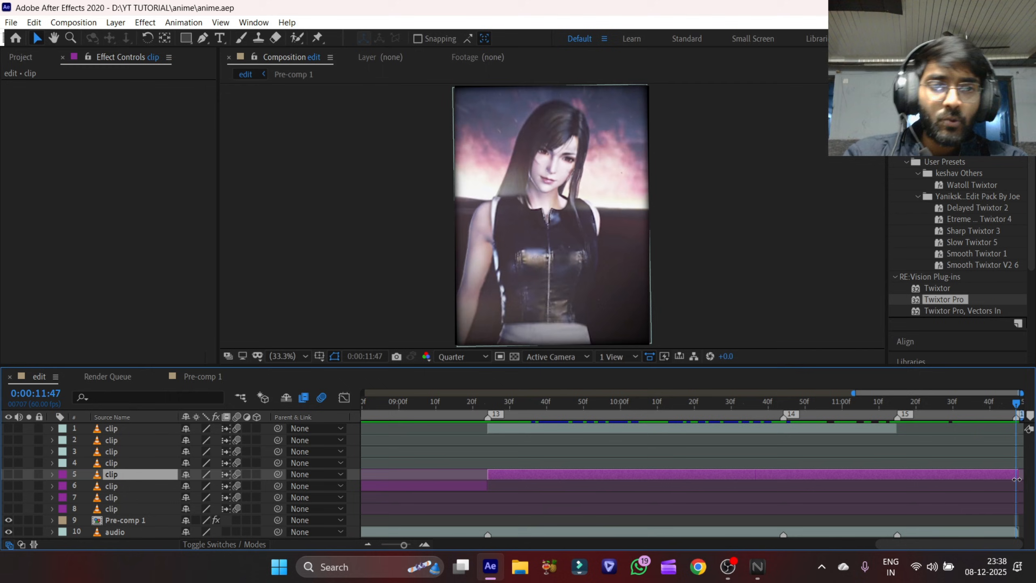
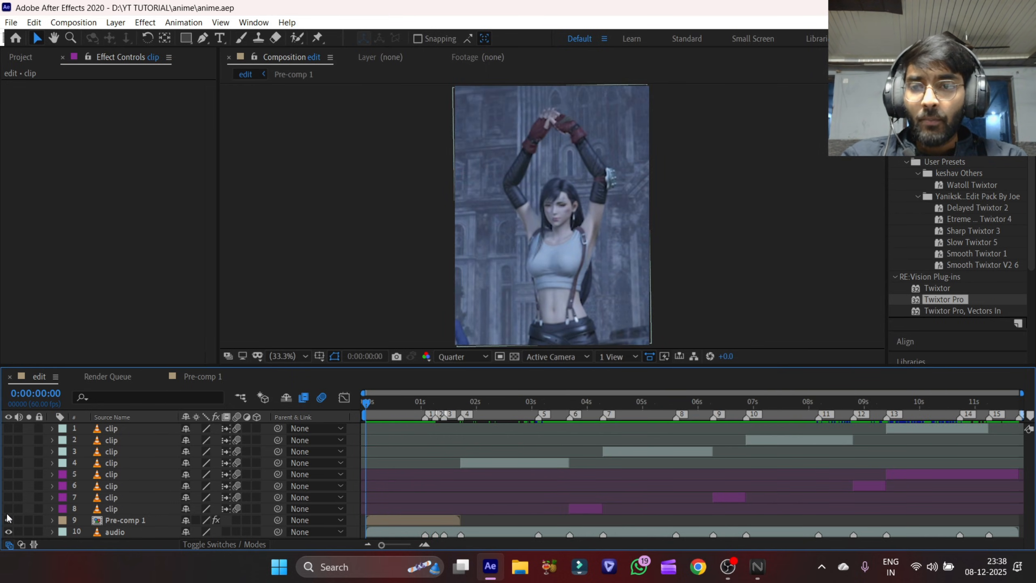
- Make all eight clip segments visible and hide the video of the audio reference layer
drag(8, 520, 9, 427)
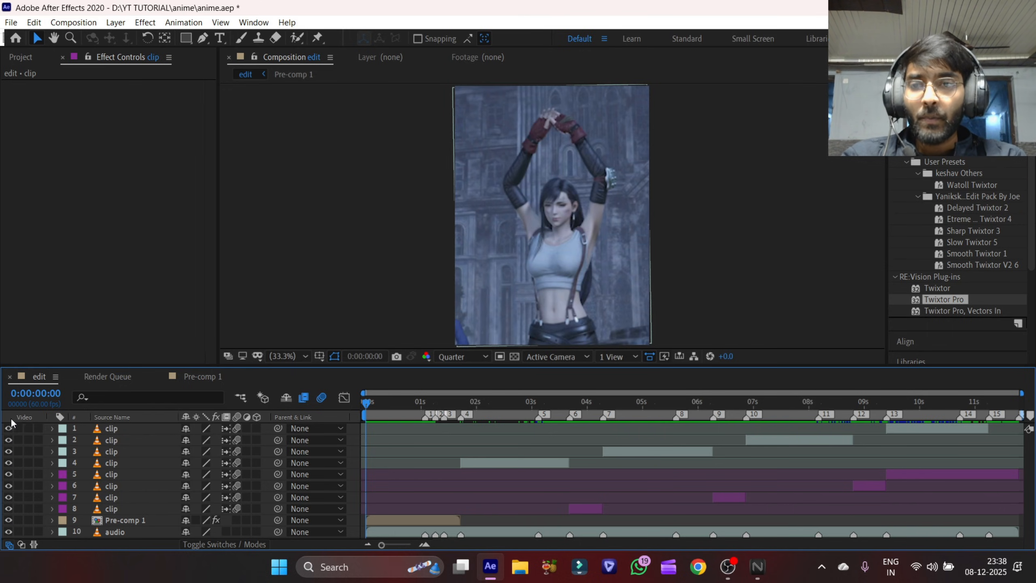
click(8, 532)
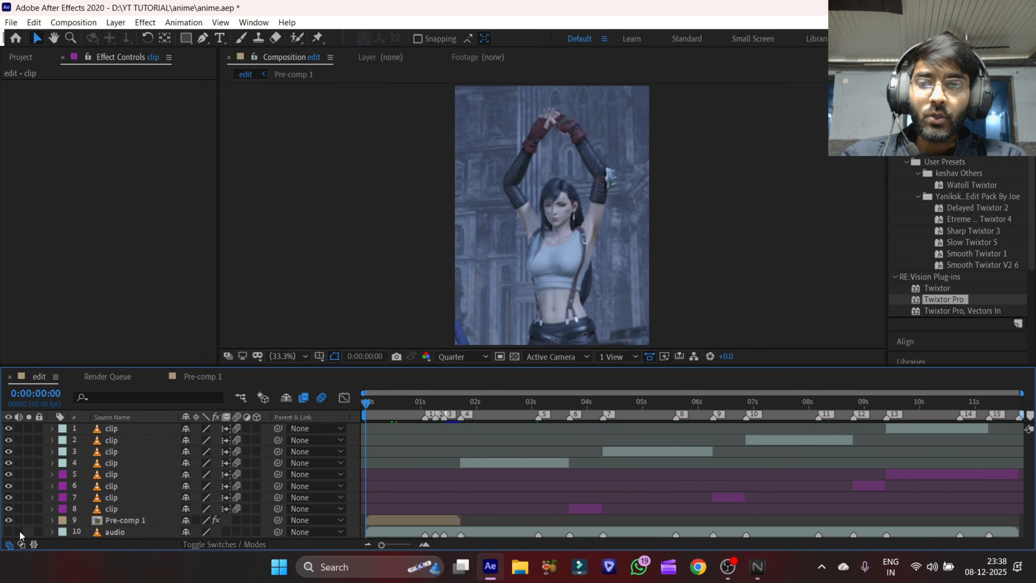
- Save the project, split the last purple clip at marker 15 (0:00:11:15), and delete the segment before the cut
key(ctrl+s)
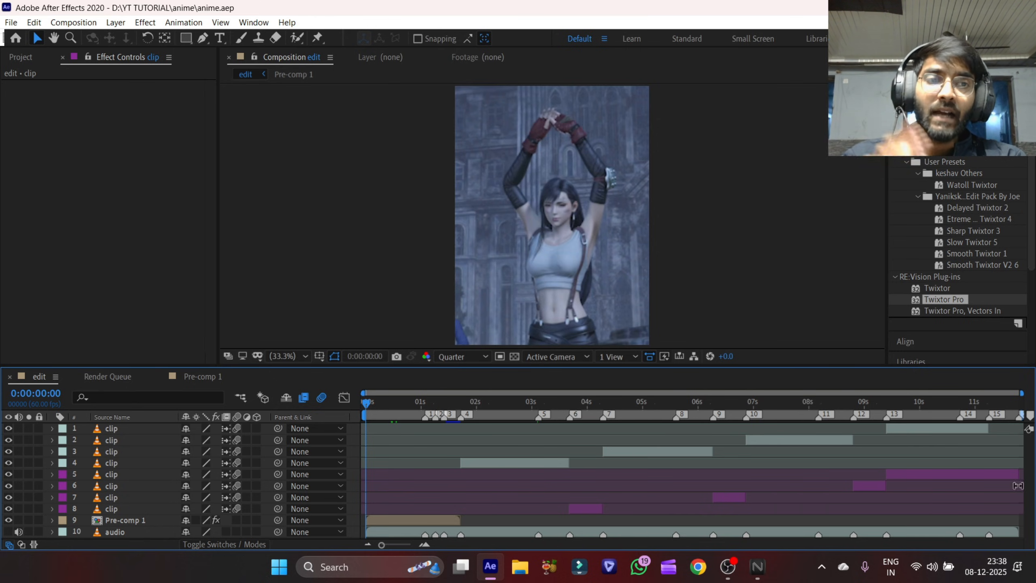
click(961, 475)
click(981, 432)
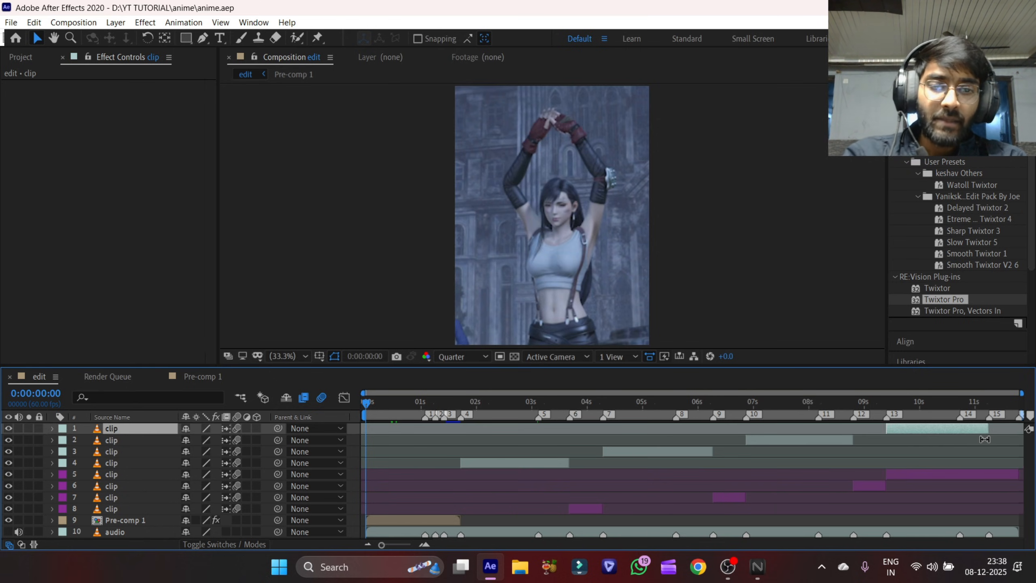
key(o)
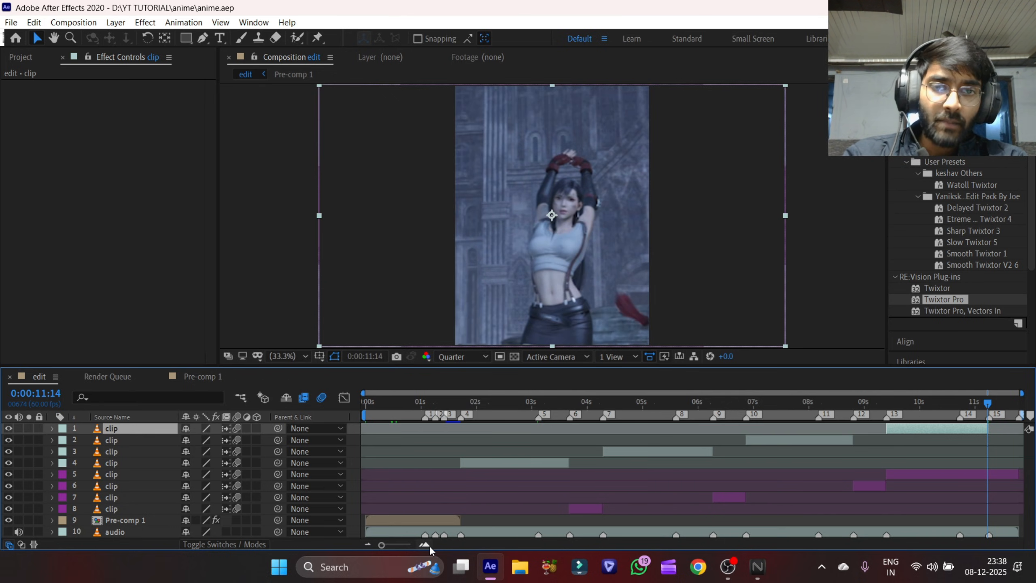
click(424, 545)
click(424, 544)
click(1001, 403)
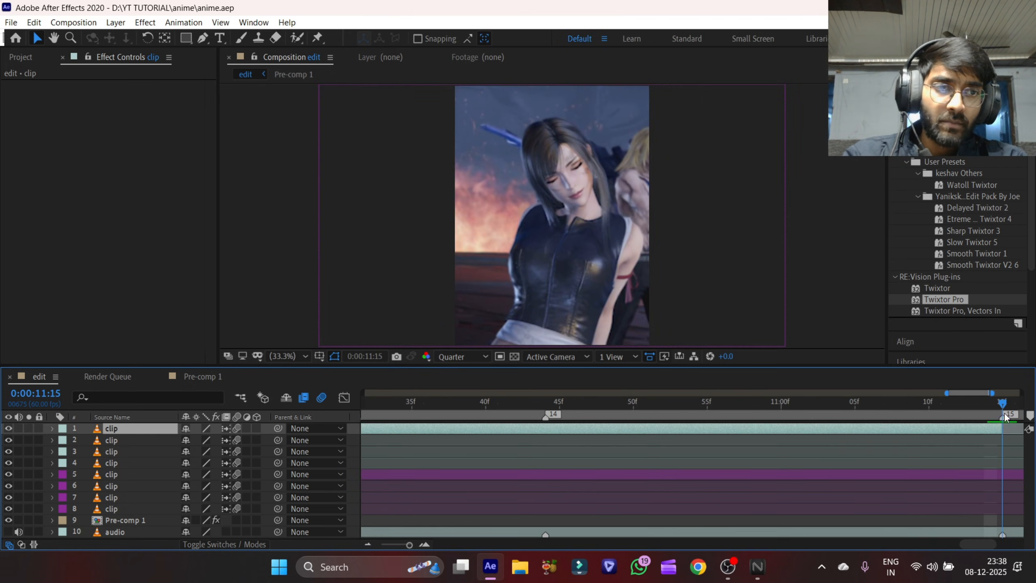
click(1005, 474)
key(ctrl+shift+d)
click(986, 487)
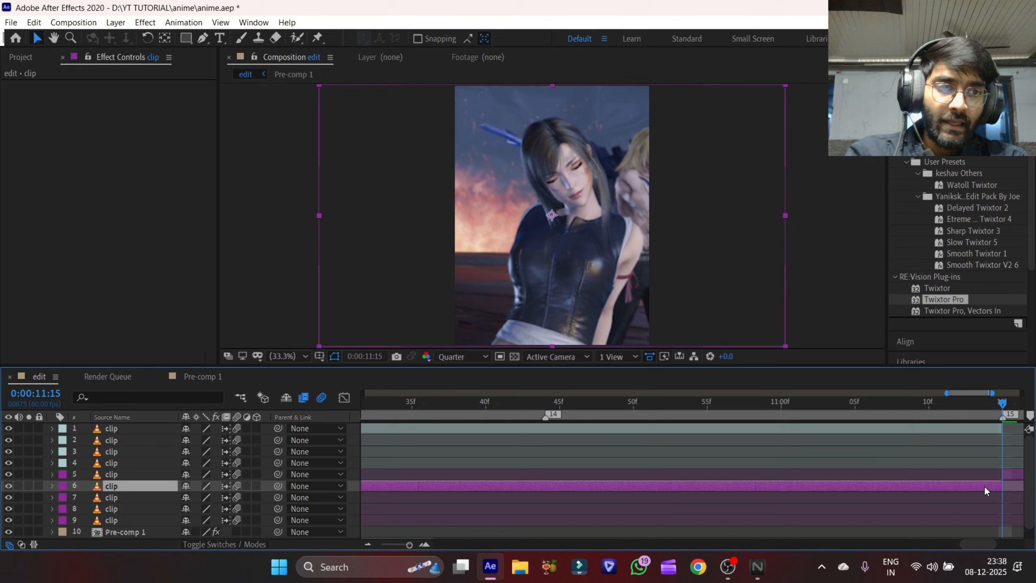
key(Delete)
drag(409, 544, 363, 544)
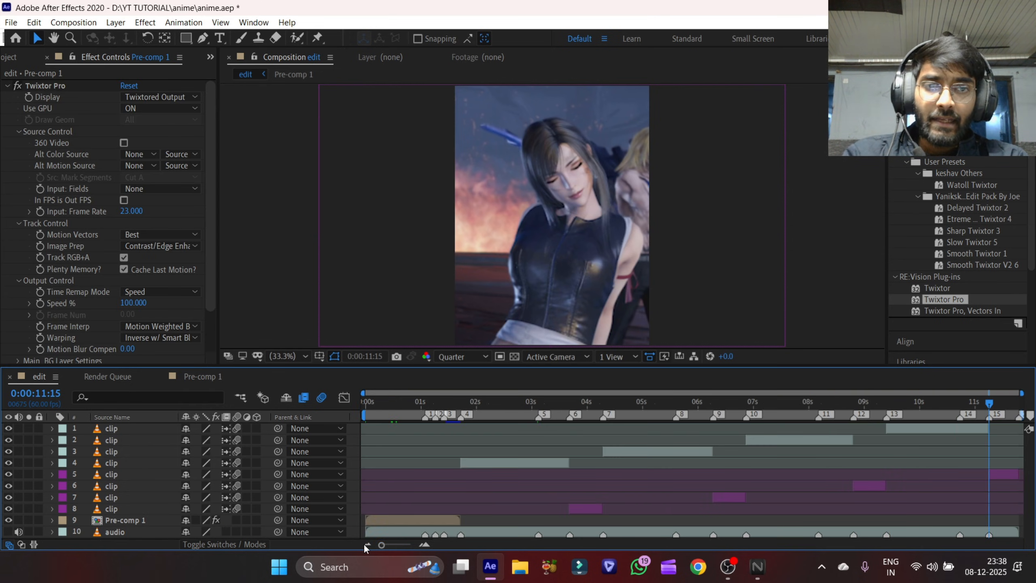
- Reorder the clip layers so the teal and purple segments alternate, stacked chronologically upward from Pre-comp 1
click(484, 404)
drag(502, 405, 476, 499)
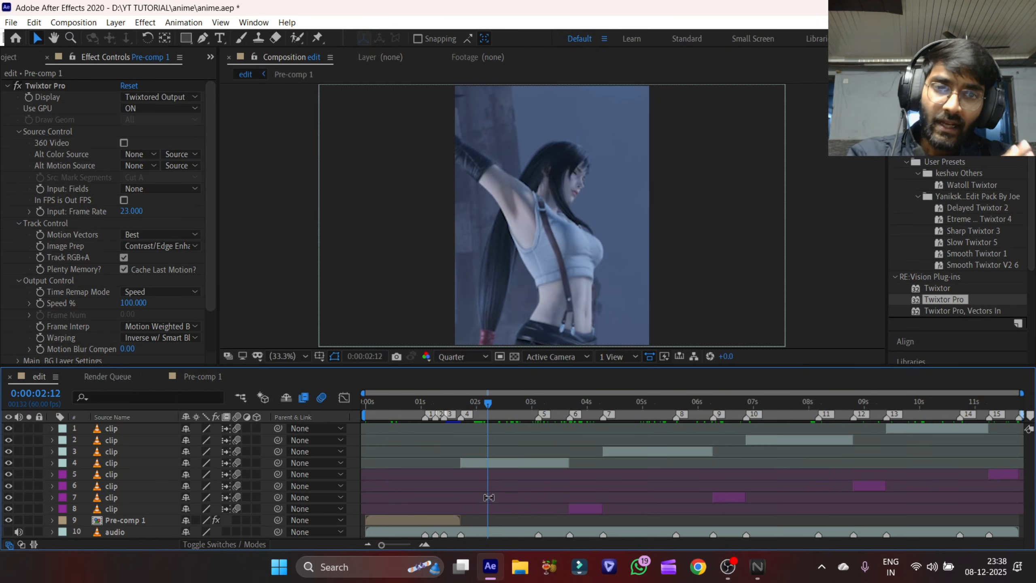
click(534, 465)
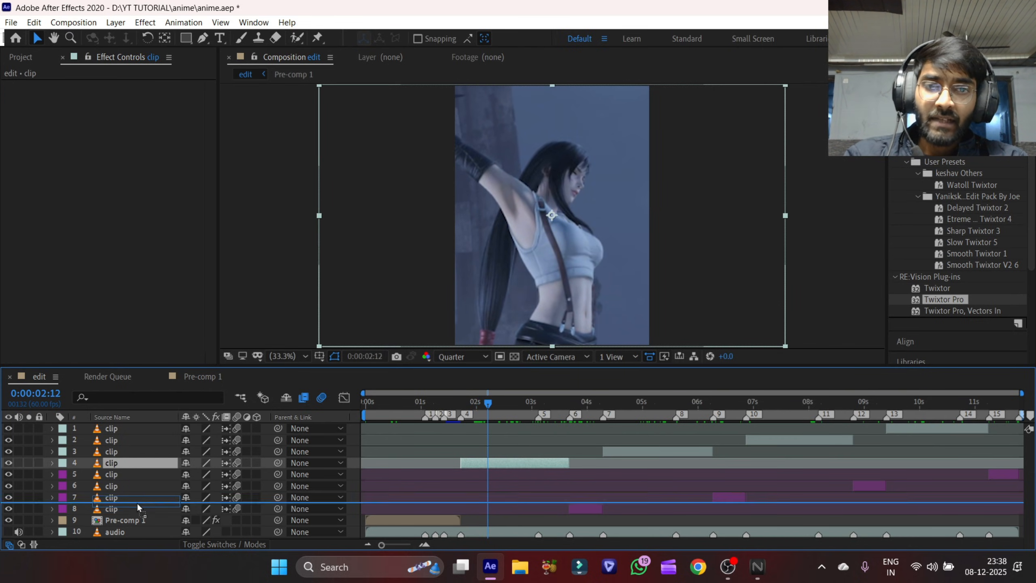
drag(137, 510, 137, 513)
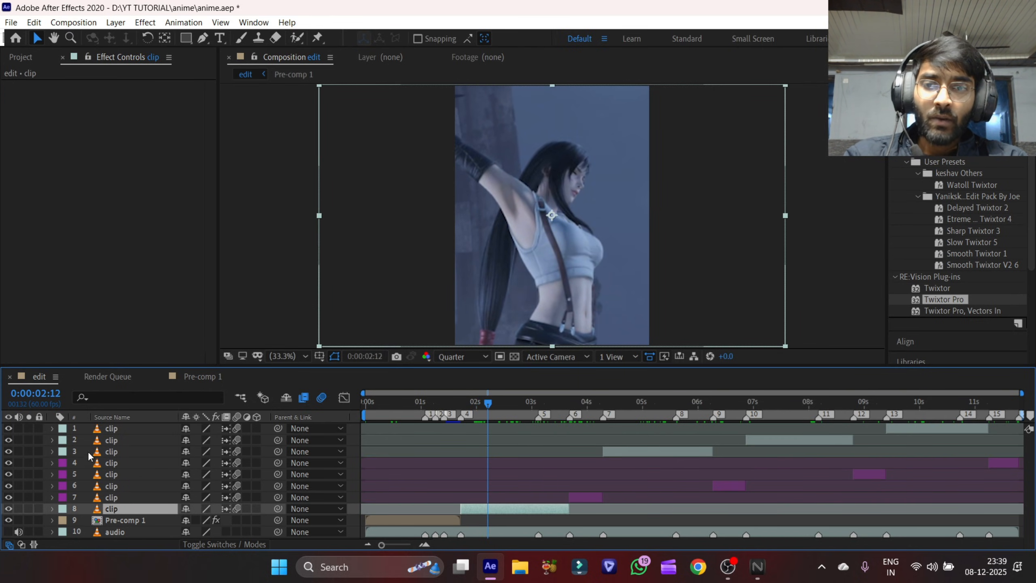
drag(88, 450, 123, 492)
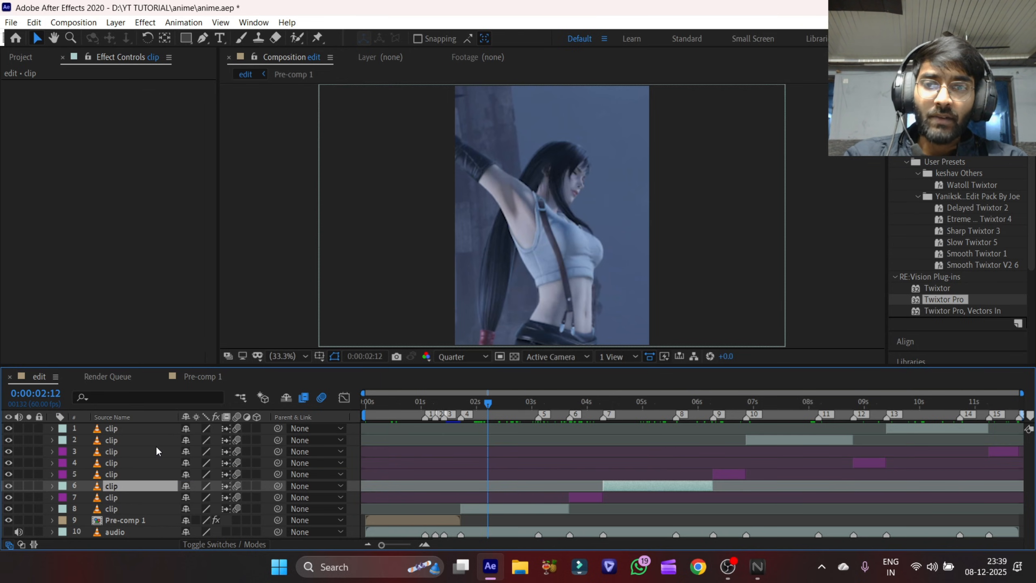
drag(156, 451, 156, 471)
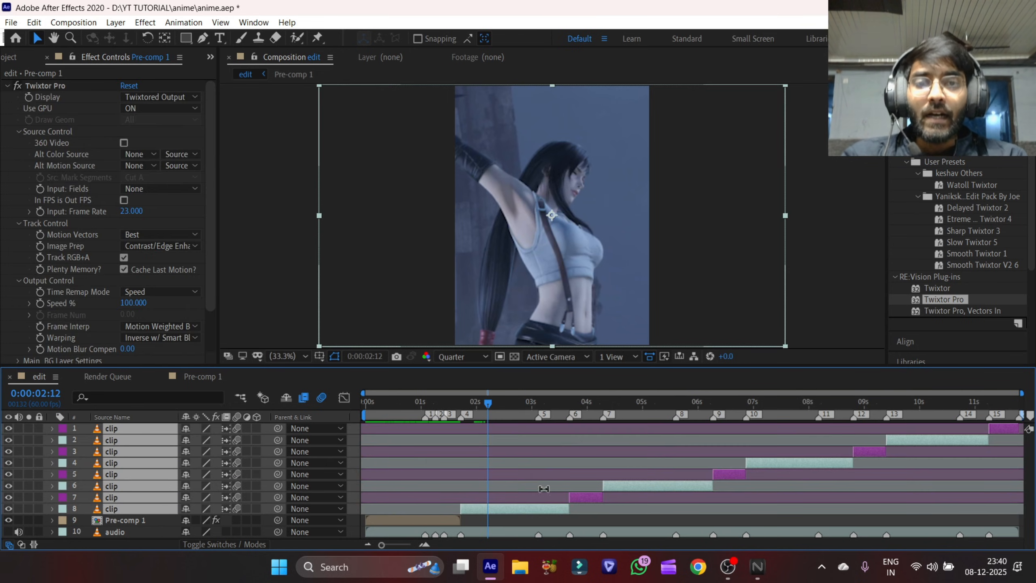
- Apply Twixtor Pro to the first teal clip, placing the playhead at marker 4 (0:00:01:43), and turn Use GPU on
click(519, 518)
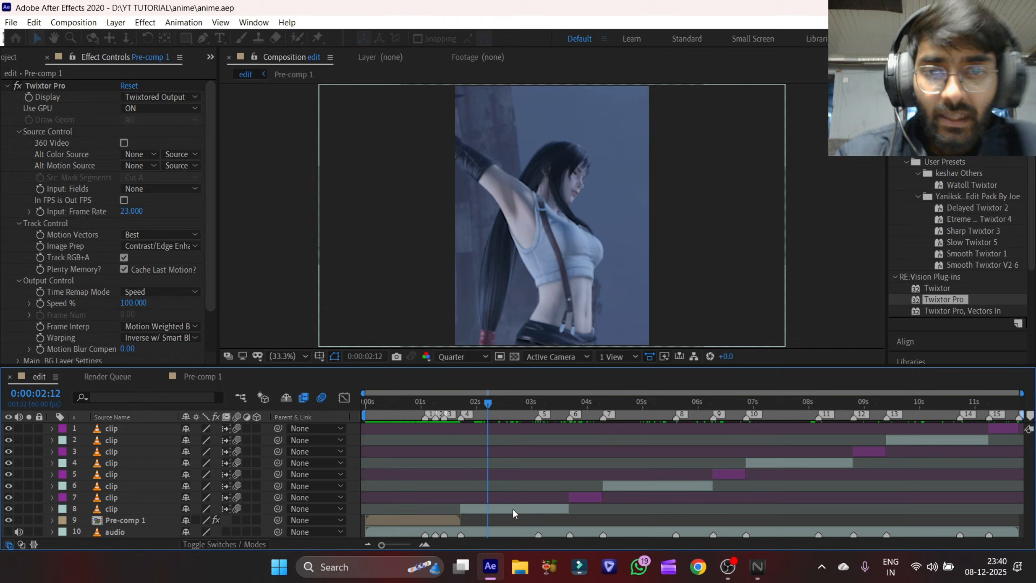
click(512, 509)
click(425, 545)
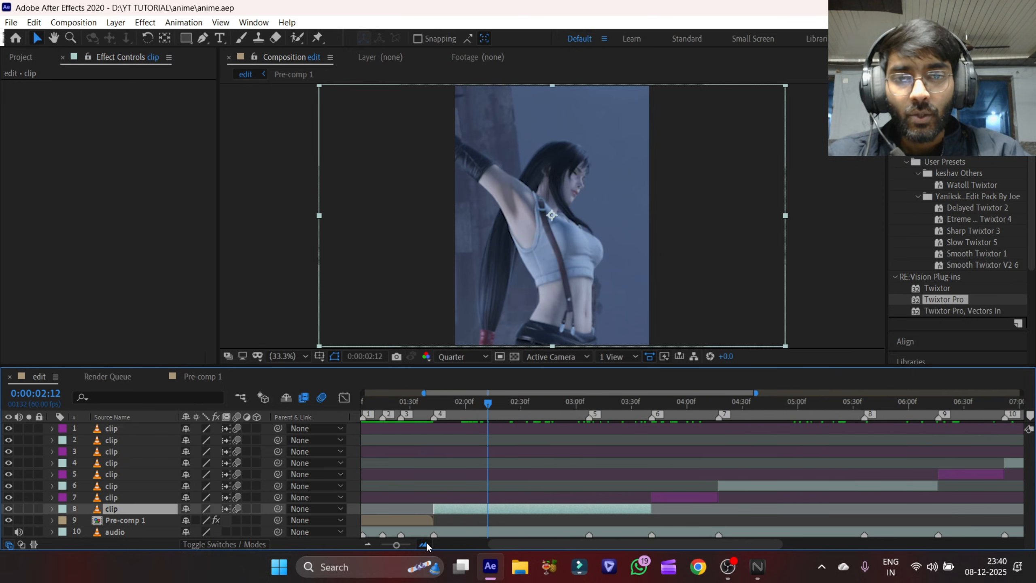
click(424, 545)
drag(415, 407, 380, 425)
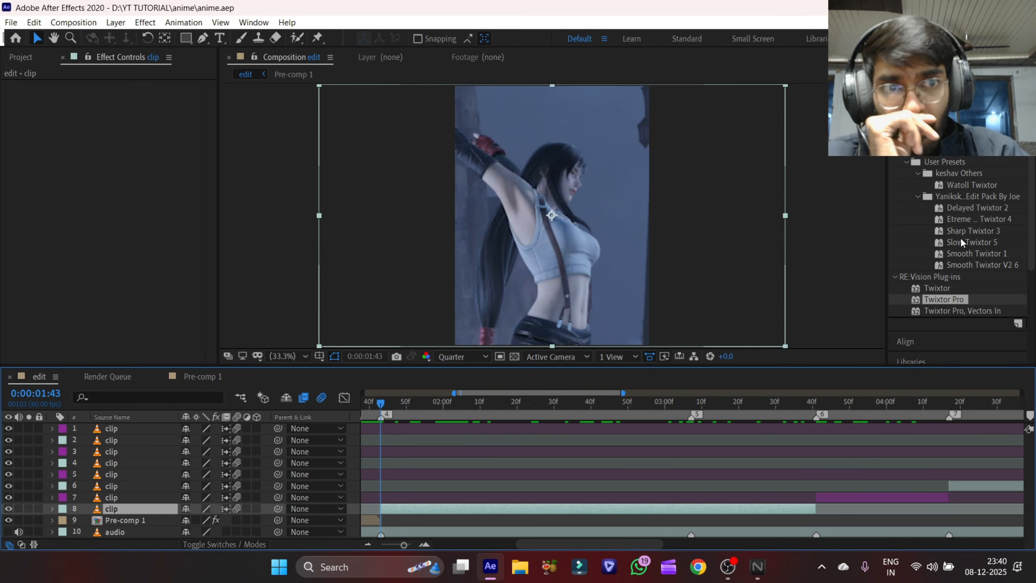
double_click(943, 299)
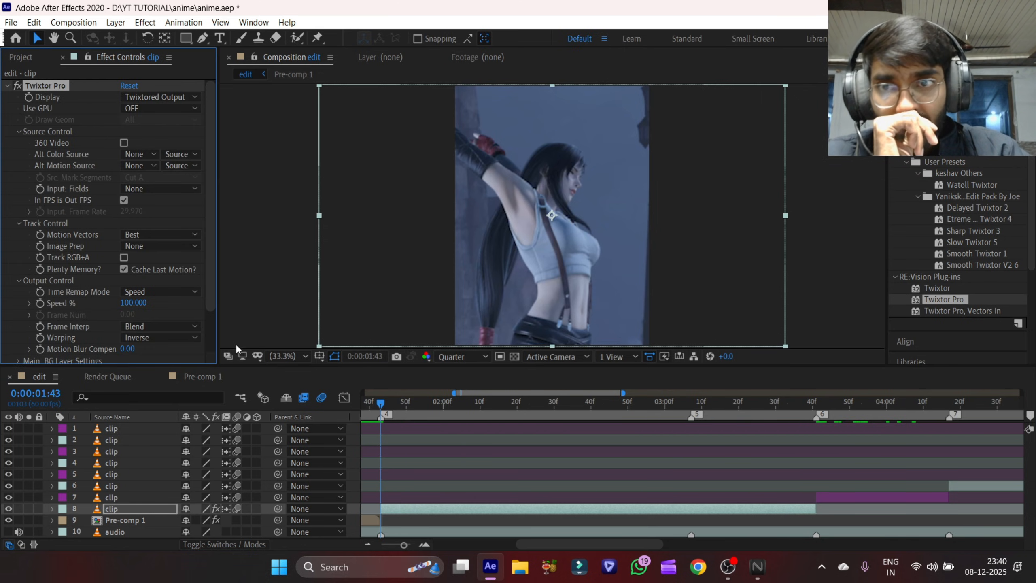
click(153, 114)
click(180, 136)
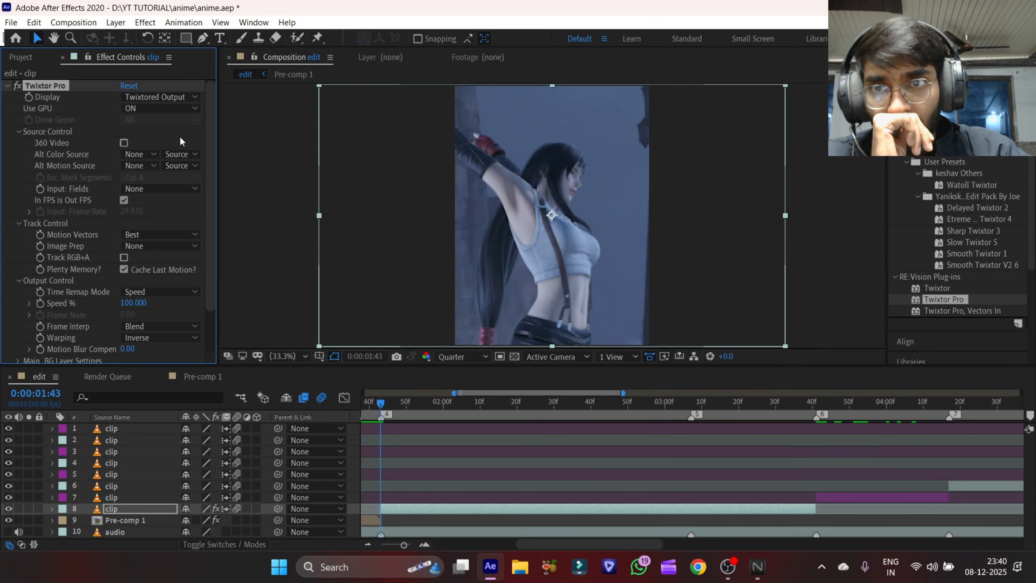
- Set Twixtor's Image Prep to Contrast/Edge Enhance, Frame Interp to Motion Weighted Blend and Warping to Inverse w/ Smart Blend, and save the project
click(156, 247)
click(167, 287)
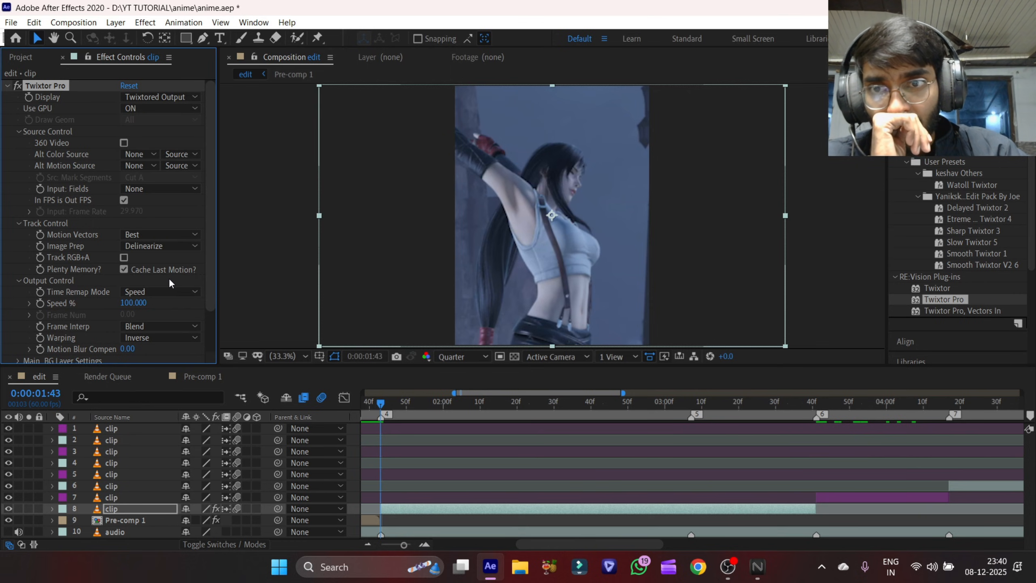
click(168, 247)
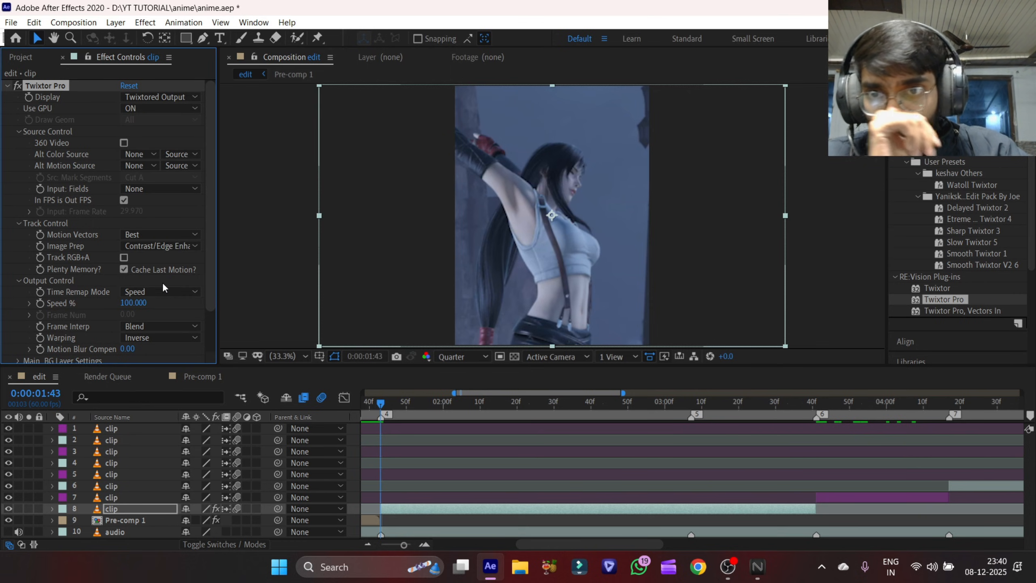
click(169, 326)
click(171, 369)
click(167, 336)
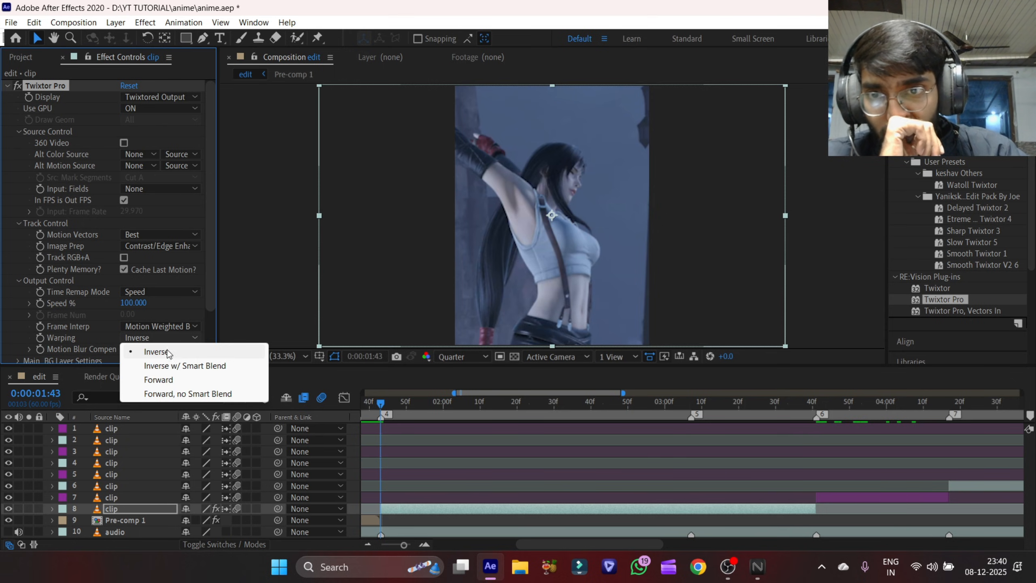
click(161, 366)
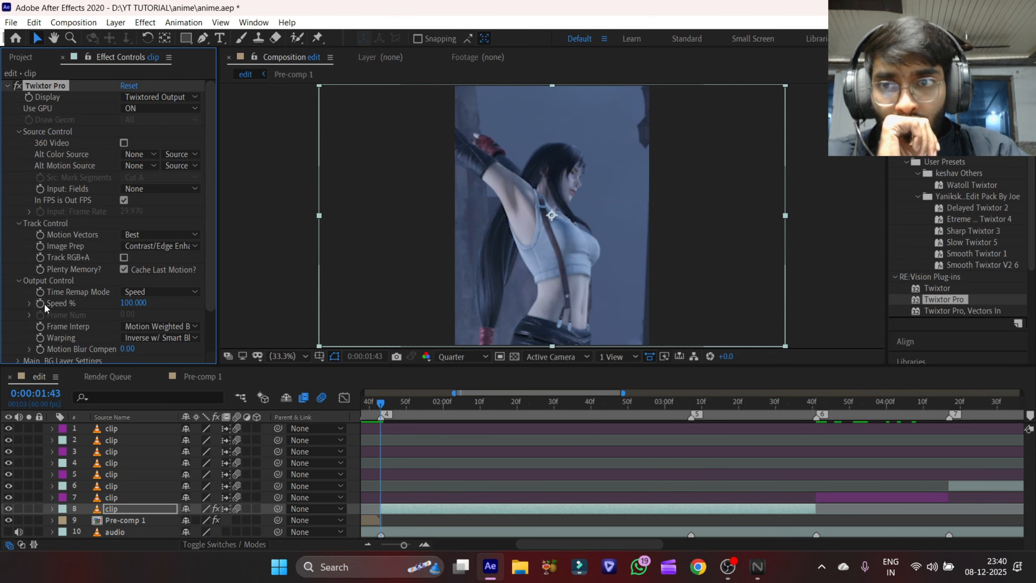
click(382, 547)
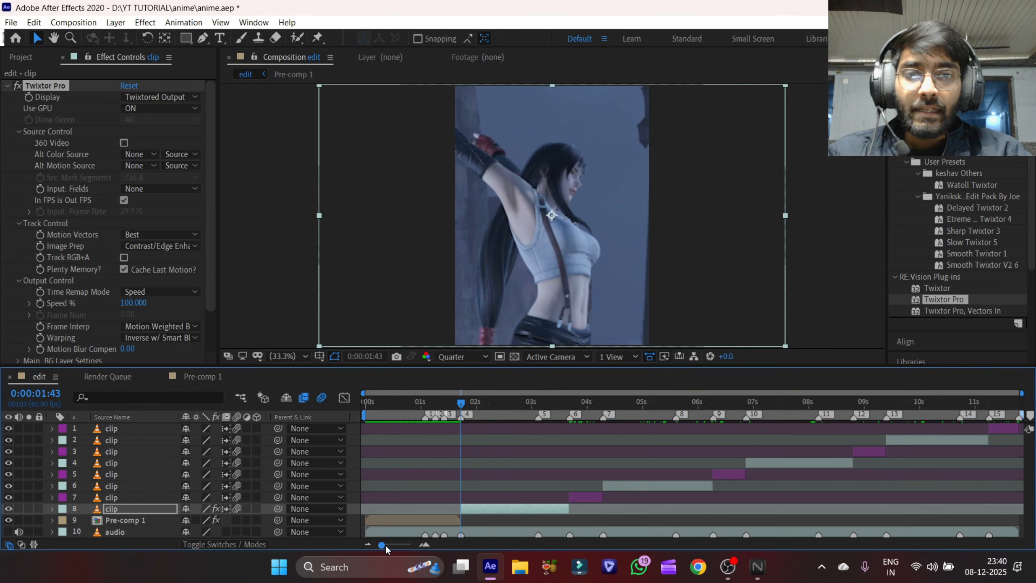
key(ctrl+s)
- Enable keyframing for Twixtor's Speed % on the first teal clip and set it to 250 at marker 4 (0:00:01:43)
click(424, 545)
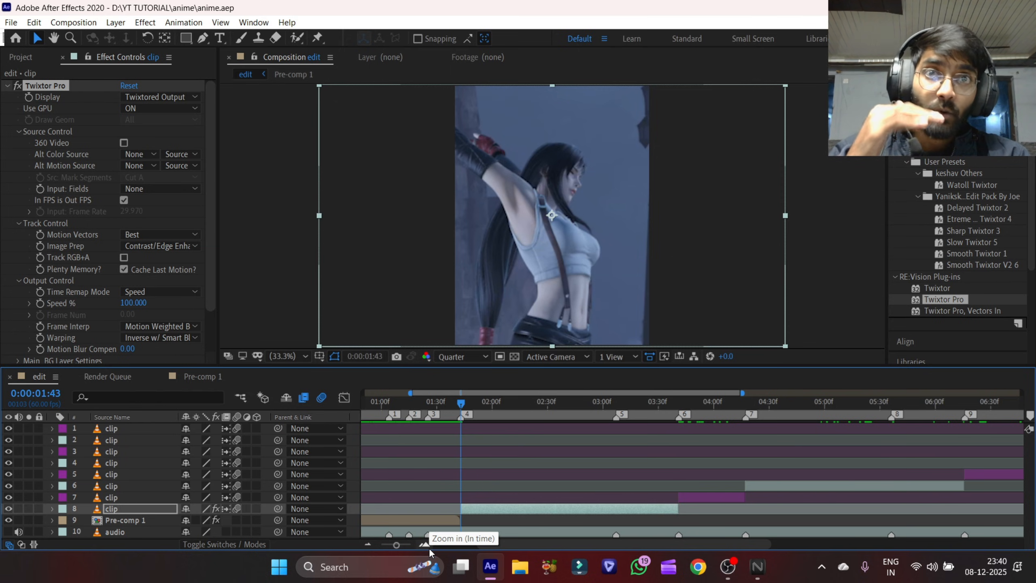
drag(682, 398, 468, 469)
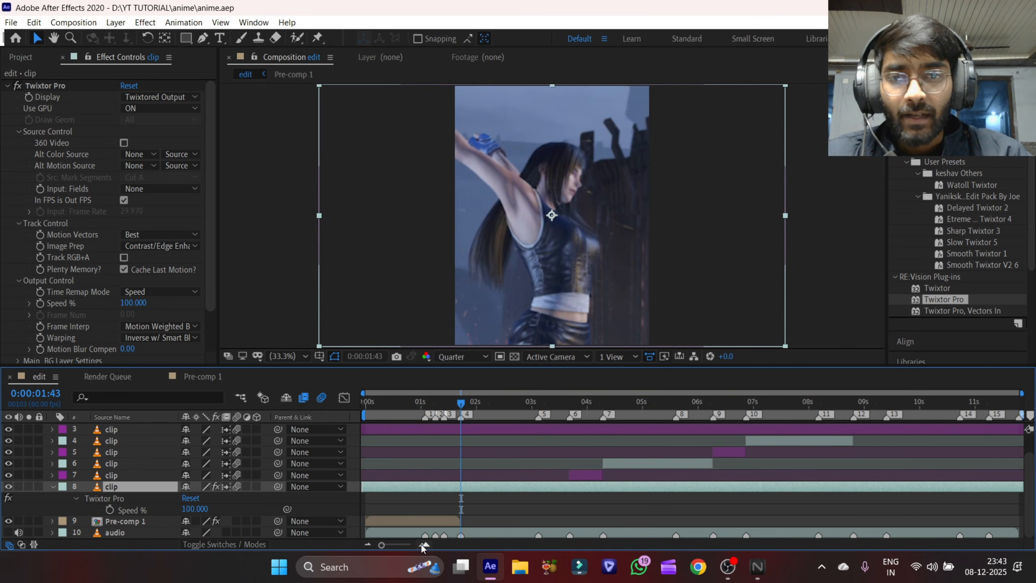
click(110, 509)
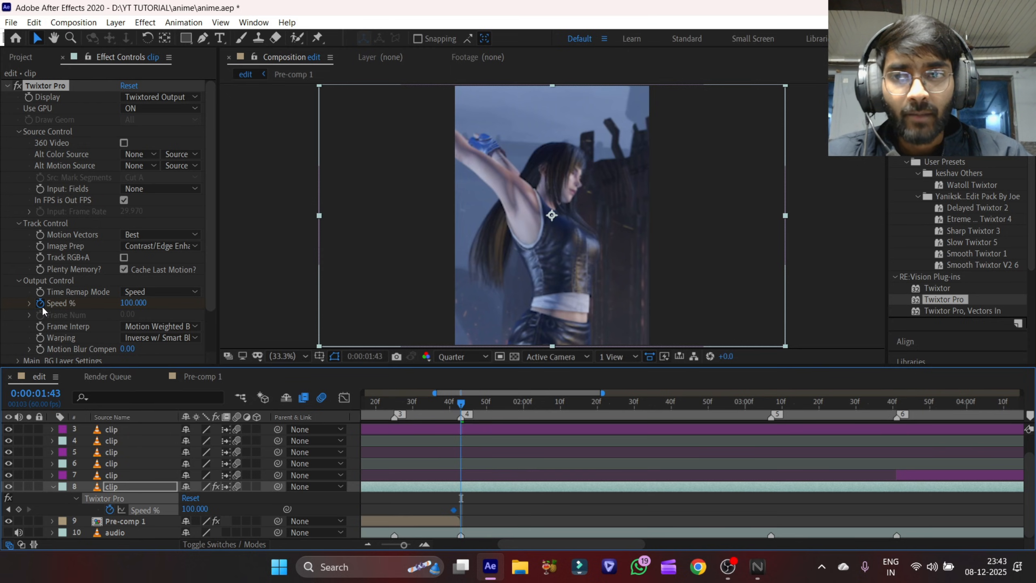
click(205, 510)
text(250)
key(Return)
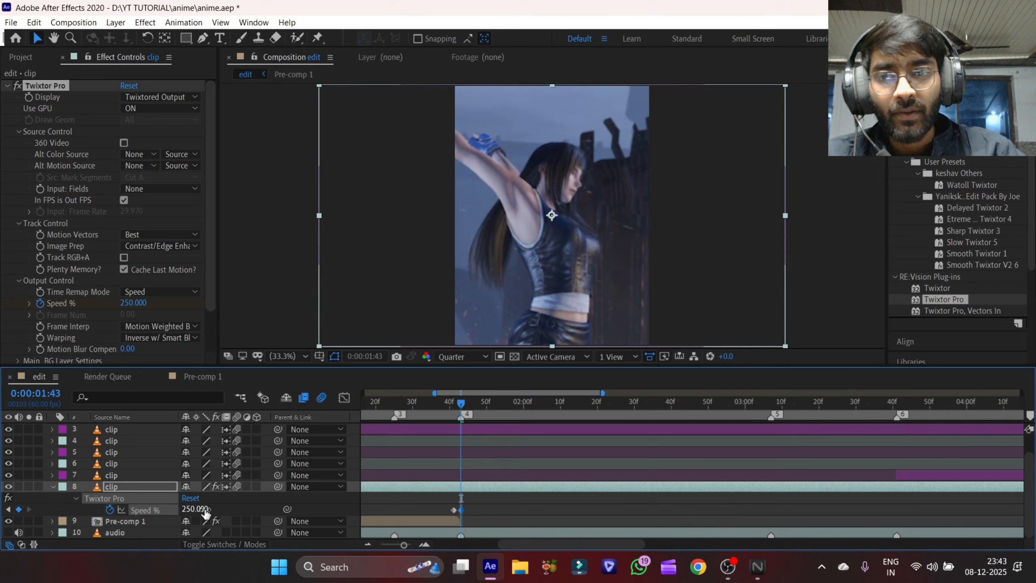
- Add a Speed % keyframe of 35 at 0:00:02:26, midway between markers 4 and 5
click(619, 411)
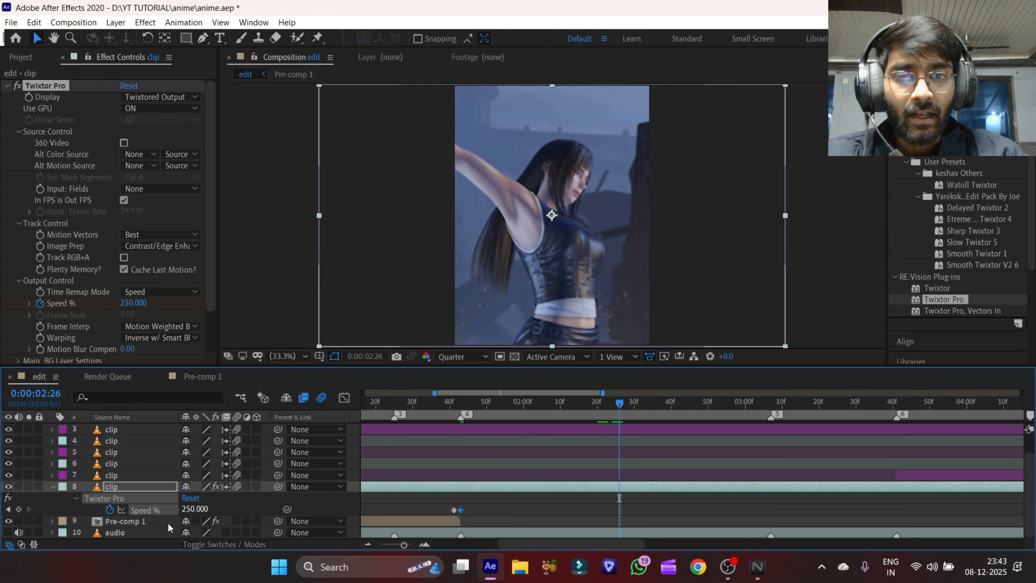
click(195, 508)
text(35)
key(Return)
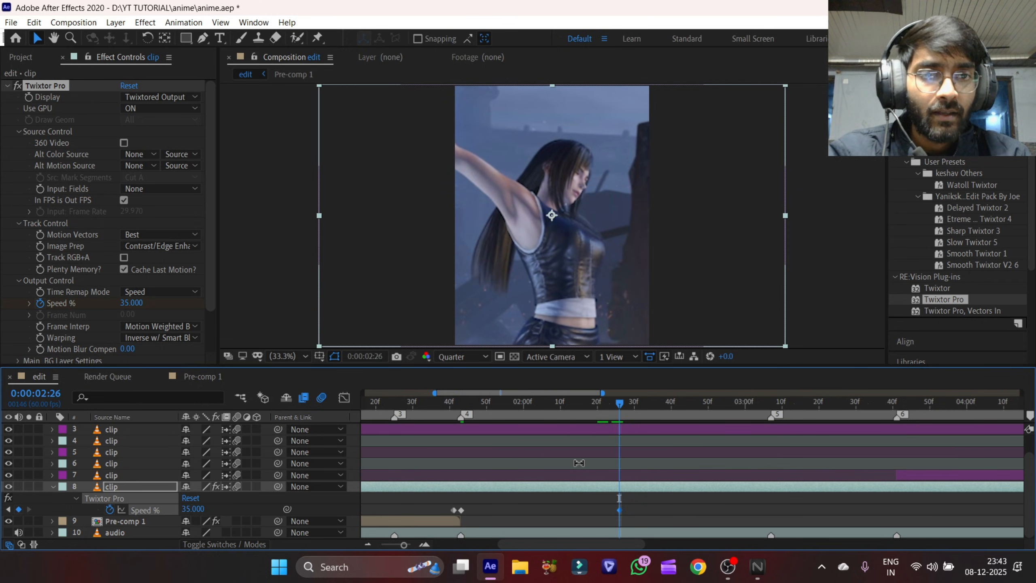
- Add a Speed % keyframe of 250 near 0:00:03:08 and align it with marker 5
click(773, 402)
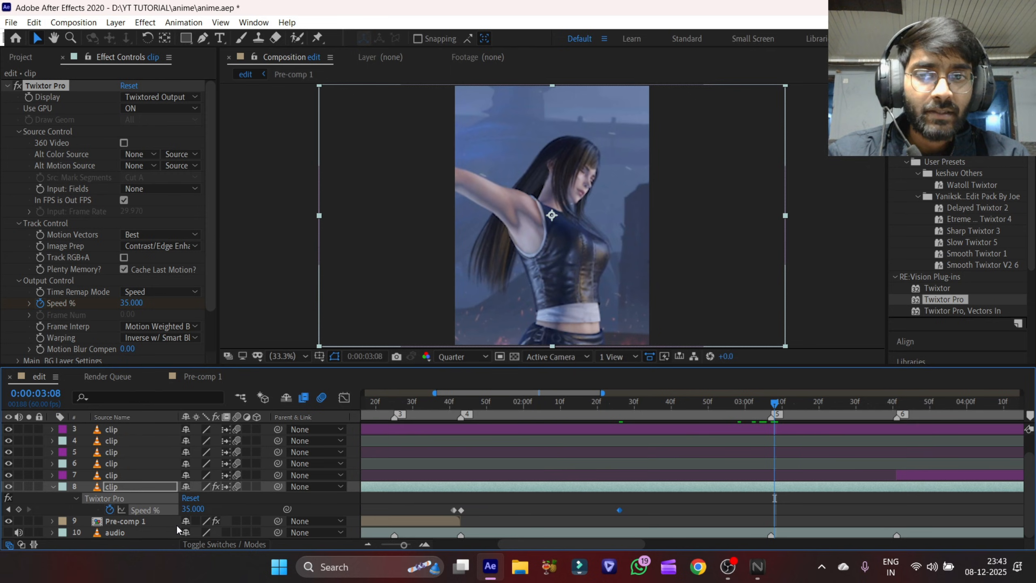
click(192, 509)
text(25)
key(Return)
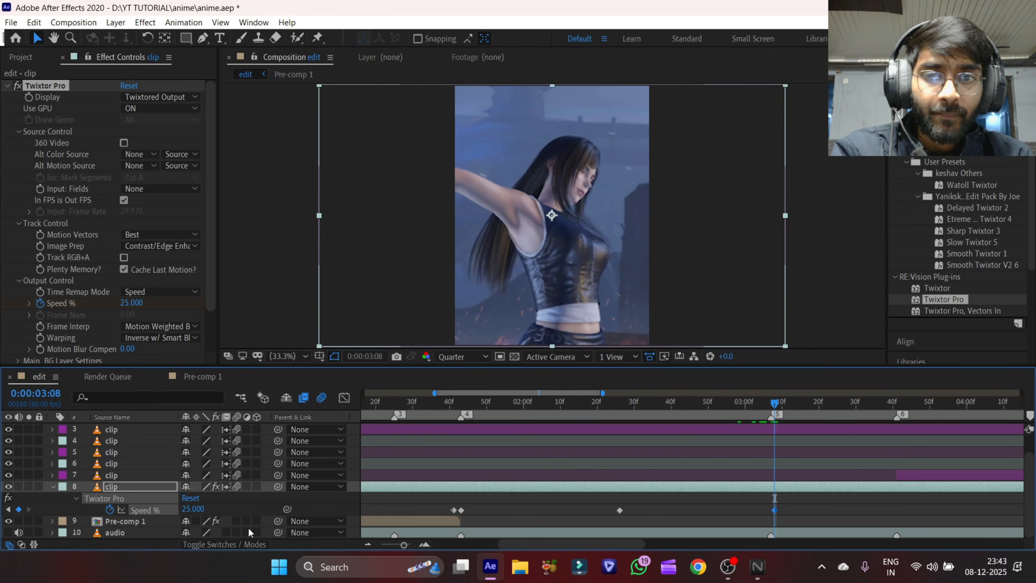
drag(775, 510, 772, 510)
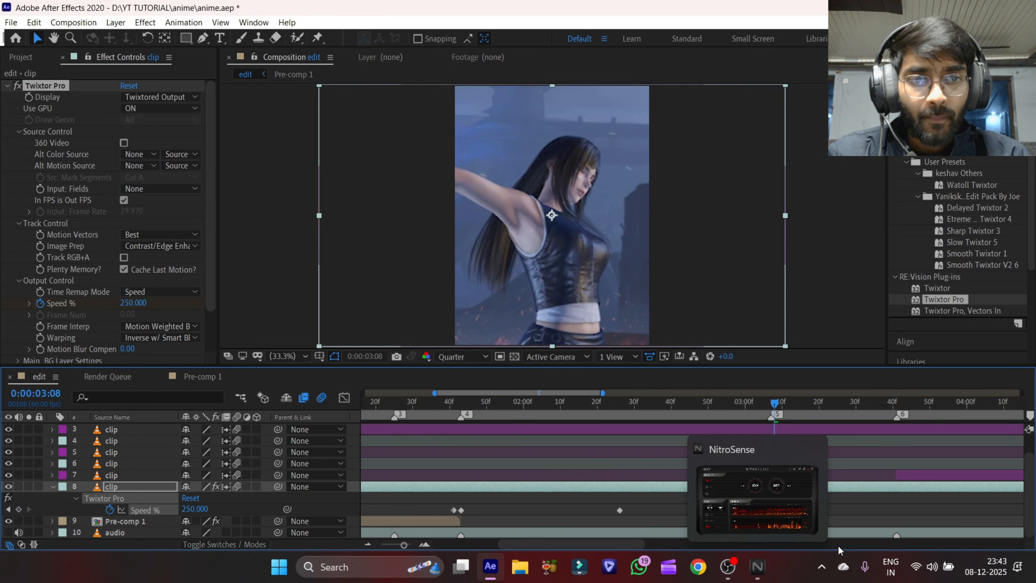
- Duplicate the 35 and 250 Speed % keyframe pair at 0:00:03:26 and move its second keyframe to marker 6
scroll(561, 527, right, 5)
drag(385, 504, 580, 515)
click(645, 406)
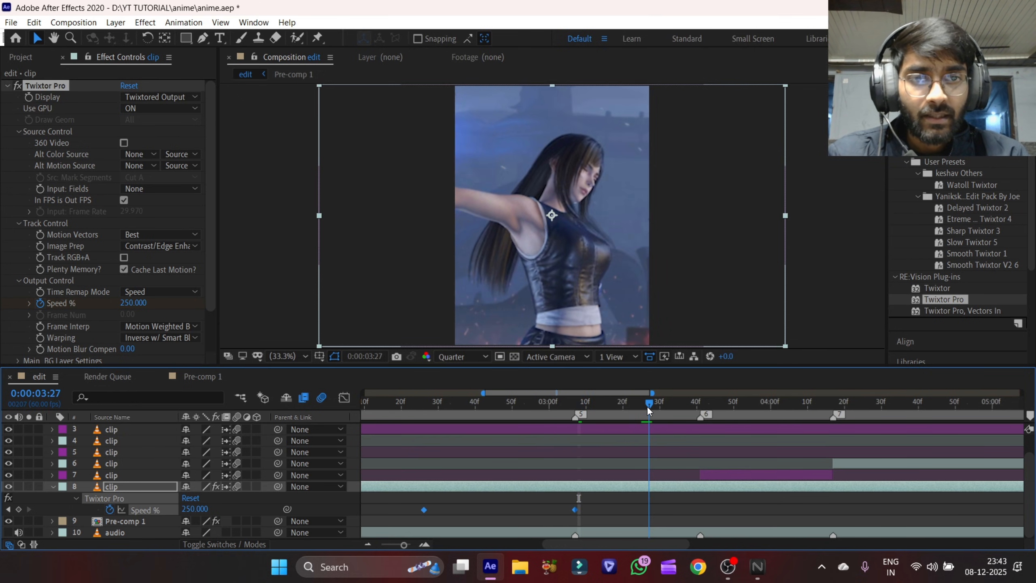
key(ctrl+v)
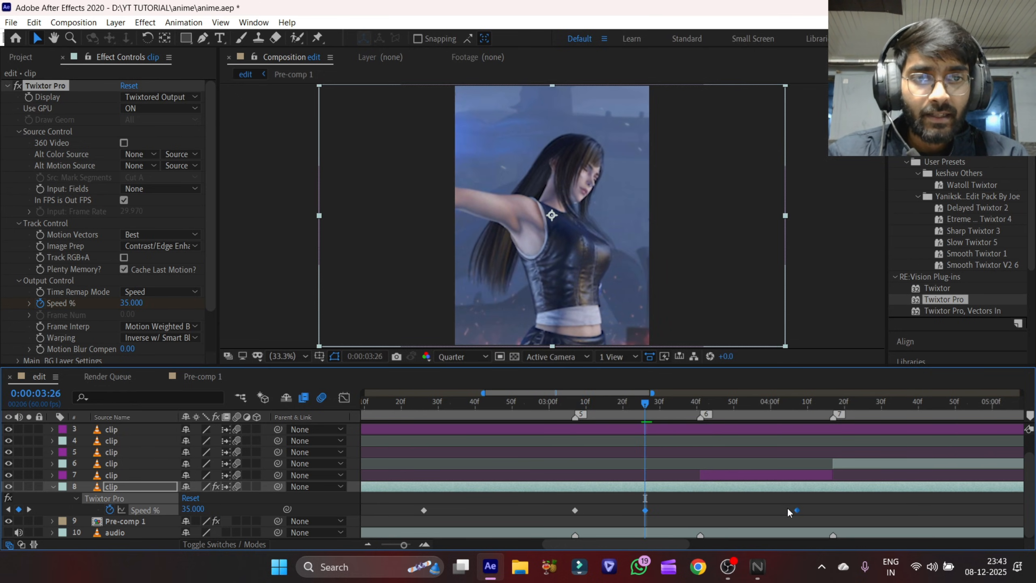
drag(794, 510, 689, 486)
- Copy the Speed % keyframe pair, paste it at 0:00:04:00, and move its second keyframe to marker 7
key(ctrl+c)
key(ctrl+v)
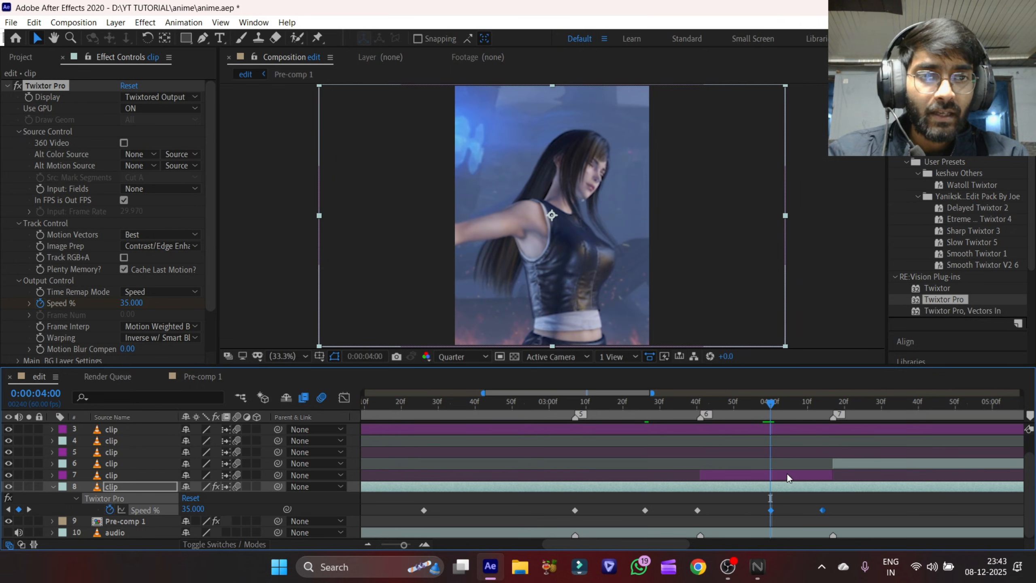
drag(822, 510, 832, 521)
- Paste the Speed % keyframe pair at 0:00:04:57 and move its second keyframe to marker 8
scroll(833, 522, right, 5)
click(654, 403)
key(ctrl+v)
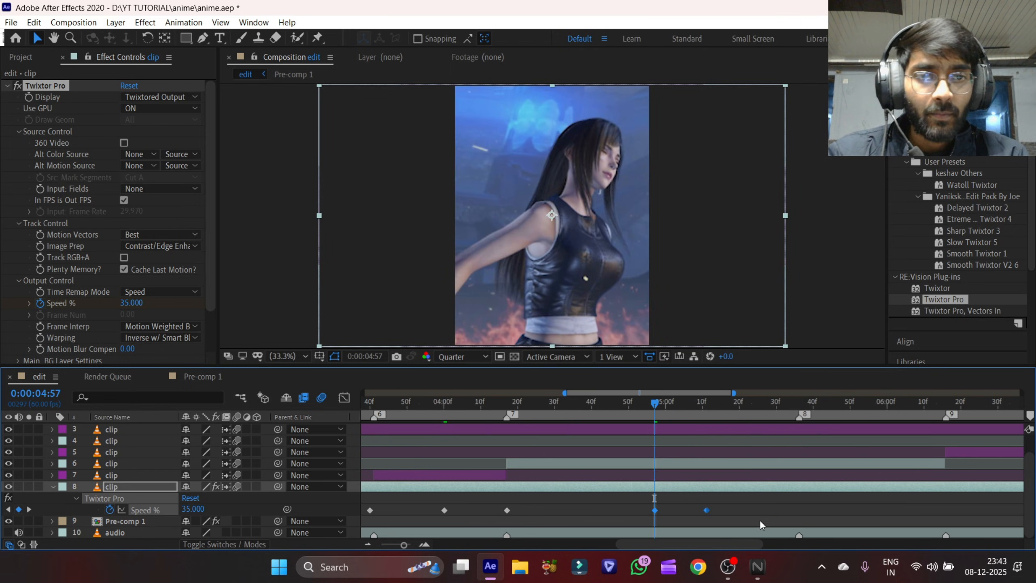
drag(708, 511, 797, 535)
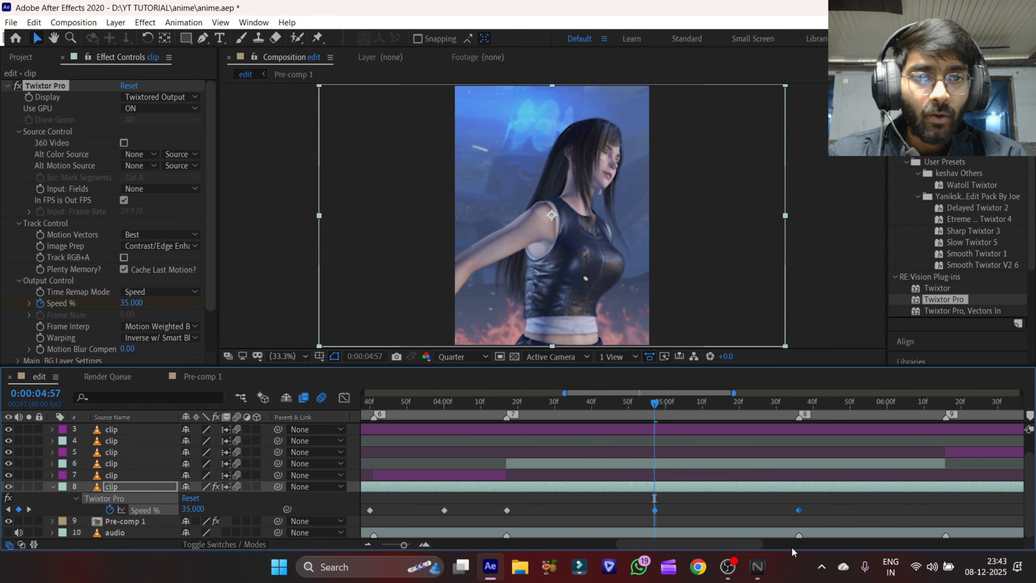
- Paste the Speed % keyframe pair at 0:00:05:58 and move its second keyframe to marker 9
scroll(791, 546, right, 5)
click(683, 410)
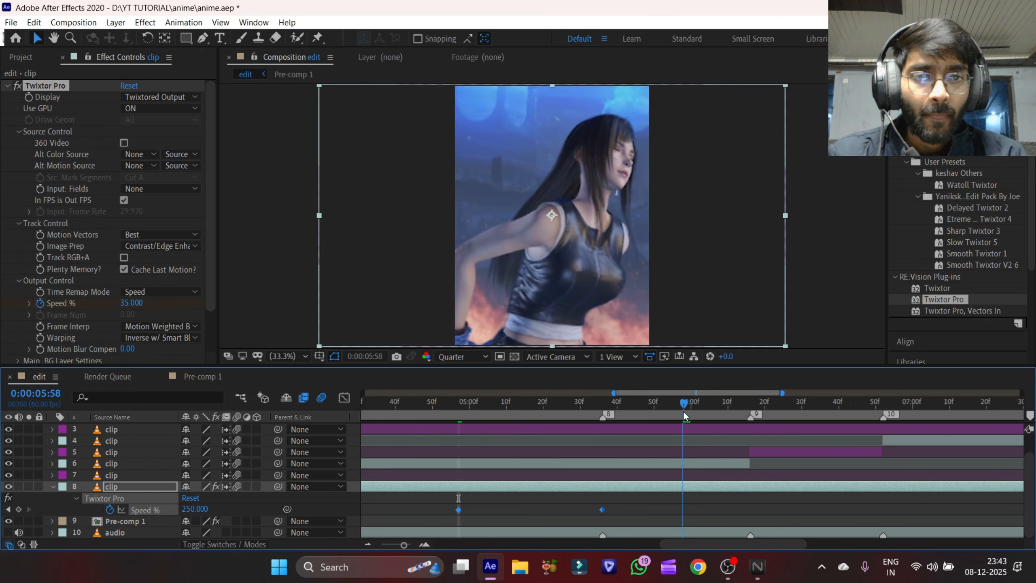
key(ctrl+v)
drag(734, 512, 749, 529)
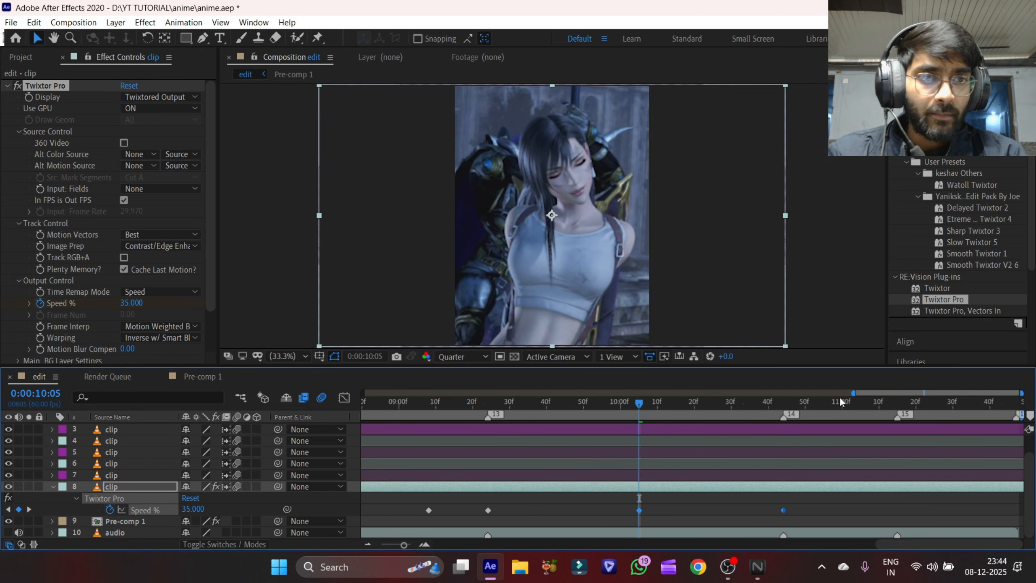
- Paste Speed % keyframe pairs at 0:00:11:01 and 0:00:11:31, ending at marker 15 and the composition's end, and save the project
click(846, 402)
key(ctrl+v)
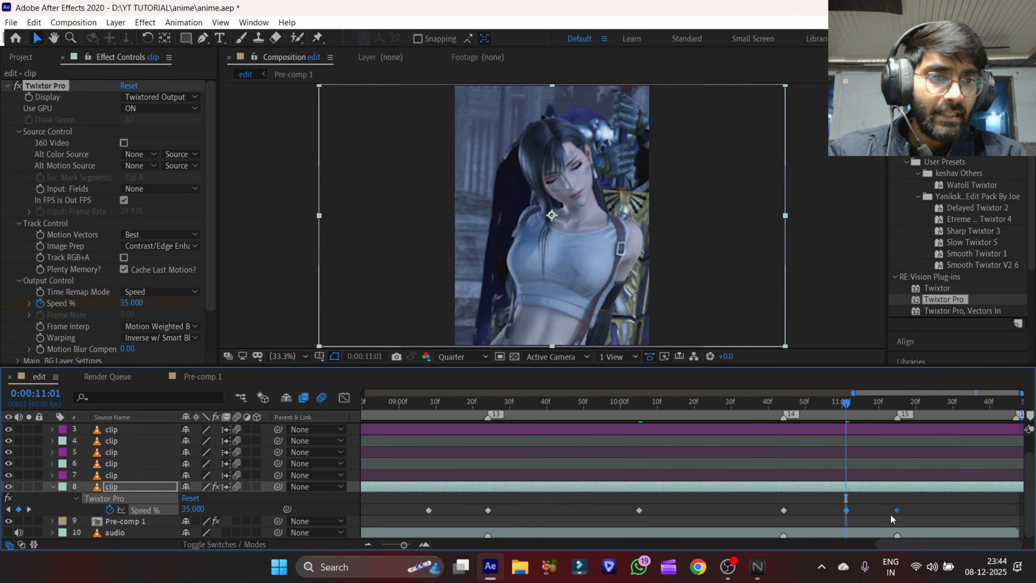
click(955, 408)
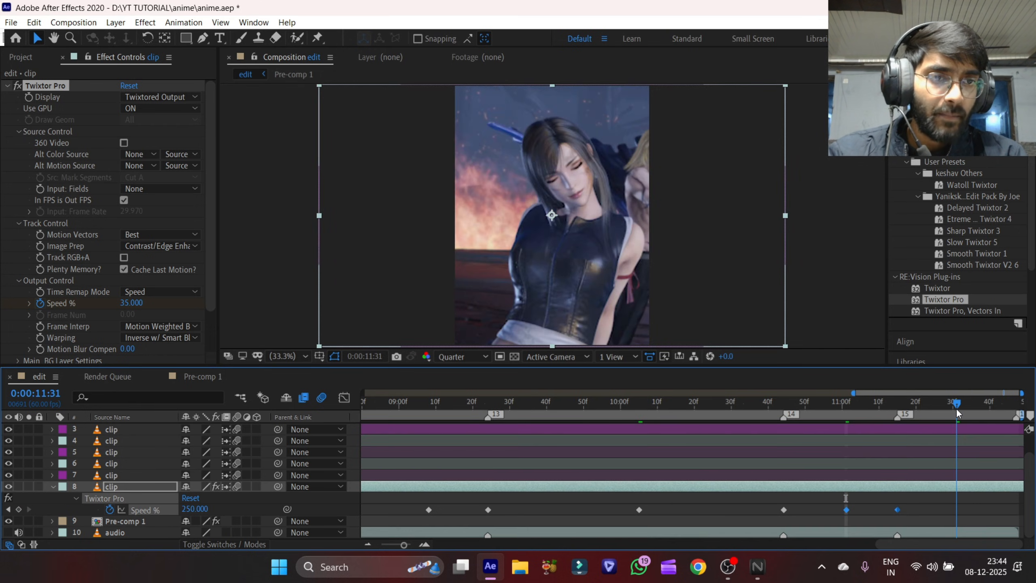
key(ctrl+v)
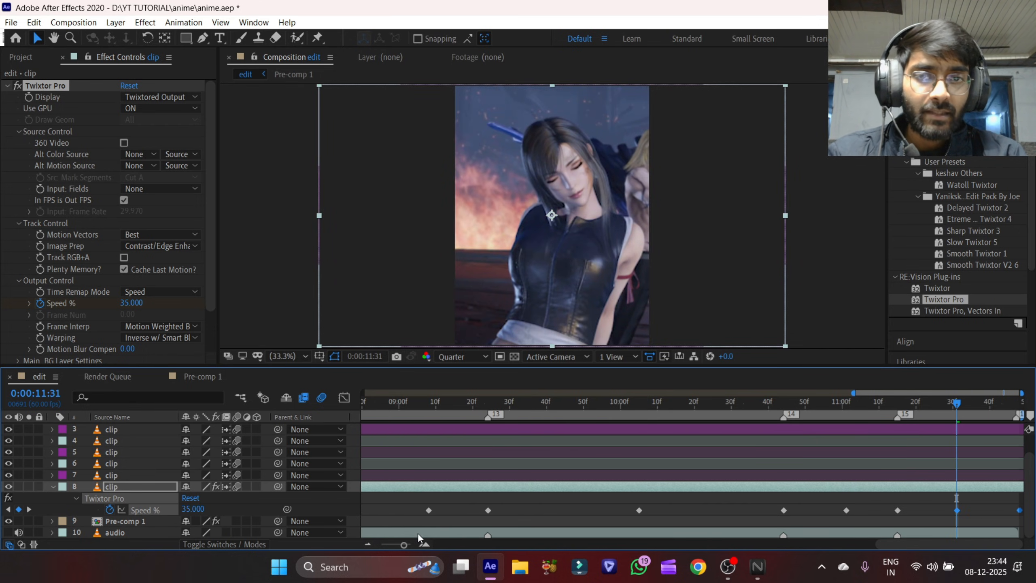
drag(386, 544, 382, 545)
key(ctrl+s)
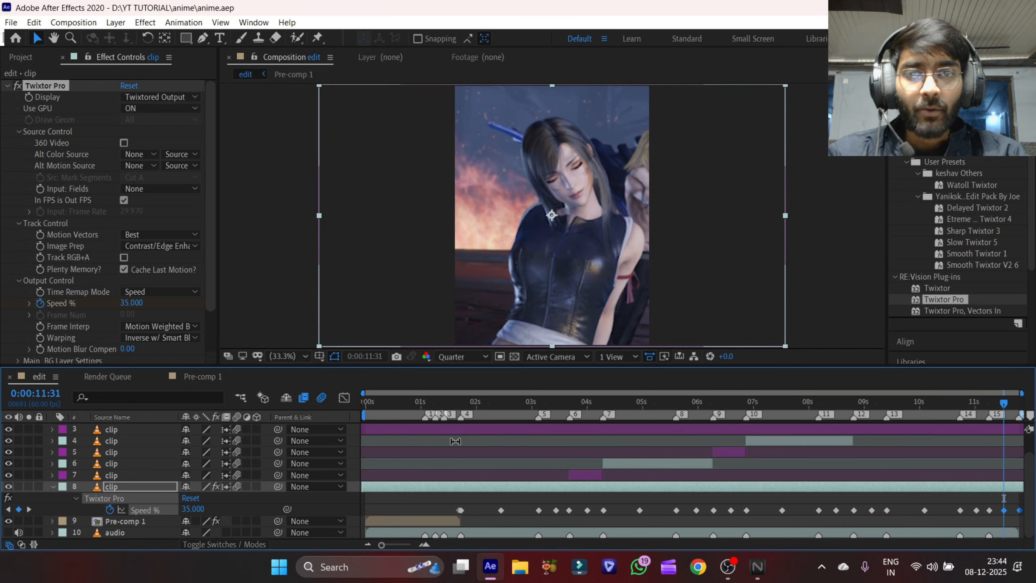
- Place the playhead on marker 4 at 0:00:01:43 and copy all Speed % keyframes of clip layer 8
click(460, 403)
click(424, 544)
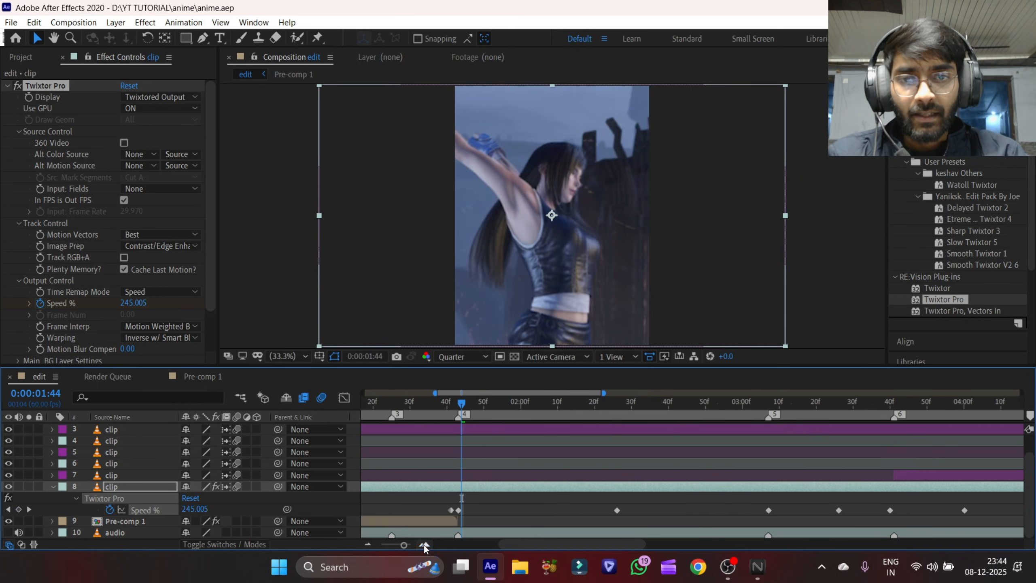
click(424, 545)
drag(465, 399, 458, 414)
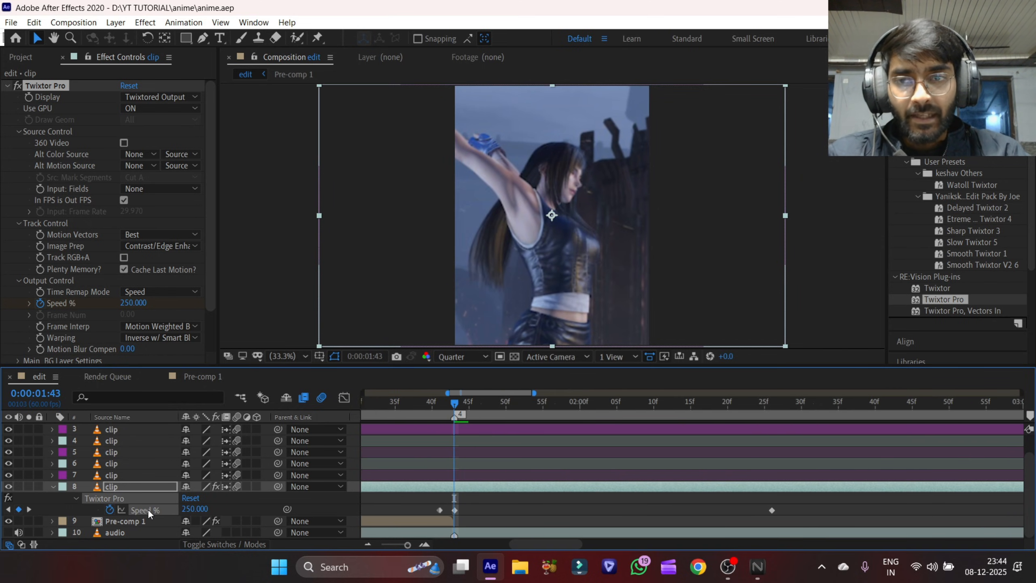
mouse_move(396, 545)
mouse_down()
mouse_move(364, 551)
mouse_move(396, 551)
mouse_up()
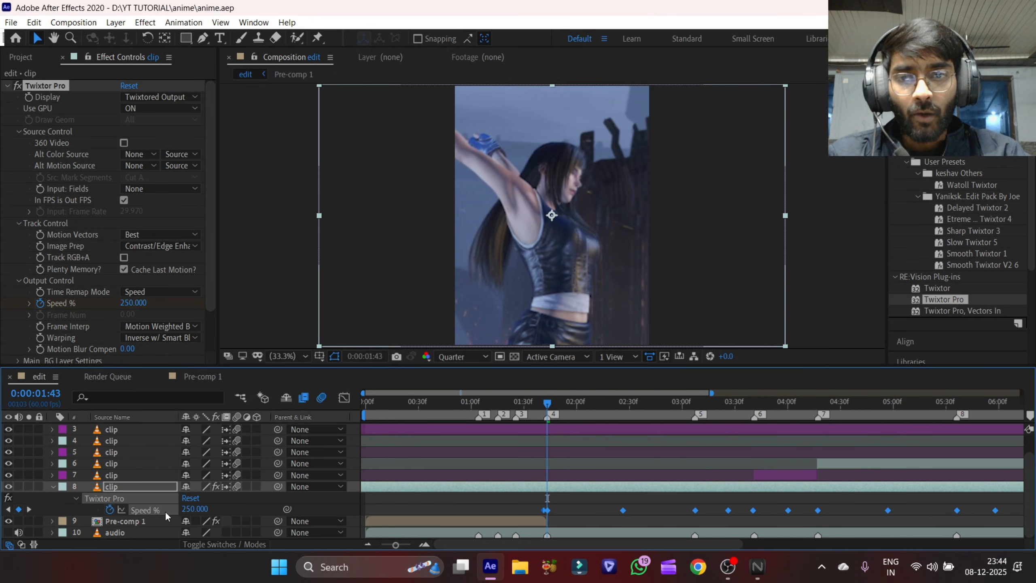
- Paste the copied Twixtor Pro Speed % keyframes onto clip layers 7, 6, 5, 4, 3 and 2
click(130, 476)
key(ctrl+v)
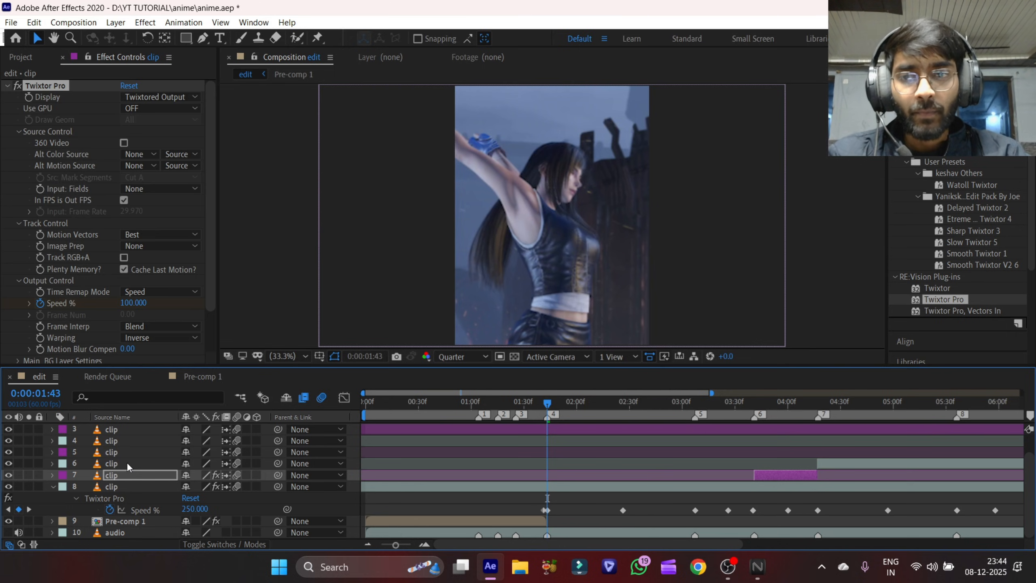
click(127, 463)
key(ctrl+v)
click(123, 451)
key(ctrl+v)
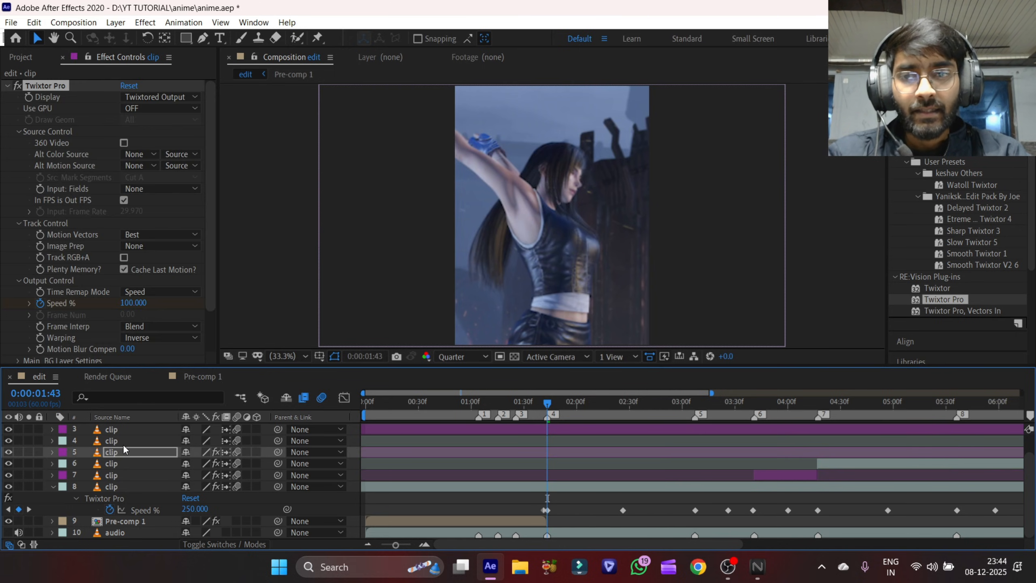
click(125, 442)
key(ctrl+v)
click(130, 428)
key(ctrl+v)
scroll(157, 448, up, 2)
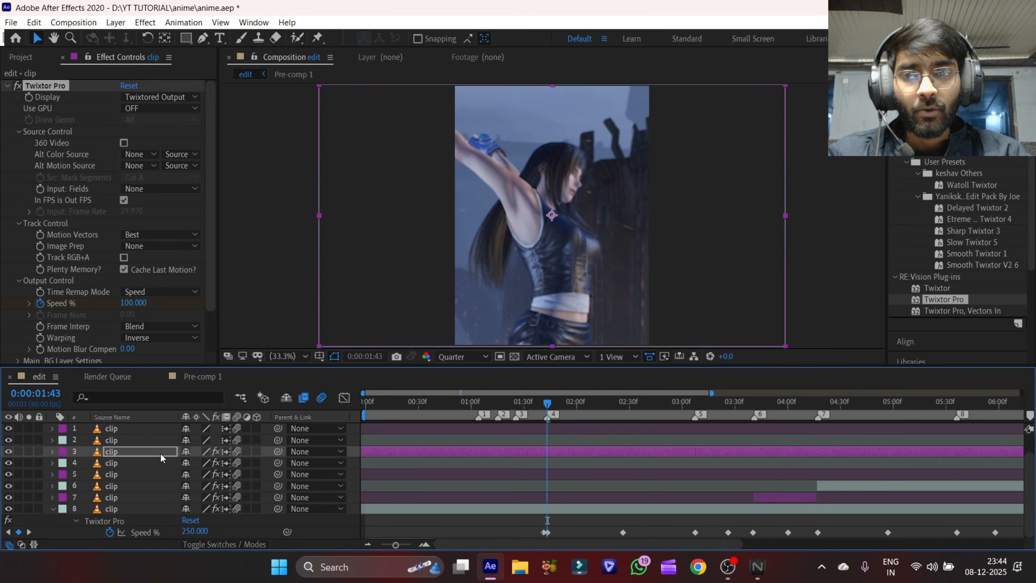
click(154, 439)
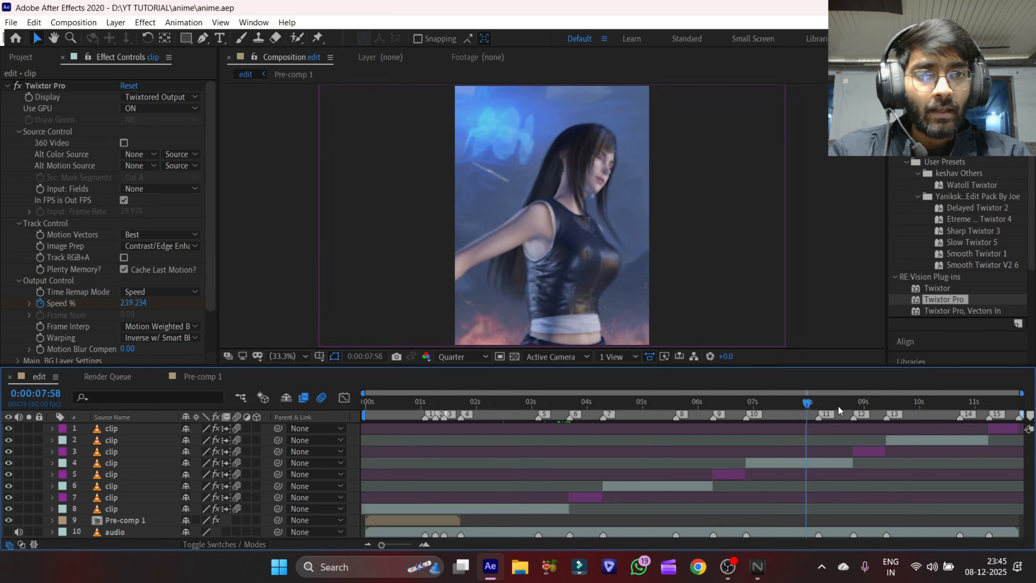
- Deselect the clip layers and scrub back to marker 4 to examine the speed-ramped opening shot
key(u)
key(u)
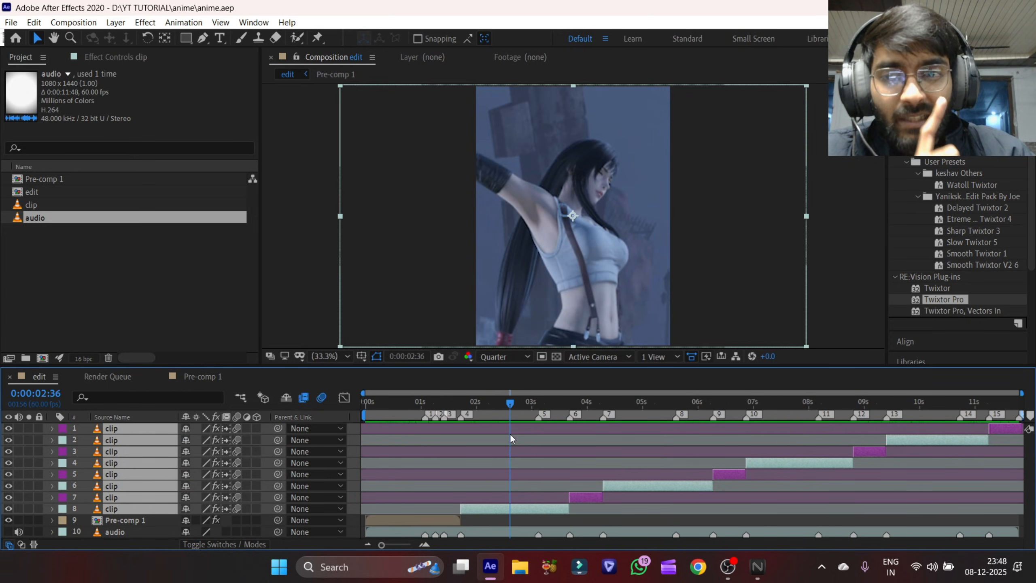
click(359, 479)
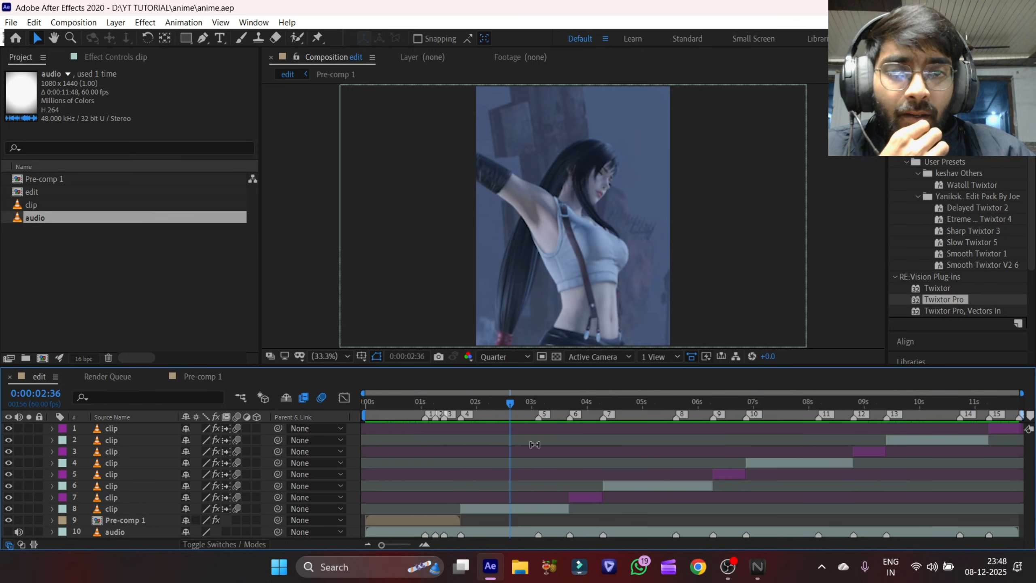
drag(513, 415, 516, 418)
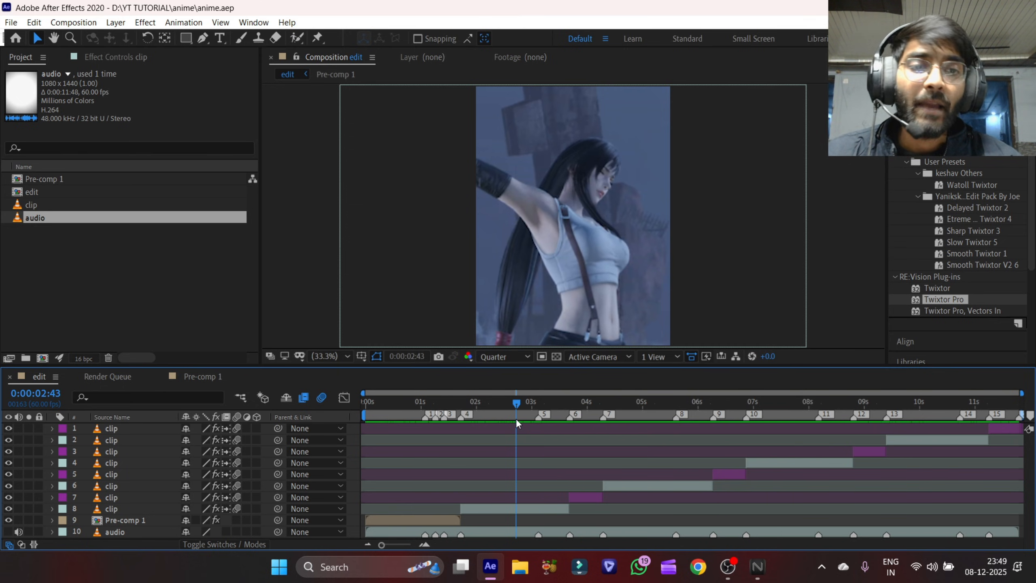
drag(515, 418, 477, 424)
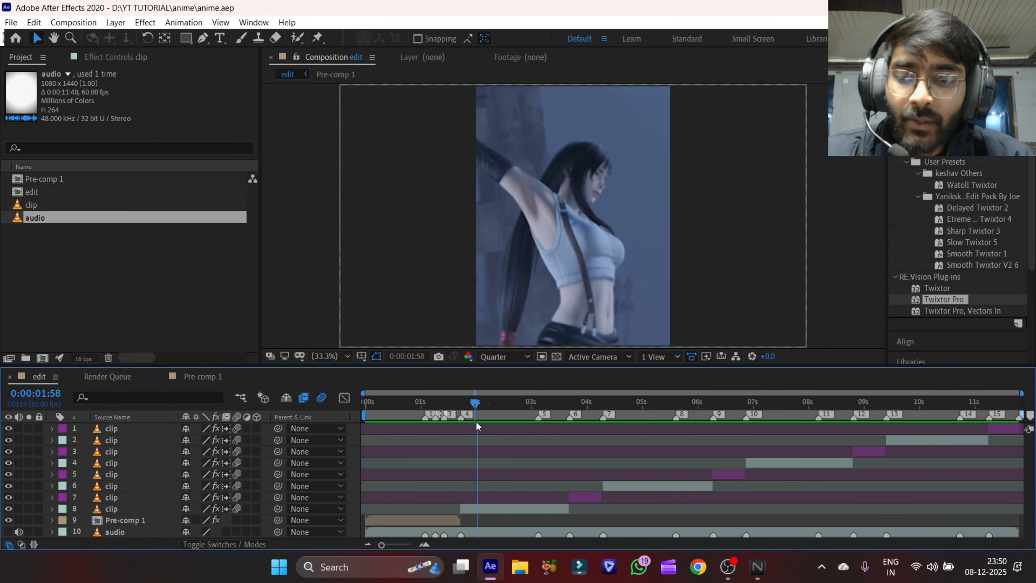
click(425, 544)
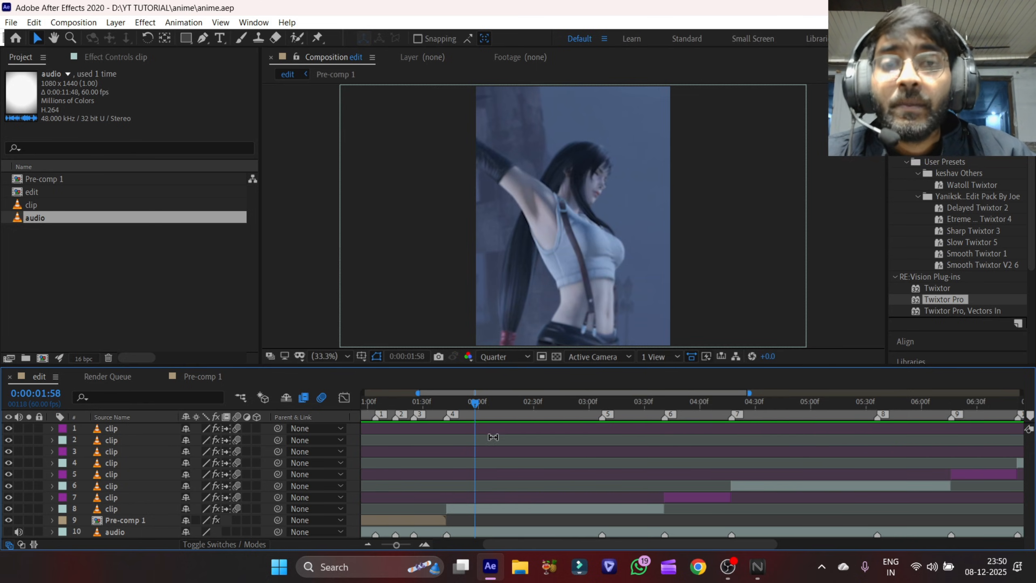
drag(502, 410, 450, 412)
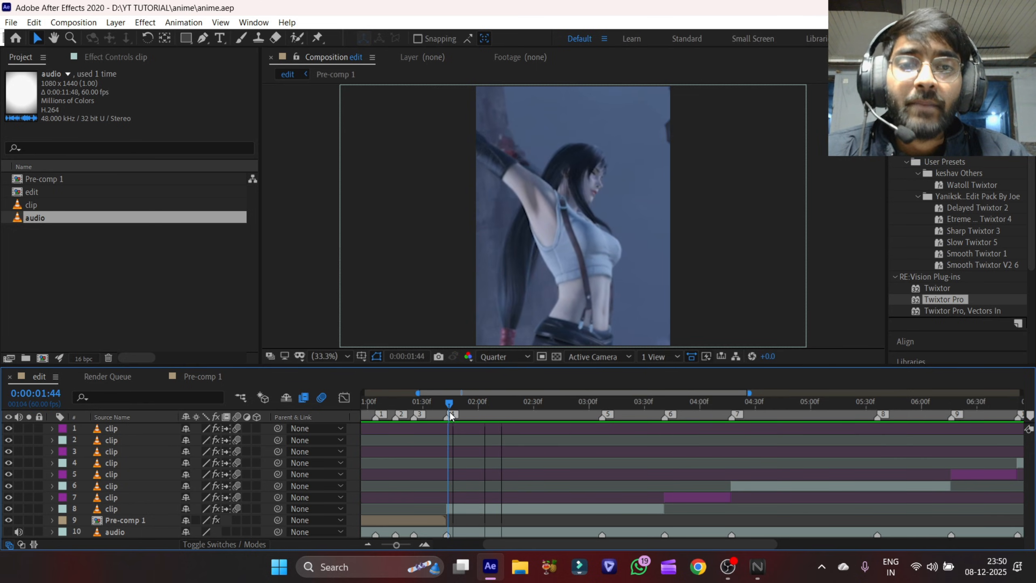
- Label composition marker 6 "zoom", extend its protected region to marker 7, and save the project
click(486, 505)
double_click(670, 414)
click(591, 383)
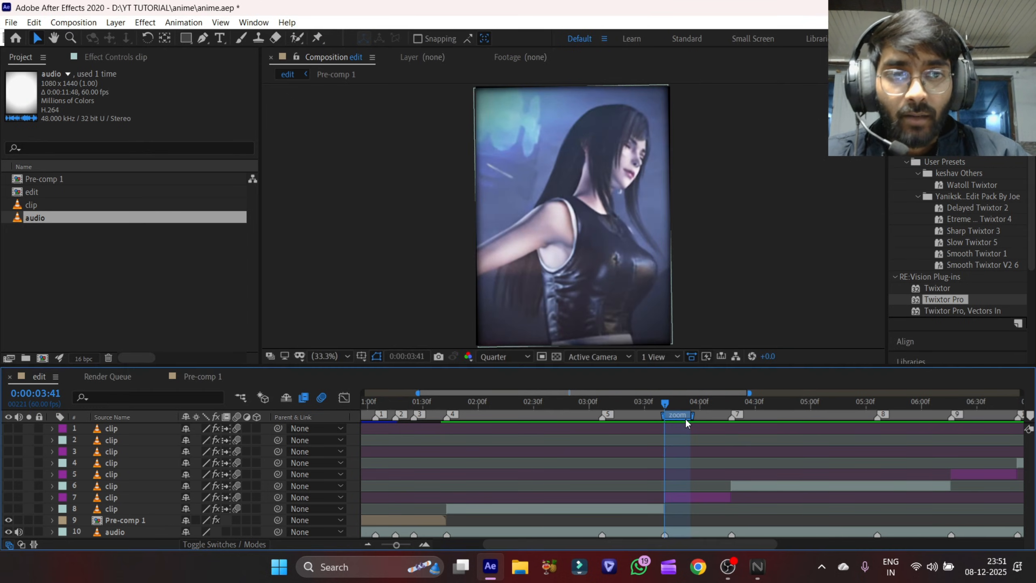
key(ctrl+s)
drag(683, 424, 732, 450)
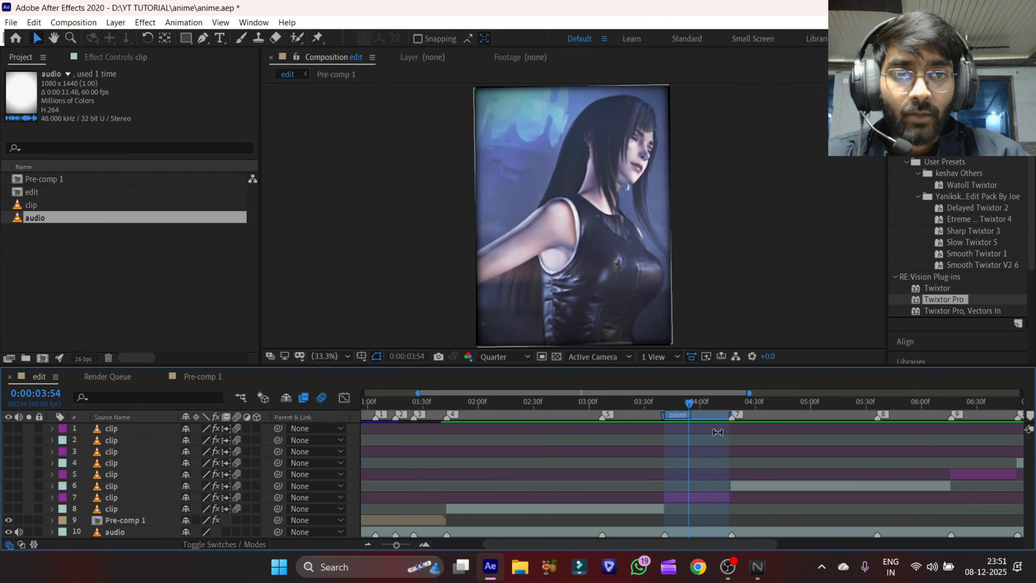
key(ctrl+s)
drag(687, 400, 617, 404)
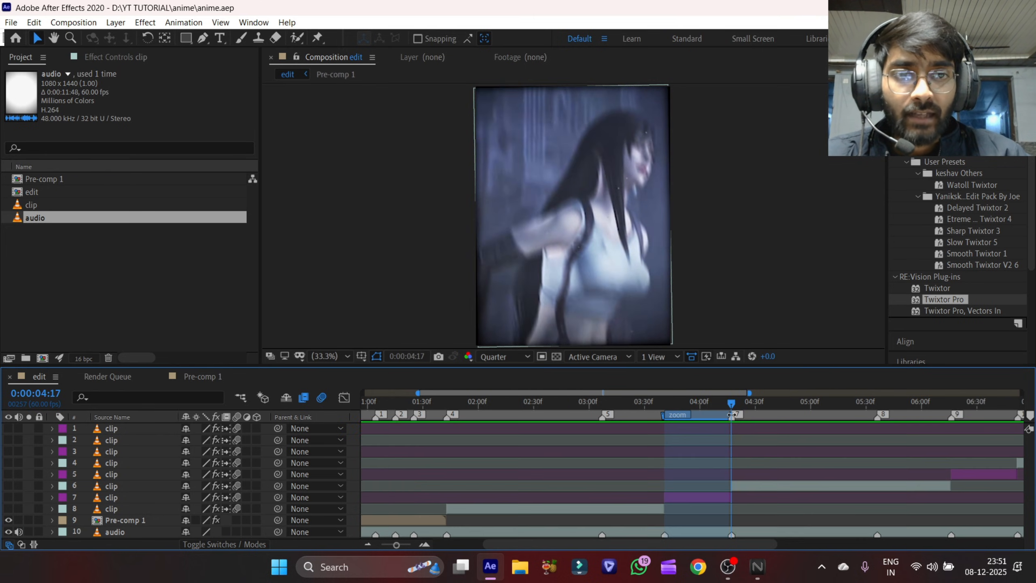
- Label marker 9 "zoom in" and marker 12 "zoom" as protected regions extending to markers 10 and 13
drag(762, 540, 849, 541)
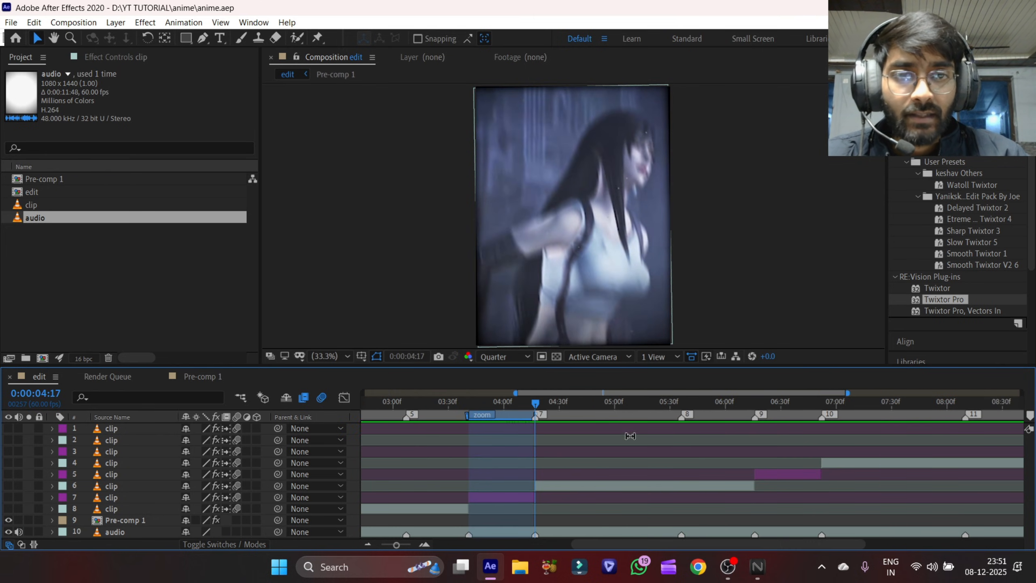
drag(629, 405, 754, 441)
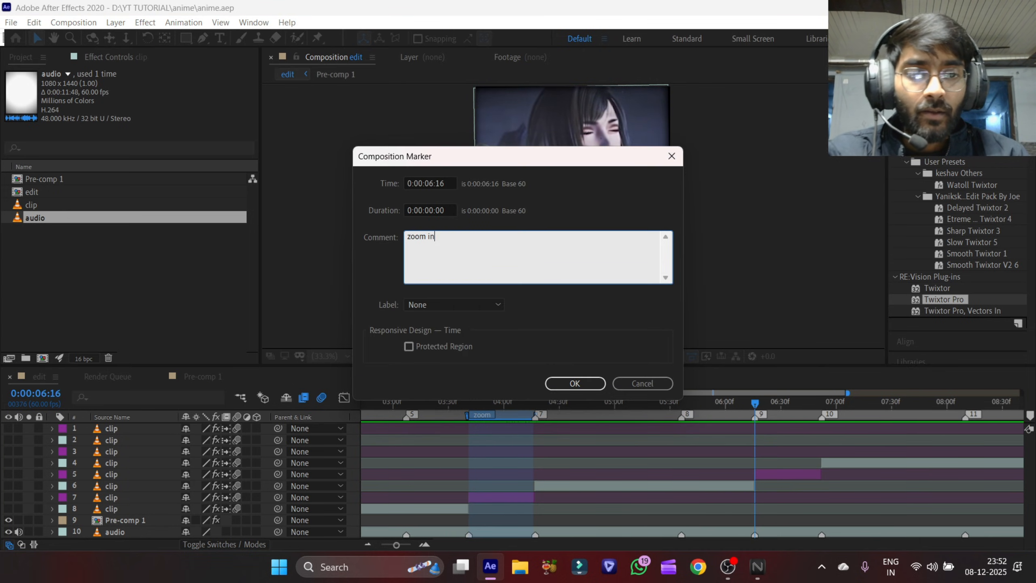
key(Return)
click(579, 385)
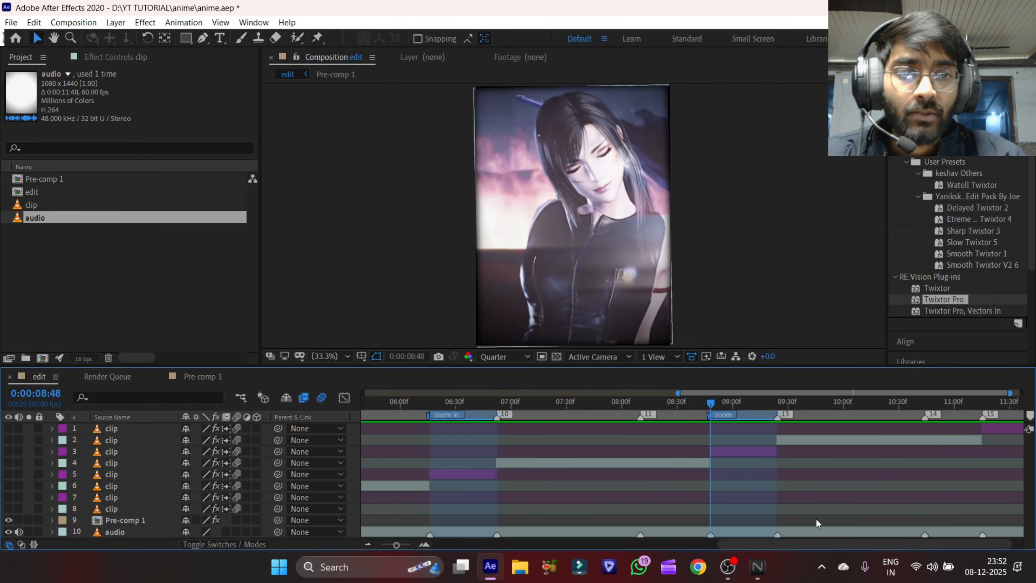
- Make marker 15 a protected region running to the composition's end and set its comment to "zoom"
scroll(816, 543, right, 2)
drag(957, 400, 959, 402)
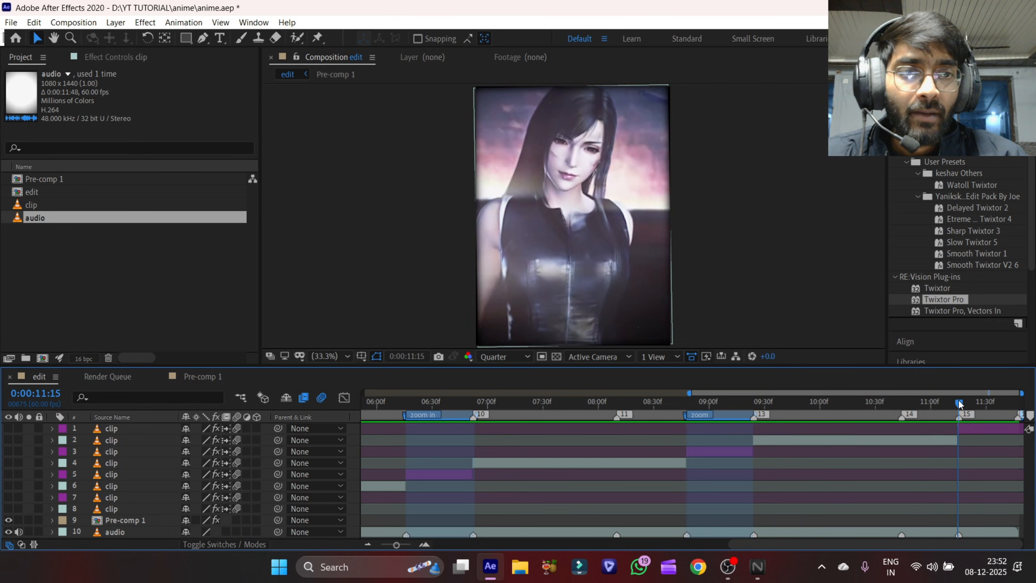
right_click(961, 415)
click(930, 530)
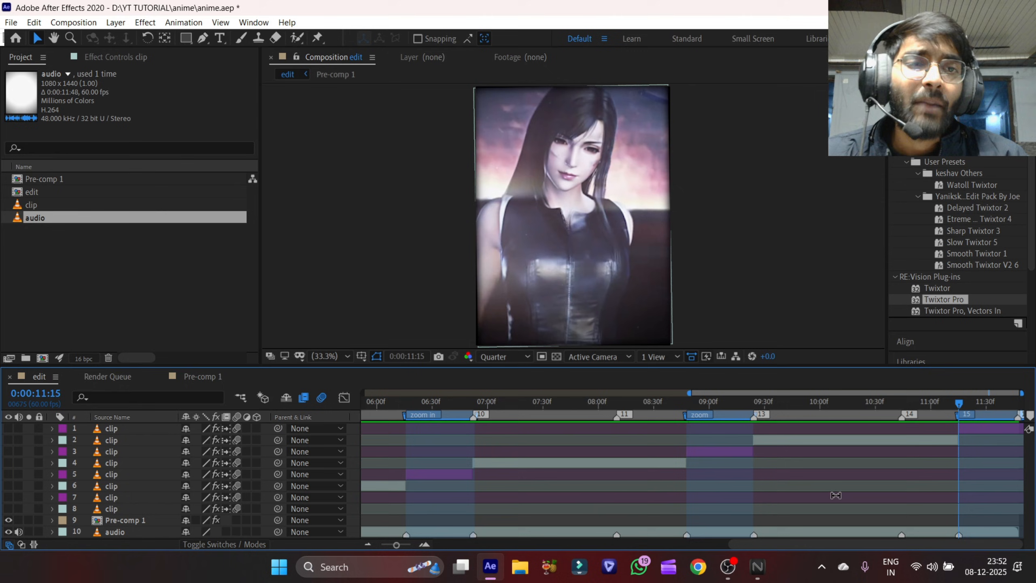
right_click(957, 417)
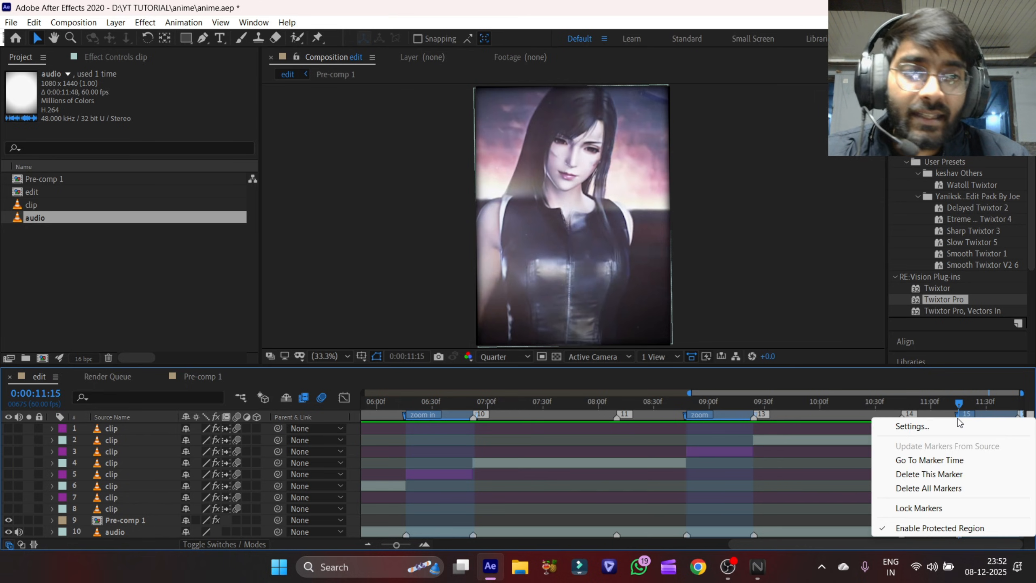
click(901, 425)
text(zoom)
key(Return)
- Scrub through the whole edit from about 0:00:02:53 to 0:00:09:27 to examine the shots around the zoom regions
drag(394, 545, 381, 545)
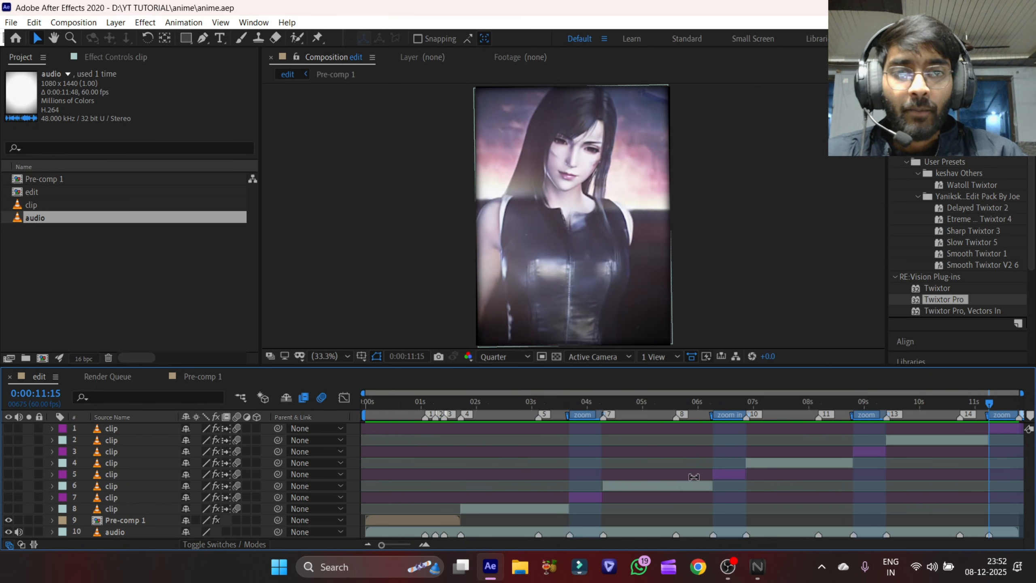
drag(572, 400, 525, 511)
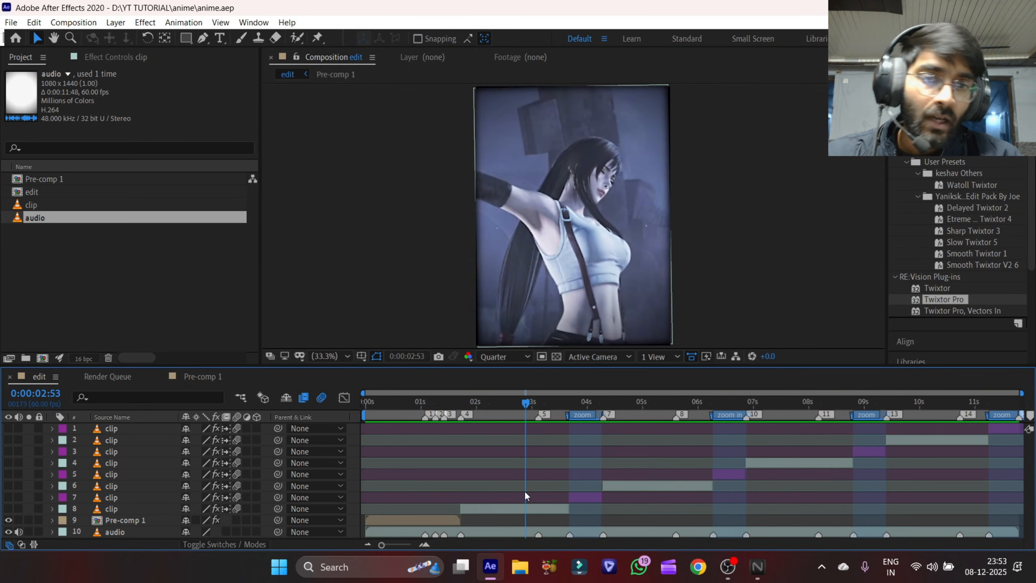
drag(526, 404, 890, 513)
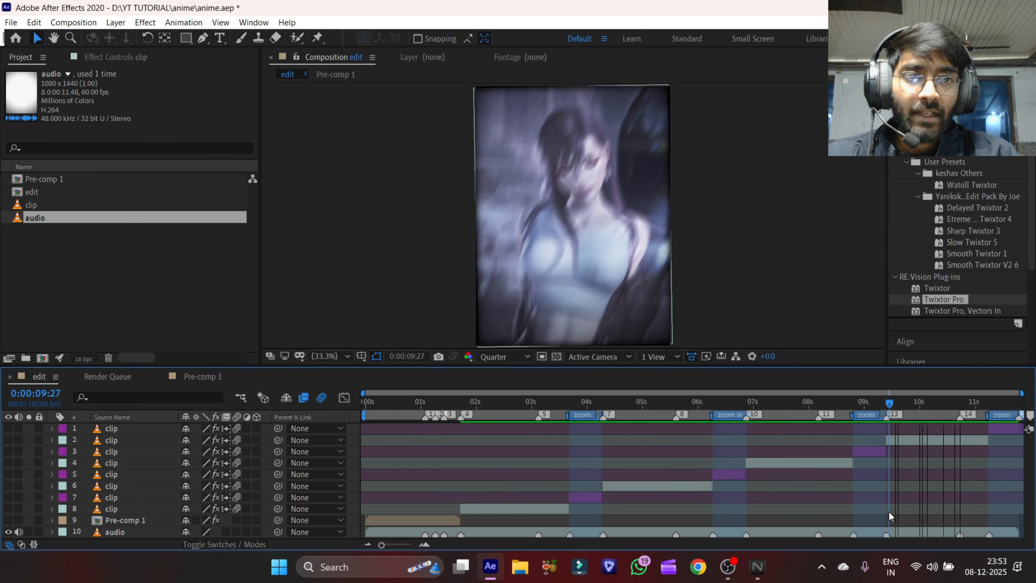
- Make the composition marker at 0:00:09:24 a protected region and set its comment to "rays"
right_click(889, 420)
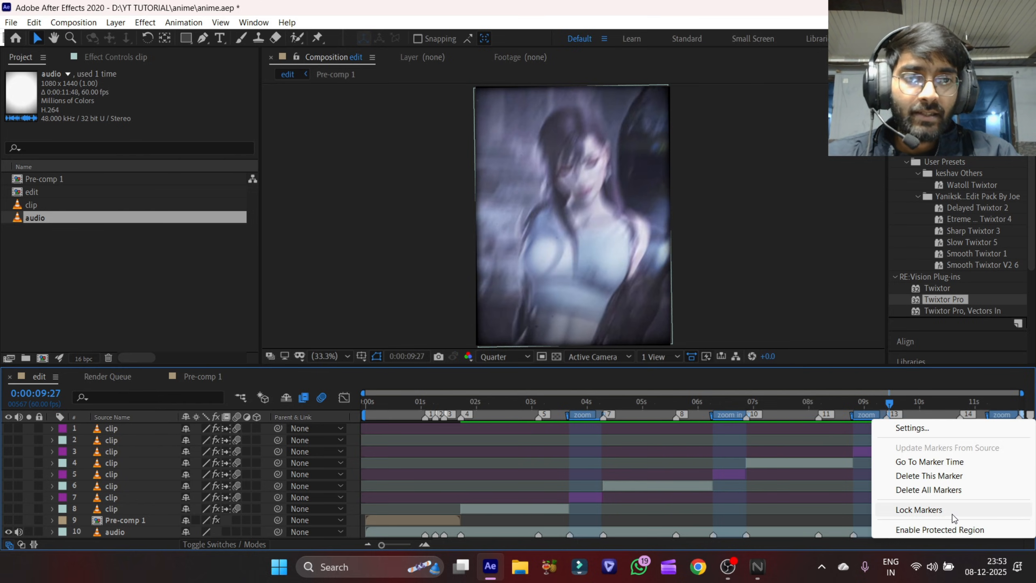
click(939, 529)
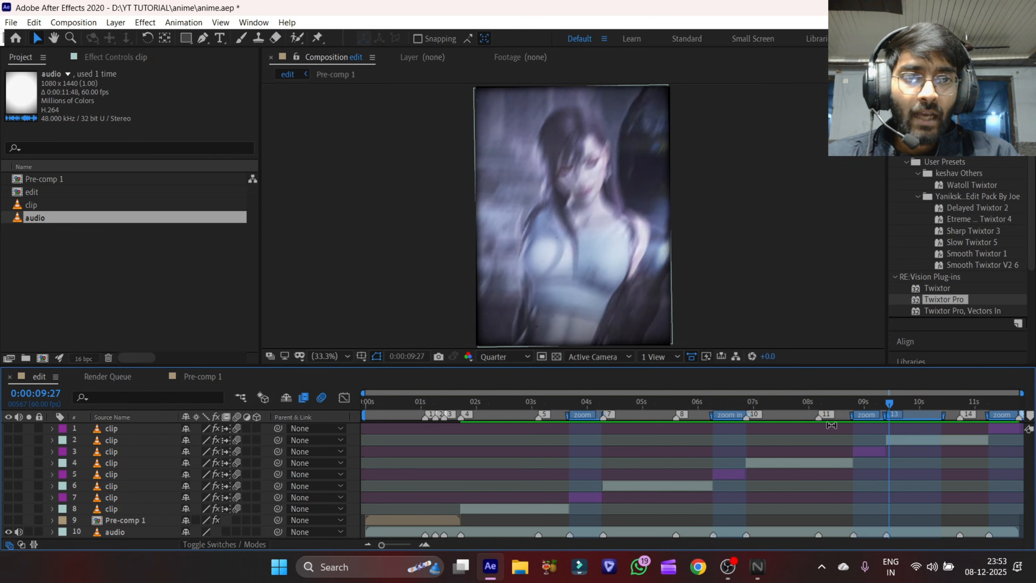
right_click(884, 416)
click(903, 424)
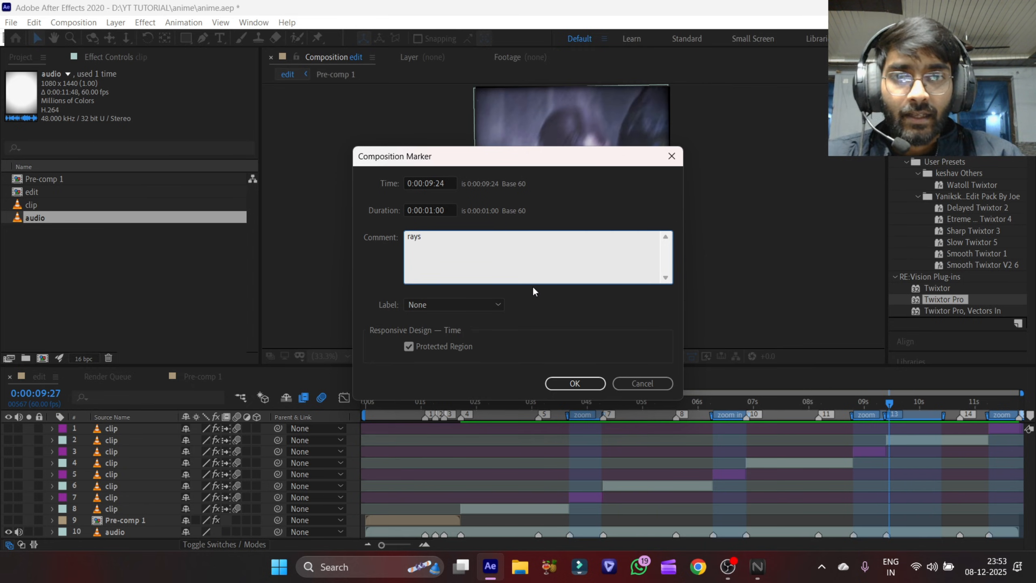
click(565, 377)
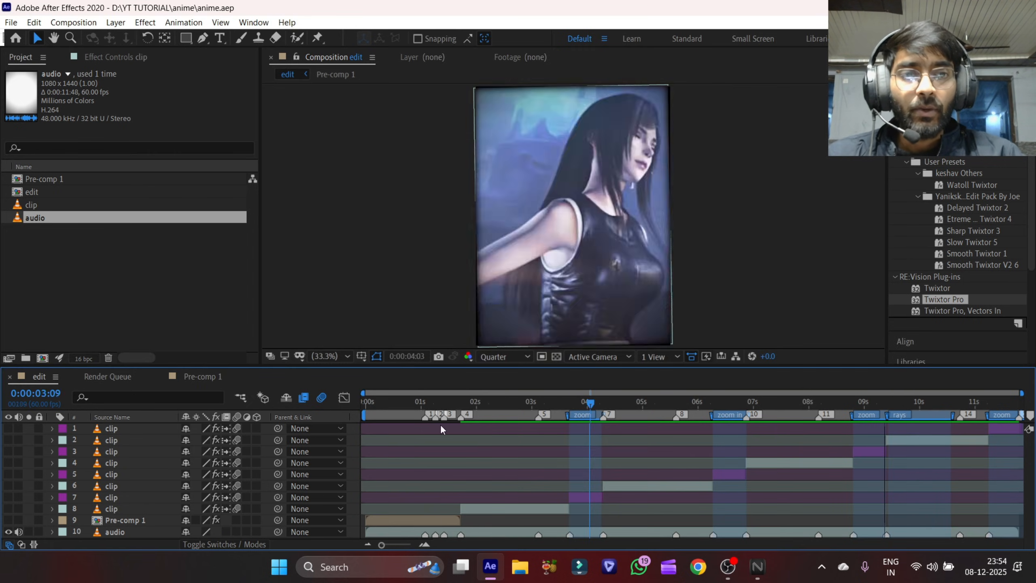
- Pre-compose the eight clip layers together, moving all attributes into the new composition and fitting its duration to the selected layers
key(Home)
click(407, 450)
click(482, 510)
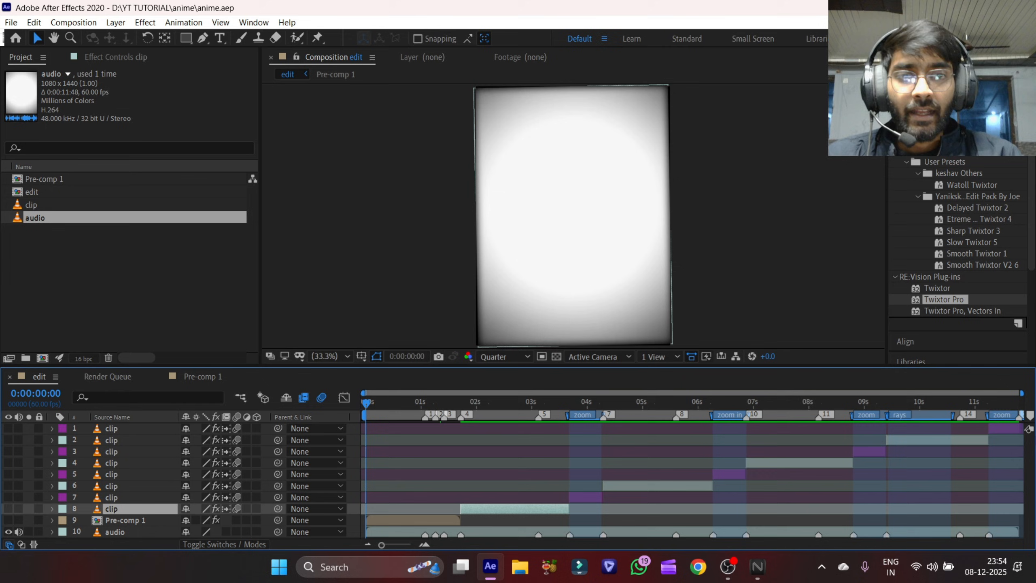
shift+click(985, 426)
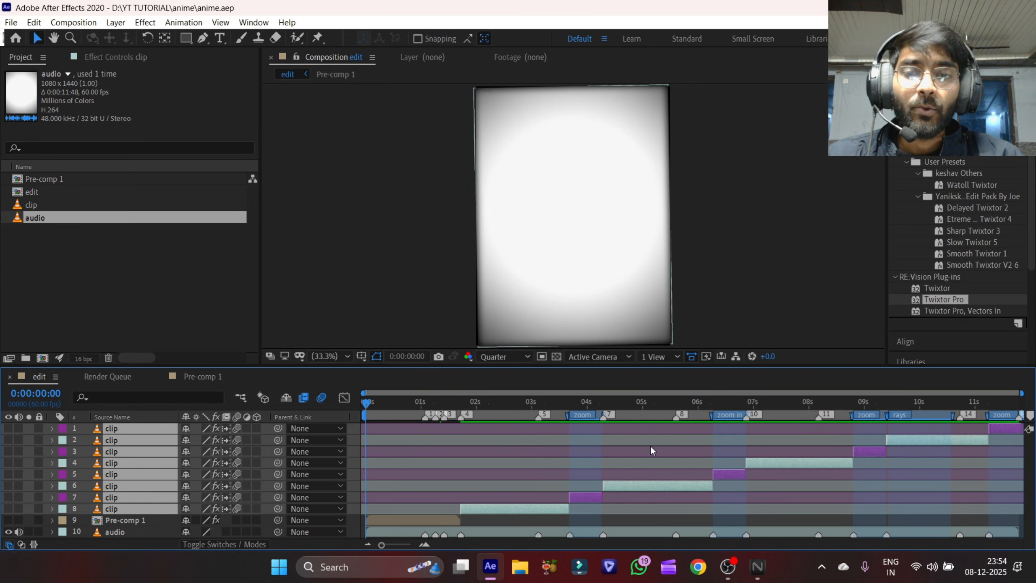
key(ctrl+shift+c)
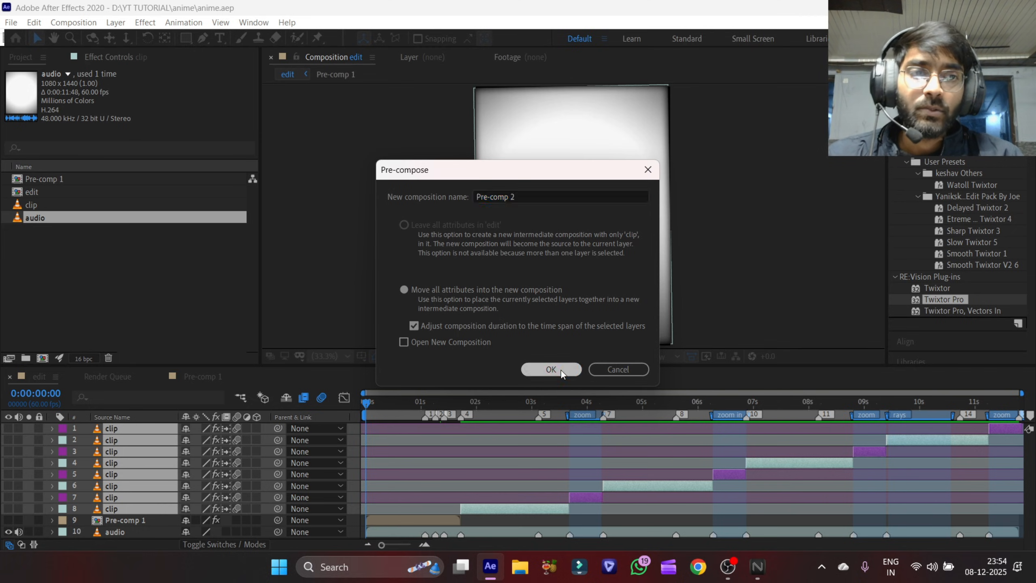
click(551, 369)
- Move the playhead to 0:00:01:43, where the Pre-comp 2 layer starts
key(End)
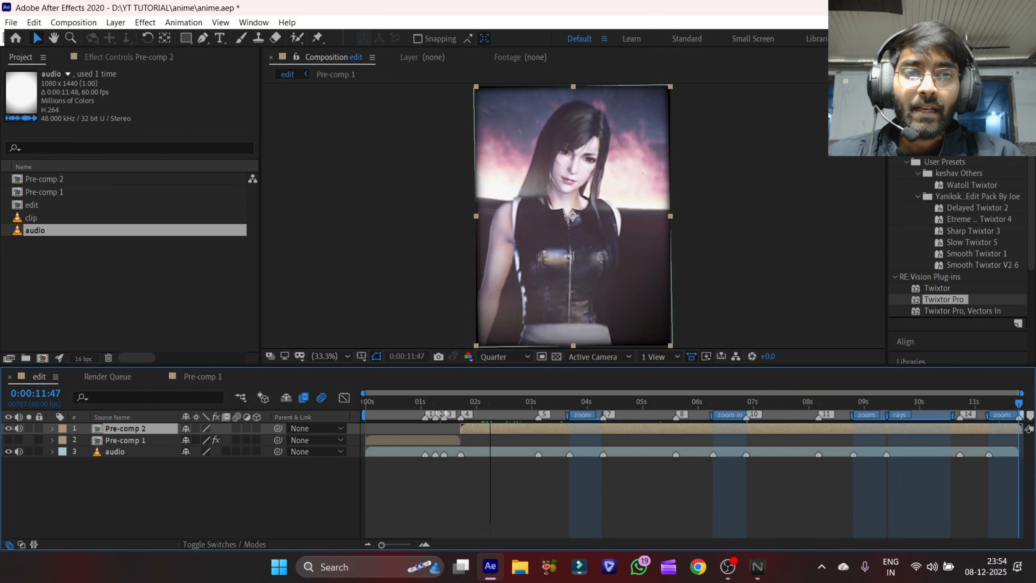
drag(1018, 403, 468, 473)
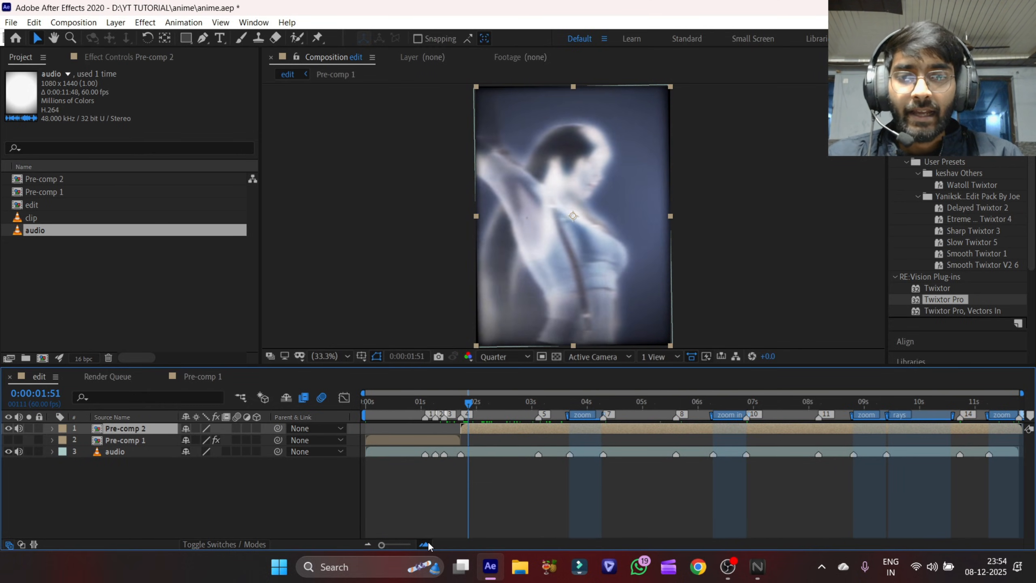
click(424, 543)
drag(459, 406, 439, 404)
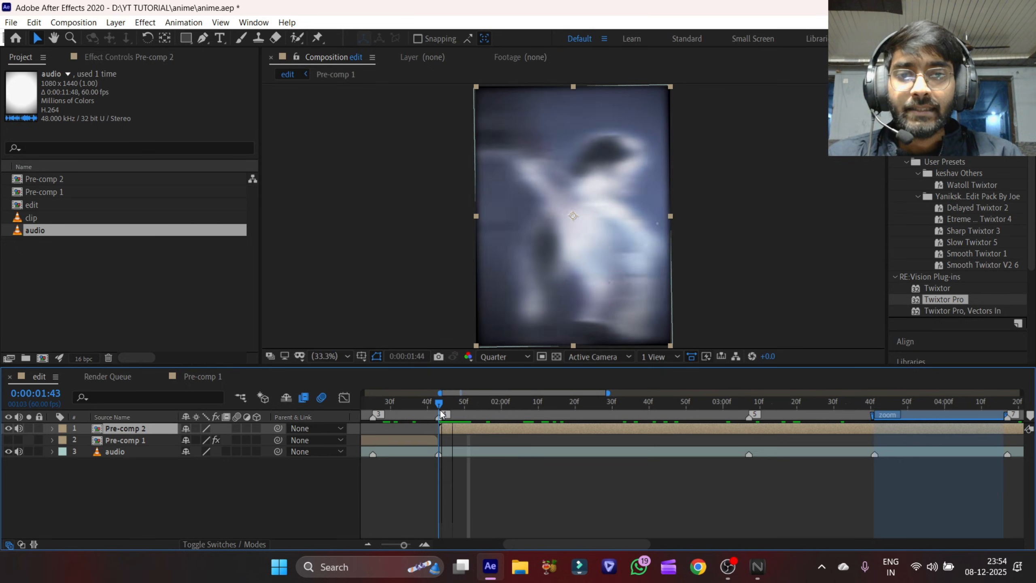
- Reveal the Twixtor Pro effect on Pre-comp 1 and turn on that layer's visibility
click(429, 441)
key(e)
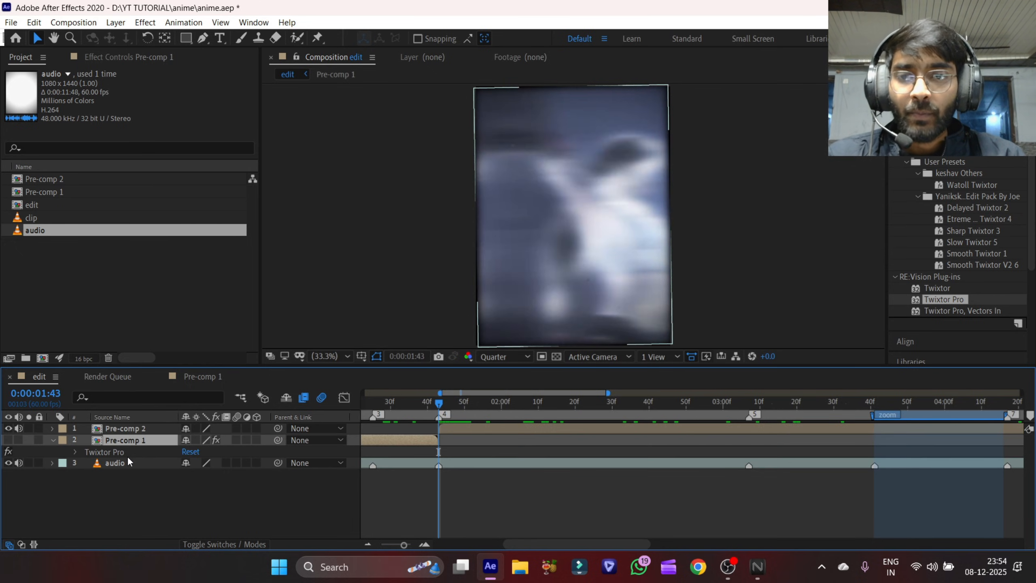
click(127, 452)
click(8, 439)
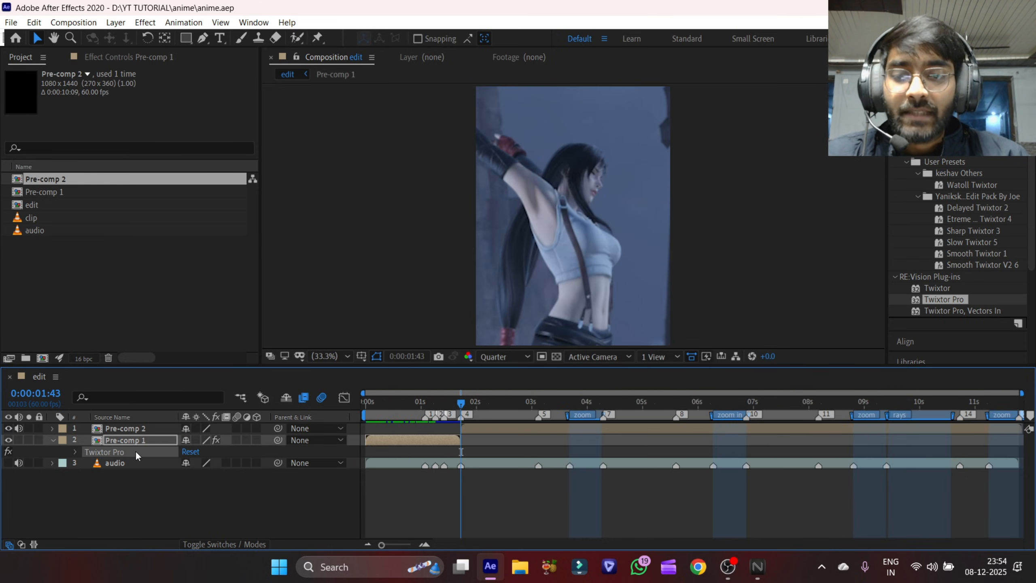
- Copy the Twixtor Pro effect with its settings from Pre-comp 1 and paste it onto Pre-comp 2
double_click(136, 450)
scroll(122, 231, down, 3)
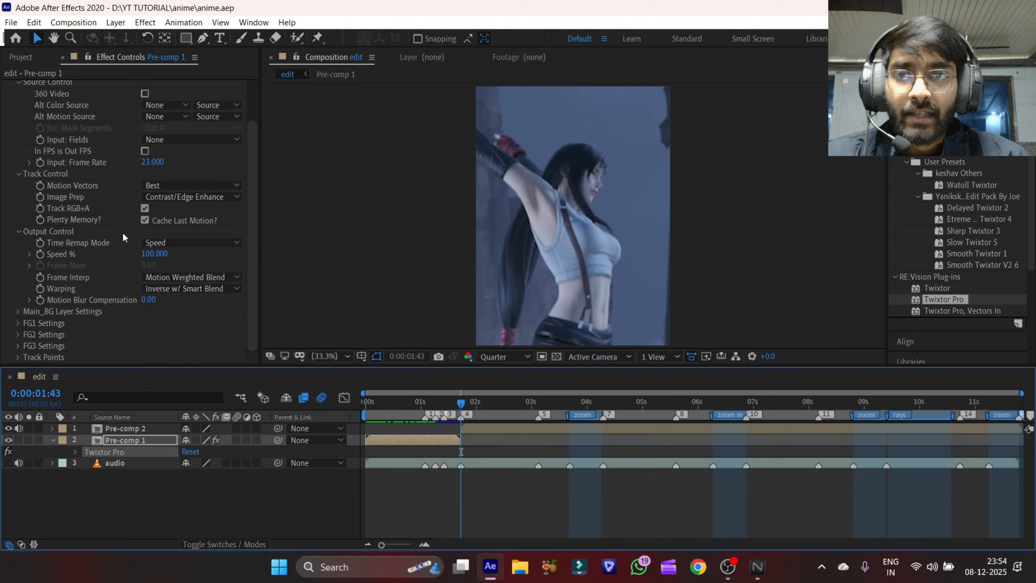
scroll(122, 232, up, 2)
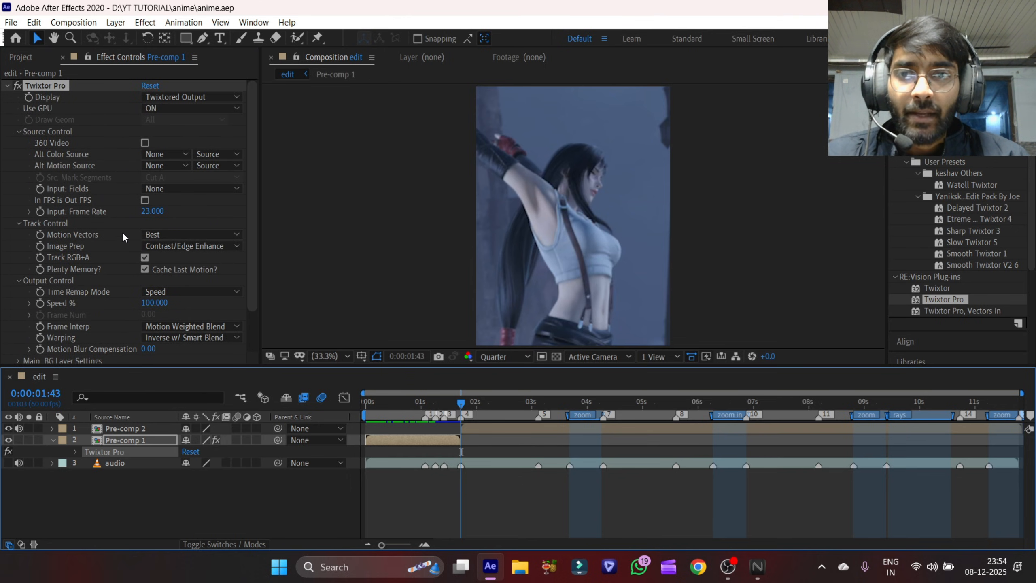
click(62, 85)
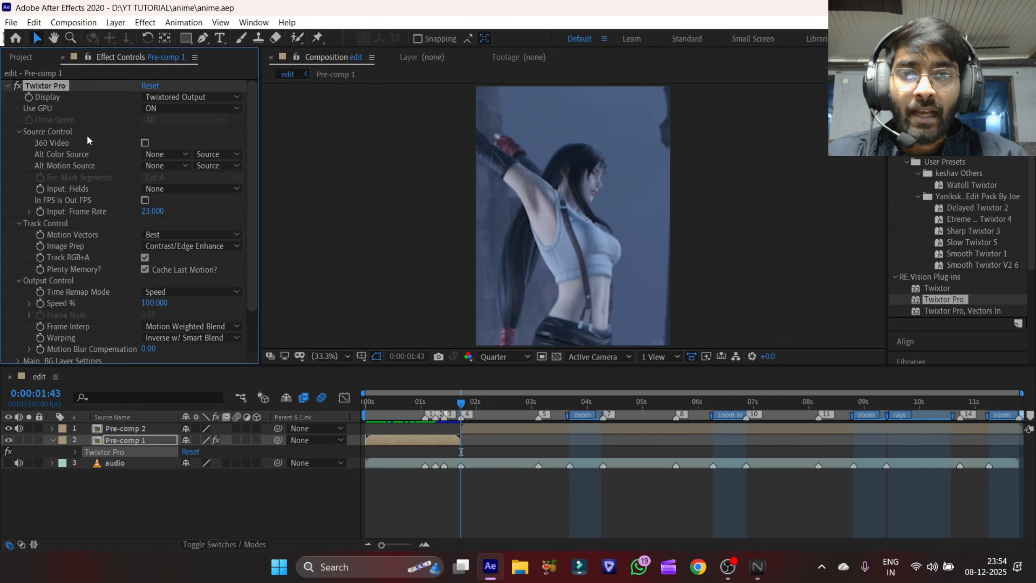
click(500, 424)
key(ctrl+v)
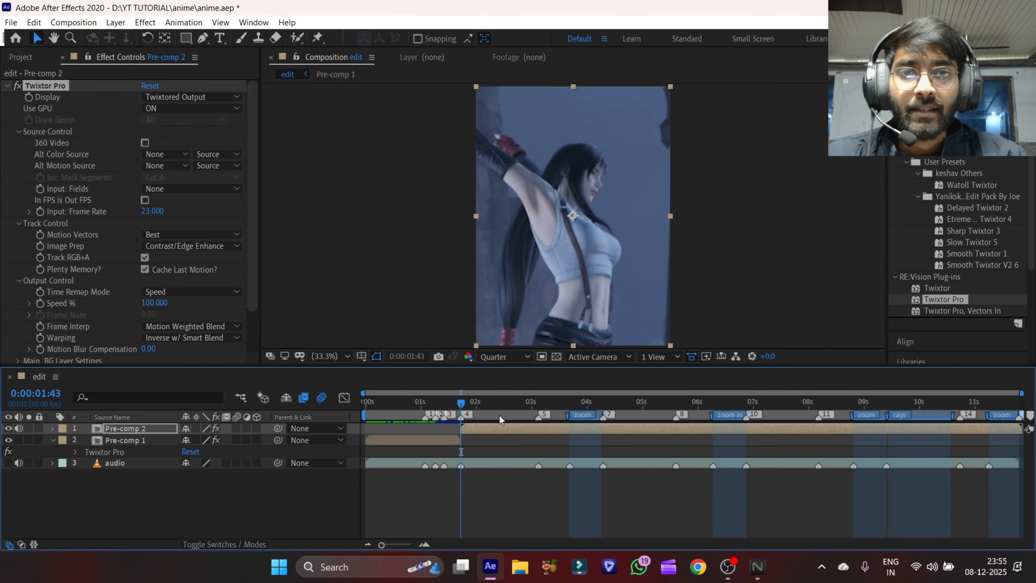
- Save the project and preview the edit composition from its beginning
key(Home)
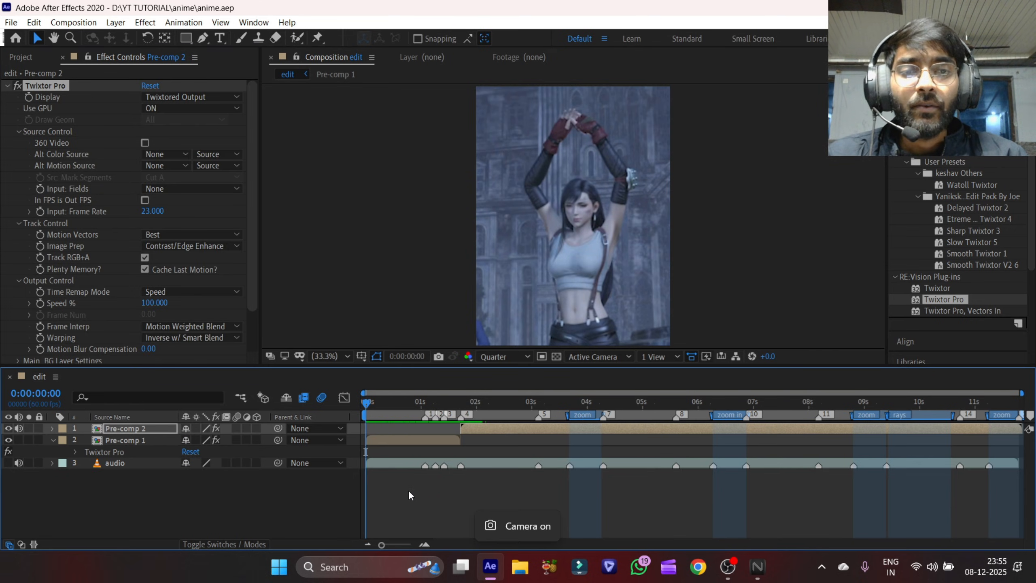
click(409, 495)
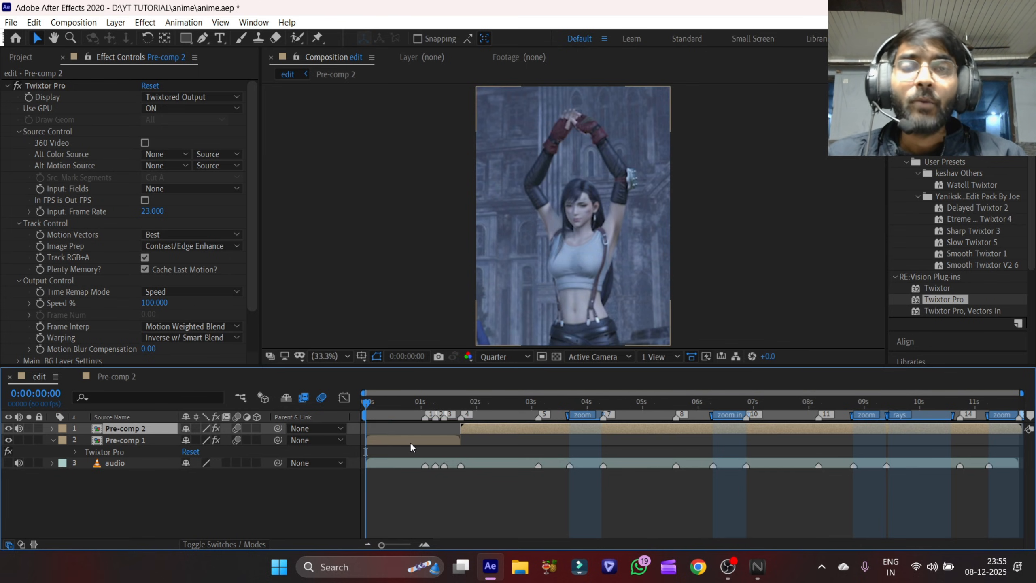
key(ctrl+s)
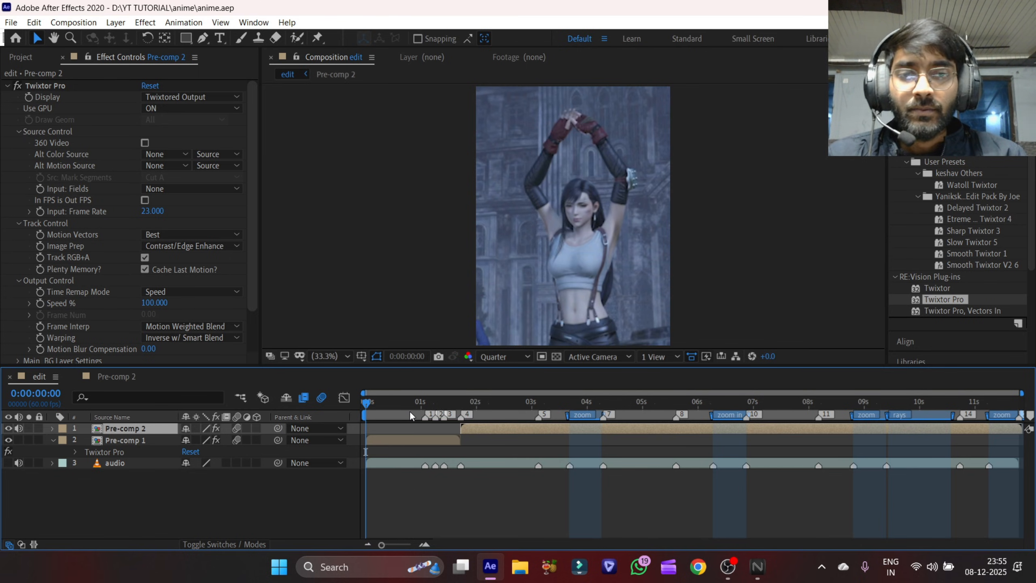
key(space)
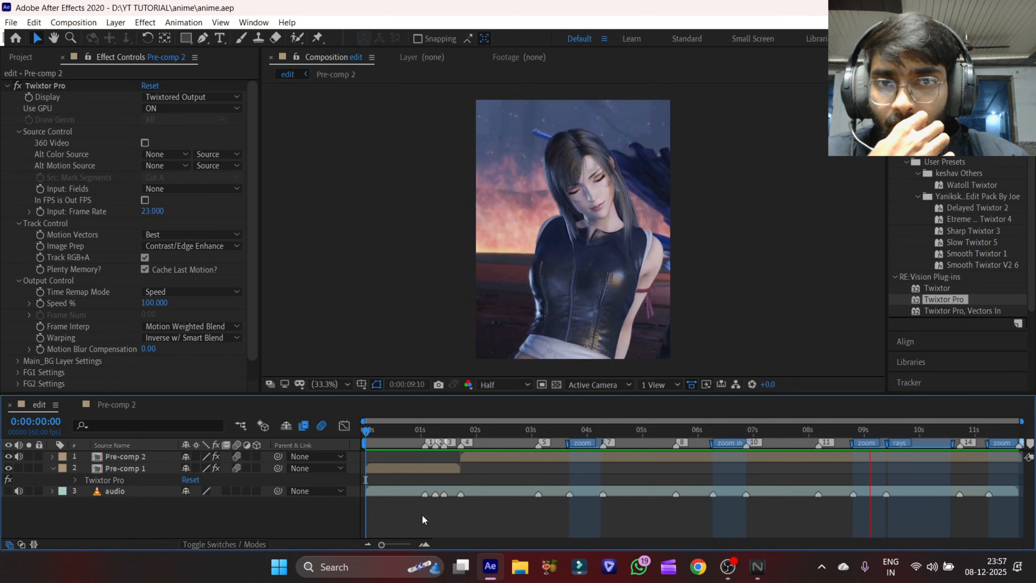
drag(446, 432, 364, 436)
- Set the preview resolution to Third and move the playhead to 0:00:03:10 in the Pre-comp 2 section
click(505, 385)
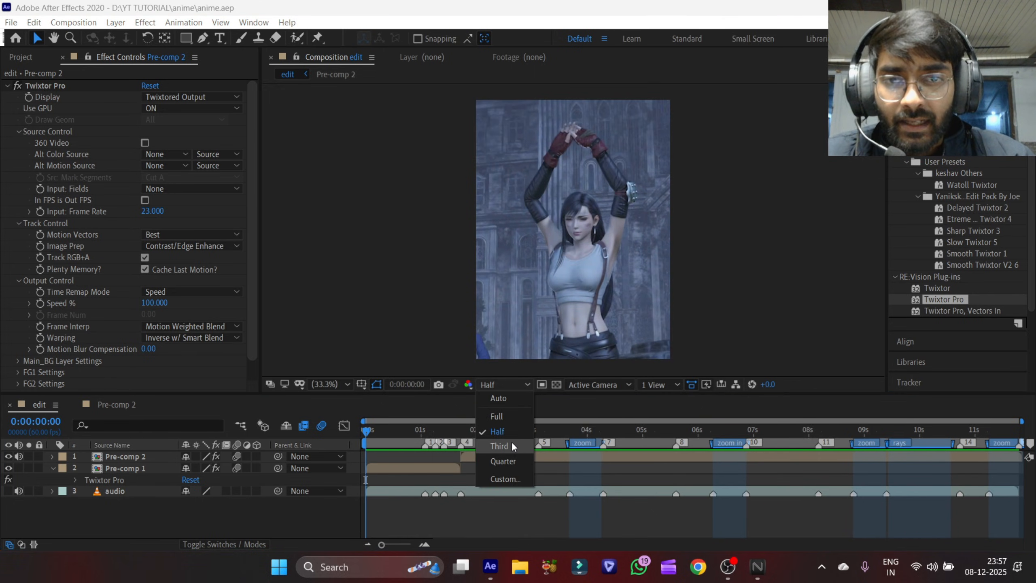
click(499, 445)
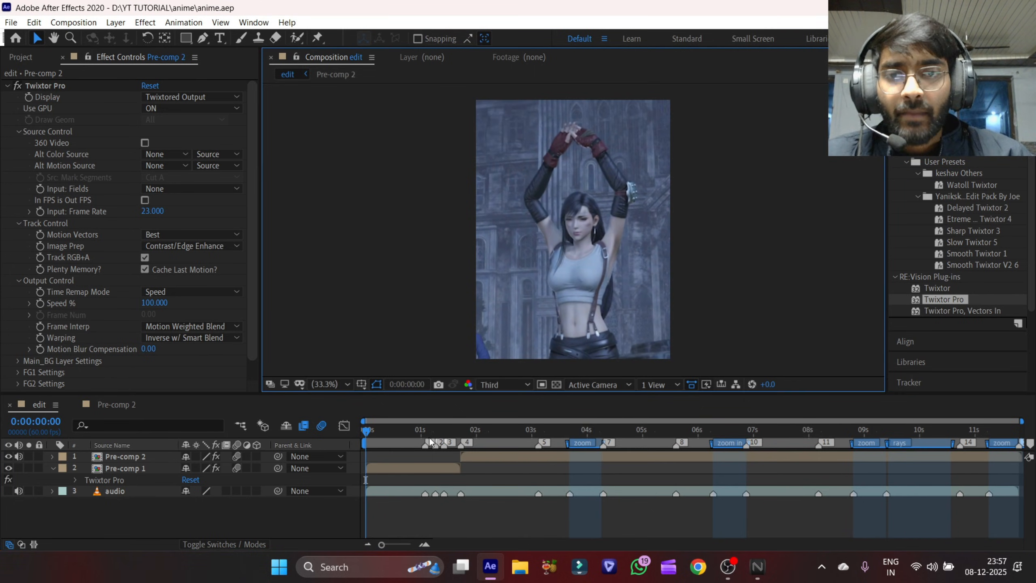
click(479, 456)
drag(471, 432, 539, 478)
- Add a camera and a null object to the edit composition and save the project
right_click(312, 527)
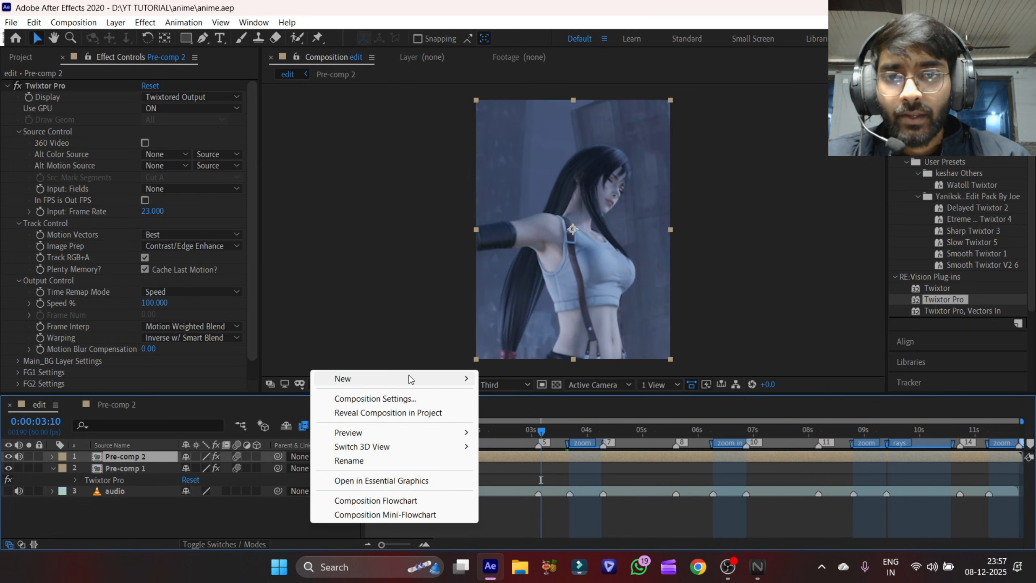
mouse_move(411, 379)
click(518, 441)
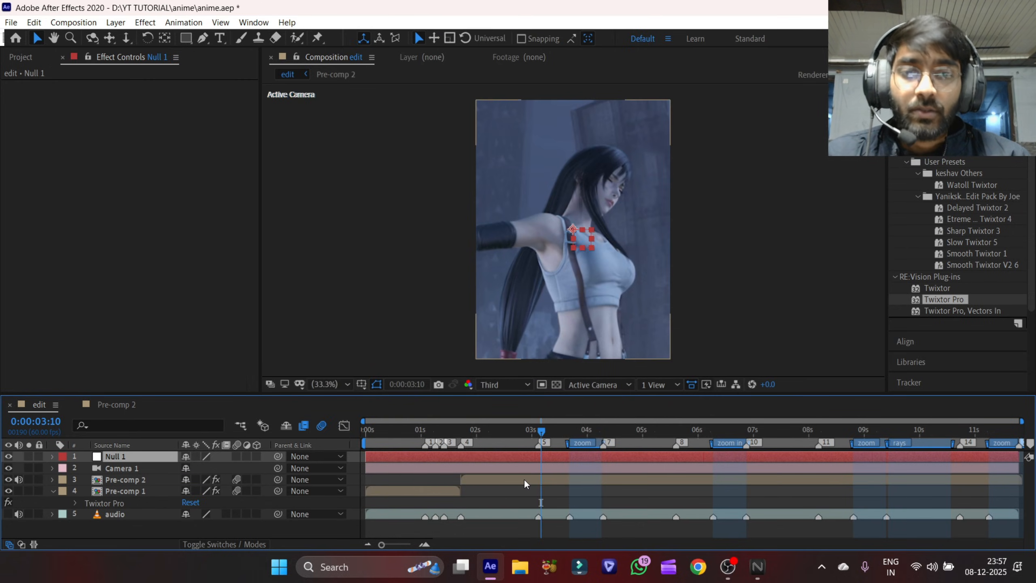
key(ctrl+s)
click(424, 544)
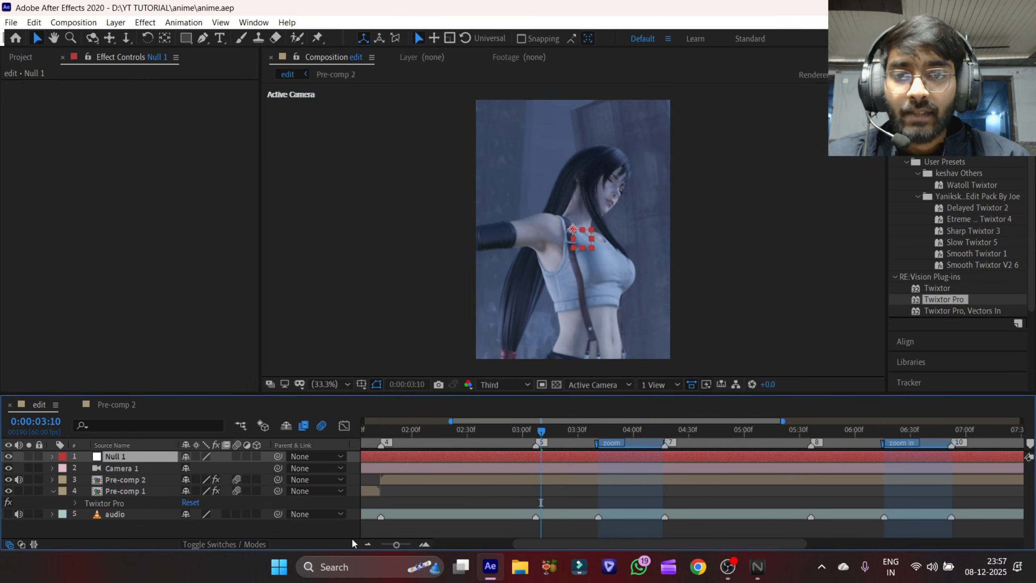
right_click(334, 533)
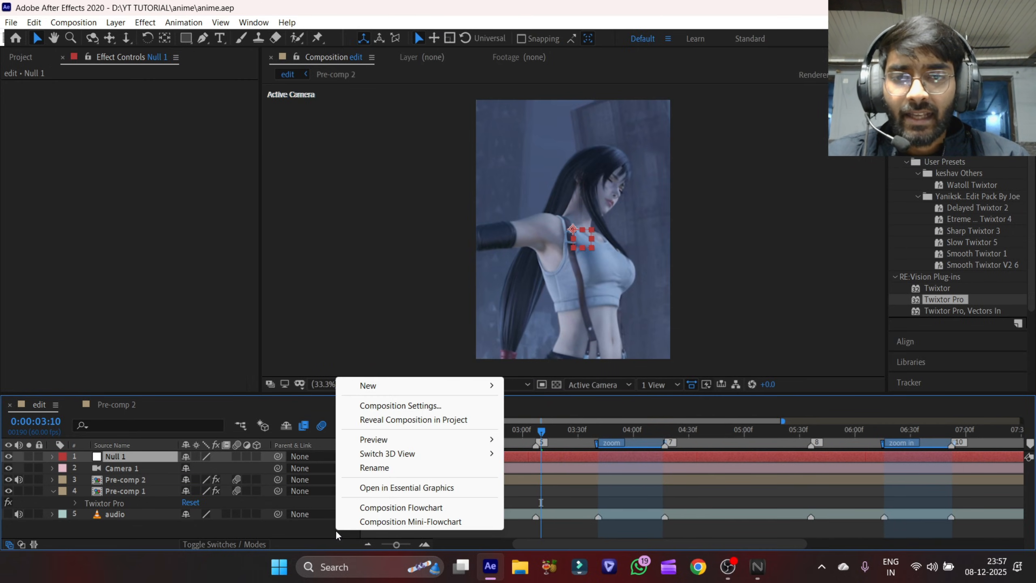
mouse_move(392, 385)
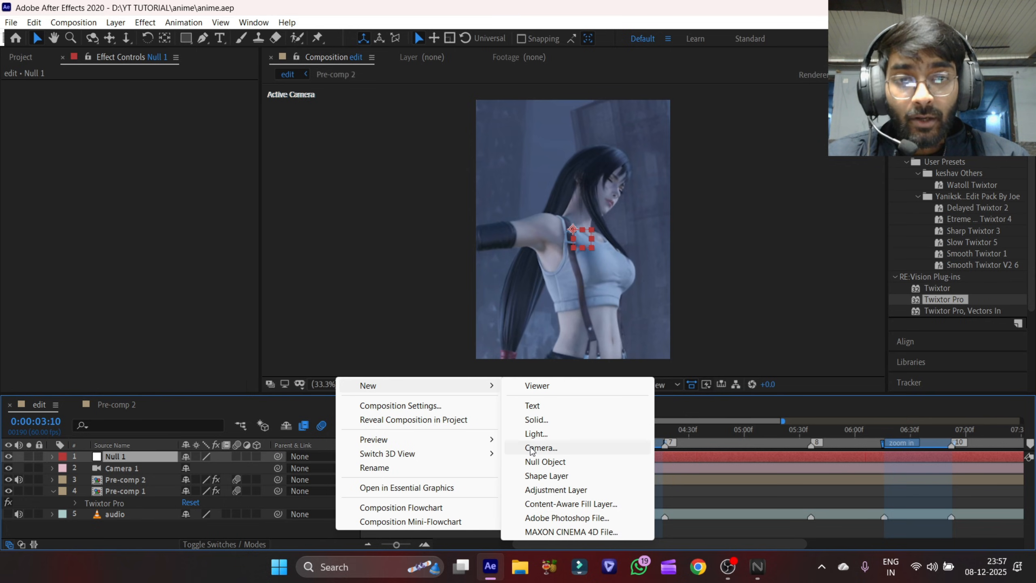
click(810, 504)
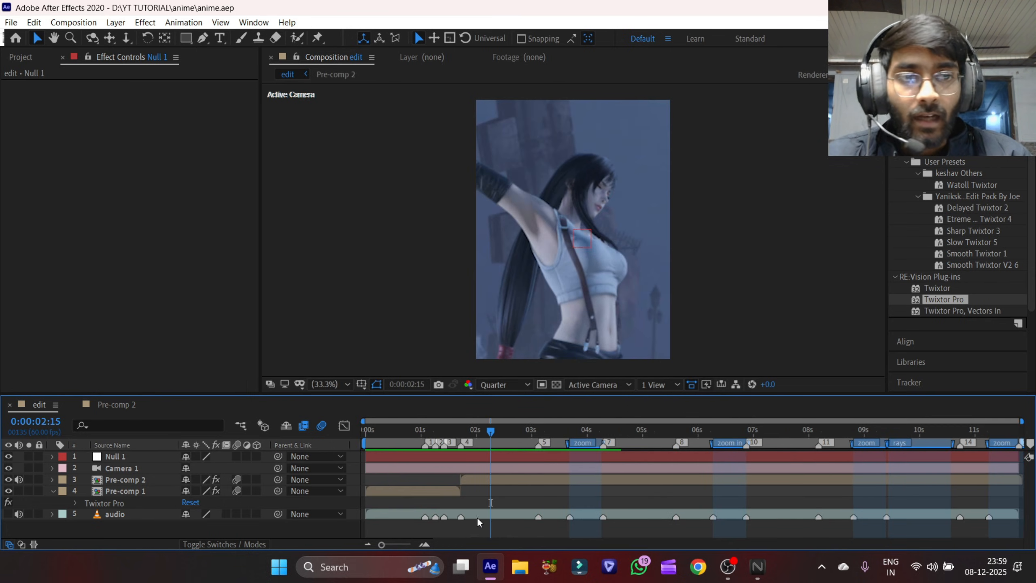
- Make Null 1 and Pre-comp 2 3D layers, and parent Camera 1 to Null 1
click(510, 468)
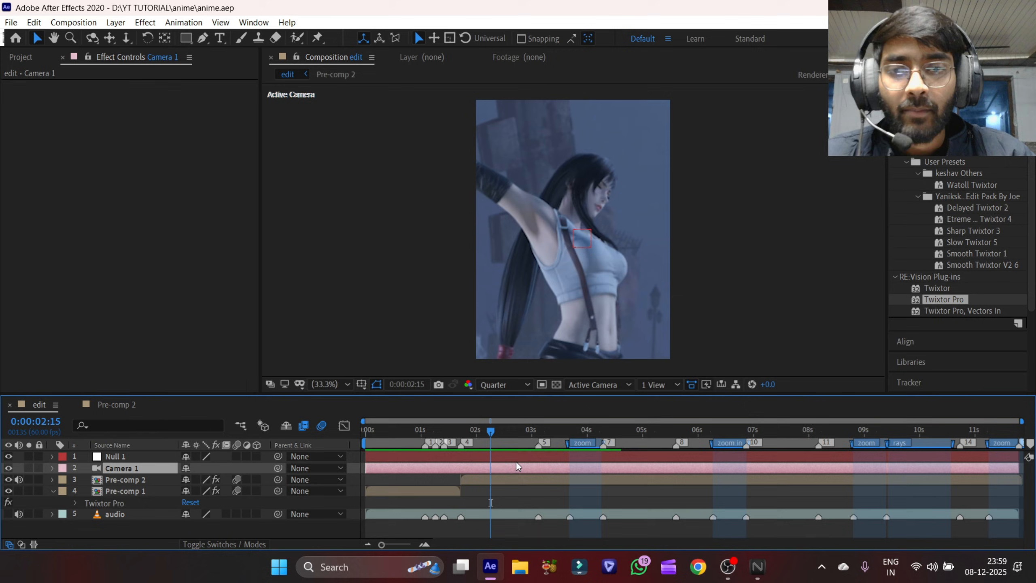
click(517, 458)
click(256, 456)
click(257, 480)
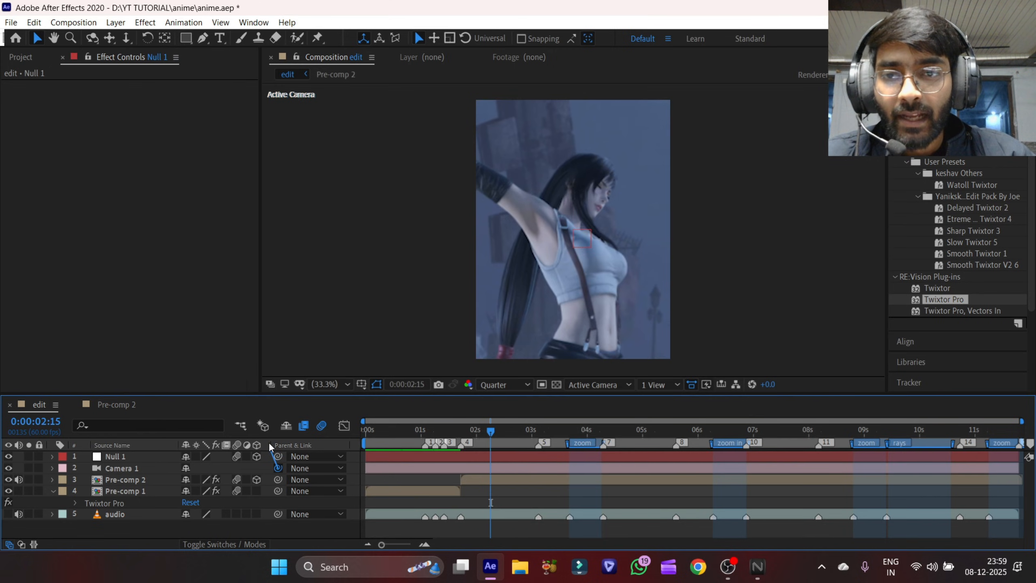
drag(269, 442, 131, 456)
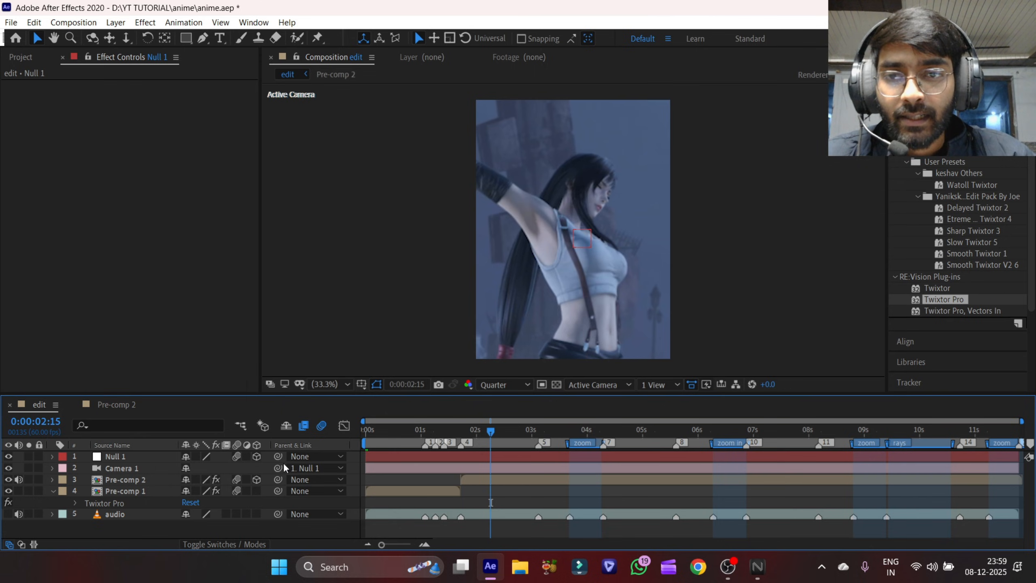
mouse_move(277, 469)
mouse_down()
mouse_move(258, 479)
mouse_move(300, 466)
mouse_move(255, 477)
mouse_move(257, 457)
mouse_move(269, 454)
mouse_up()
- Start animating Null 1's Position with a keyframe at 0:00:03:28, before the first zoom marker
click(588, 457)
key(space)
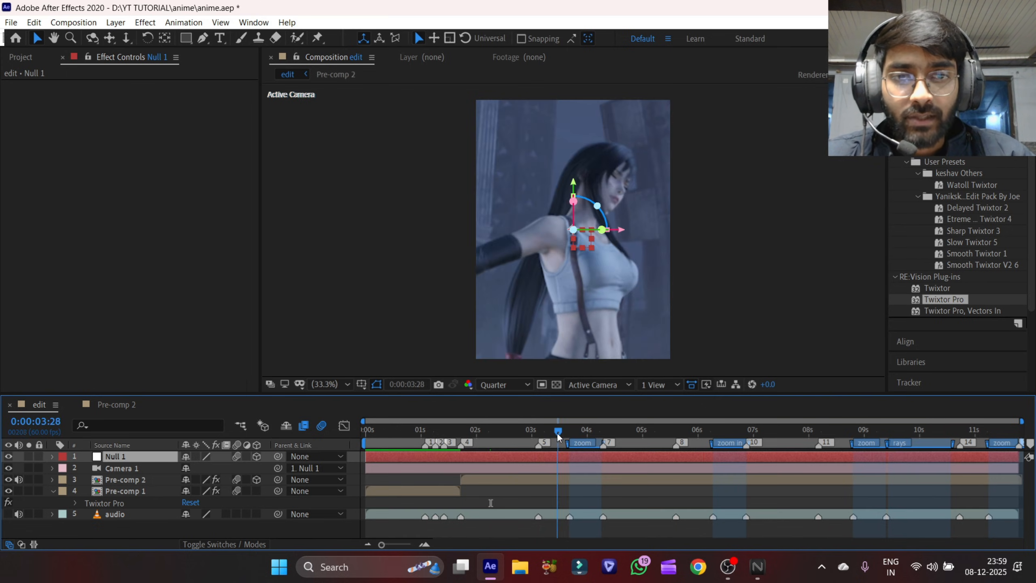
click(424, 544)
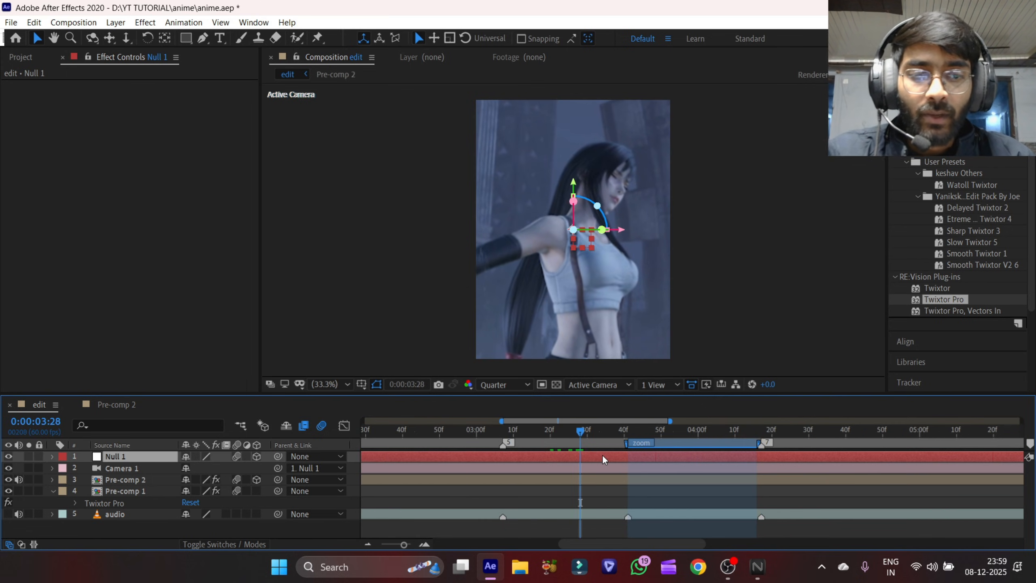
key(p)
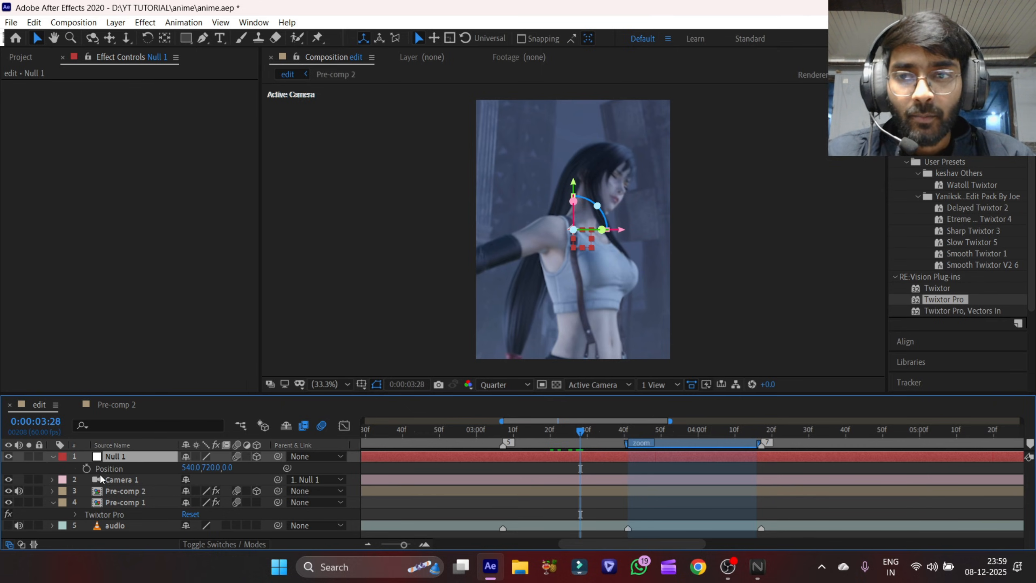
click(86, 468)
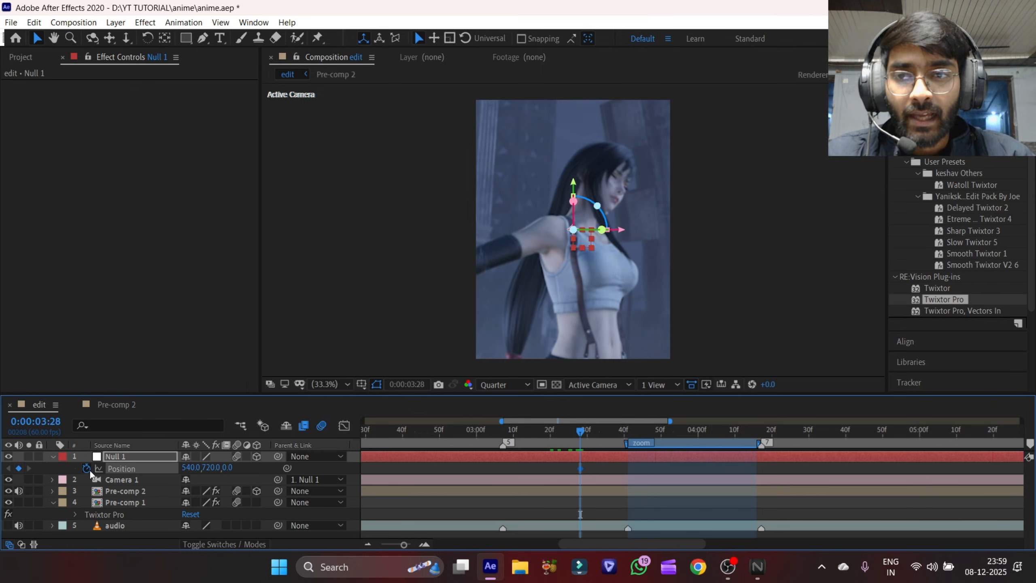
- Add a second null object to the edit composition, make it a 3D layer, and parent Null 1 to Null 2
click(758, 436)
drag(758, 436, 727, 453)
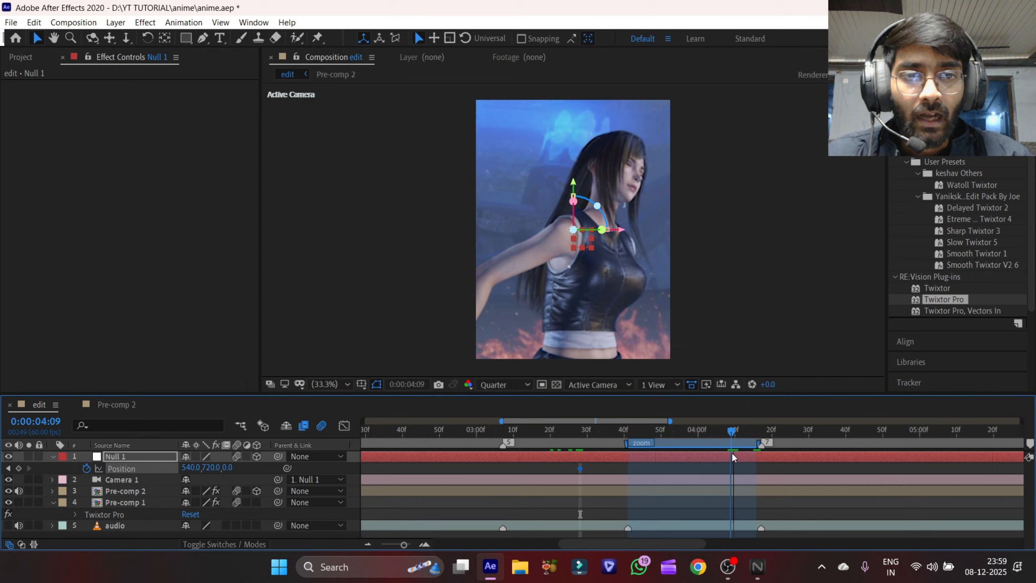
right_click(356, 468)
mouse_move(413, 324)
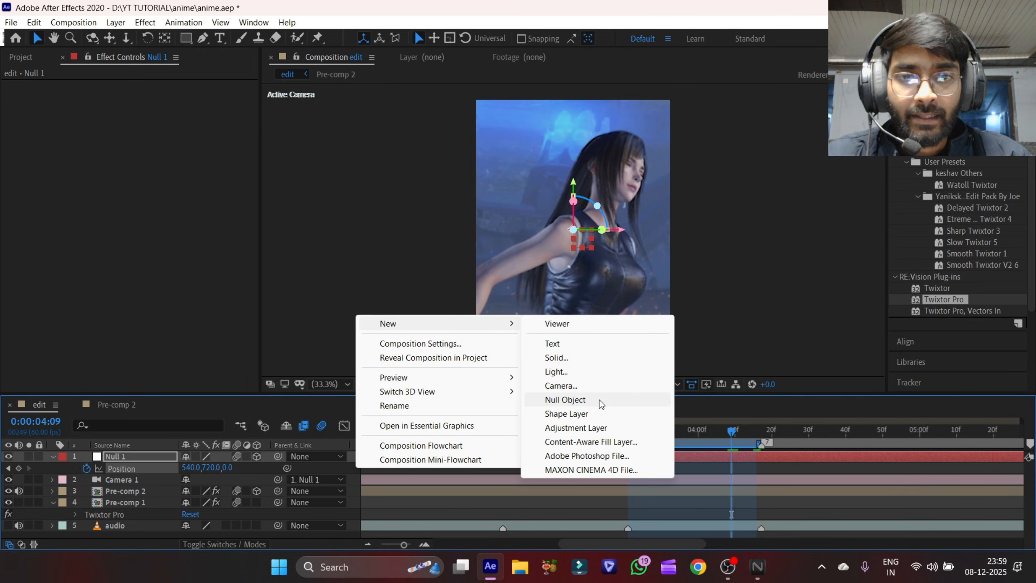
click(601, 404)
click(256, 456)
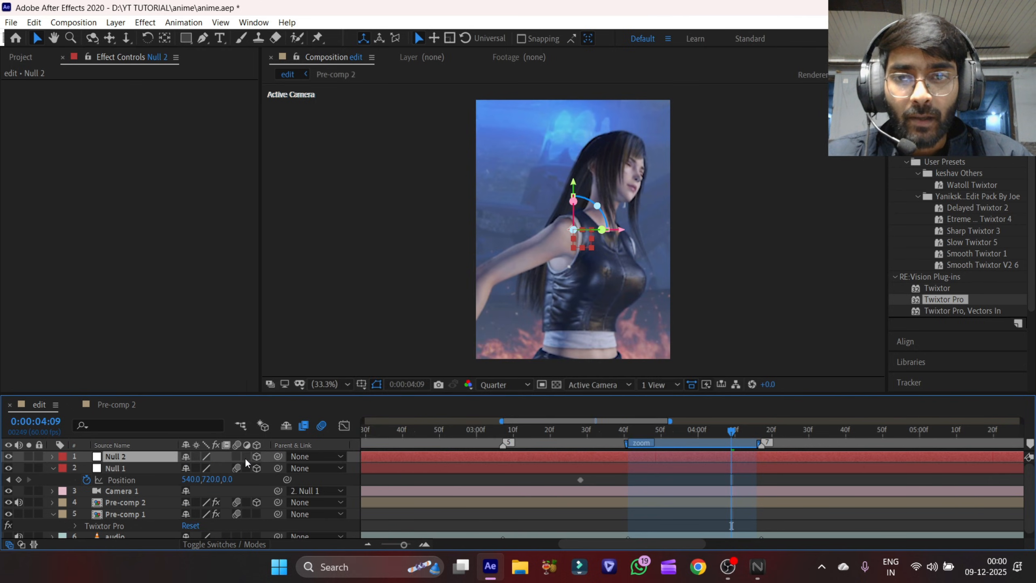
drag(264, 469, 277, 458)
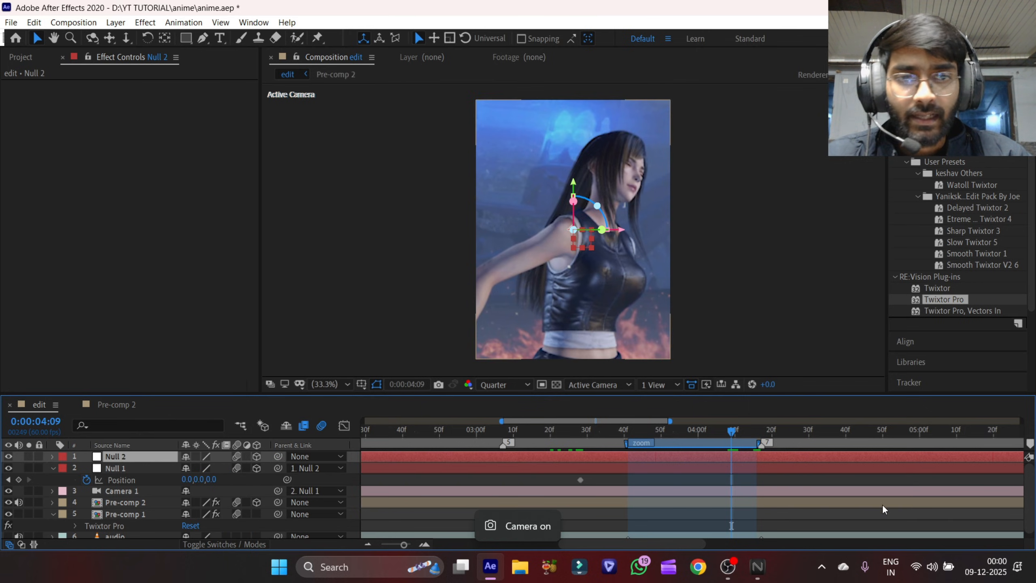
click(787, 482)
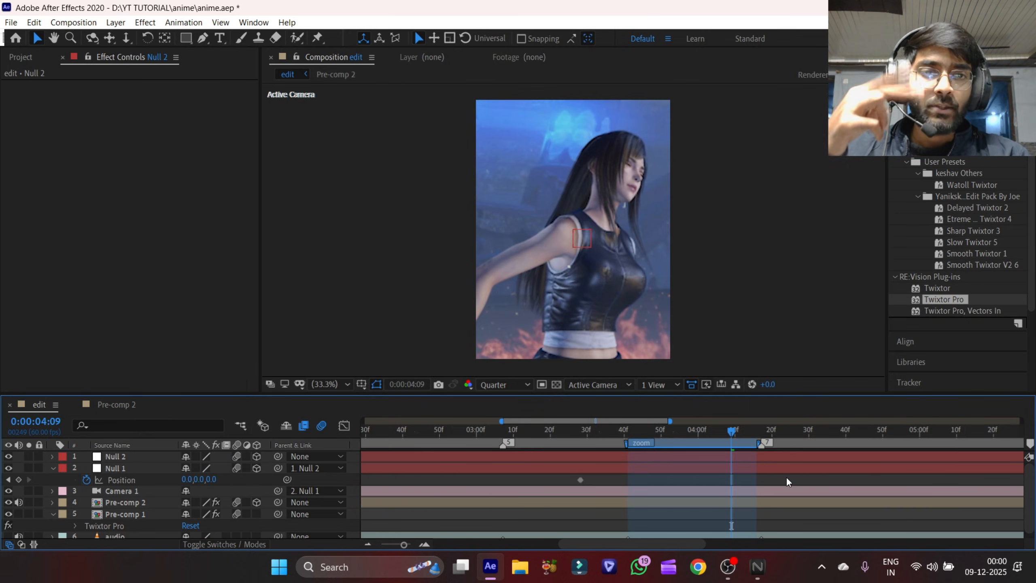
- Keyframe Null 1's Z Position at 147 for the first zoom, and place that end keyframe at about 0:00:04:26
drag(667, 433, 735, 485)
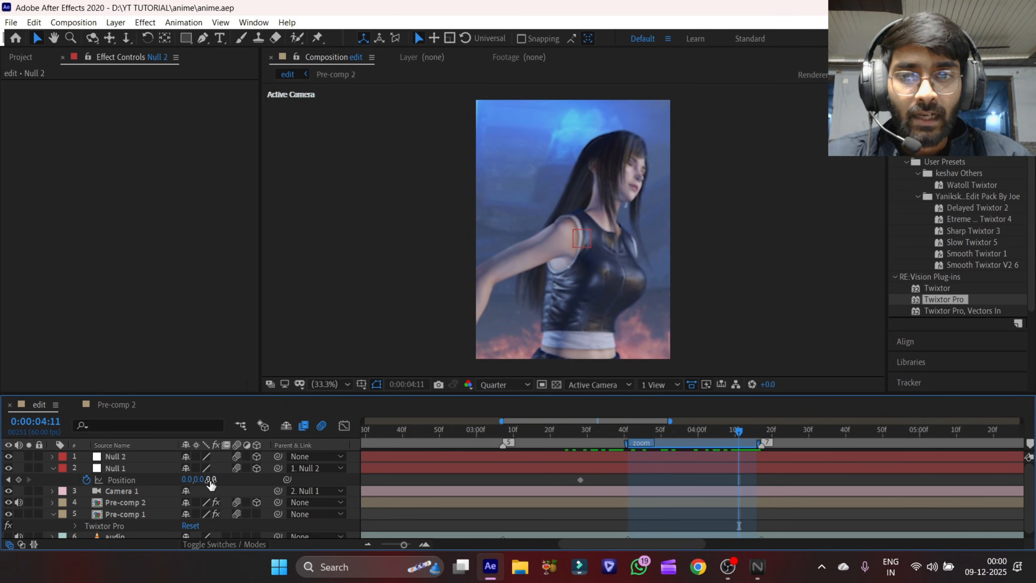
drag(210, 479, 739, 501)
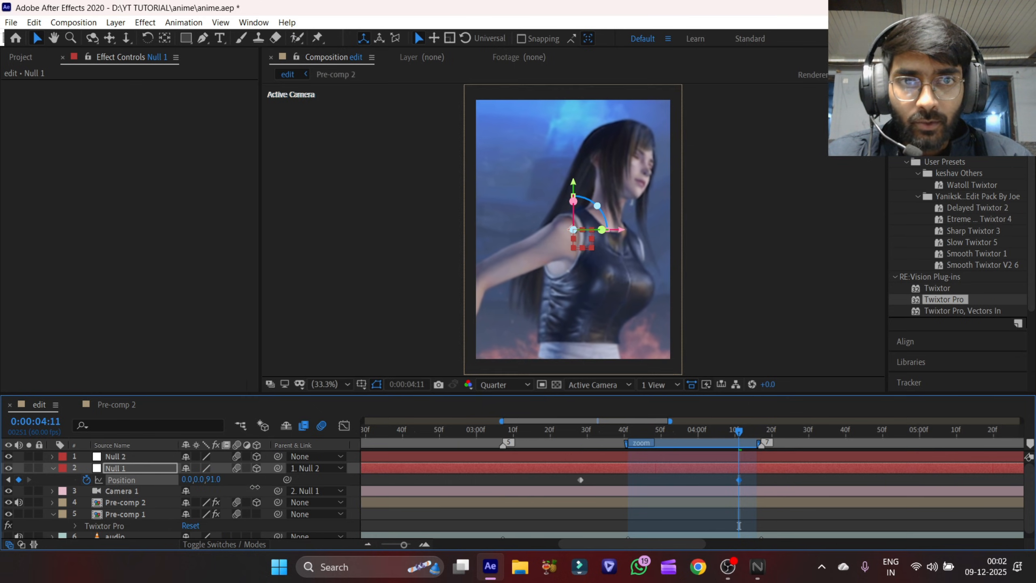
click(519, 434)
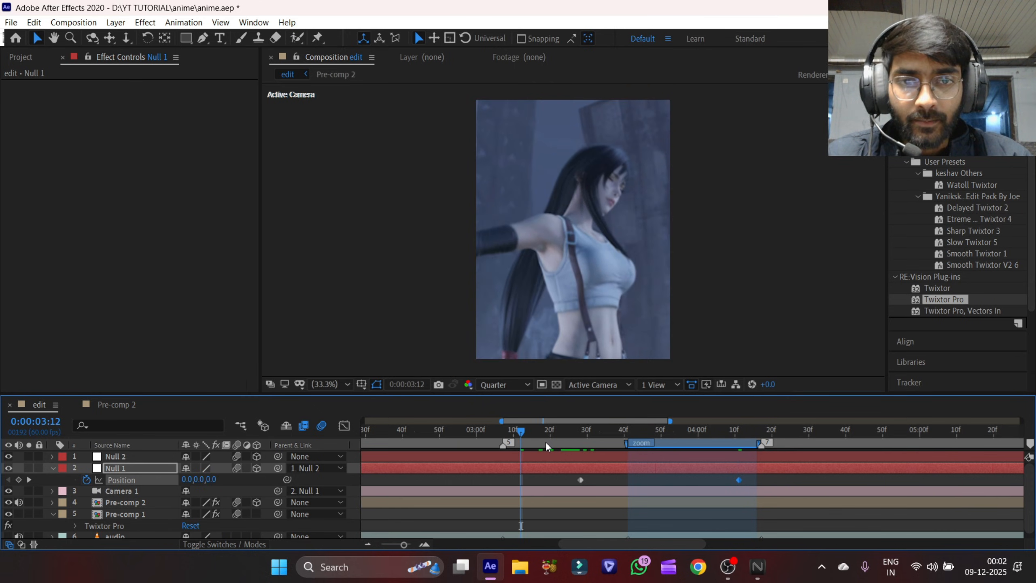
drag(519, 433, 738, 433)
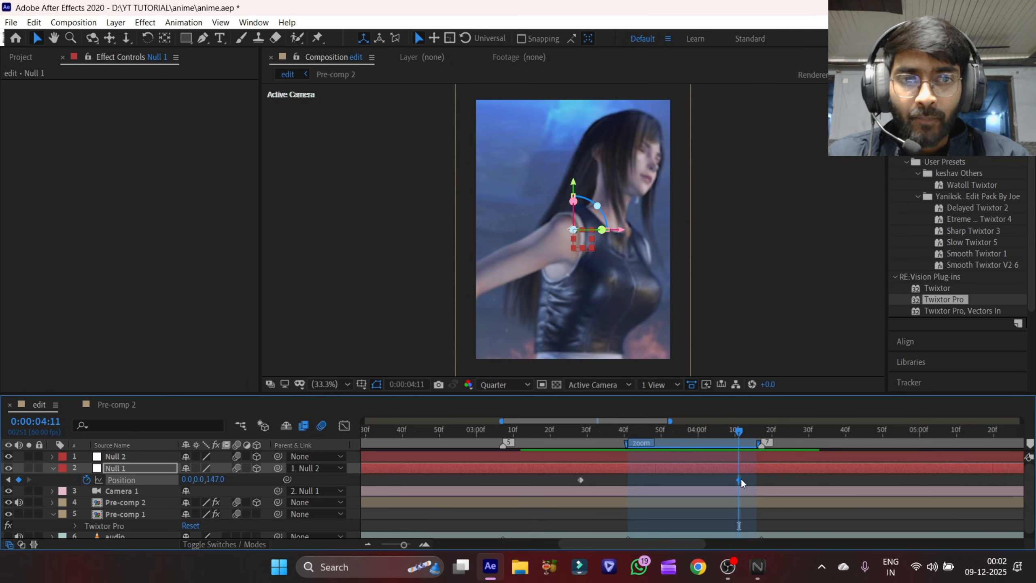
drag(753, 480, 553, 493)
- Apply Easy Ease to both Null 1 Position keyframes and display them as a speed graph
key(F9)
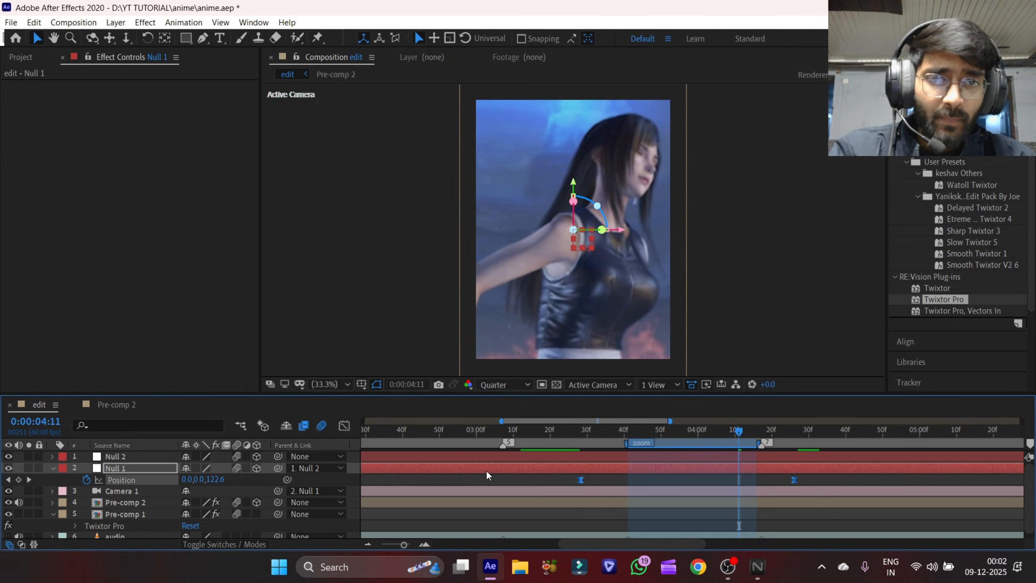
click(343, 428)
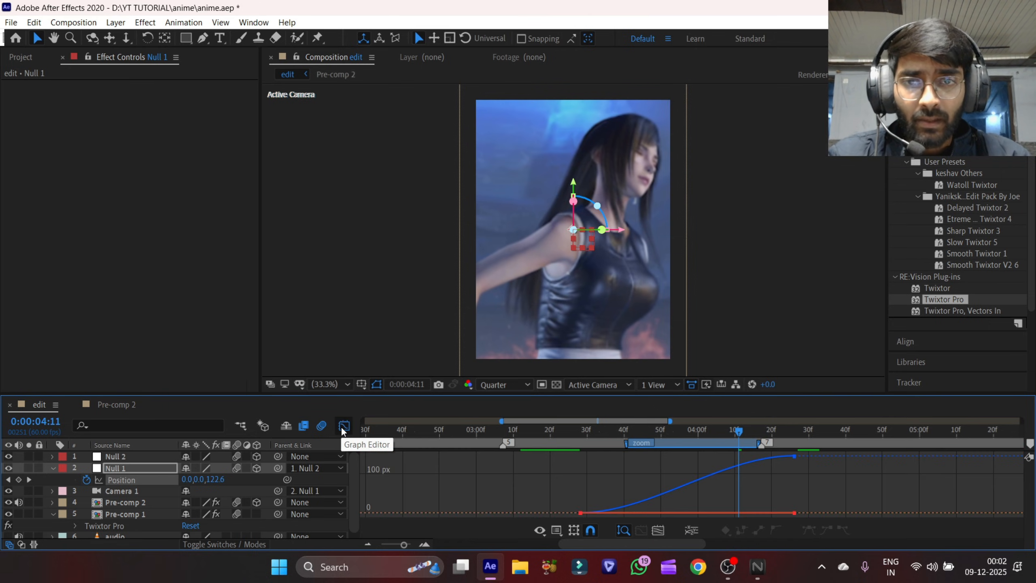
right_click(546, 482)
click(554, 507)
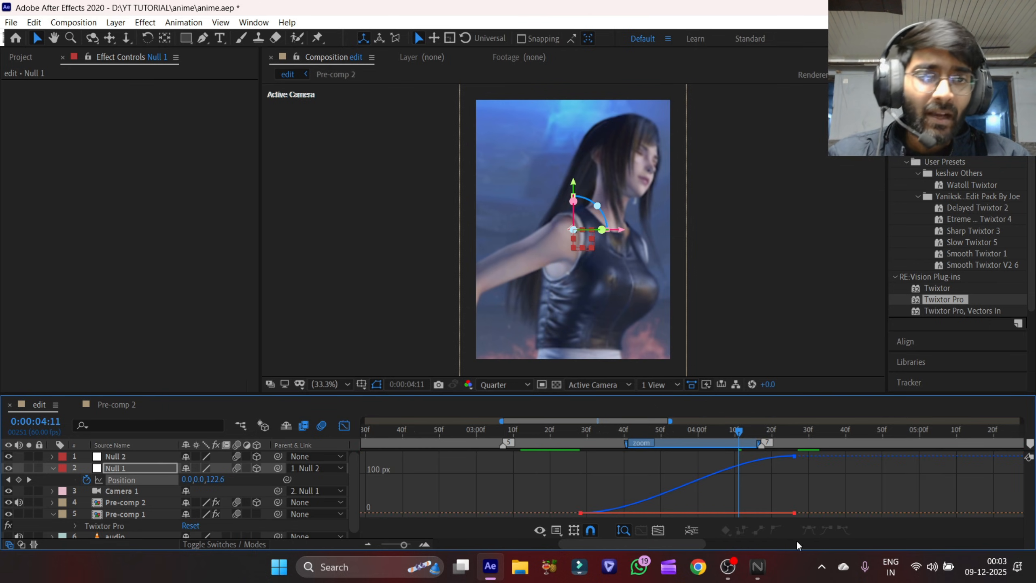
right_click(555, 498)
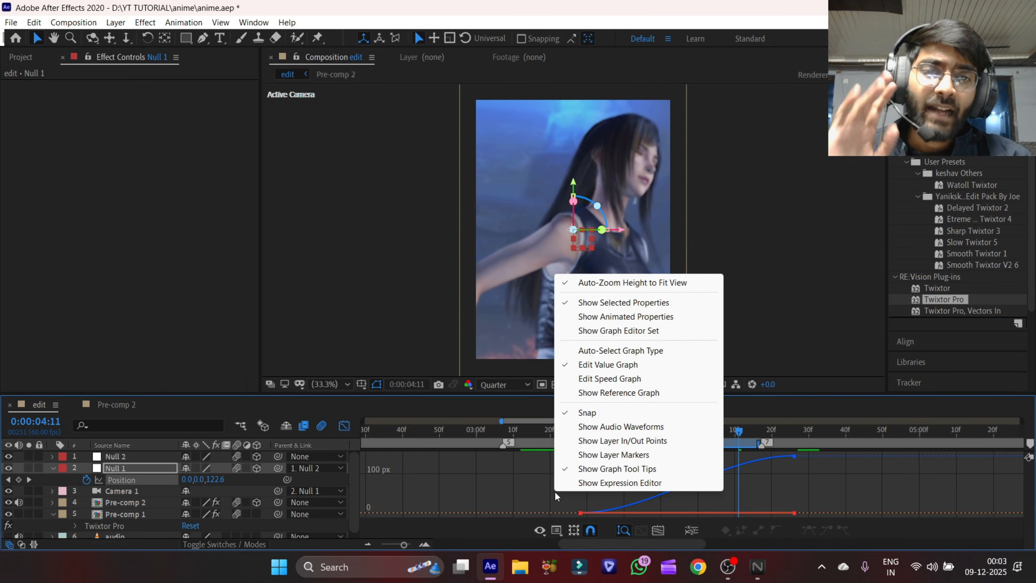
click(604, 380)
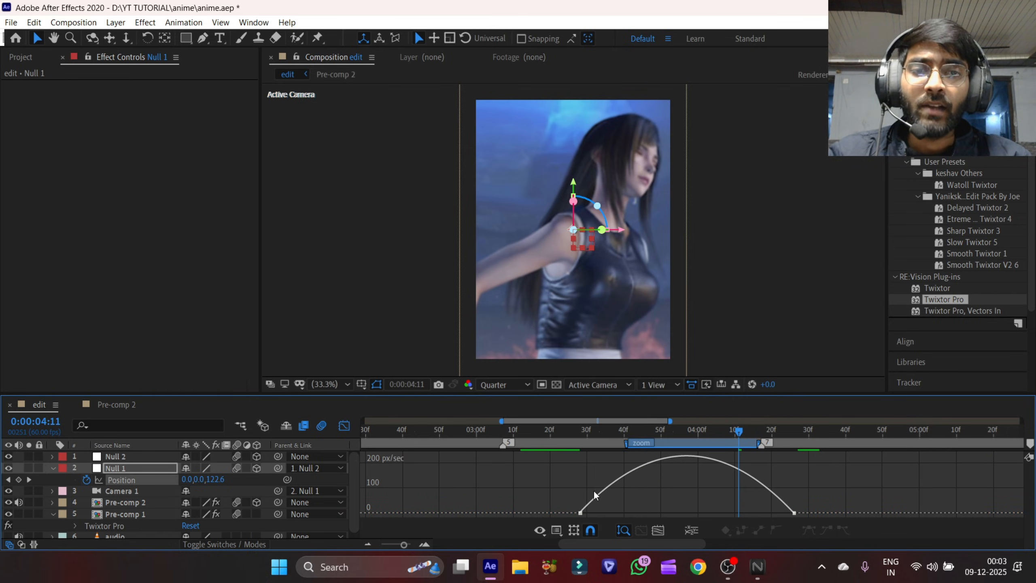
- Reshape Null 1's Position speed graph so it peaks at the start of the first zoom marker and tapers off slowly
drag(561, 498, 839, 516)
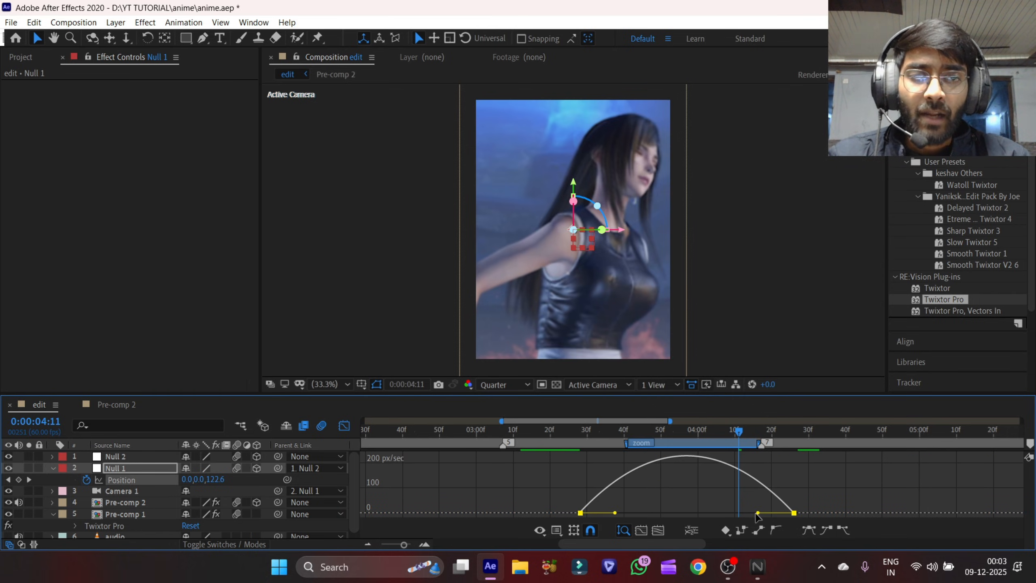
drag(755, 516, 686, 513)
click(628, 433)
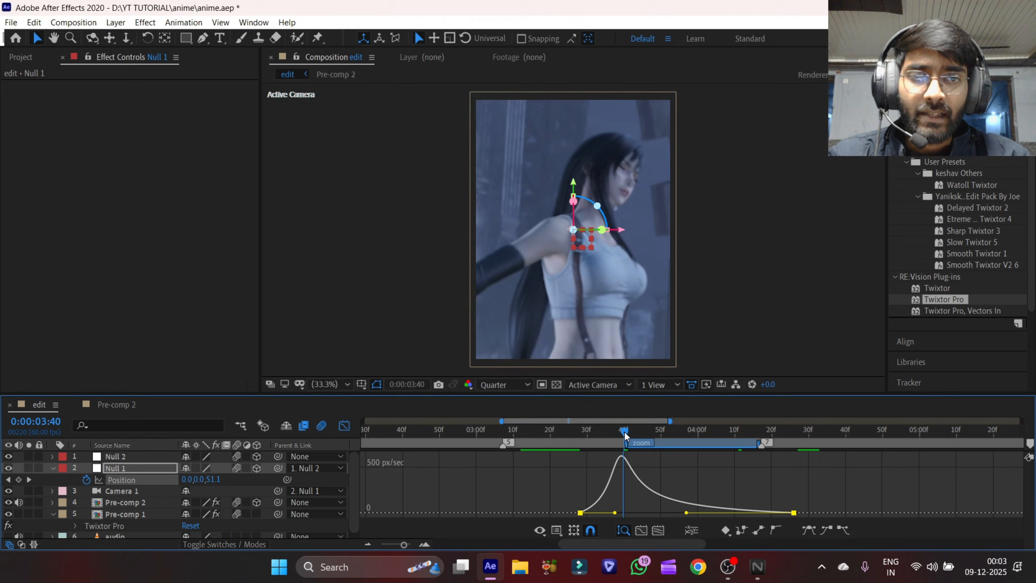
click(612, 516)
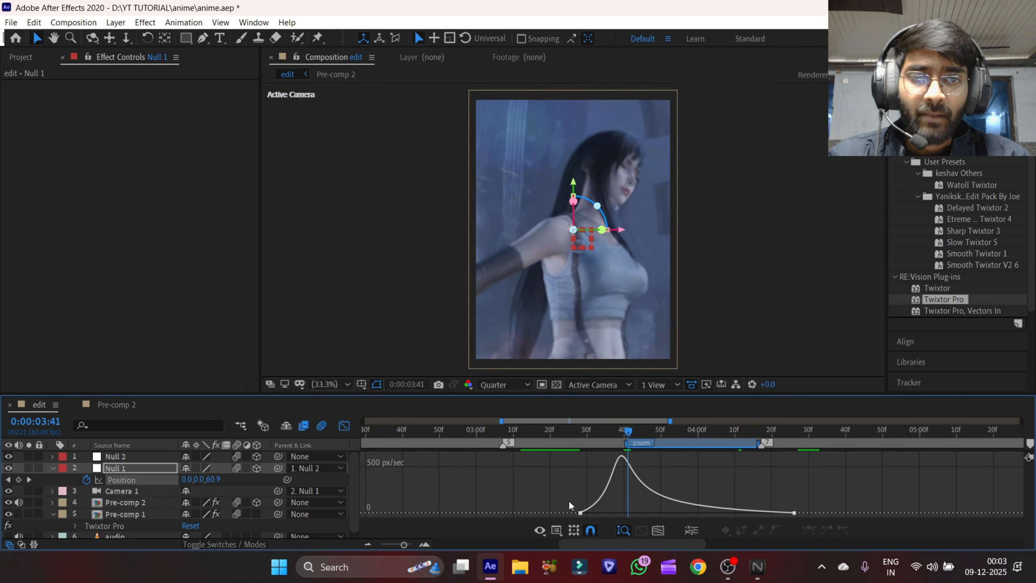
drag(570, 505, 800, 520)
click(347, 425)
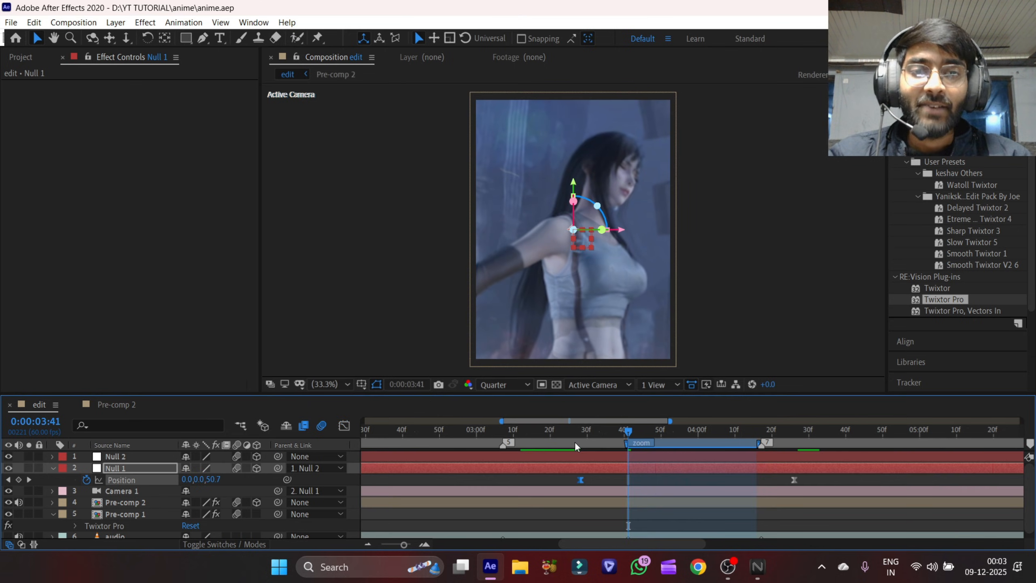
- Start animating Null 2's Position with a keyframe at 0:00:04:06, shortly before marker 7
drag(532, 440, 720, 441)
click(756, 460)
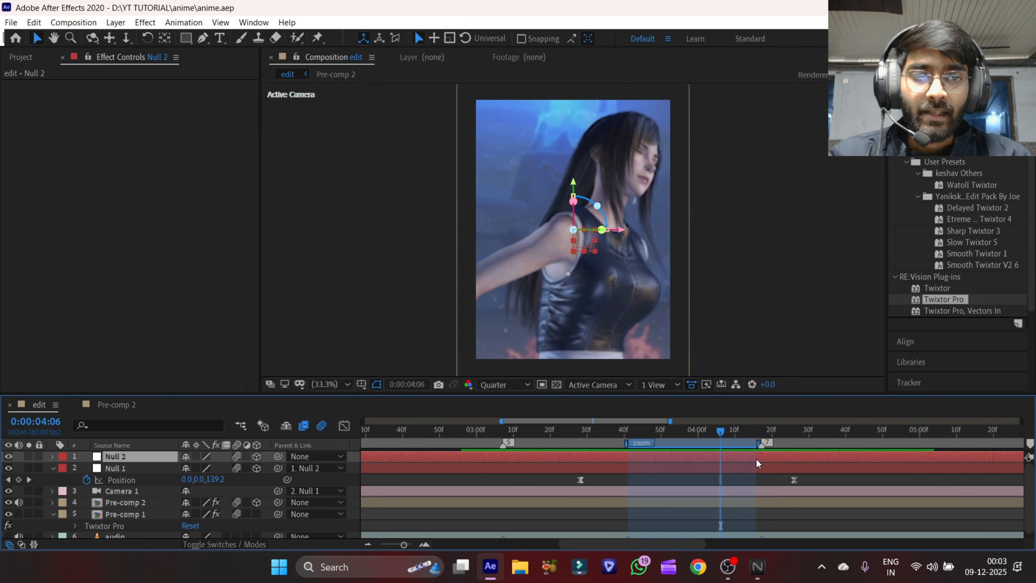
key(p)
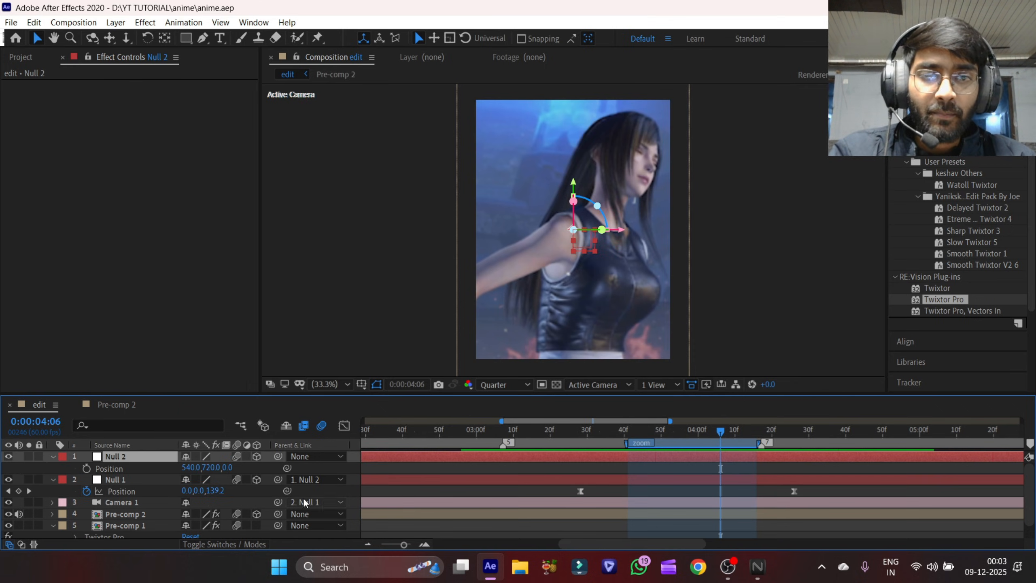
click(86, 469)
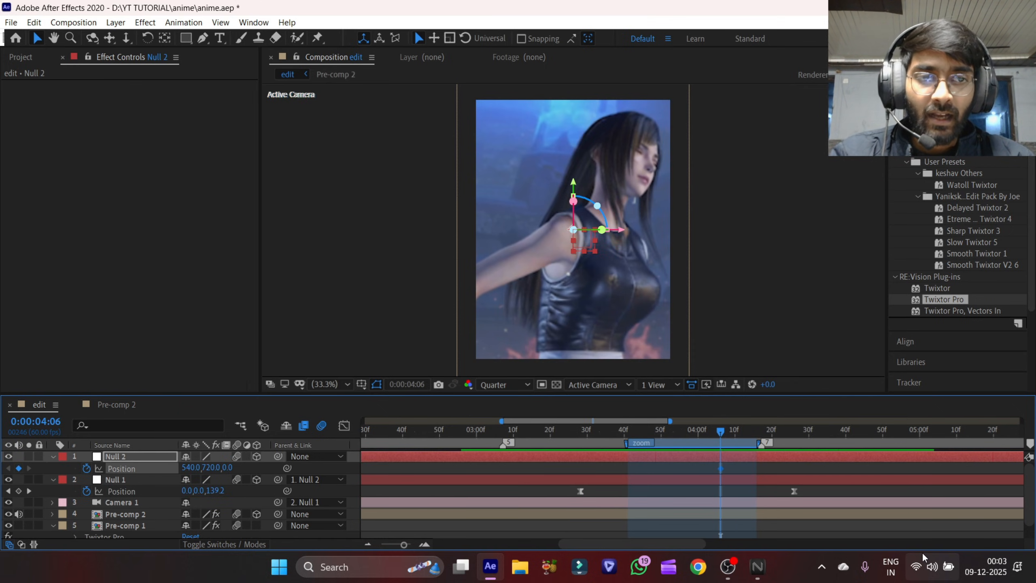
- Set Null 2's Z Position to -144 at 0:00:05:00 to zoom back out
scroll(917, 549, right, 3)
drag(707, 434, 788, 450)
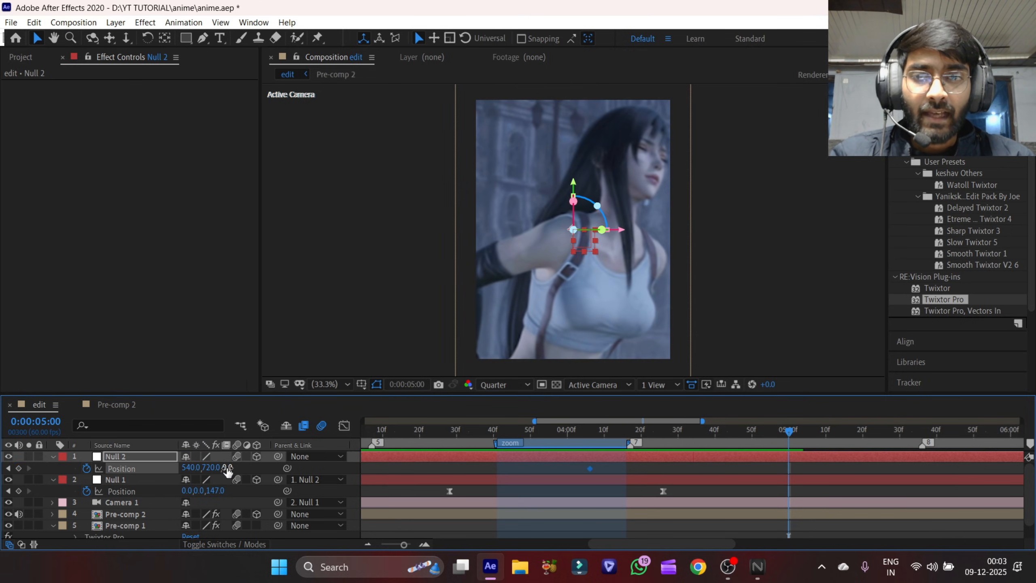
drag(226, 471, 141, 479)
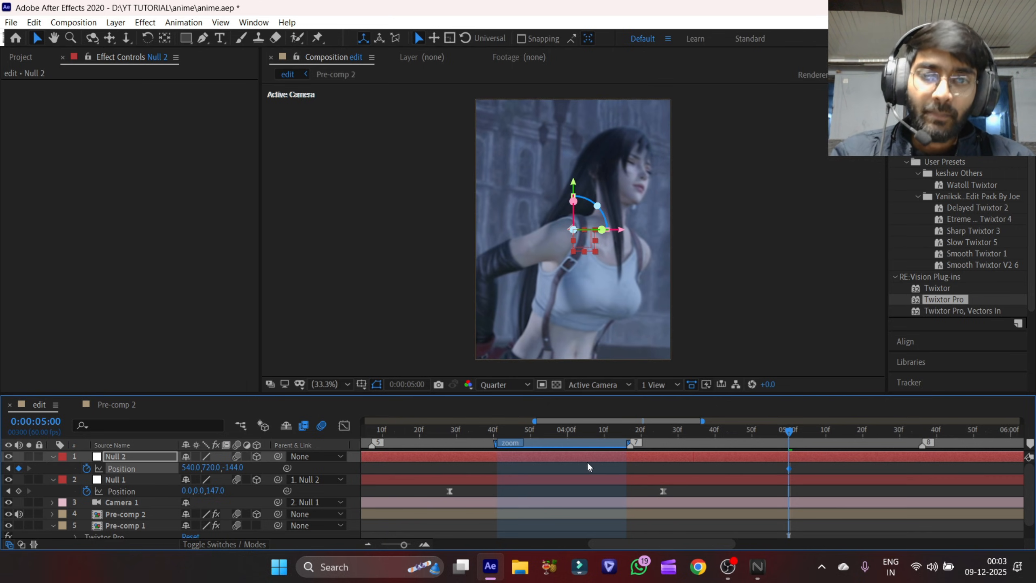
- Easy Ease Null 2's two Position keyframes and reshape their speed graph to peak around marker 7
drag(566, 467, 651, 479)
drag(810, 480, 809, 480)
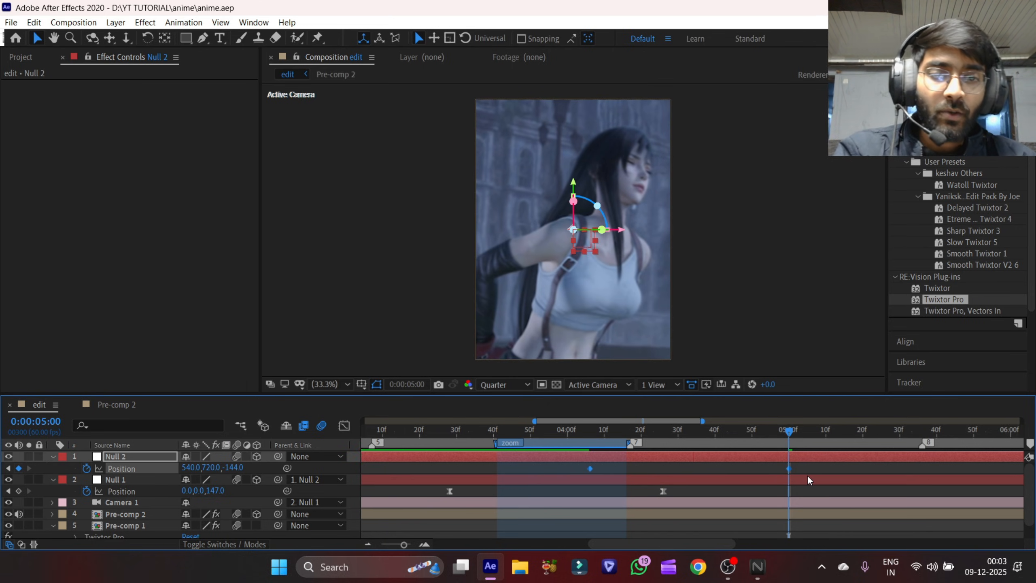
click(344, 425)
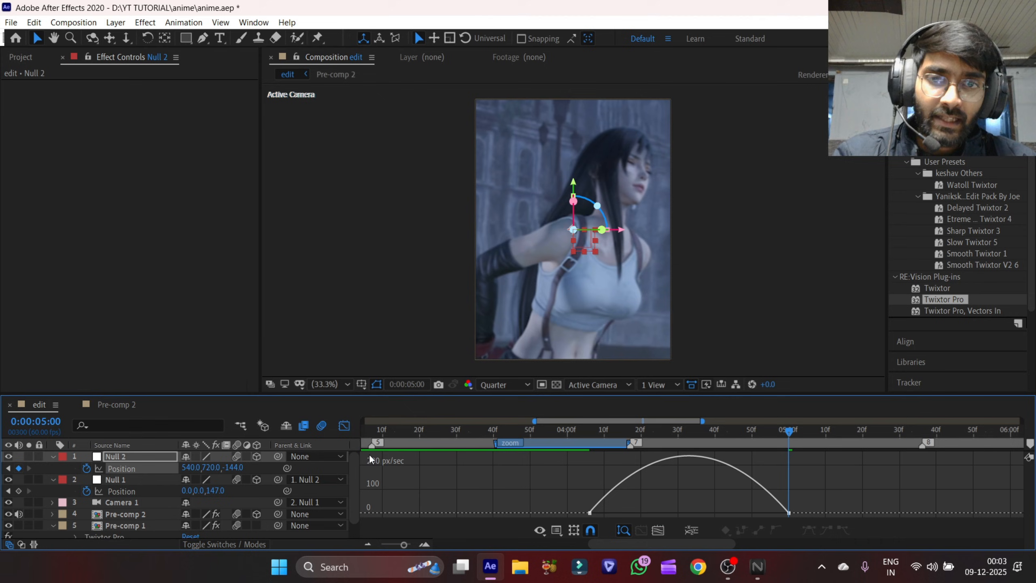
drag(610, 499, 682, 514)
drag(532, 498, 654, 513)
drag(620, 428, 608, 434)
click(344, 425)
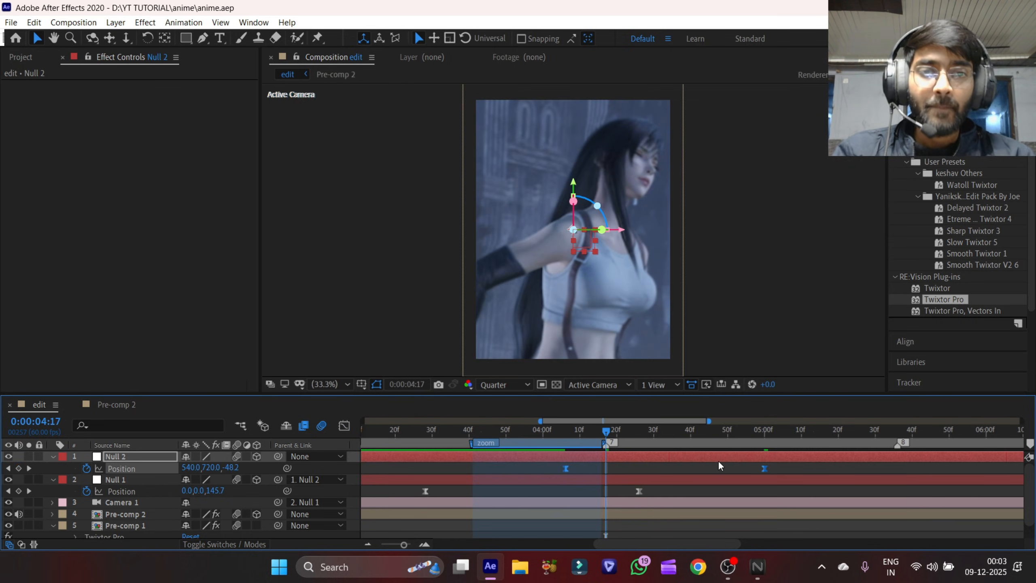
- Hold Null 1's Position with a keyframe at 0:00:06:03, just before the zoom in marker
scroll(747, 530, right, 5)
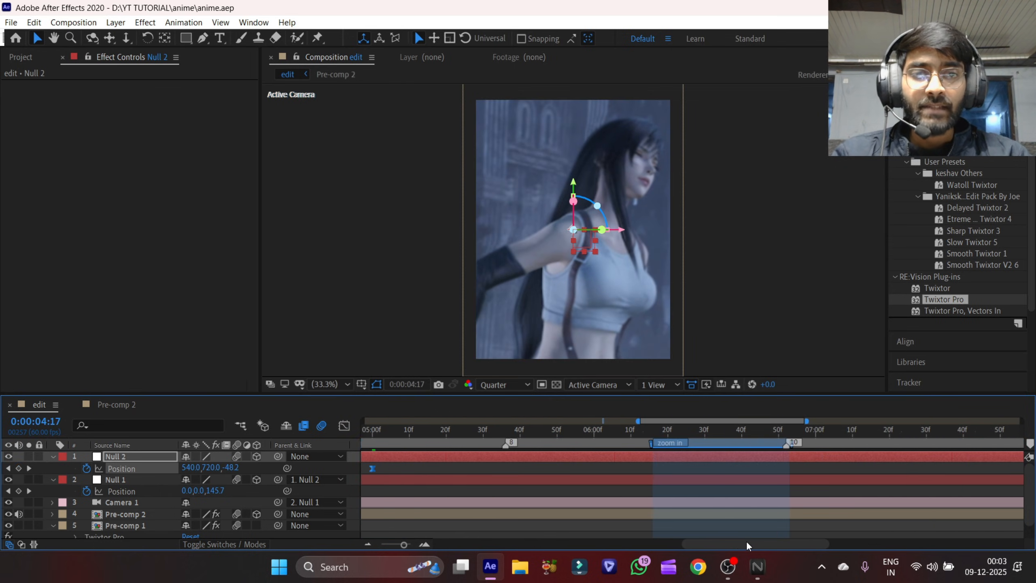
click(540, 442)
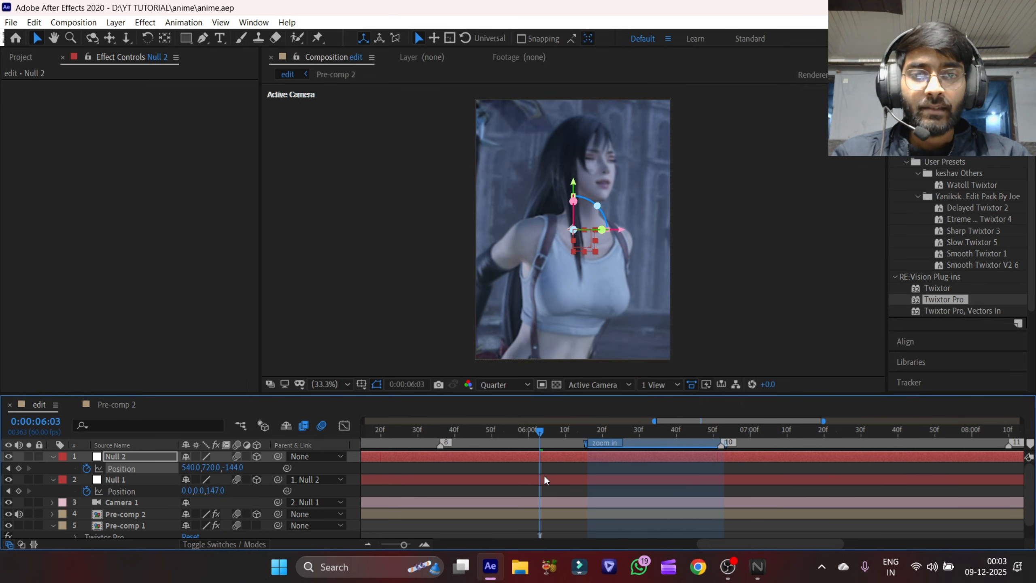
click(546, 480)
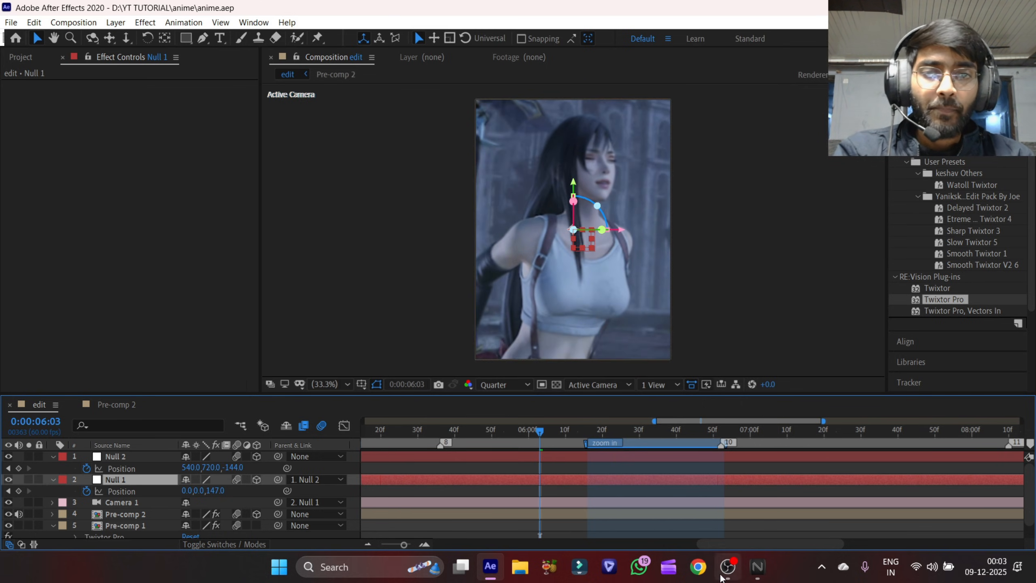
click(19, 491)
- Keyframe Null 1's Z Position at 307 for the second zoom, and place that end keyframe at about 0:00:07:09
click(693, 432)
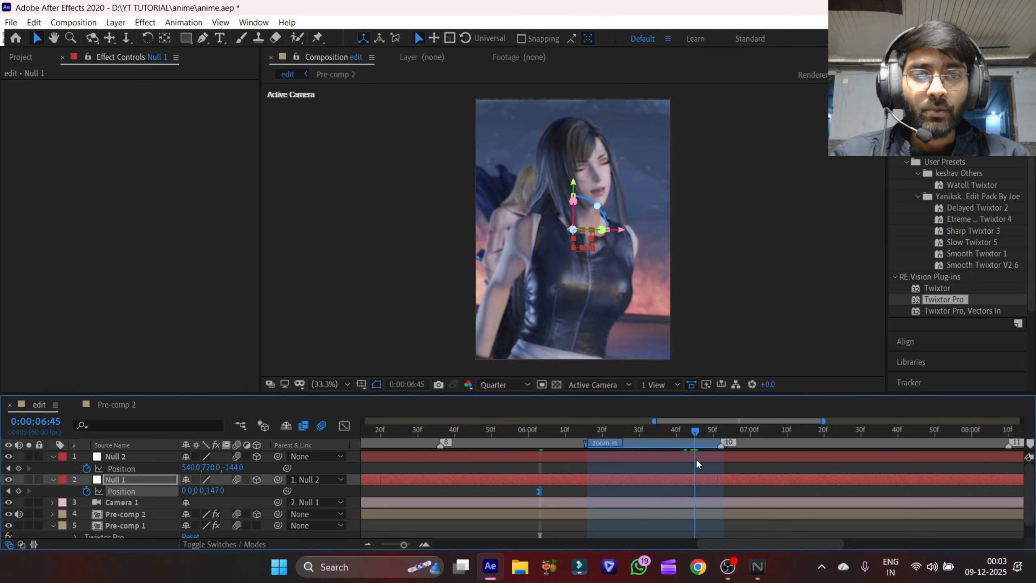
drag(217, 491, 646, 513)
drag(695, 491, 528, 500)
- Easy Ease Null 1's new Position keyframes and reshape their speed graph to peak at the start of the zoom in marker
key(F9)
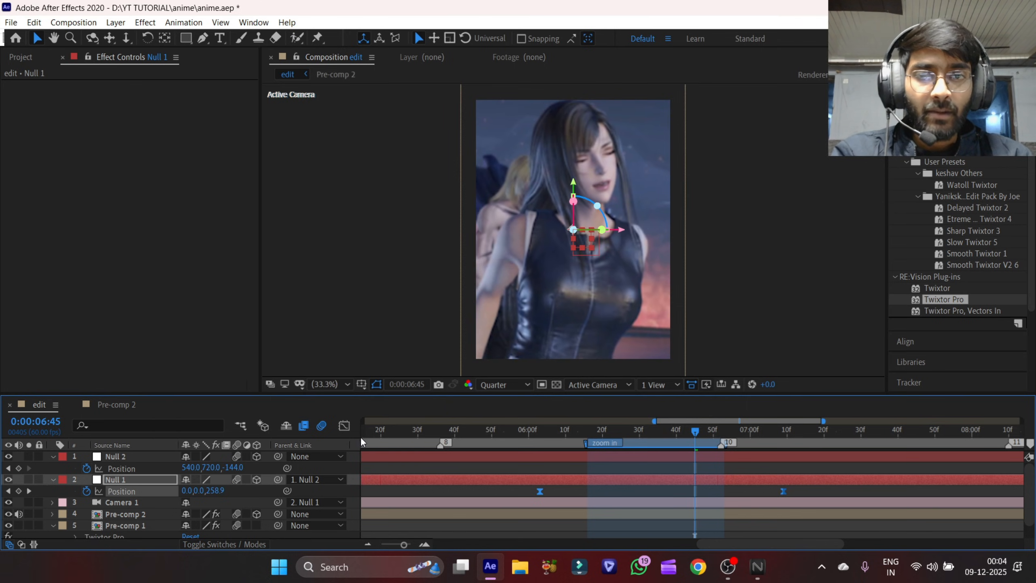
click(345, 425)
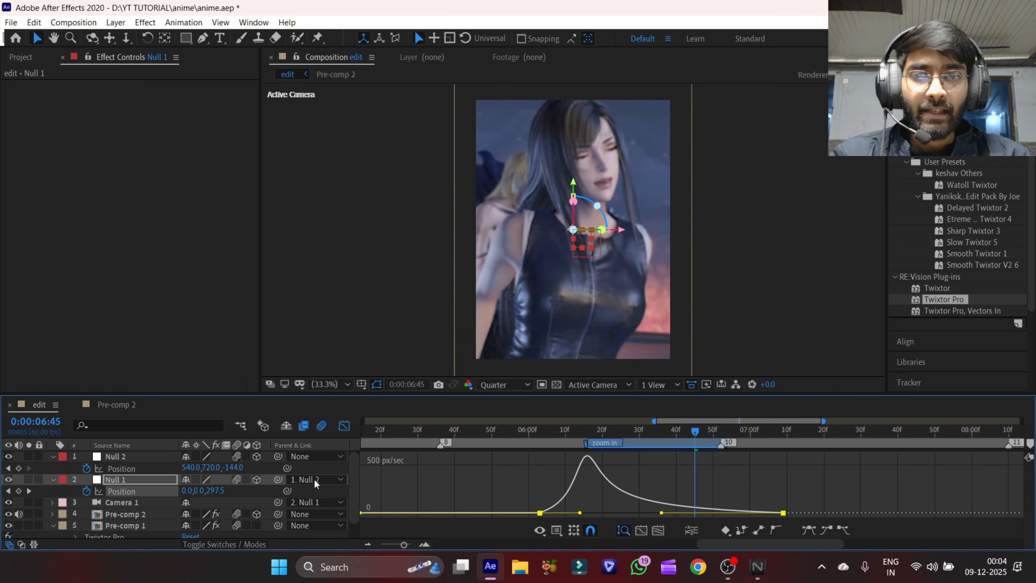
click(345, 426)
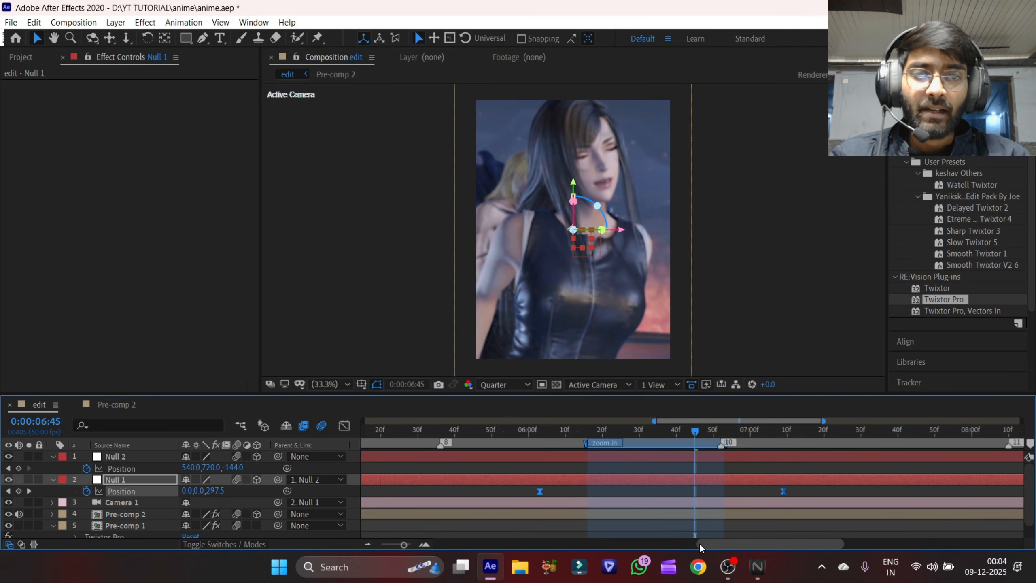
- Hold Null 2's Position with a keyframe at 0:00:06:41, and lower its Z Position at about 0:00:07:34
scroll(698, 548, right, 4)
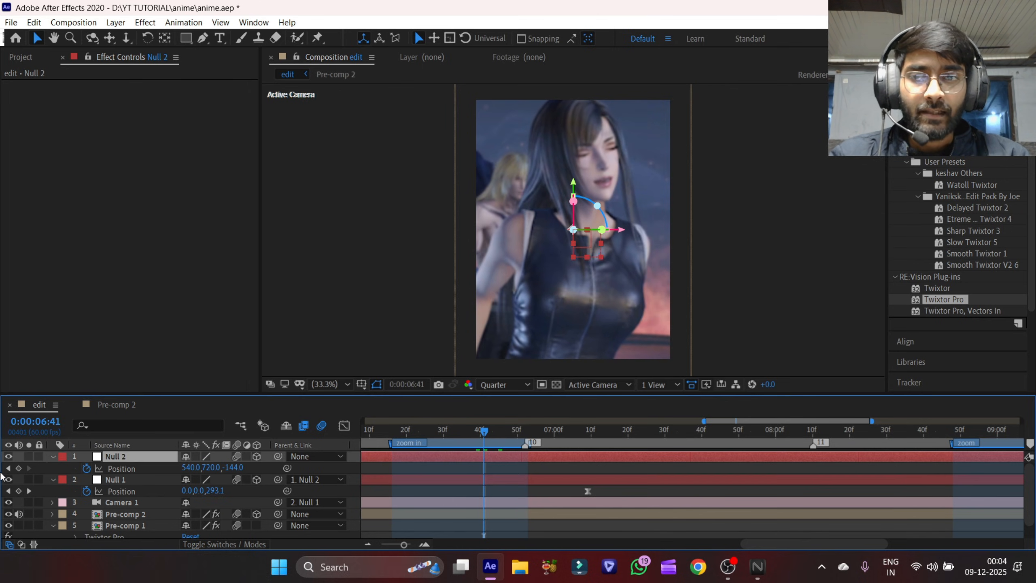
click(19, 469)
drag(621, 439, 687, 444)
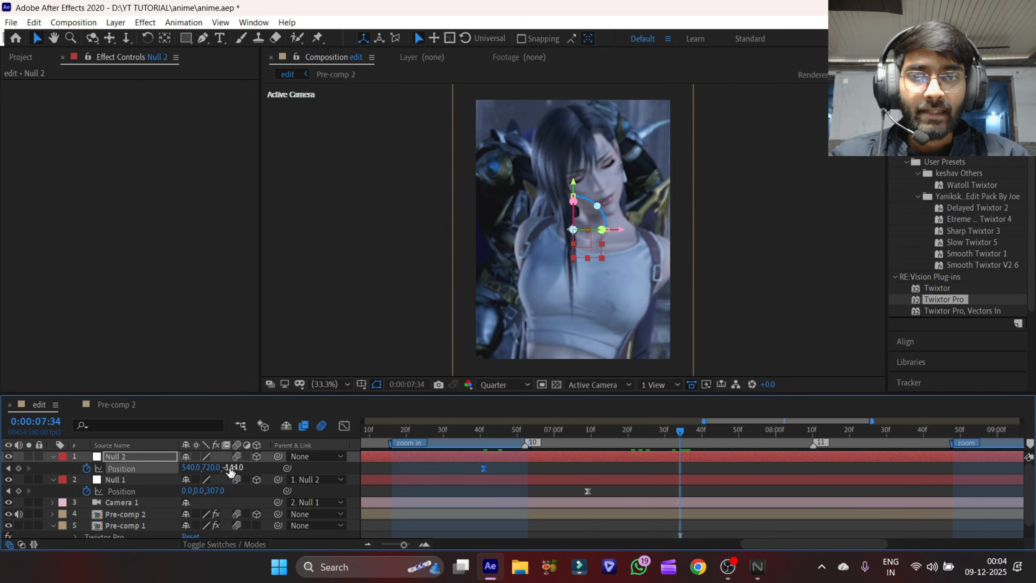
drag(231, 470, 140, 483)
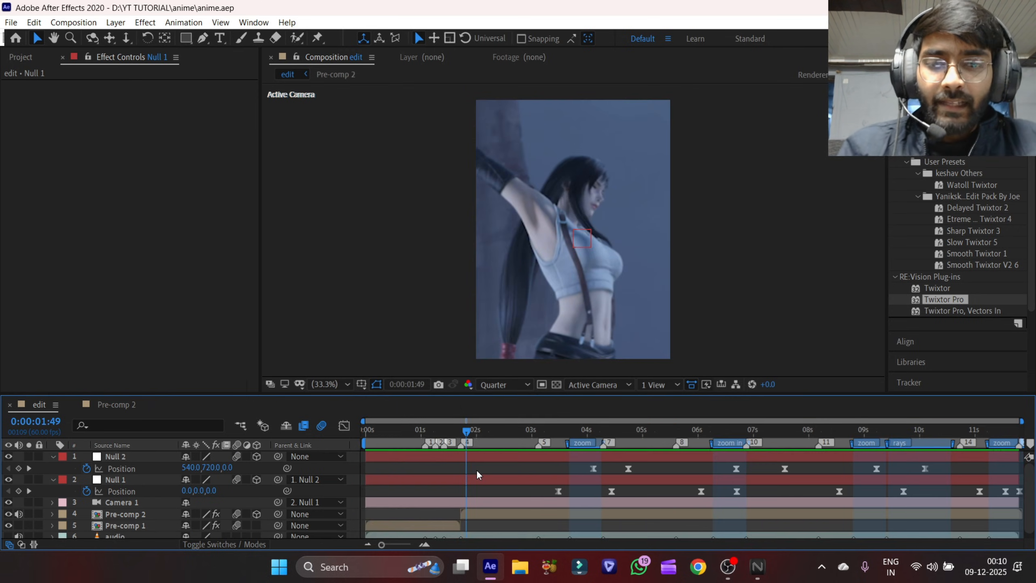
- Reveal both nulls' Position keyframes and shift Null 2's end keyframe after marker 10 slightly earlier, to about 0:00:07:24
drag(499, 441, 503, 442)
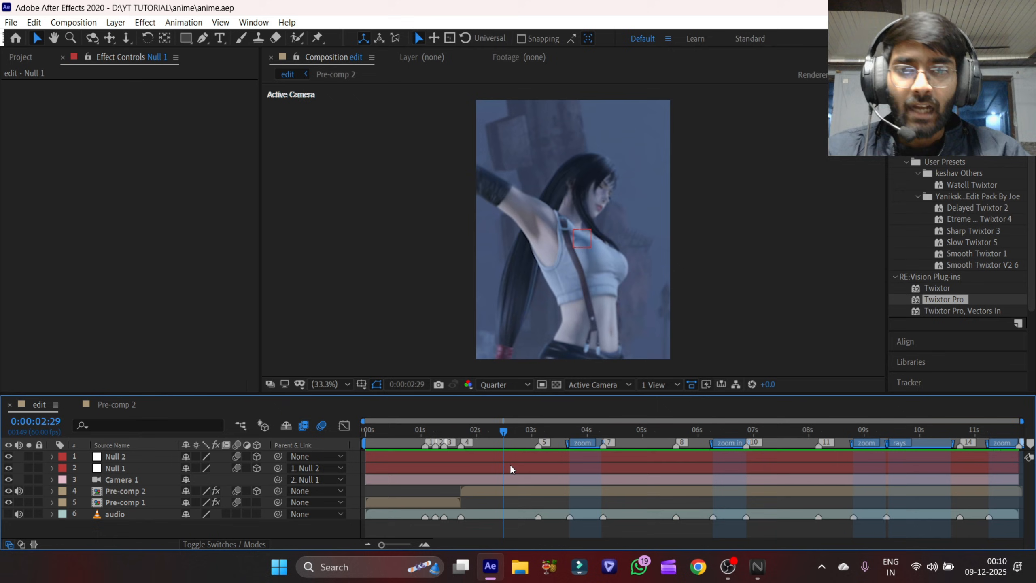
click(513, 458)
shift+click(515, 467)
key(u)
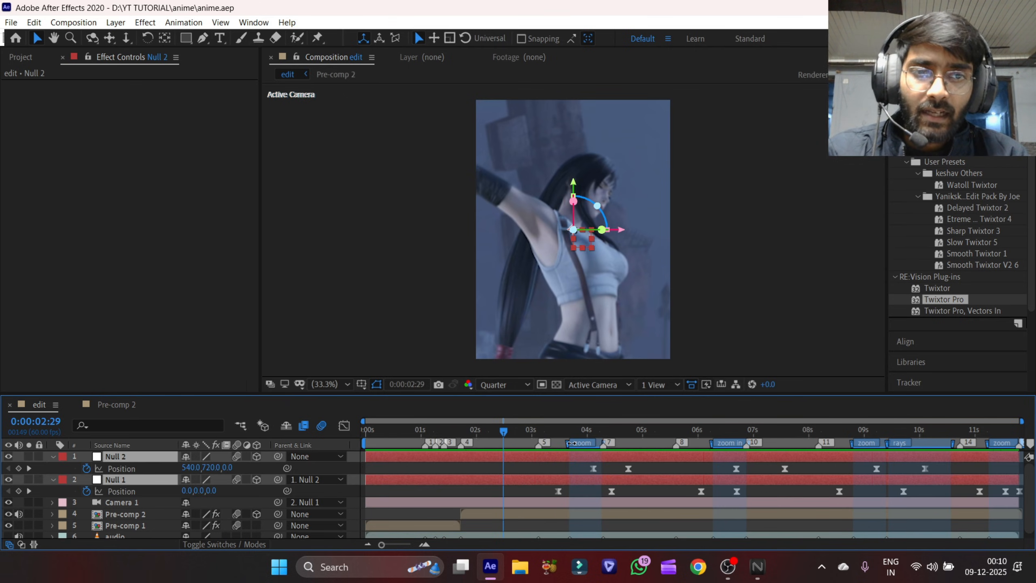
drag(573, 441, 780, 473)
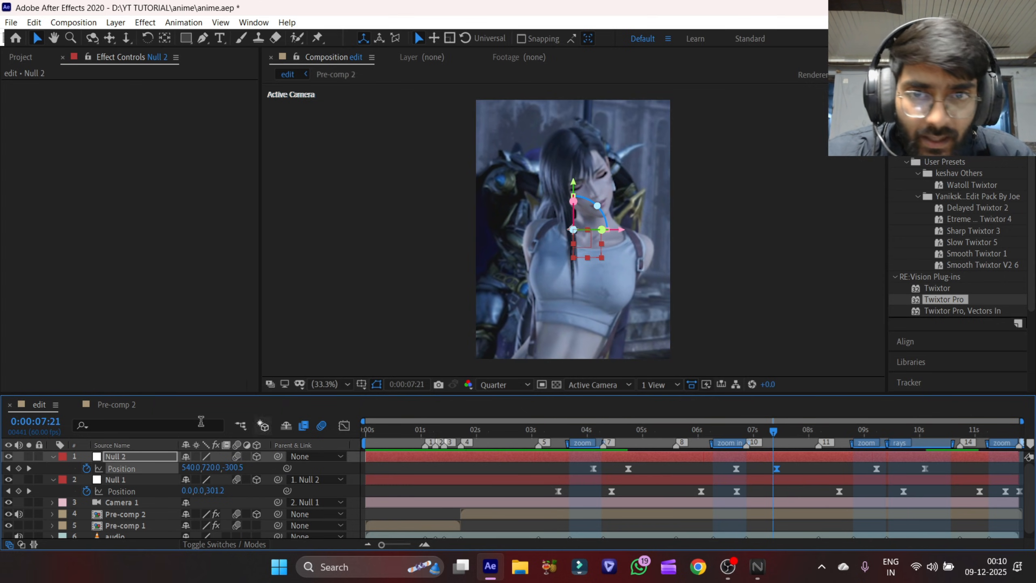
- Review Null 2's Position speed graph around the first zoom marker and save the project
click(344, 425)
drag(744, 437, 590, 466)
key(space)
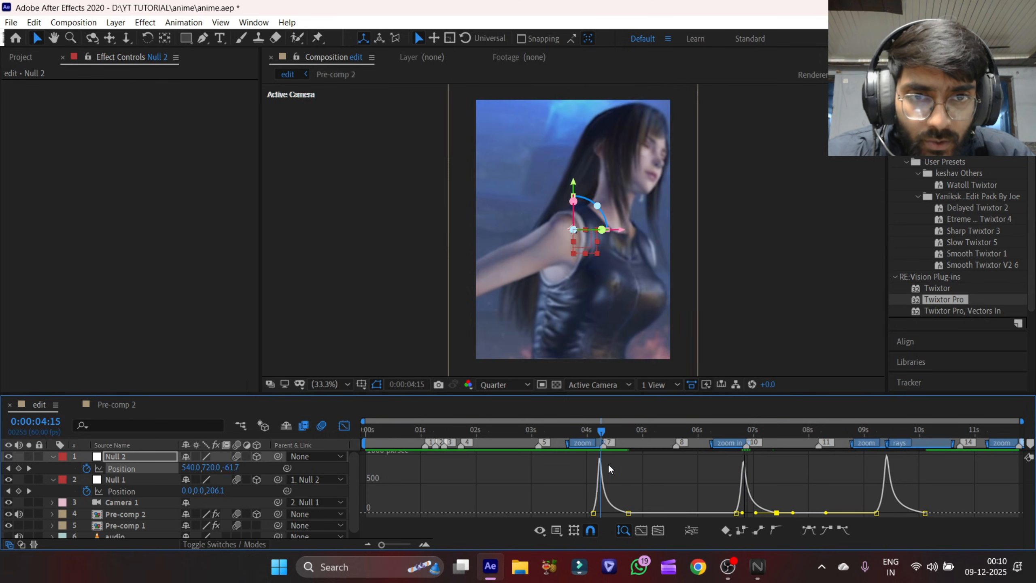
click(425, 545)
click(425, 545)
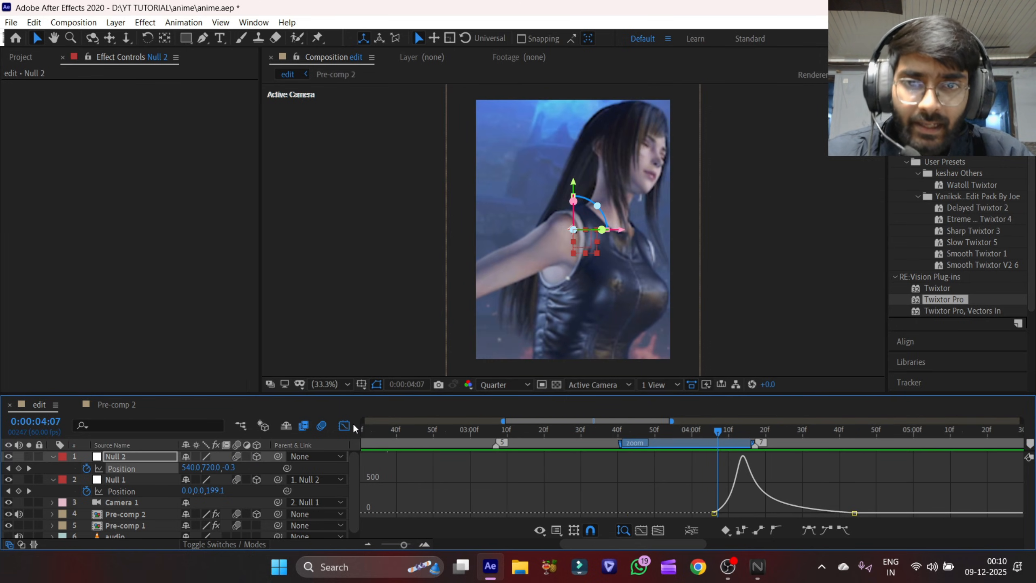
click(344, 425)
key(ctrl+s)
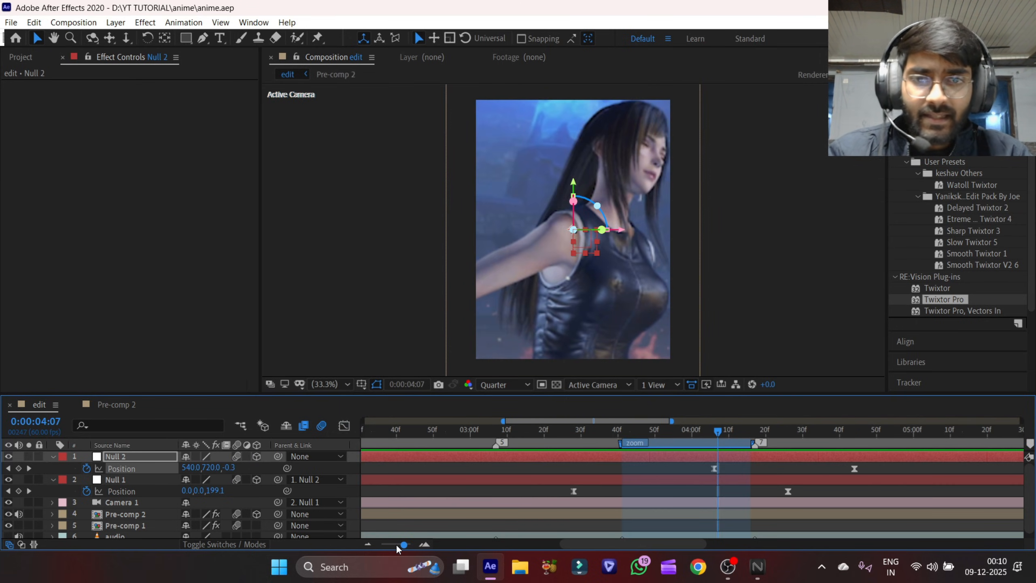
- Collapse the nulls' keyframes and scrub through the whole edit to check the zooms
drag(397, 548, 375, 551)
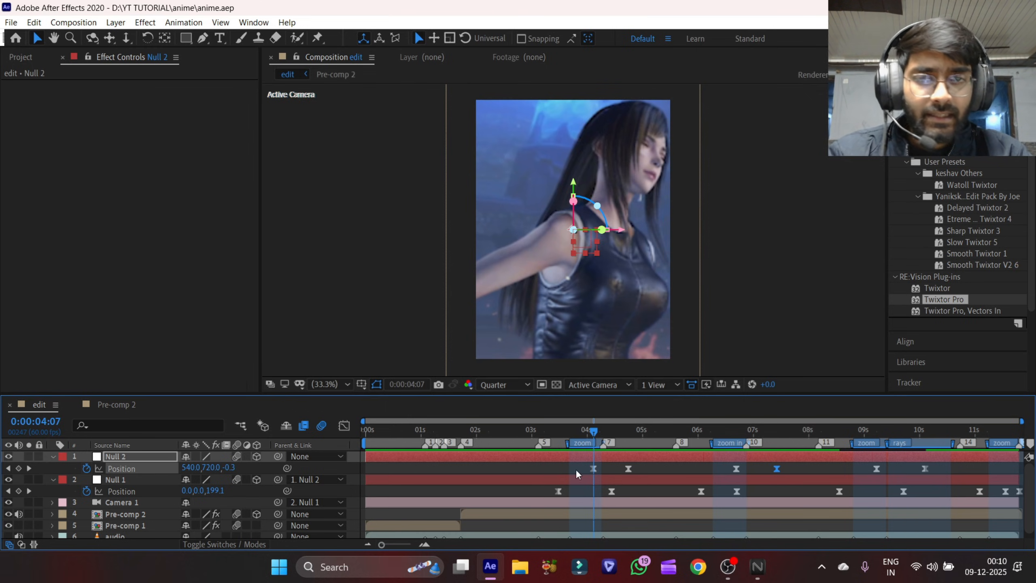
click(465, 469)
key(u)
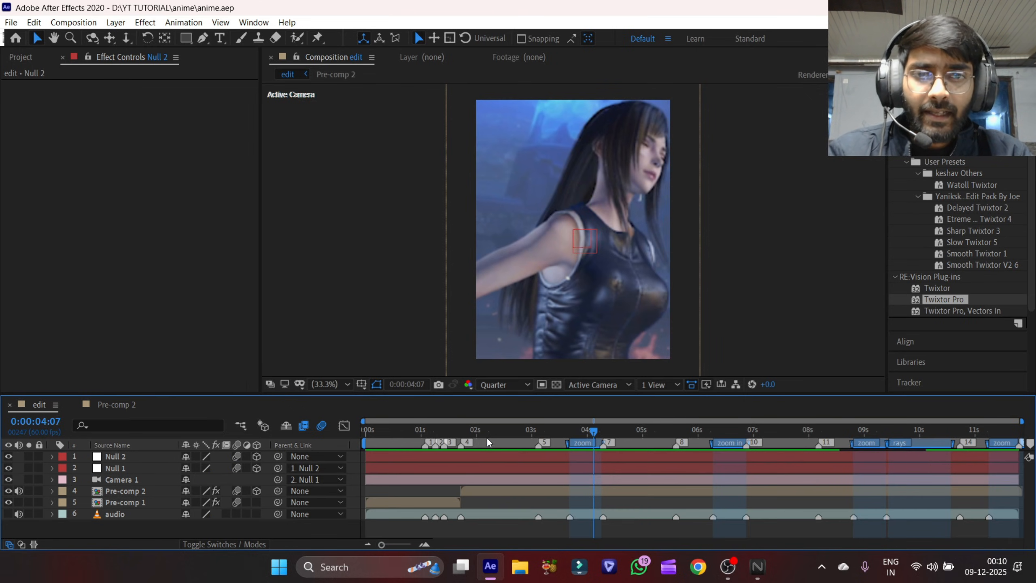
drag(481, 434, 452, 439)
drag(655, 433, 665, 431)
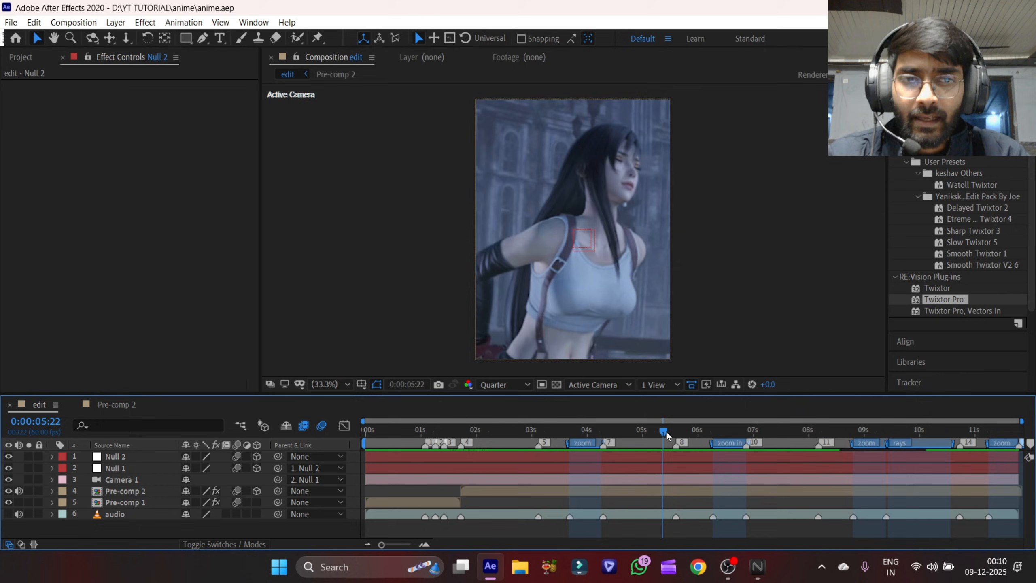
drag(800, 438, 394, 460)
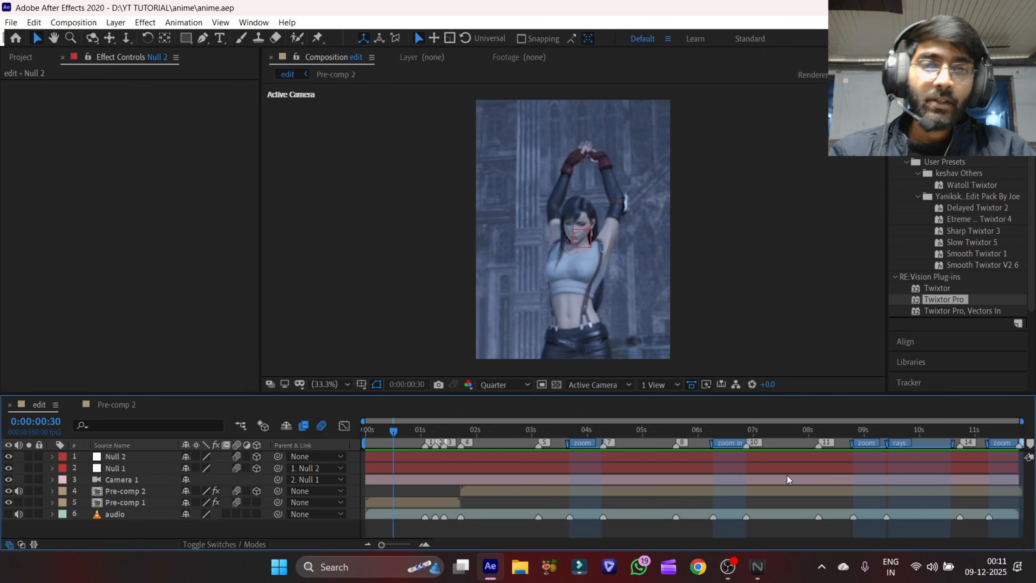
- Pre-compose the two nulls, the camera, Pre-comp 1 and Pre-comp 2 together, excluding the audio layer, and save the project
key(ctrl+a)
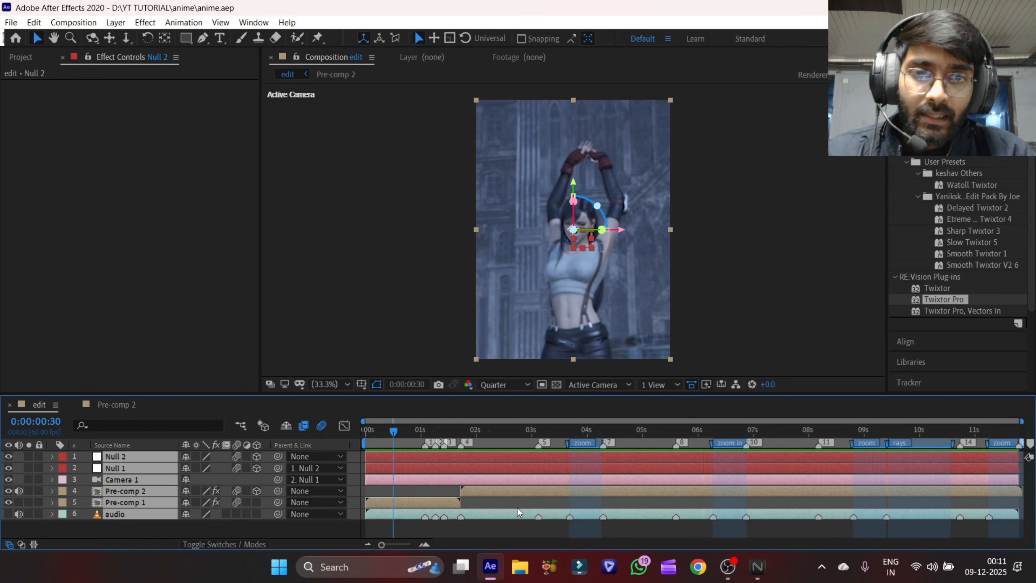
ctrl+click(390, 513)
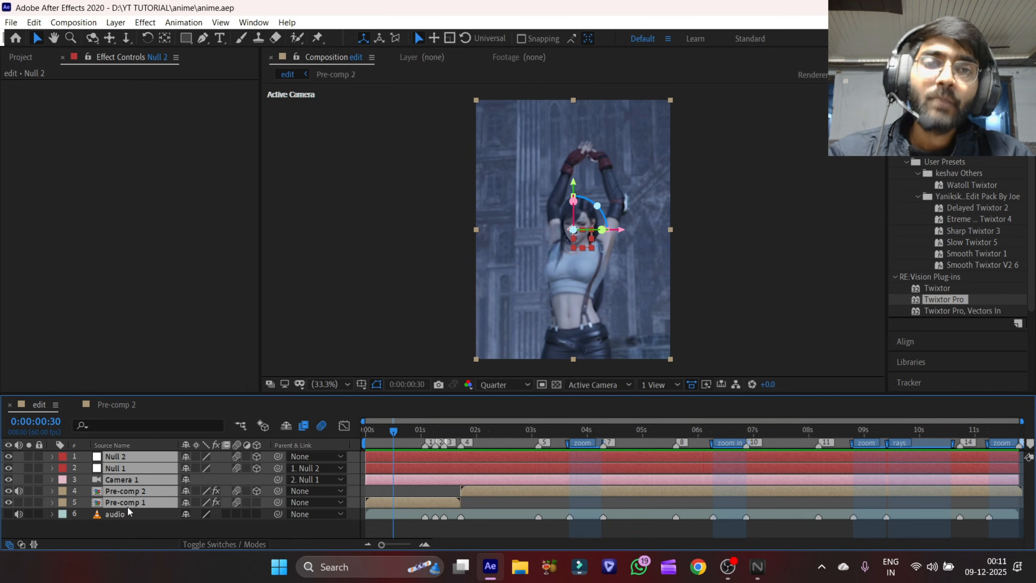
key(ctrl+shift+c)
key(Return)
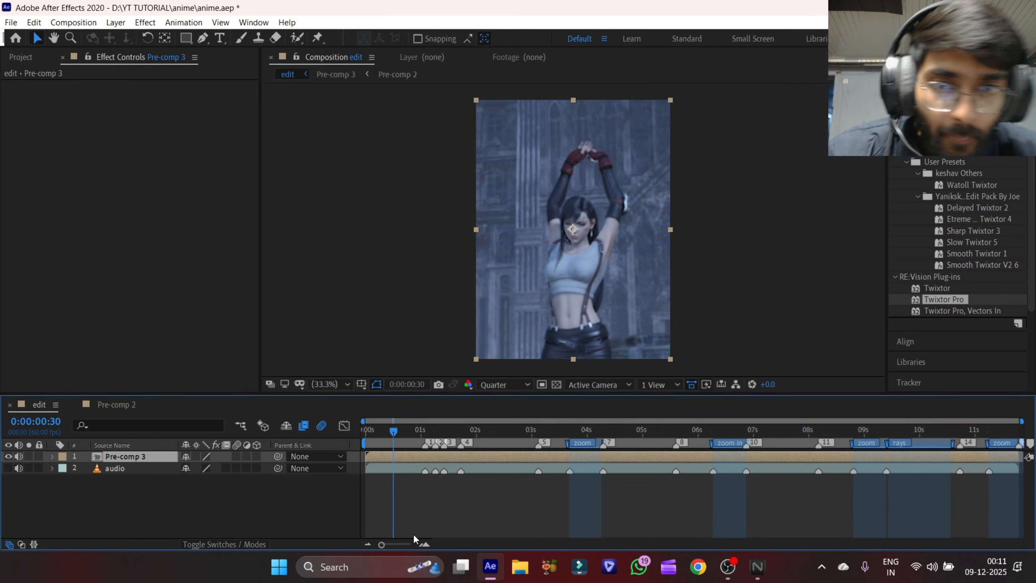
key(ctrl+s)
- Open Pre-comp 3, go to the rays marker at about 0:00:09:35 and open the nested Pre-comp 2
drag(392, 434, 139, 502)
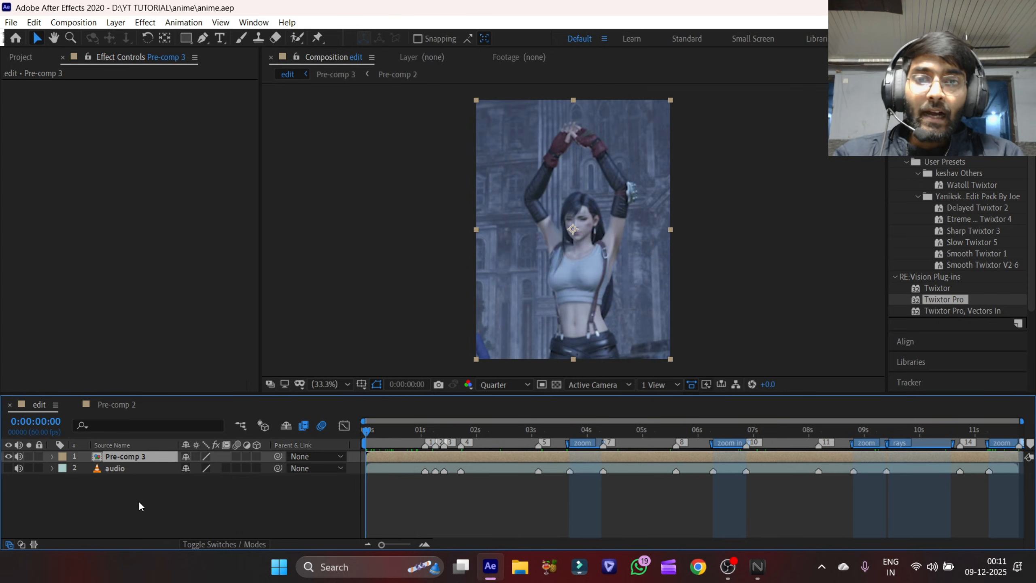
click(138, 500)
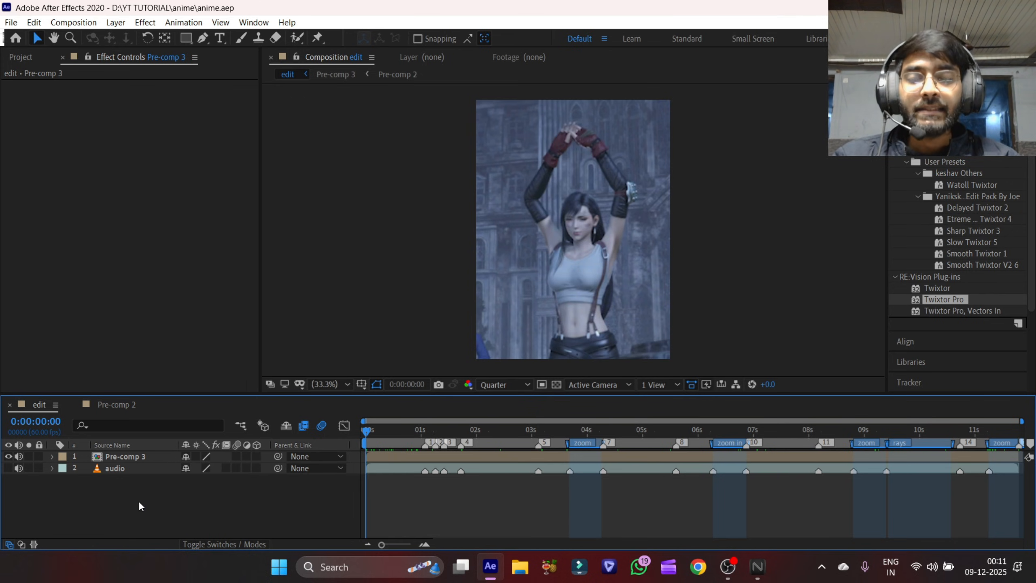
double_click(406, 457)
drag(857, 437, 894, 438)
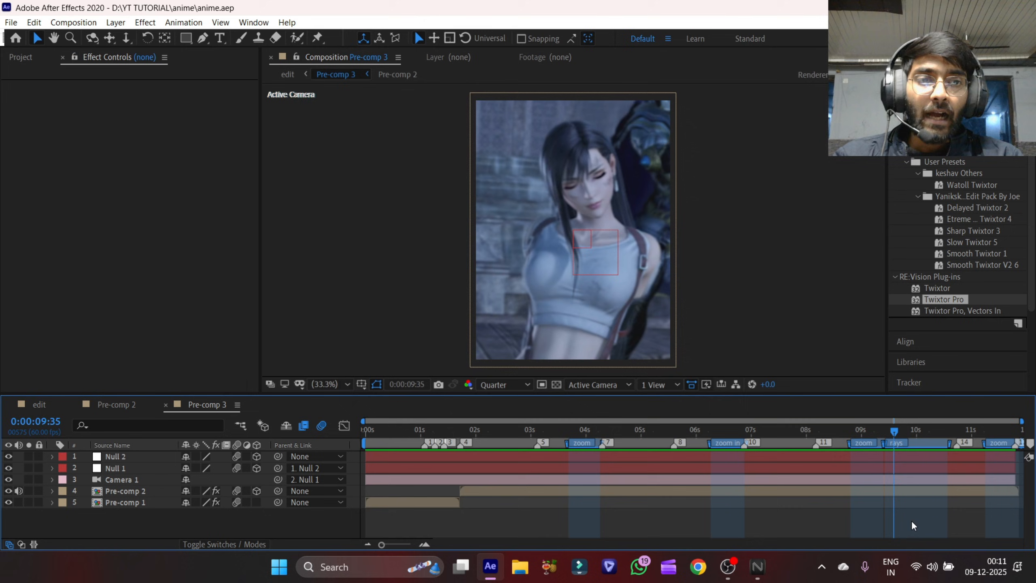
click(910, 480)
double_click(913, 494)
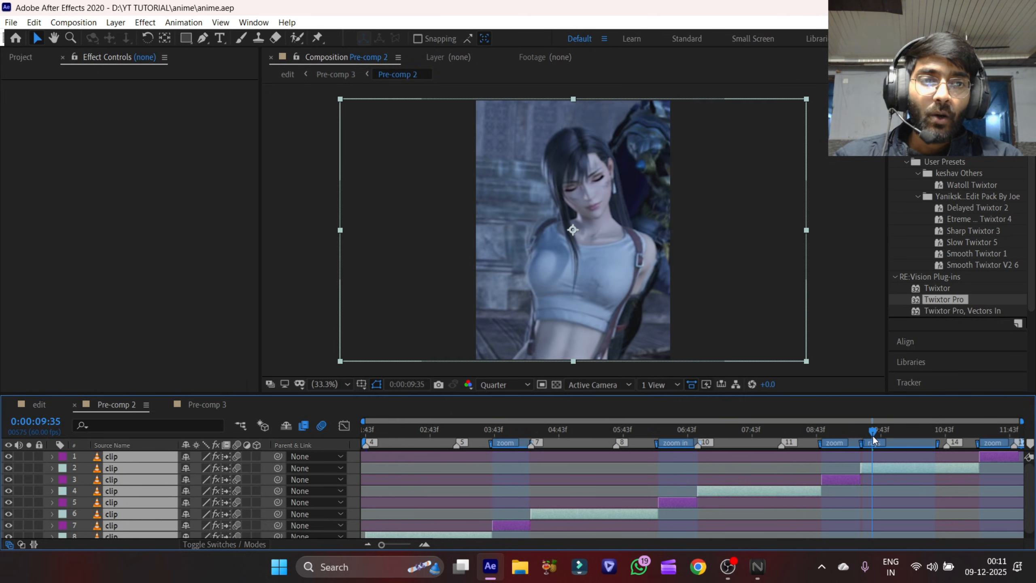
- Select the clip under the rays marker in Pre-comp 2 and preview it from its start at 0:00:09:24
drag(871, 437, 897, 475)
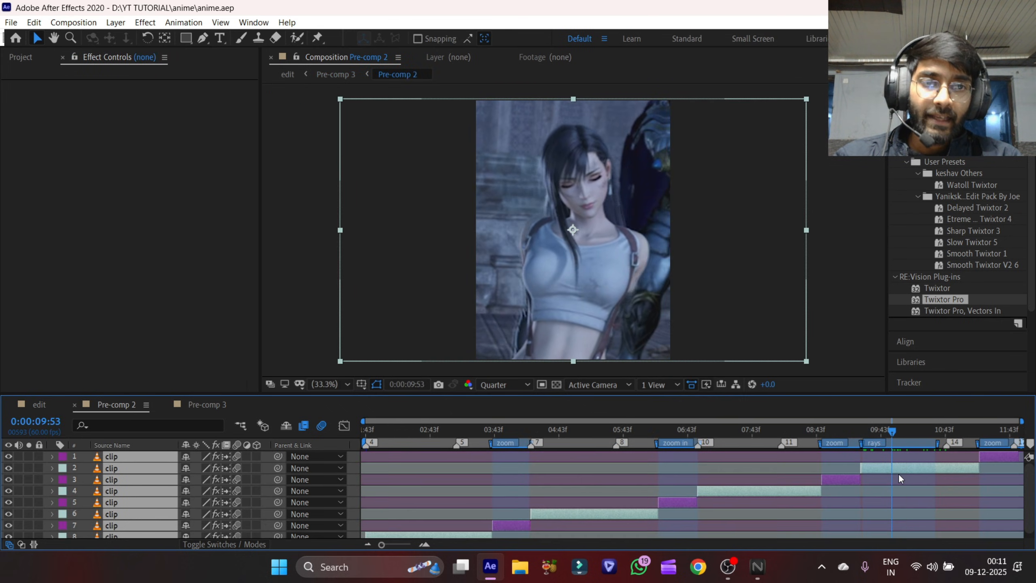
click(908, 485)
click(904, 470)
key(i)
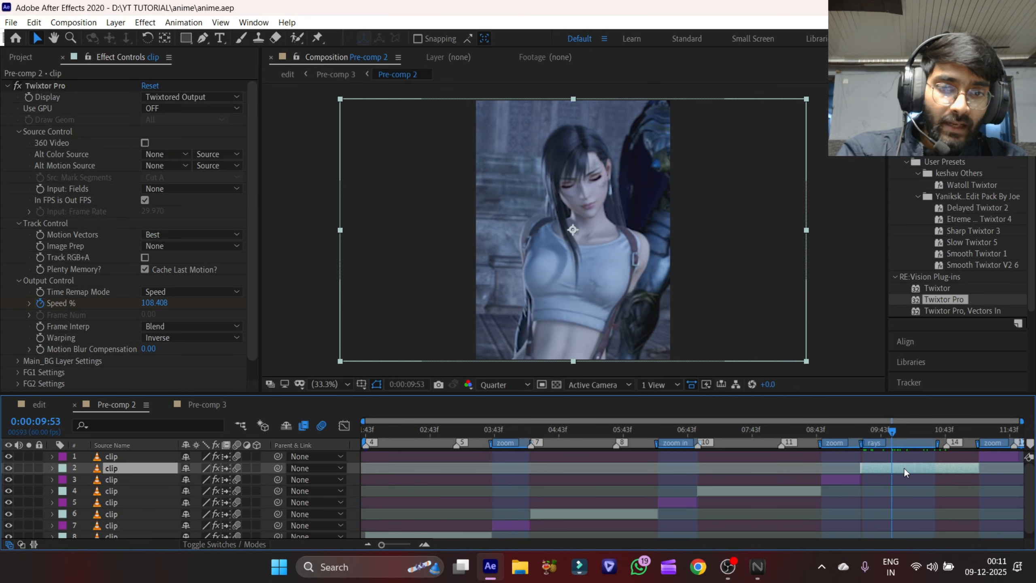
click(424, 544)
scroll(733, 543, right, 3)
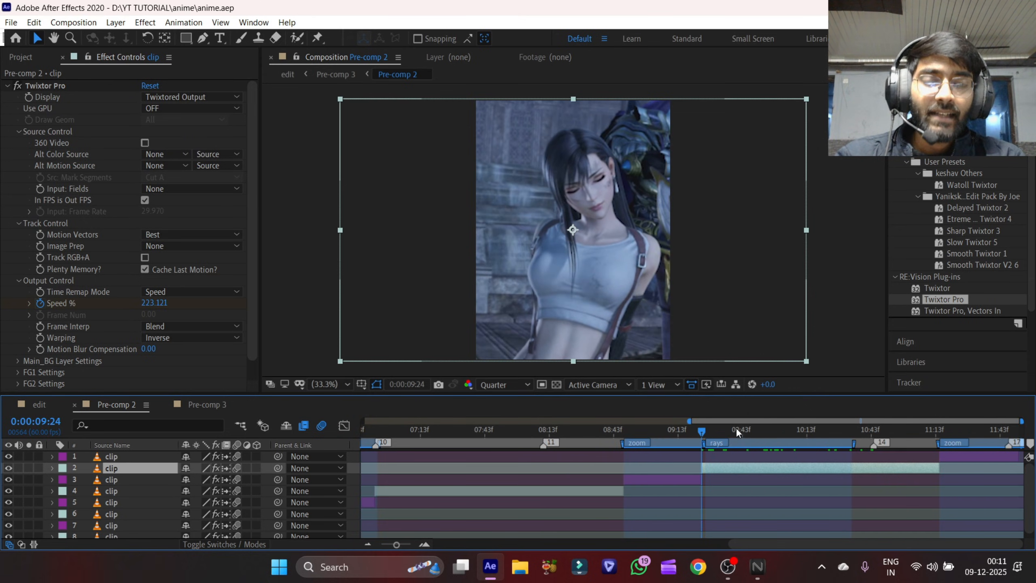
key(space)
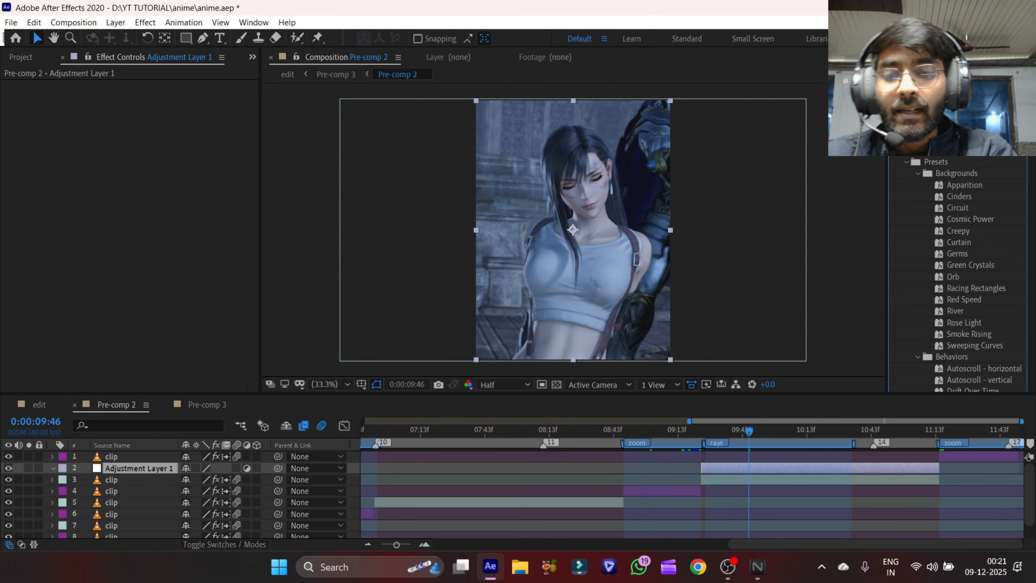
- Search the effects for rays and apply S_DissolveRays to Adjustment Layer 1
key(BackSpace)
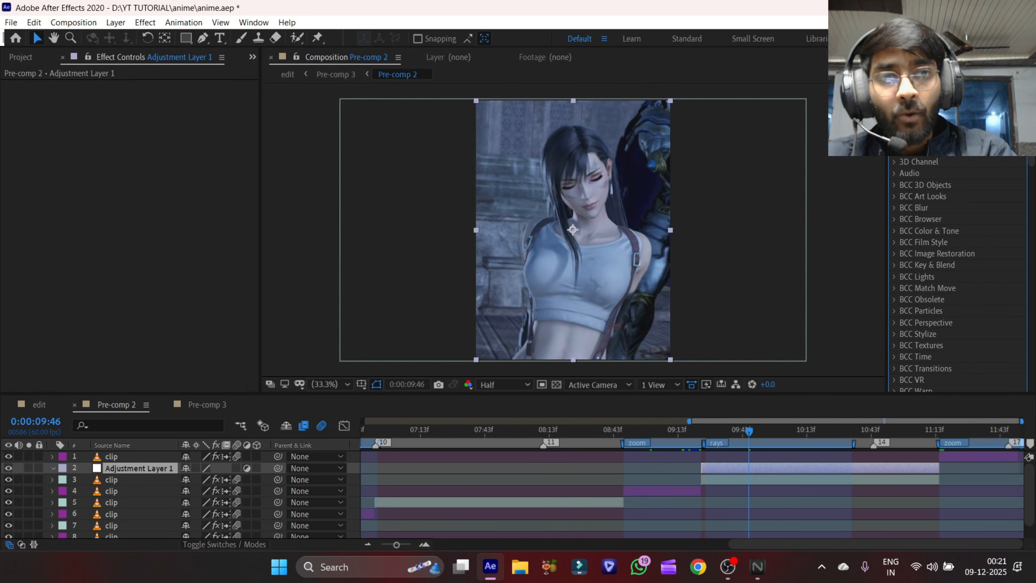
text(rays)
click(923, 149)
click(949, 135)
text(rays)
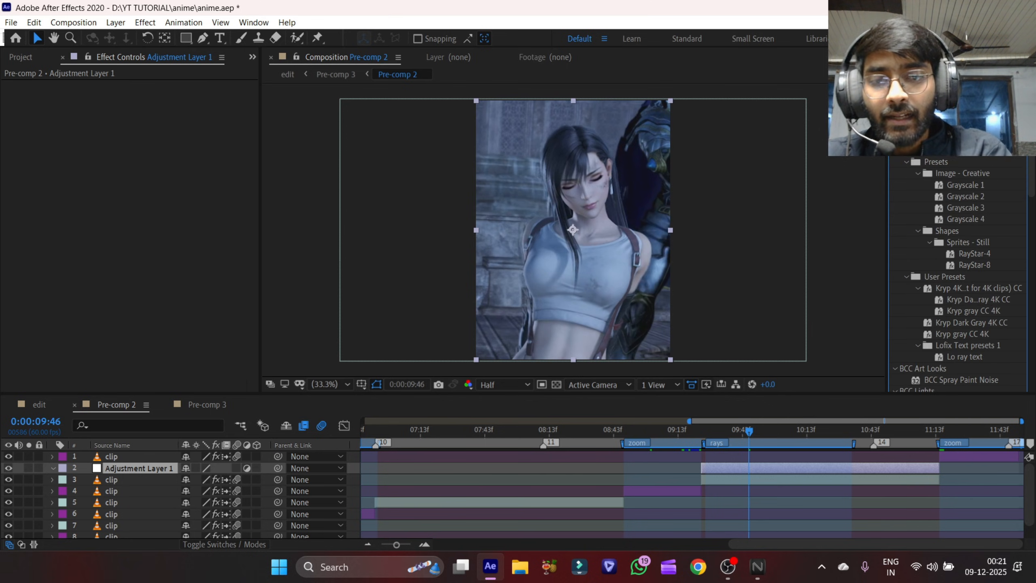
scroll(964, 206, down, 10)
click(964, 208)
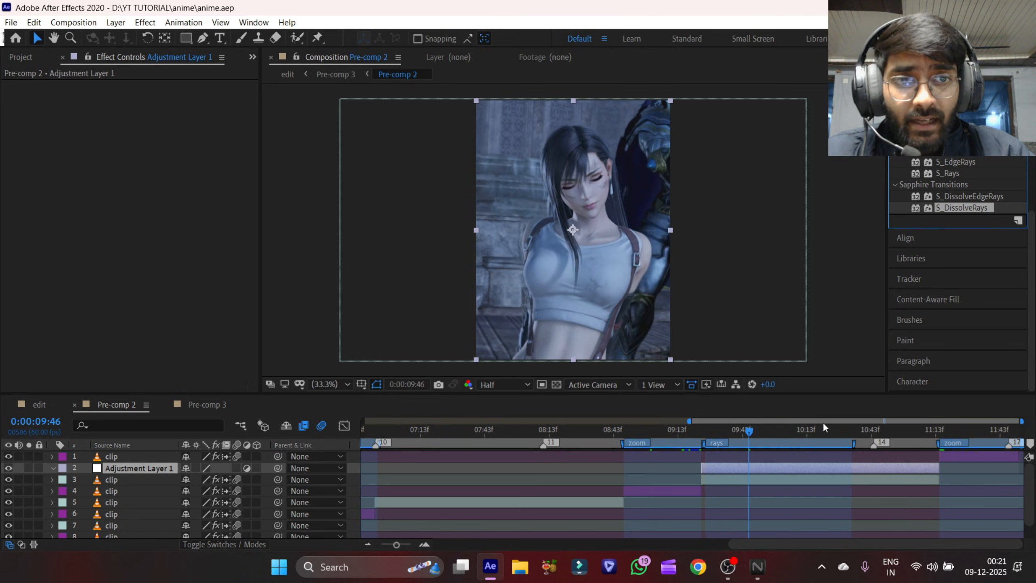
double_click(984, 211)
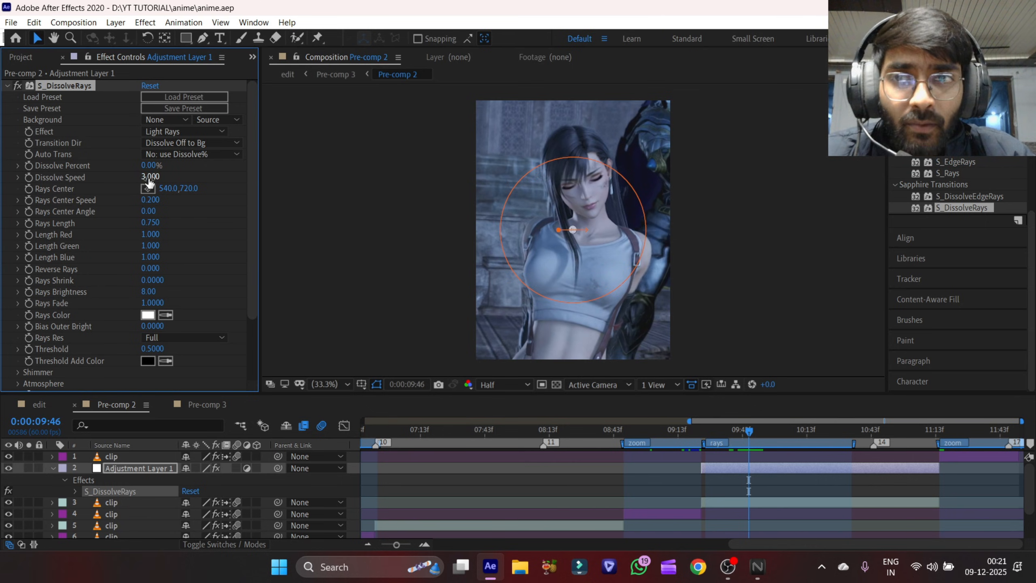
- Set the Dissolve Percent of S_DissolveRays to 27% and place its Rays Center at 990, 777
mouse_move(148, 164)
mouse_down()
mouse_move(177, 172)
mouse_move(143, 174)
mouse_up()
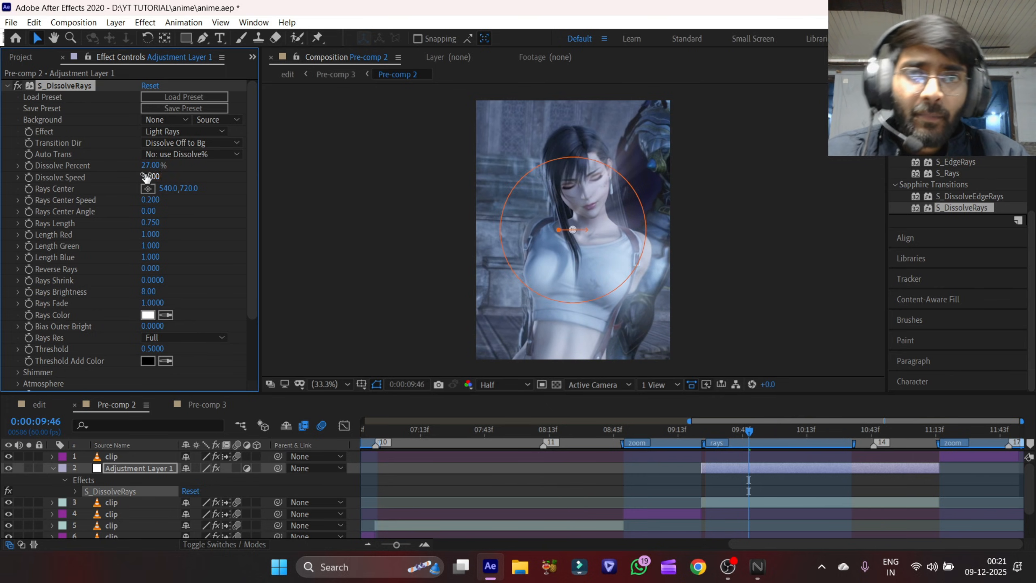
key(ctrl+s)
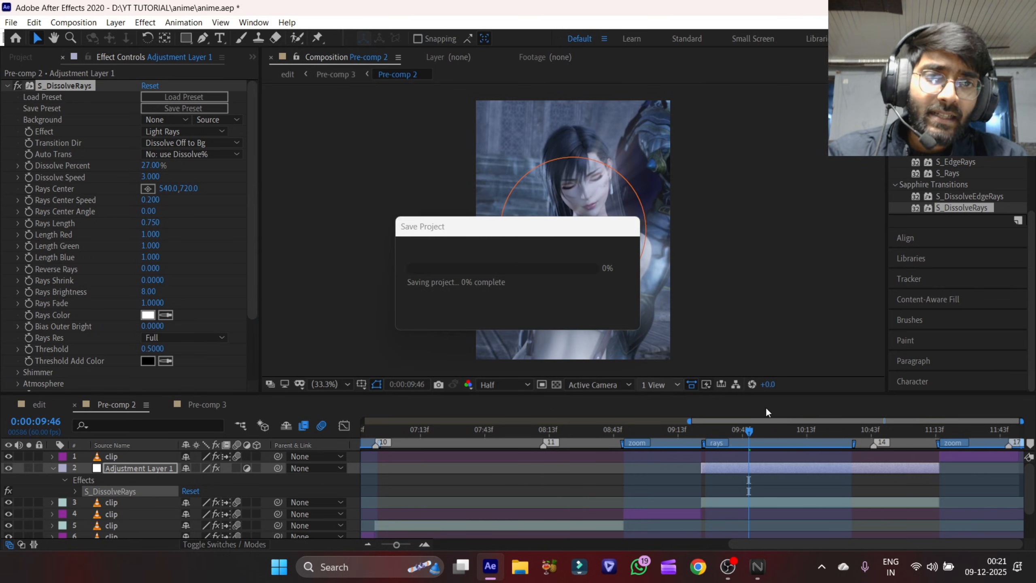
drag(697, 429, 717, 439)
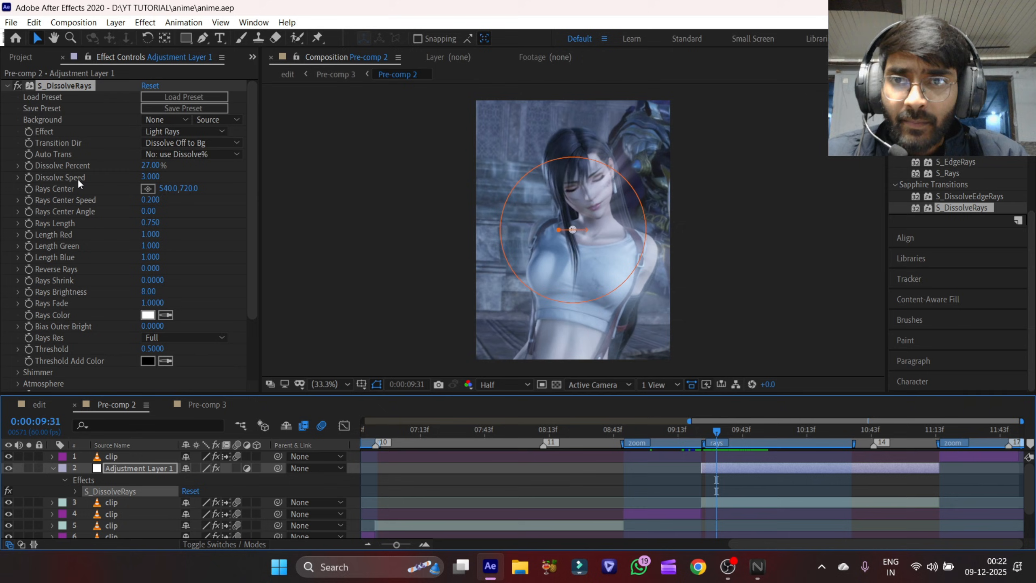
drag(569, 233, 652, 244)
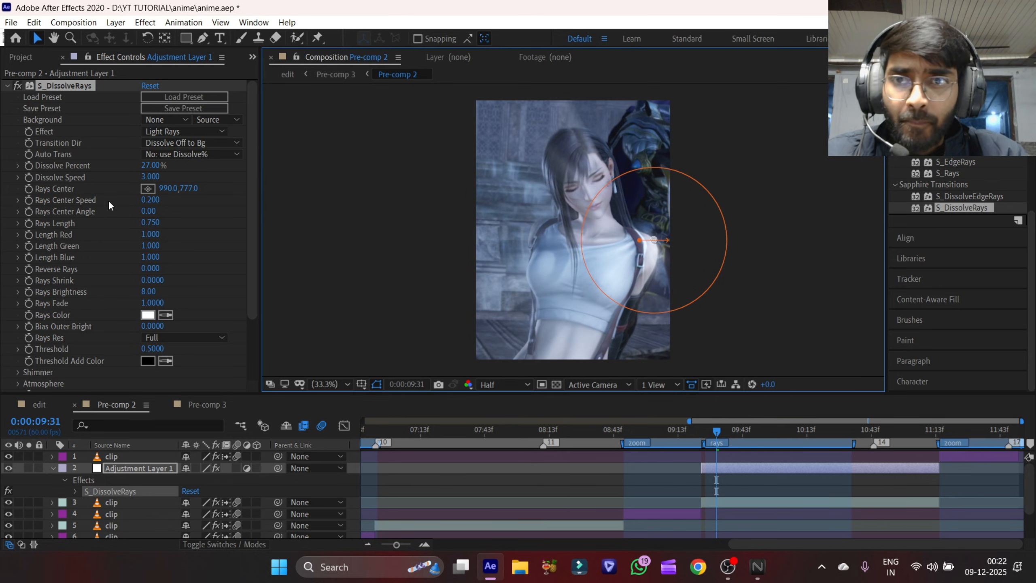
- Keyframe Rays Center and move that keyframe to the start of the adjustment layer
click(29, 190)
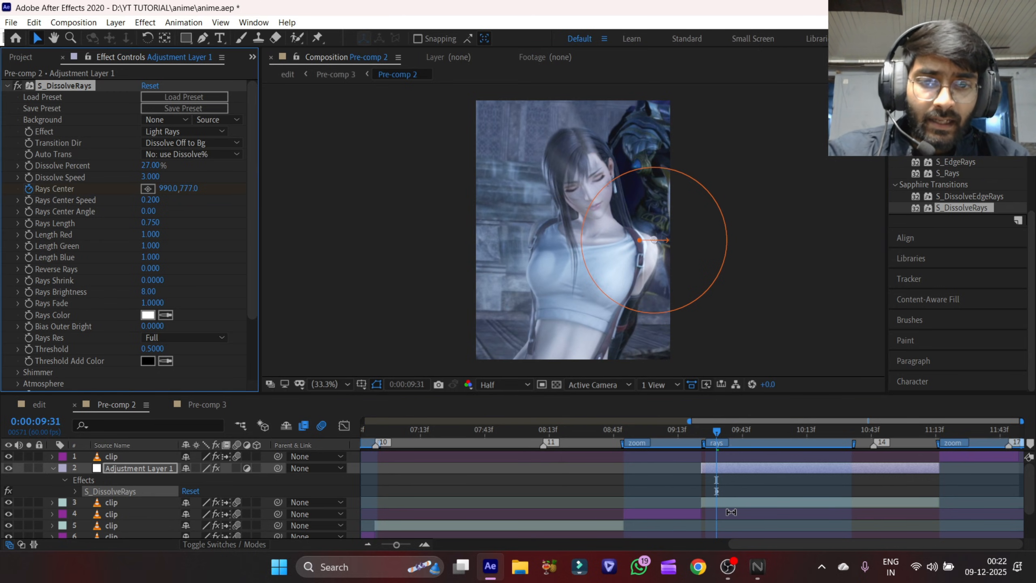
key(u)
drag(717, 492, 702, 491)
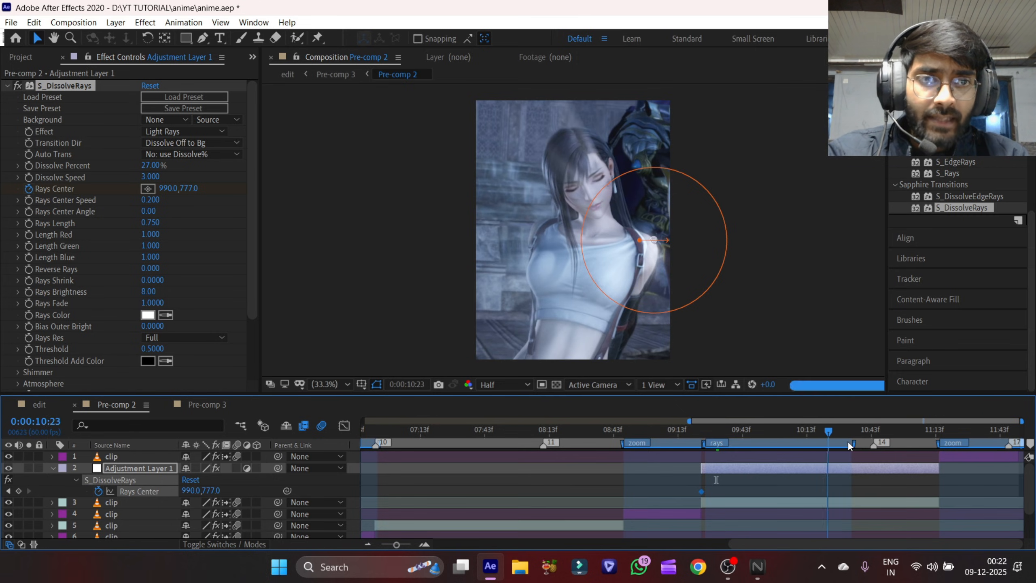
- Keyframe Rays Center at 219, 738, place that keyframe at the adjustment layer's end and Easy Ease both Rays Center keyframes
drag(847, 441, 871, 454)
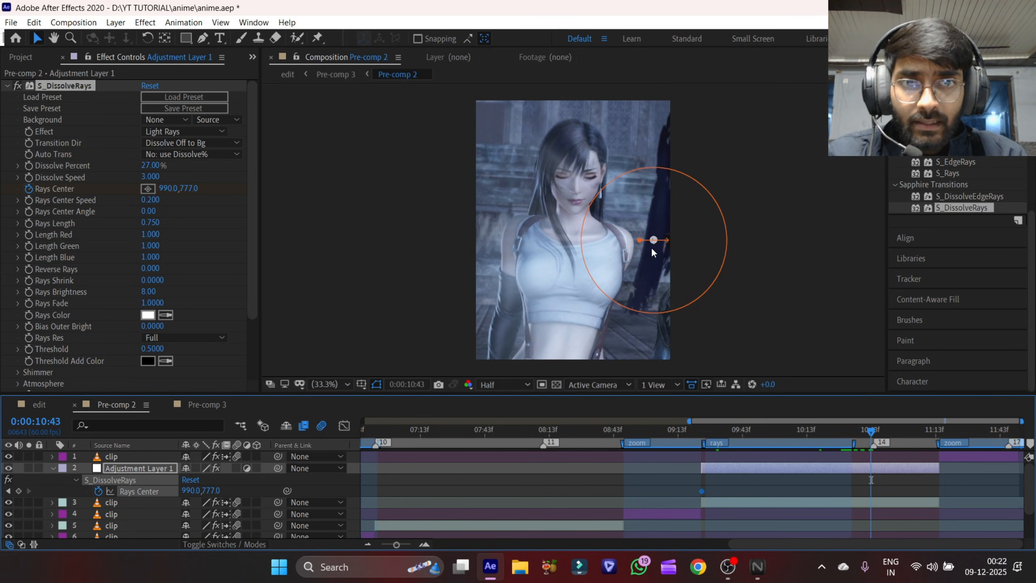
drag(652, 241, 515, 238)
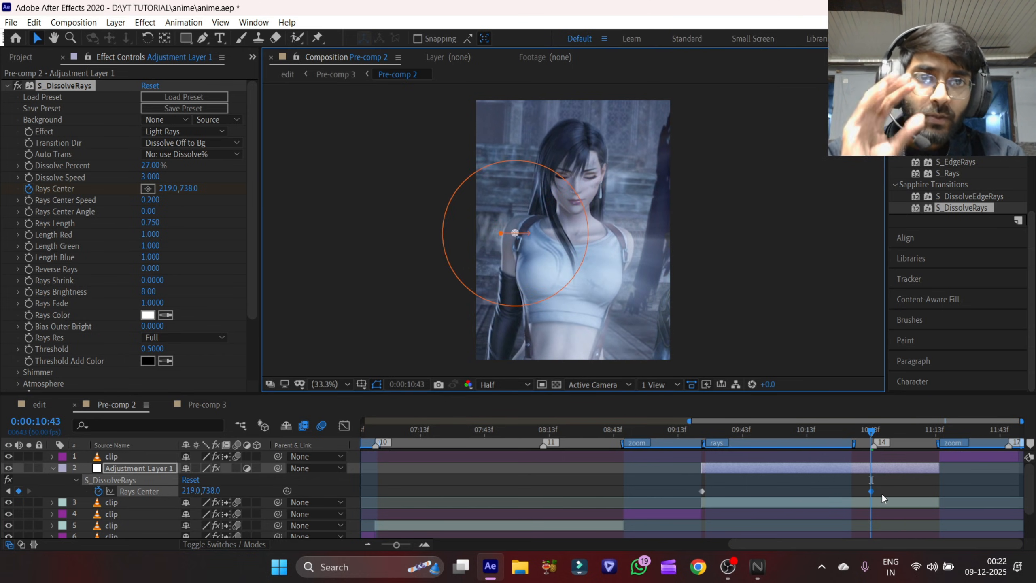
drag(871, 491, 648, 490)
key(F9)
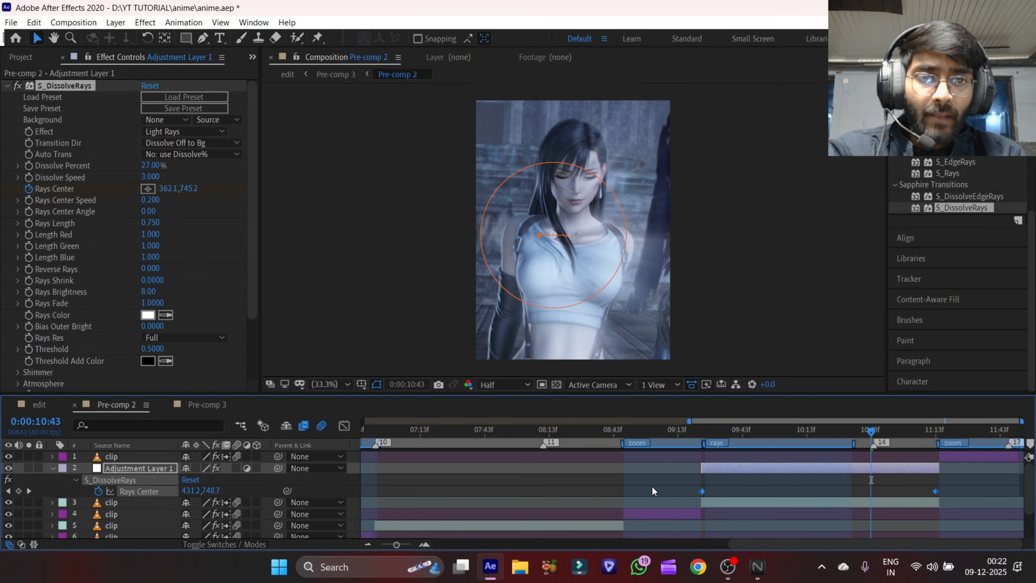
drag(730, 430, 1018, 510)
- Keyframe Adjustment Layer 1's Opacity from 100% at 0:00:10:34 to 0% at 0:00:10:44 and preview the fade
drag(785, 441, 859, 468)
key(t)
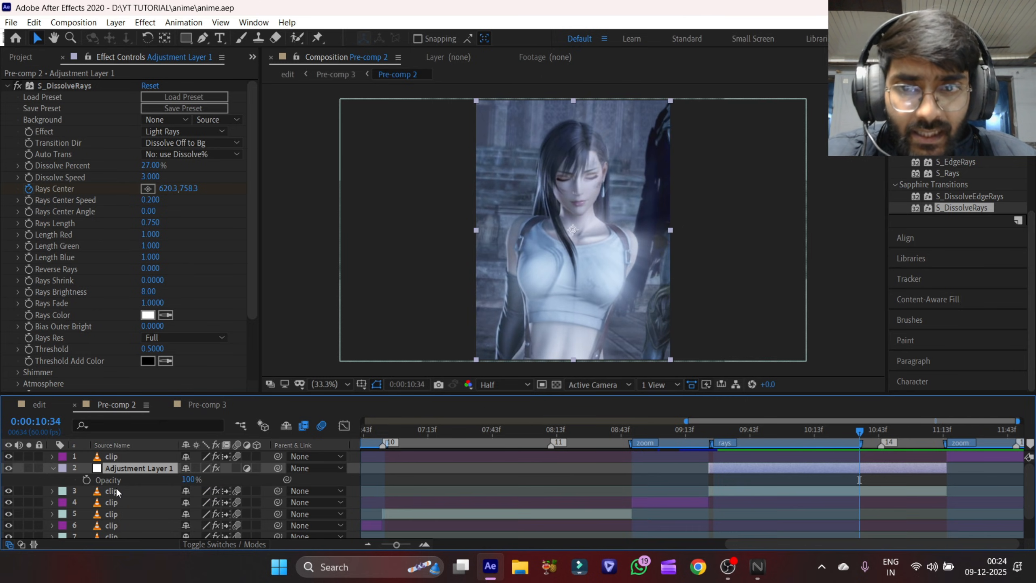
click(86, 479)
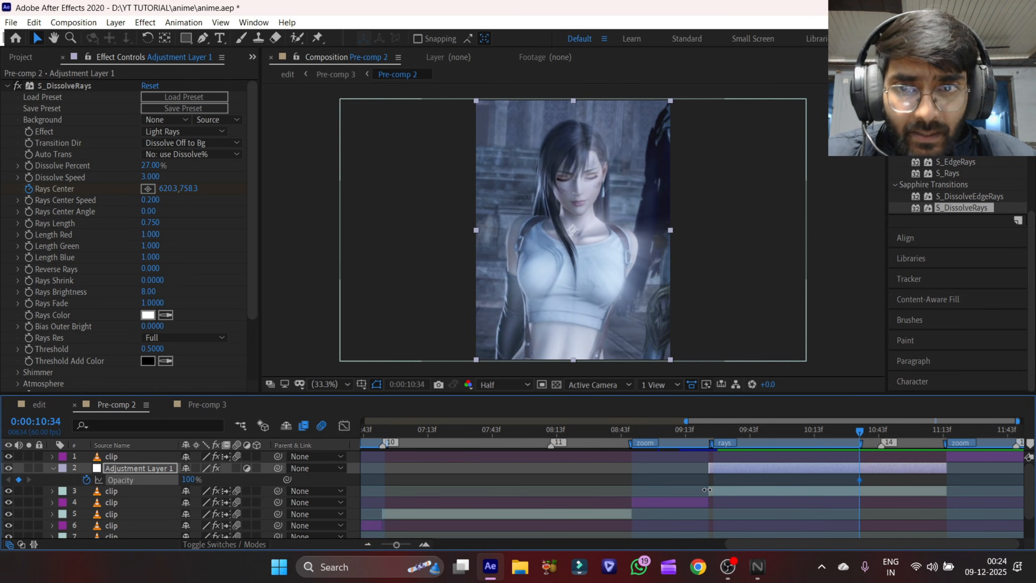
drag(877, 440, 881, 466)
click(192, 480)
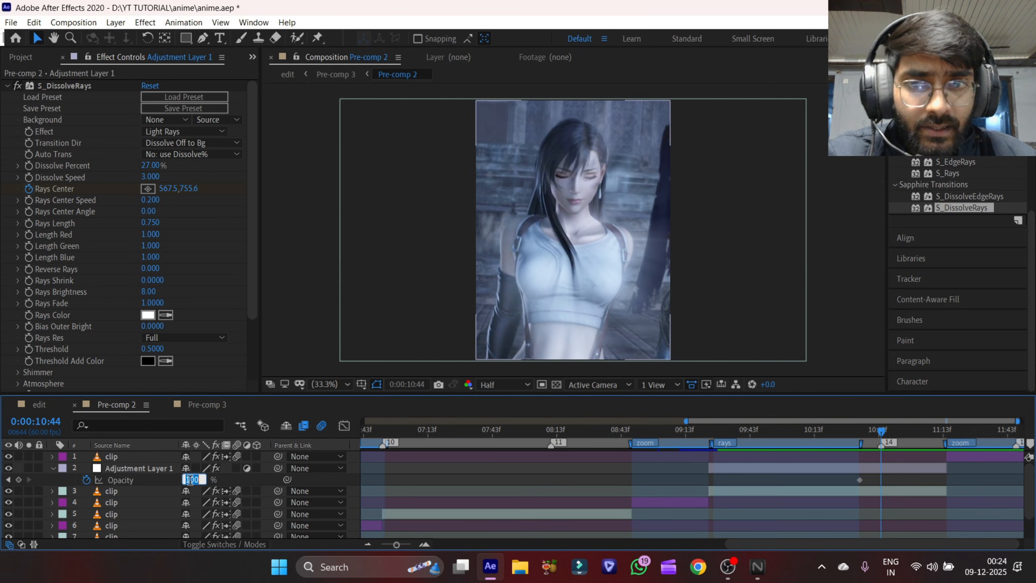
text(0)
key(Return)
click(591, 473)
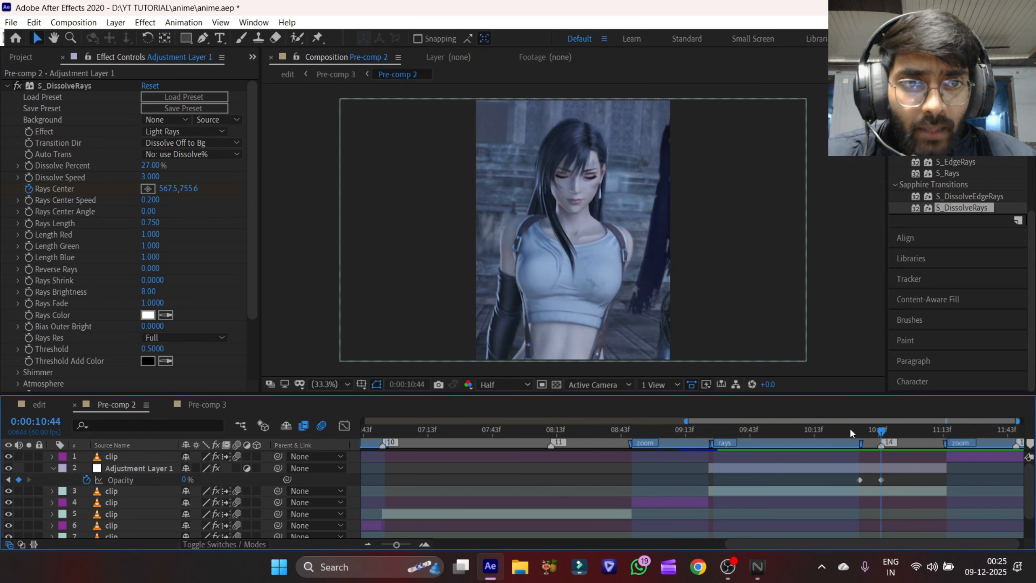
drag(882, 432, 776, 431)
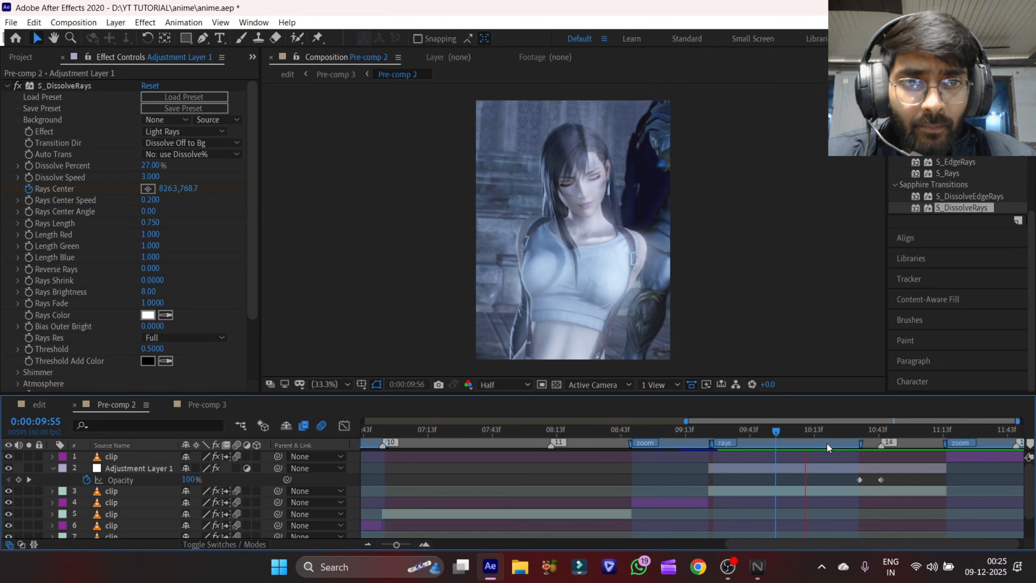
key(space)
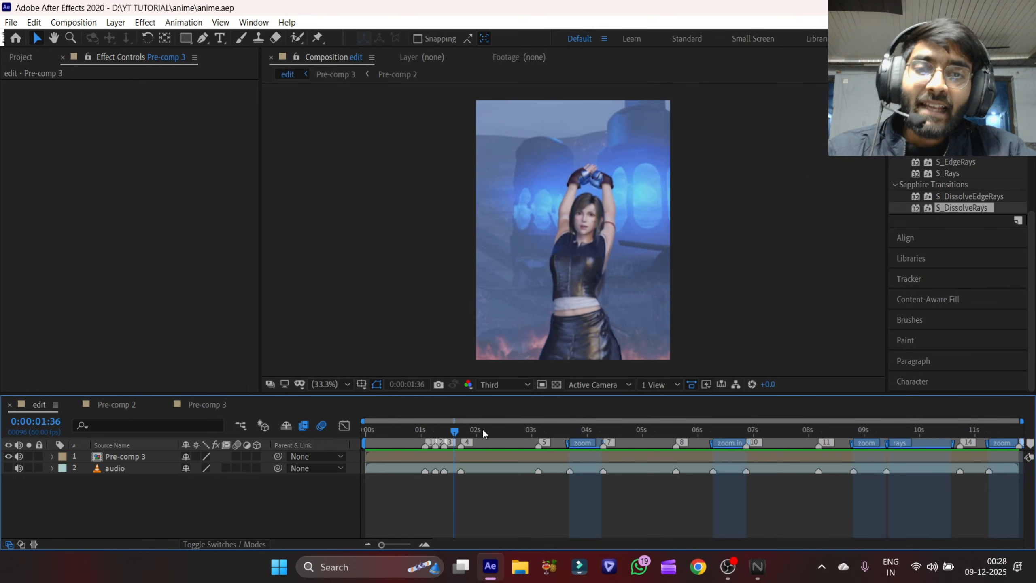
- Add an adjustment layer above Pre-comp 3 in the edit composition and cut off its part before marker 4 at 0:00:01:43
drag(482, 429, 457, 470)
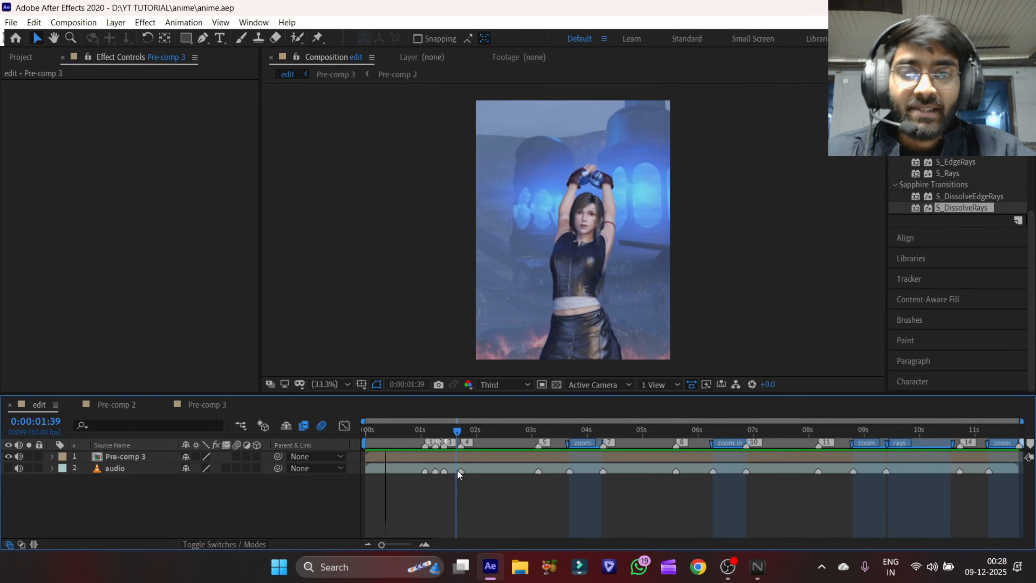
click(424, 545)
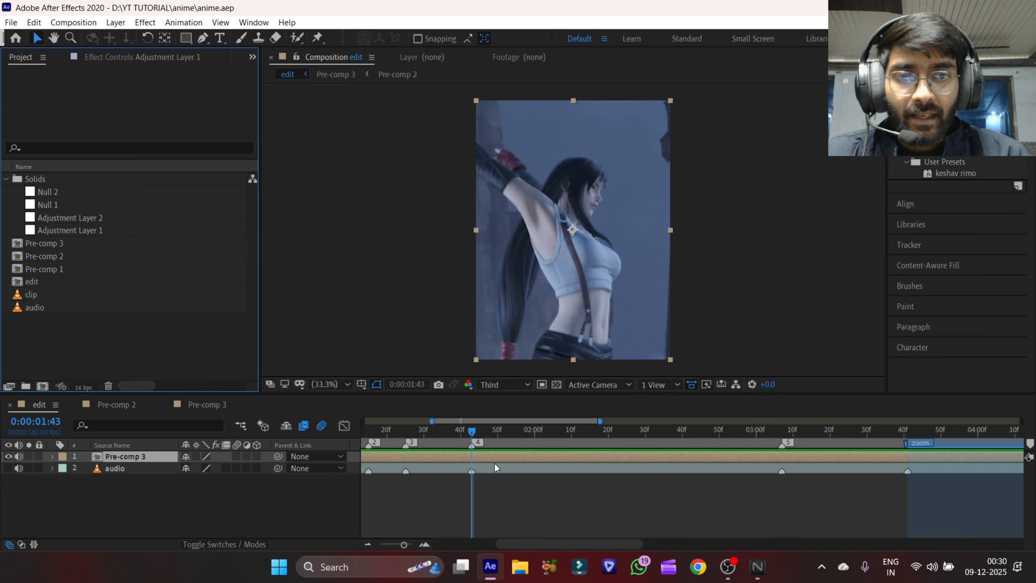
click(496, 456)
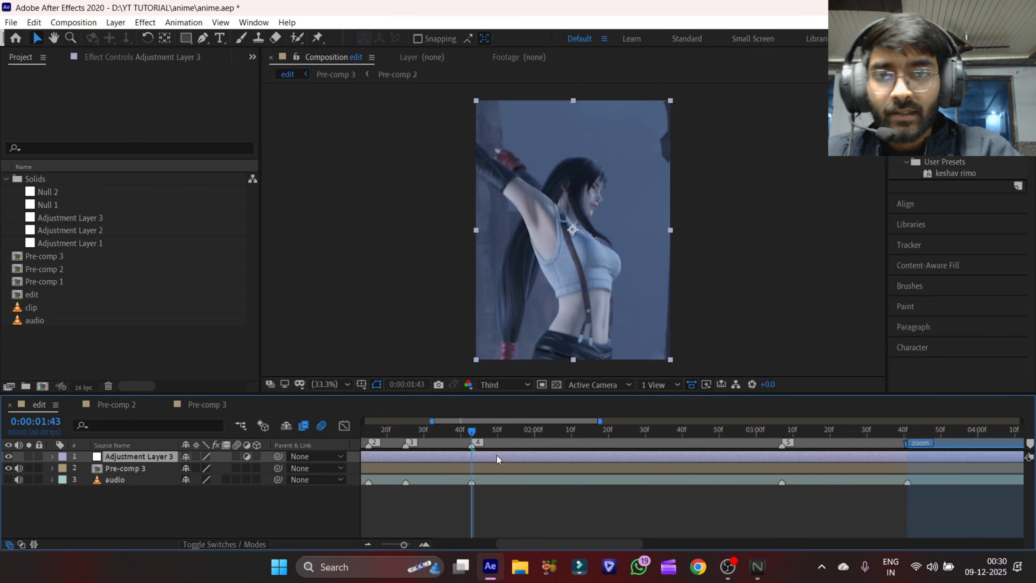
key(ctrl+shift+d)
click(459, 465)
key(Delete)
- Trim the end of Adjustment Layer 3 at 0:00:02:33 and go back to the layer's start
drag(554, 433, 782, 507)
key(Page_Up)
key(Page_Up)
key(Page_Up)
click(660, 457)
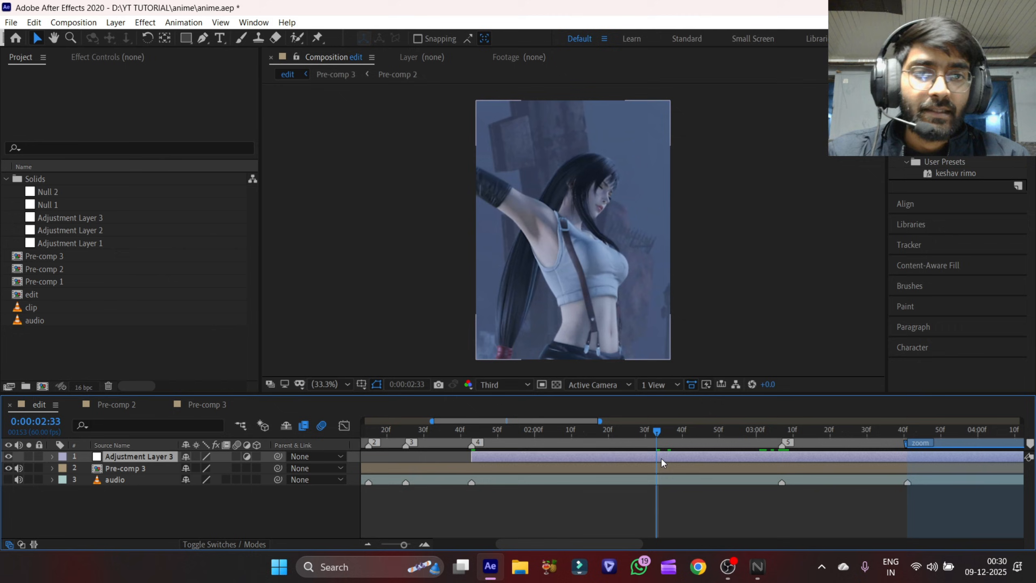
key(ctrl+shift+d)
key(Delete)
click(626, 459)
key(i)
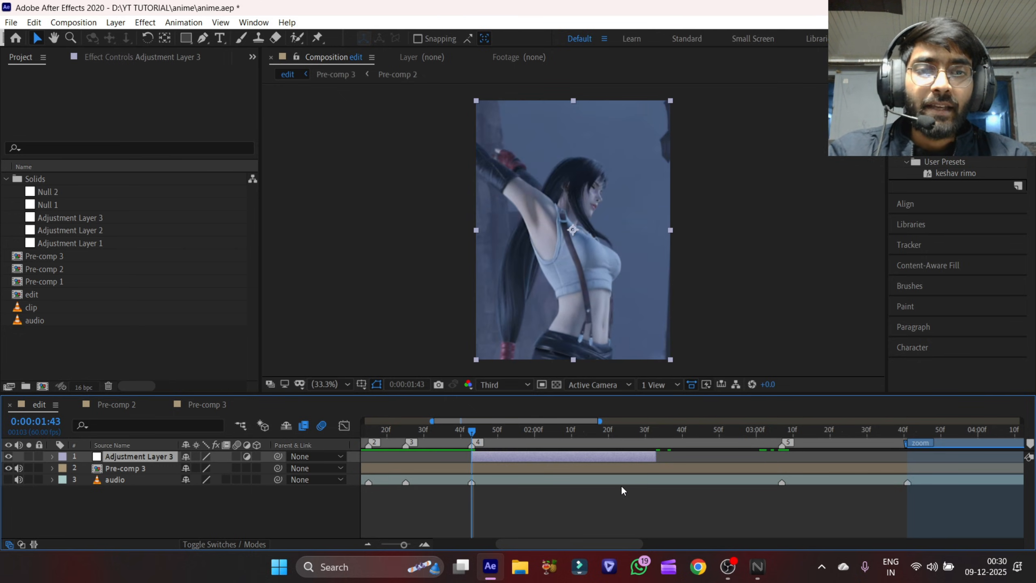
double_click(956, 173)
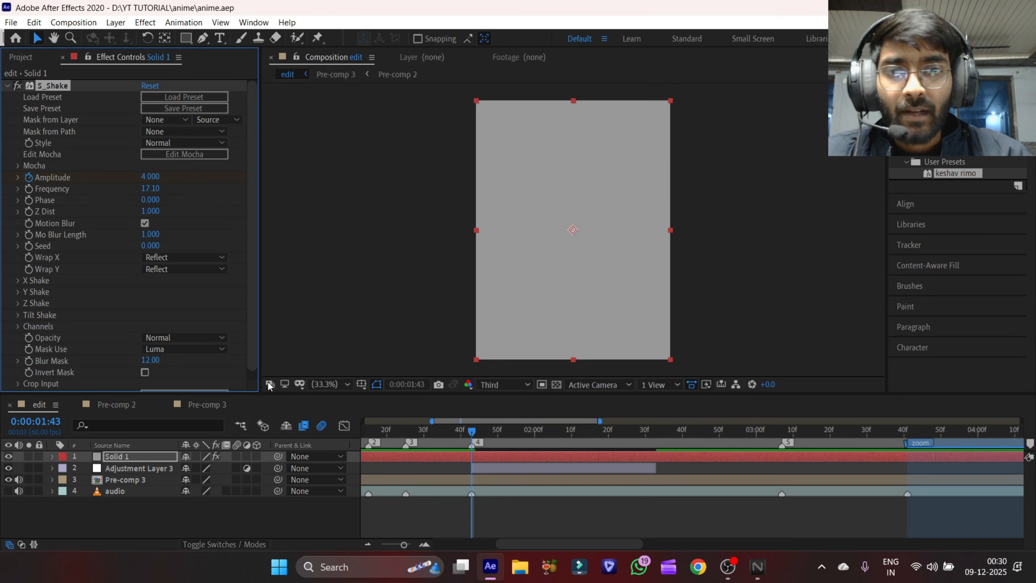
click(116, 404)
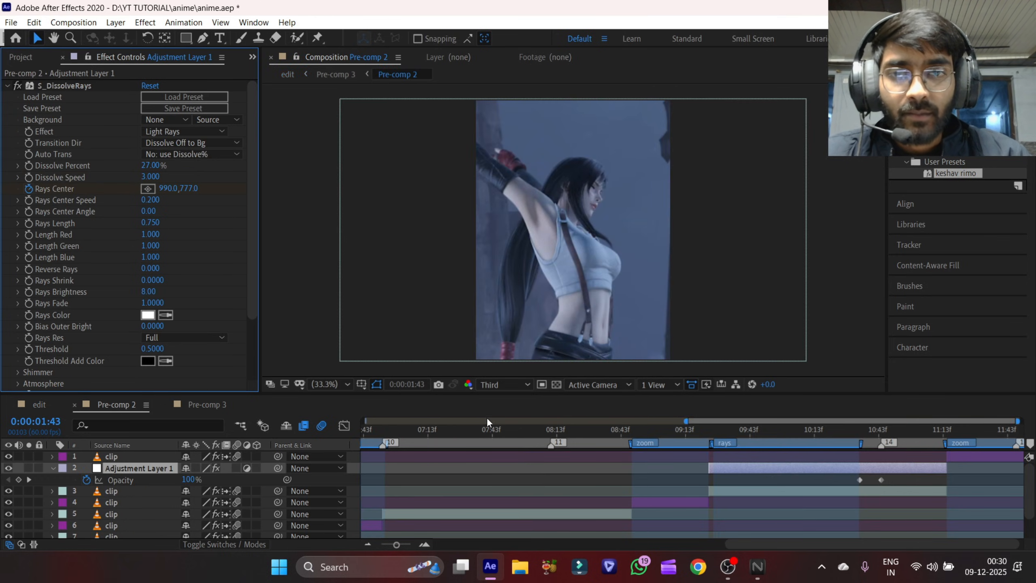
key(ctrl+z)
- Apply the saved S_Shake user preset to Adjustment Layer 3
click(535, 457)
double_click(969, 175)
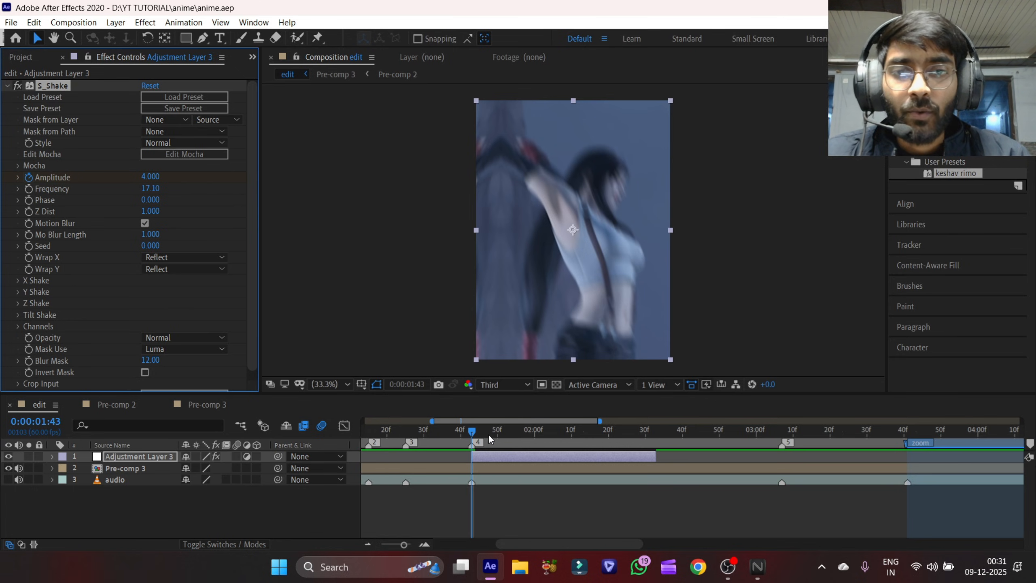
click(431, 437)
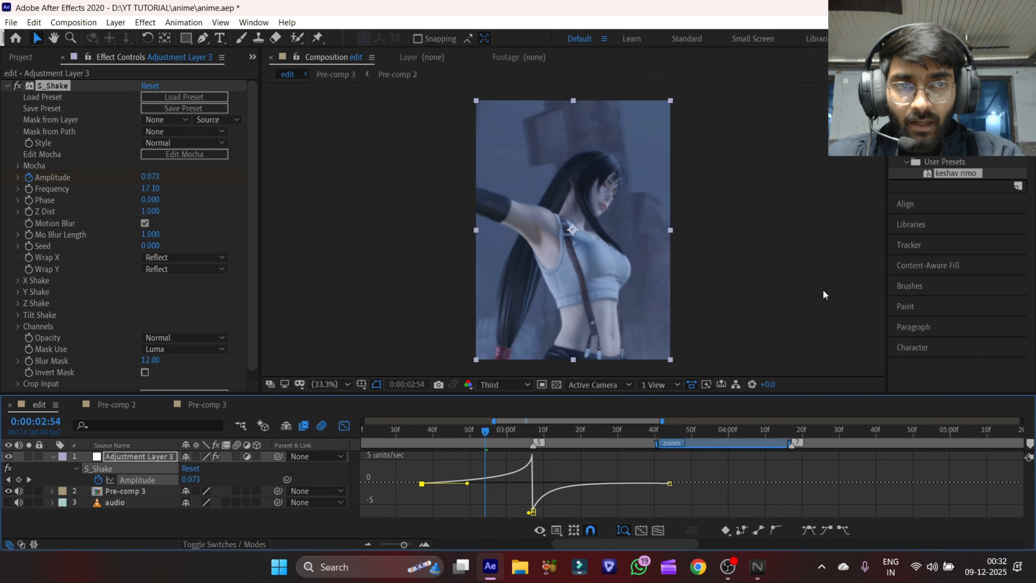
- Clear the effects search and save the project, and check the shake in the layer bar view from before marker 5
click(1018, 138)
key(ctrl+s)
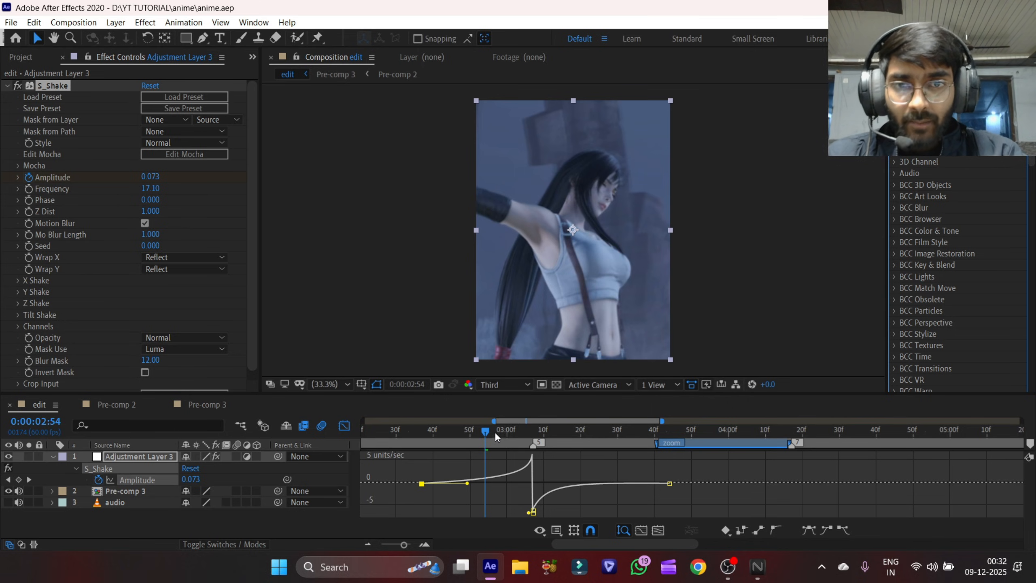
drag(494, 432, 291, 438)
click(344, 425)
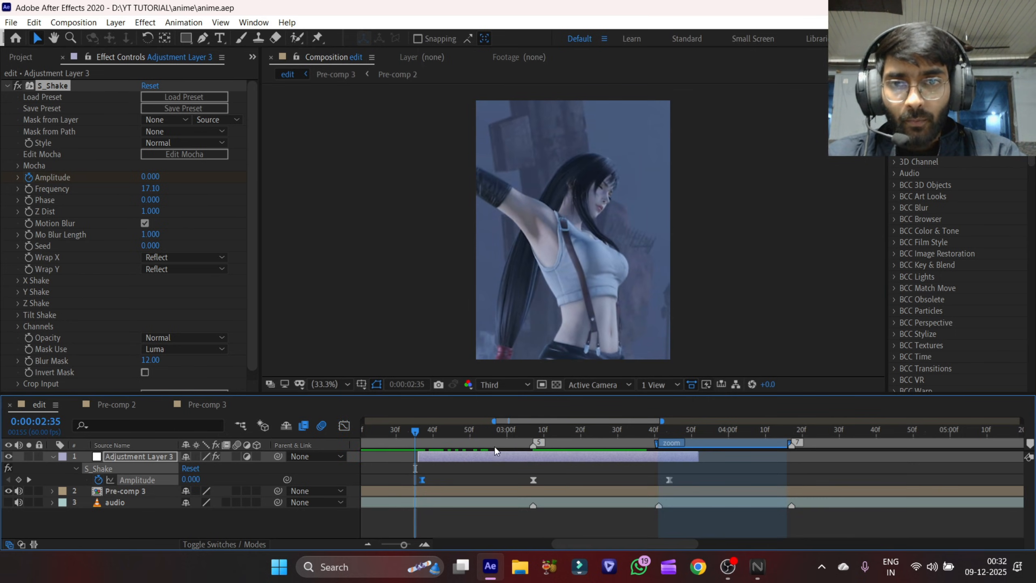
drag(410, 445, 399, 447)
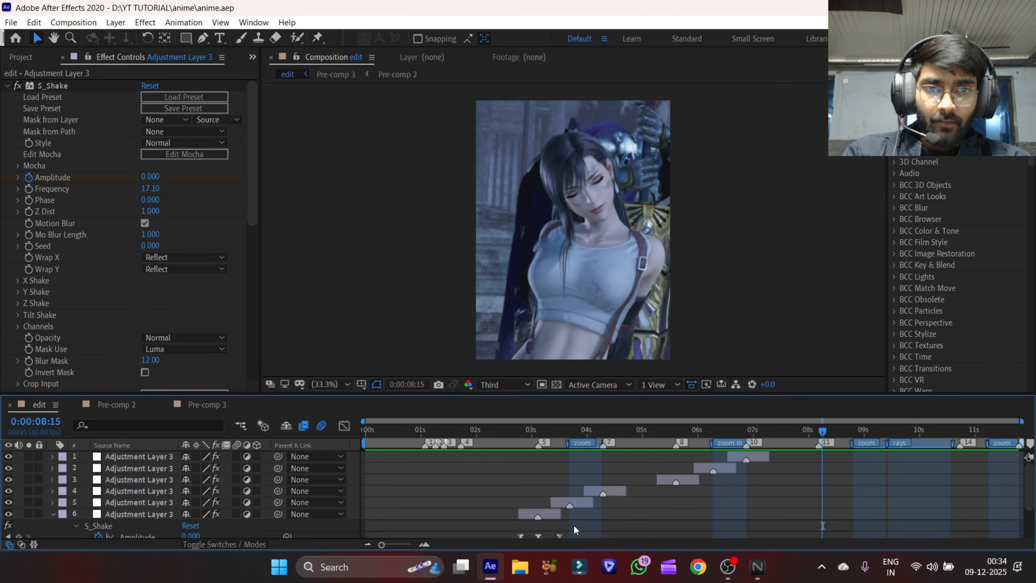
- Duplicate the three shake adjustment layers between markers 8 and 10 and move the copies to the beats around marker 11
click(698, 472)
click(689, 482)
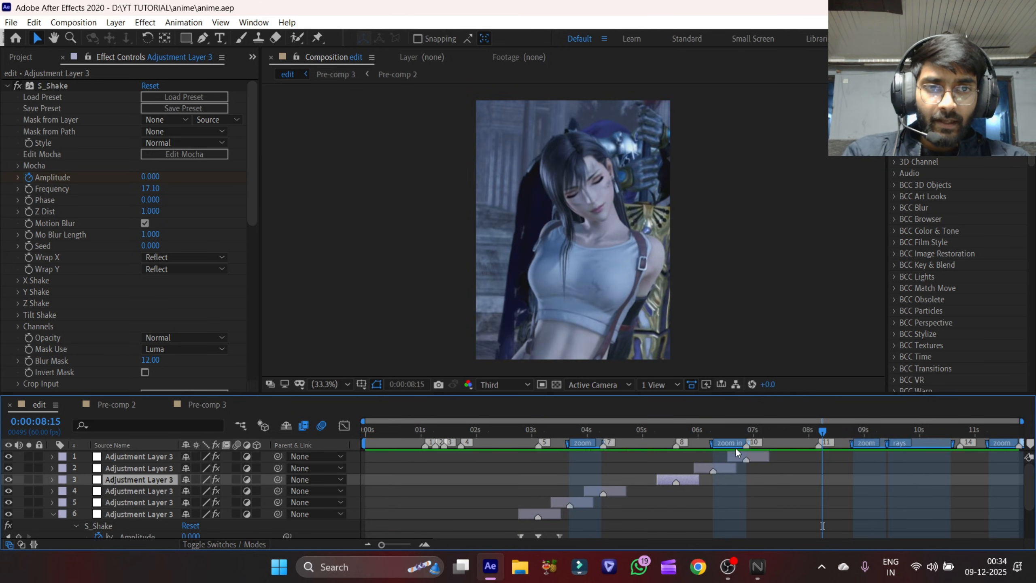
shift+click(735, 458)
key(ctrl+d)
drag(735, 458, 860, 466)
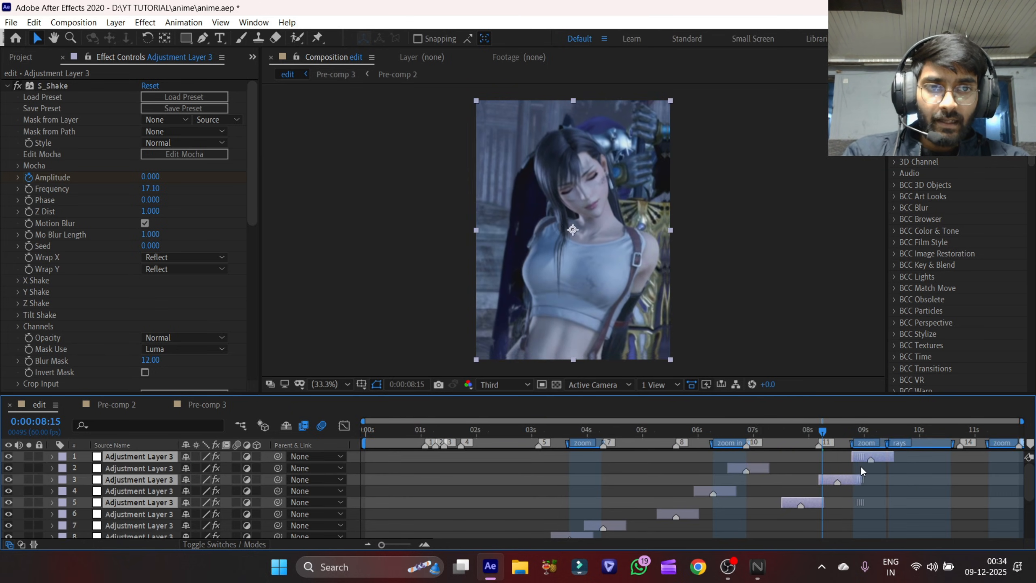
mouse_move(139, 480)
mouse_down()
mouse_move(116, 470)
mouse_move(139, 466)
mouse_up()
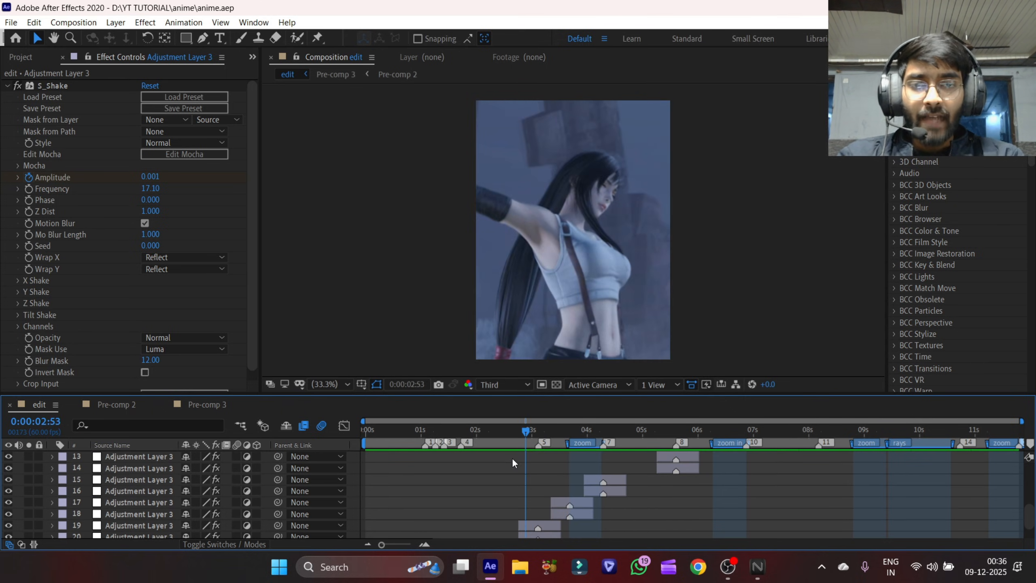
- Open Pre-comp 2 through Pre-comp 3, return to 0:00:01:43 and select the first clip at marker 4
drag(521, 441, 534, 533)
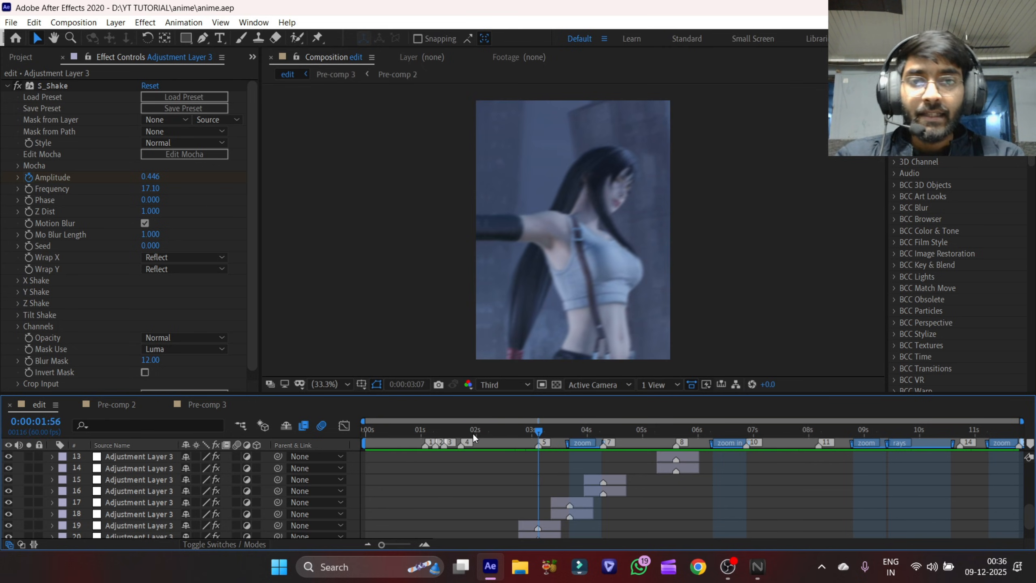
click(463, 436)
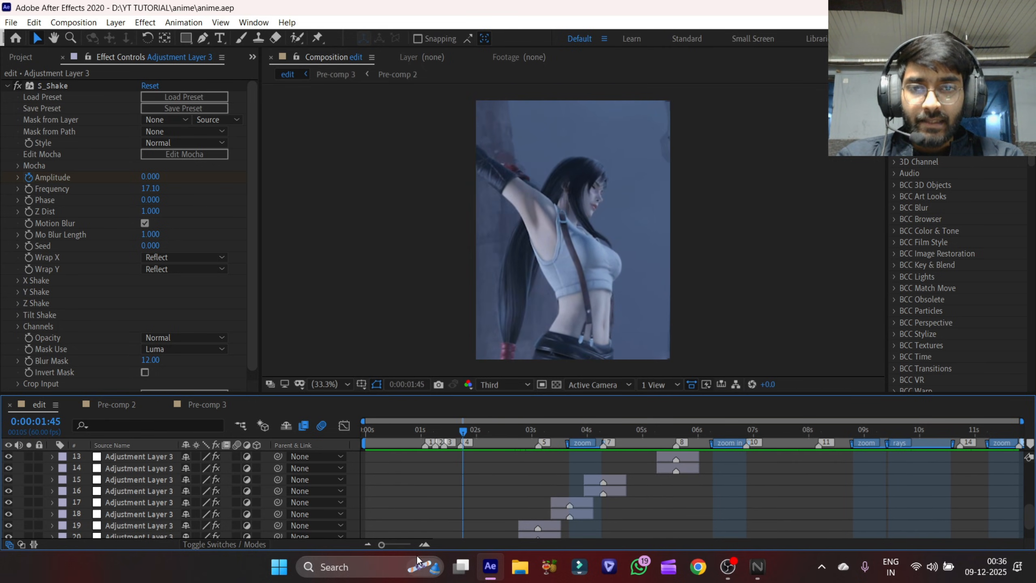
double_click(423, 544)
scroll(509, 496, down, 2)
double_click(505, 521)
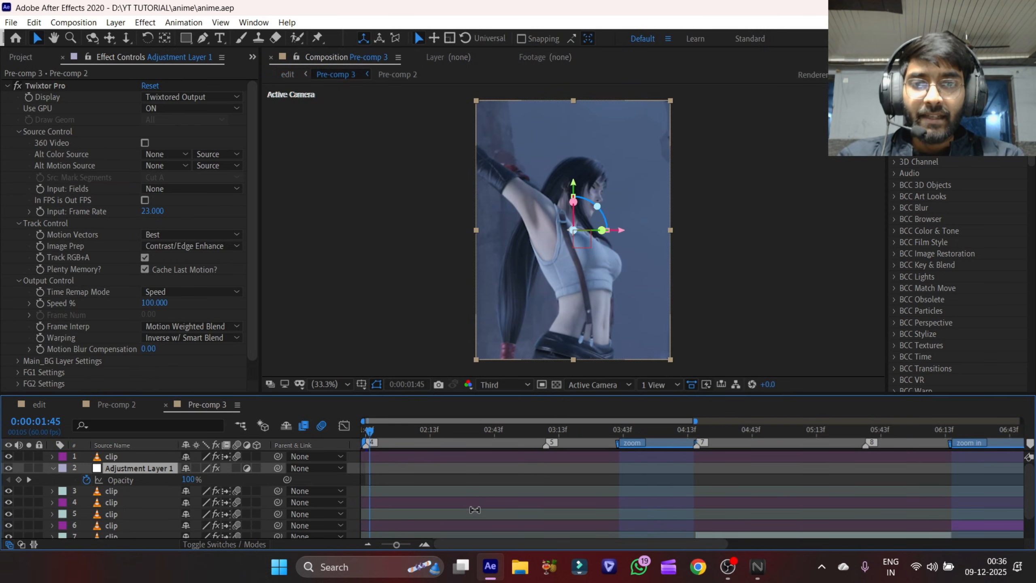
scroll(474, 509, down, 2)
drag(397, 545, 381, 549)
drag(425, 436, 339, 465)
click(395, 534)
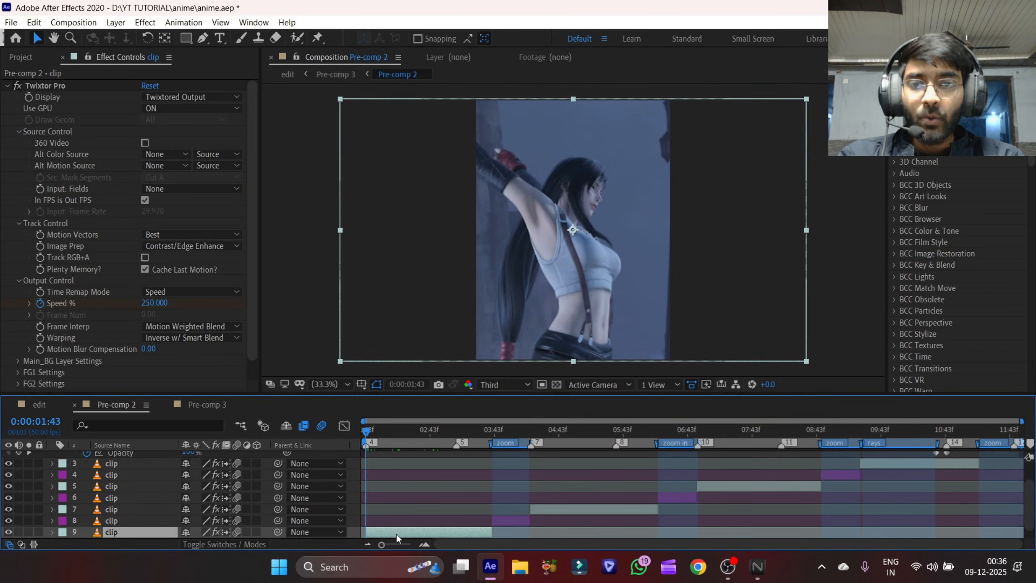
- Examine the stacked clip layers below layer 9 around marker 4, keeping layer 9 selected
scroll(394, 535, down, 1)
click(421, 541)
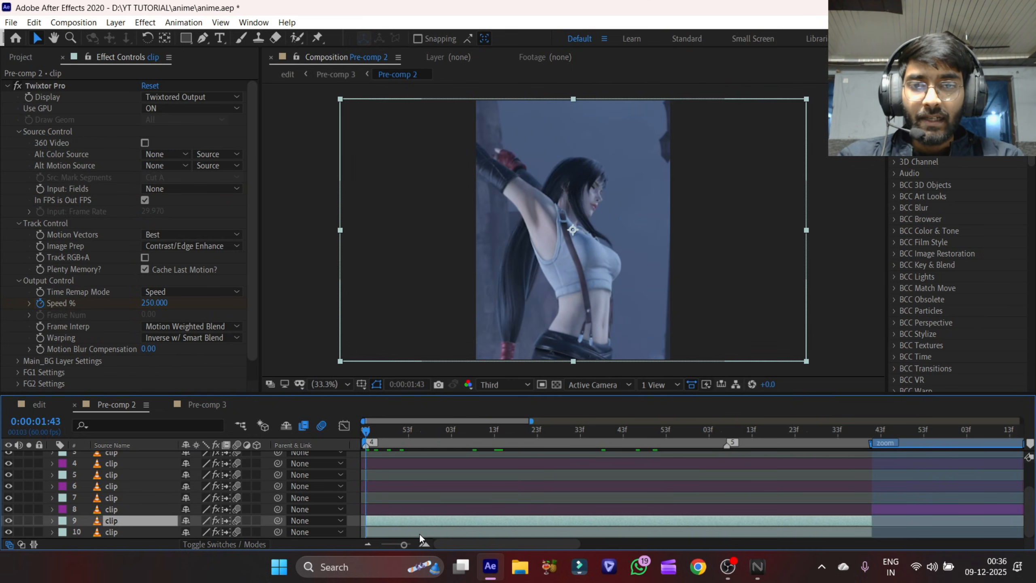
click(421, 532)
scroll(425, 517, down, 1)
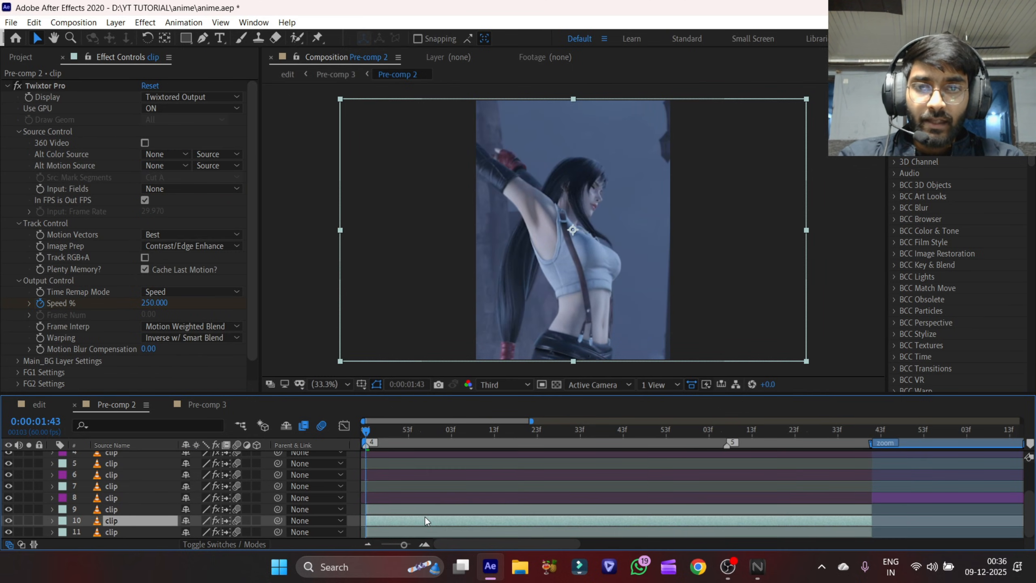
scroll(416, 515, up, 1)
click(413, 519)
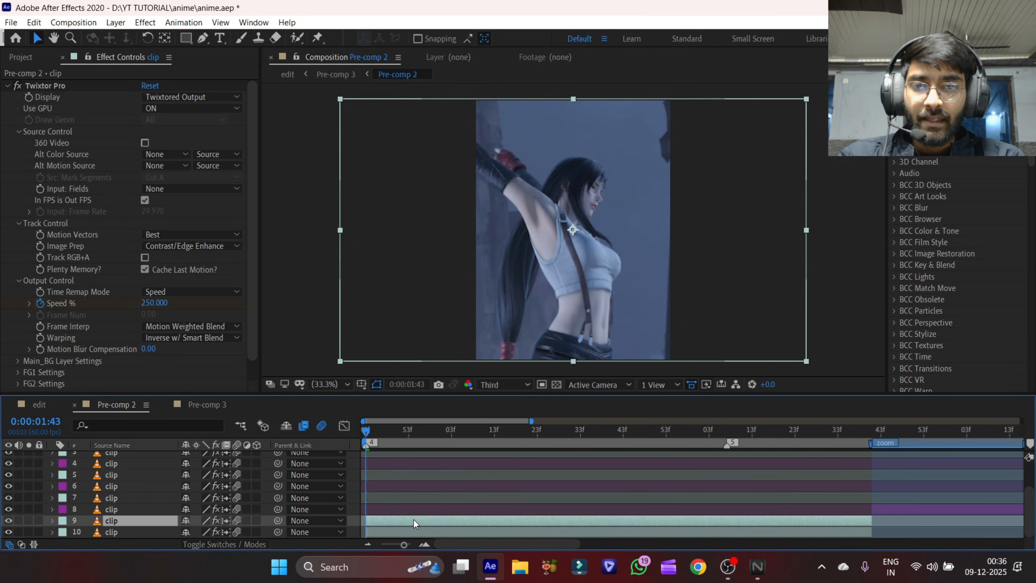
scroll(412, 518, down, 2)
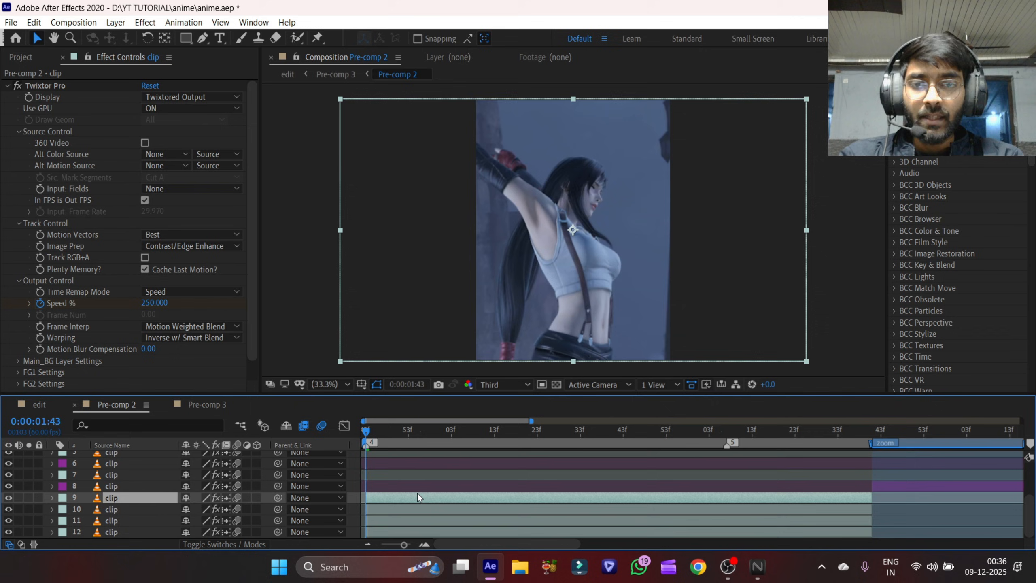
scroll(418, 493, up, 3)
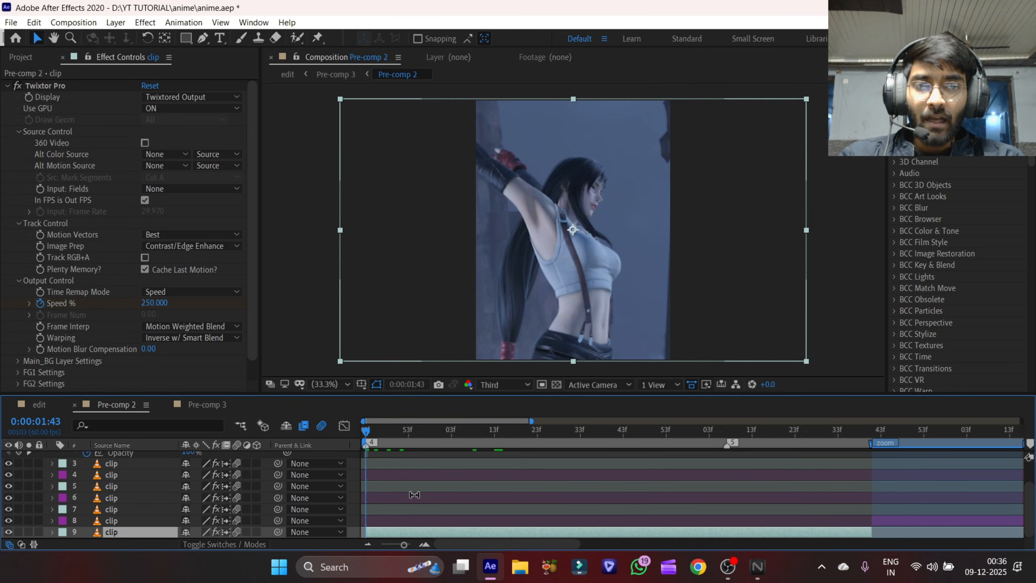
scroll(414, 495, down, 1)
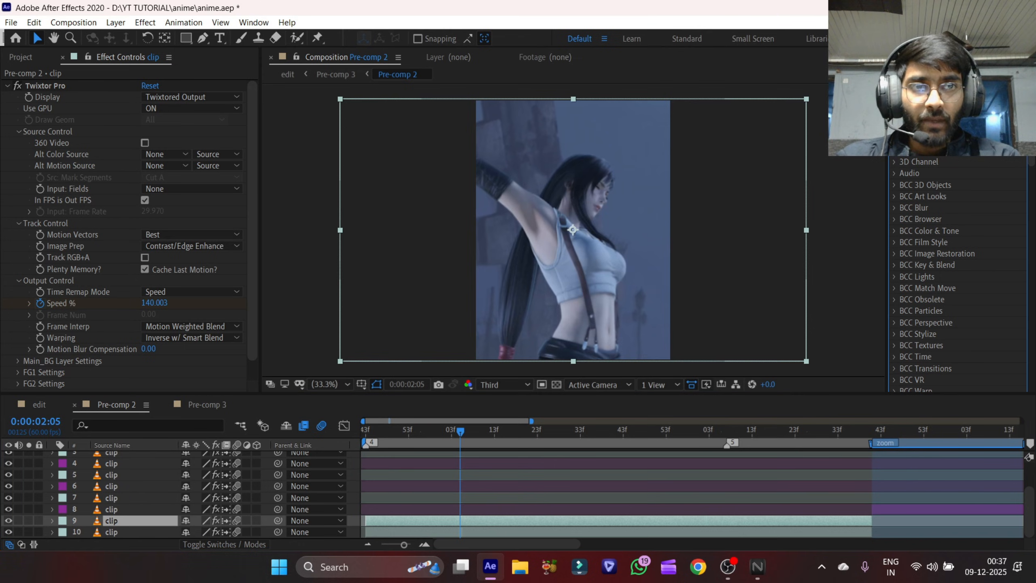
- Keyframe the scale of clip layer 9 at 0:00:01:43 and raise it to 193% at 0:00:02:47
drag(461, 430, 366, 446)
key(s)
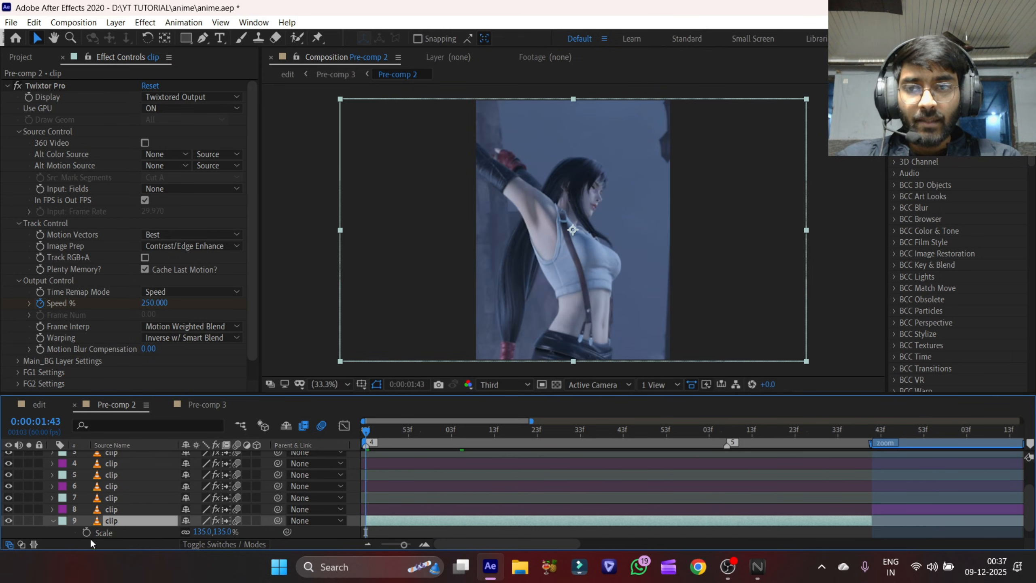
click(640, 445)
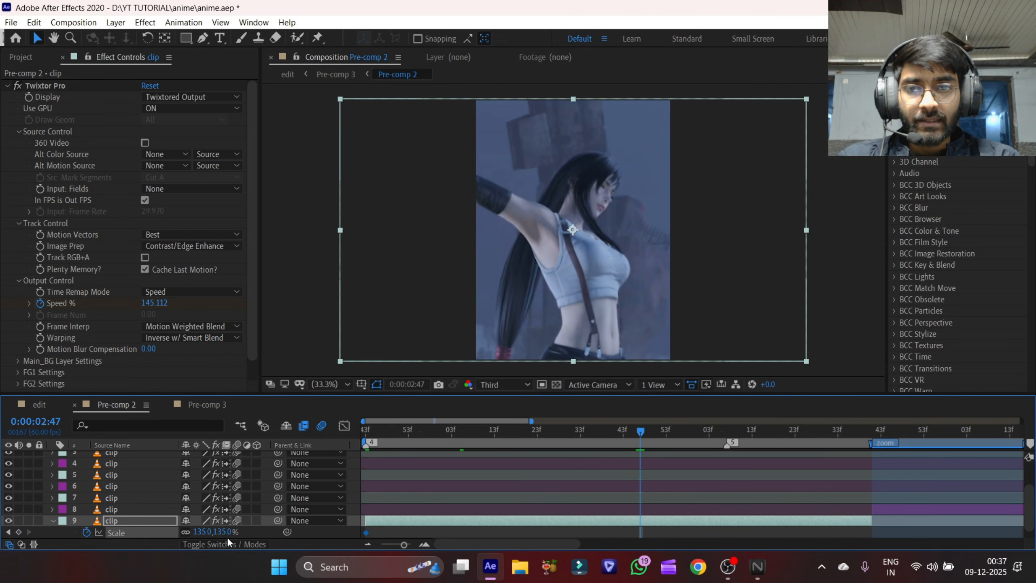
scroll(261, 541, down, 1)
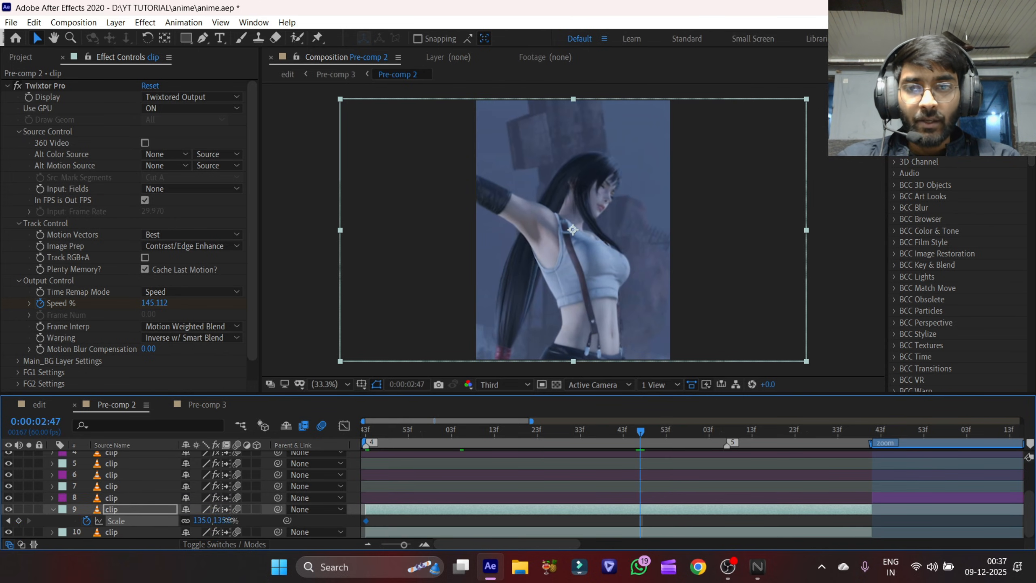
drag(226, 520, 277, 522)
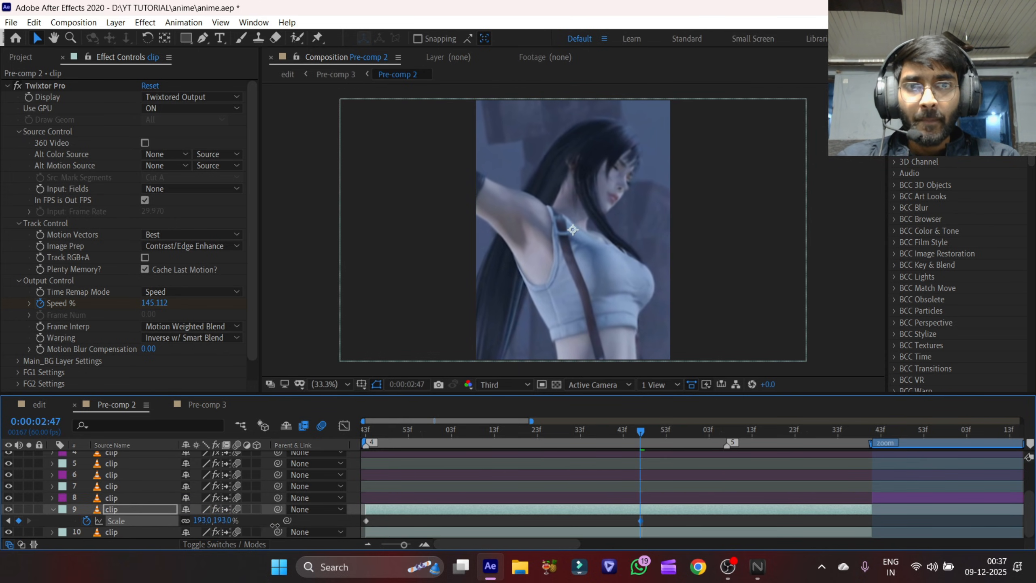
- Keyframe clip layer 9's opacity from 100% at 0:00:01:43 to 0% at 0:00:02:47 and play the fade
key(t)
click(86, 520)
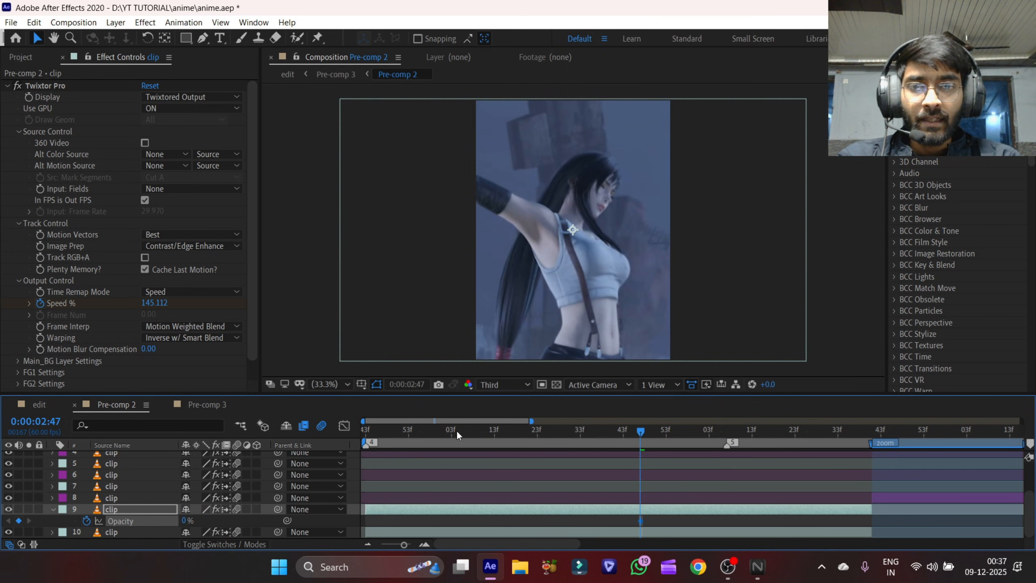
drag(458, 431, 271, 520)
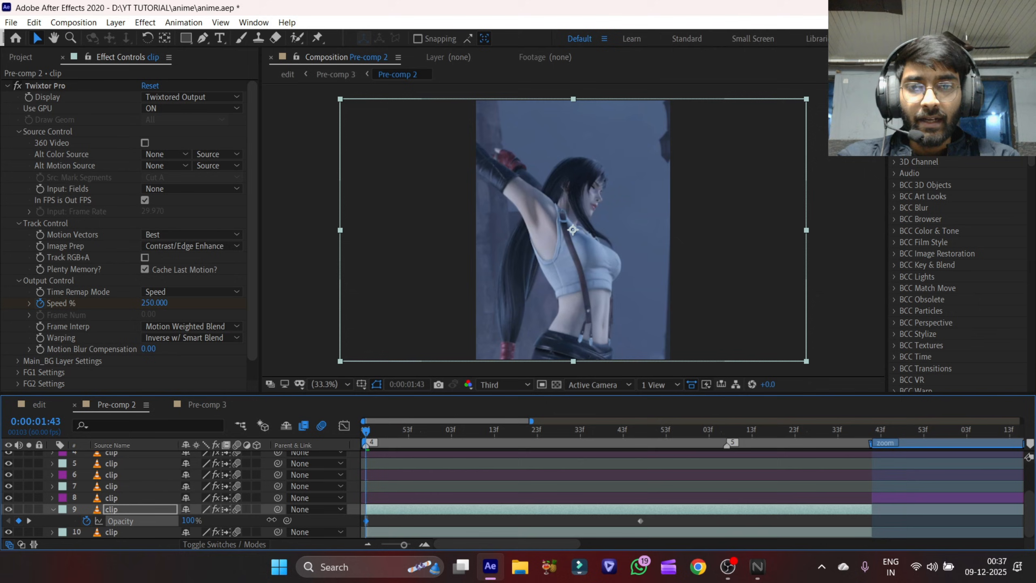
key(space)
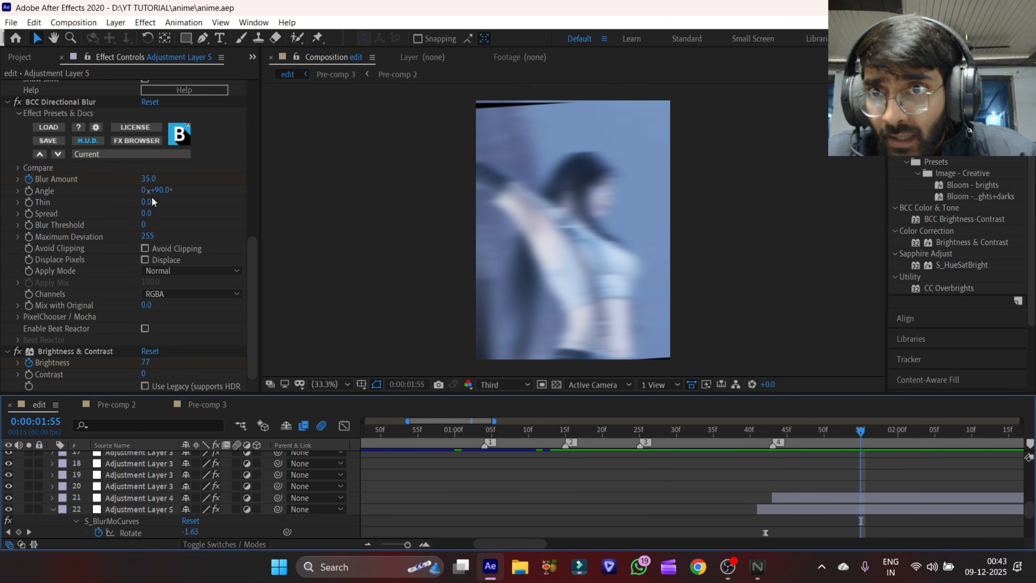
- Set the BCC Directional Blur angle on Adjustment Layer 5 to 0°
click(163, 190)
text(0)
key(Return)
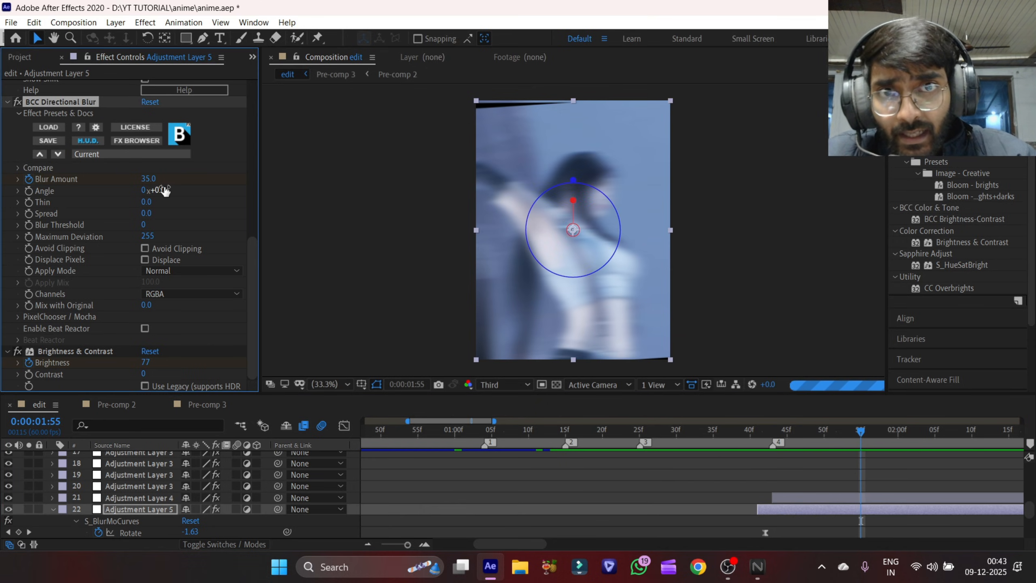
- Apply Motion Tile to Pre-comp 3 with output width and height of 350 and mirrored edges, and save the project
scroll(163, 192, up, 2)
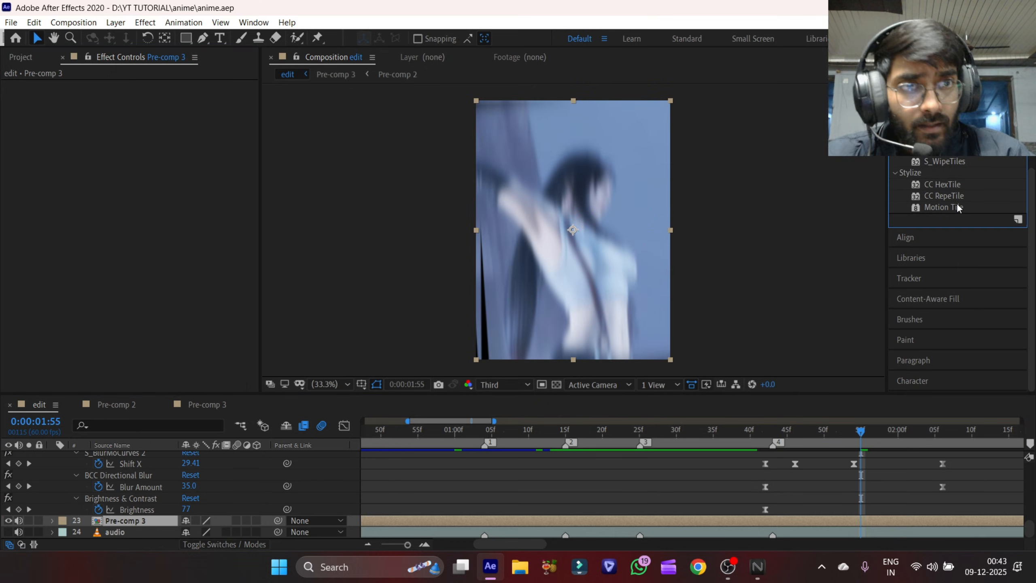
drag(945, 208, 14, 147)
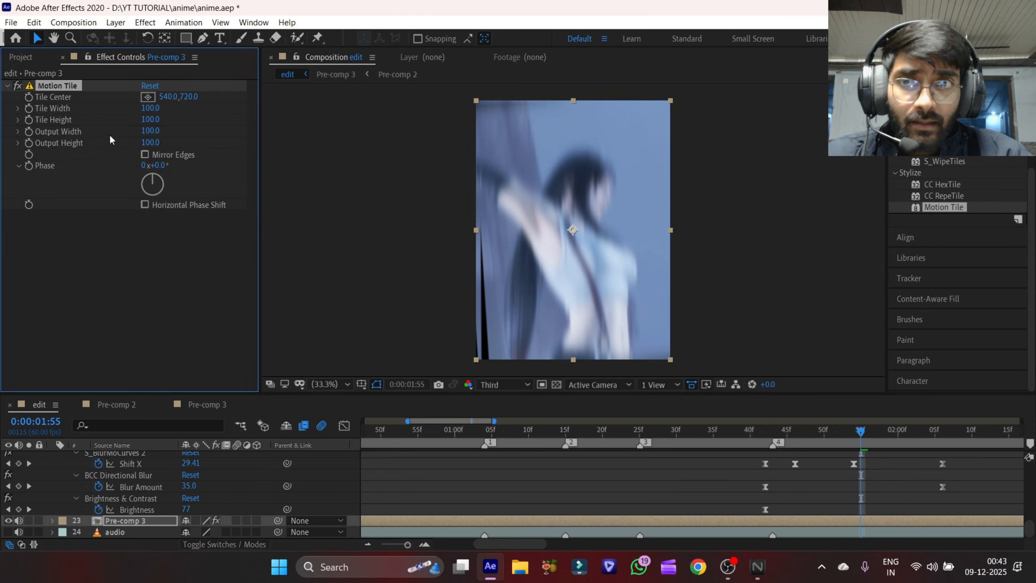
click(143, 131)
text(350)
key(Tab)
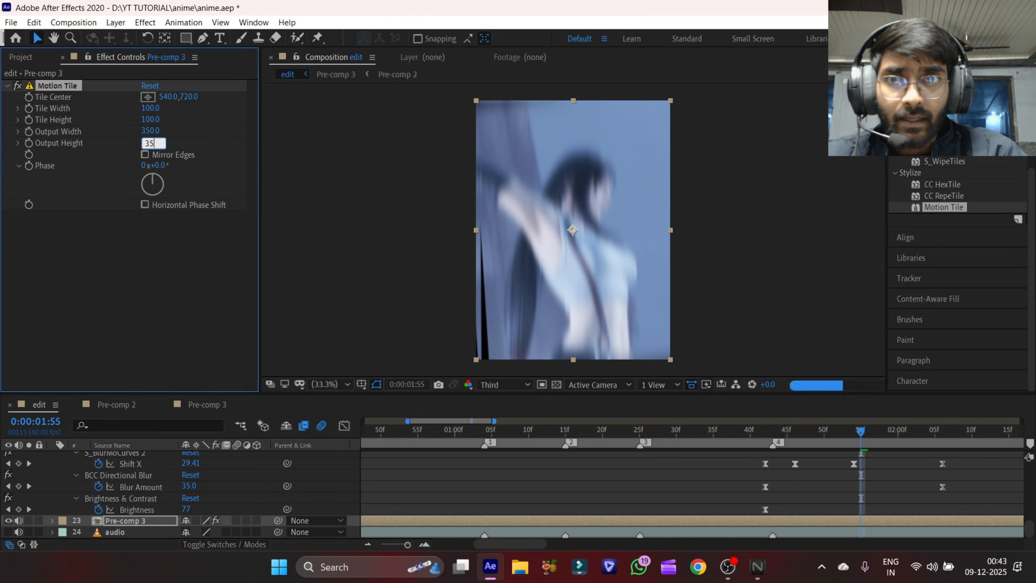
text(350)
key(Return)
click(144, 154)
key(ctrl+s)
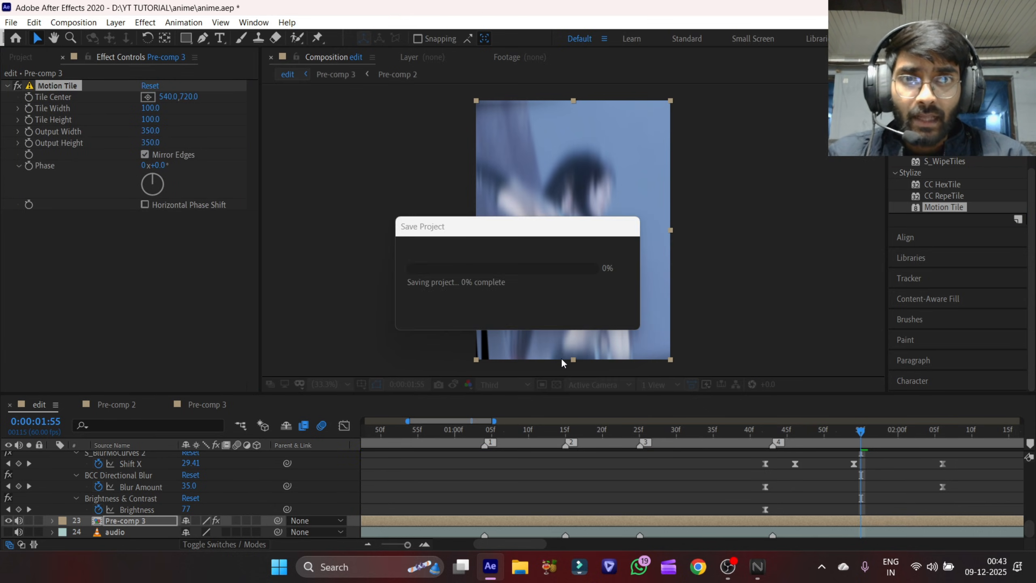
- Check the tiled edges up to 0:00:01:54 and place Adjustment Layer 5 above Adjustment Layer 4 in the stack
drag(635, 427, 853, 457)
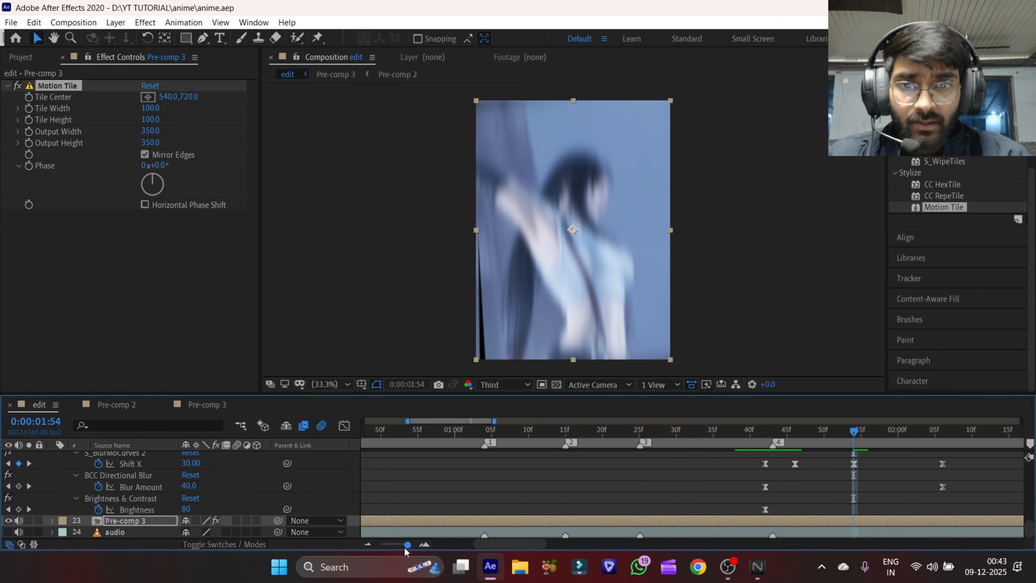
drag(406, 544, 380, 545)
scroll(529, 488, up, 3)
scroll(483, 514, down, 1)
click(487, 486)
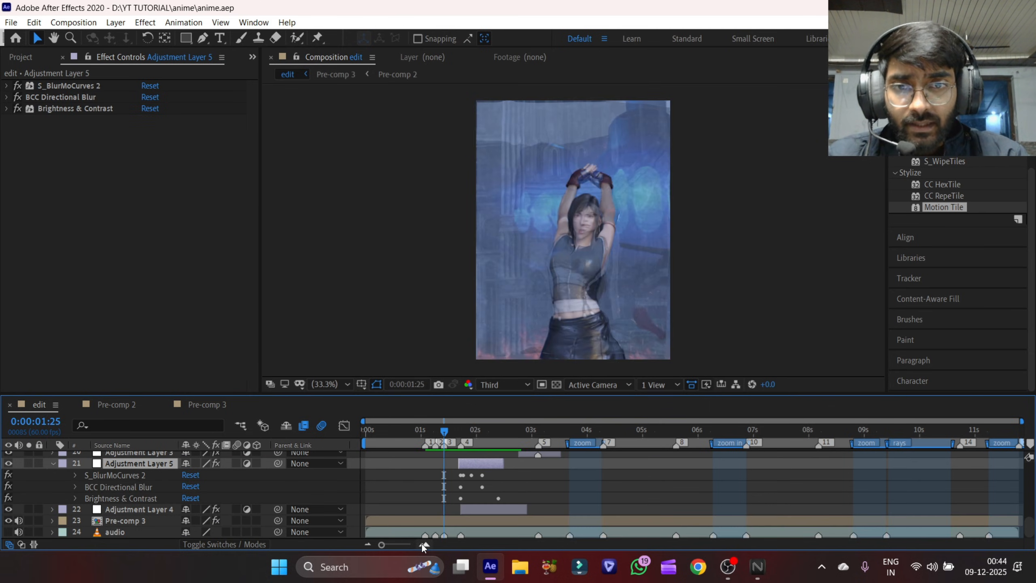
- Extend Adjustment Layer 5's start to marker 3 and shift its effect keyframes so the first ones land on marker 4
click(423, 544)
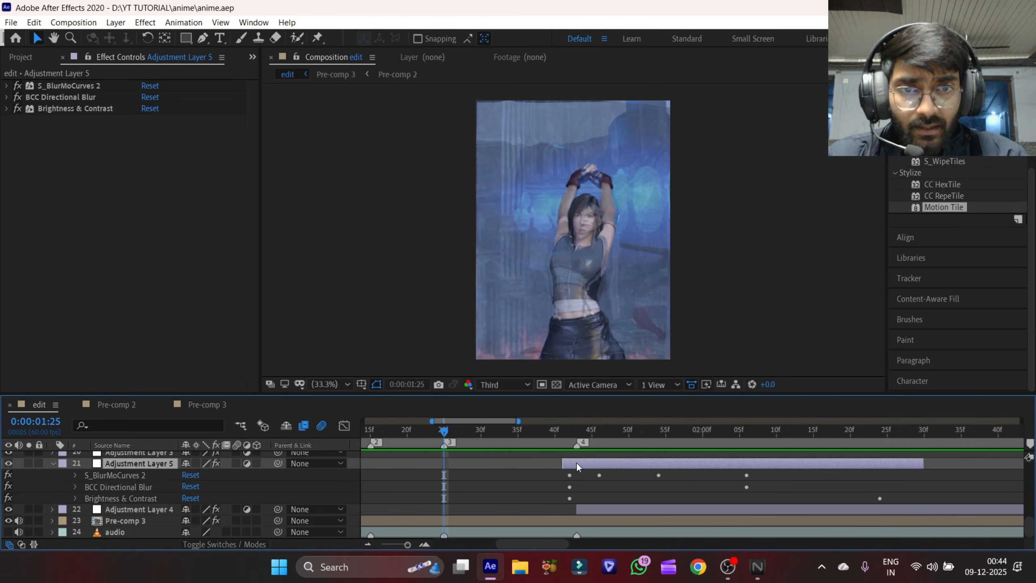
drag(571, 464, 445, 479)
key(u)
drag(544, 481, 579, 508)
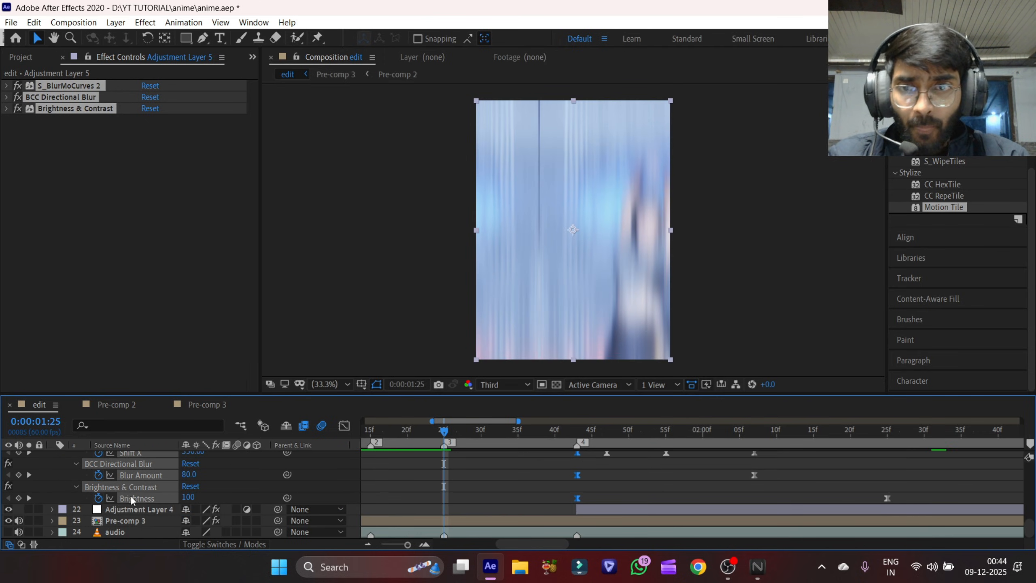
- Reset BCC Directional Blur, Brightness & Contrast and S_BlurMoCurves 2 at 0:00:01:25 to add starting keyframes on Adjustment Layer 5
click(192, 464)
click(191, 486)
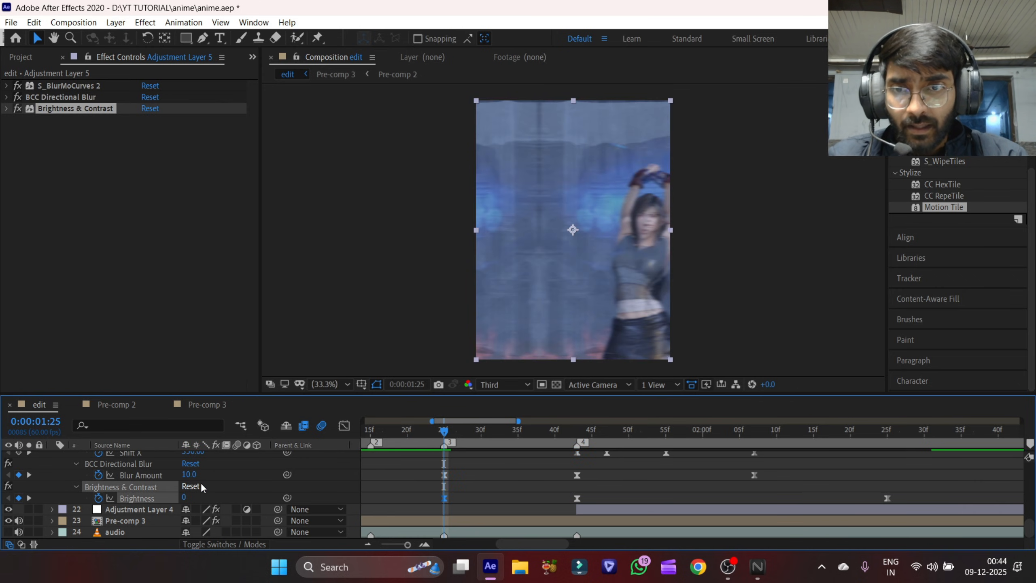
scroll(200, 483, up, 3)
click(191, 474)
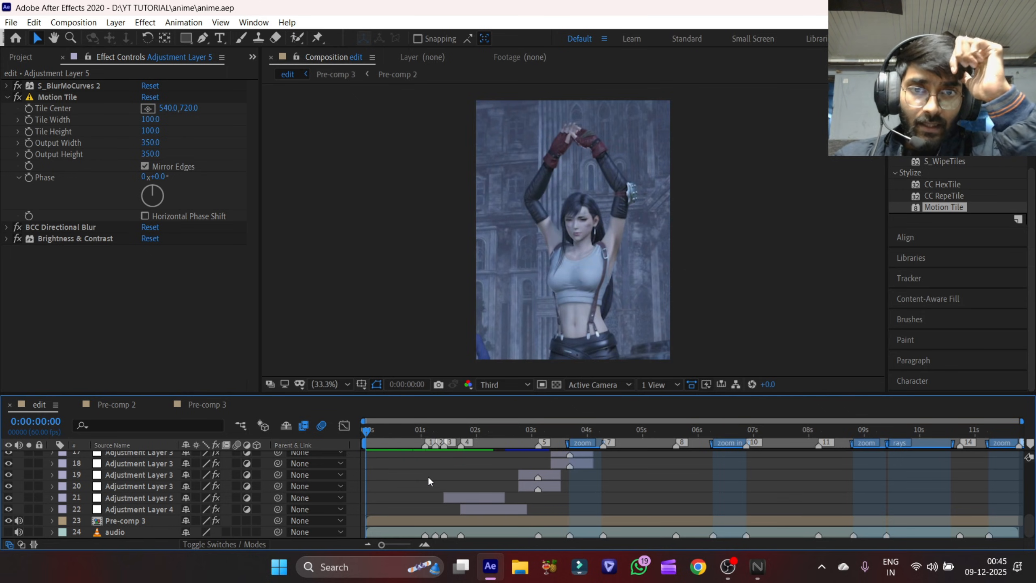
- Play the edit from the start and compare it with the audio layer's footage by temporarily hiding Pre-comp 3 and Adjustment Layers 4 and 5
key(space)
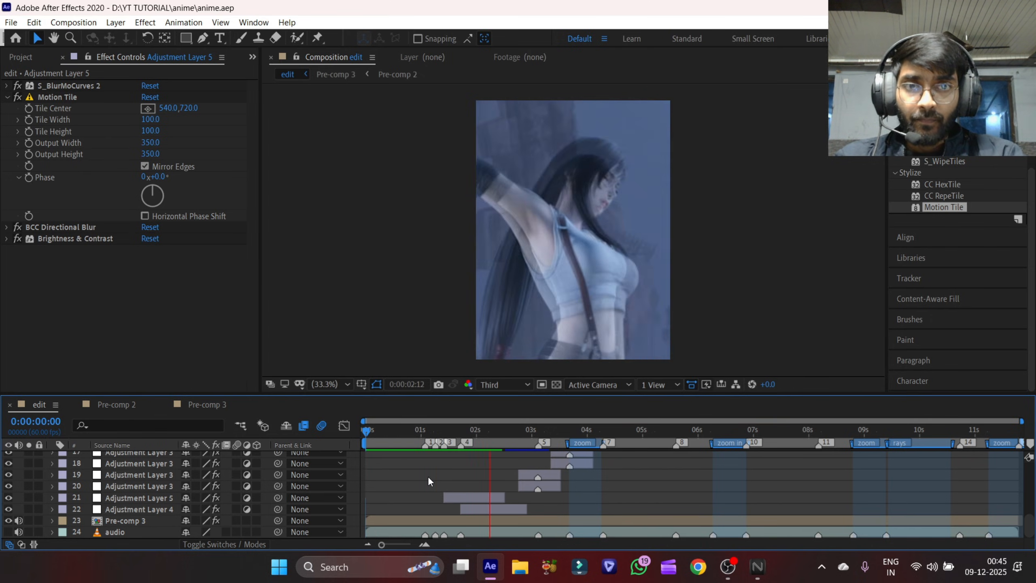
click(468, 430)
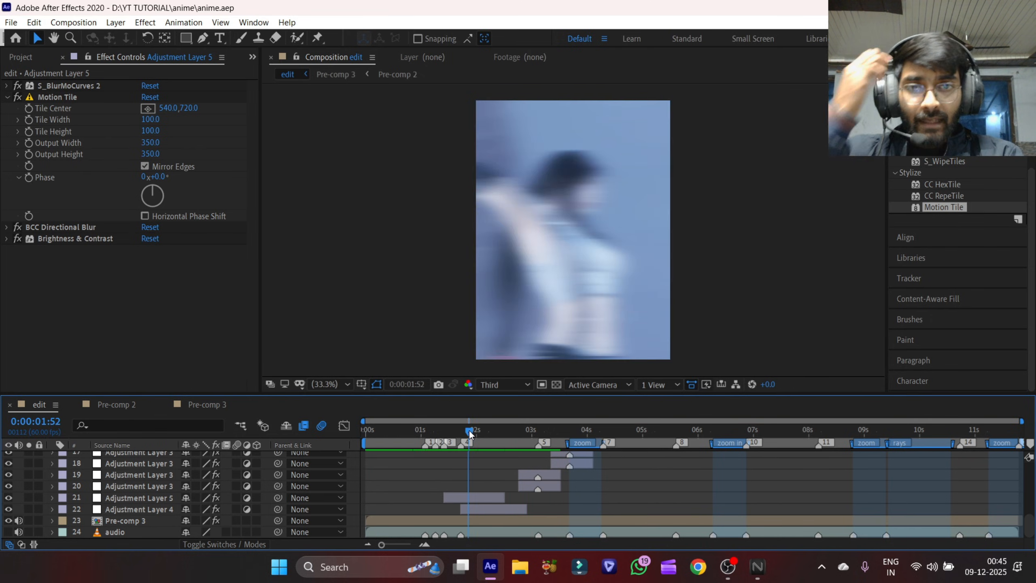
click(9, 532)
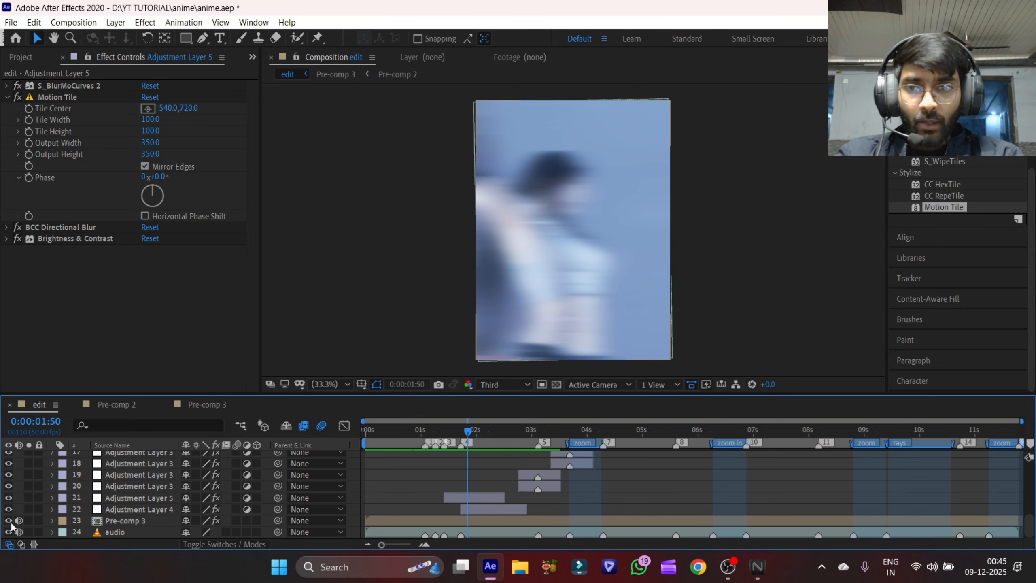
click(8, 520)
click(406, 434)
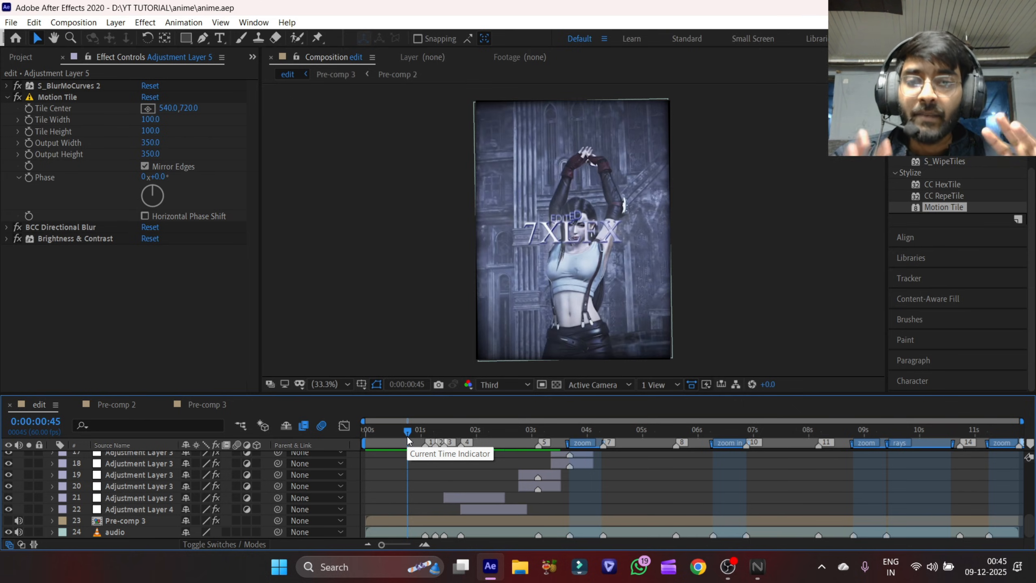
drag(407, 436, 495, 459)
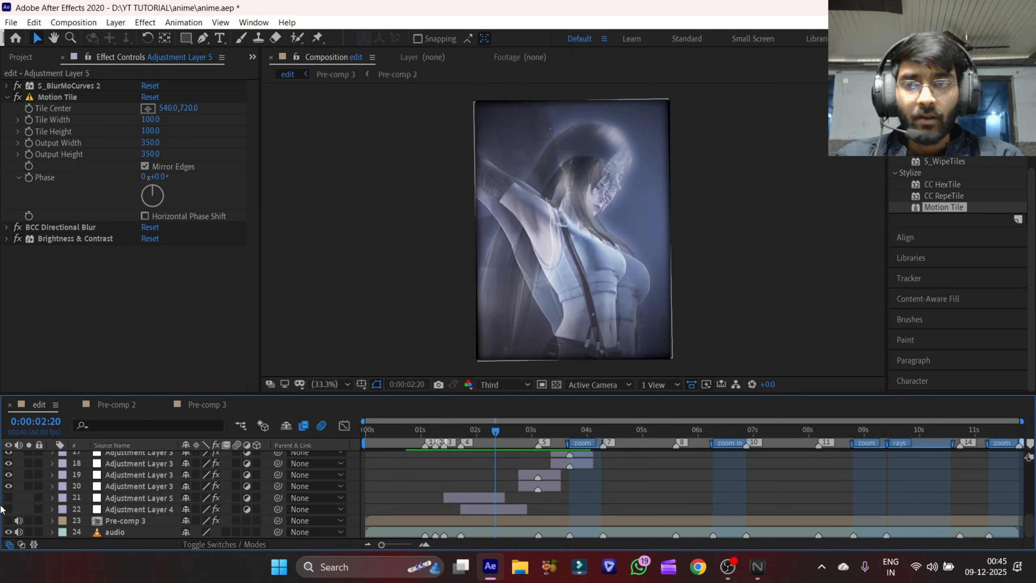
drag(14, 501, 13, 524)
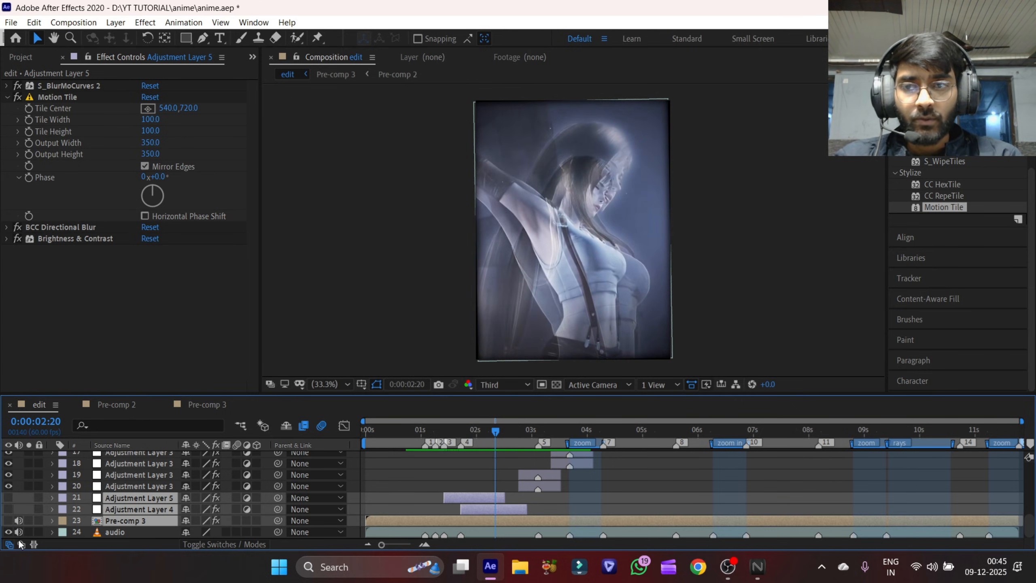
click(9, 509)
click(7, 520)
click(9, 499)
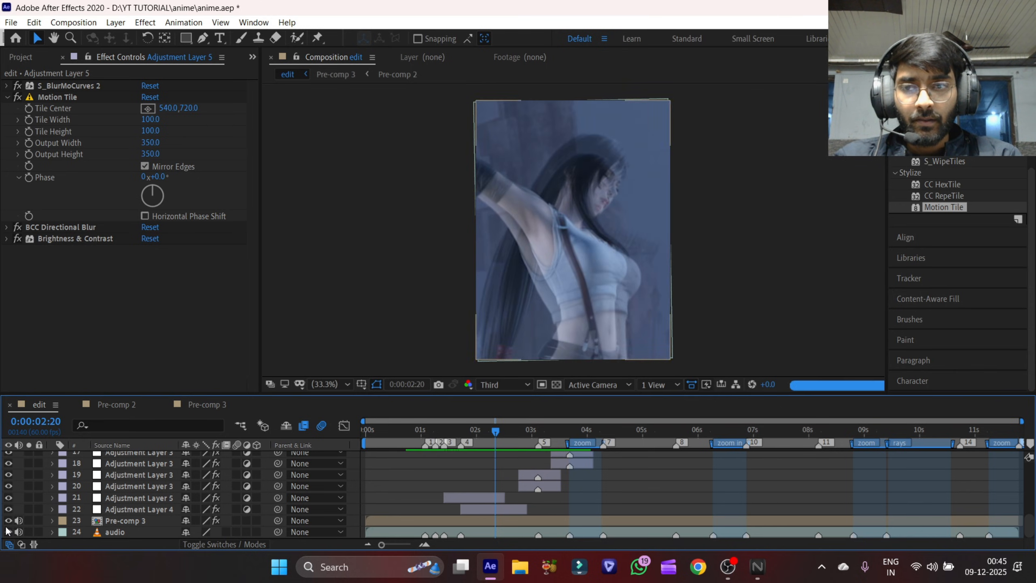
- Play the edit from 0:00:01:13 and inspect the blur transition between 0:00:01:46 and 0:00:01:58
click(433, 431)
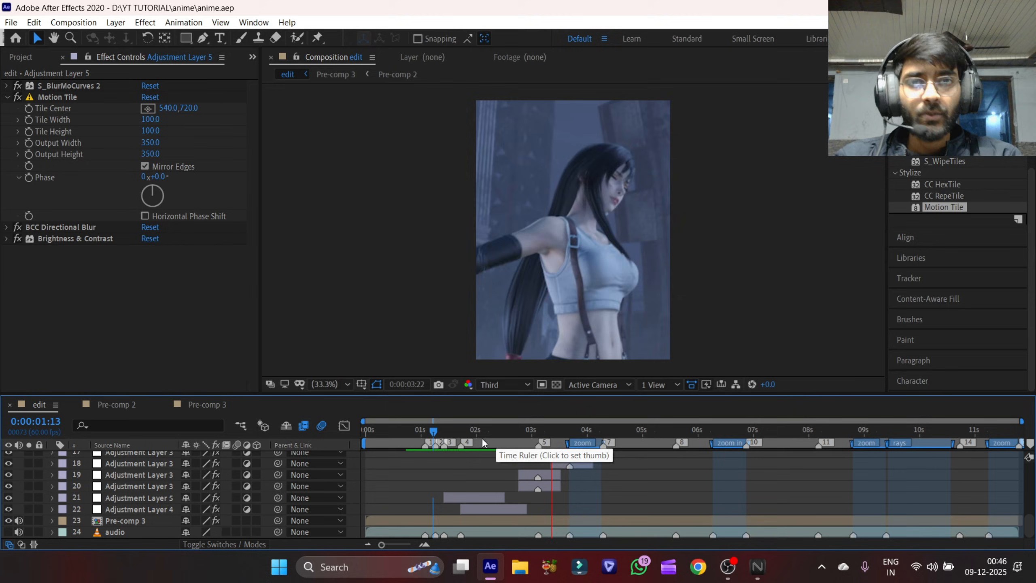
click(488, 436)
drag(488, 435, 465, 434)
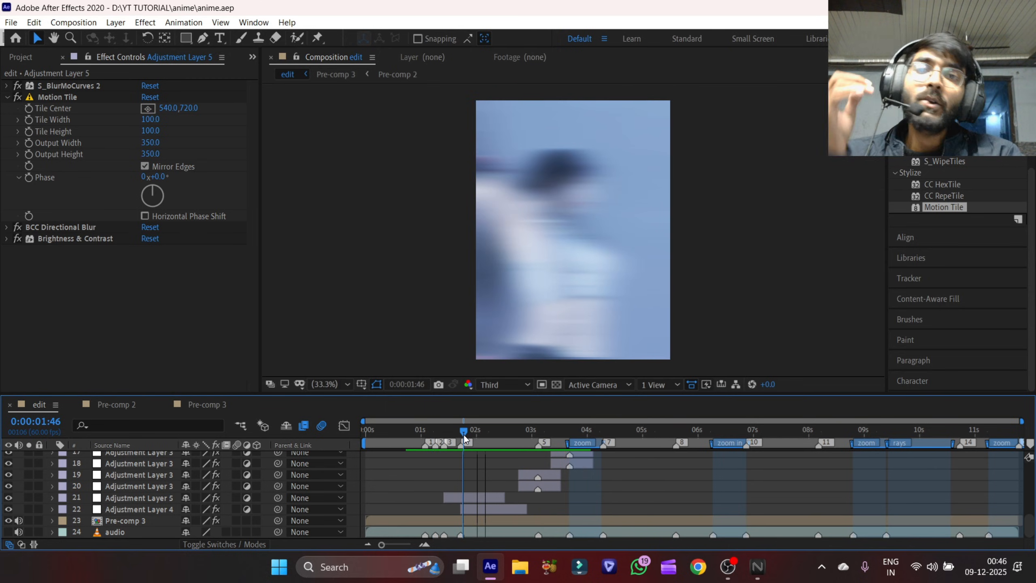
drag(463, 435, 474, 456)
- Jump to Adjustment Layer 5's start and inspect its S_BlurMoCurves 2, BCC Directional Blur and Brightness & Contrast keyframes up close
click(466, 496)
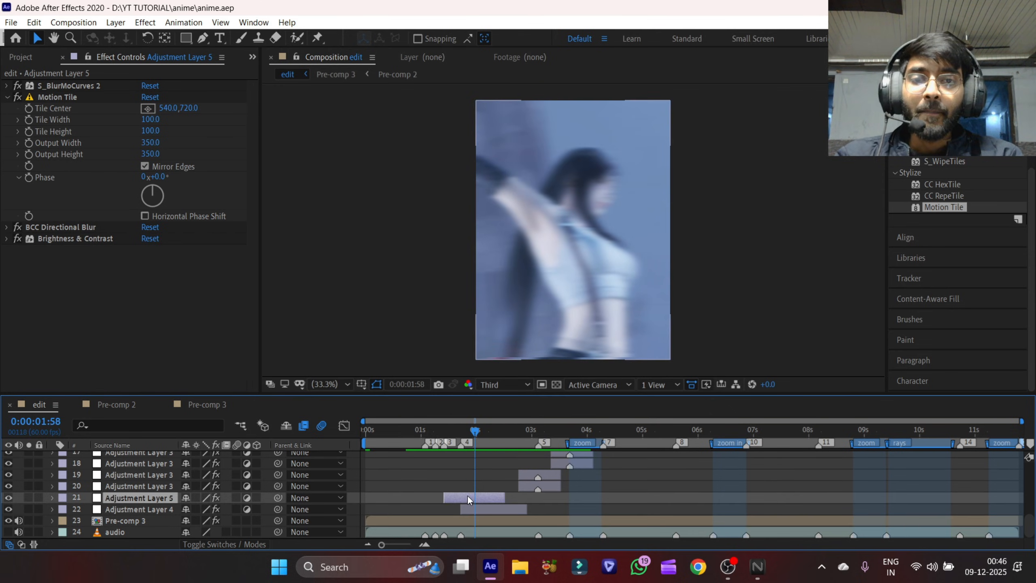
key(i)
click(421, 545)
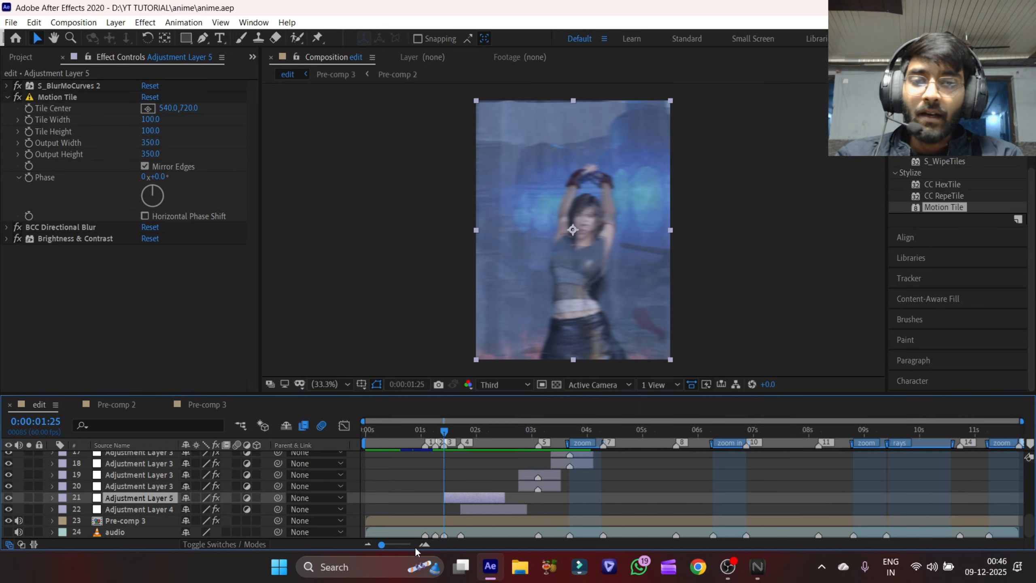
click(422, 545)
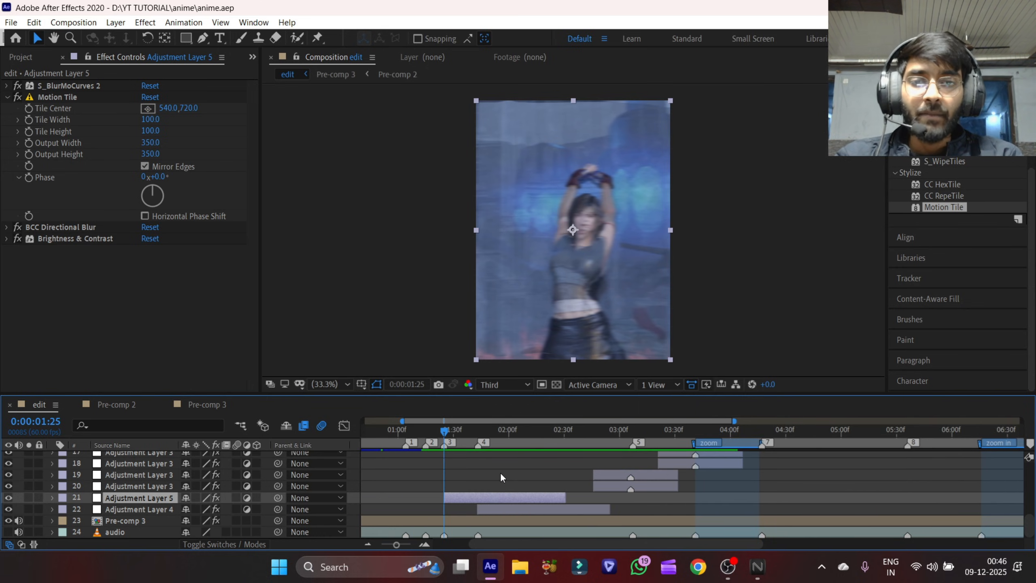
click(500, 473)
click(425, 543)
click(470, 497)
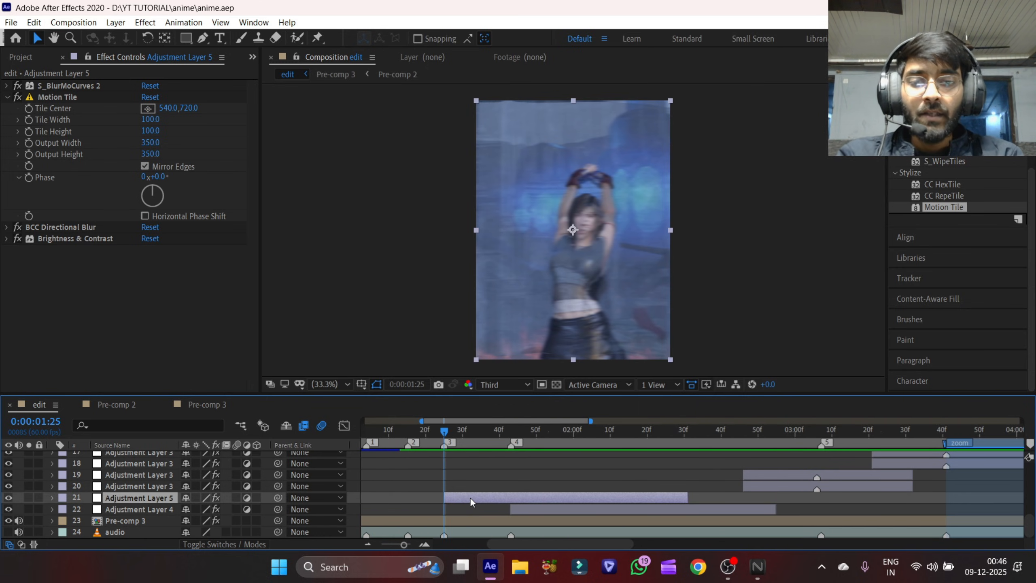
key(u)
scroll(482, 495, up, 1)
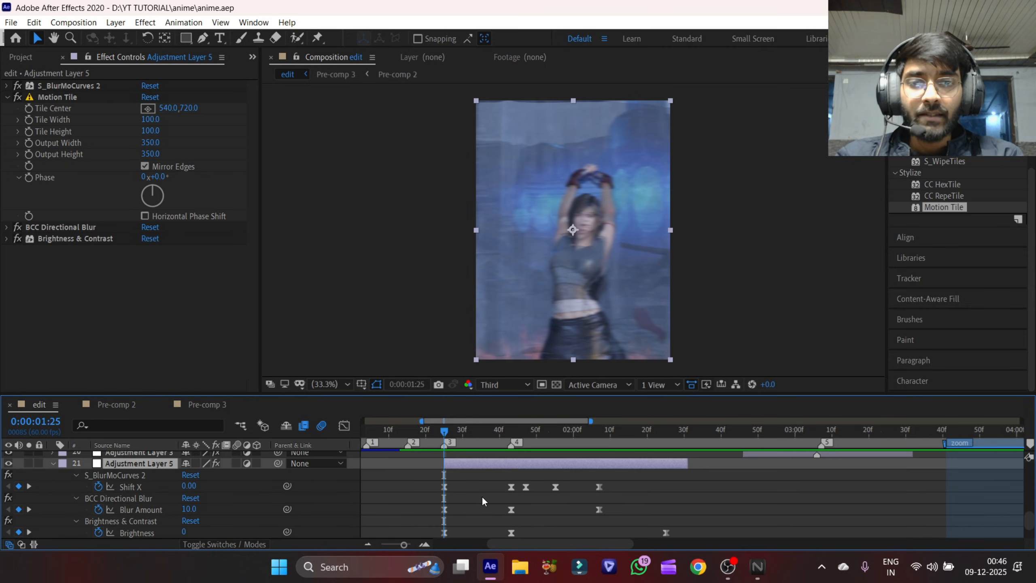
click(482, 495)
key(u)
key(u)
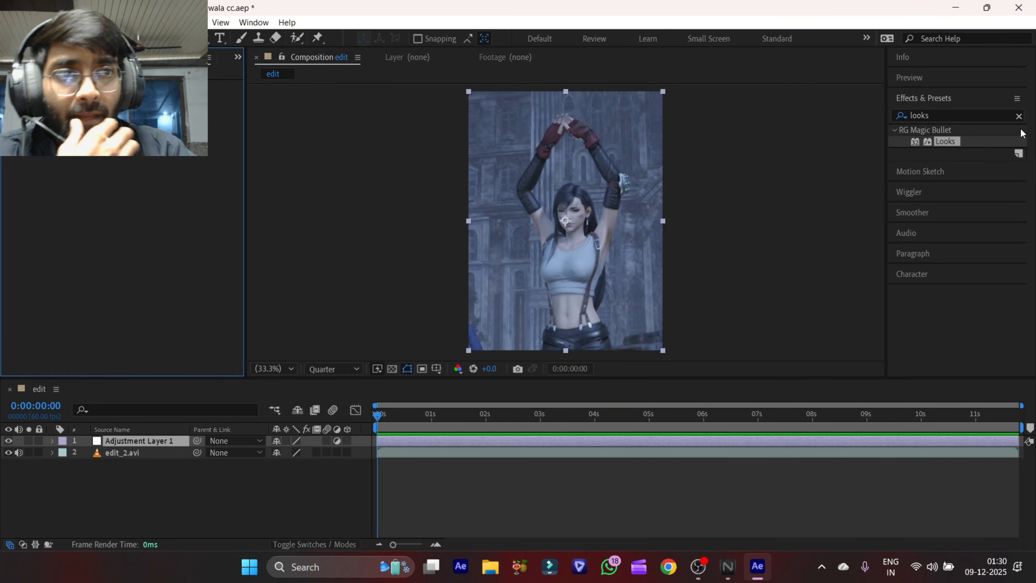
- Clear the effects search in the colour correction project and save the project
click(1018, 115)
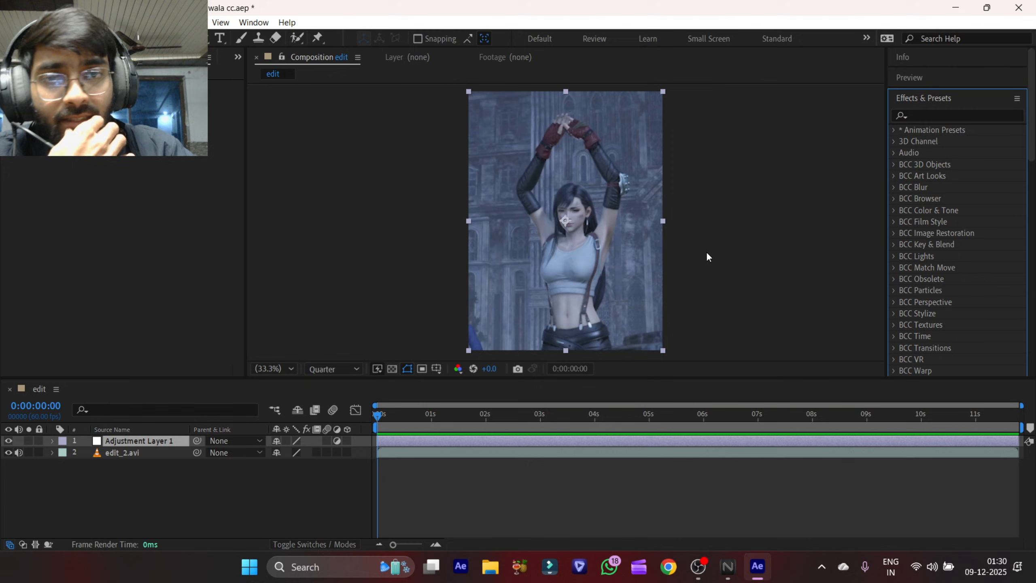
click(597, 472)
click(593, 456)
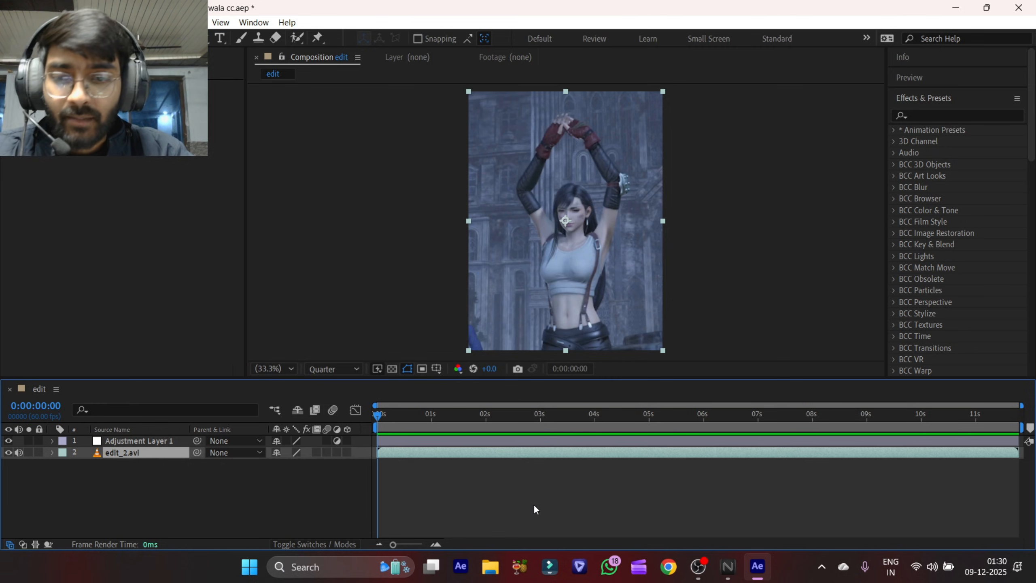
key(ctrl+s)
- Play the edit composition from the start to review the footage before colour correction
click(461, 478)
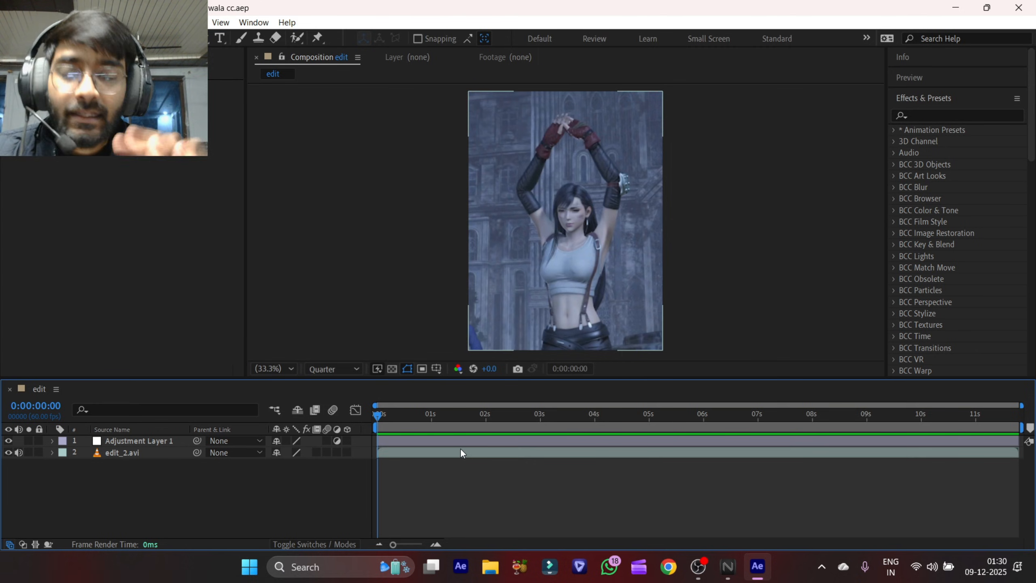
key(space)
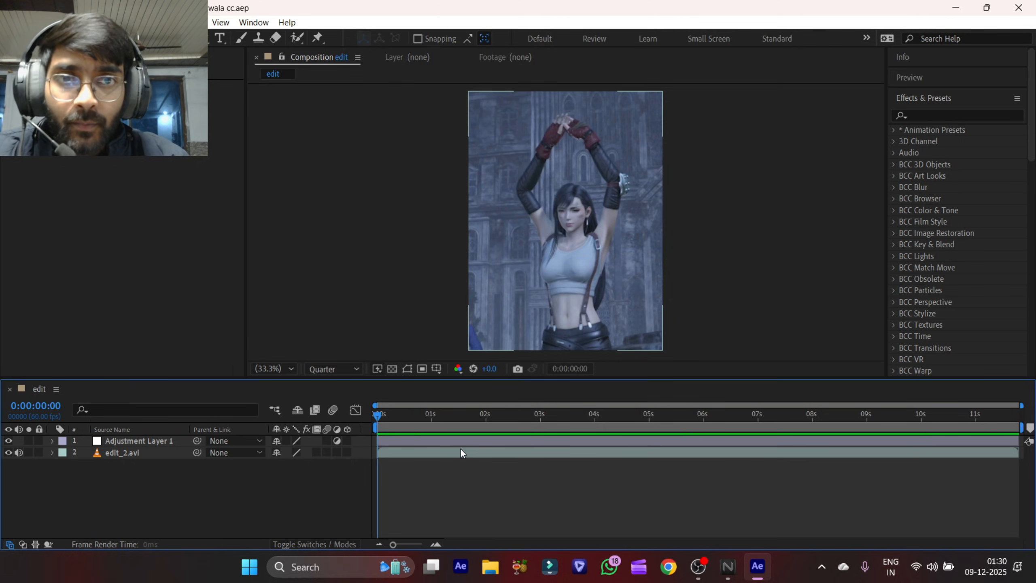
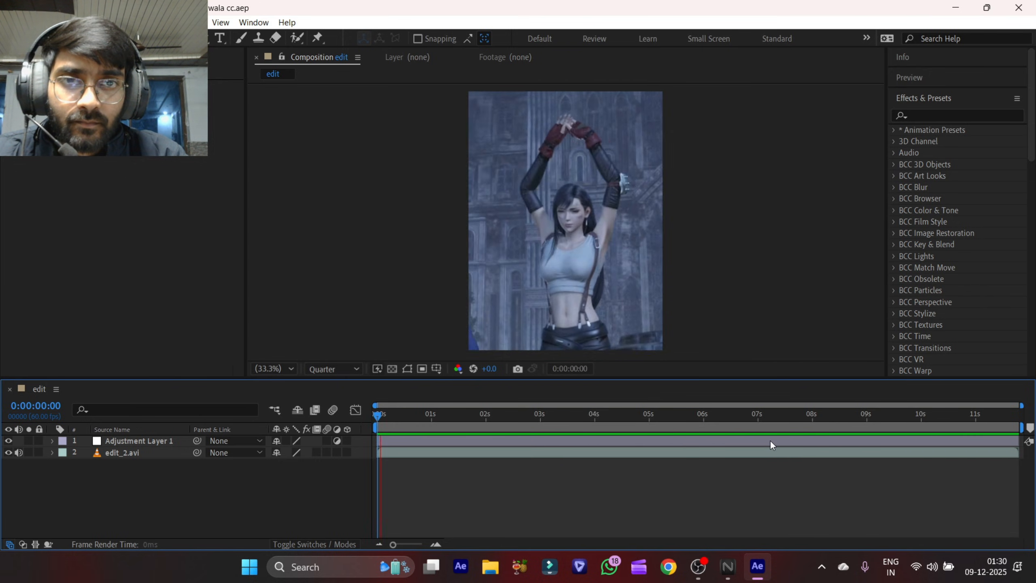
key(space)
- Search the effects for "looks"
click(977, 115)
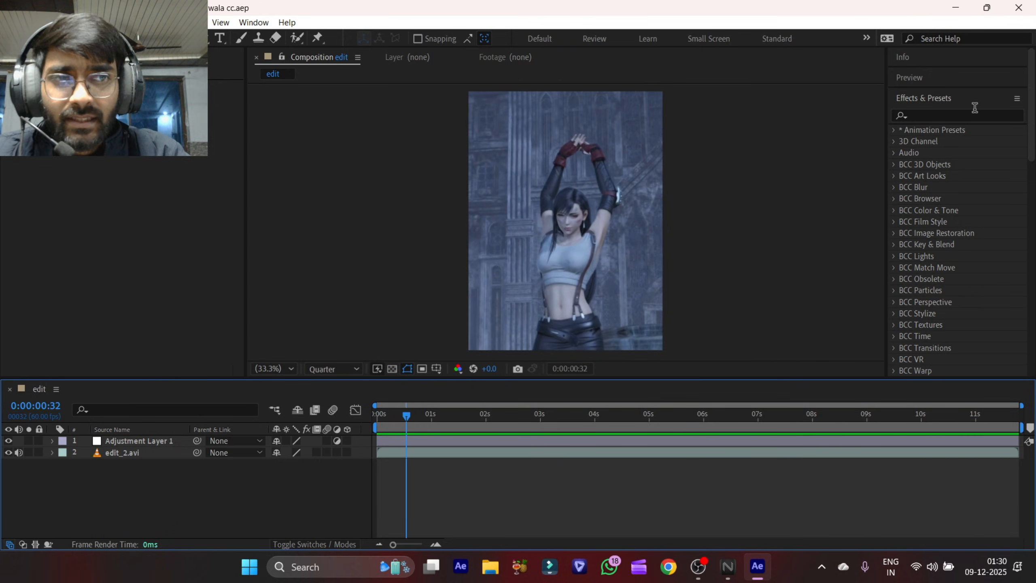
text(looks)
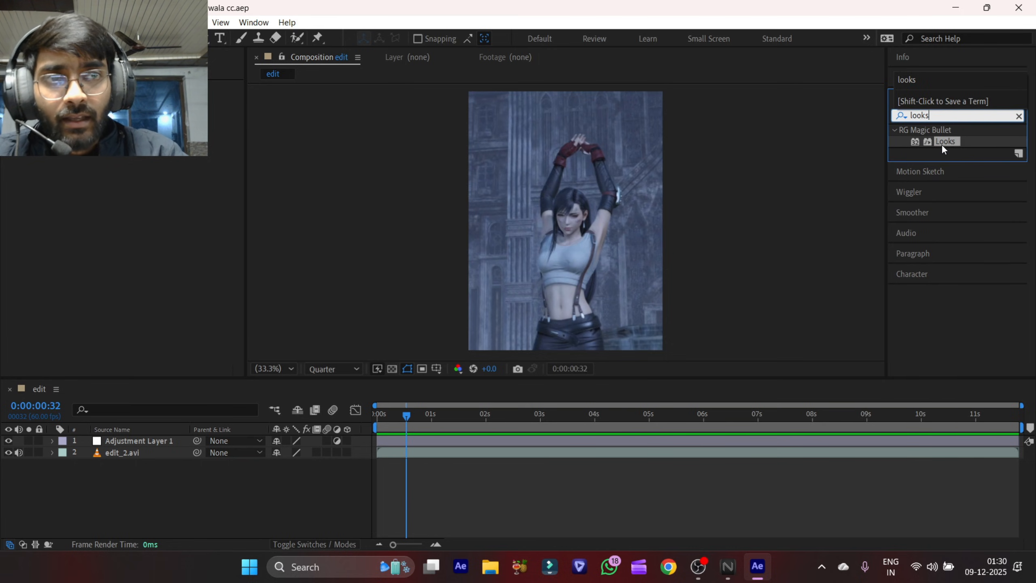
drag(941, 144, 173, 210)
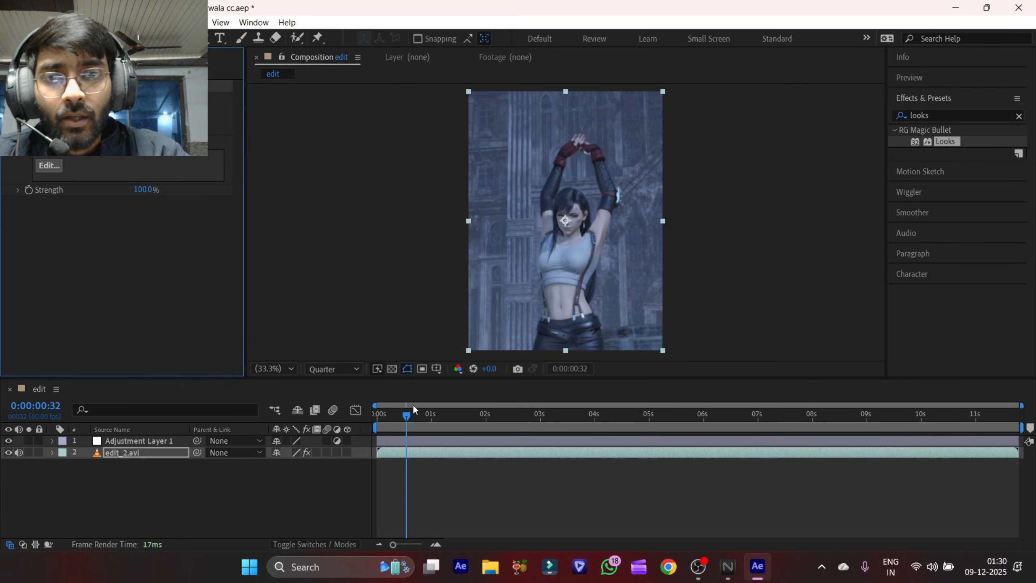
click(426, 450)
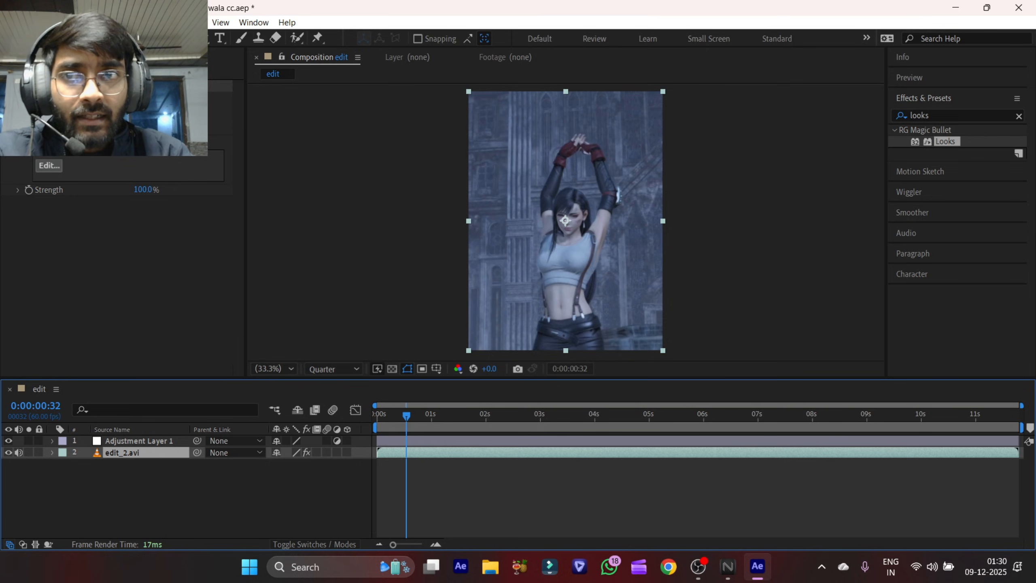
key(ctrl+z)
- Apply the RG Magic Bullet Looks effect to Adjustment Layer 1 and open its look editor
click(459, 440)
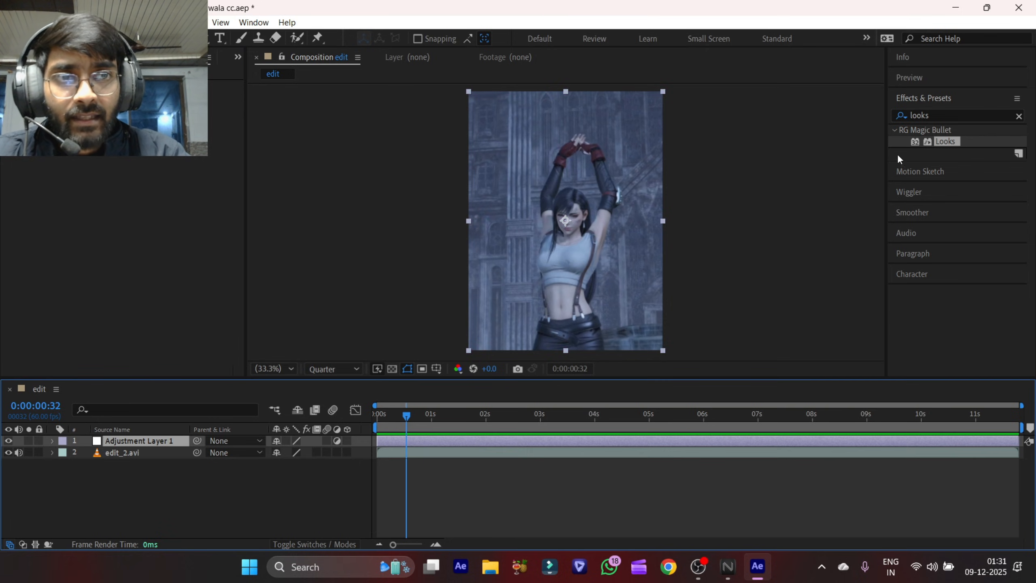
drag(961, 144, 337, 202)
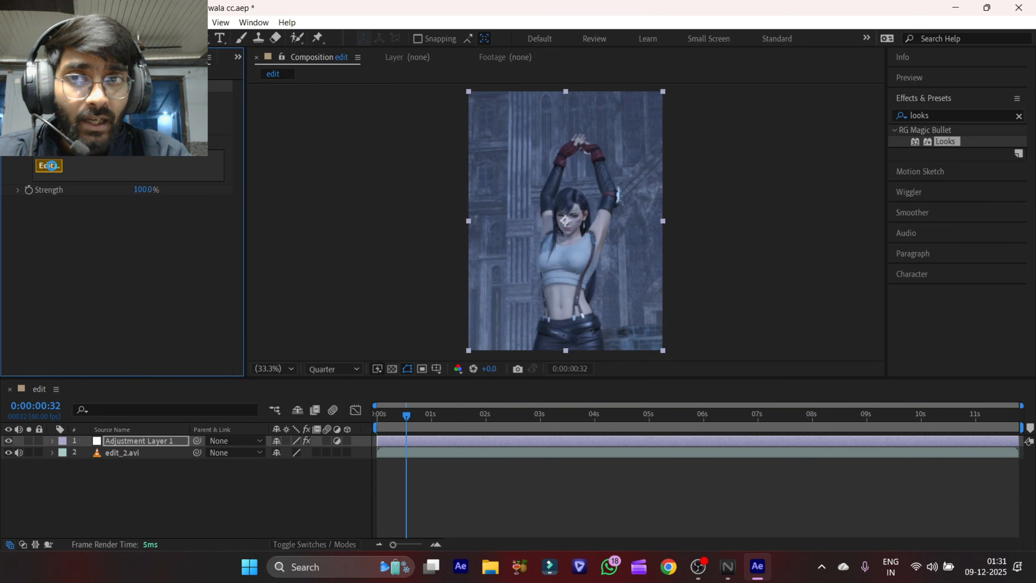
click(50, 165)
- Add the Hue/Saturation tool to the Subject stage of the look
click(1018, 427)
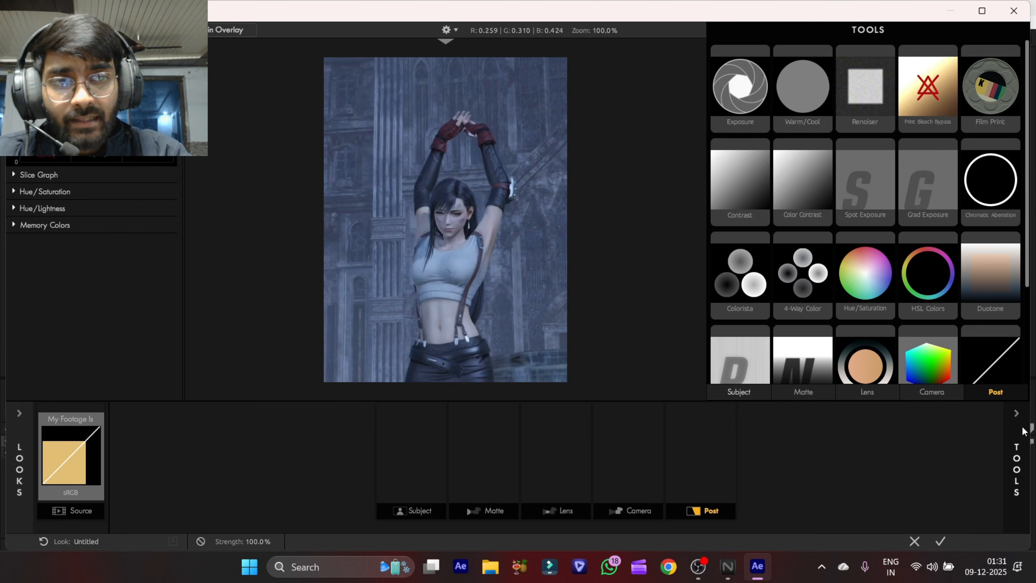
click(1015, 456)
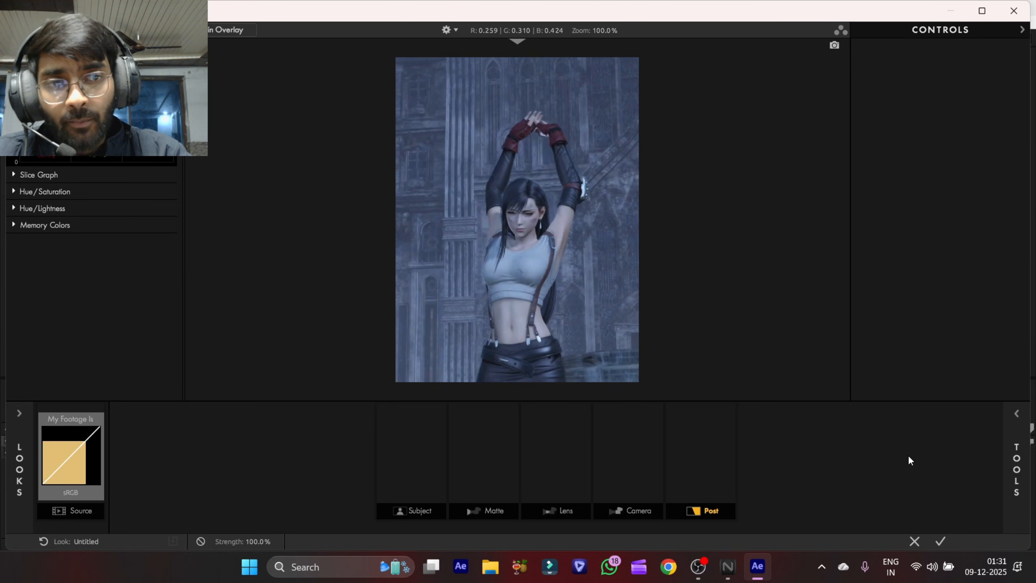
click(1019, 451)
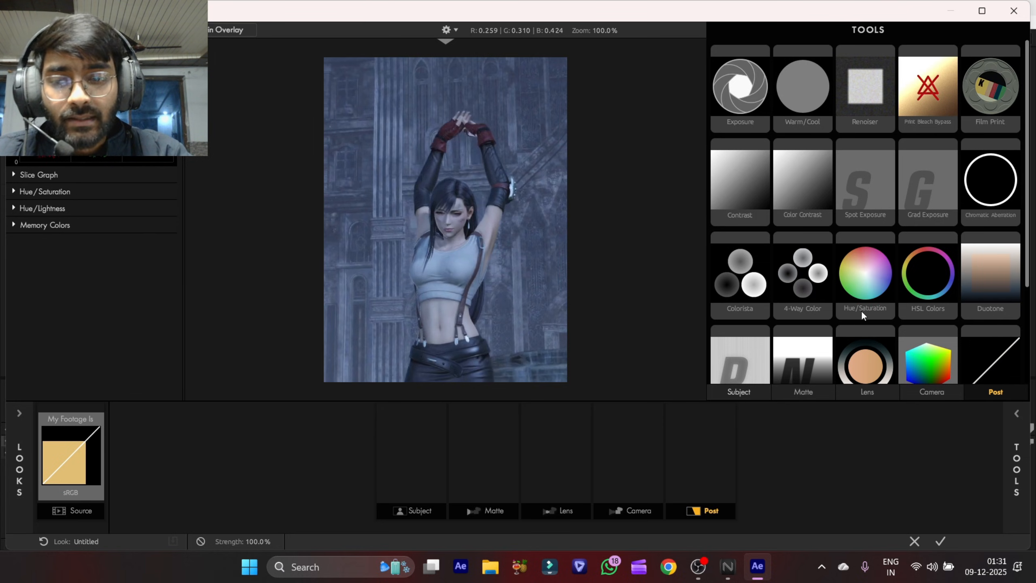
drag(862, 291, 403, 459)
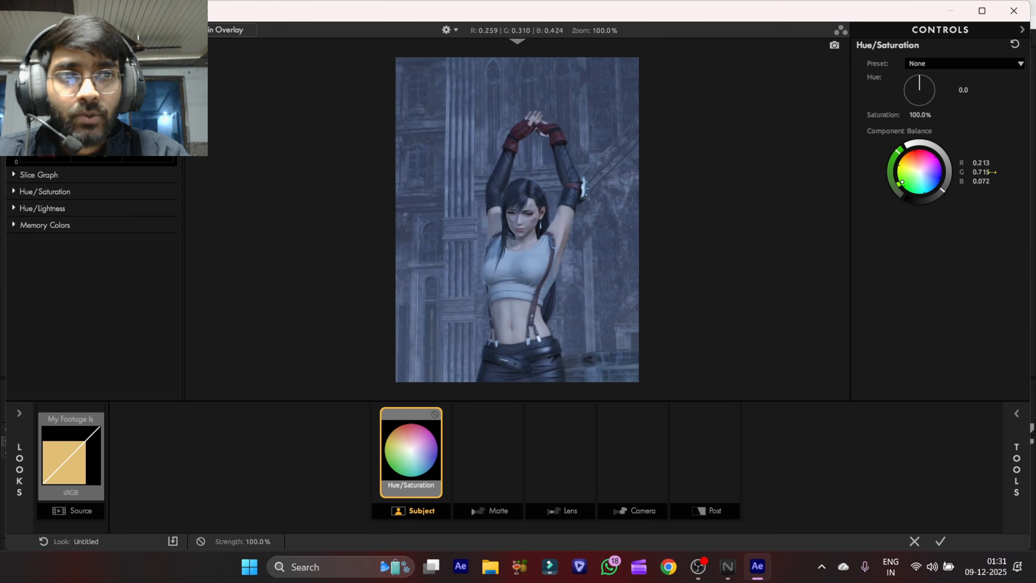
- Shift the Hue/Saturation component balance toward blue, to R 0.214, G 0.299, B 0.487
click(931, 180)
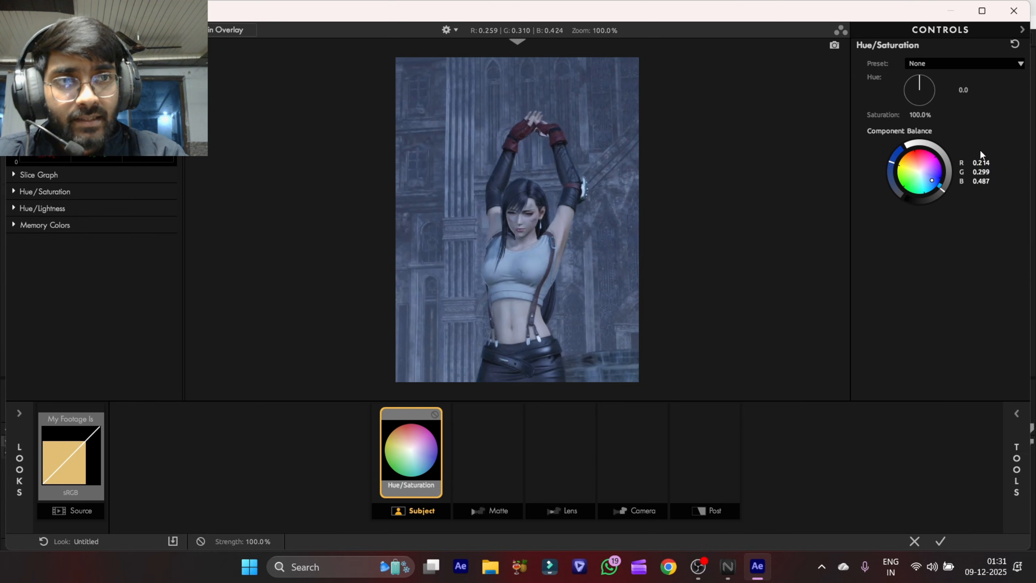
click(989, 163)
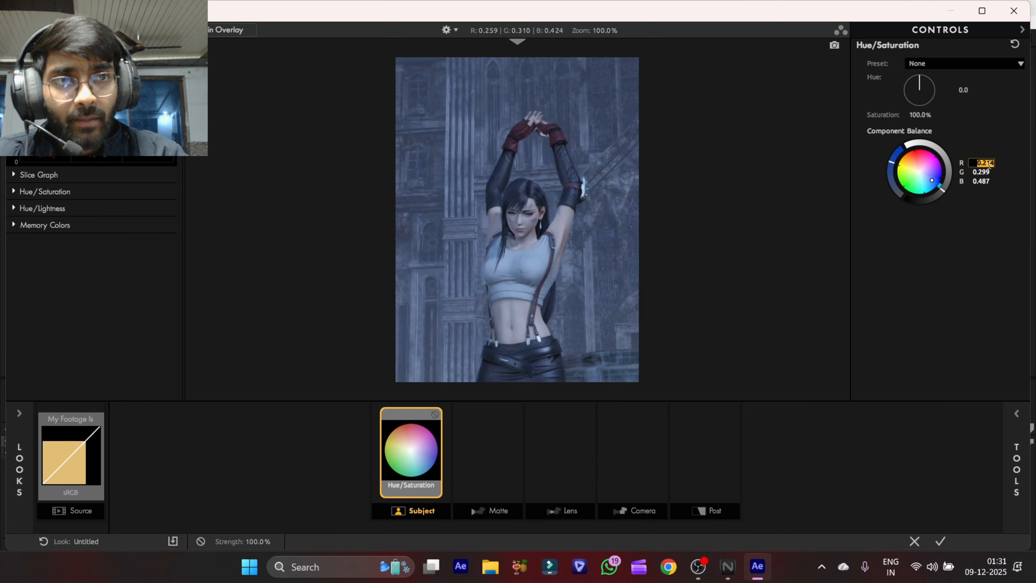
click(976, 163)
drag(973, 169, 976, 168)
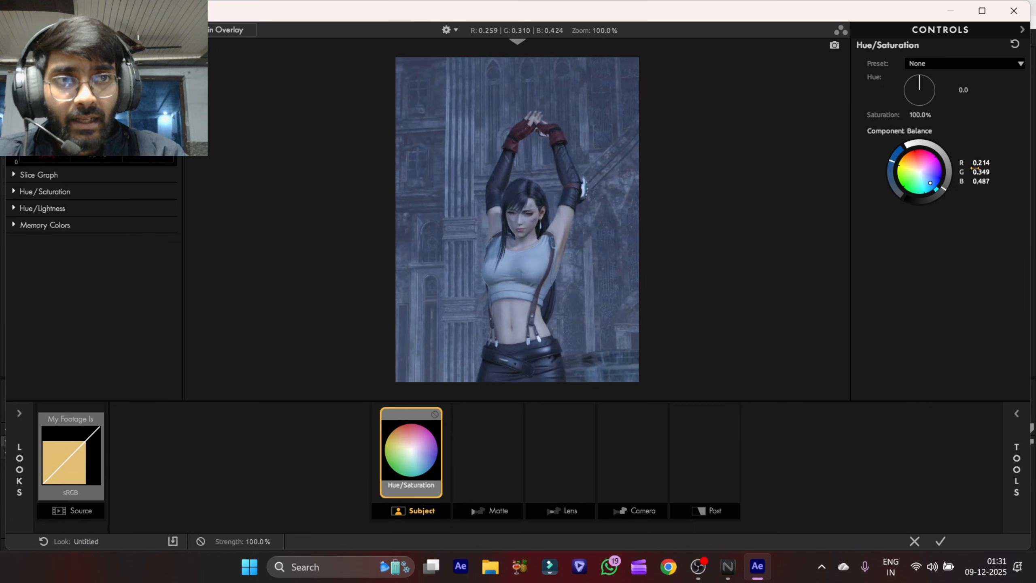
key(ctrl+z)
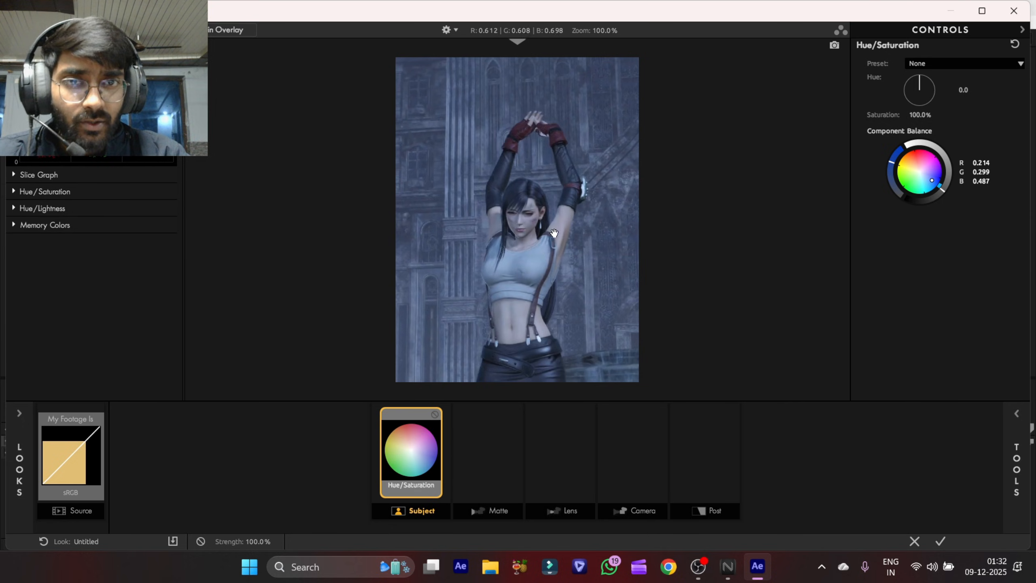
- Set the Hue/Saturation tool's saturation to 80%
key(s)
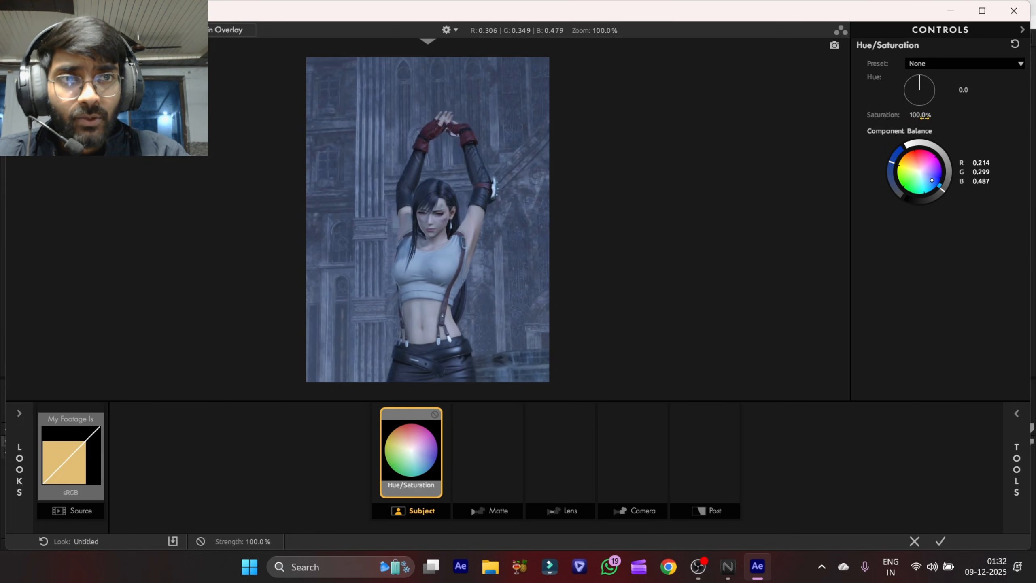
click(918, 114)
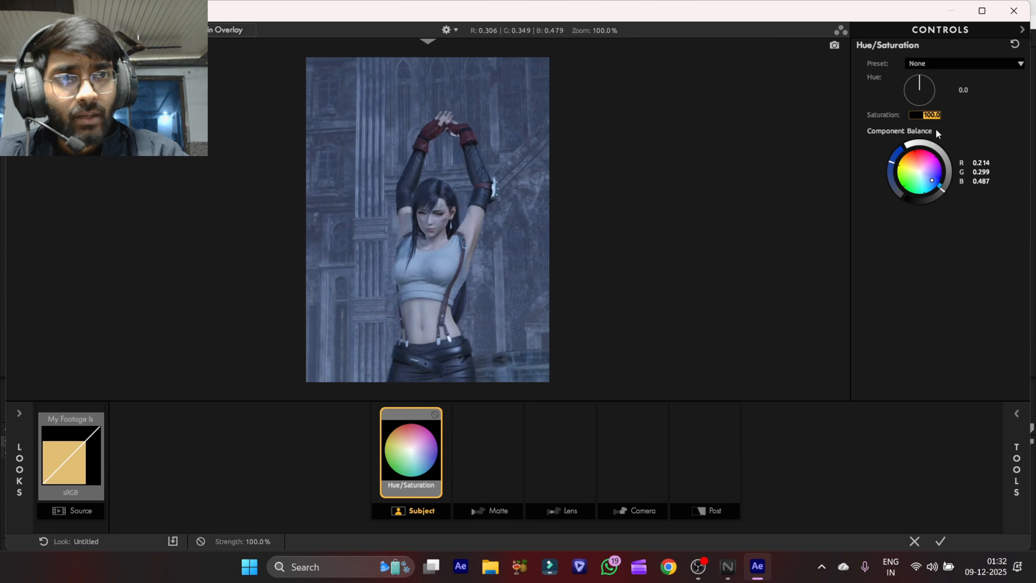
text(80)
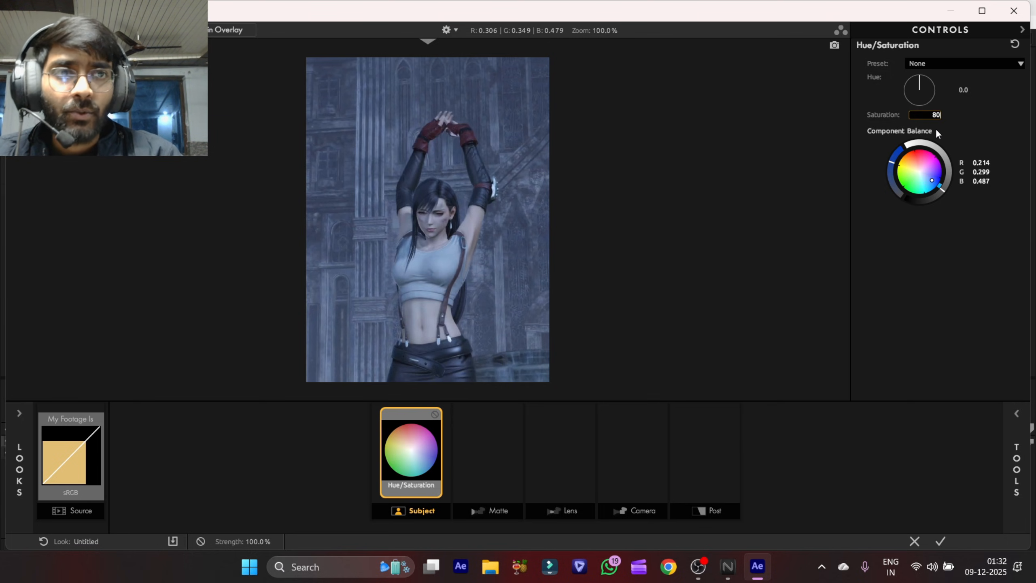
key(Return)
key(s)
- Look through the tools by stage and add Chromatic Aberration to the Subject stage after Hue/Saturation
click(1018, 483)
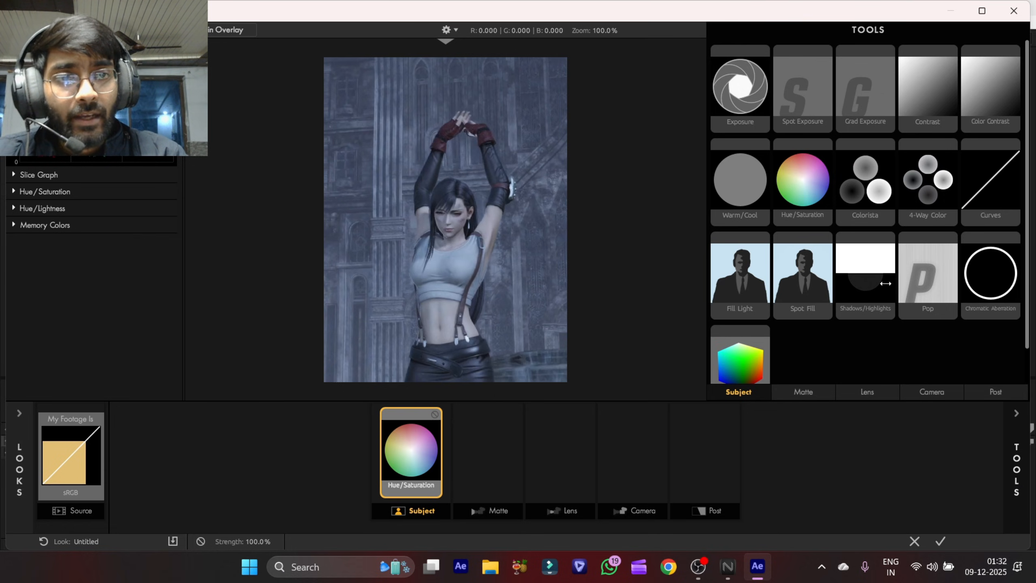
scroll(881, 294, down, 1)
click(804, 391)
click(865, 392)
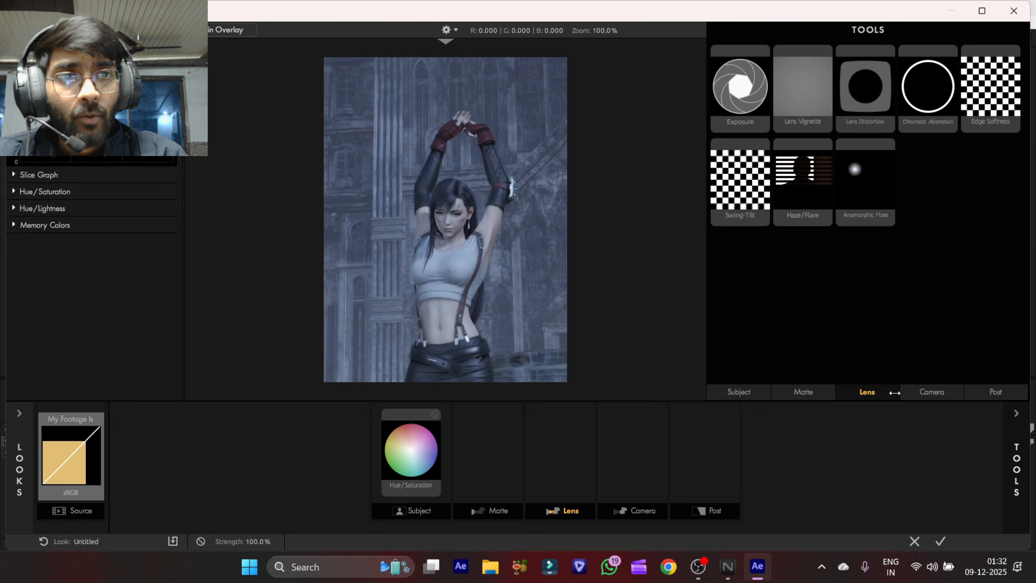
click(932, 391)
click(995, 392)
drag(987, 139, 426, 459)
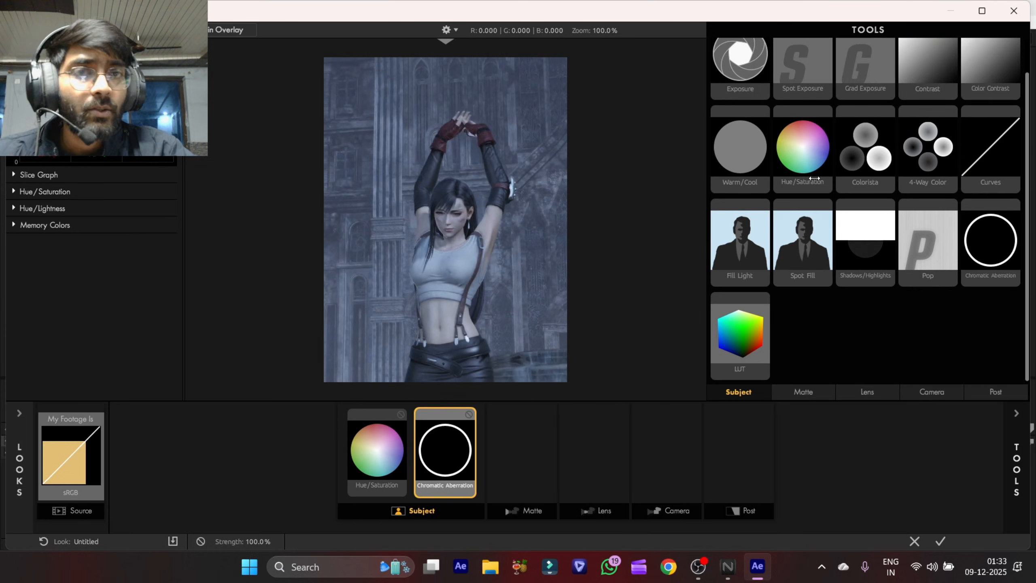
- Set the Chromatic Aberration Red/Cyan value to +0.790
click(1018, 457)
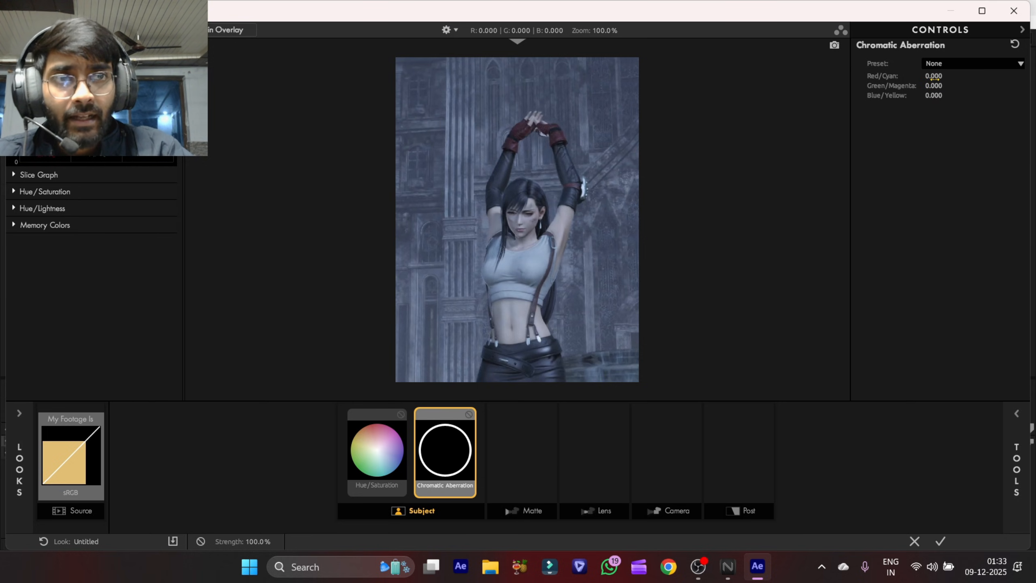
drag(934, 76, 914, 107)
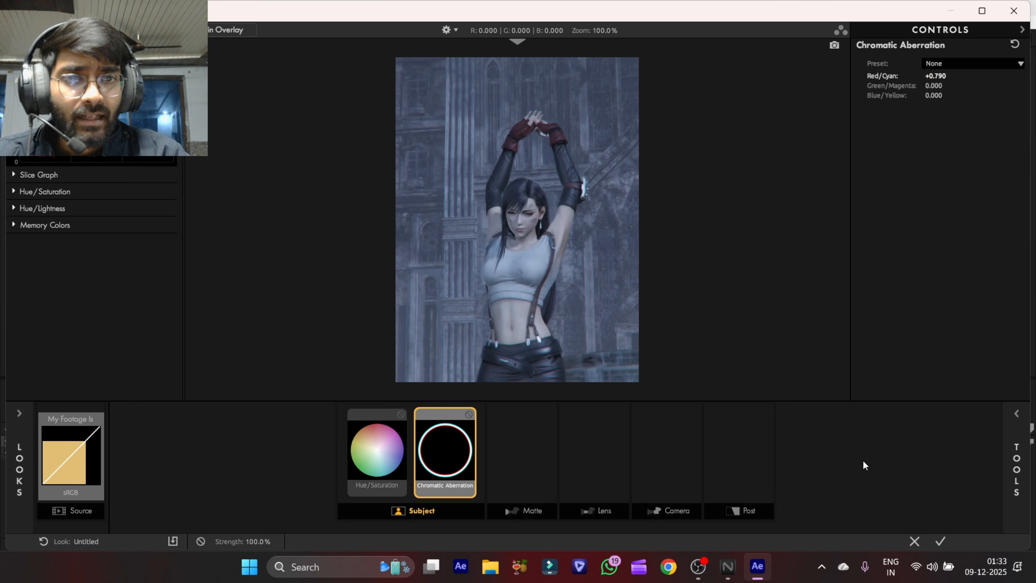
- Add a Spot Exposure tool to the Subject stage after Chromatic Aberration and set its Stops to +0.60
mouse_move(1010, 457)
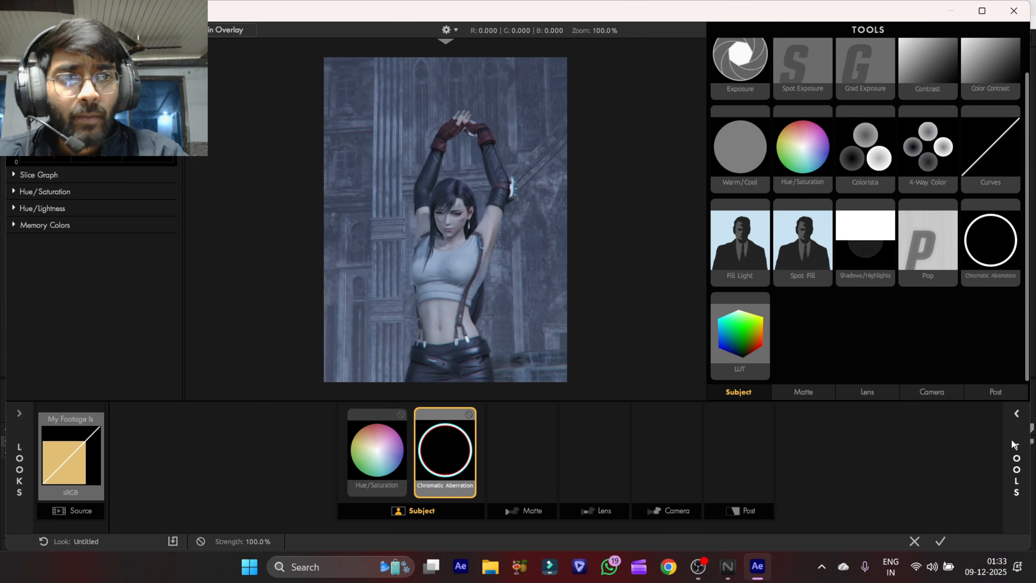
scroll(844, 143, up, 1)
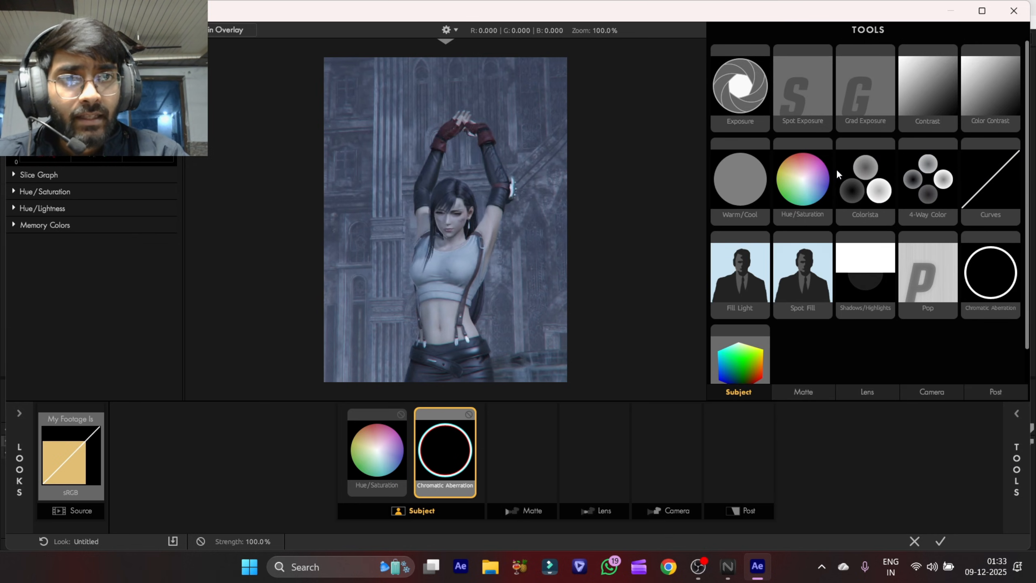
drag(806, 81, 471, 462)
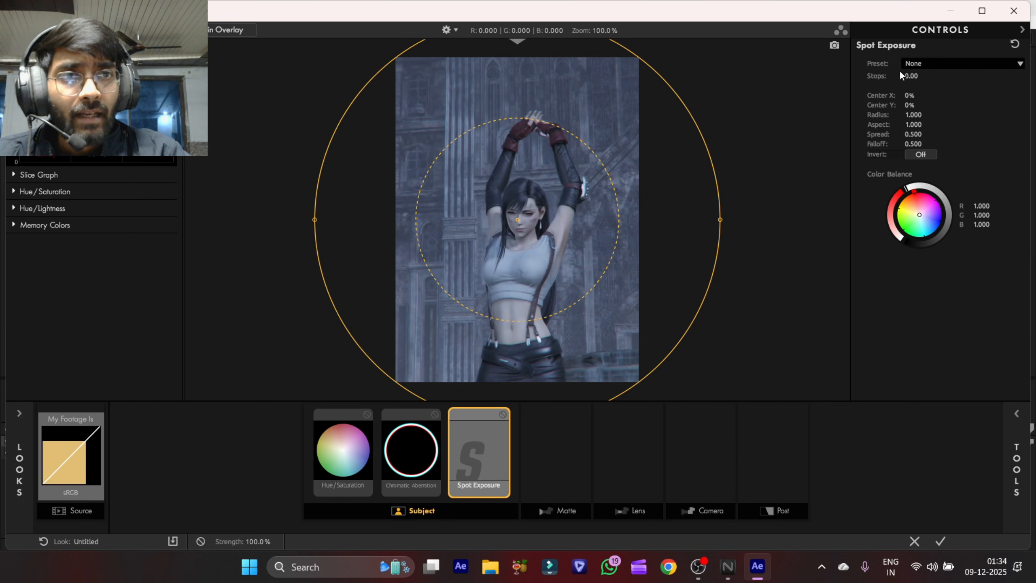
drag(912, 78, 934, 77)
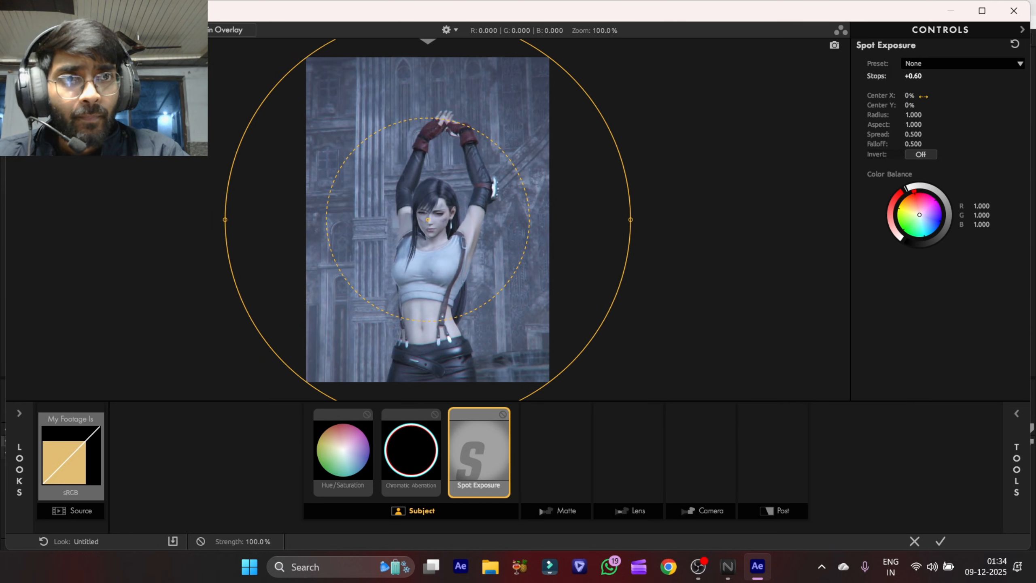
- Reshape the Spot Exposure area with Center X +1.9%, Center Y -98.9%, Radius 2.000, Aspect 2.461 and Spread 0.420
drag(923, 96, 904, 114)
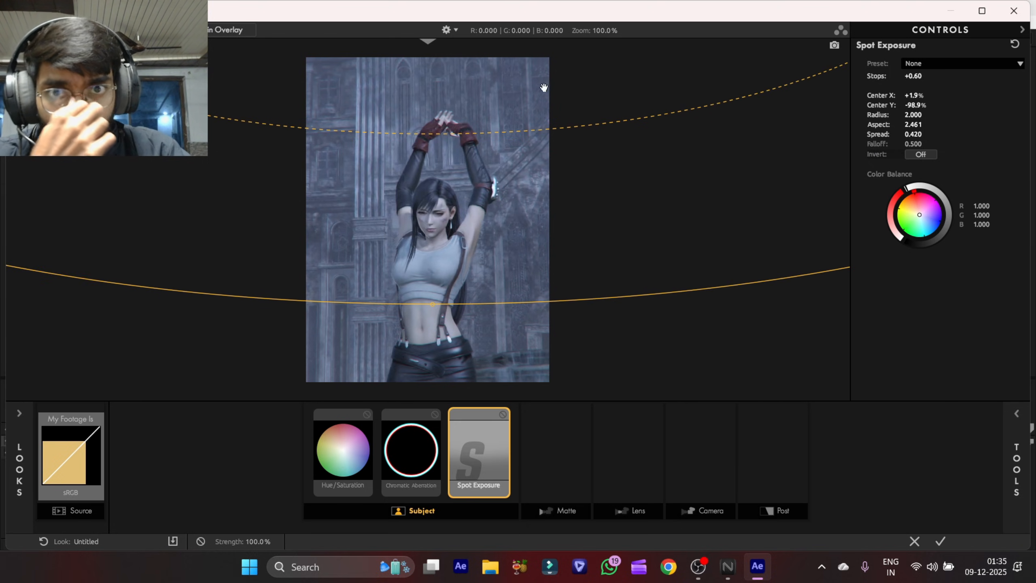
scroll(375, 160, down, 5)
scroll(374, 160, up, 6)
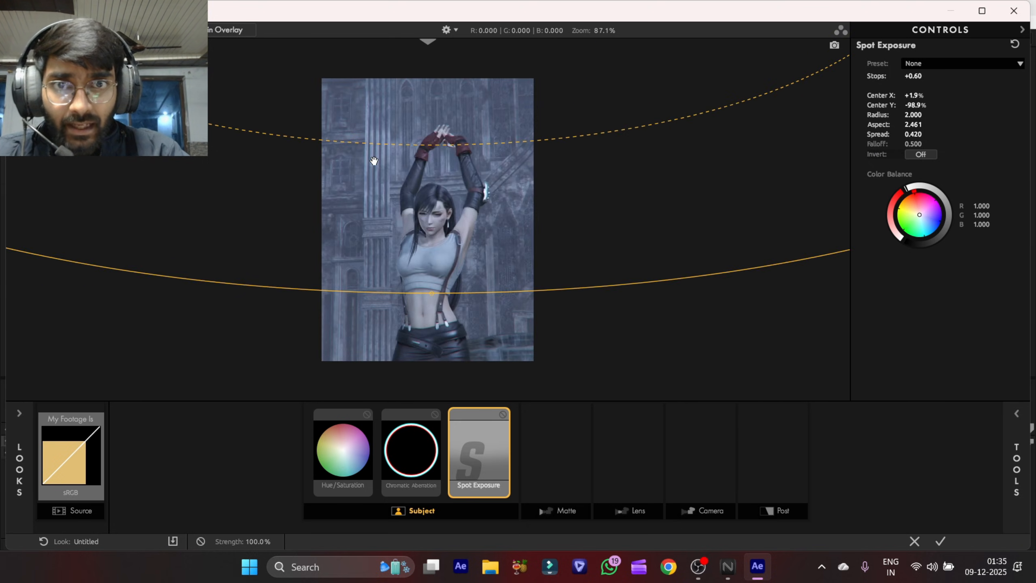
scroll(535, 280, down, 1)
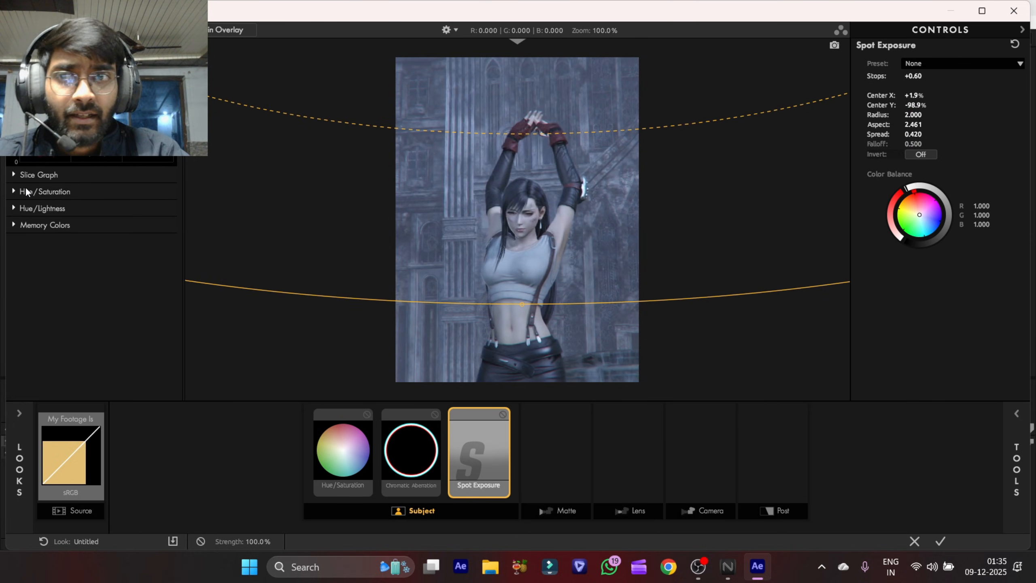
- Add a Gradient tool to the Matte stage, show its controls and maximize the Looks window
click(1006, 445)
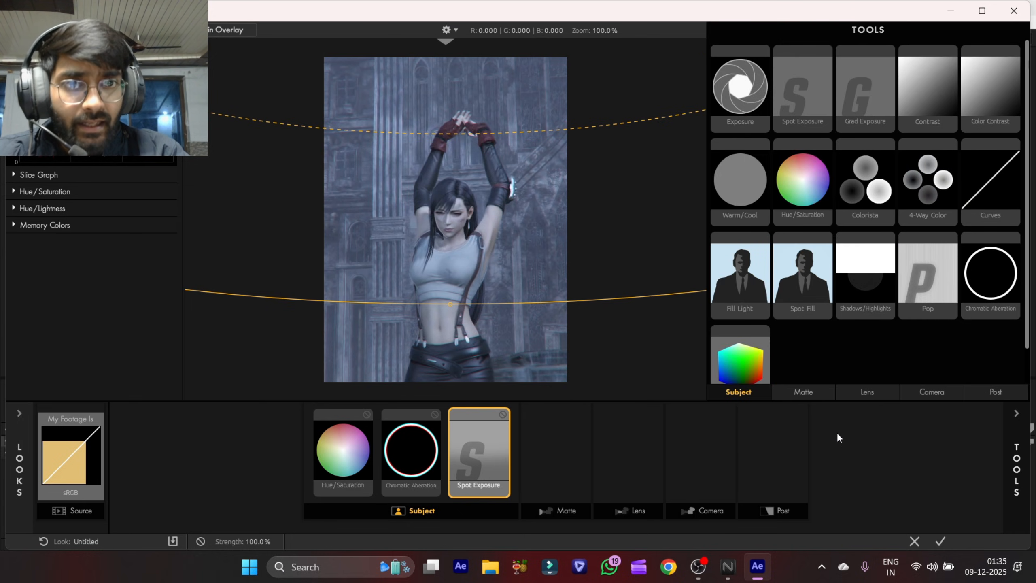
click(805, 392)
drag(867, 105, 879, 129)
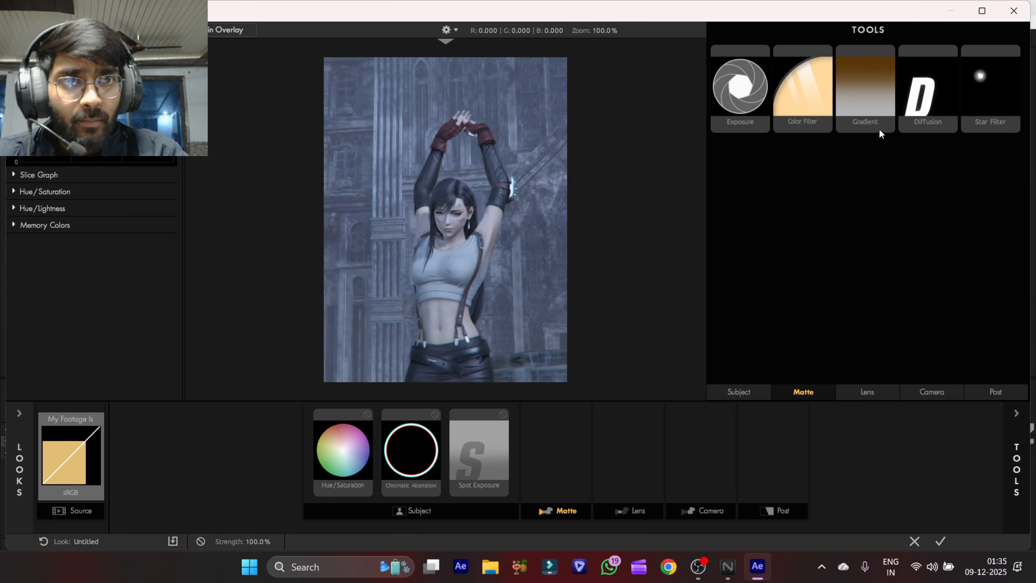
double_click(866, 100)
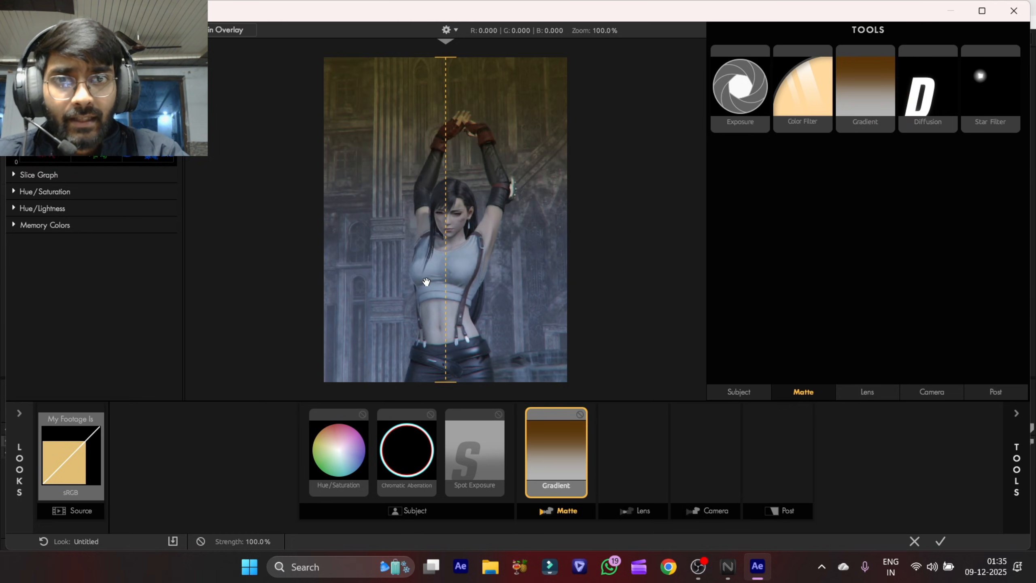
click(1018, 485)
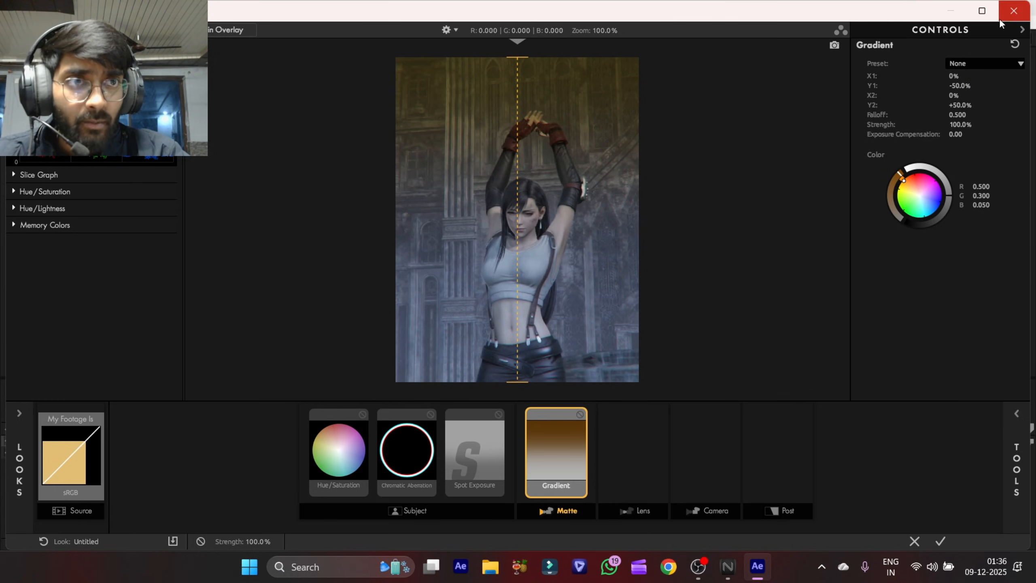
click(982, 10)
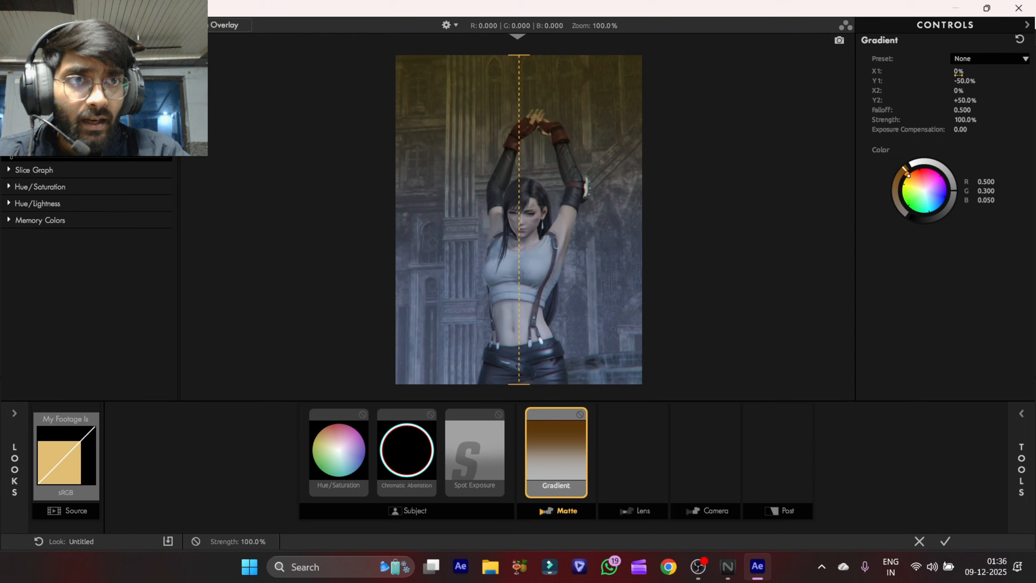
- Set the Gradient to X1 +1.0%, Y1 +77.8%, X2 -0.6%, Y2 -30.0%, Falloff 0.810 and Strength 61.2%
mouse_move(959, 71)
mouse_down()
mouse_move(964, 82)
mouse_move(1003, 81)
mouse_move(952, 91)
mouse_up()
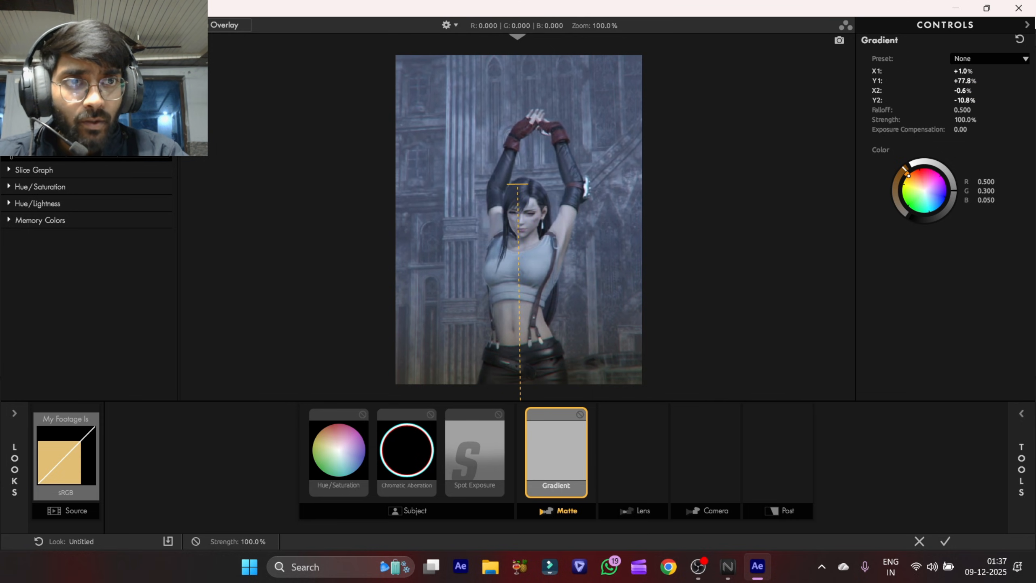
drag(964, 100, 986, 110)
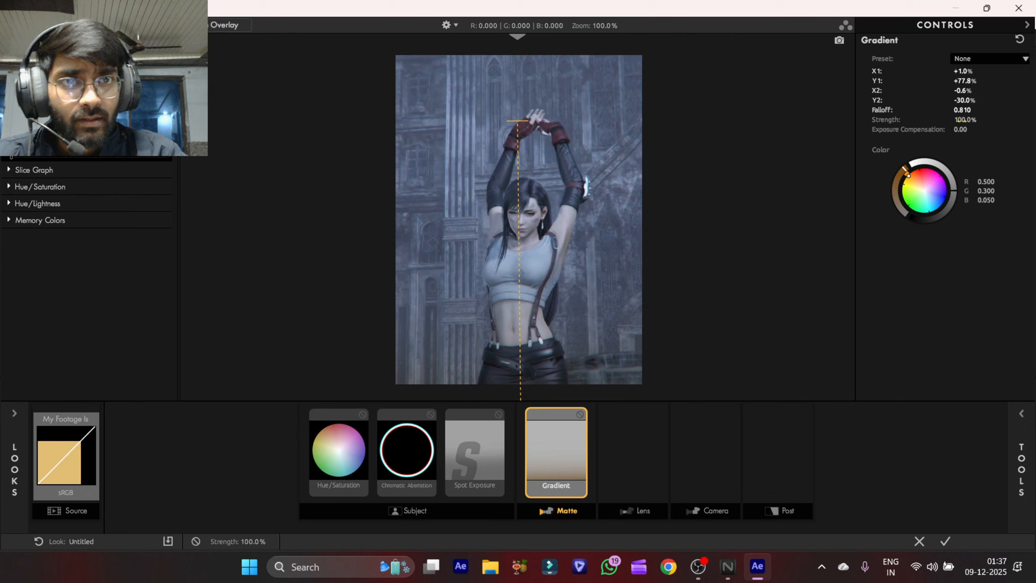
drag(964, 119, 950, 119)
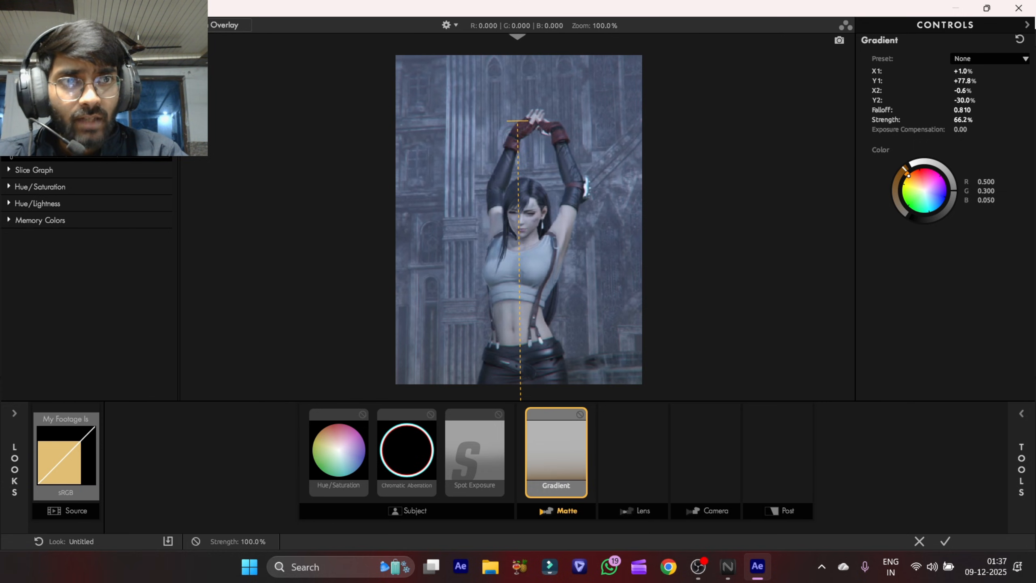
drag(954, 119, 952, 120)
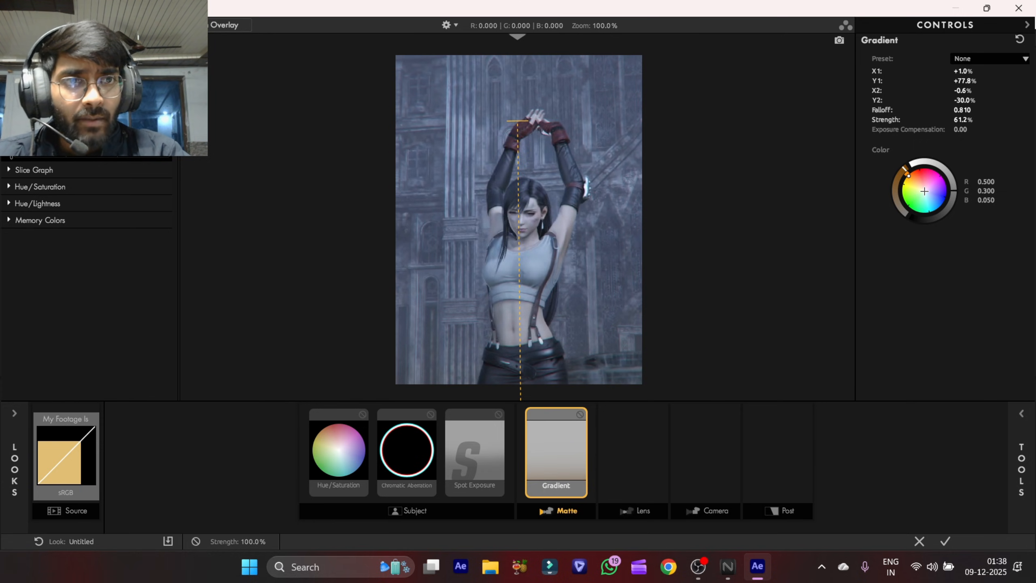
- Set the Gradient color to a neutral dark gray with R, G and B all at 0.200
click(987, 182)
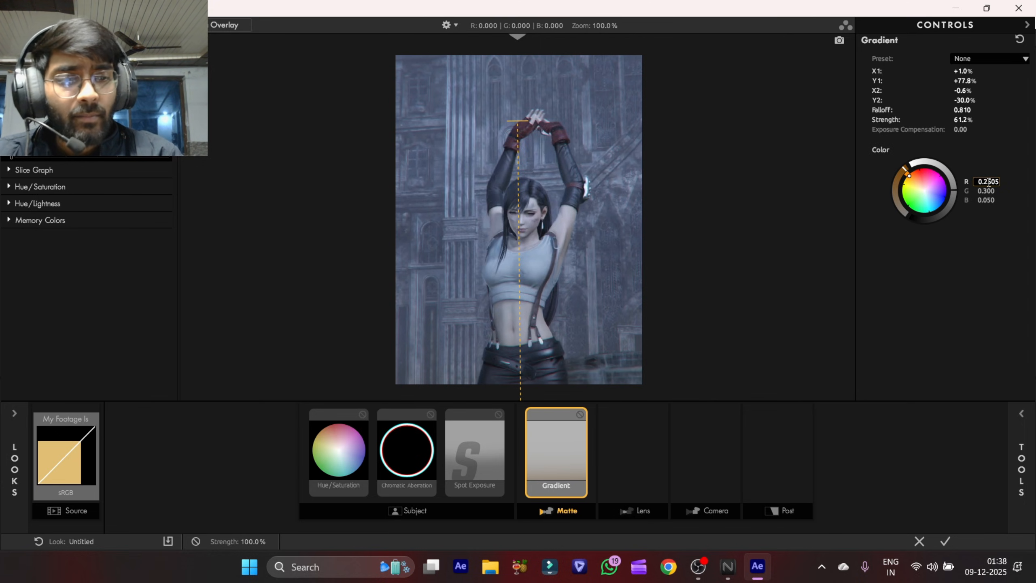
key(Return)
click(992, 180)
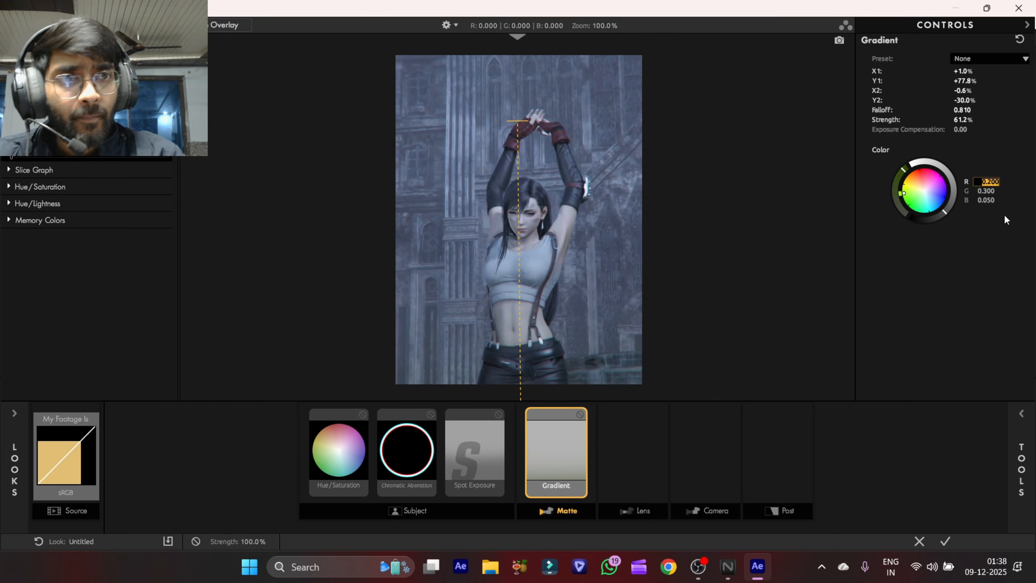
click(988, 191)
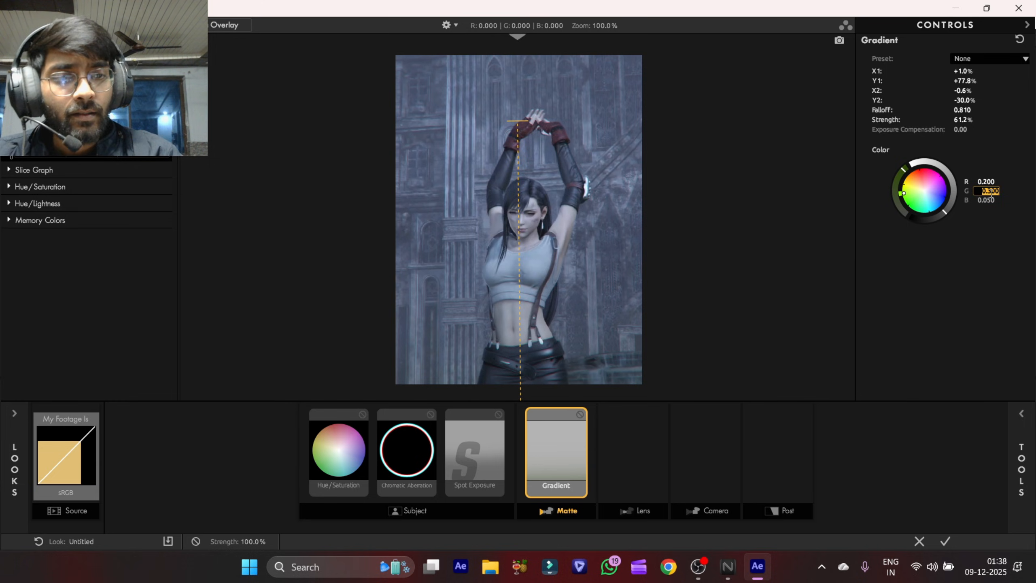
text(0.2)
key(Tab)
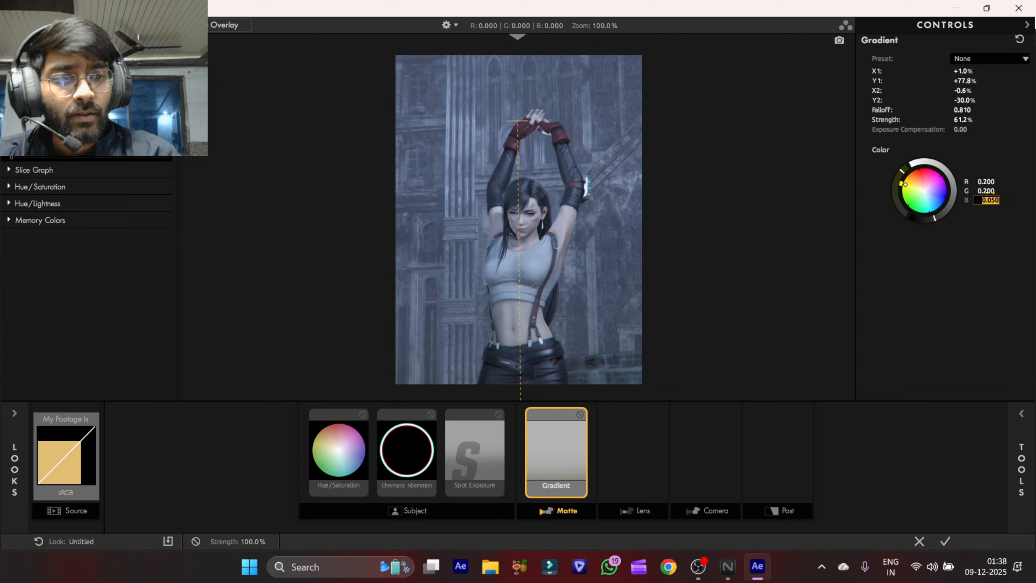
text(0.22)
key(BackSpace)
key(Return)
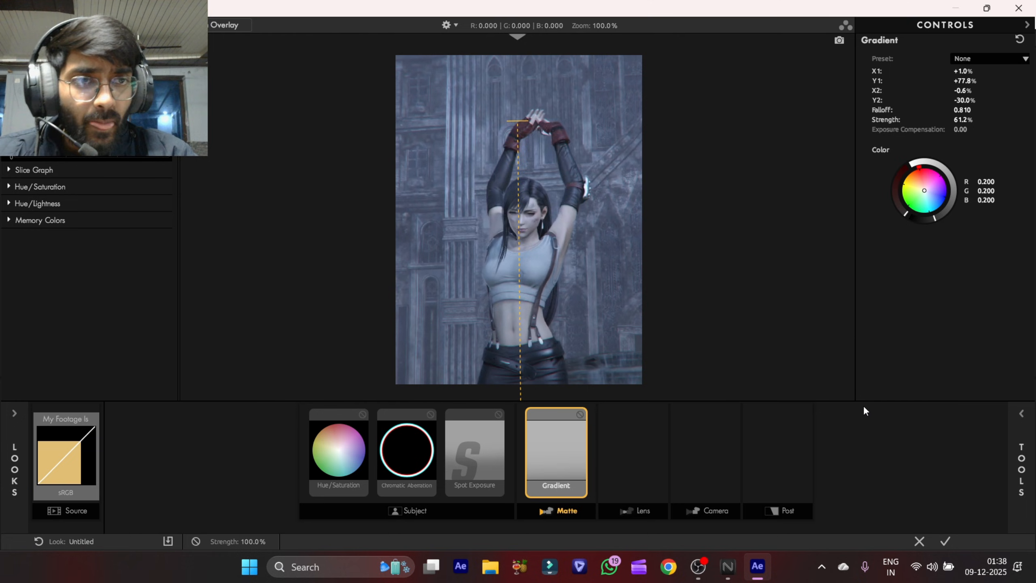
- Add a Diffusion tool to the Matte stage after the Gradient and show its controls
click(1021, 458)
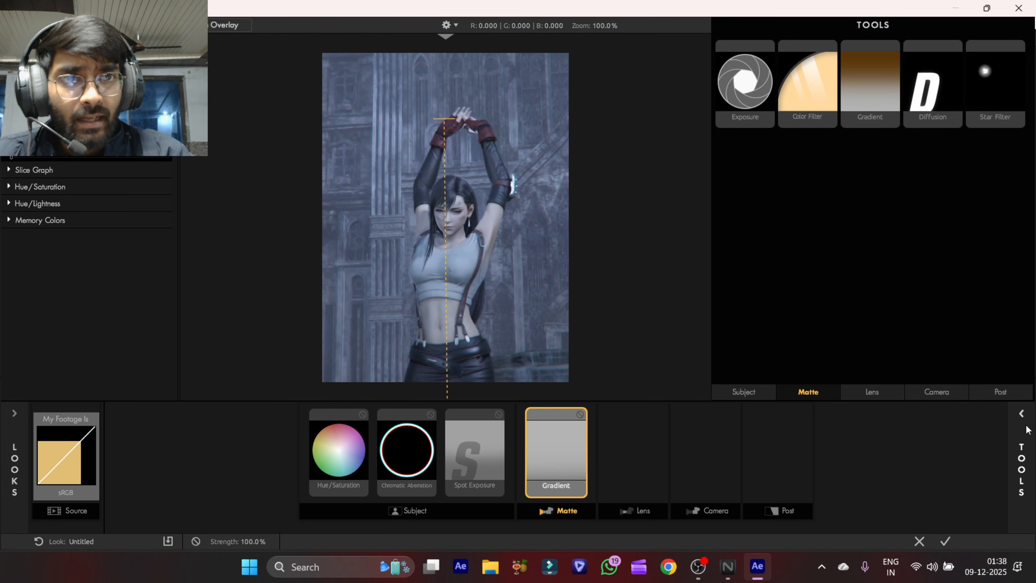
drag(932, 92, 584, 497)
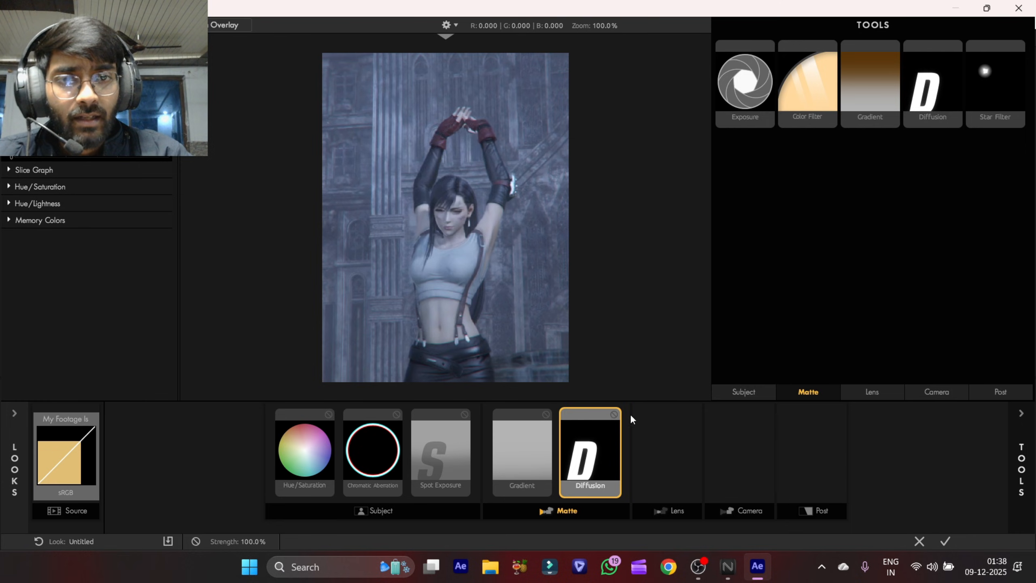
click(1008, 427)
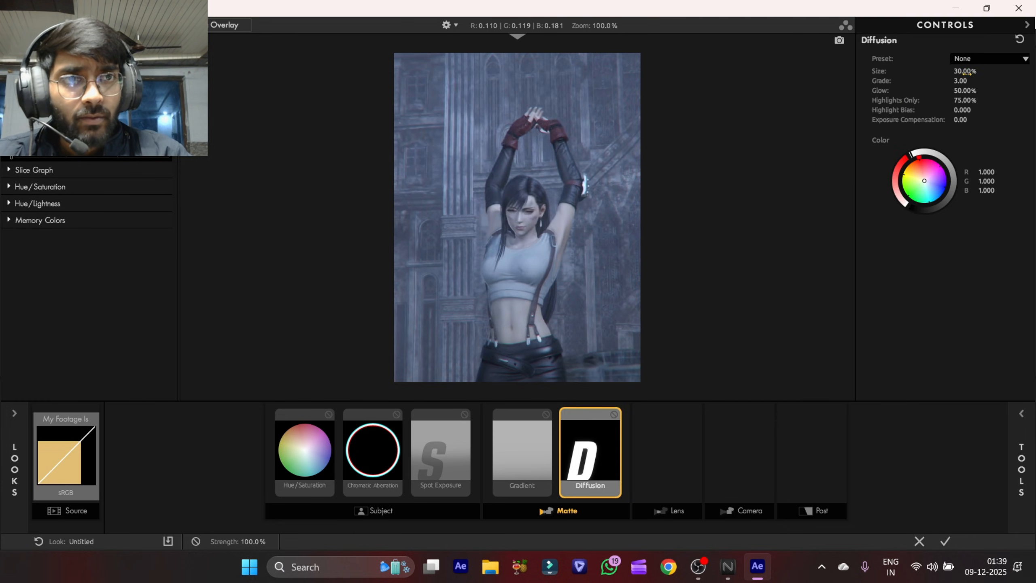
- Set the Diffusion Size to 3.11%, Grade to 6.00, Glow to 57.90% and Highlights Only to 30.60%
mouse_move(966, 72)
mouse_down()
mouse_move(933, 73)
mouse_move(949, 72)
mouse_up()
drag(961, 81, 968, 81)
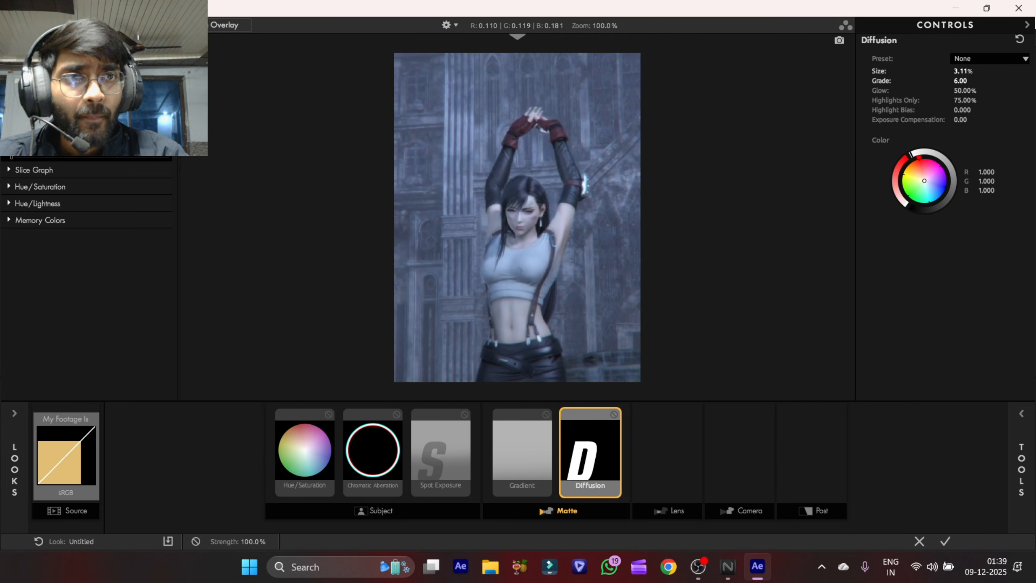
drag(964, 94, 938, 104)
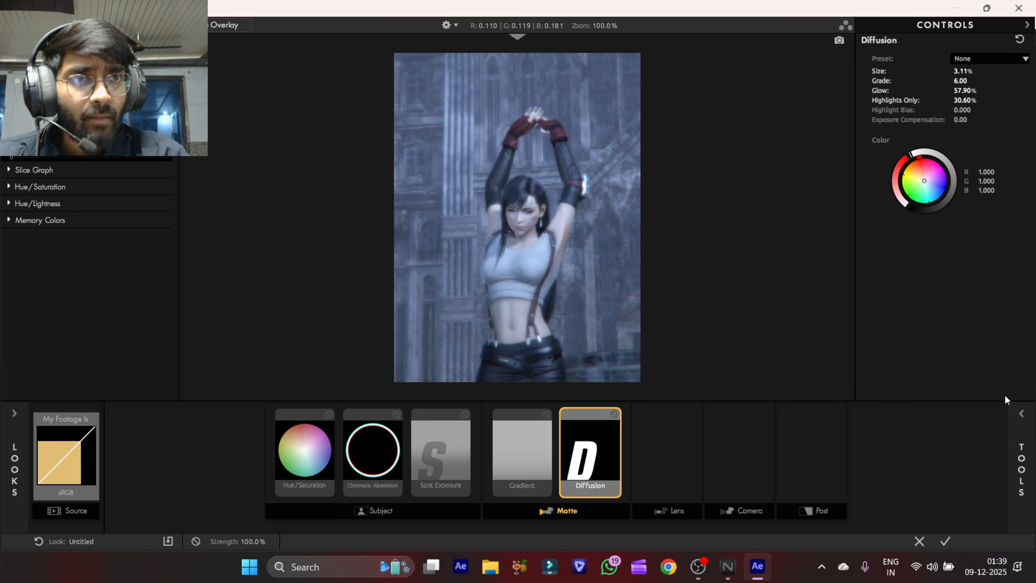
- Add an Edge Softness tool to the Lens stage and show its controls
click(663, 469)
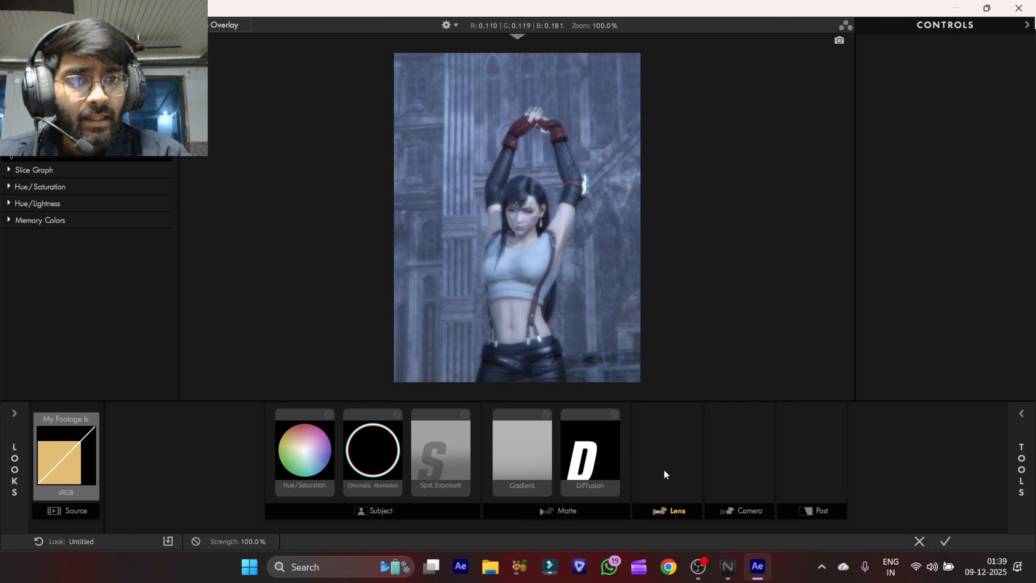
click(1028, 441)
drag(995, 82, 1025, 182)
double_click(996, 72)
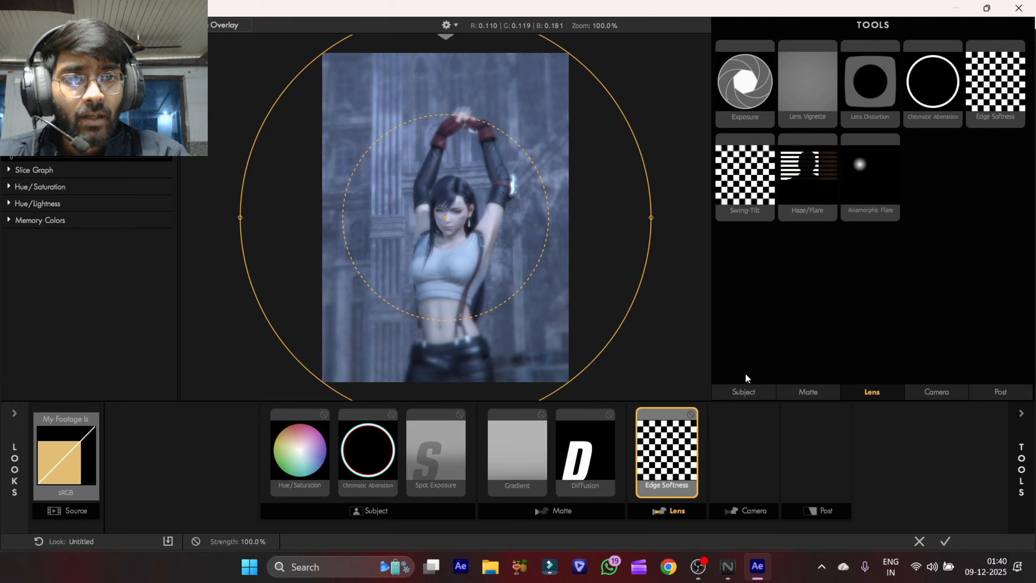
click(1020, 457)
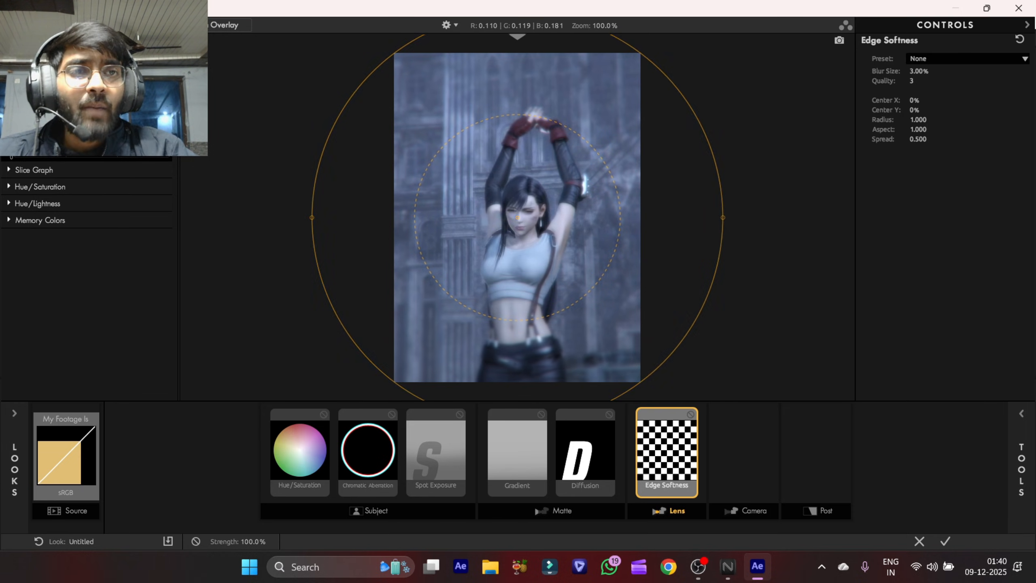
- Set the Edge Softness Quality to 5 and its Spread to 0.405
mouse_move(914, 81)
mouse_down()
mouse_move(893, 81)
mouse_move(906, 82)
mouse_up()
drag(919, 139, 878, 139)
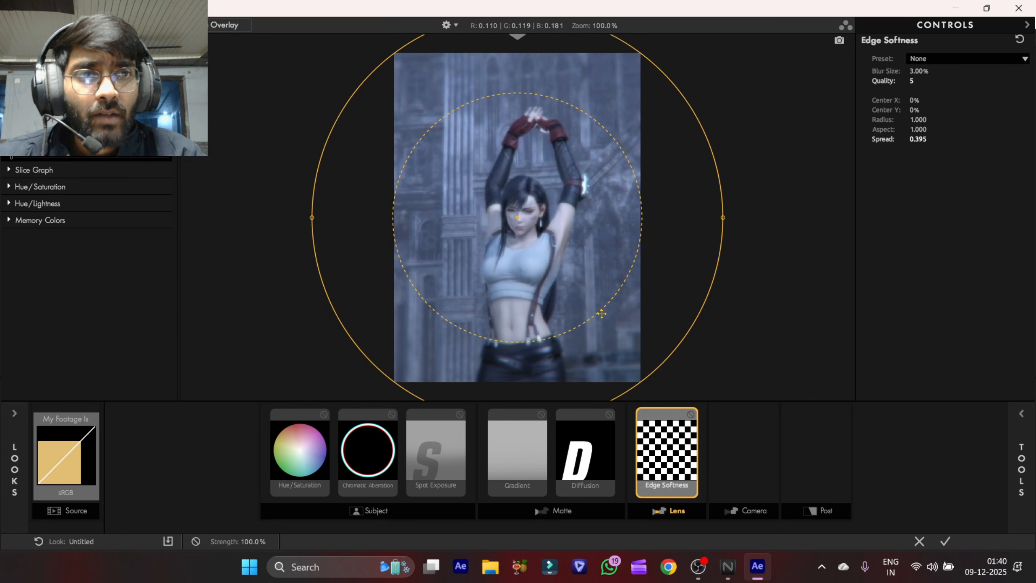
drag(602, 315, 599, 313)
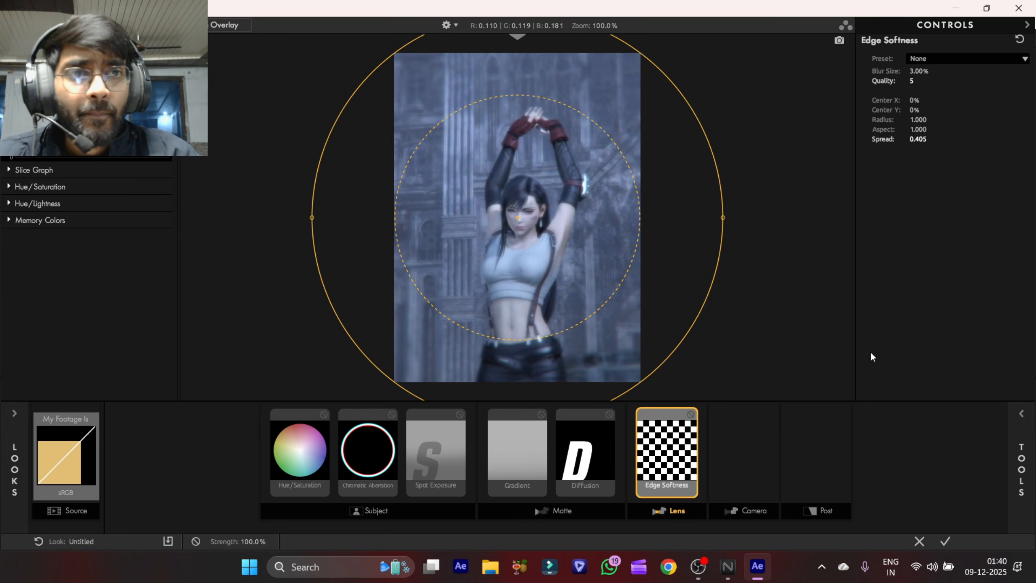
- Add a Warm/Cool tool to the Camera stage and set its Warm/Cool value to -0.150
click(744, 457)
click(1023, 458)
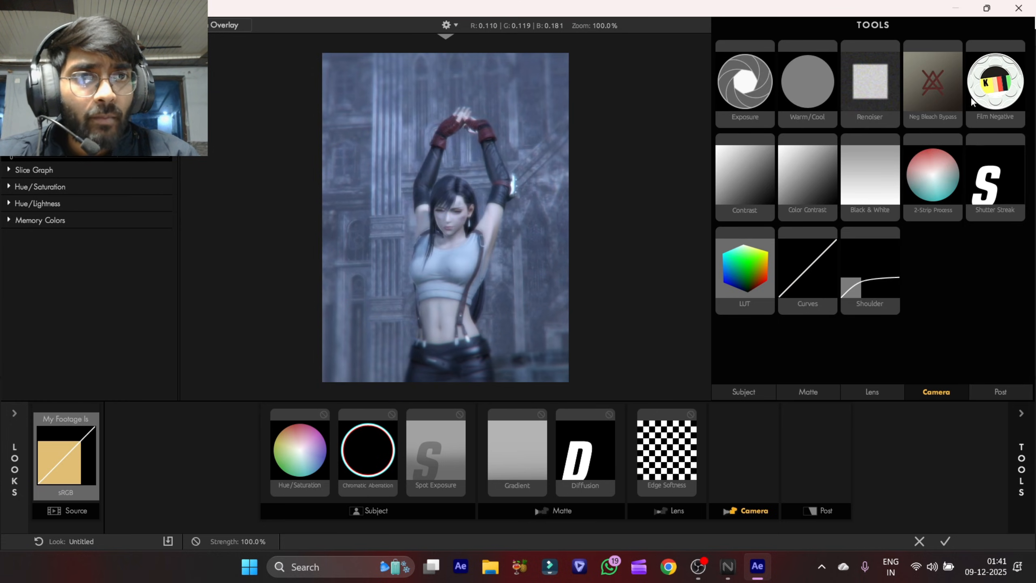
drag(807, 81, 739, 486)
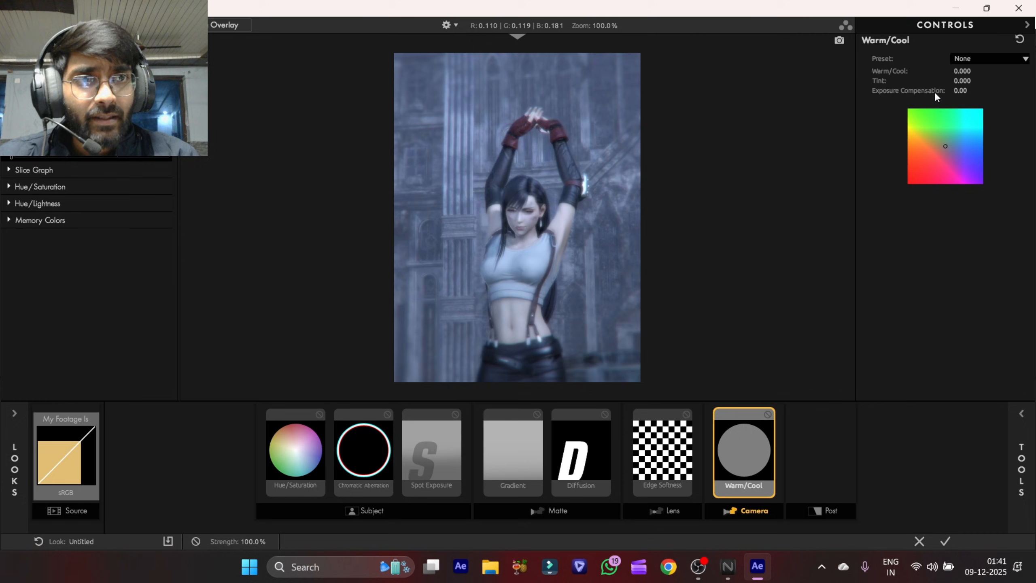
drag(958, 71, 945, 71)
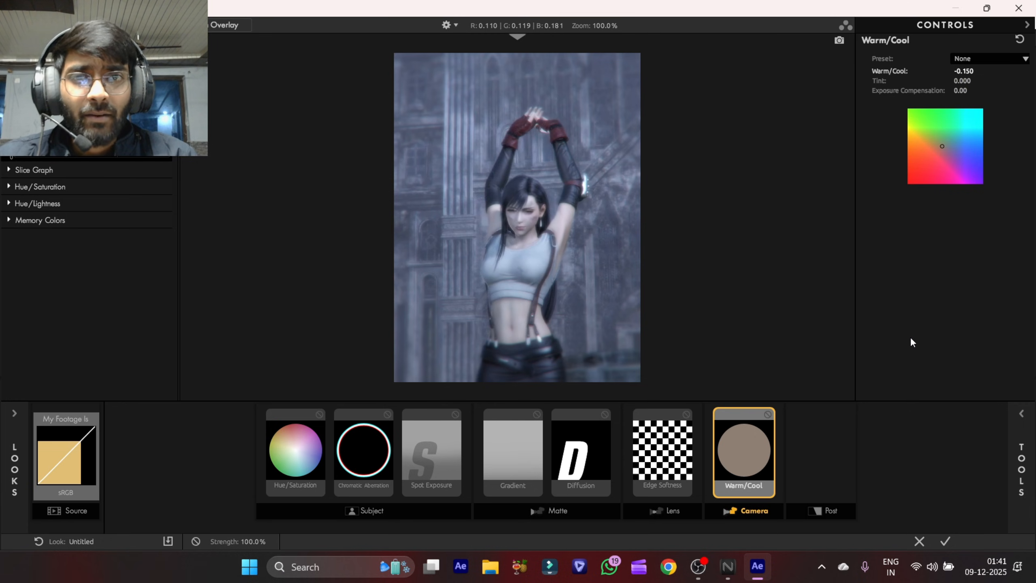
- Add a Film Print tool to the Post stage of the look
click(839, 429)
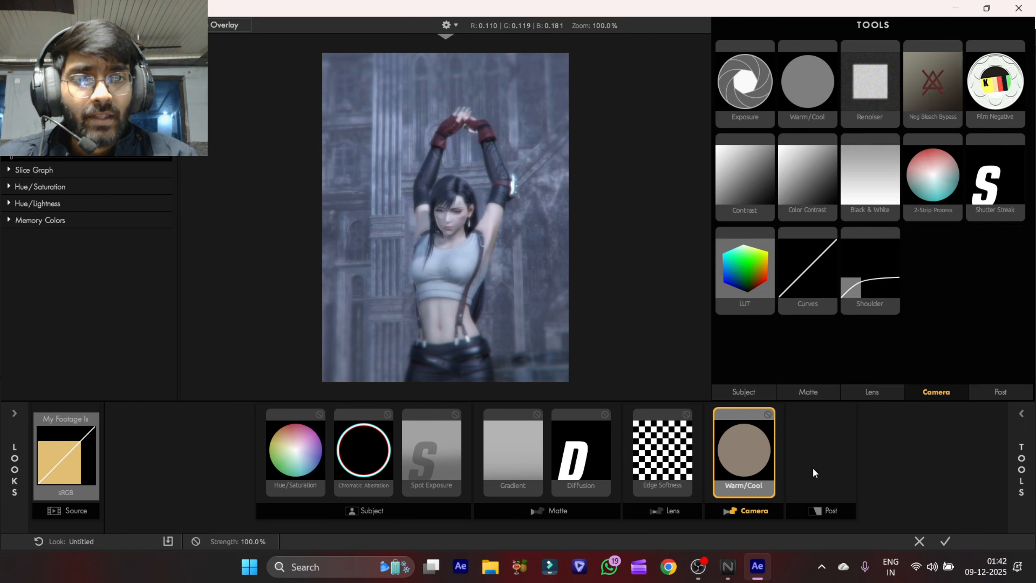
scroll(958, 247, down, 1)
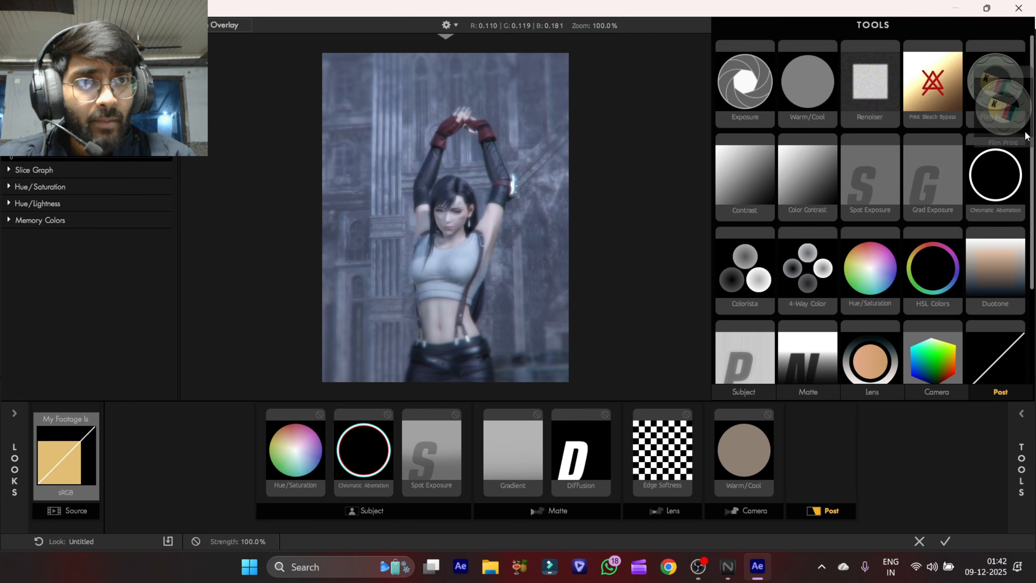
drag(994, 90, 820, 455)
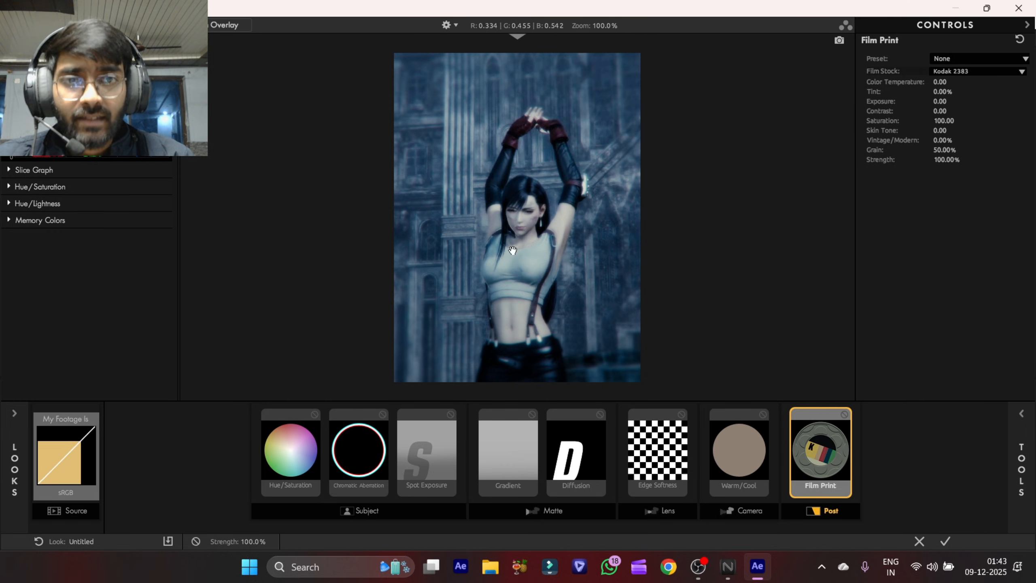
- Lower the Film Print tool's Saturation and reduce its Strength to 50.00%
drag(944, 123, 937, 124)
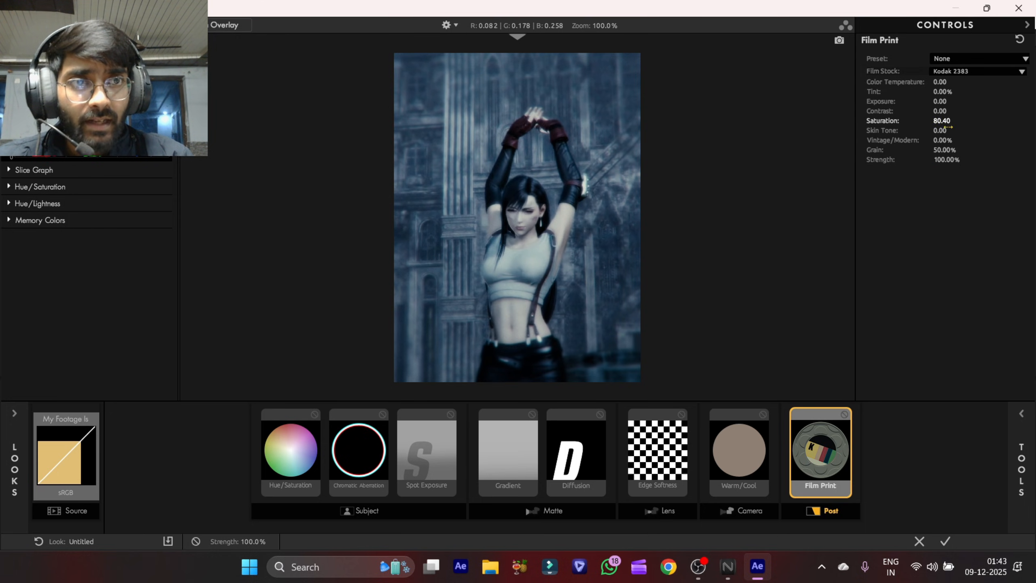
drag(950, 159, 938, 159)
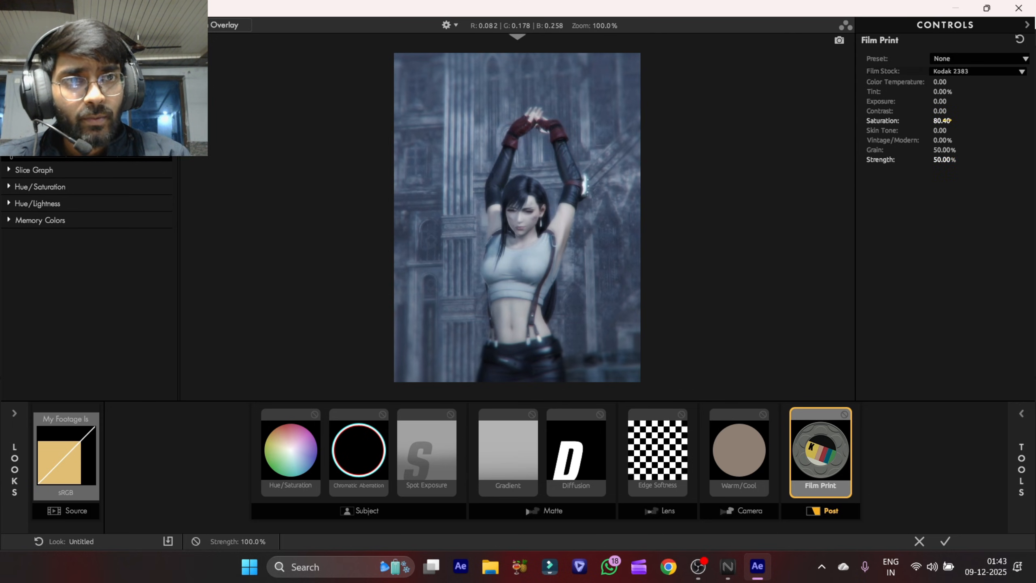
drag(948, 120, 943, 120)
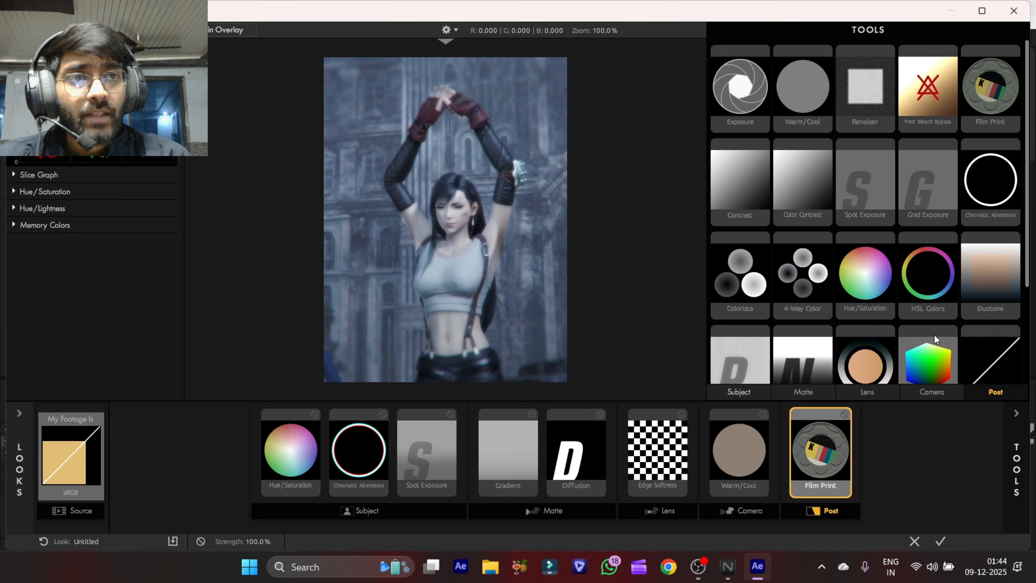
- Add an HSL Colors tool to the Post stage with orange at Hue +10.0% and Saturation -25.0%, and apply the finished look
drag(927, 284, 857, 473)
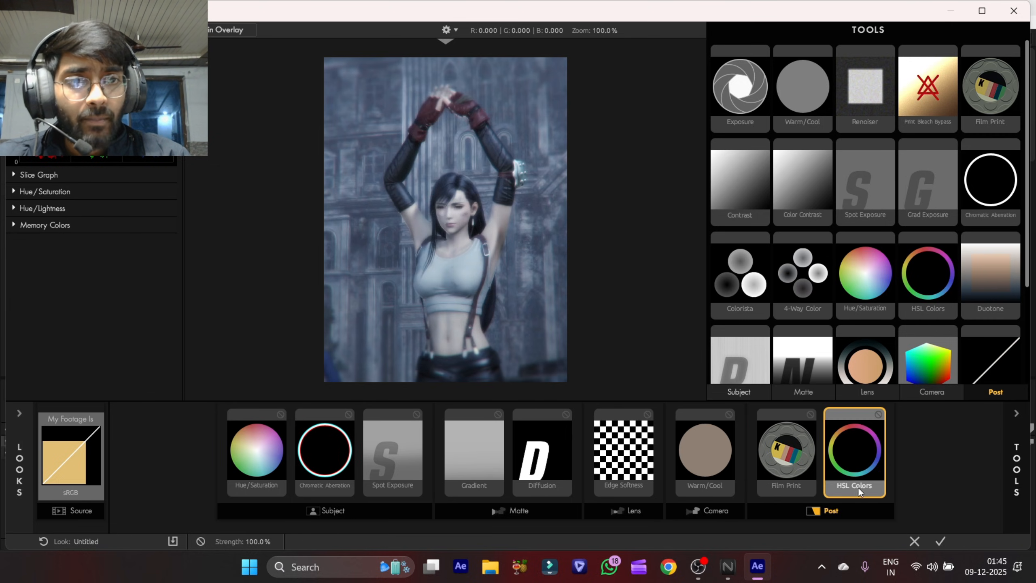
click(1006, 490)
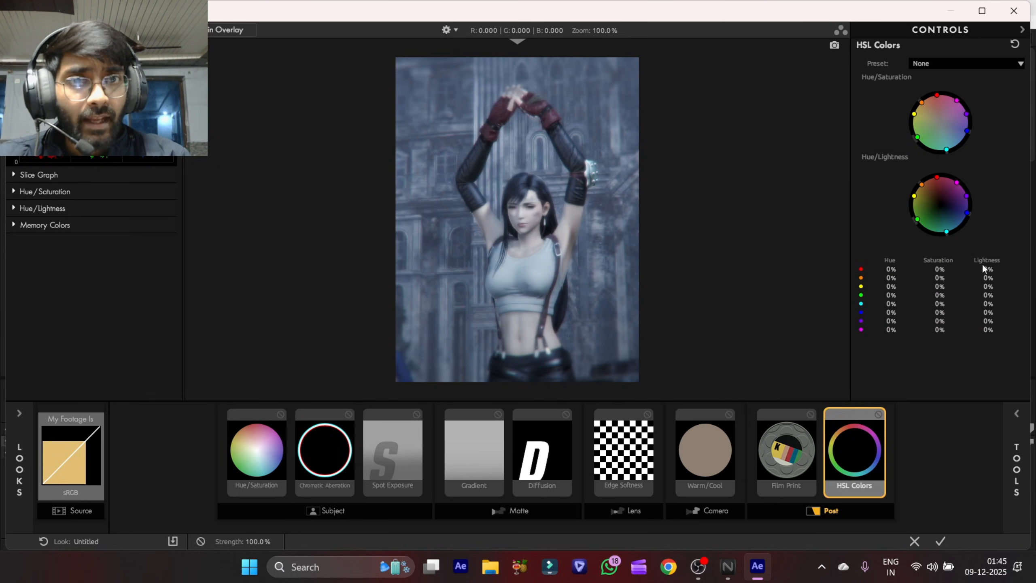
drag(921, 105, 925, 108)
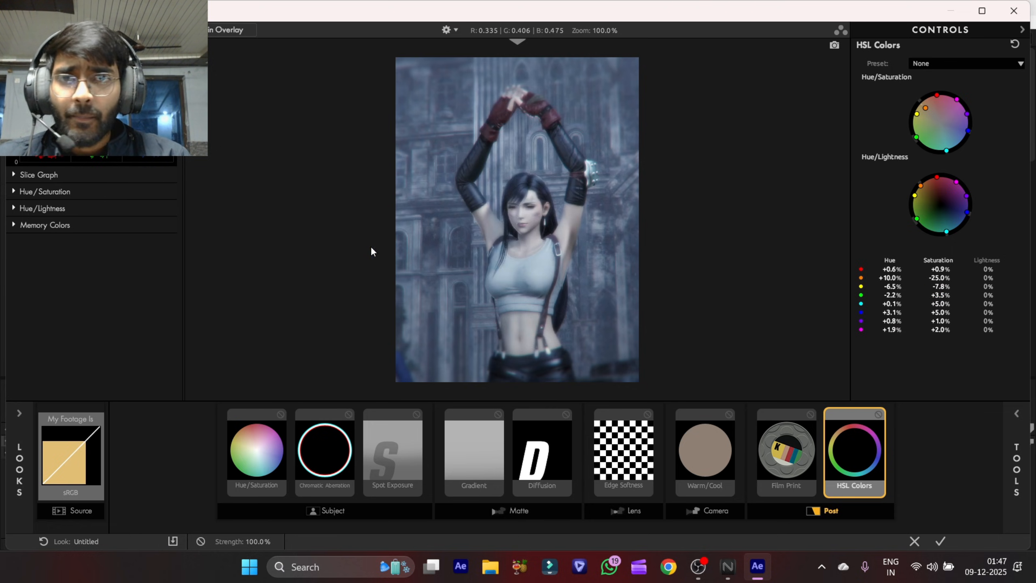
click(940, 541)
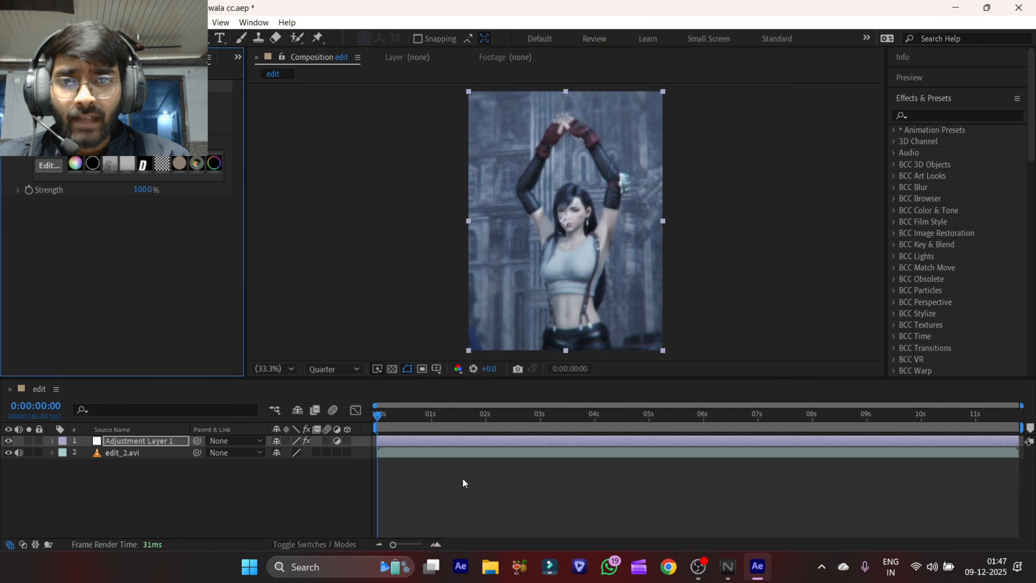
- Find the BCC Film Glow OBS effect and apply it to the adjustment layer below Looks
click(953, 114)
text(bcc)
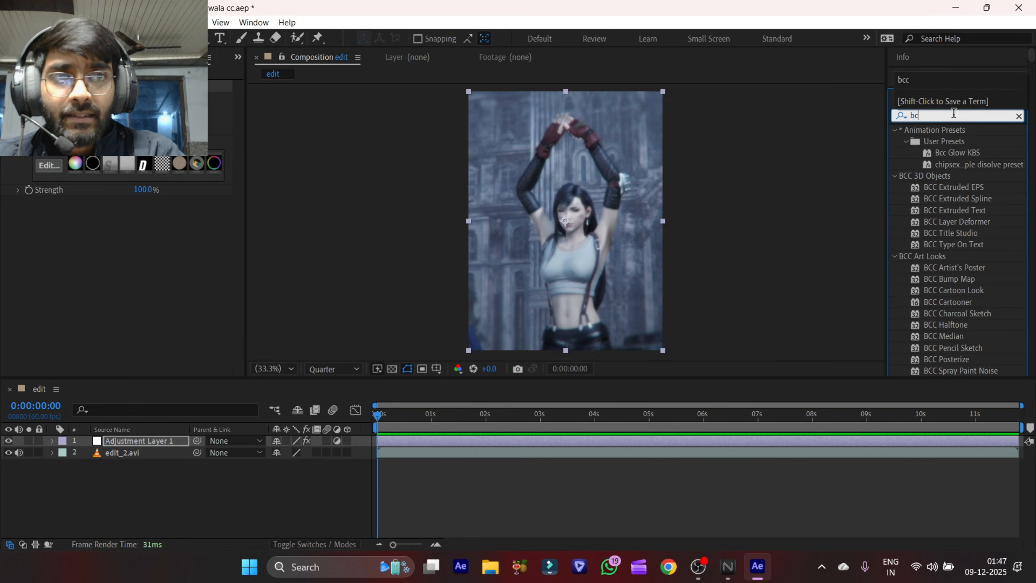
text( fil)
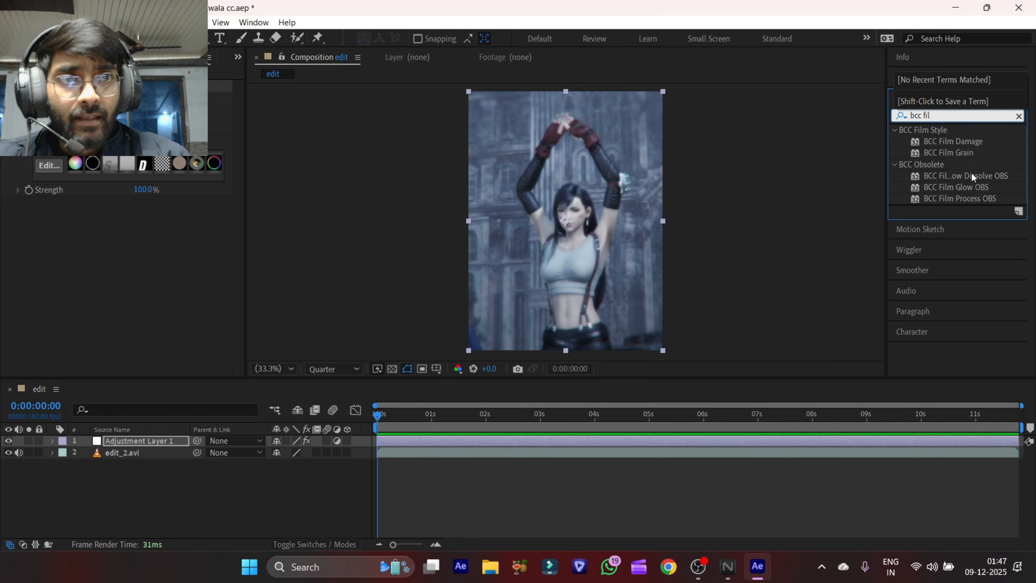
drag(979, 191, 91, 253)
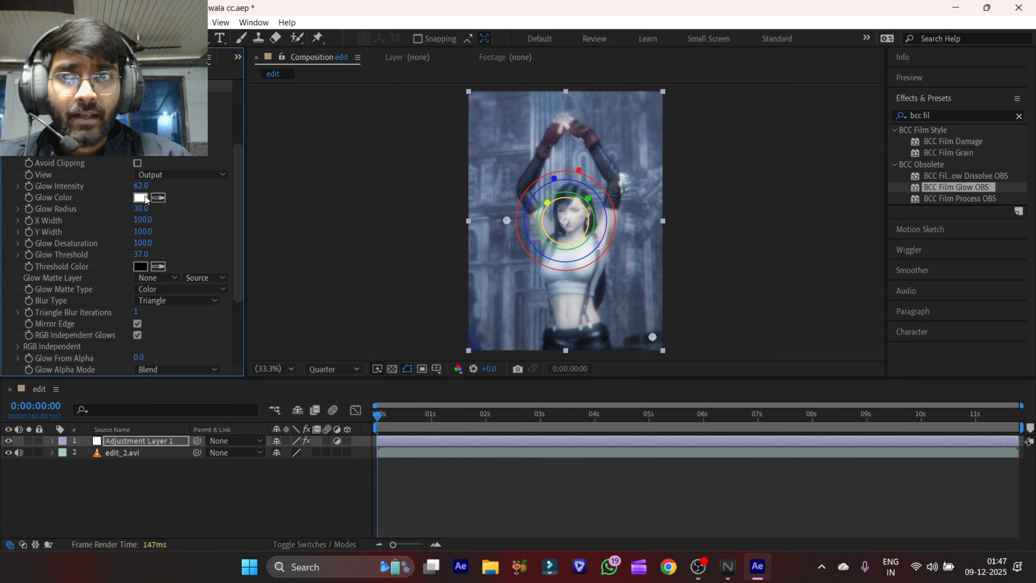
- Set the BCC Film Glow's Glow Intensity to 15 and its Glow Radius to 20
click(143, 186)
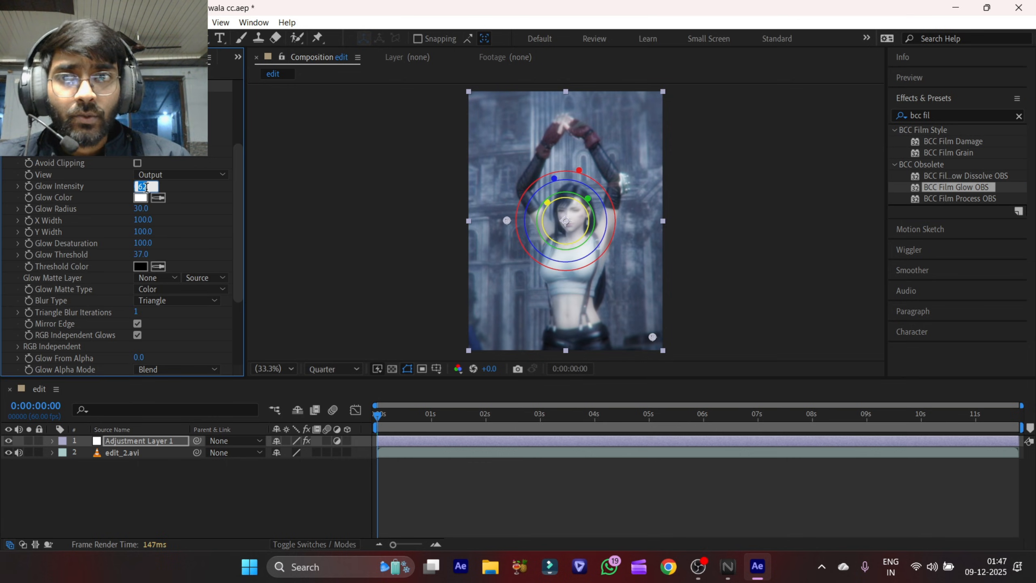
text(15)
key(Return)
click(145, 207)
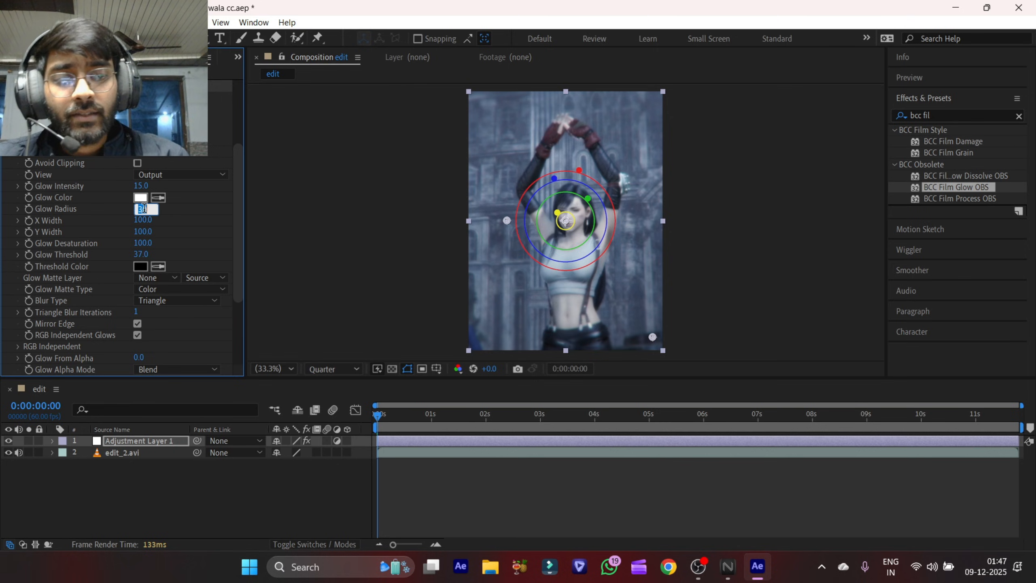
text(15)
key(Return)
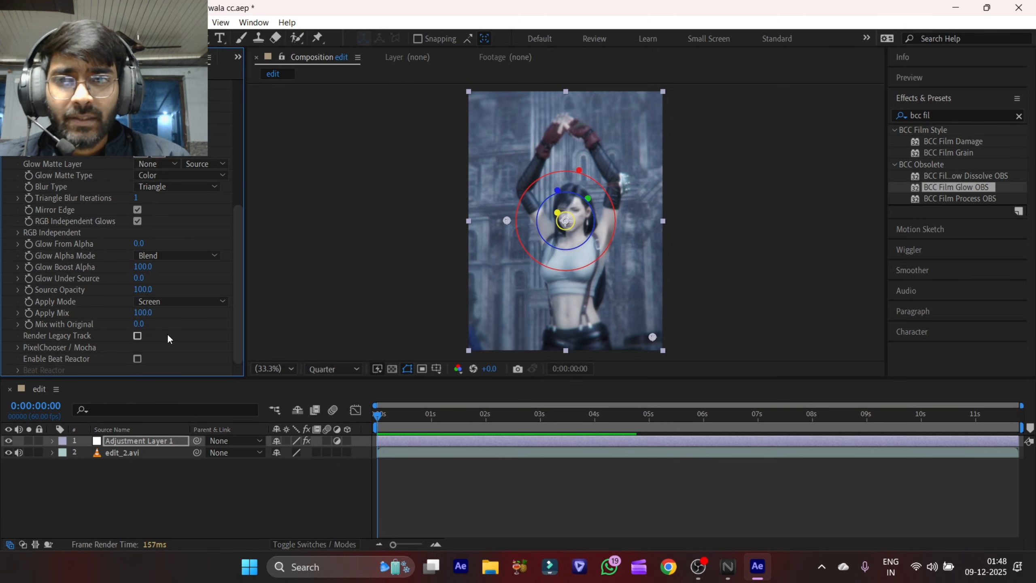
- Find the Sapphire S_FilmDamage effect and apply it to the adjustment layer
double_click(952, 116)
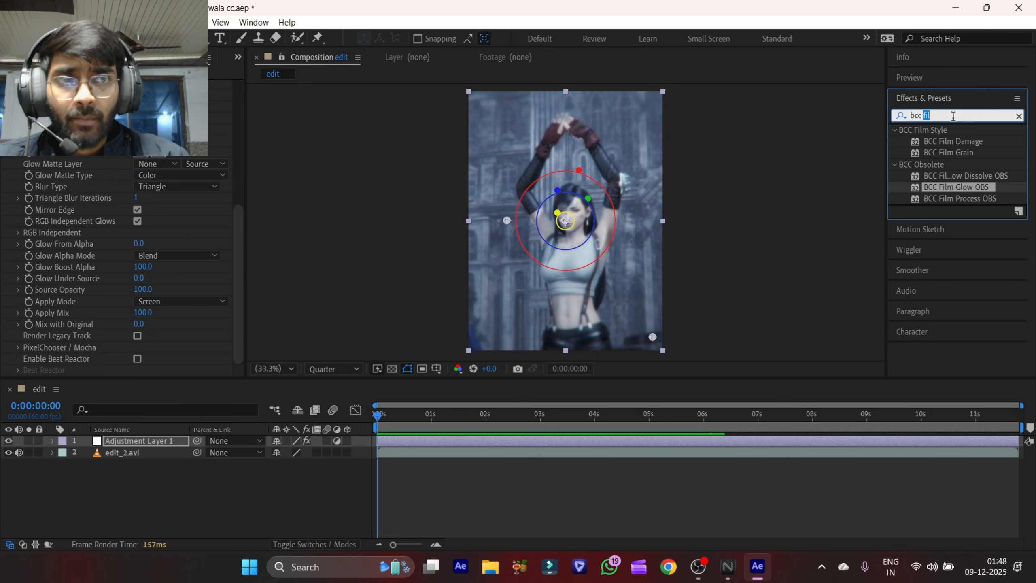
key(BackSpace)
key(BackSpace)
key(BackSpace)
key(BackSpace)
key(BackSpace)
text(flim)
key(BackSpace)
key(BackSpace)
key(BackSpace)
text(ilmda)
double_click(952, 141)
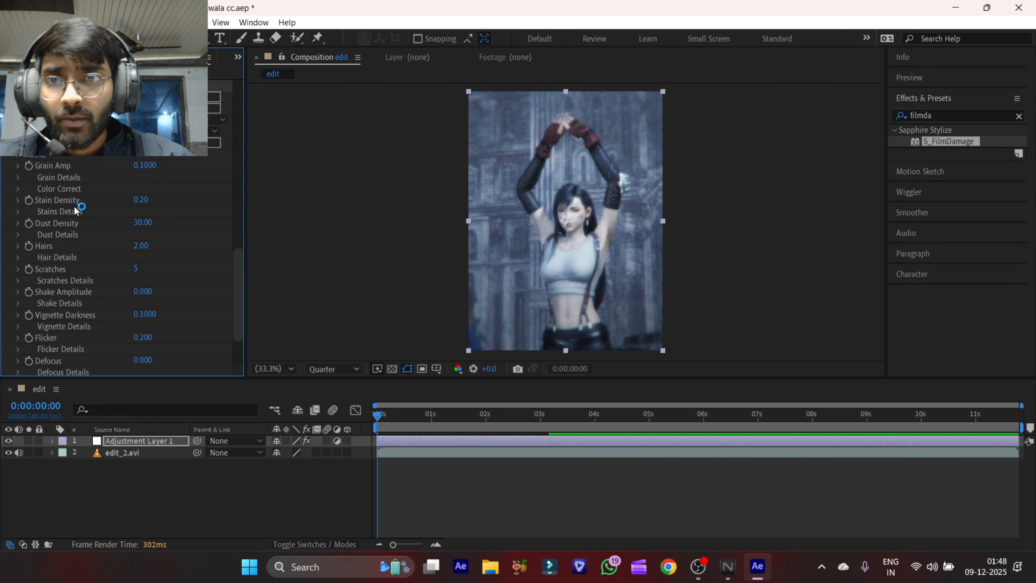
- Set the S_FilmDamage Grain Amp and Stain Density to 0
click(145, 164)
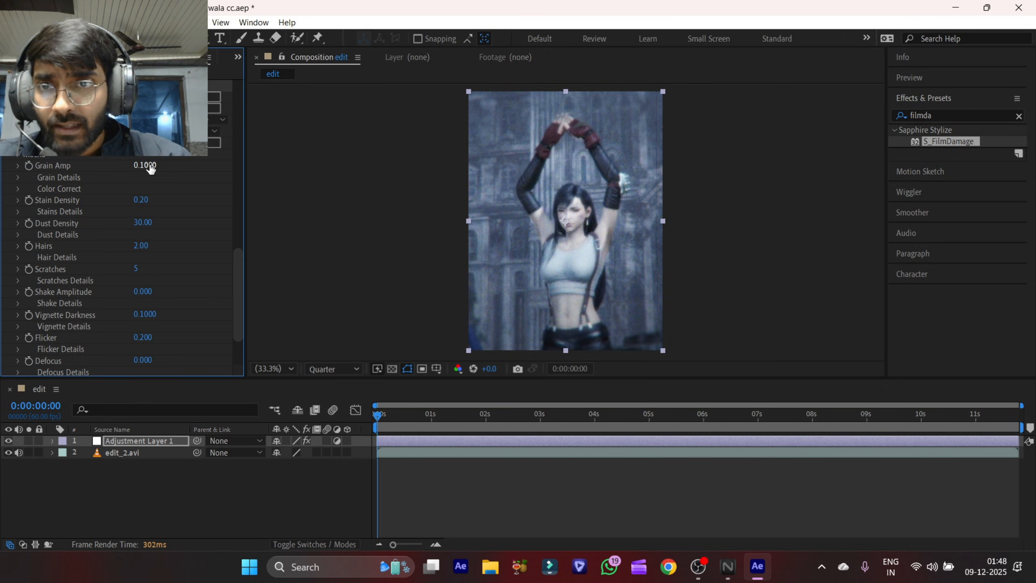
text(0)
key(Return)
click(139, 200)
text(0)
key(Return)
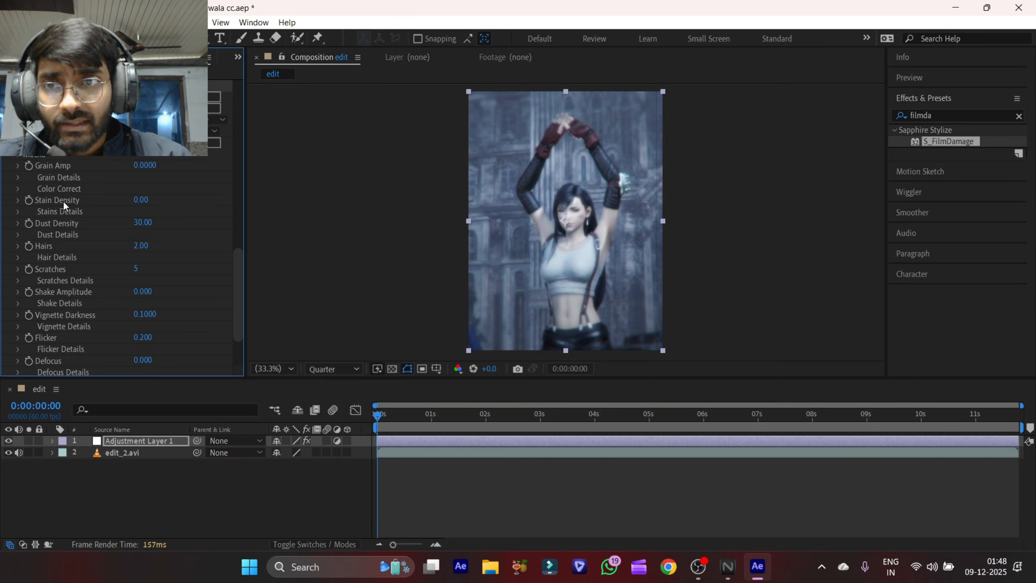
- Set the S_FilmDamage Dust Density to 2, Hairs to 1 and Scratches to 0
click(143, 224)
text(2)
key(Return)
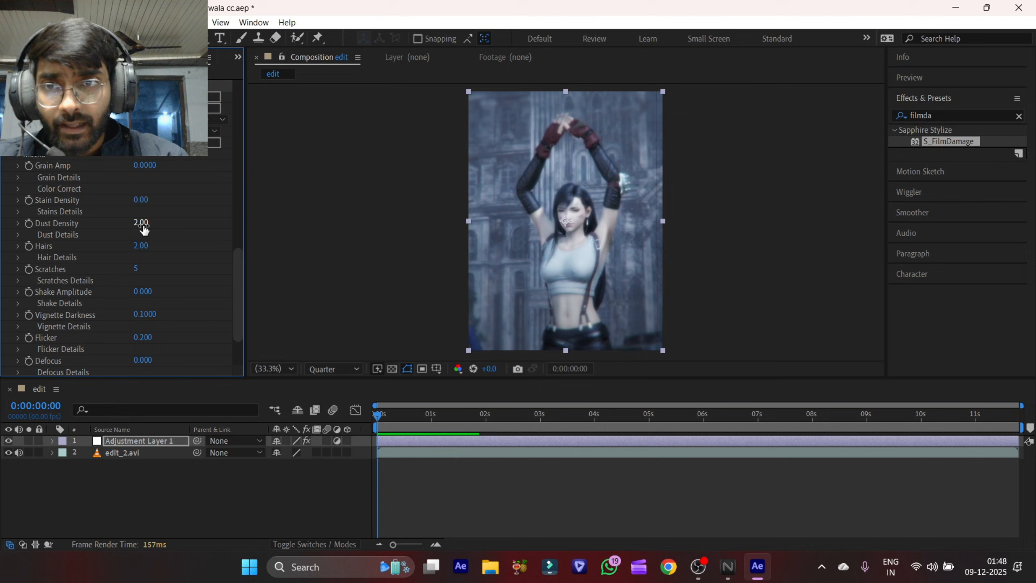
drag(142, 246, 112, 274)
click(139, 246)
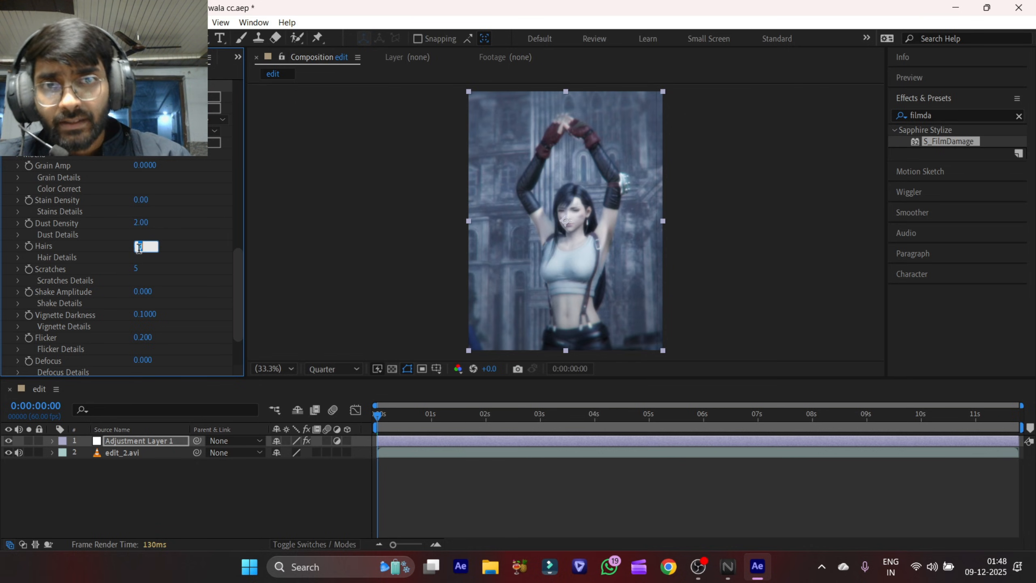
text(1)
key(Return)
drag(137, 269, 102, 277)
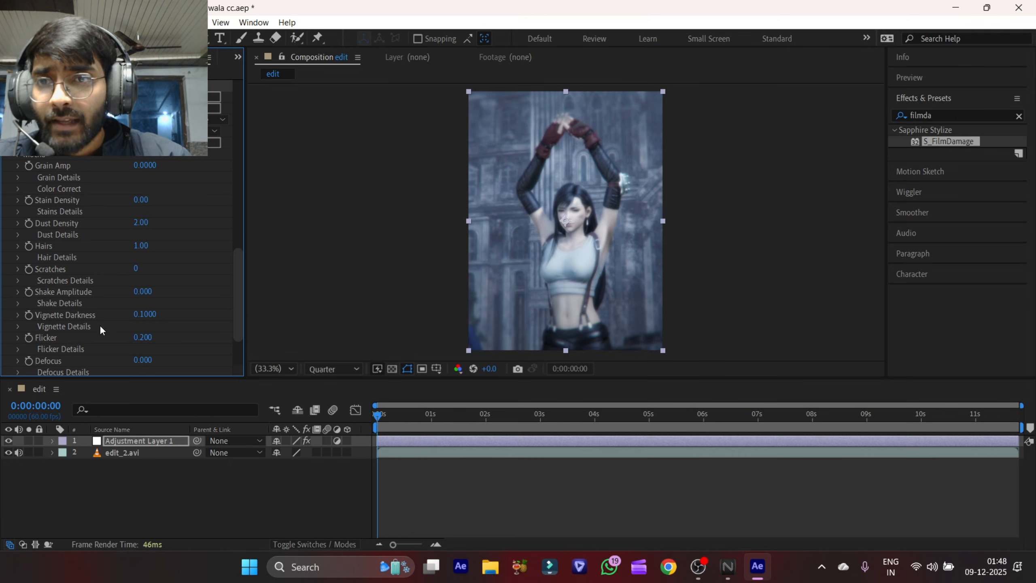
- Set the S_FilmDamage Vignette Darkness to 0.03 and Flicker to 0.40
mouse_move(142, 316)
mouse_down()
mouse_move(121, 317)
mouse_move(145, 319)
mouse_up()
scroll(157, 359, down, 3)
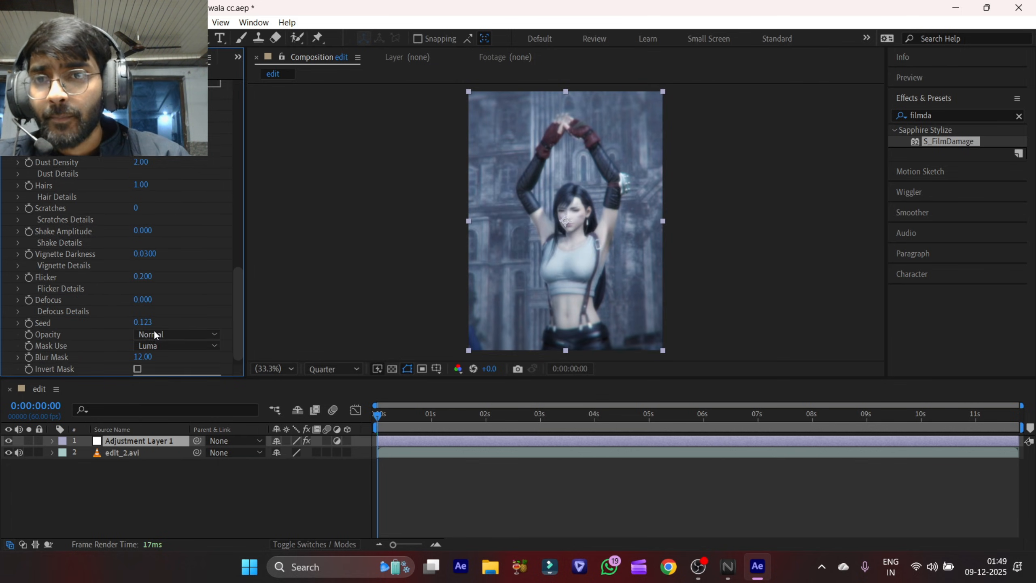
scroll(156, 334, down, 1)
click(141, 268)
text(12)
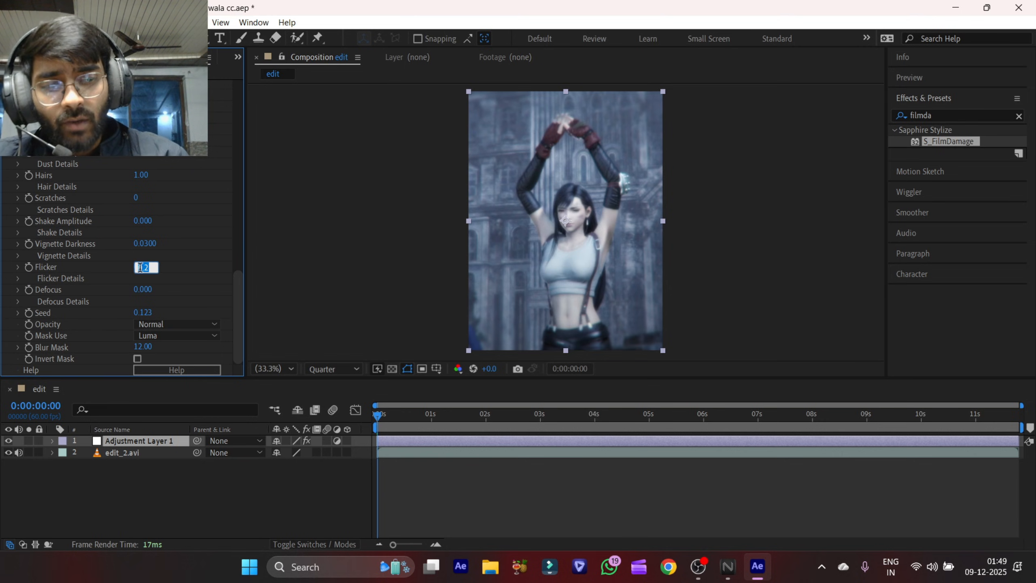
text(0.)
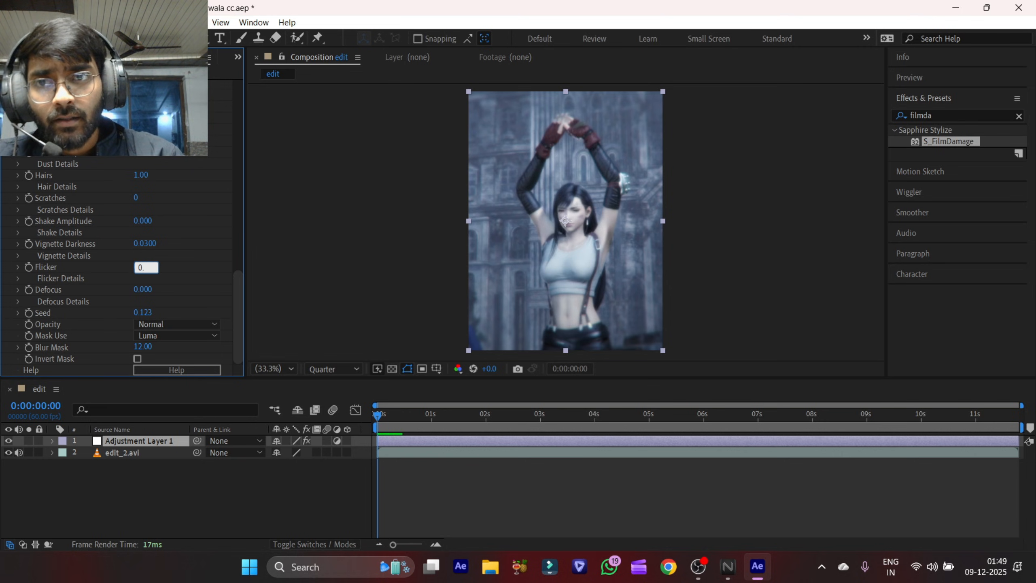
text(40)
key(Return)
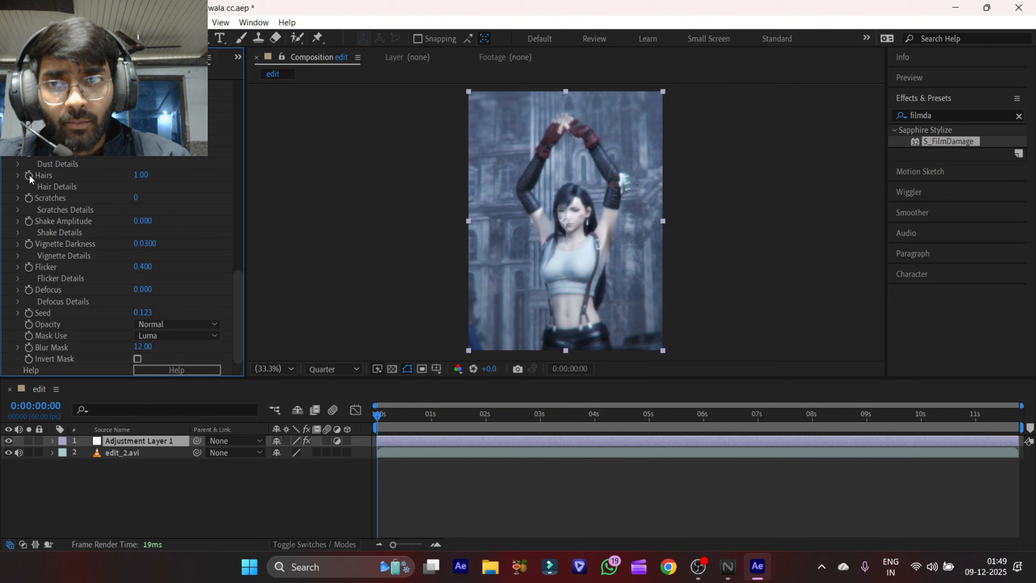
- Apply the Hue/Saturation effect to the adjustment layer and set its Master Saturation to -14
click(973, 114)
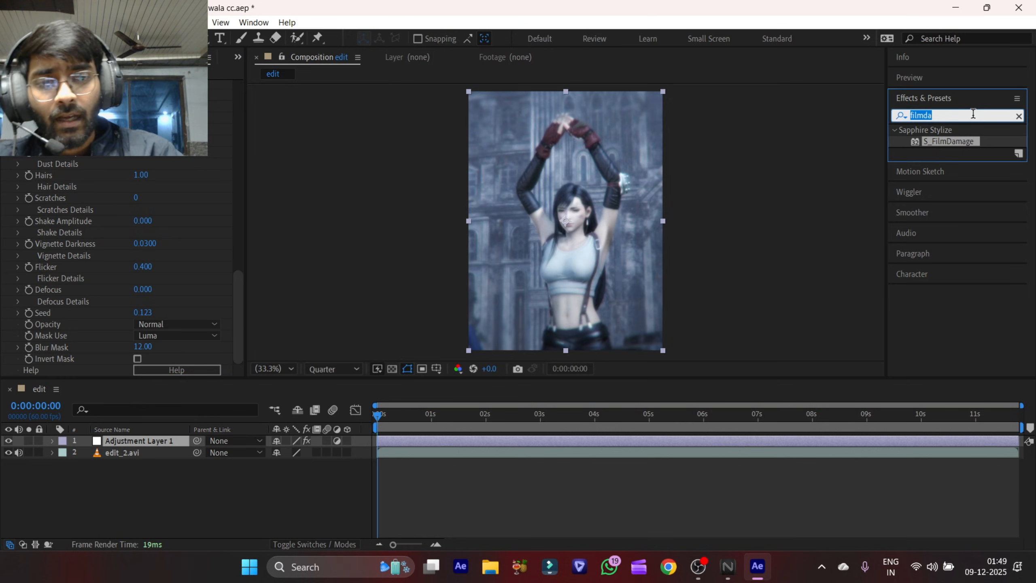
key(BackSpace)
text(hue)
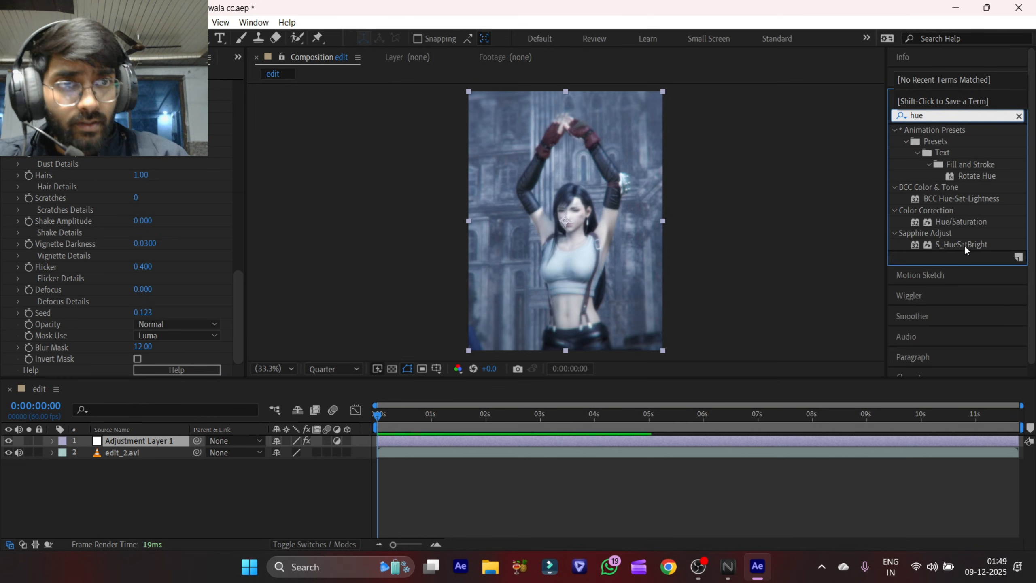
click(961, 224)
double_click(961, 224)
mouse_move(128, 294)
mouse_down()
mouse_move(138, 298)
mouse_move(95, 297)
mouse_move(117, 301)
mouse_up()
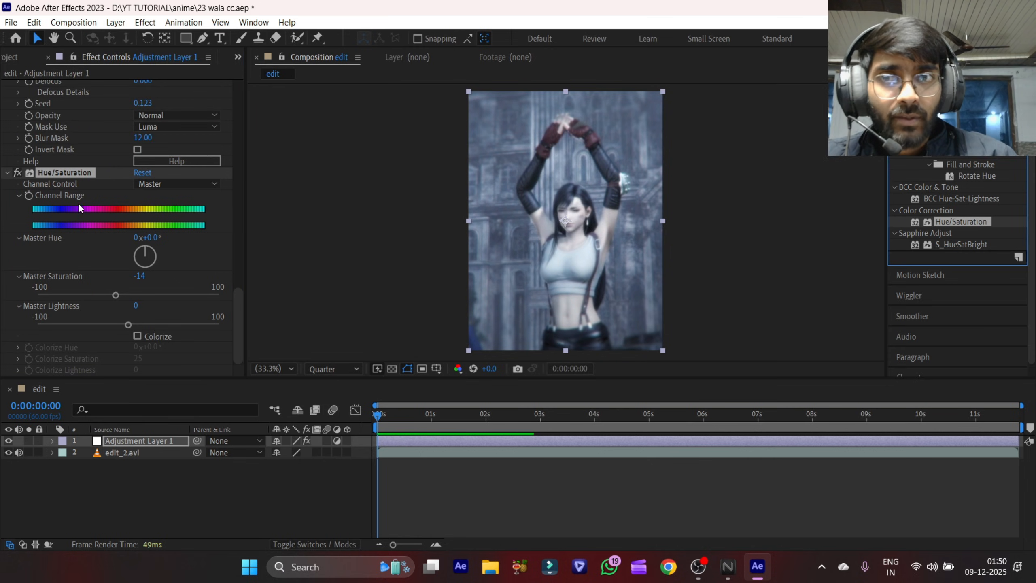
- Review the adjustment layer's effect stack, examining the BCC Film Glow OBS settings
scroll(86, 200, up, 8)
scroll(88, 200, up, 10)
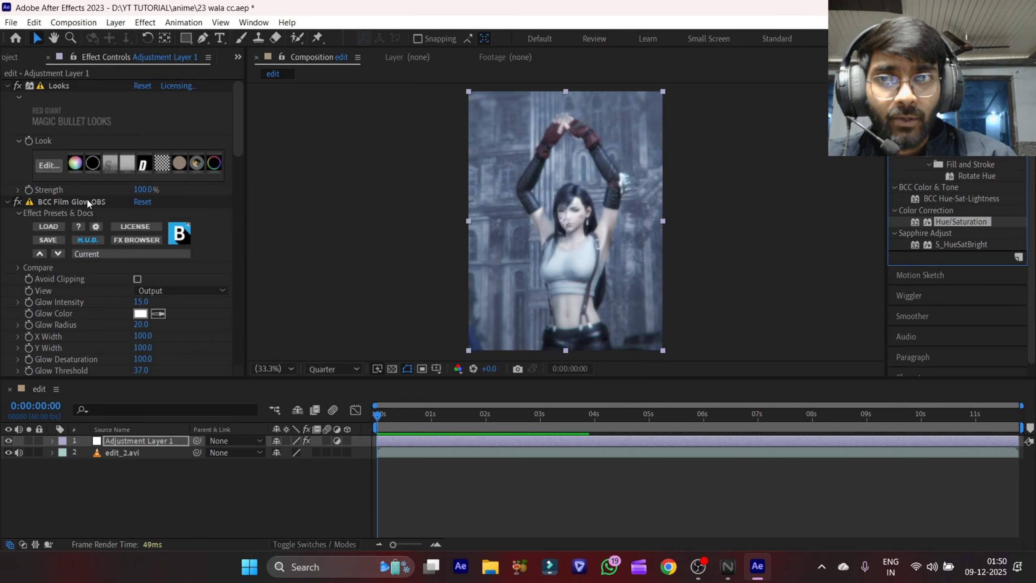
scroll(87, 198, down, 5)
scroll(86, 198, up, 5)
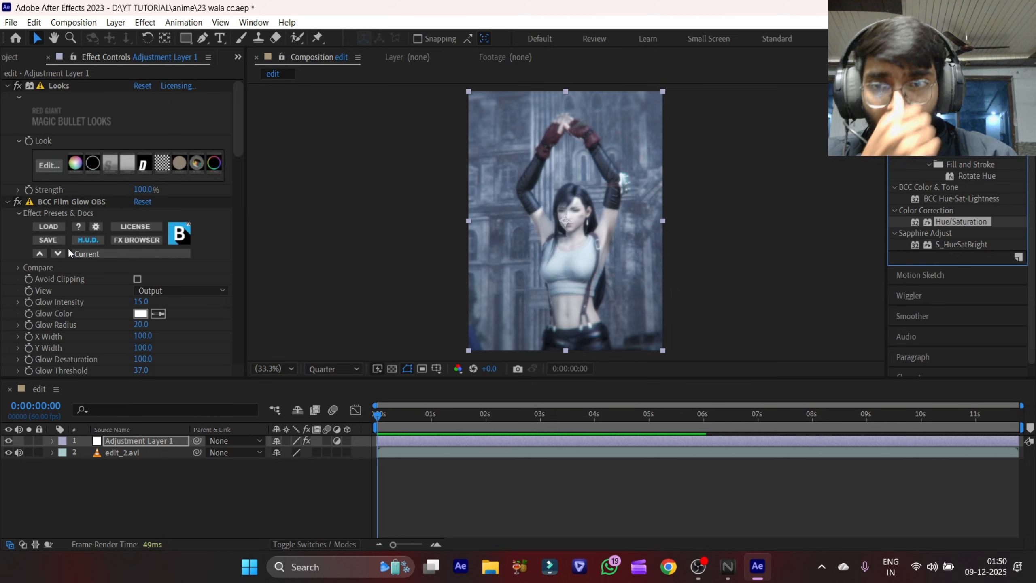
scroll(68, 247, down, 3)
scroll(68, 247, down, 2)
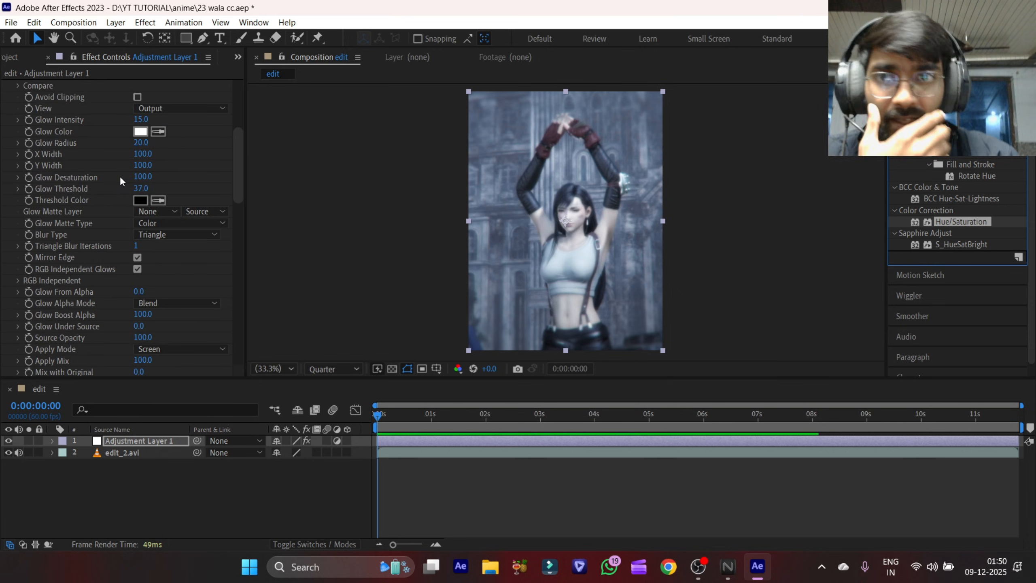
scroll(70, 210, up, 2)
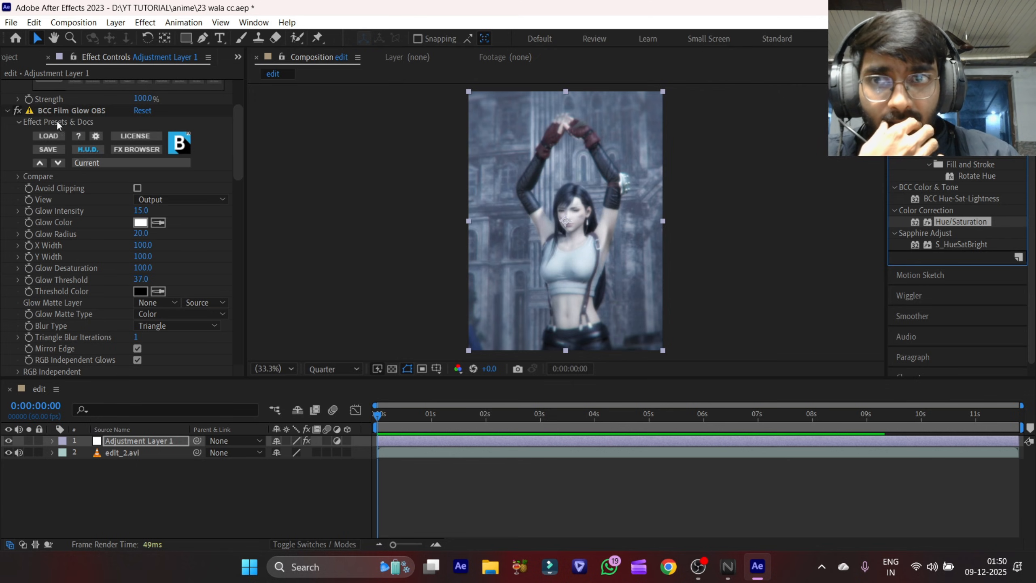
click(59, 111)
scroll(105, 221, down, 1)
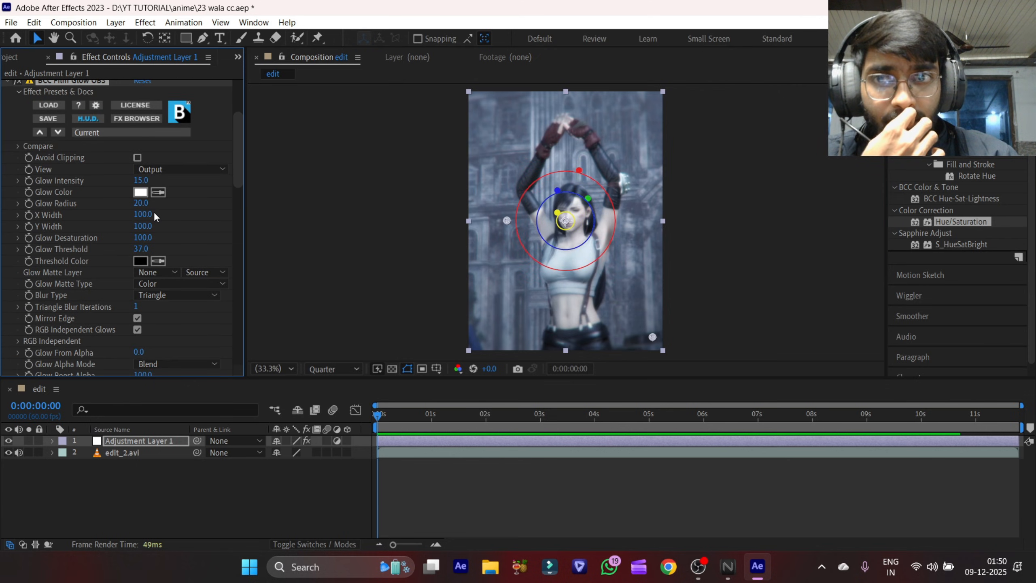
- Review the rest of the adjustment layer's effect settings, from the lower BCC Film Glow OBS parameters through S_FilmDamage to Hue/Saturation
scroll(138, 250, down, 1)
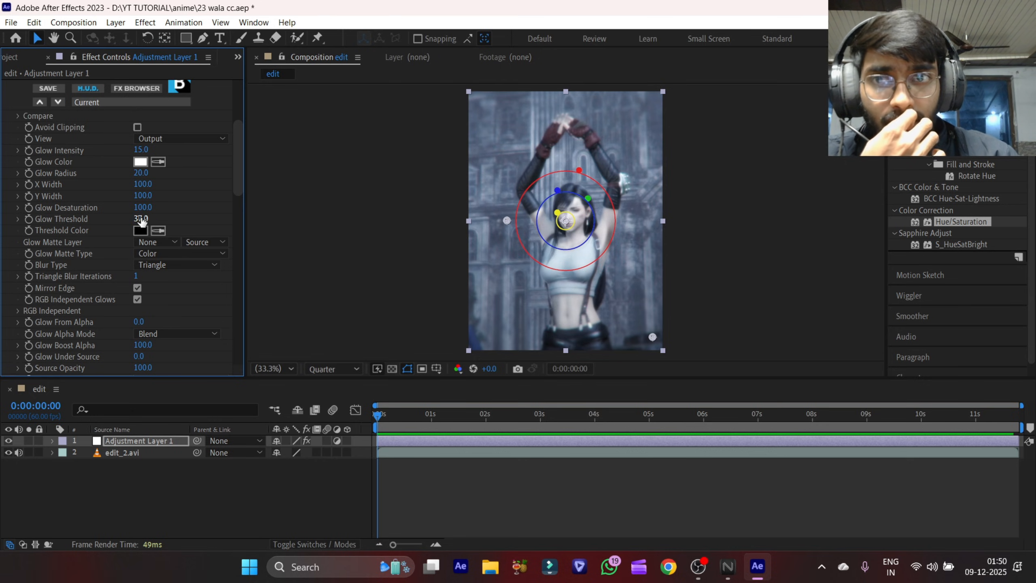
scroll(139, 245, down, 7)
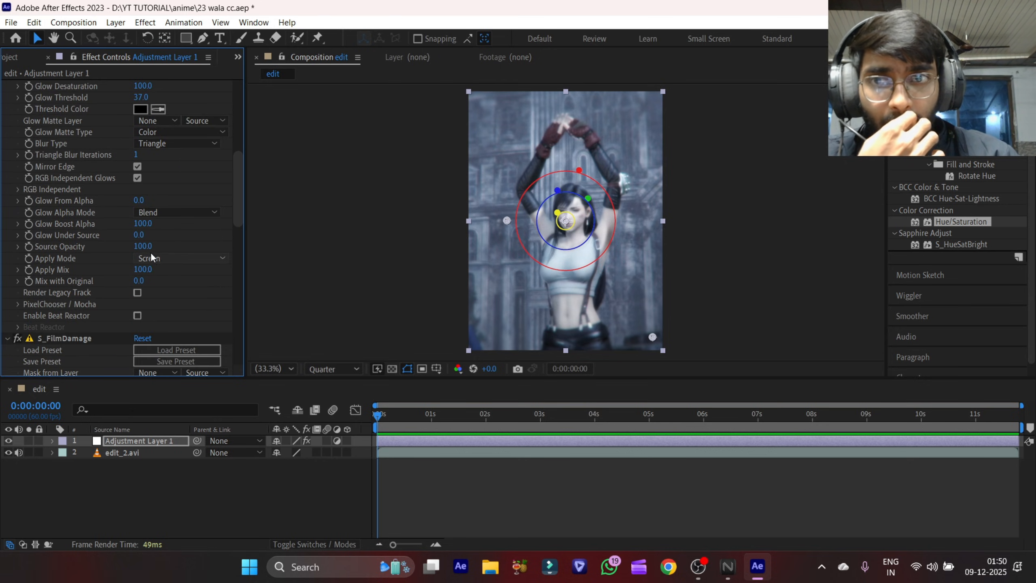
scroll(141, 277, down, 3)
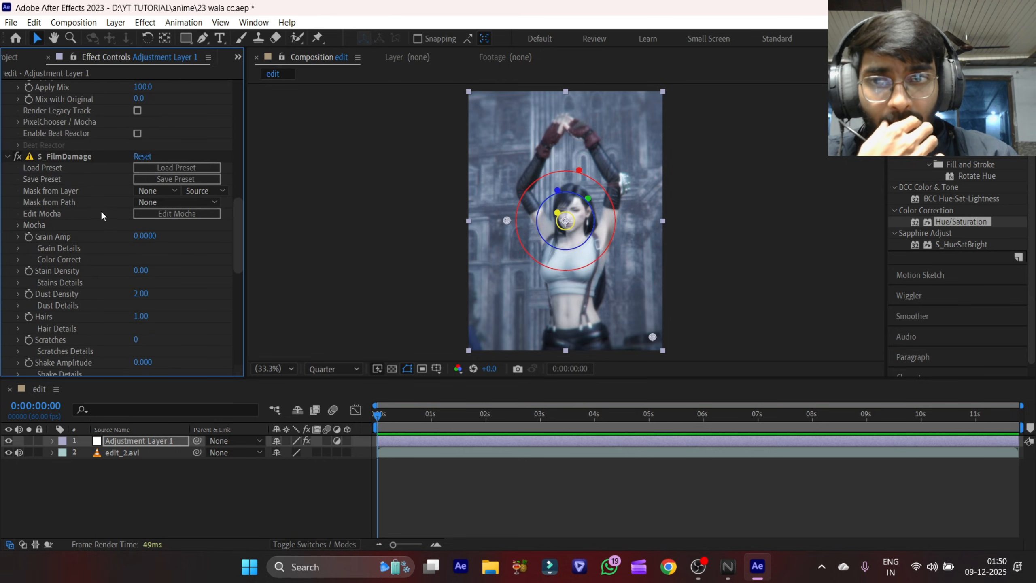
scroll(122, 222, down, 2)
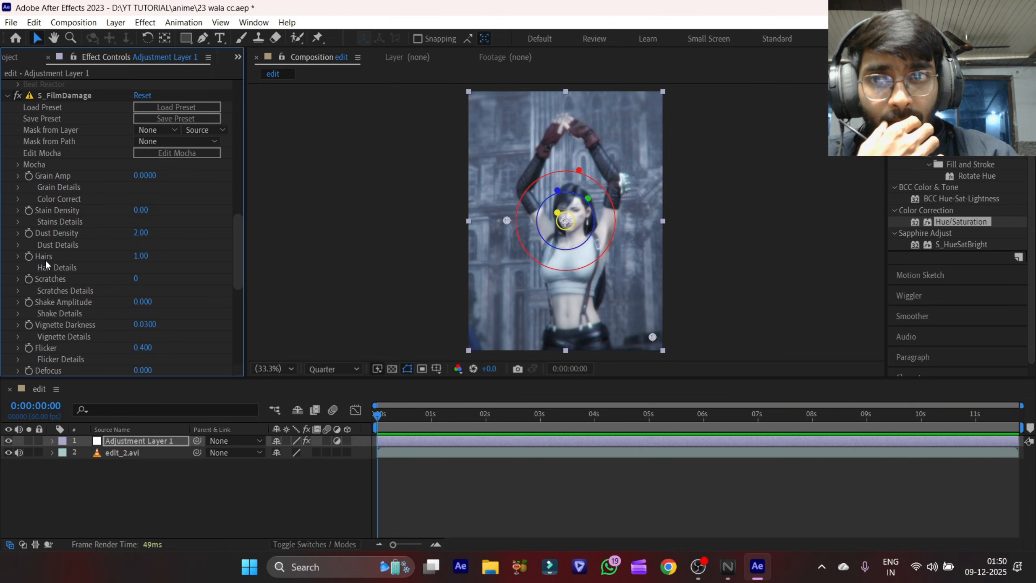
scroll(131, 254, down, 2)
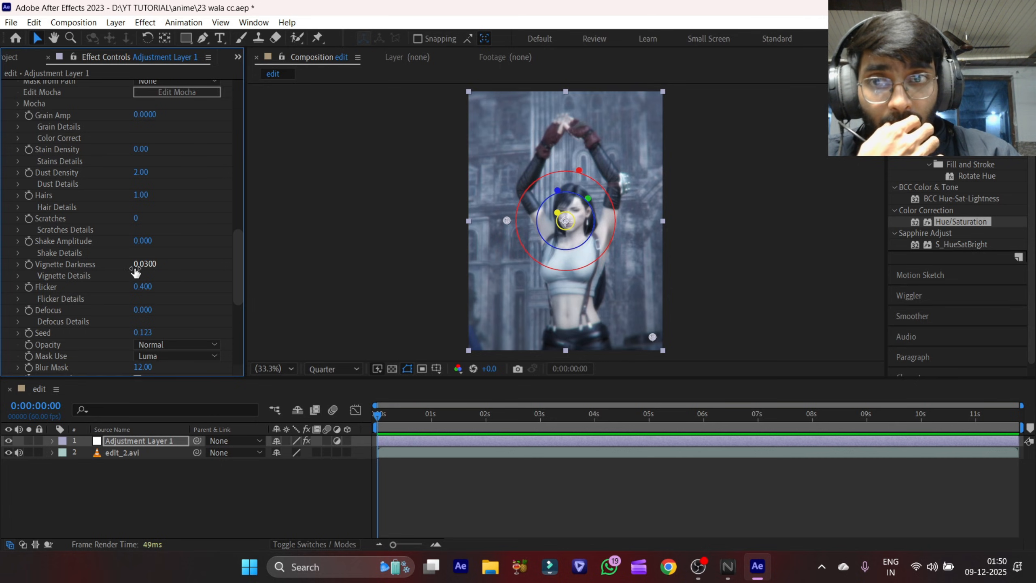
scroll(122, 292, down, 1)
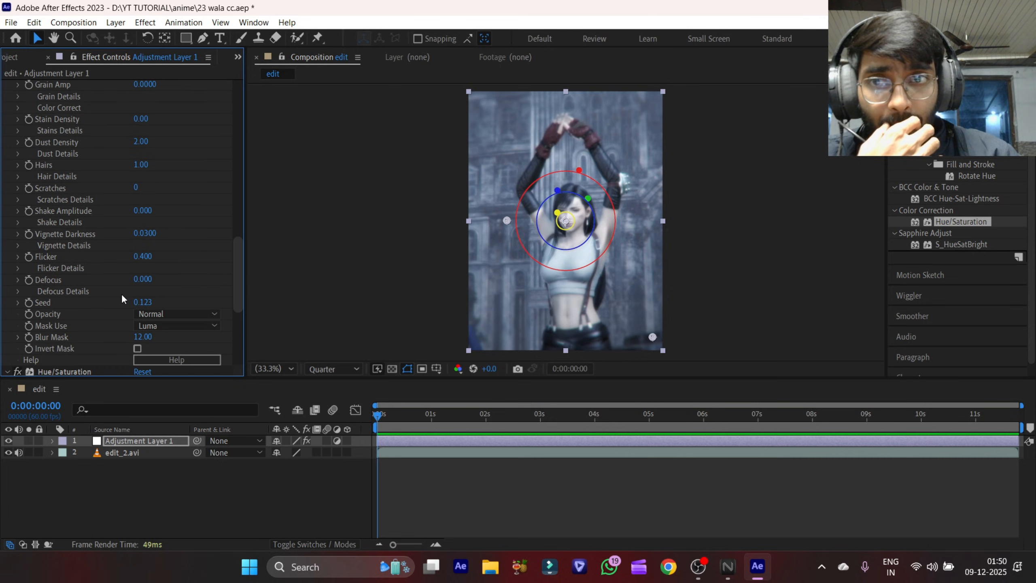
scroll(121, 293, down, 1)
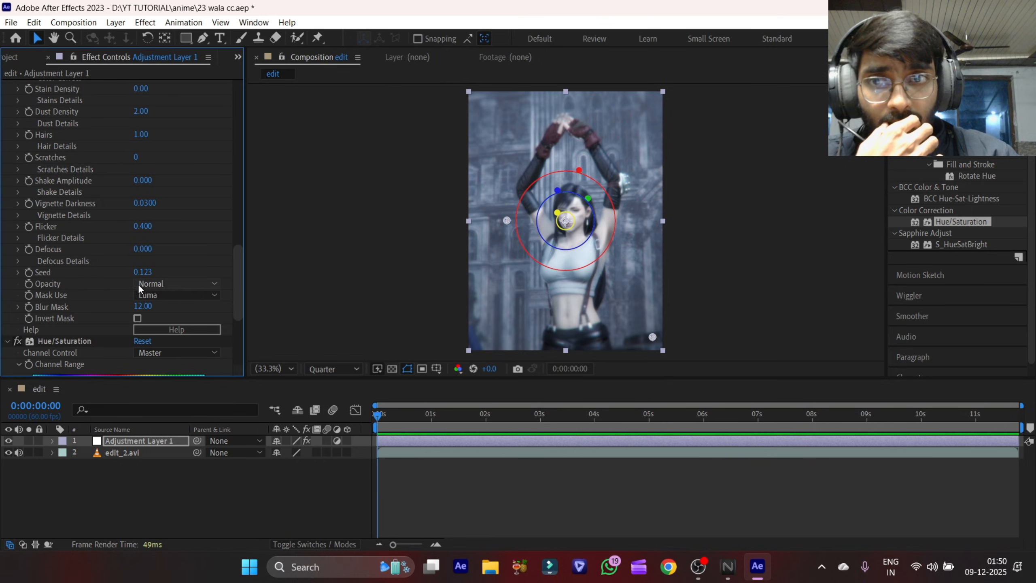
scroll(127, 295, down, 5)
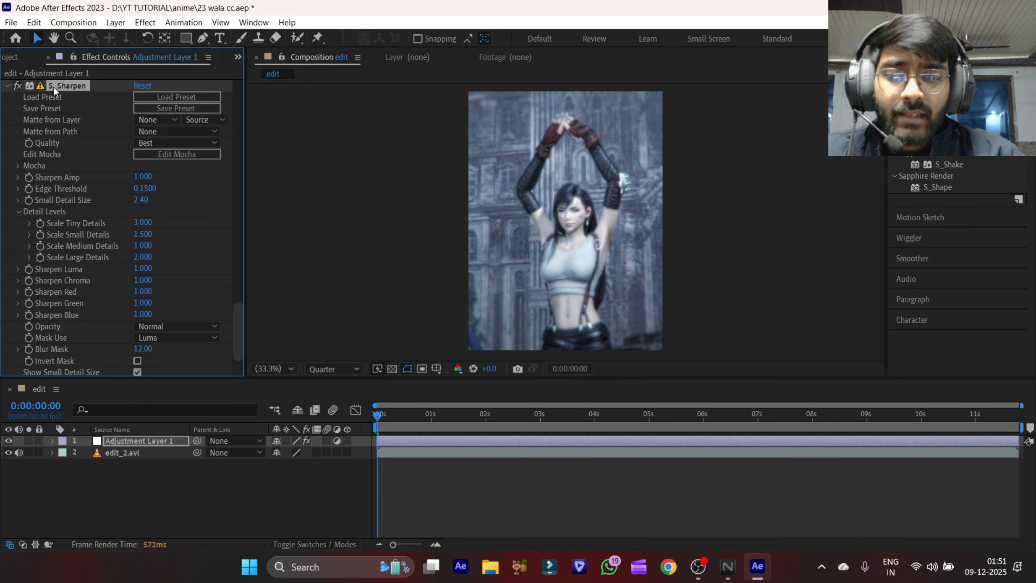
- Duplicate the S_Sharpen effect on the adjustment layer and collapse all the effects in its stack
key(ctrl+d)
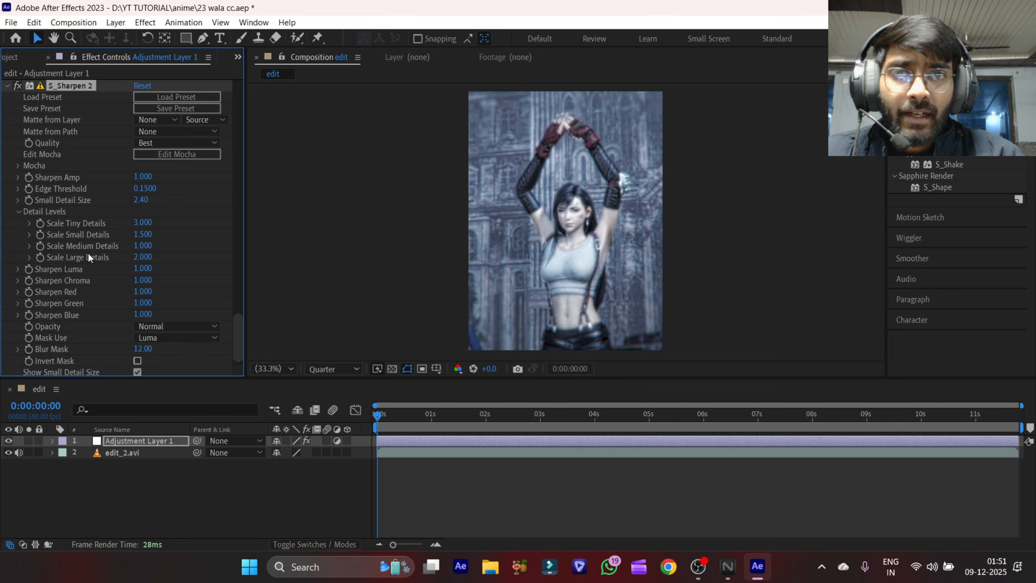
click(401, 473)
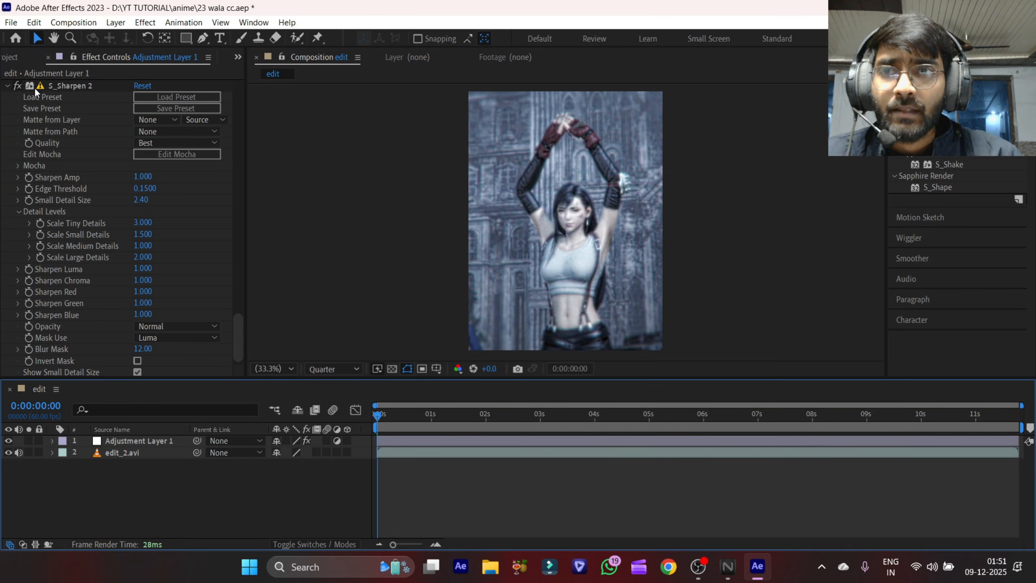
scroll(5, 185, up, 4)
key(ctrl+a)
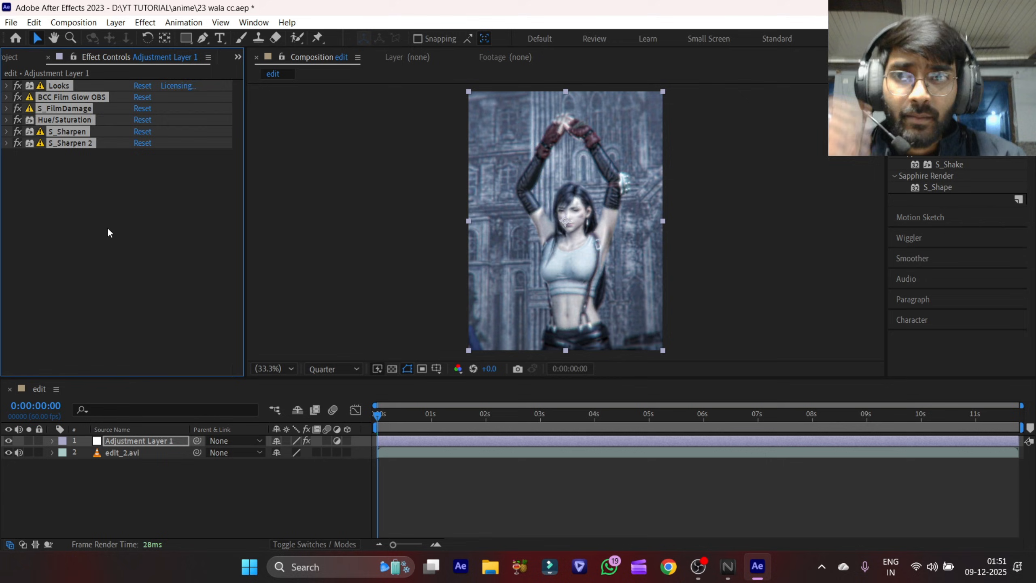
click(482, 517)
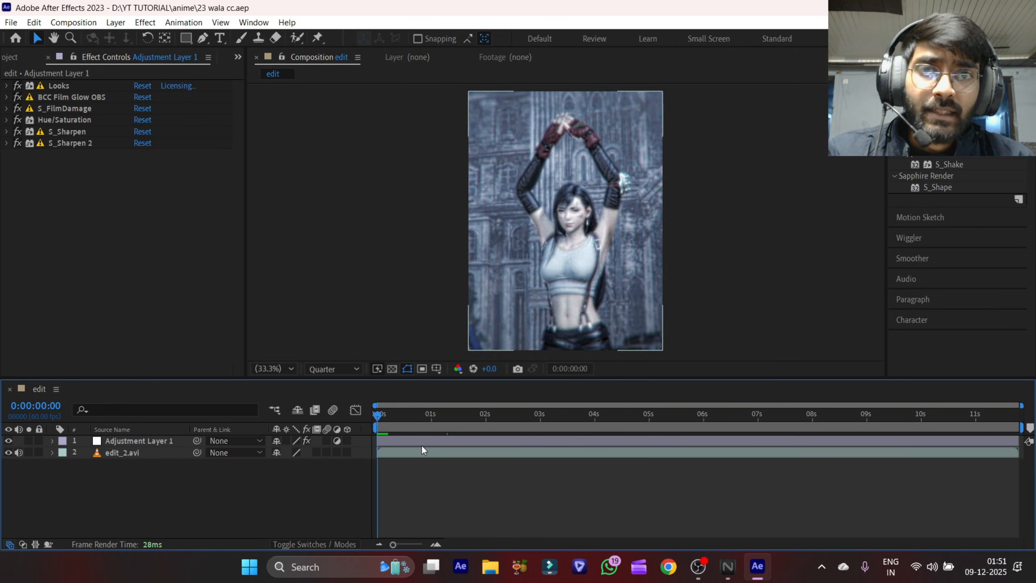
- Scrub through the colour-corrected edit, preview it from the start and check the frame at 0:00:01:15
drag(440, 418, 593, 430)
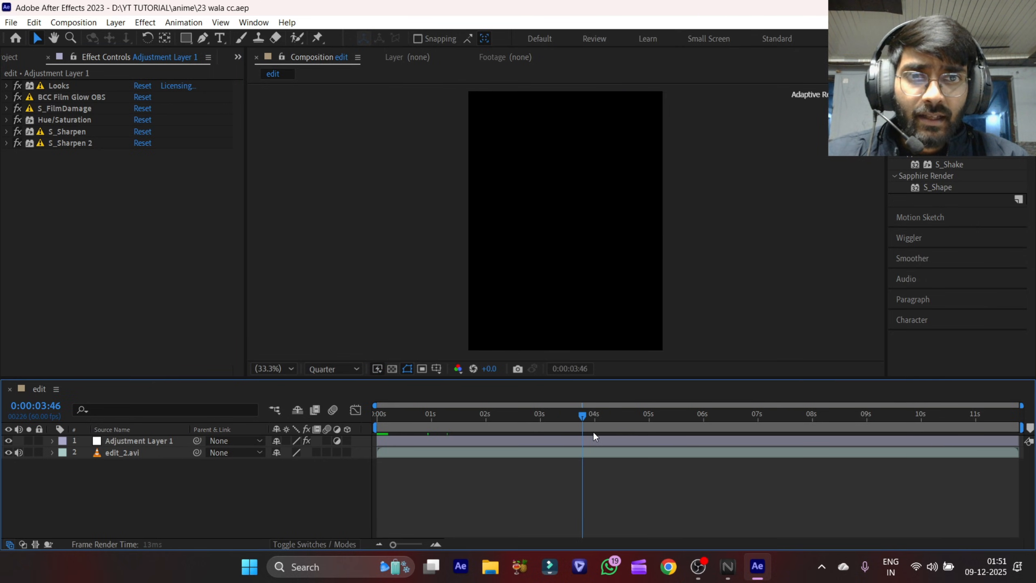
click(638, 418)
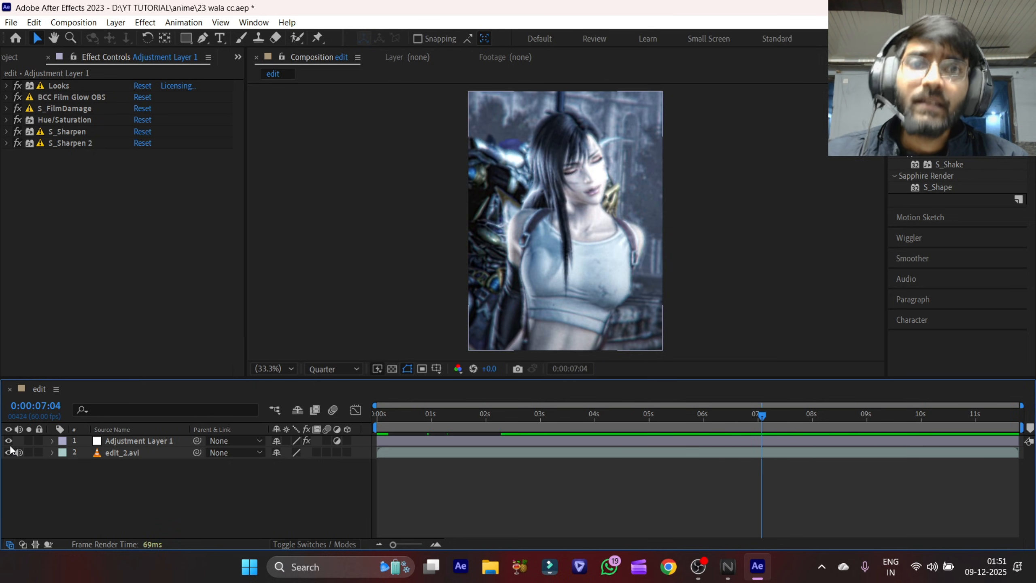
key(Home)
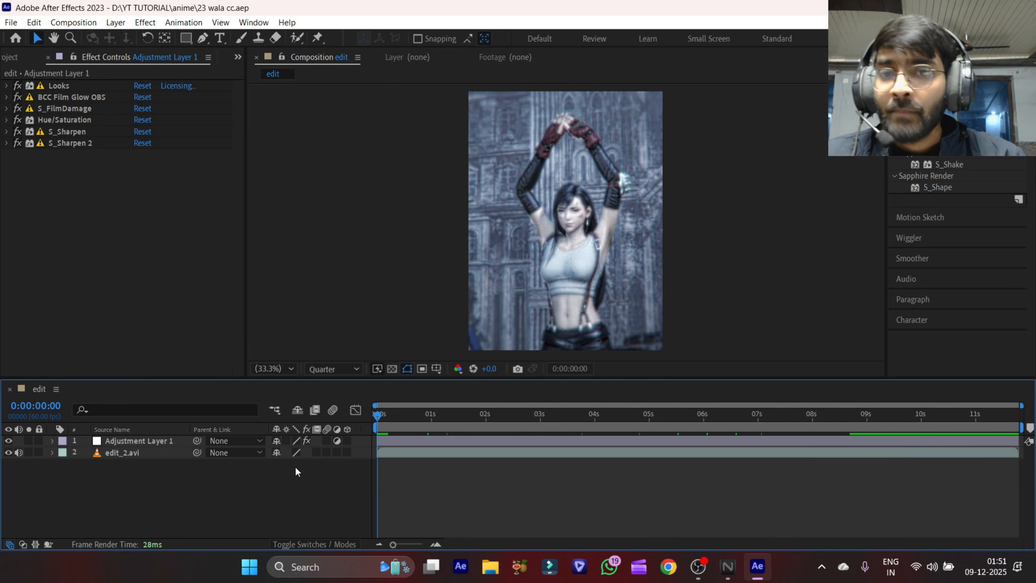
key(space)
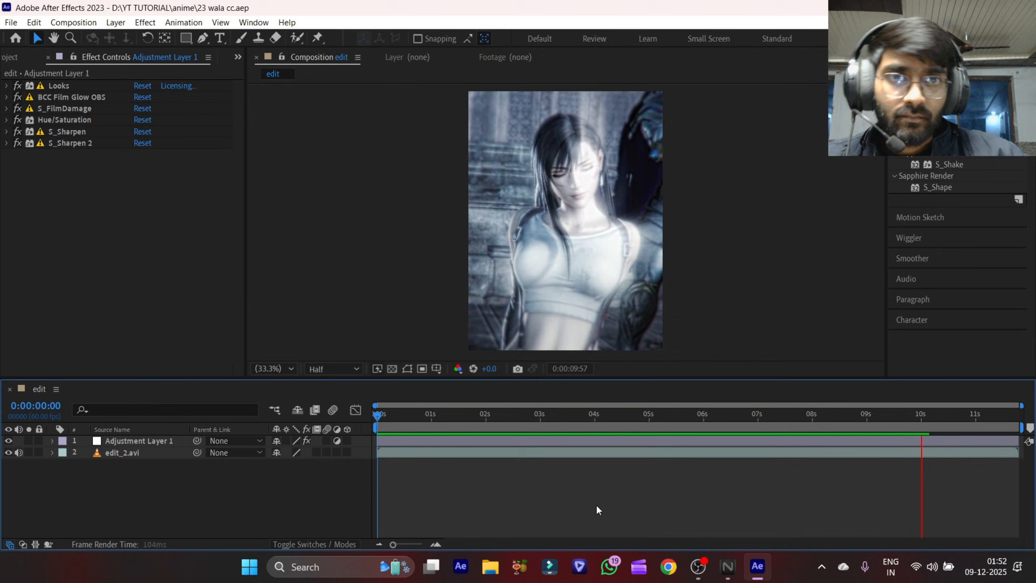
key(space)
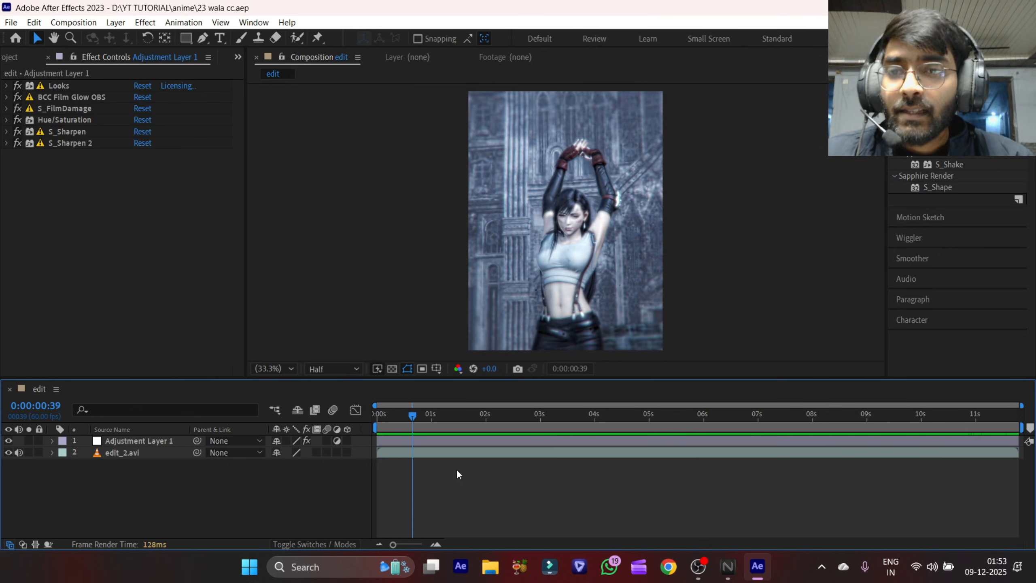
click(446, 425)
click(451, 445)
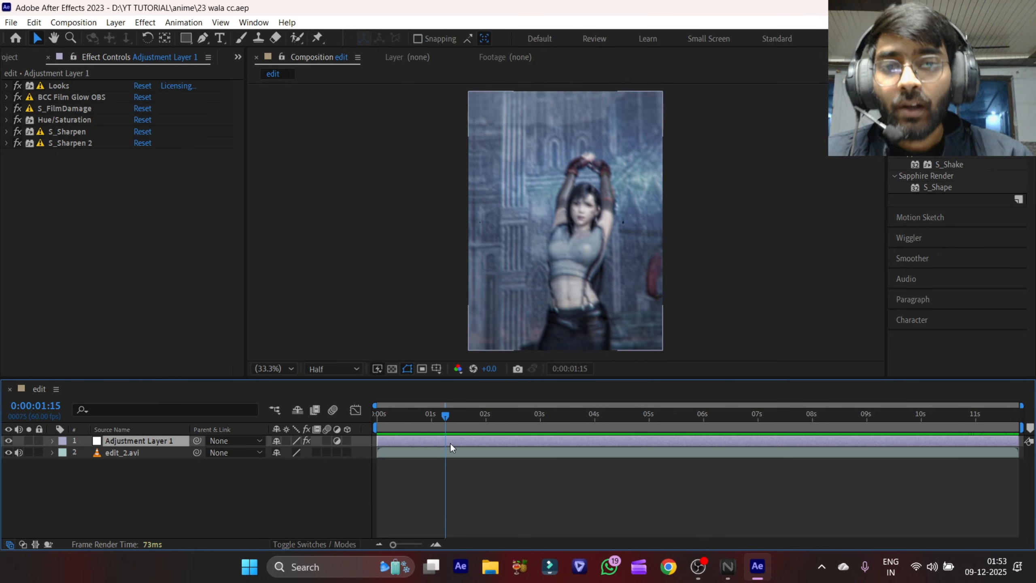
click(453, 450)
click(446, 479)
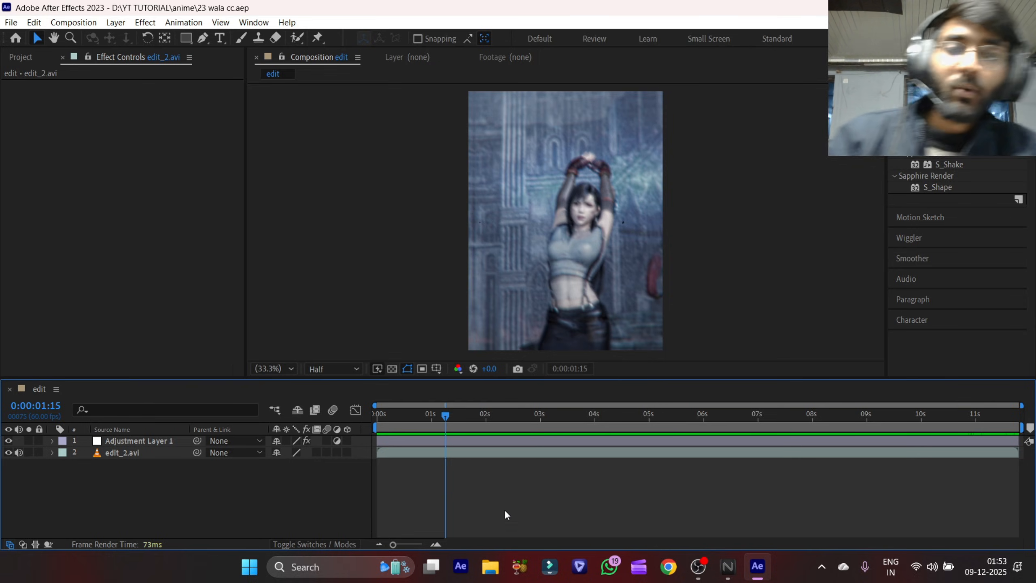
- Switch to Chrome, go to the YouTube channel and open its video "How to edit like ishowspeed | After effects tutorial *shorts edits*"
click(668, 567)
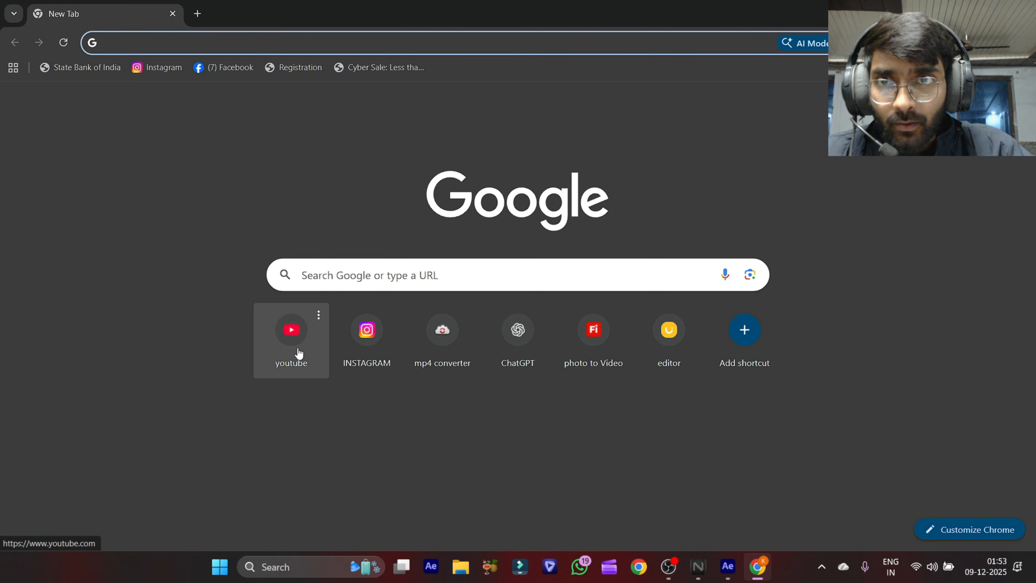
click(304, 354)
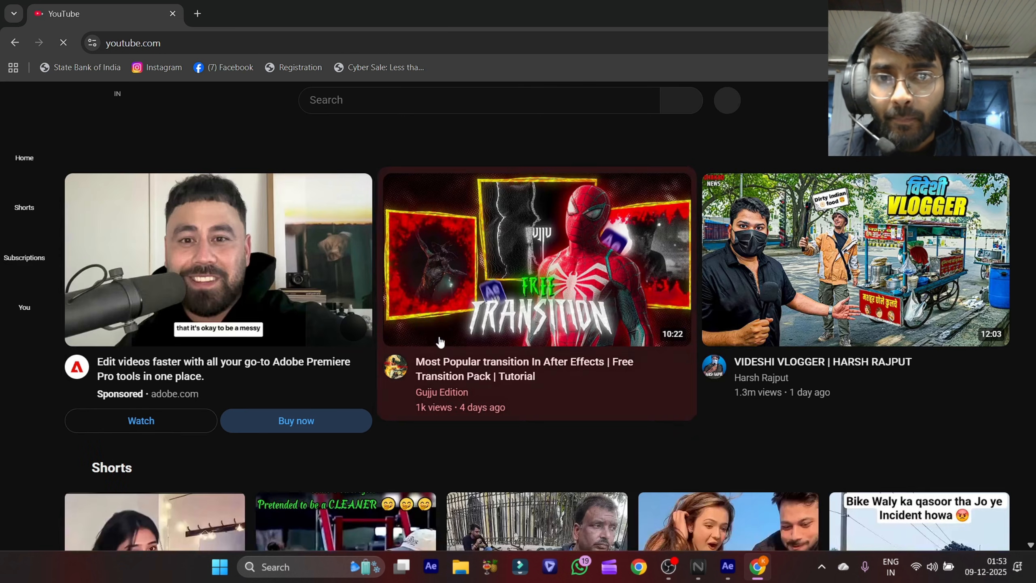
scroll(168, 346, down, 10)
scroll(157, 346, down, 3)
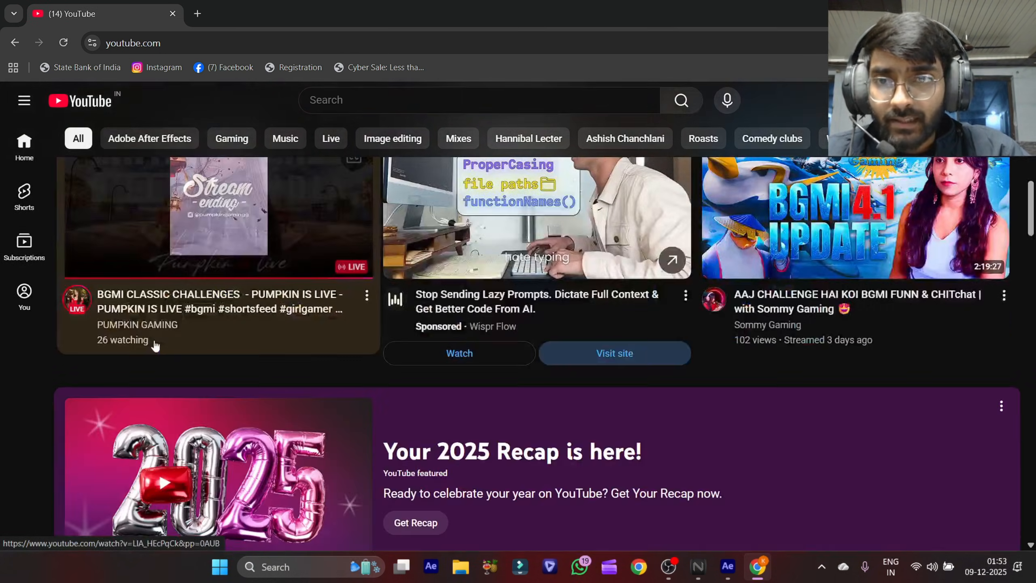
scroll(155, 346, up, 11)
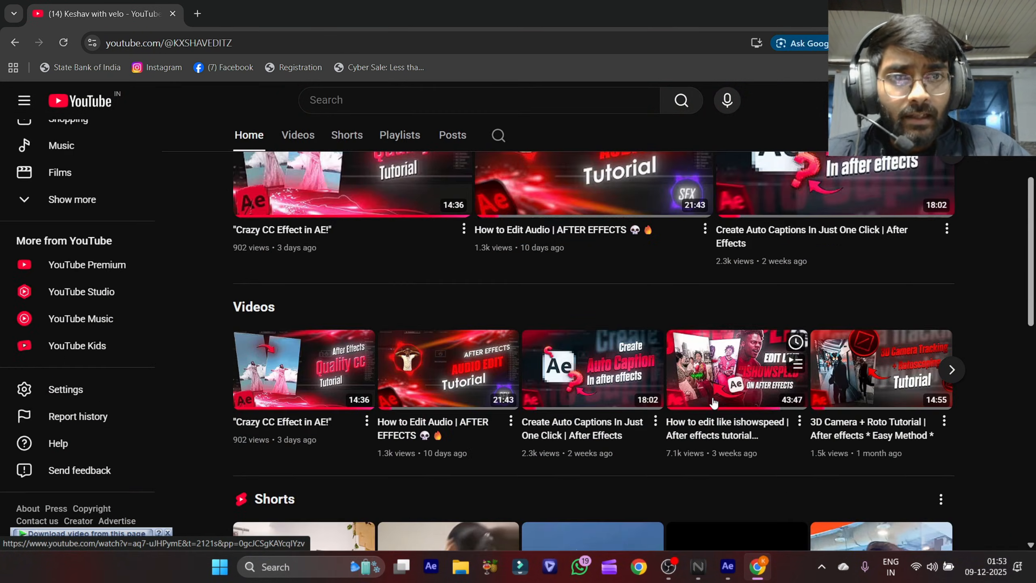
click(713, 402)
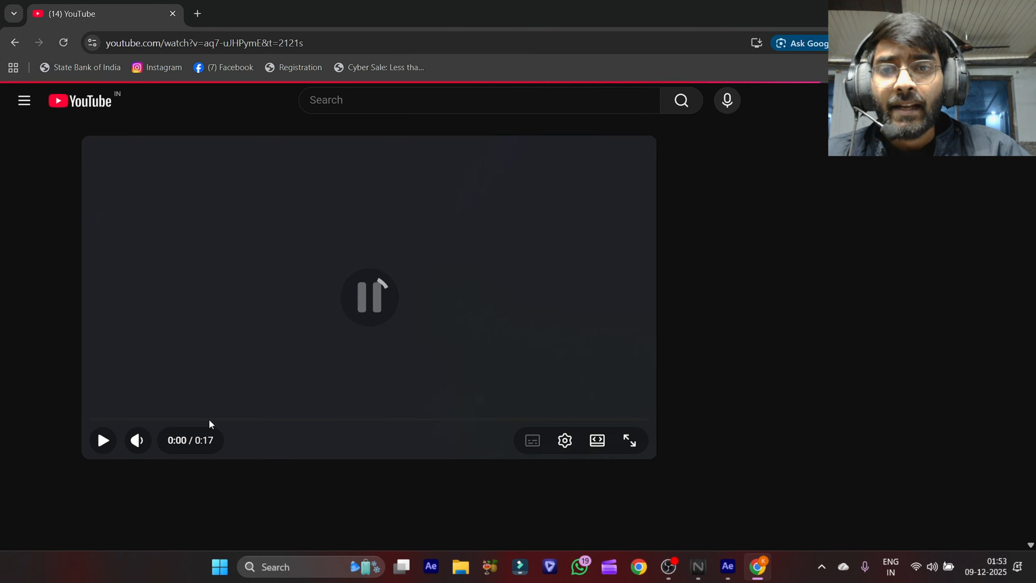
- Open the Google Drive link for "Project file , CC , Shakes" in the video's pinned comment
scroll(245, 424, down, 3)
scroll(331, 448, down, 2)
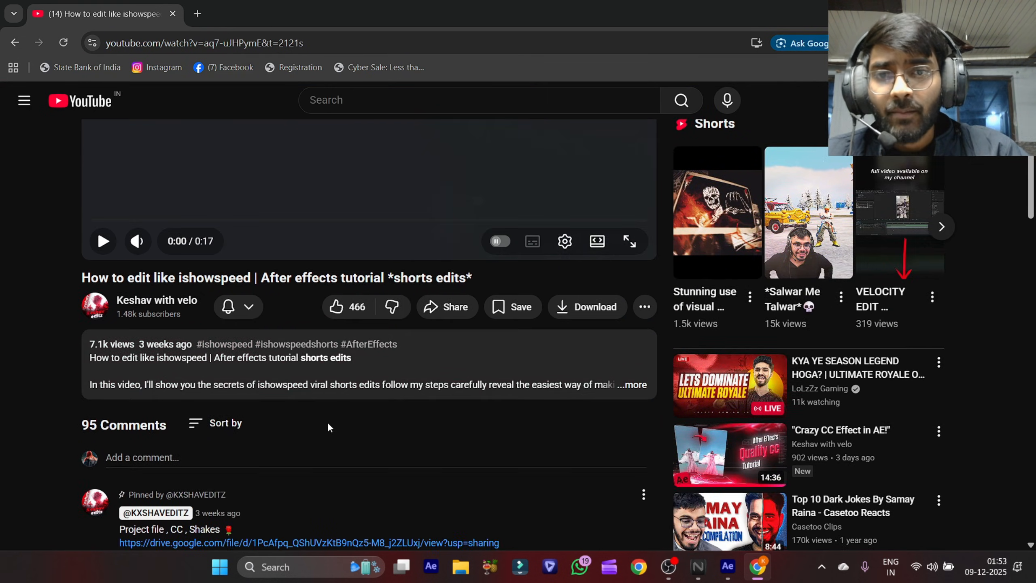
scroll(327, 422, down, 6)
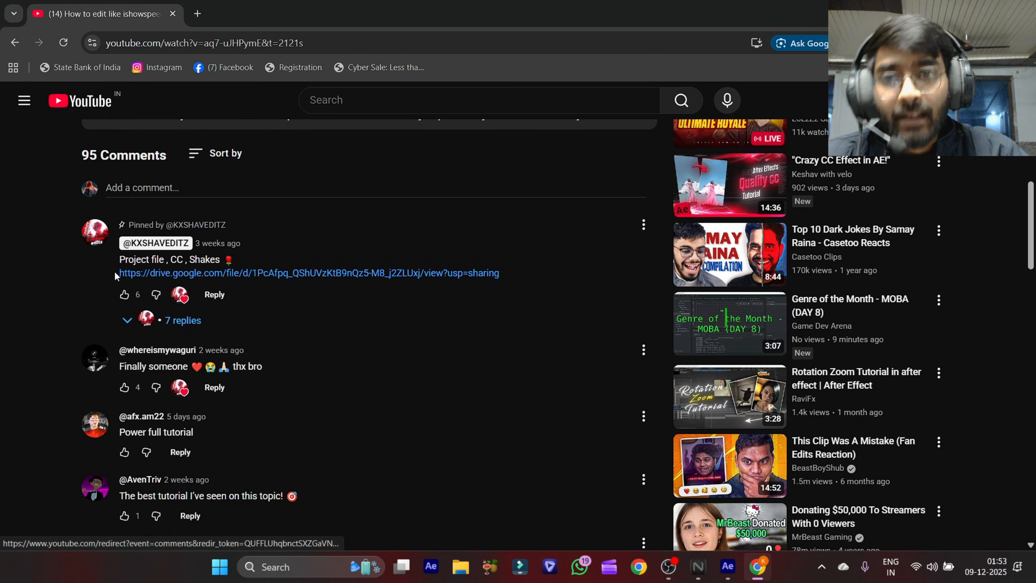
click(274, 273)
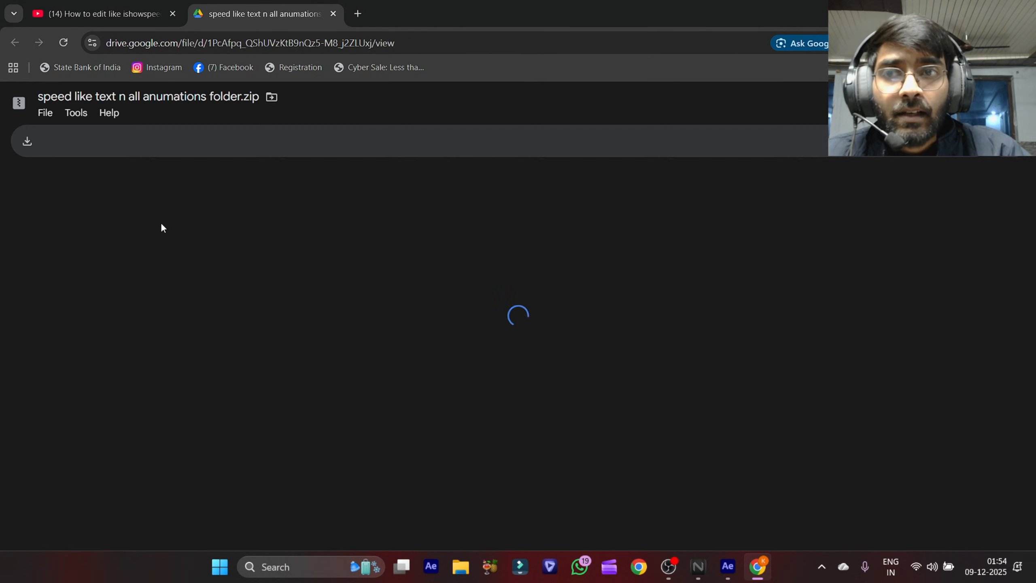
- Download "speed like text n all anumations folder.zip" from Google Drive despite the skipped virus scan
click(28, 140)
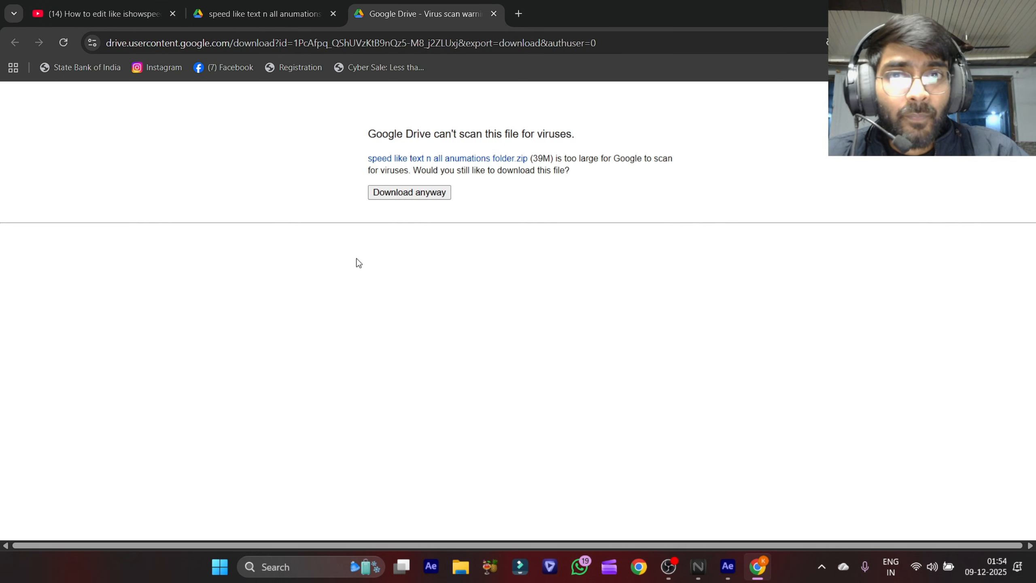
click(94, 13)
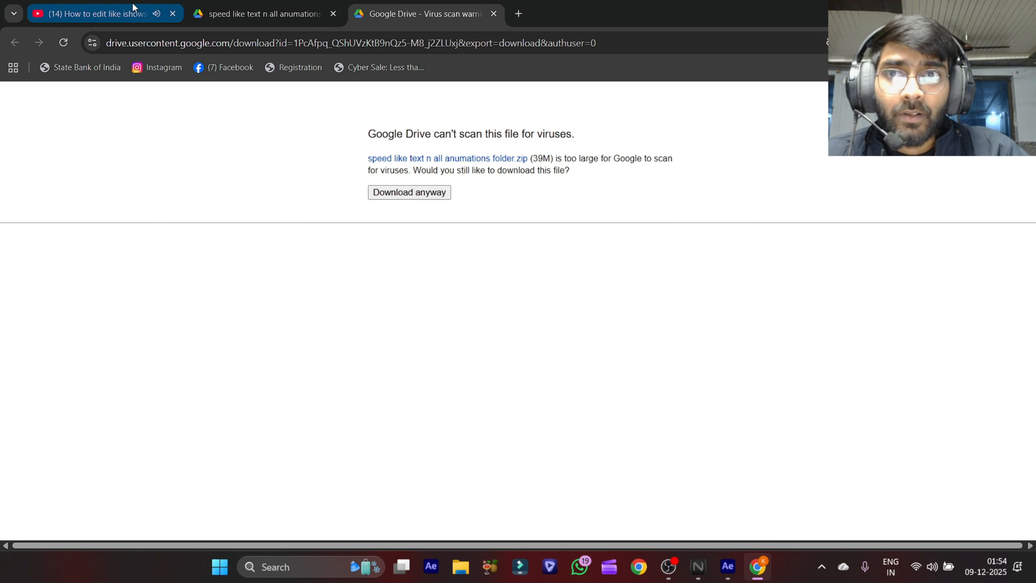
click(514, 340)
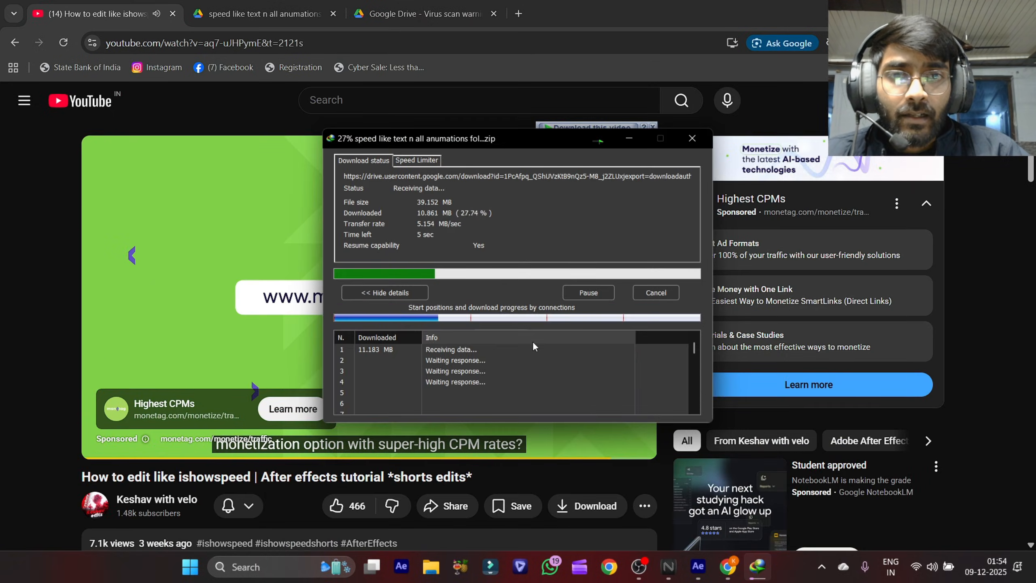
click(392, 14)
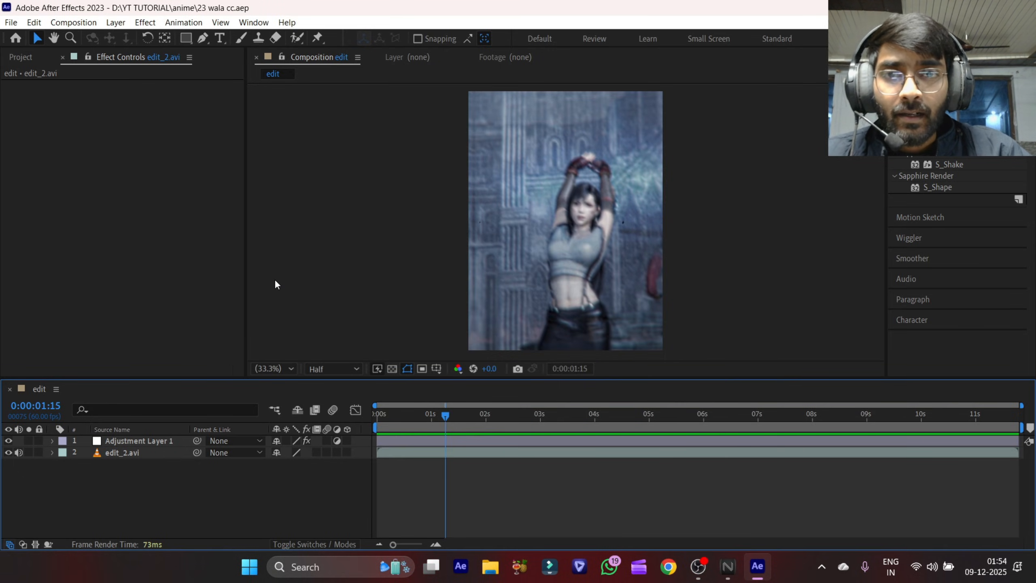
- Switch to File Explorer and extract "speed like text n all anumations folder.zip" with WinRAR into a folder of the same name
key(super+e)
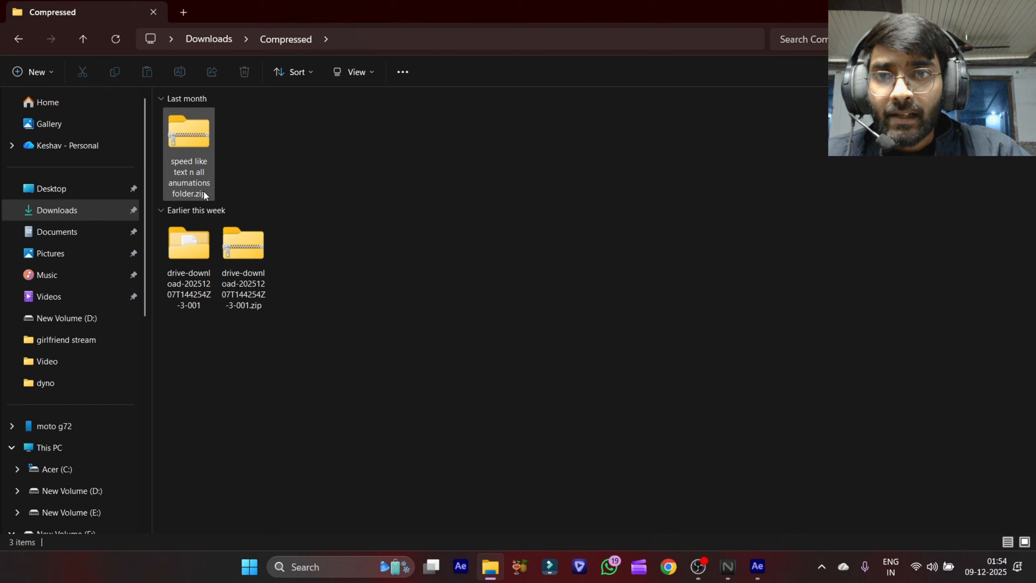
click(184, 139)
right_click(182, 146)
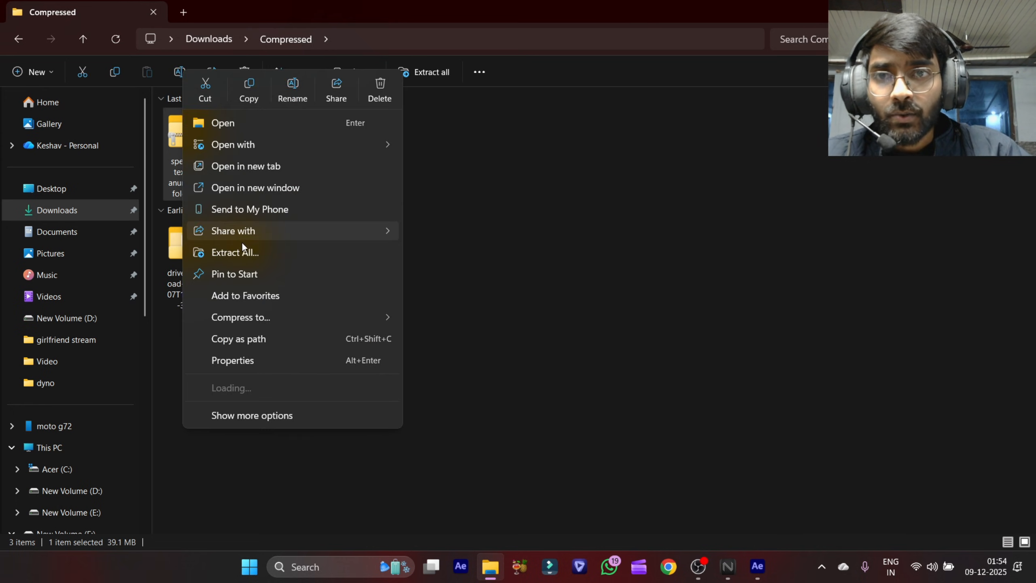
mouse_move(260, 380)
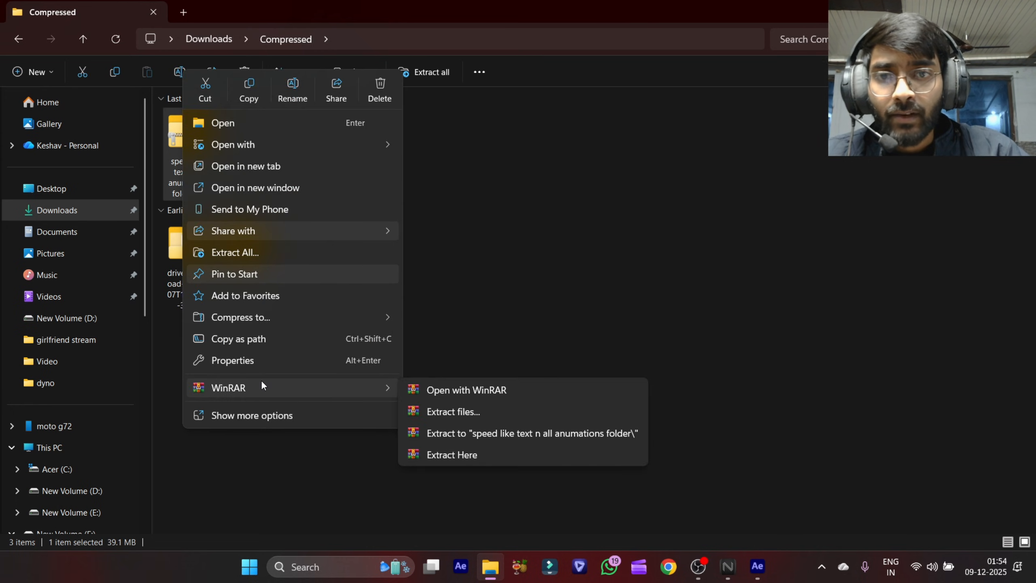
click(445, 409)
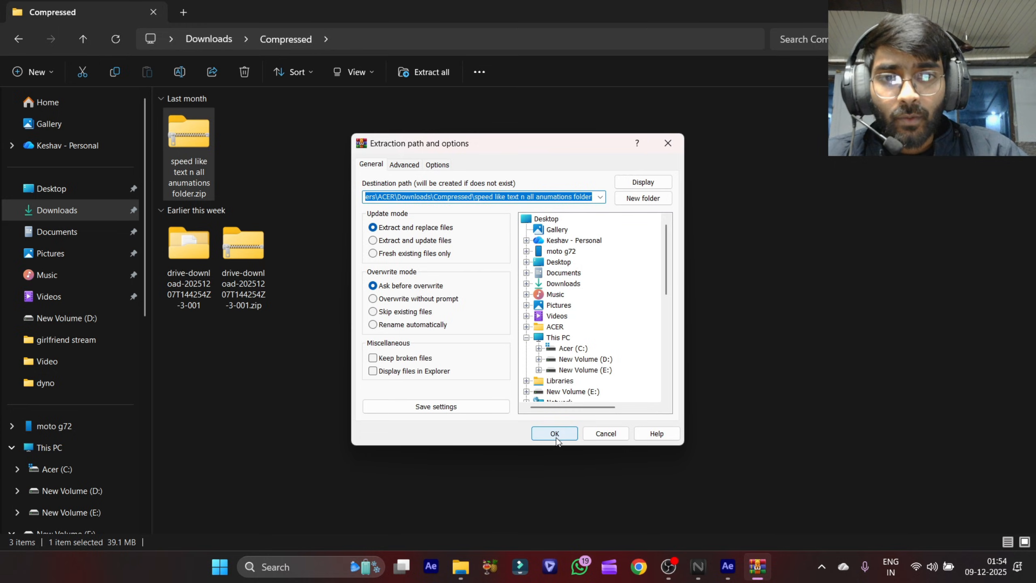
click(555, 433)
- Open the extracted "speed like text n all anumations folder" and its inner folder, showing the files as larger icons
click(206, 370)
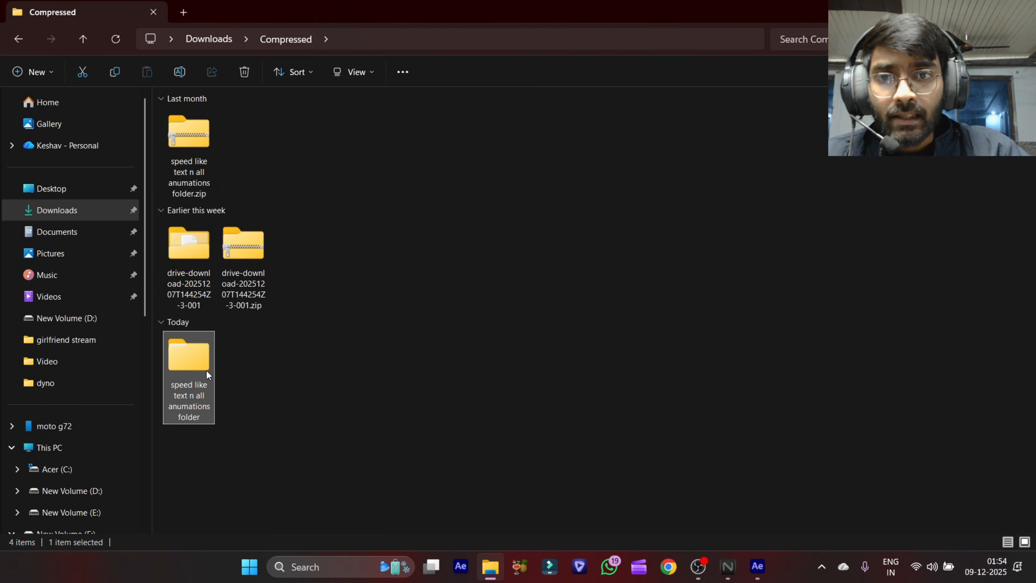
double_click(206, 370)
drag(252, 246, 352, 135)
double_click(349, 135)
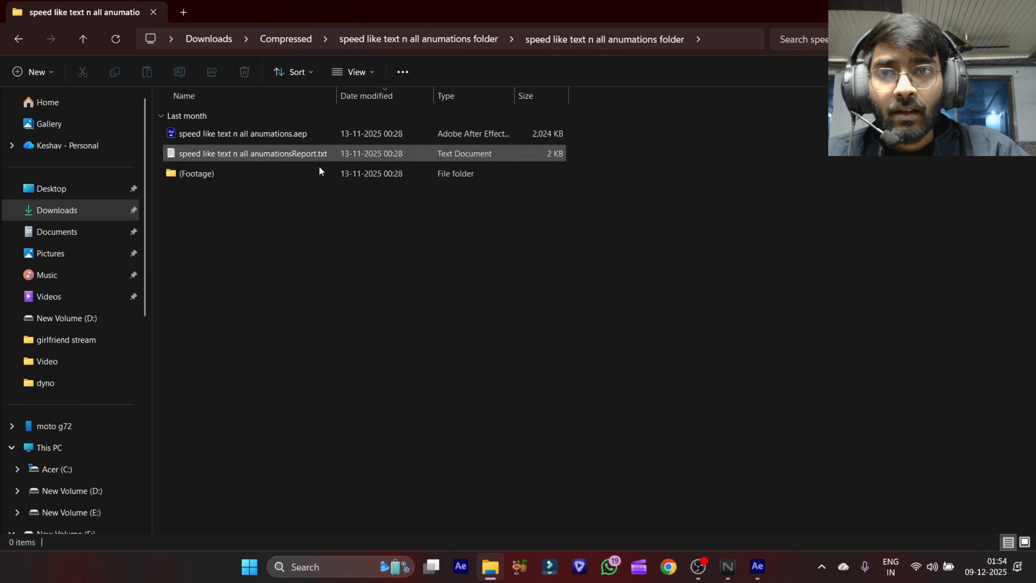
scroll(269, 226, up, 4)
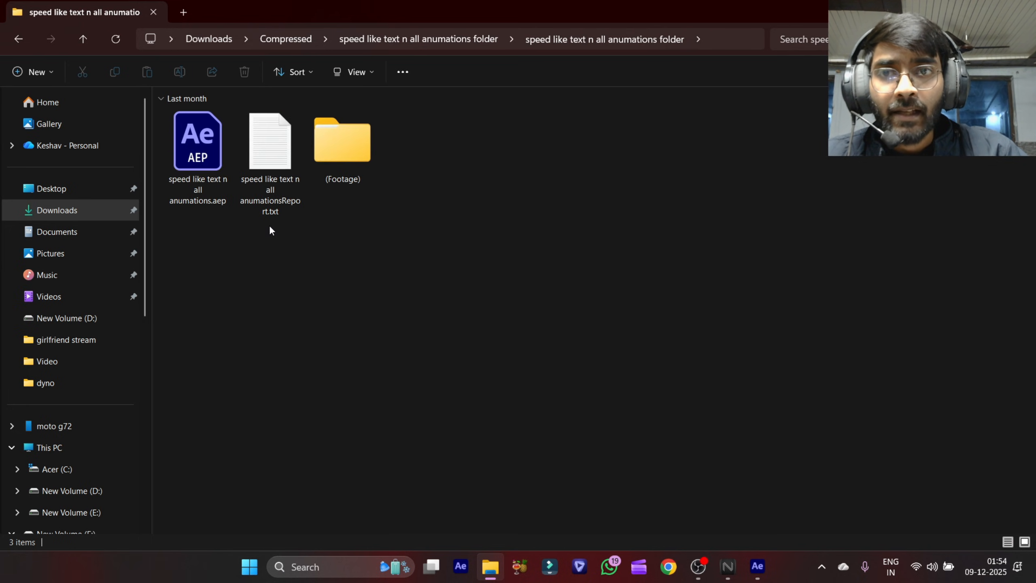
- Import "speed like text n all anumations.aep" from the extracted folder into the open After Effects project
click(182, 158)
click(273, 177)
click(335, 164)
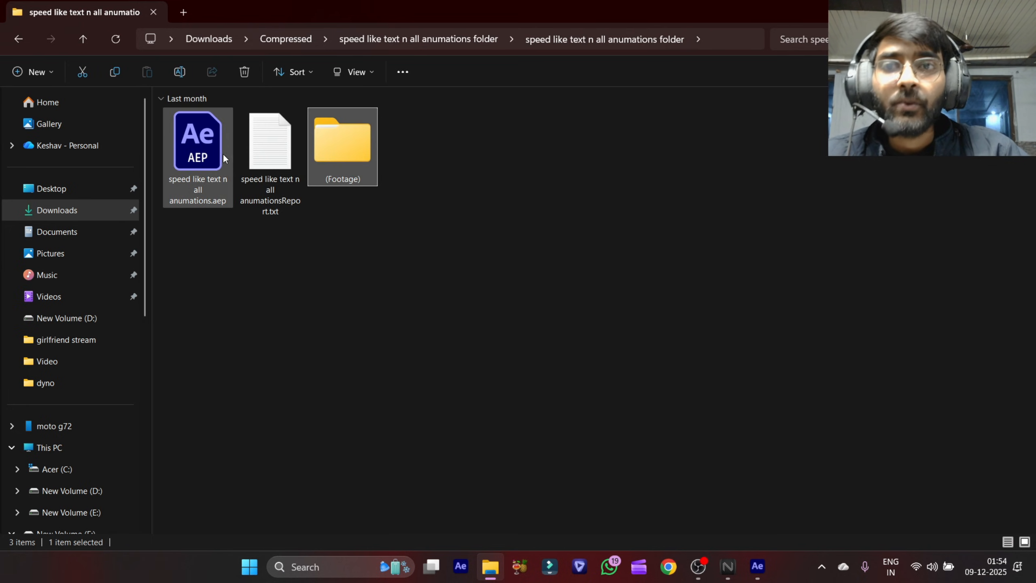
click(219, 156)
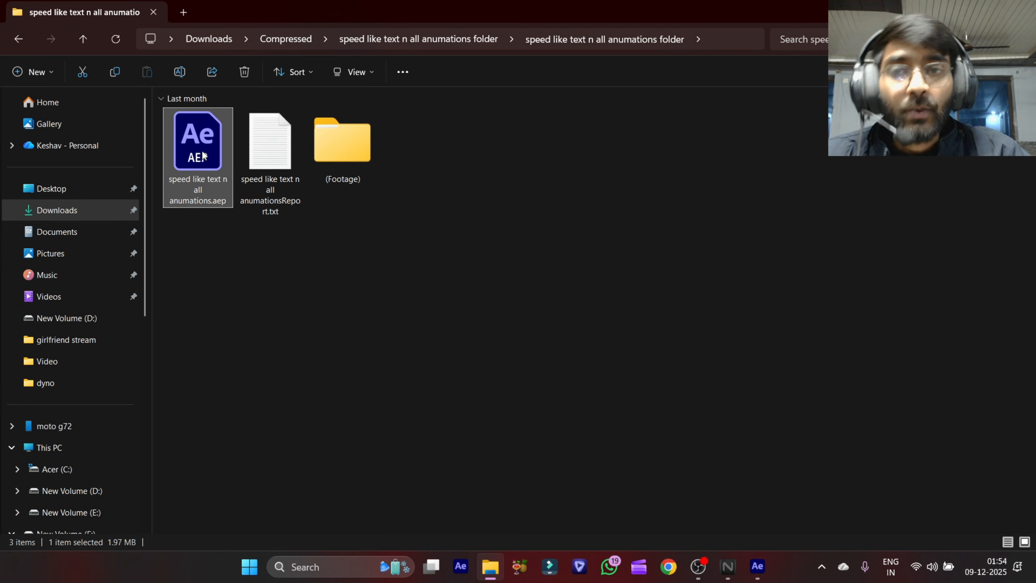
drag(211, 159, 188, 240)
key(alt+Tab)
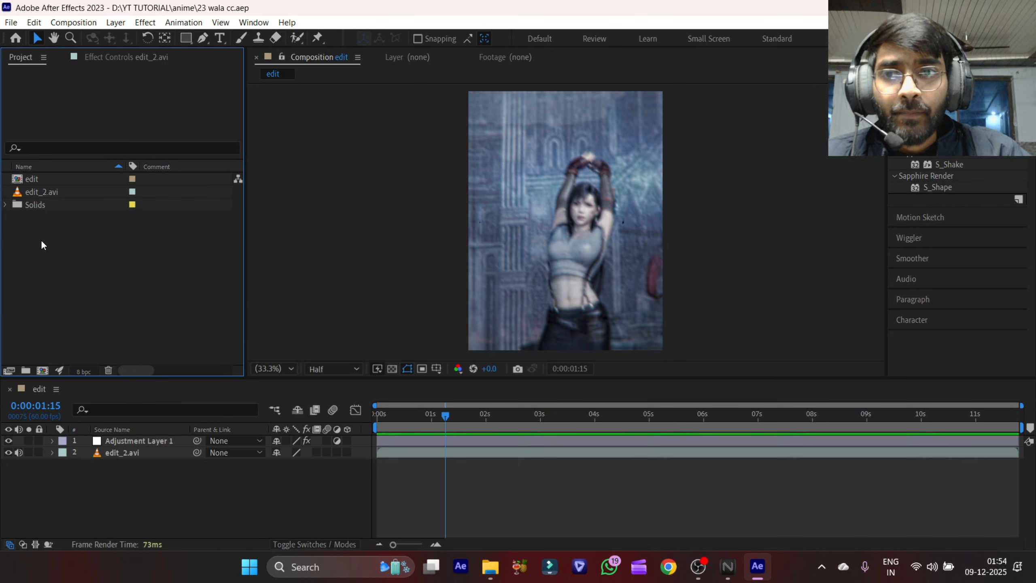
key(alt+Tab)
key(alt+Tab)
drag(194, 163, 96, 314)
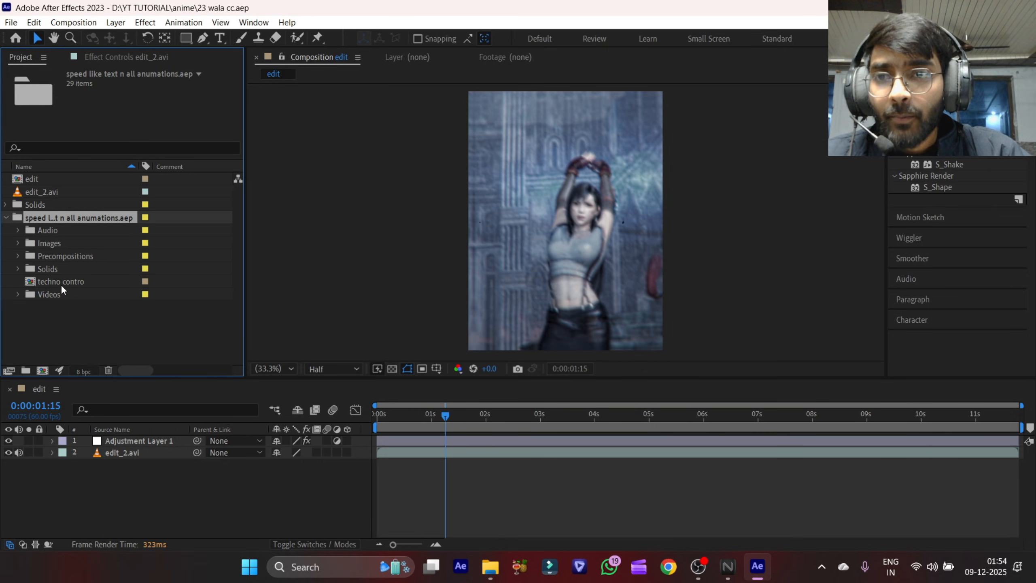
- Open the imported "techno contro" composition and its nested Pre-comp 4
double_click(61, 283)
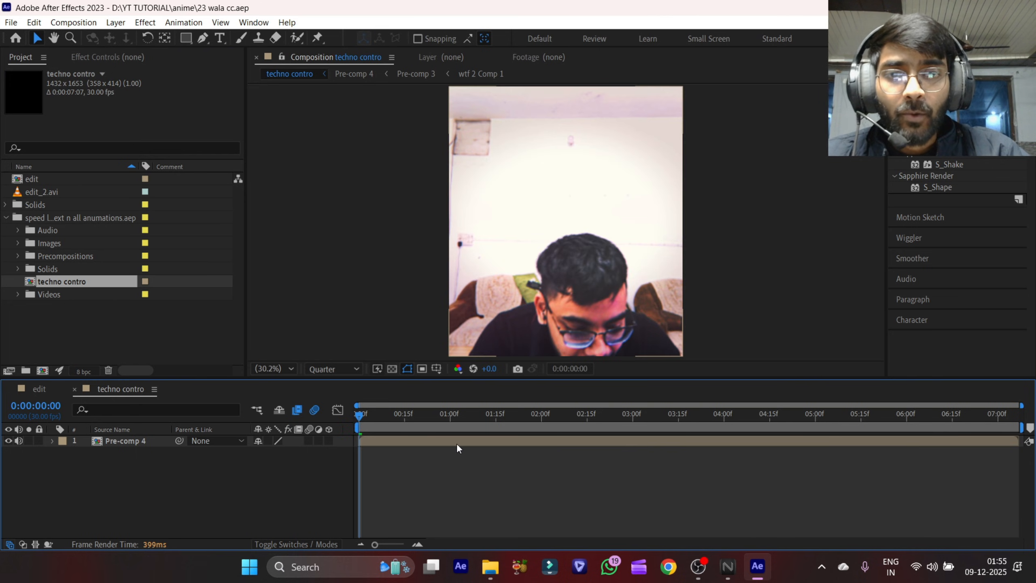
double_click(457, 442)
click(450, 474)
click(413, 414)
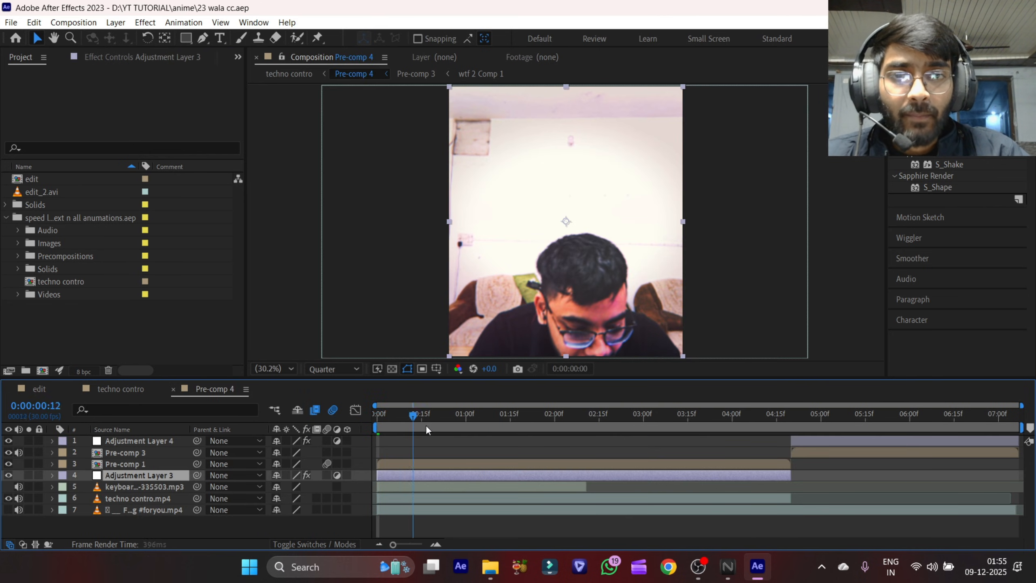
- Go to 0:00:00:14 in Pre-comp 4 and hide the Pre-comp 1 text layer
drag(426, 427, 419, 473)
click(381, 465)
click(6, 469)
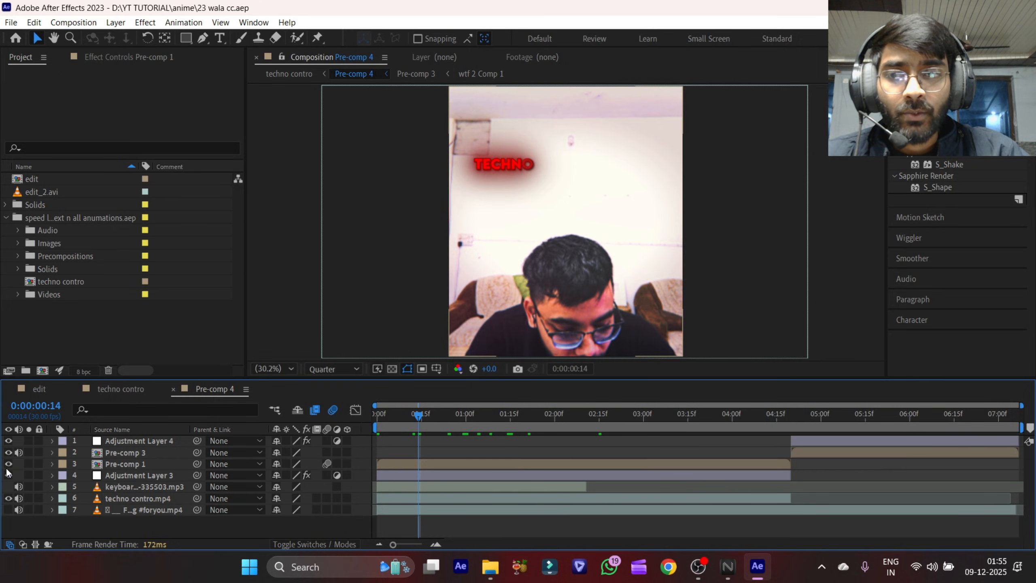
click(8, 464)
- Reveal the effects of Adjustment Layer 3 and select them all, from Magic Bullet Looks through 4-Color Gradient
click(432, 473)
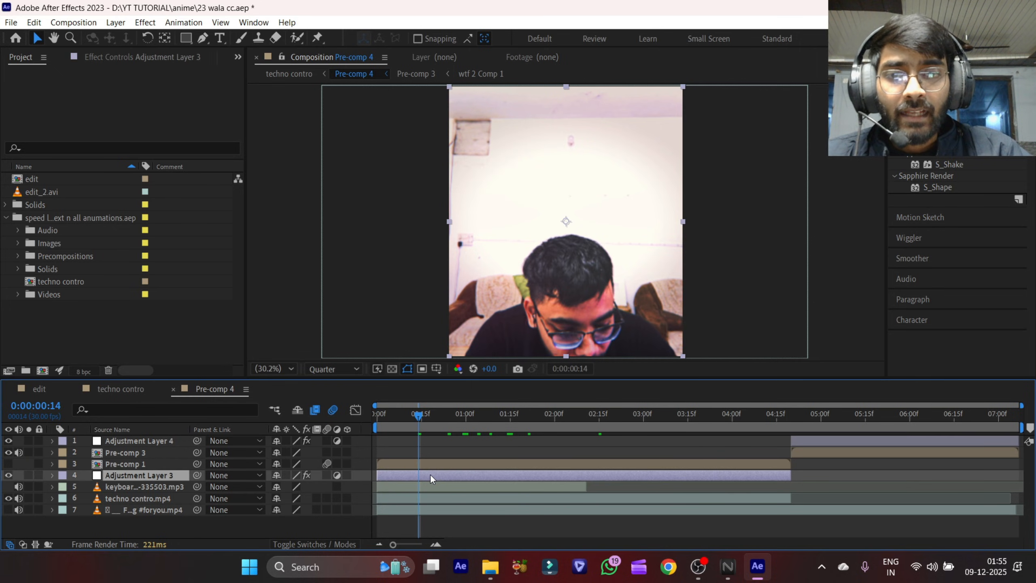
key(e)
scroll(428, 478, down, 2)
scroll(426, 477, up, 2)
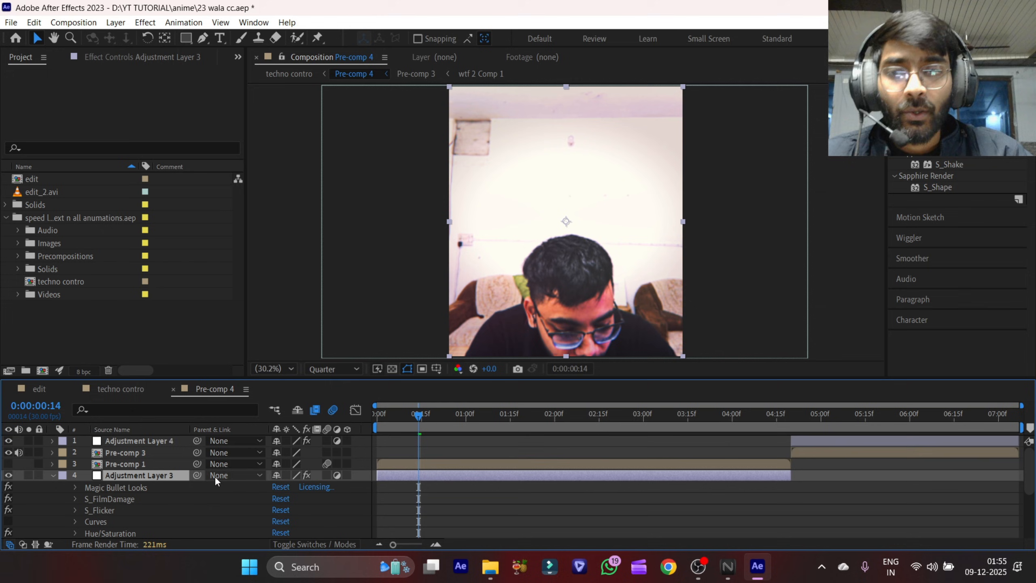
click(124, 488)
ctrl+click(127, 501)
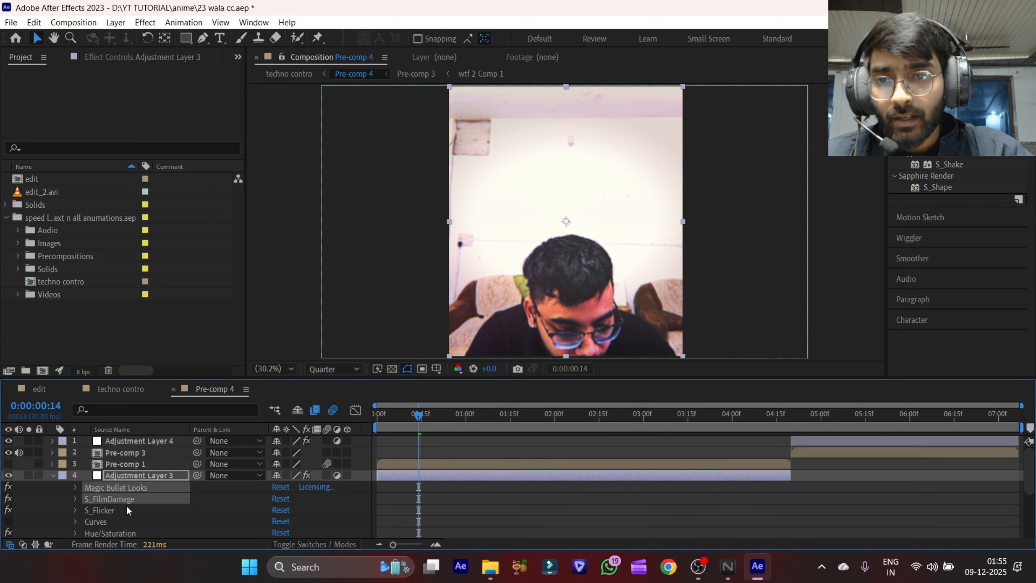
ctrl+click(127, 510)
ctrl+click(126, 521)
scroll(139, 505, down, 2)
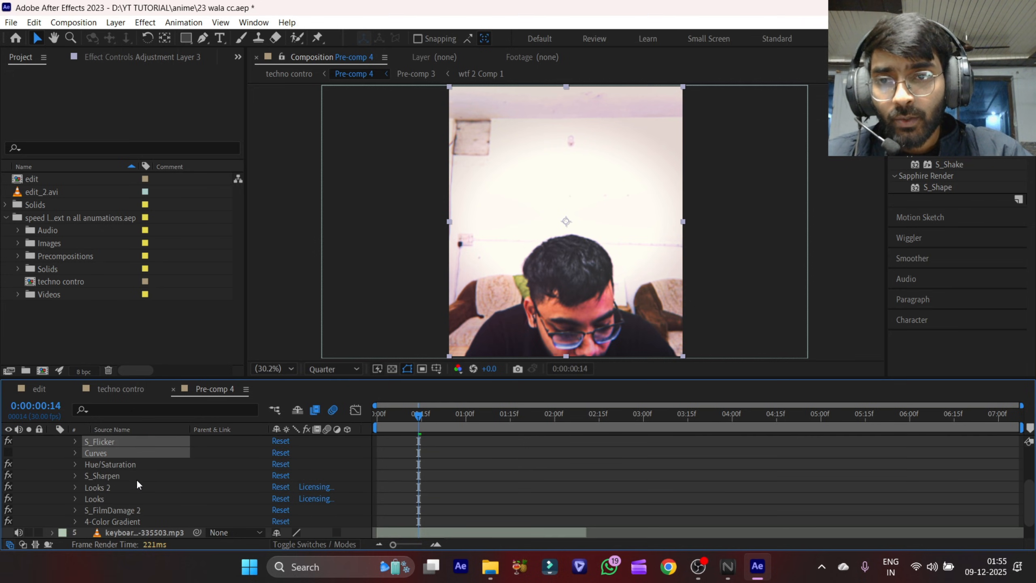
shift+click(124, 521)
scroll(134, 491, up, 2)
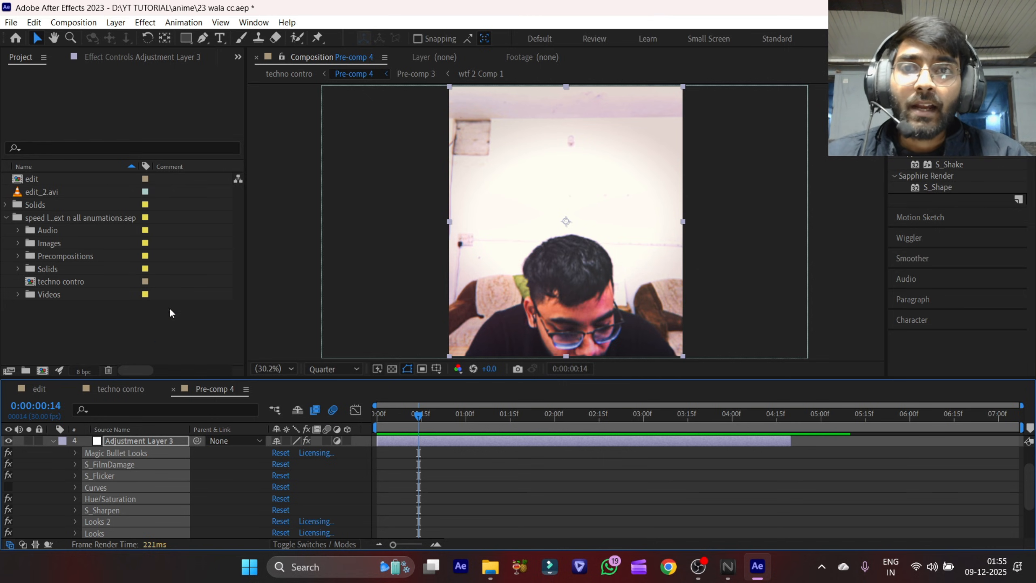
- Save the selected effects as an animation preset in User Presets, named with the creator's first name followed by "cc speed"
click(184, 23)
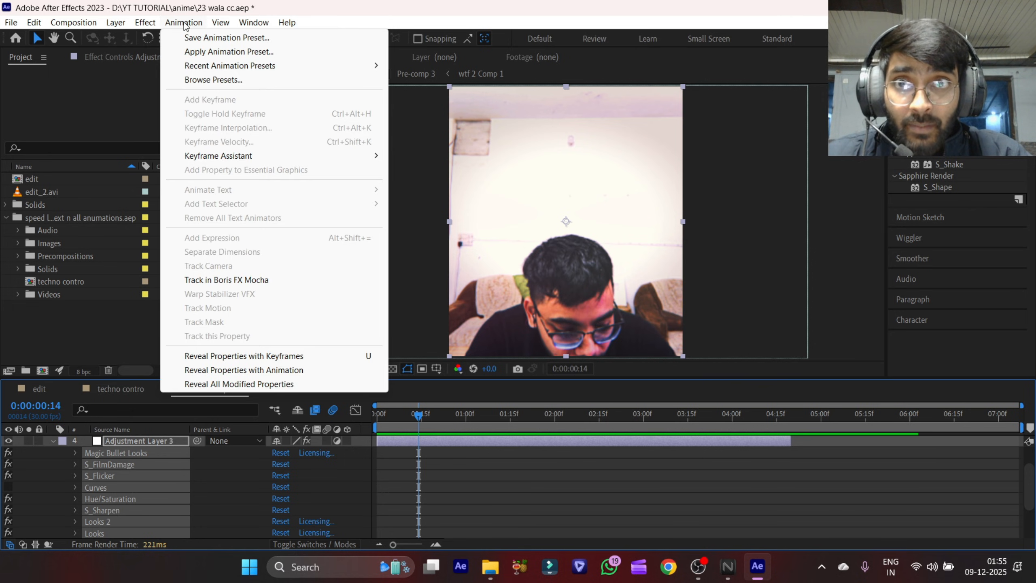
click(218, 39)
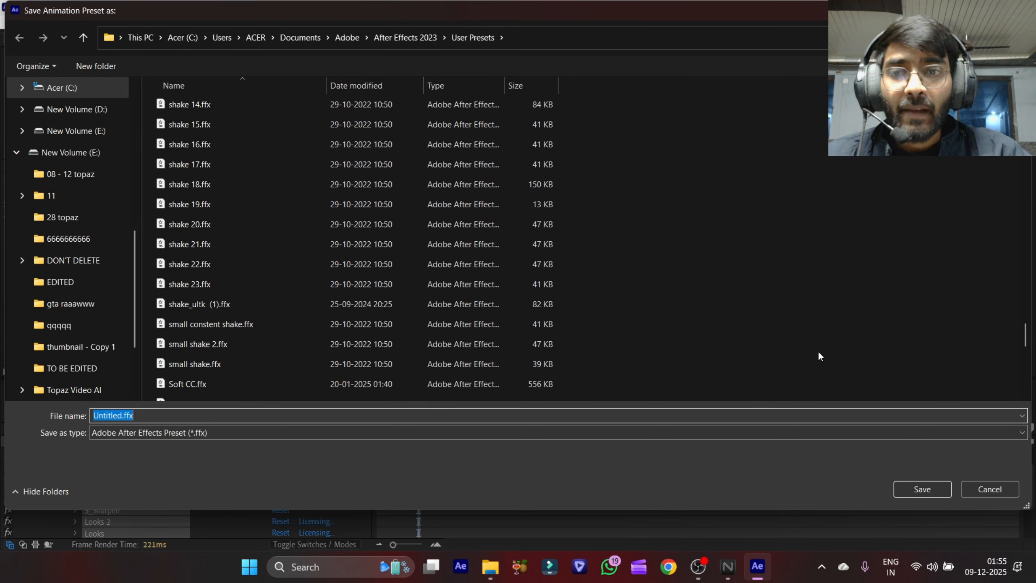
key(Left)
key(Left)
key(Left)
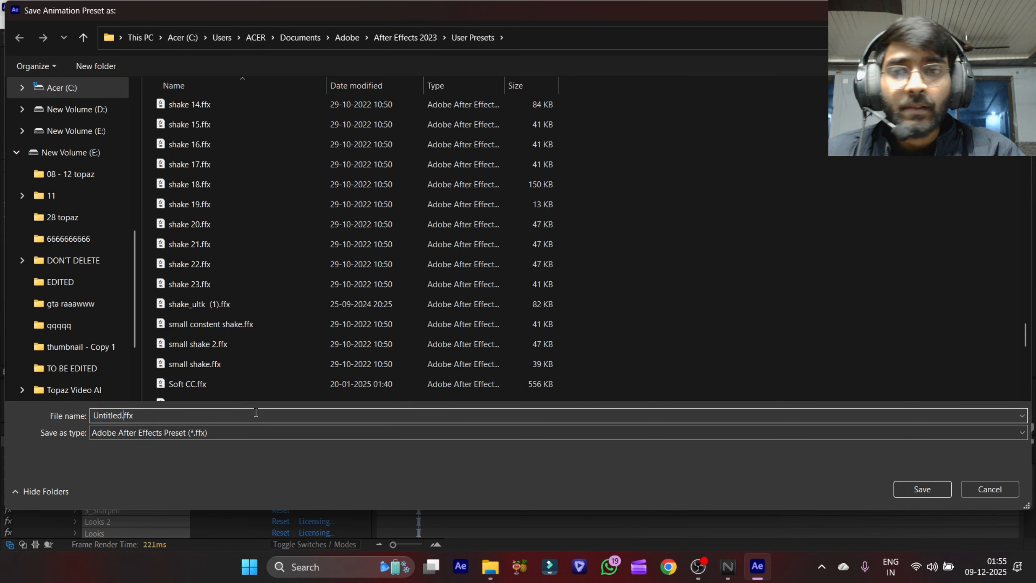
key(shift+Right)
key(shift+Right)
key(shift+Right)
key(shift+Right)
key(shift+Right)
key(shift+Right)
key(shift+Right)
key(shift+Right)
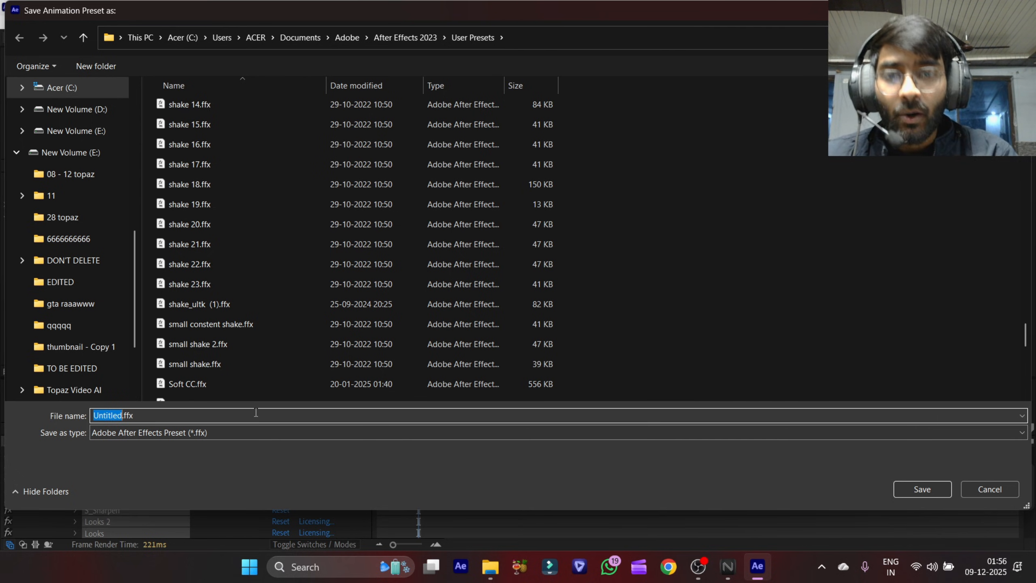
text(keshav cc )
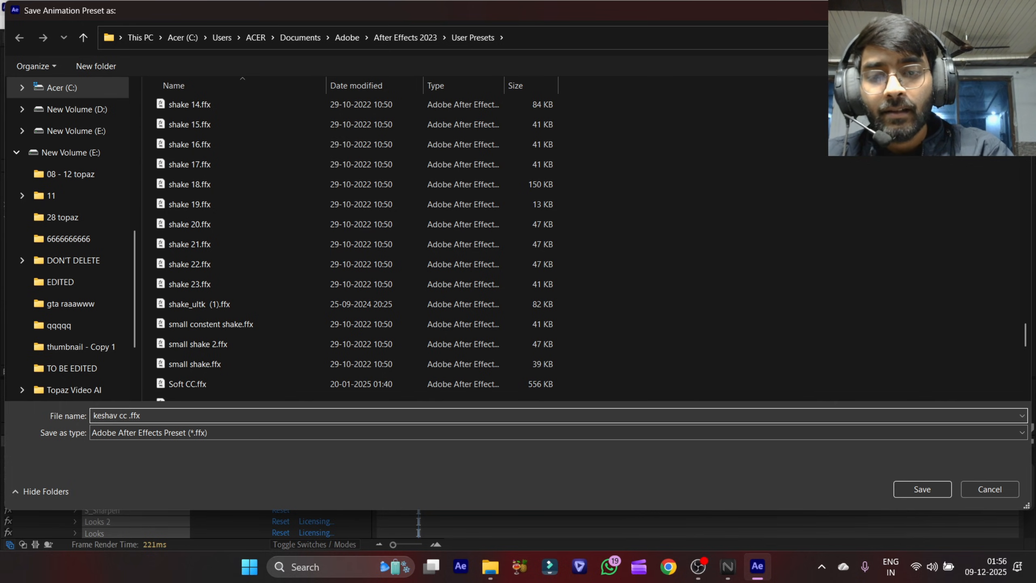
text(speed)
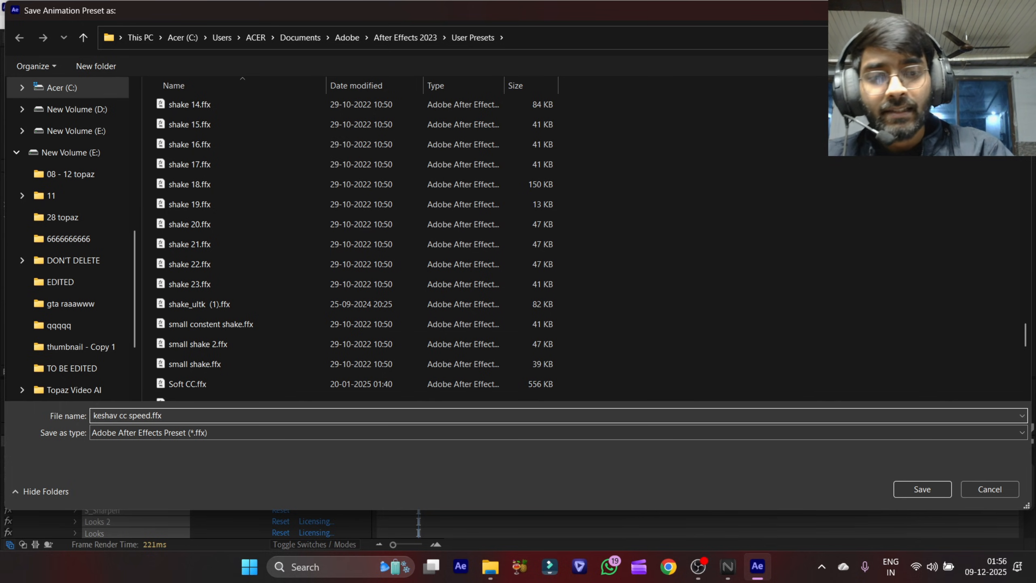
key(Return)
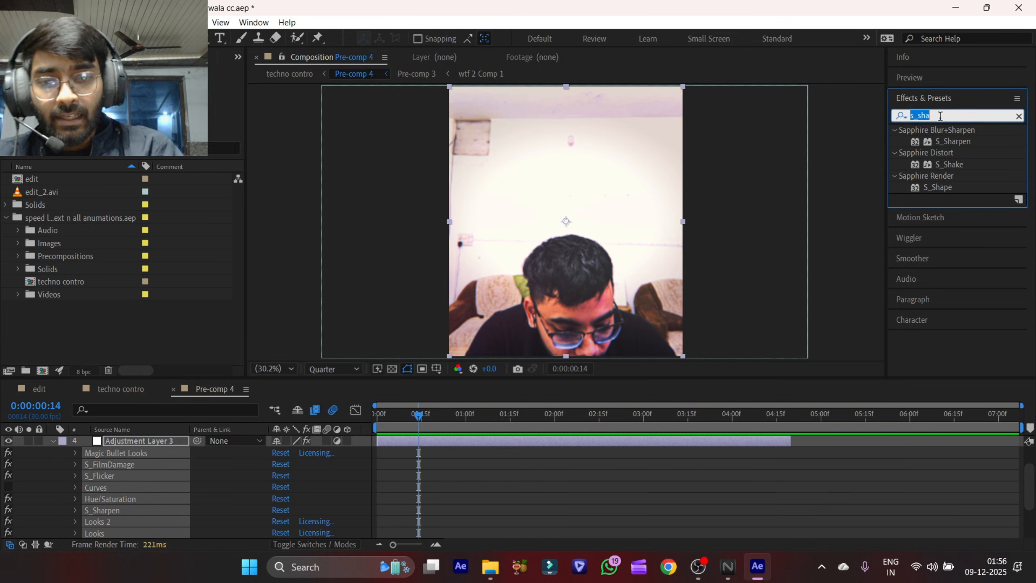
- Find the saved "cc speed" preset by the creator's first name and "cc", and delete Adjustment Layer 3 from Pre-comp 4
text(keshav cc)
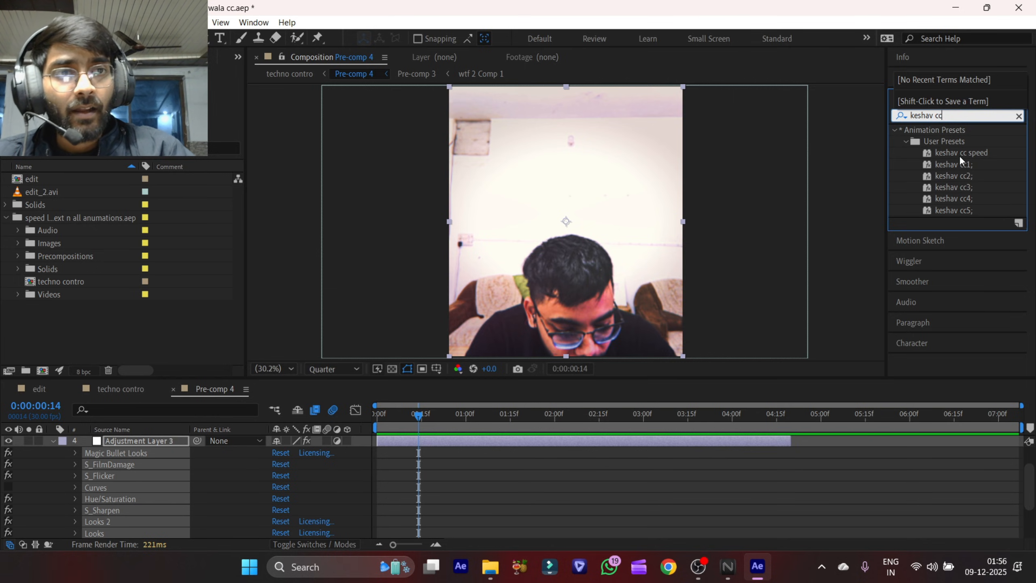
click(961, 154)
click(500, 445)
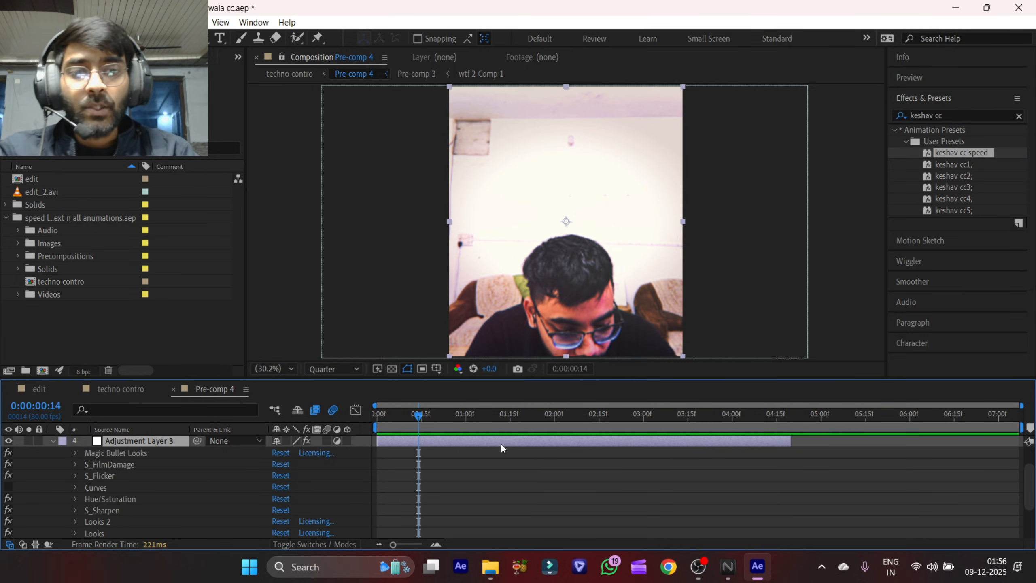
key(Delete)
- Create two new adjustment layers above Pre-comp 1 in Pre-comp 4
click(496, 464)
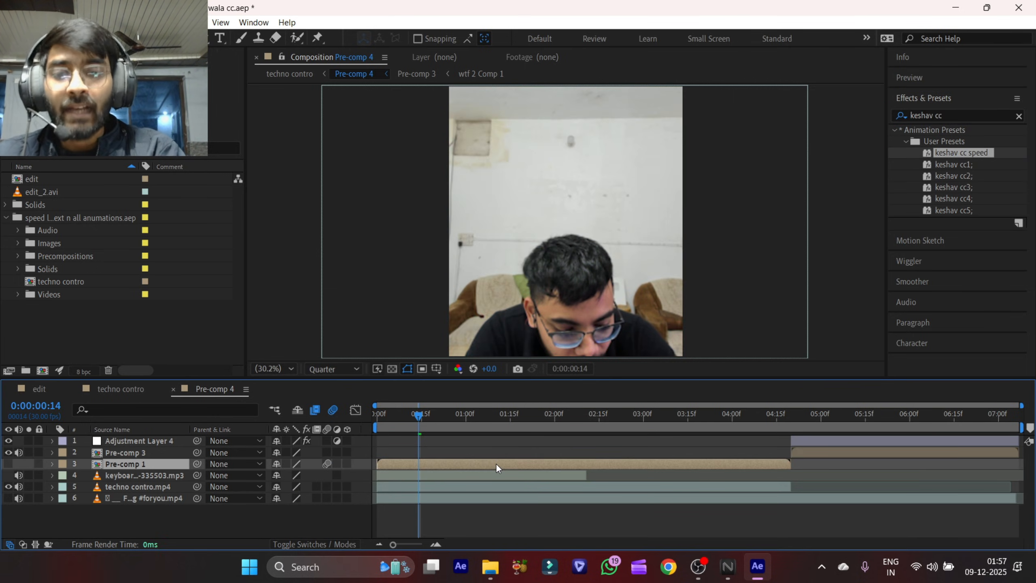
key(ctrl+alt+y)
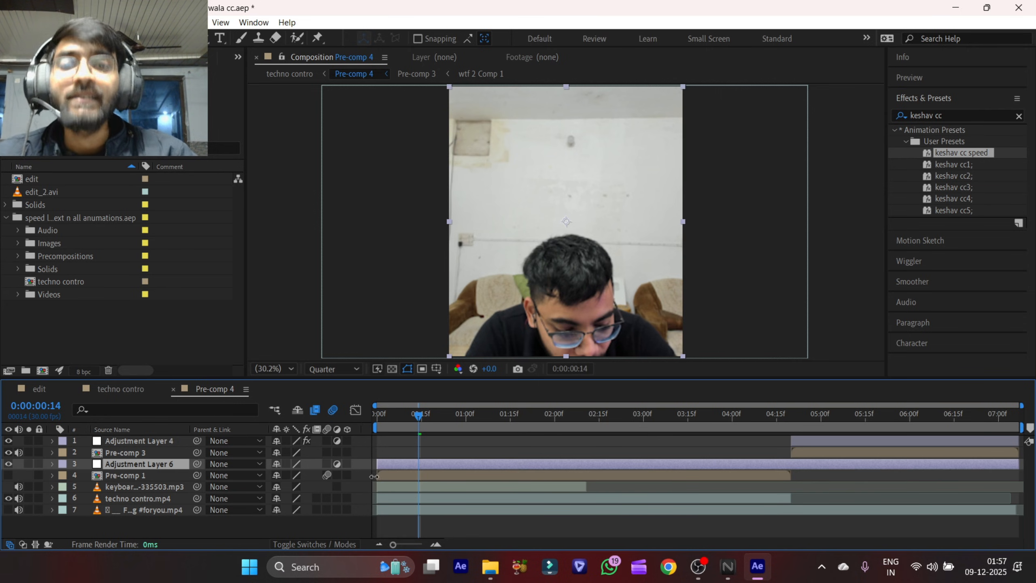
right_click(355, 465)
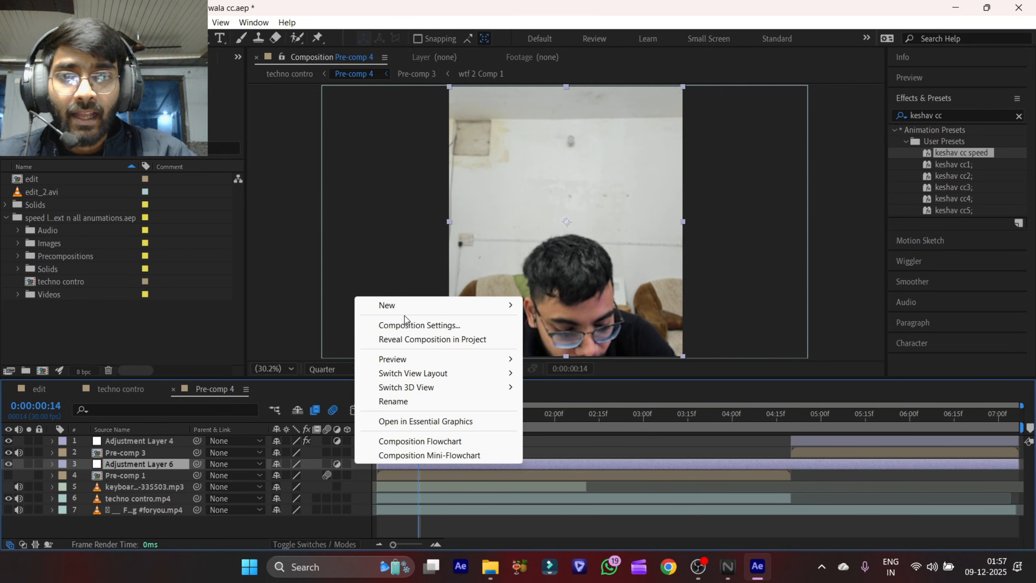
mouse_move(405, 312)
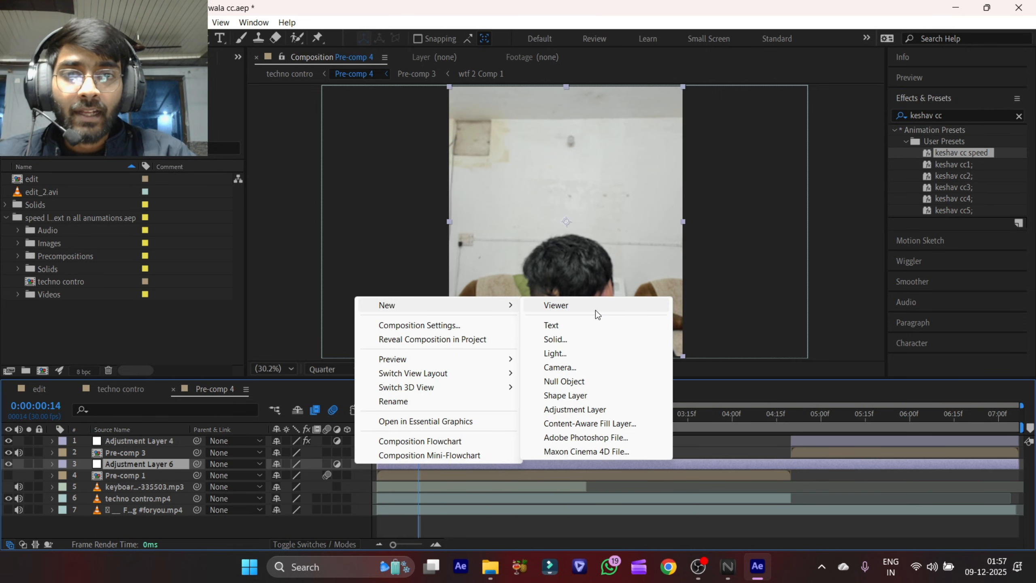
click(588, 408)
- Delete the extra Adjustment Layer 6 and apply the saved "cc speed" preset to Adjustment Layer 7
click(554, 476)
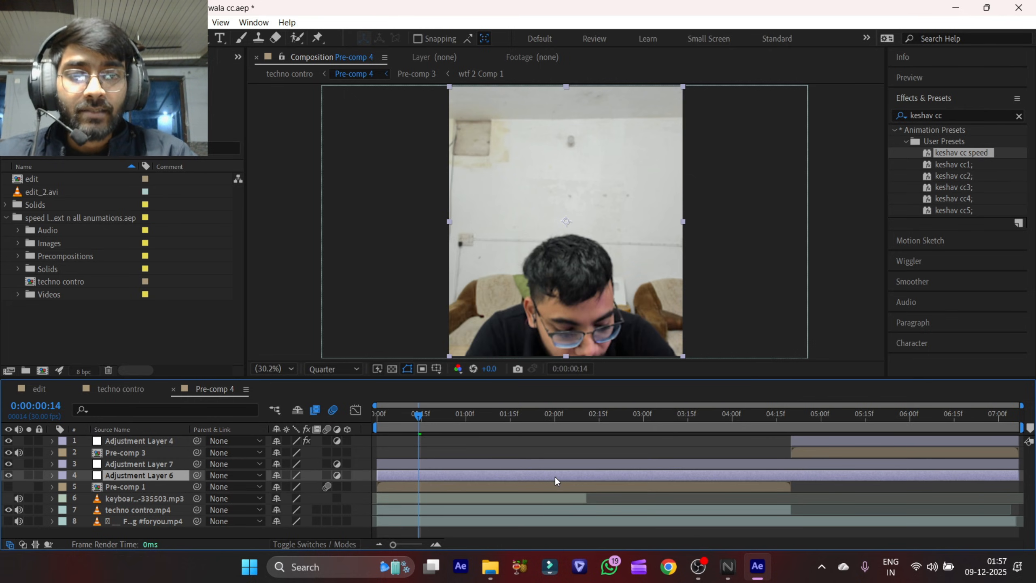
key(Delete)
click(659, 460)
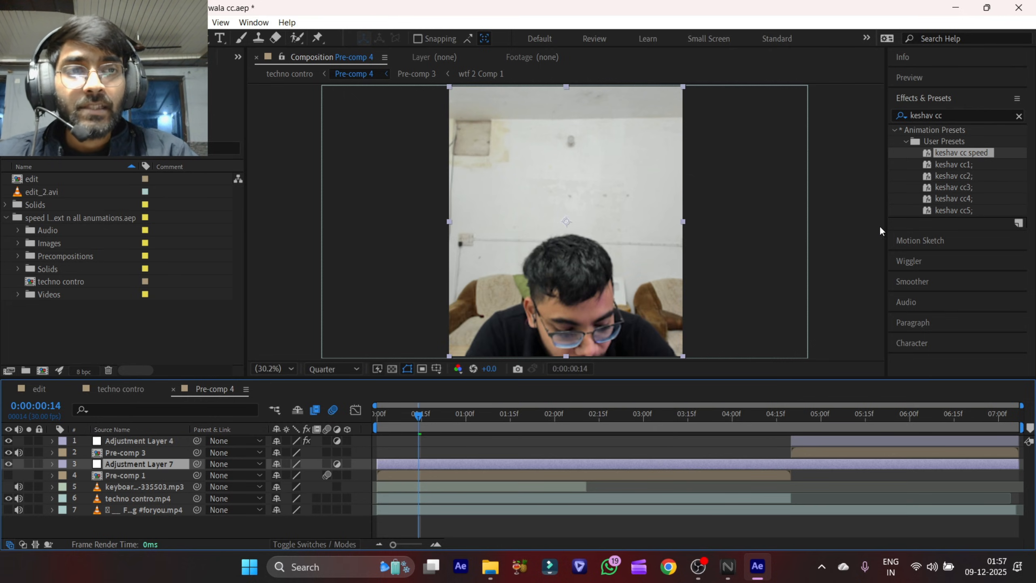
double_click(957, 153)
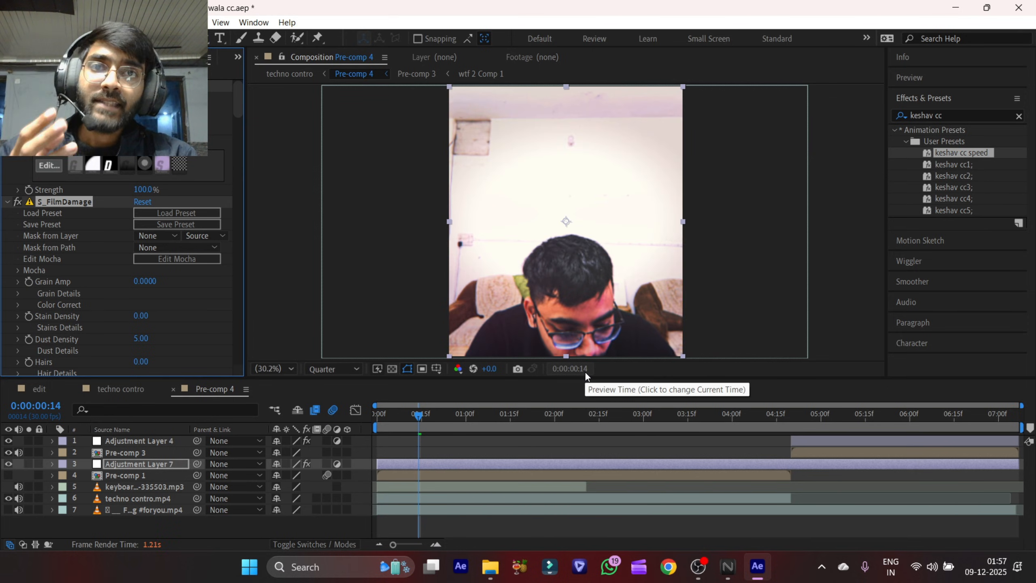
- Reveal Adjustment Layer 4's effects at the layer's start and select all of them, from Twitch to S_Shake 2
click(843, 439)
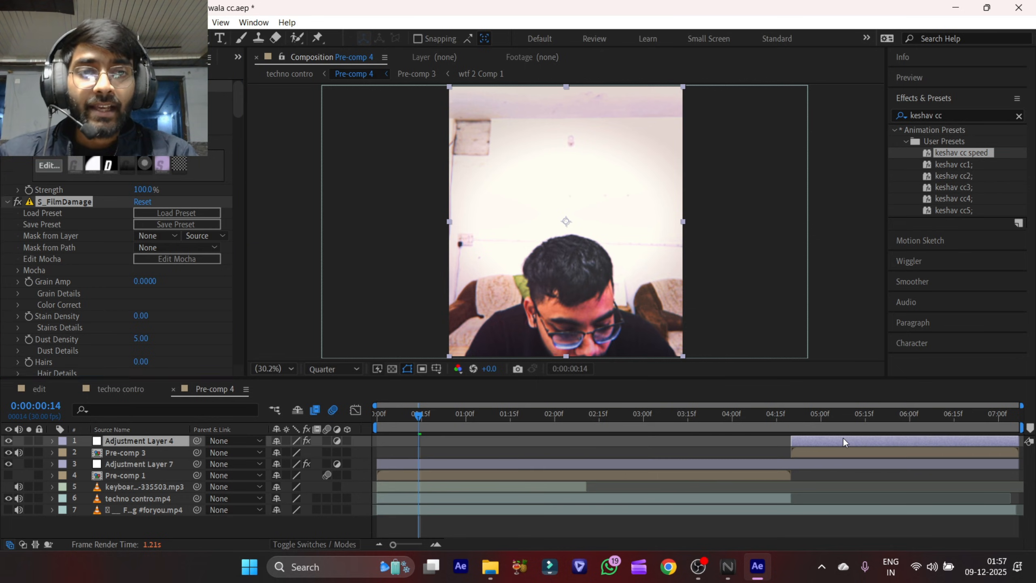
click(813, 431)
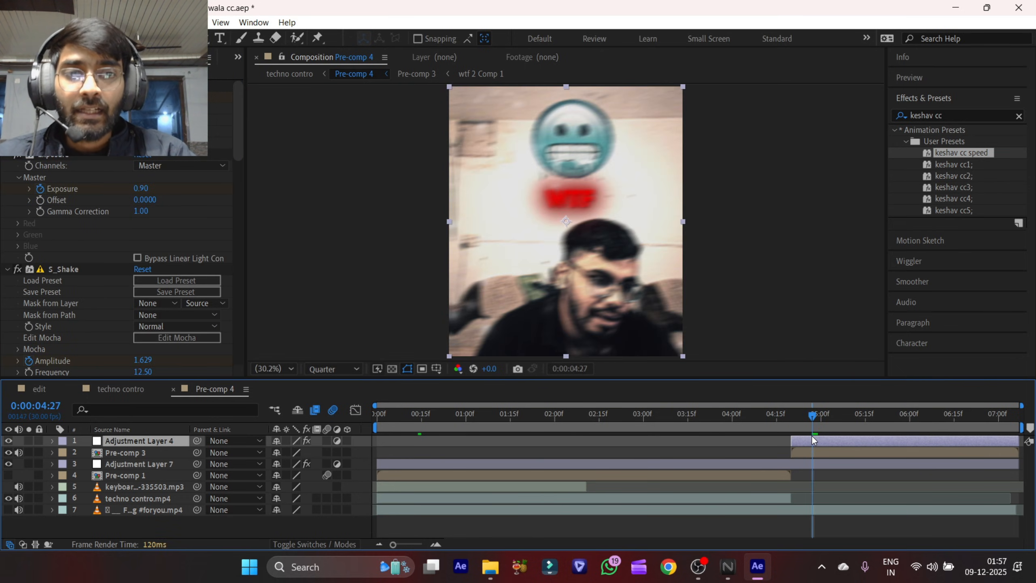
key(e)
key(i)
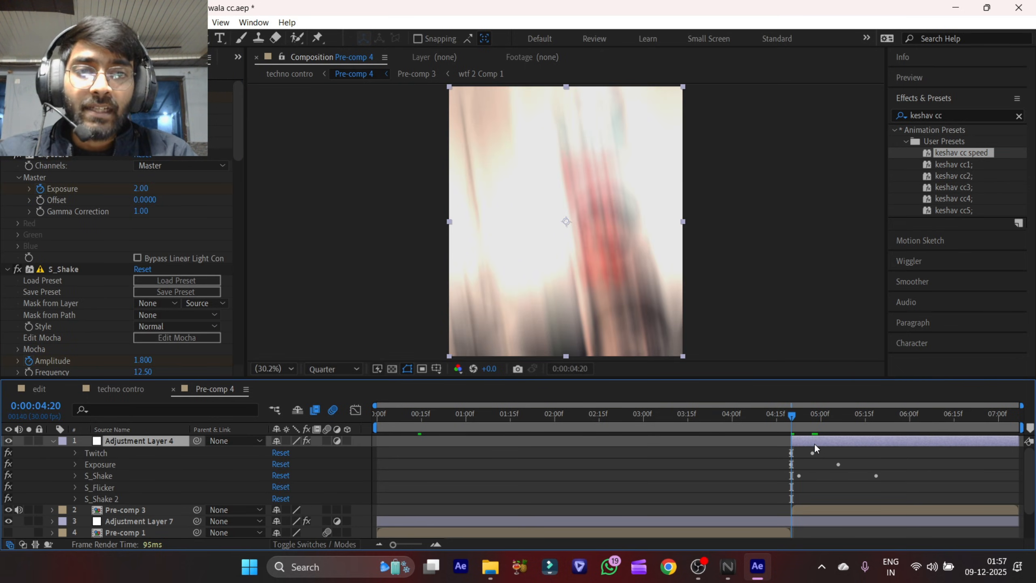
drag(149, 448, 134, 500)
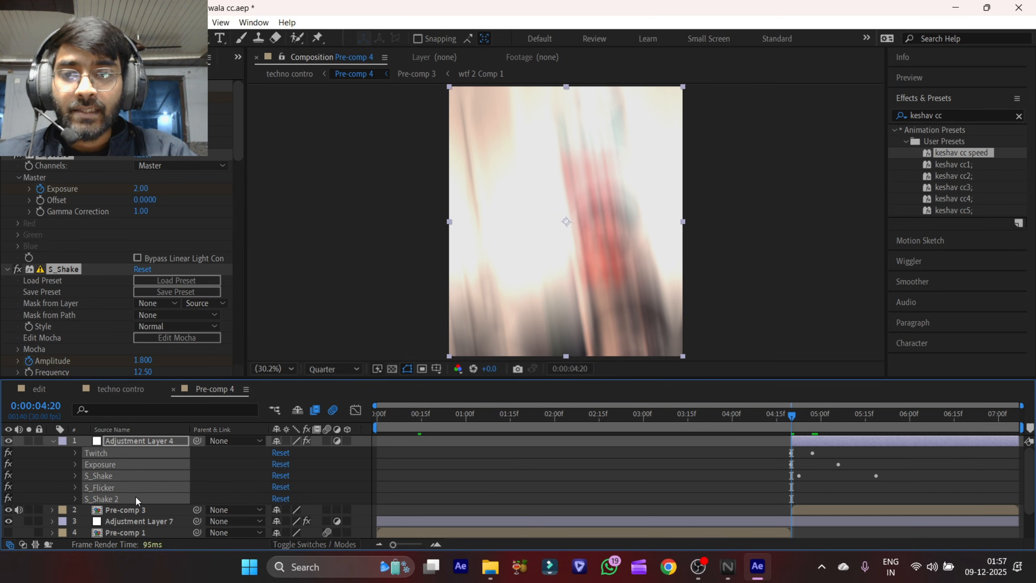
click(185, 22)
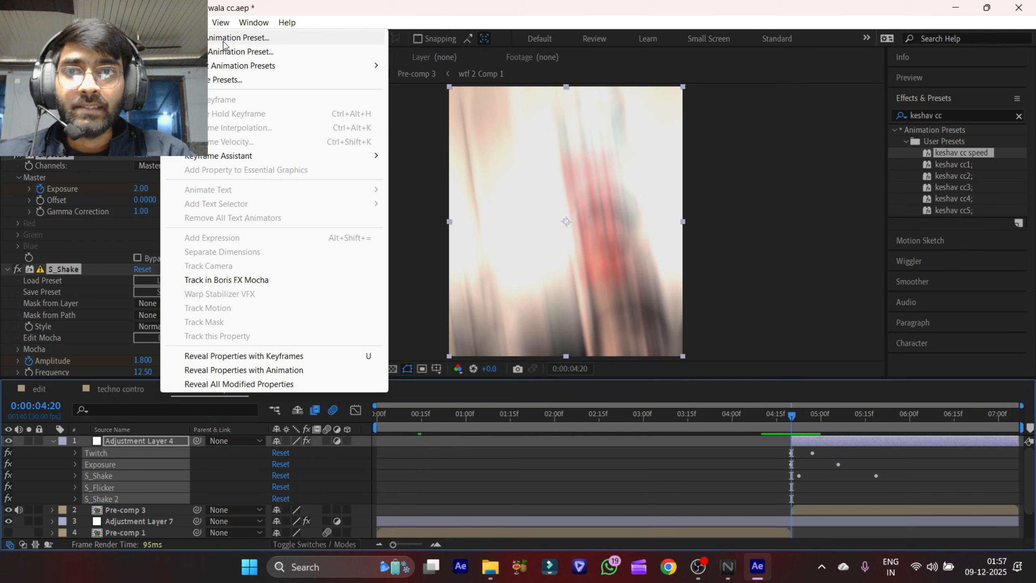
click(209, 50)
click(740, 421)
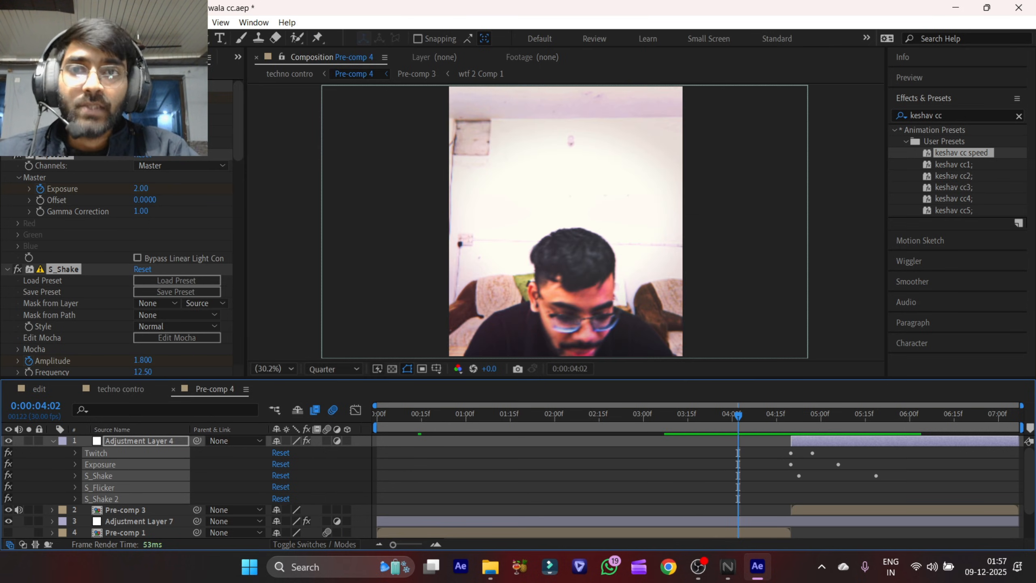
click(186, 22)
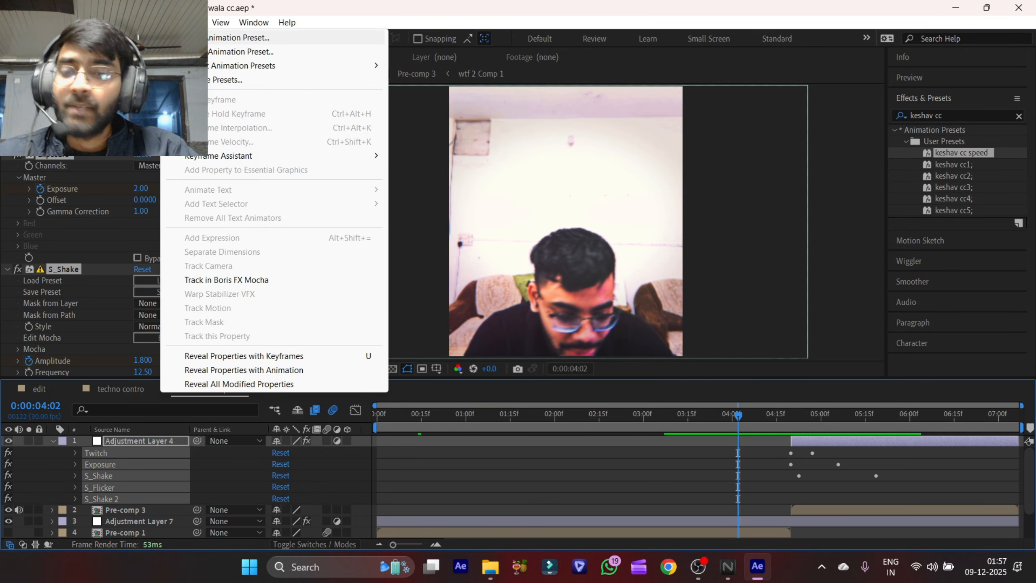
click(584, 452)
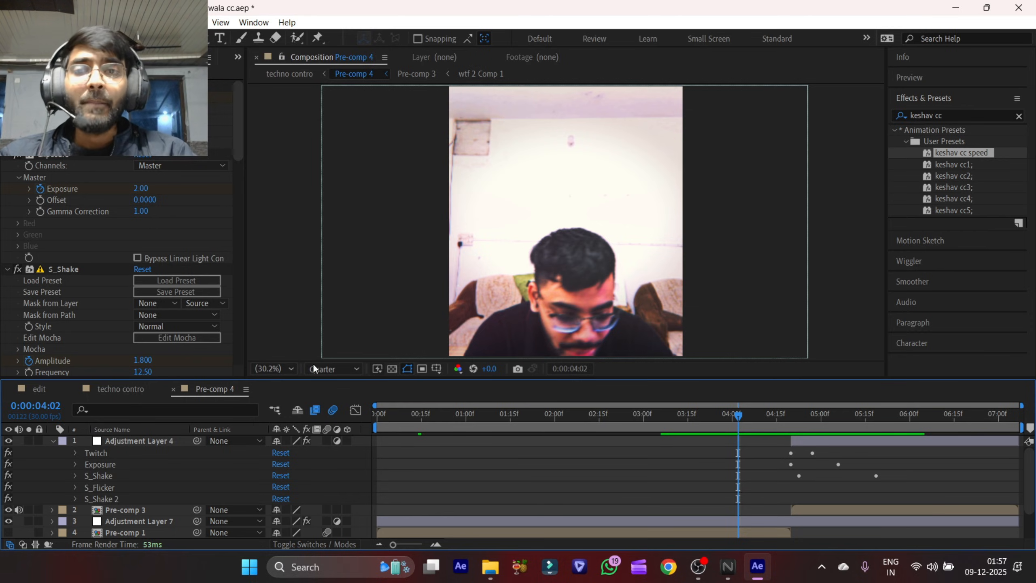
- Return the edit composition to its first frame and select Adjustment Layer 1 to show its effects
scroll(414, 391, up, 2)
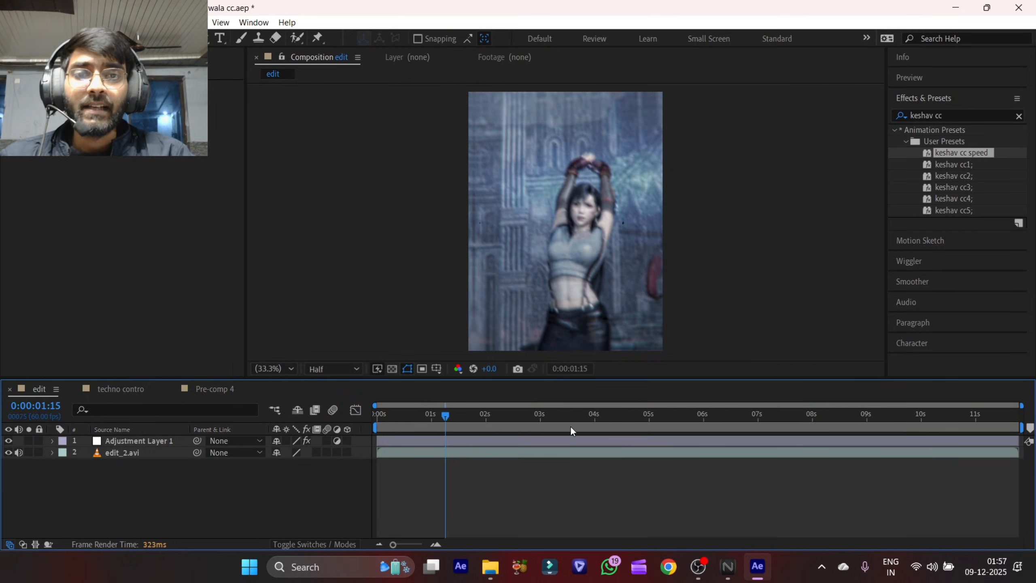
drag(445, 417, 308, 497)
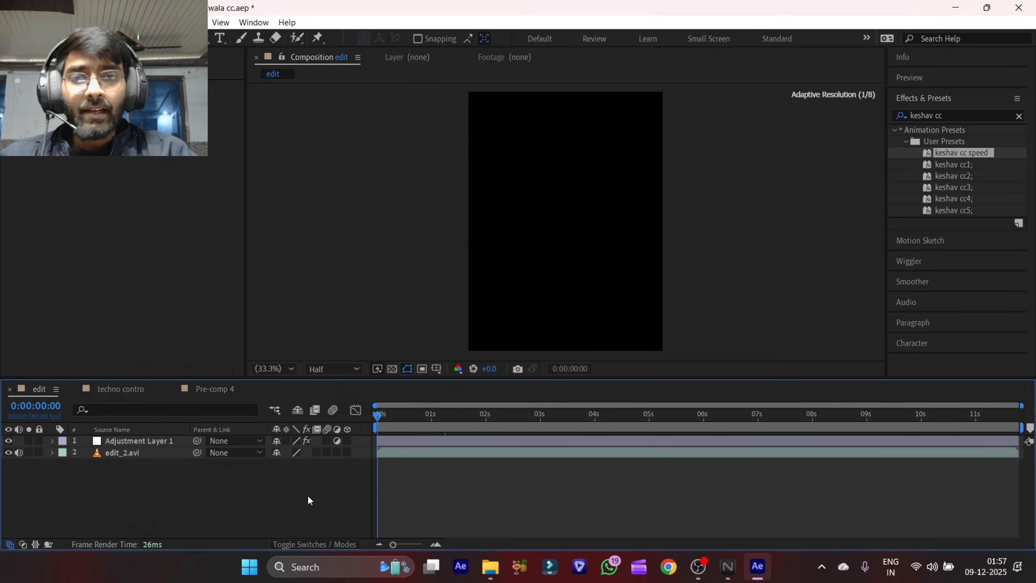
click(397, 440)
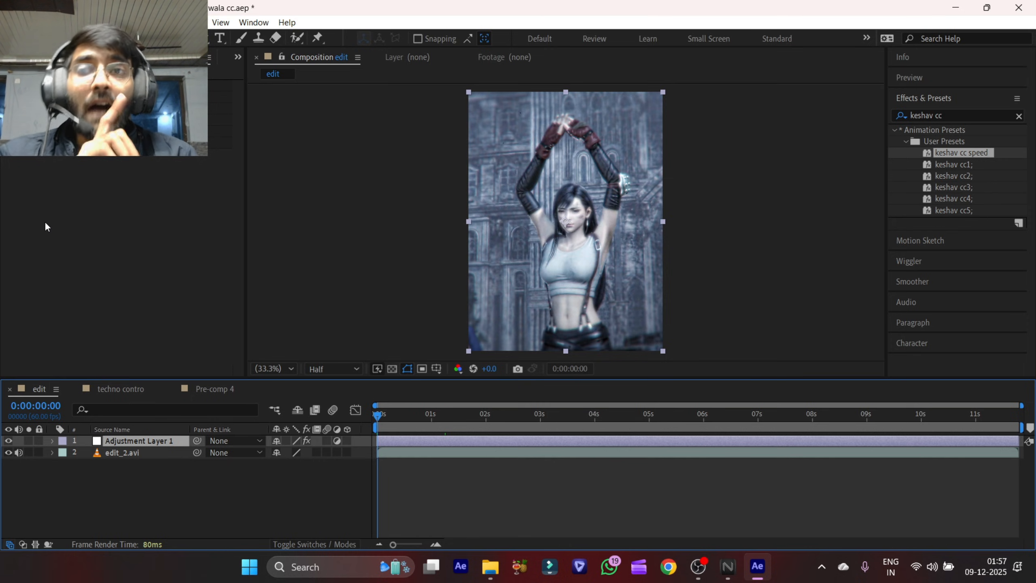
click(118, 131)
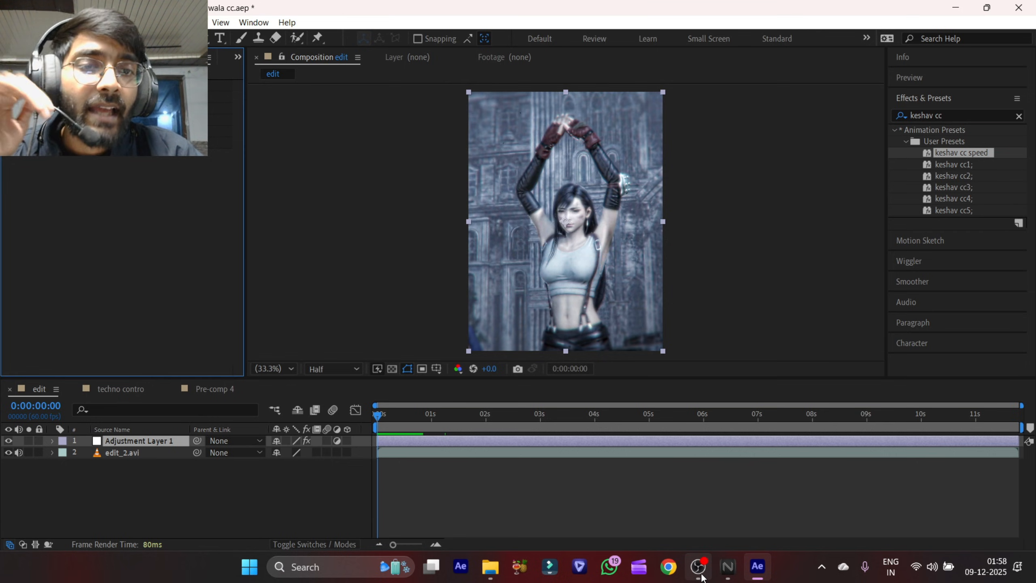
mouse_move(702, 576)
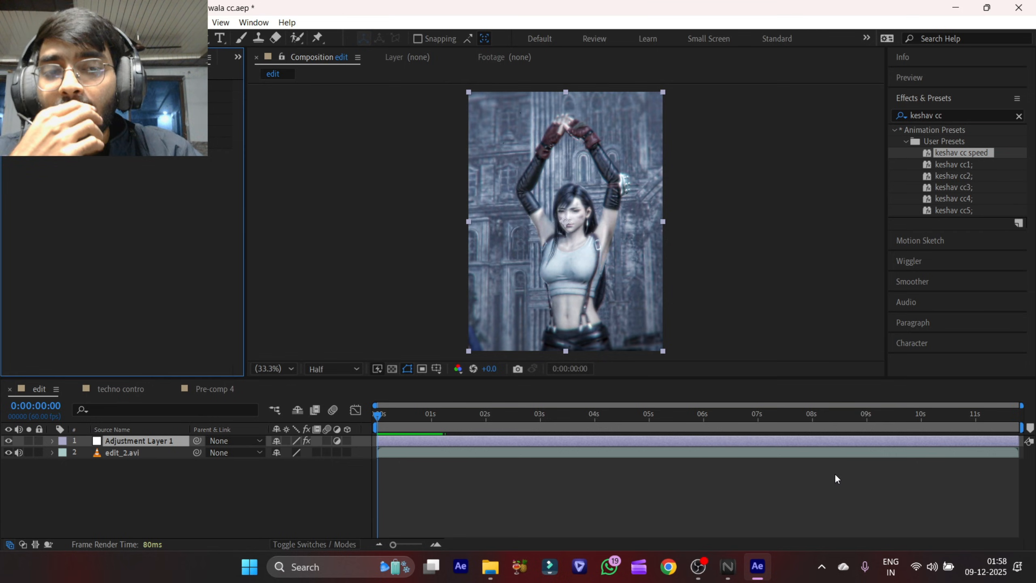